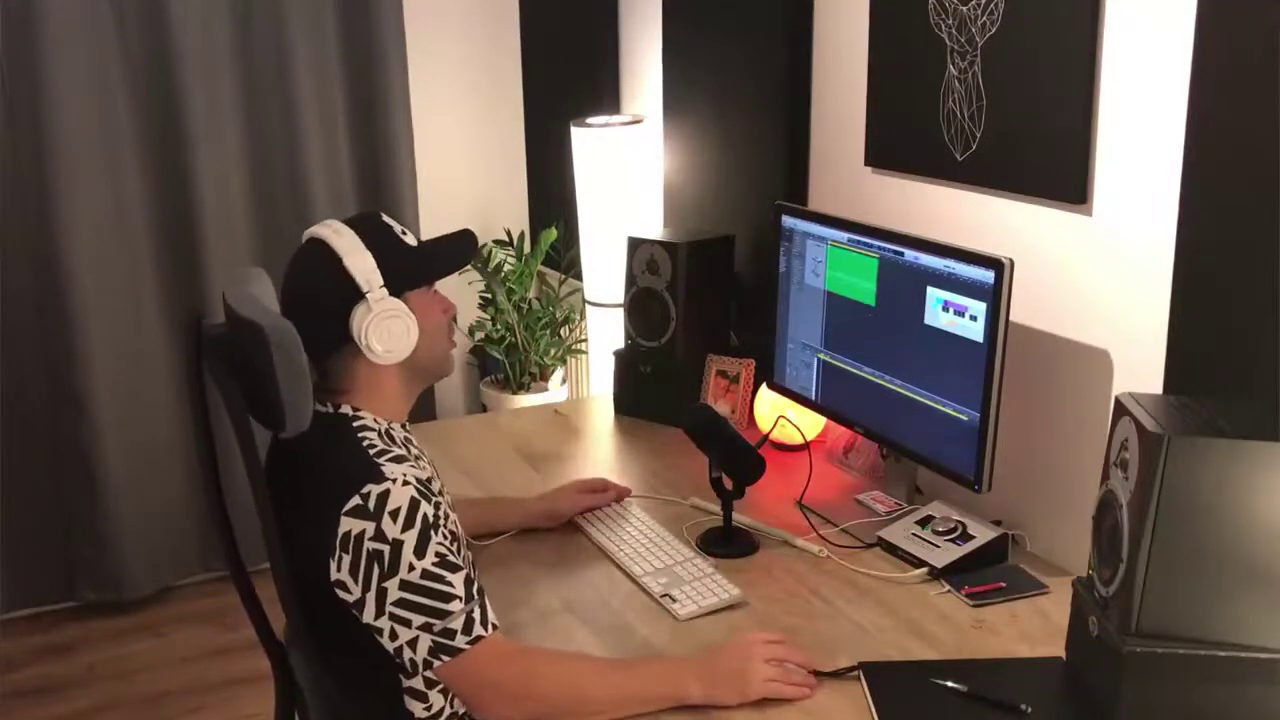
key(a)
key(super+z)
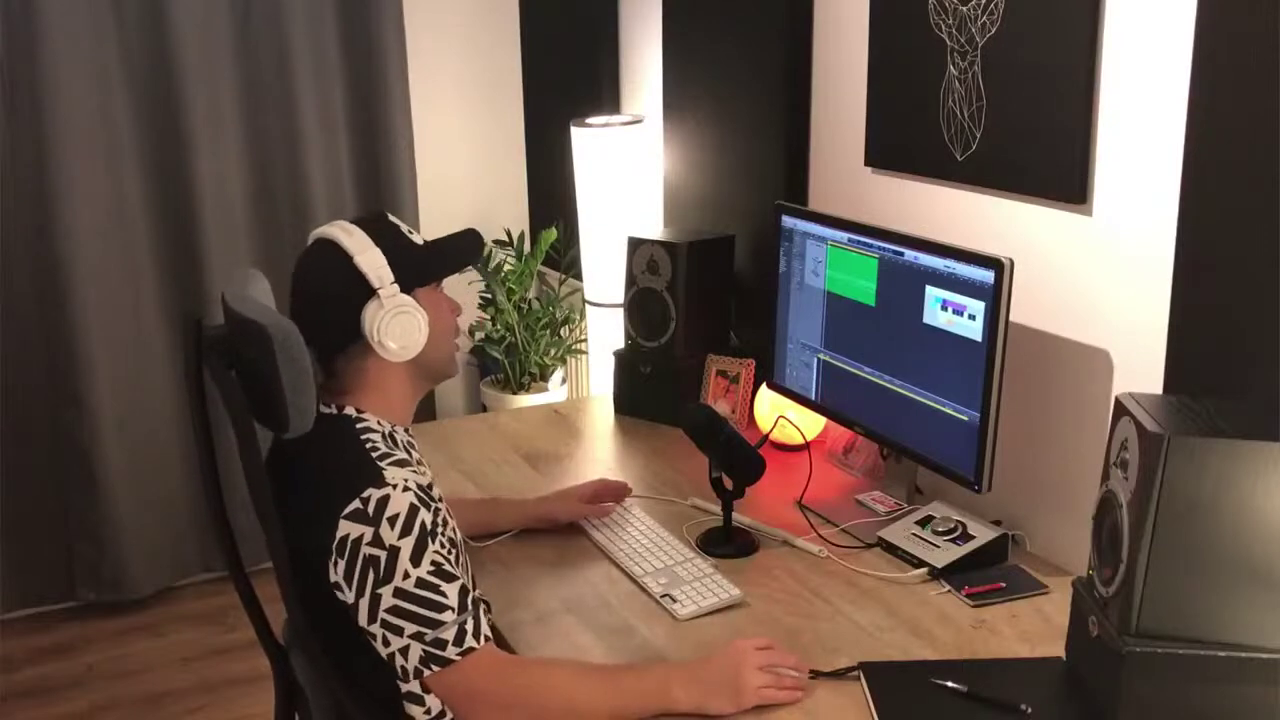
key(a)
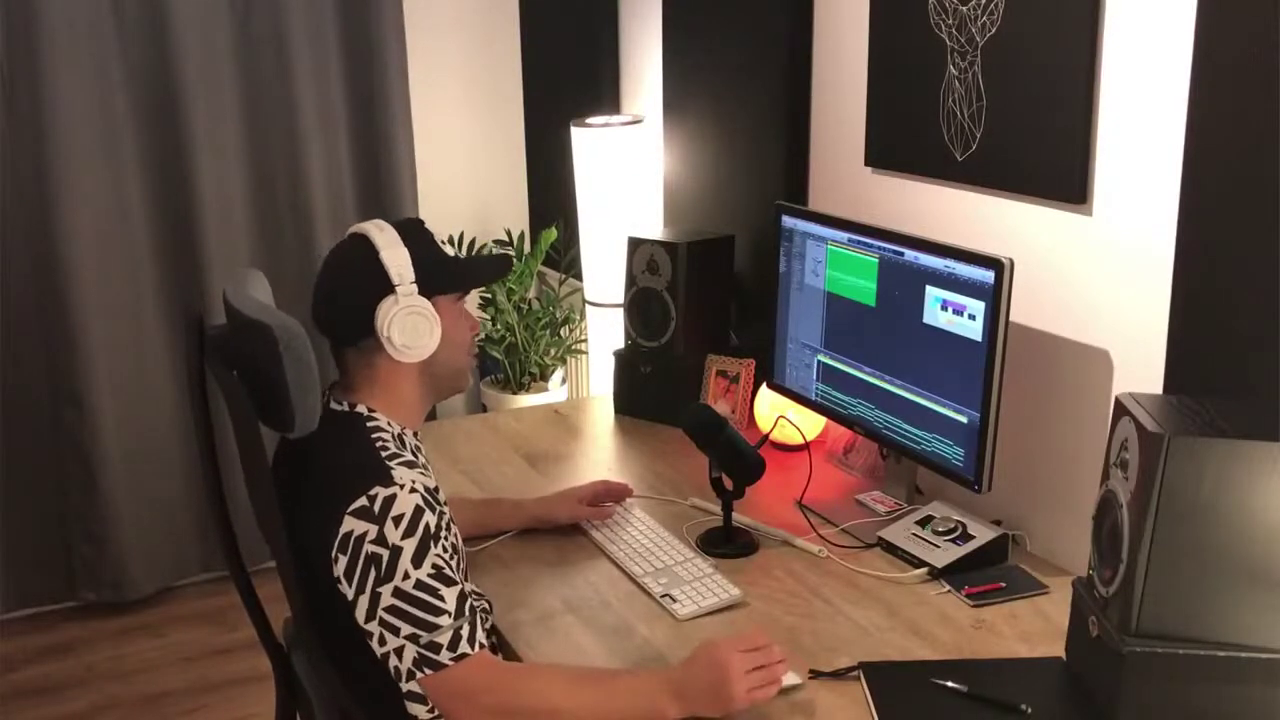
key(a)
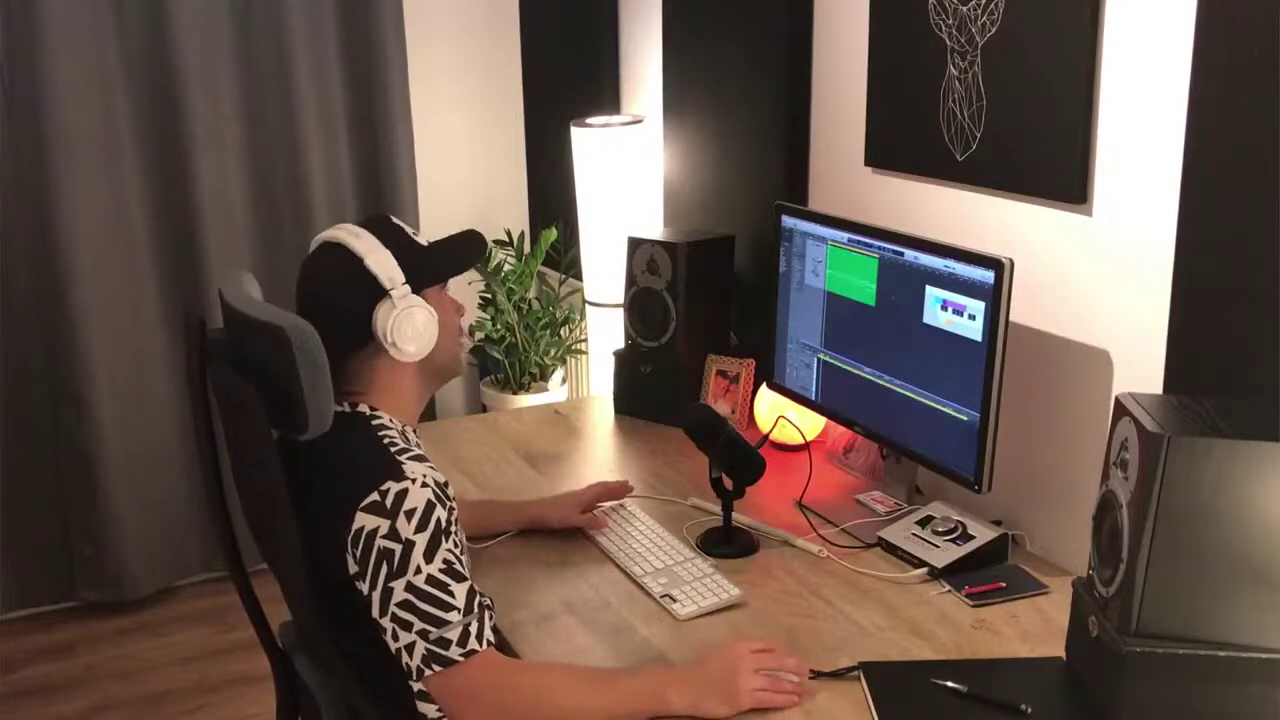
key(a)
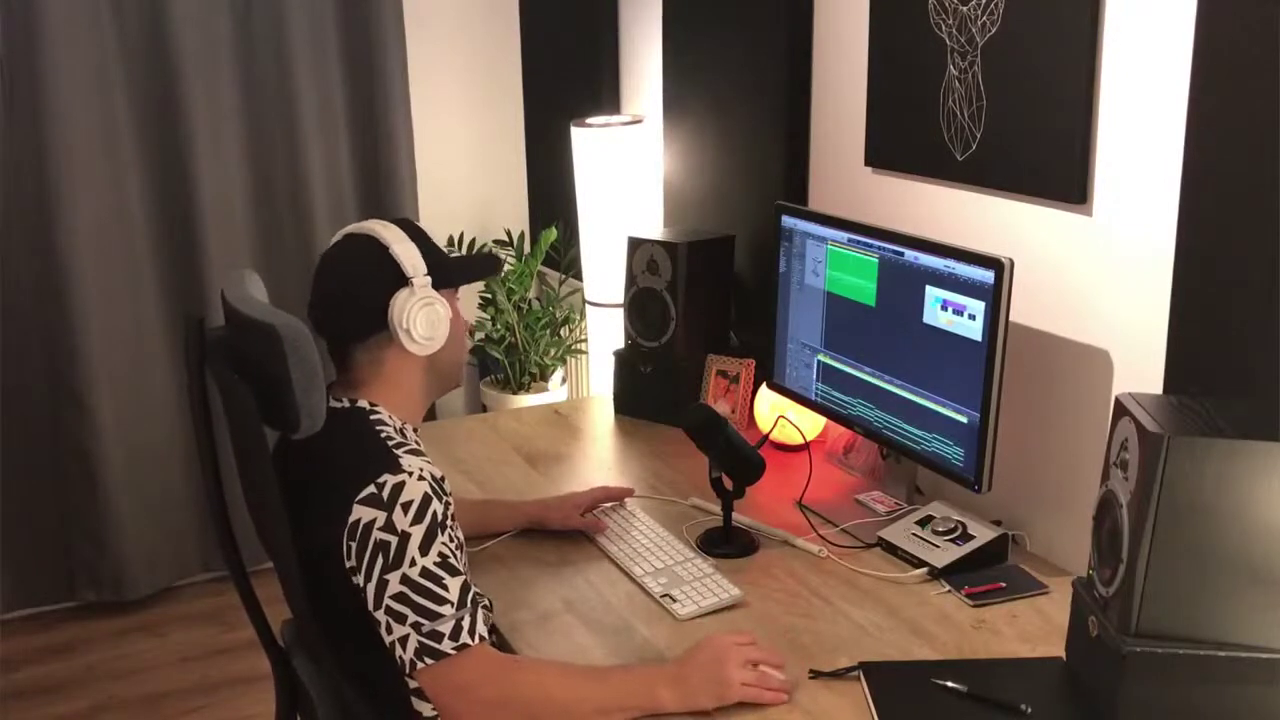
key(v)
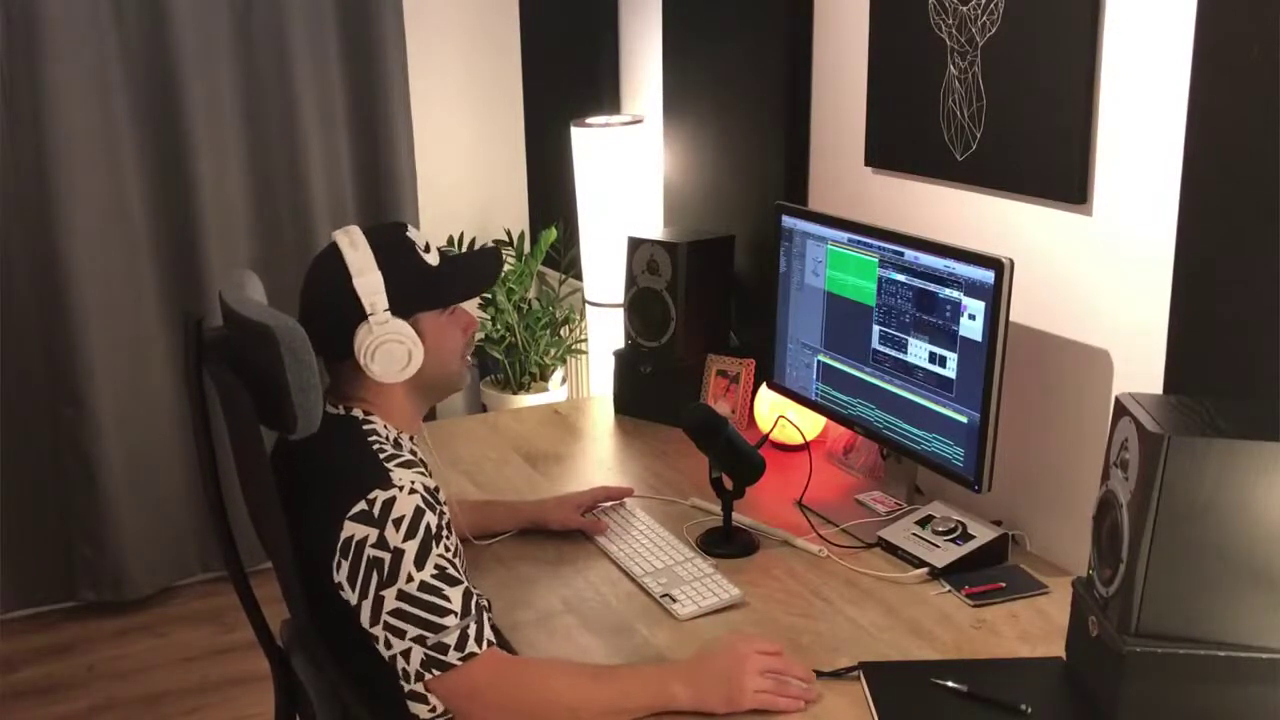
drag(918, 276, 912, 264)
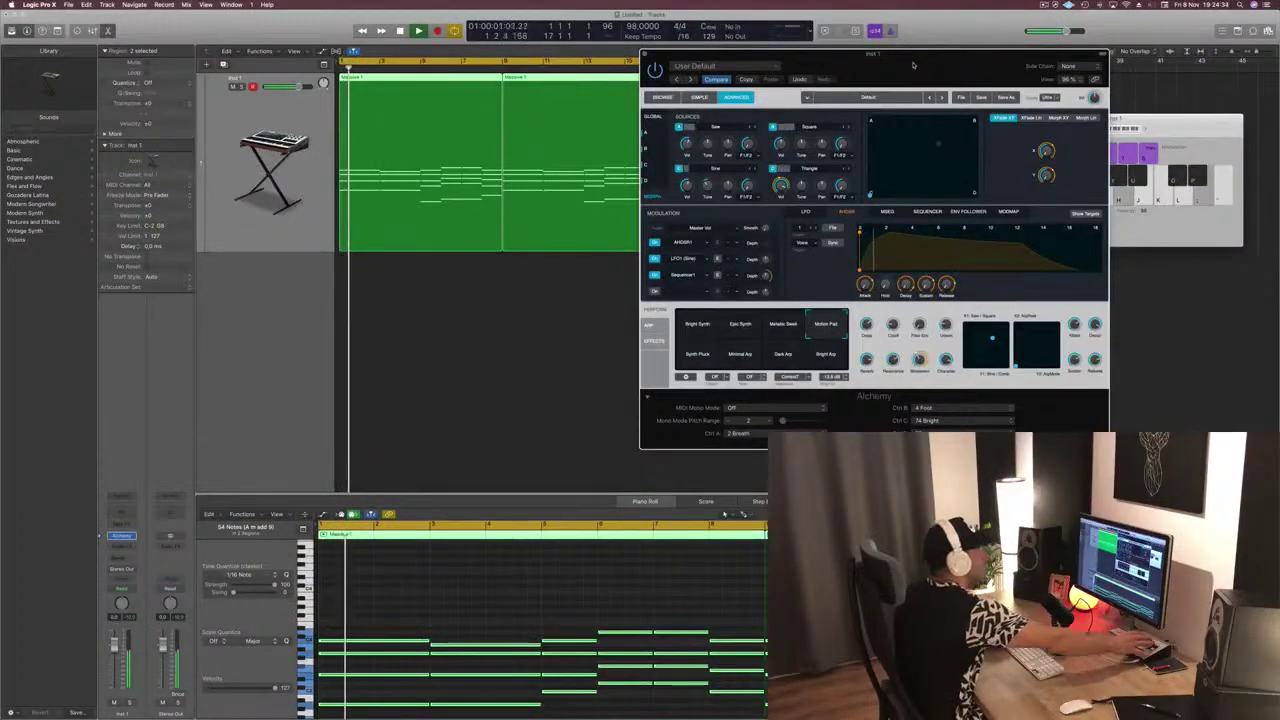
Move the Alchemy window clear of the track regions and return the playhead to the start of the project
drag(913, 65, 940, 76)
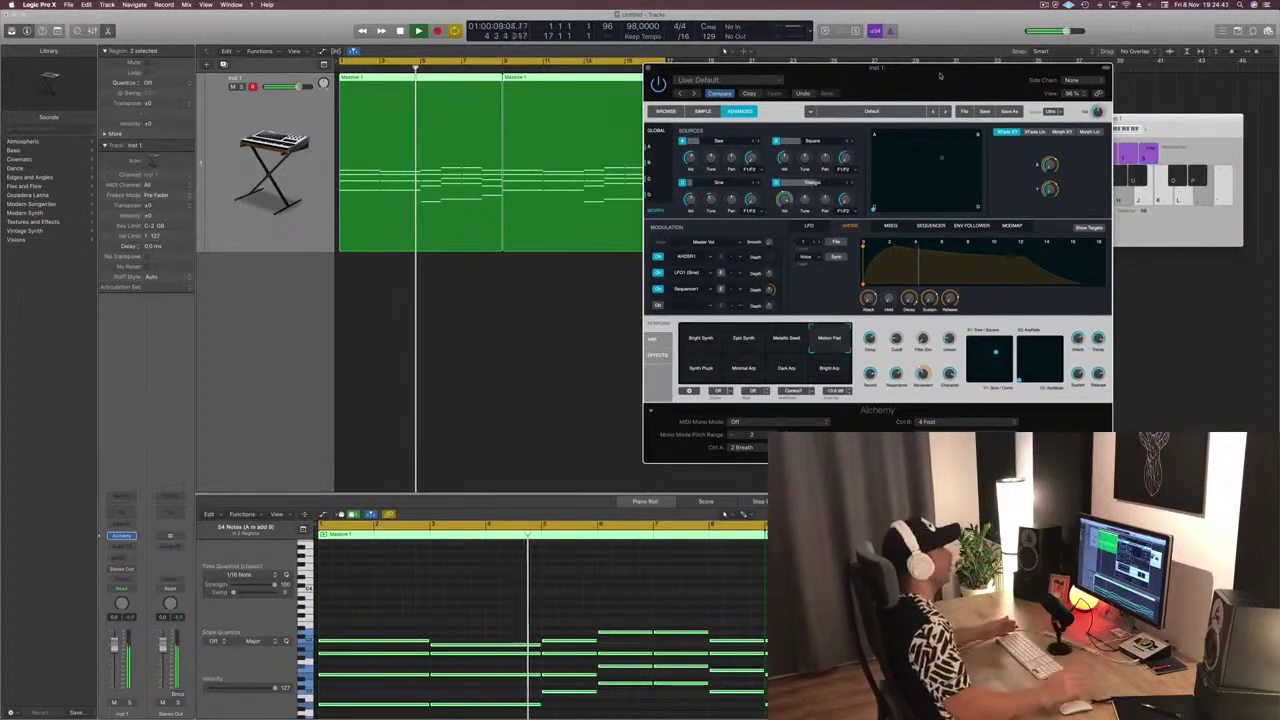
drag(945, 79, 952, 87)
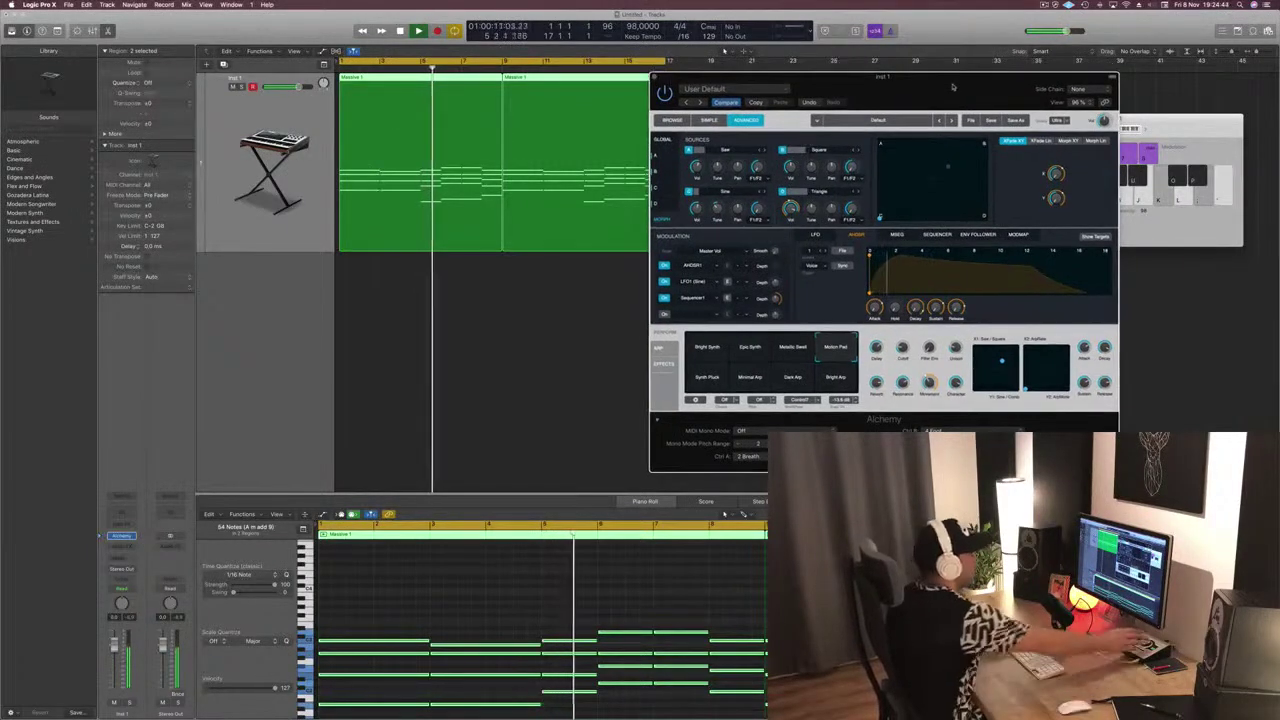
drag(952, 87, 1018, 76)
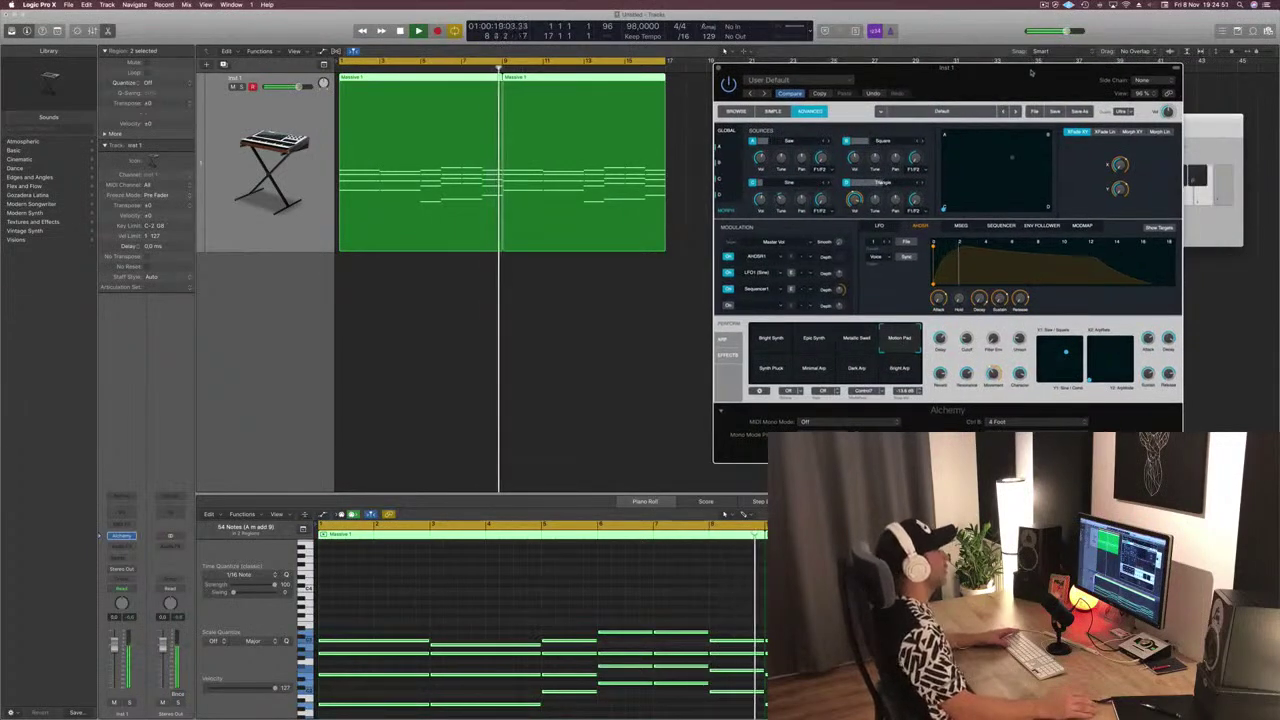
click(311, 191)
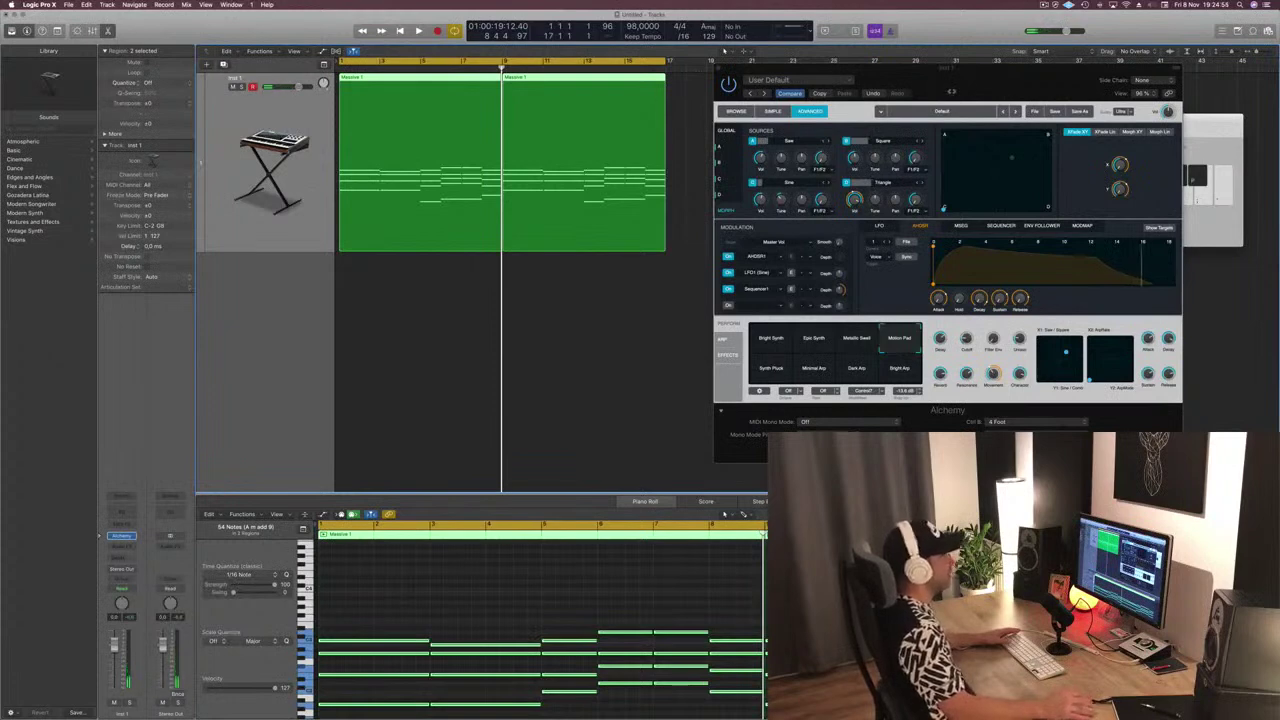
drag(983, 86, 1030, 78)
click(262, 202)
key(Return)
key(space)
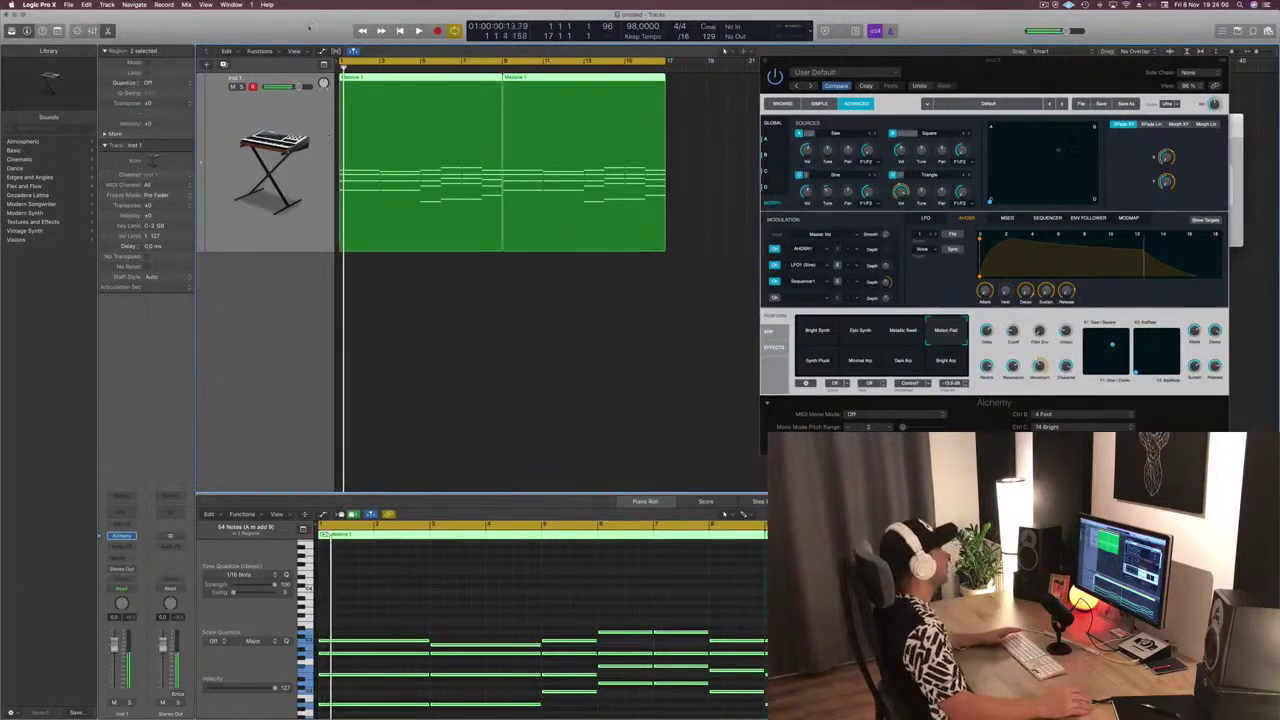
Duplicate the Inst 1 track and copy its first region onto the new track at bar 1
click(223, 65)
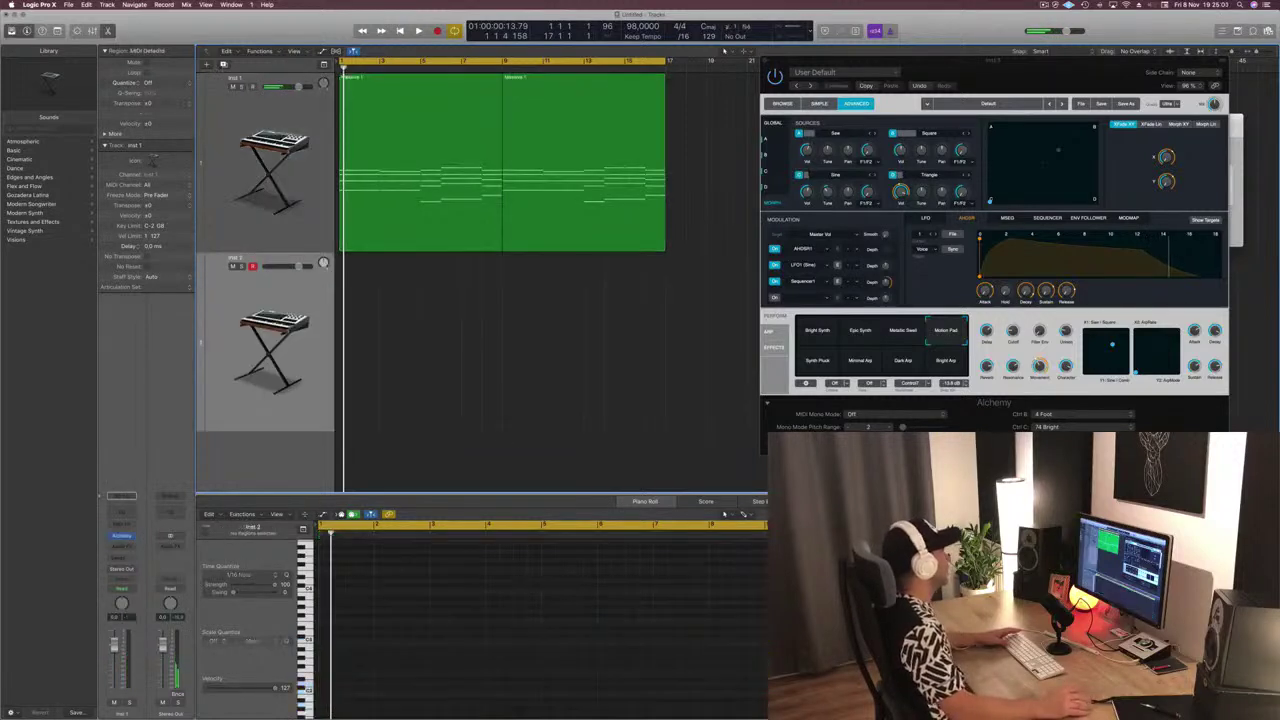
drag(424, 150, 425, 332)
key(space)
drag(403, 256, 400, 157)
click(396, 303)
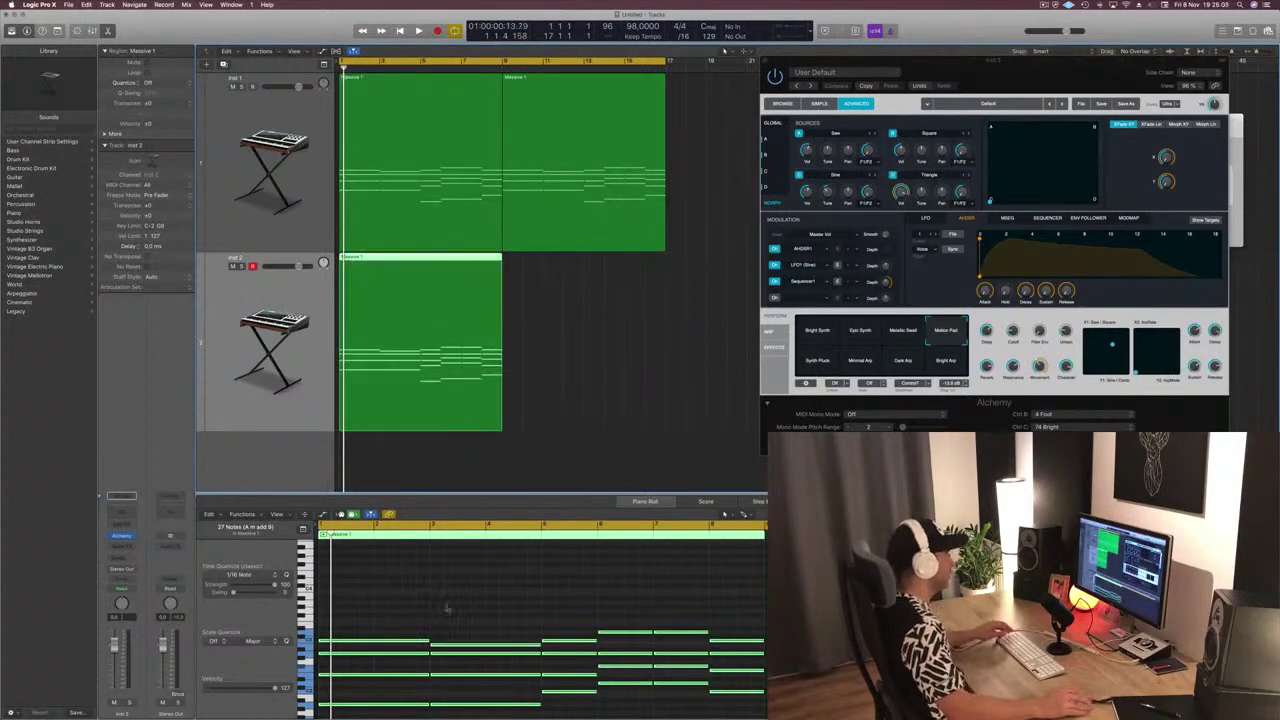
Delete the lower chord notes in the copied region, keeping only the top melody line
drag(390, 692, 716, 578)
key(Delete)
click(236, 361)
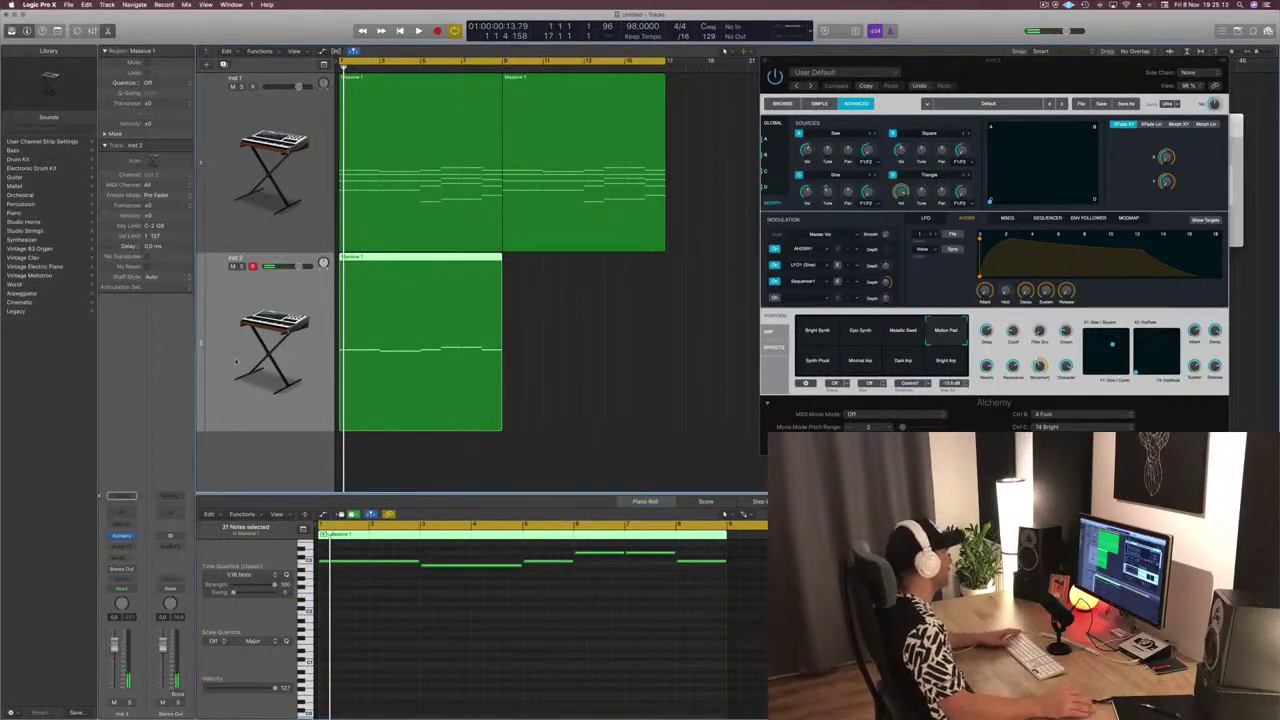
Load the French Horn Solo patch from the Orchestral Brass library onto the second track
click(132, 537)
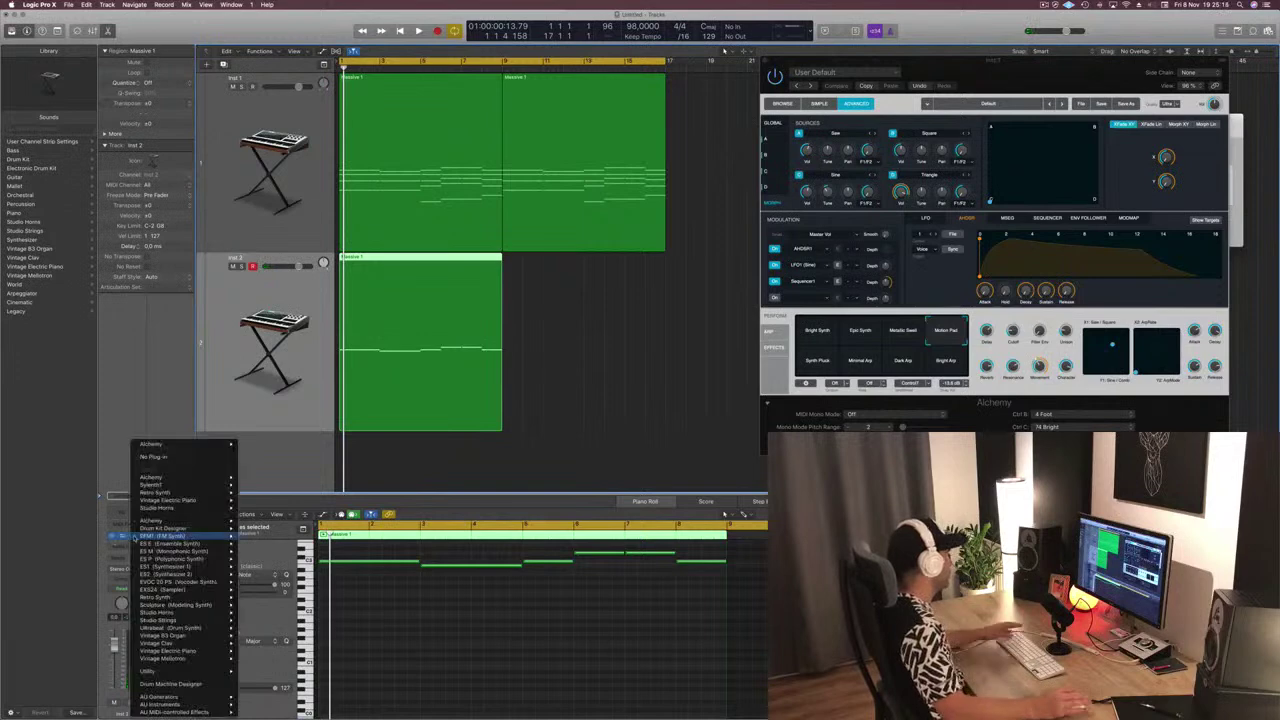
mouse_move(158, 605)
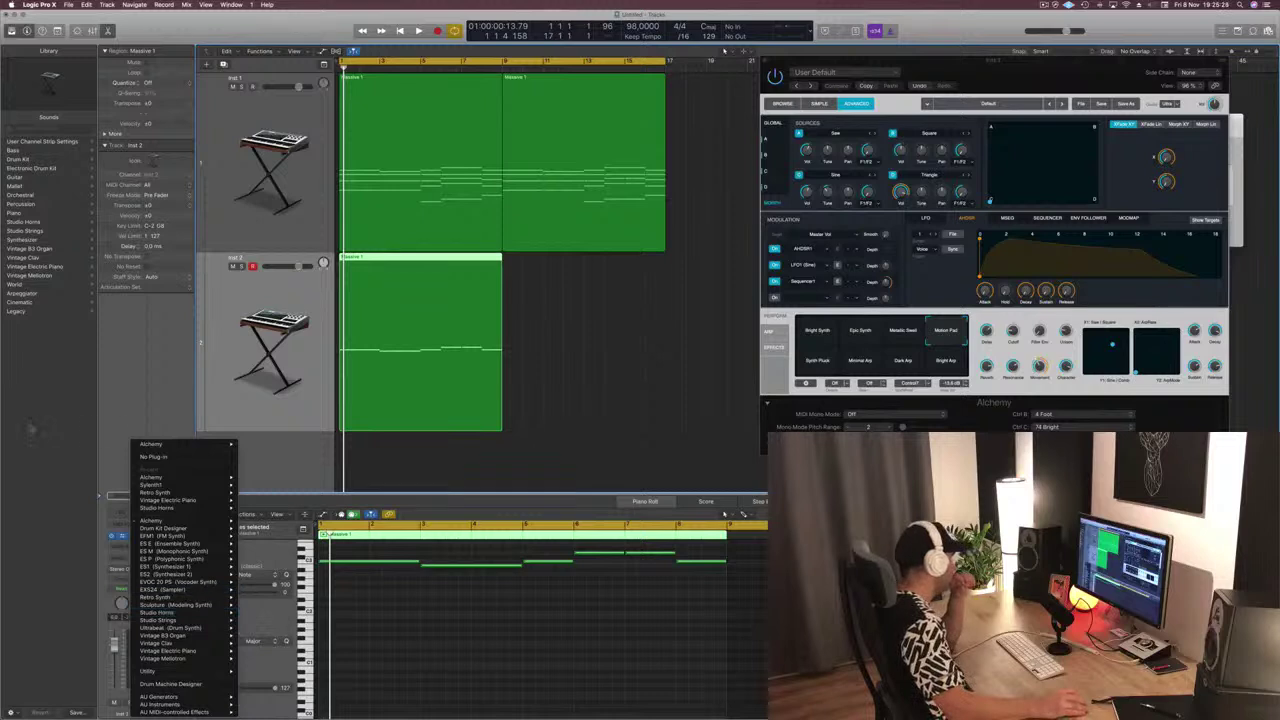
click(258, 620)
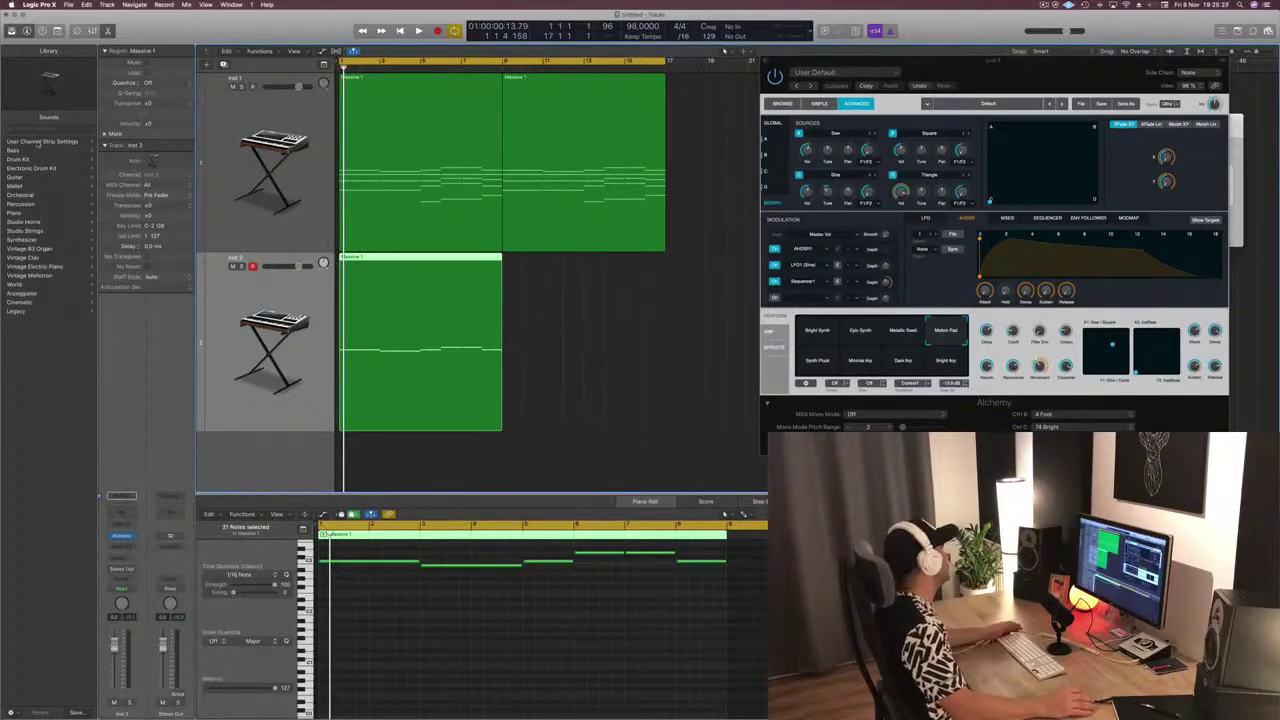
click(30, 194)
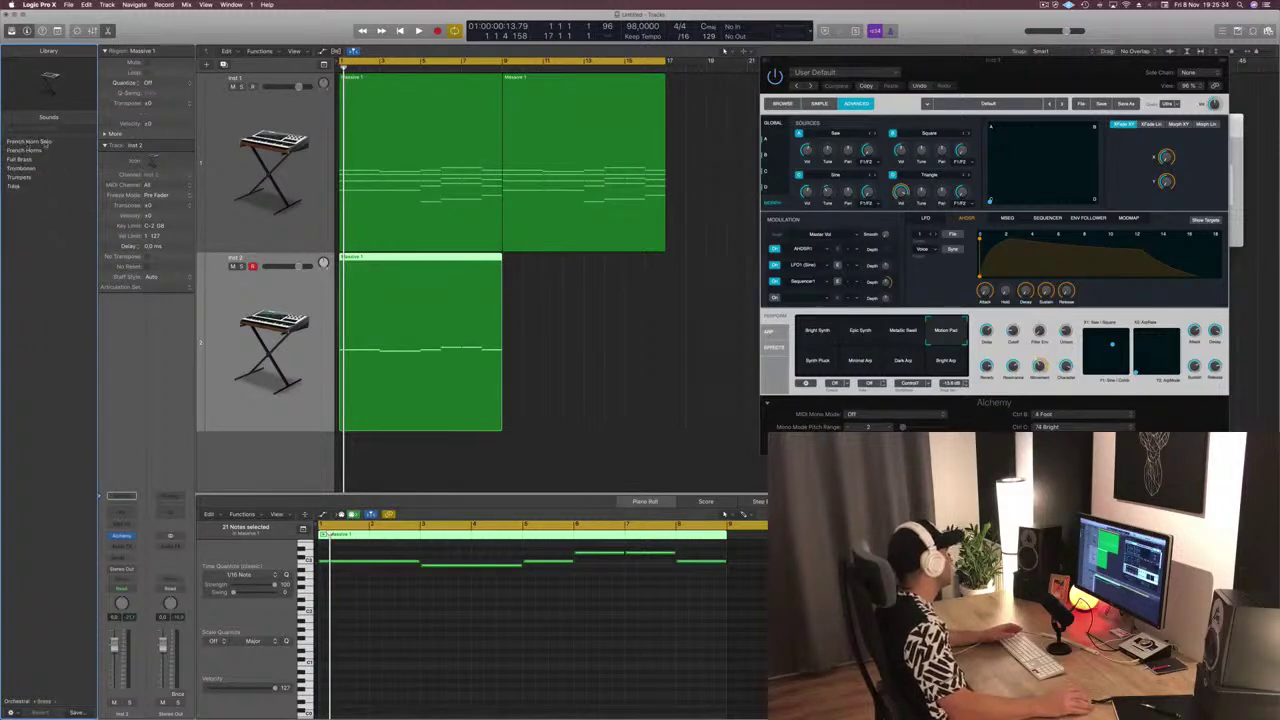
click(29, 141)
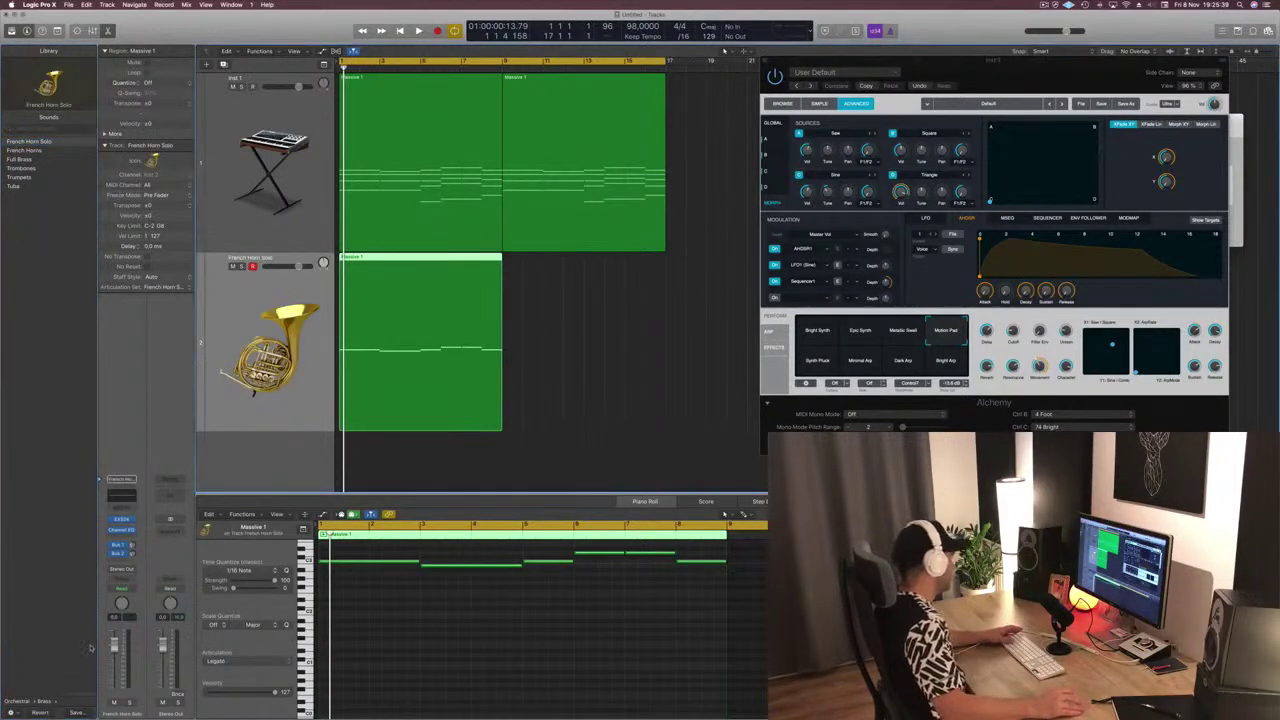
Lower the French Horn Solo track's volume to about -16 dB and transpose all notes in its region up an octave
key(space)
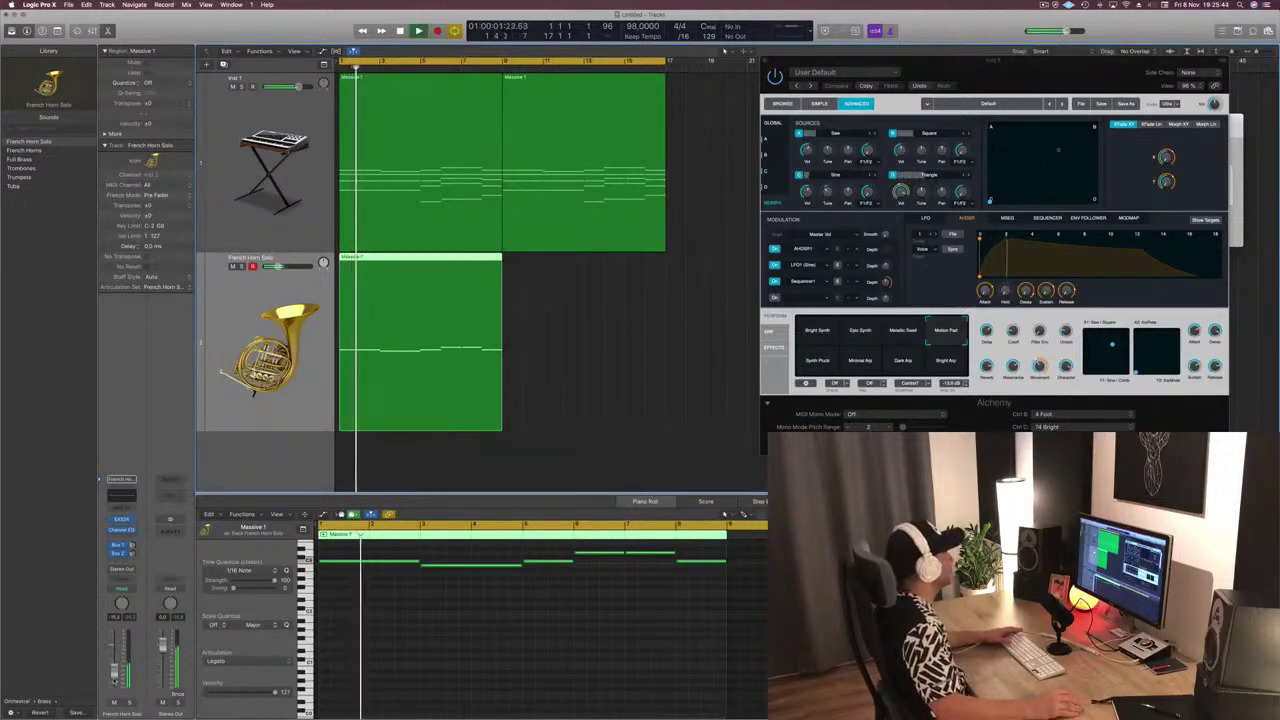
click(369, 636)
key(super+a)
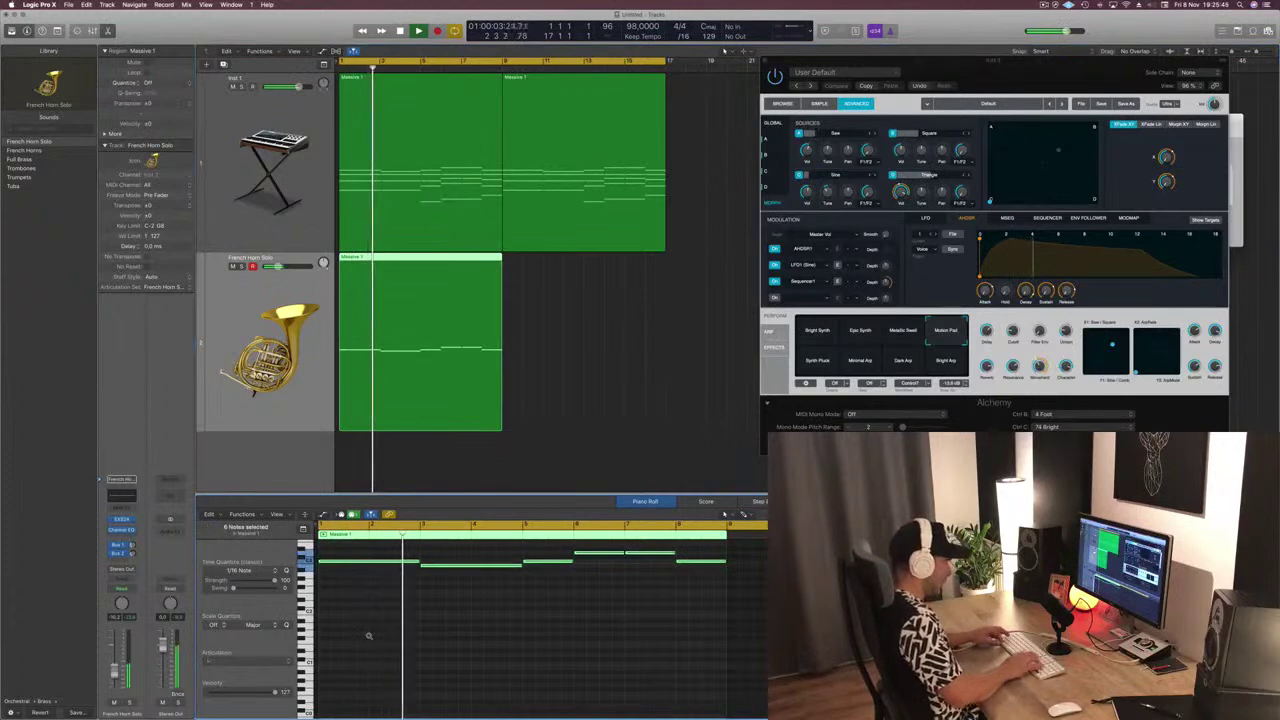
key(Delete)
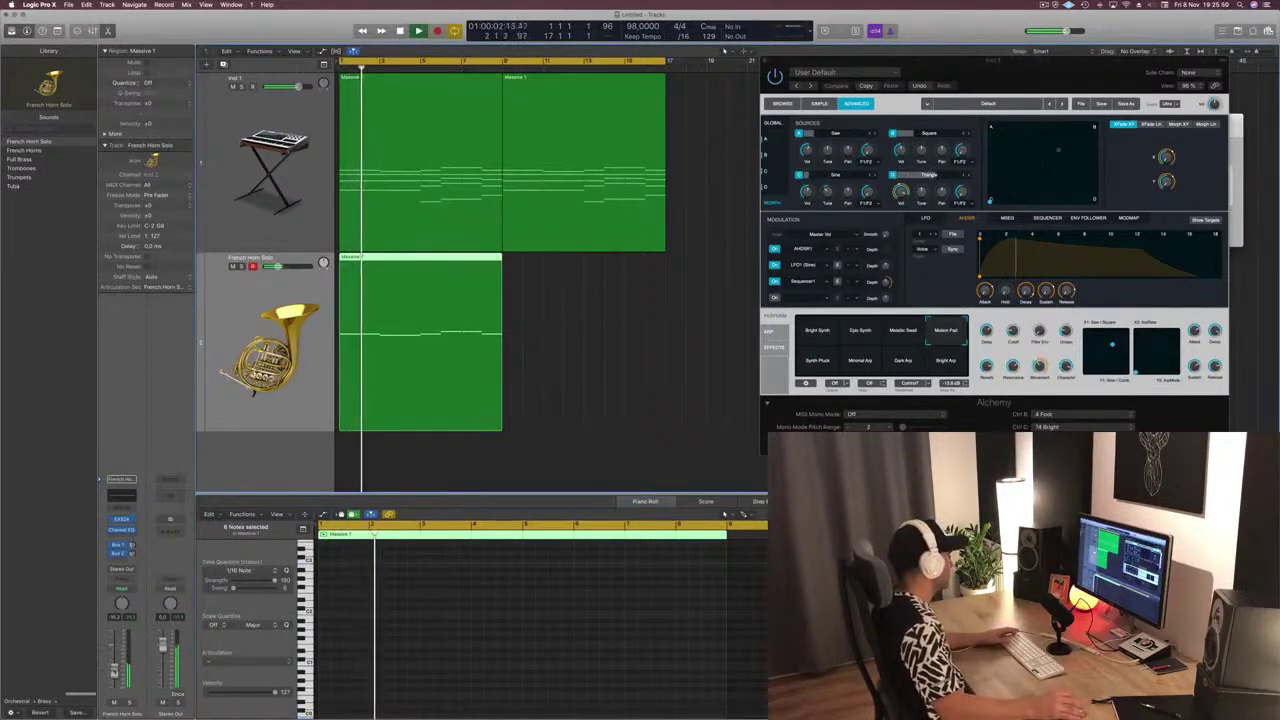
Copy the French horn region to bar 9 and select both horn regions
click(121, 537)
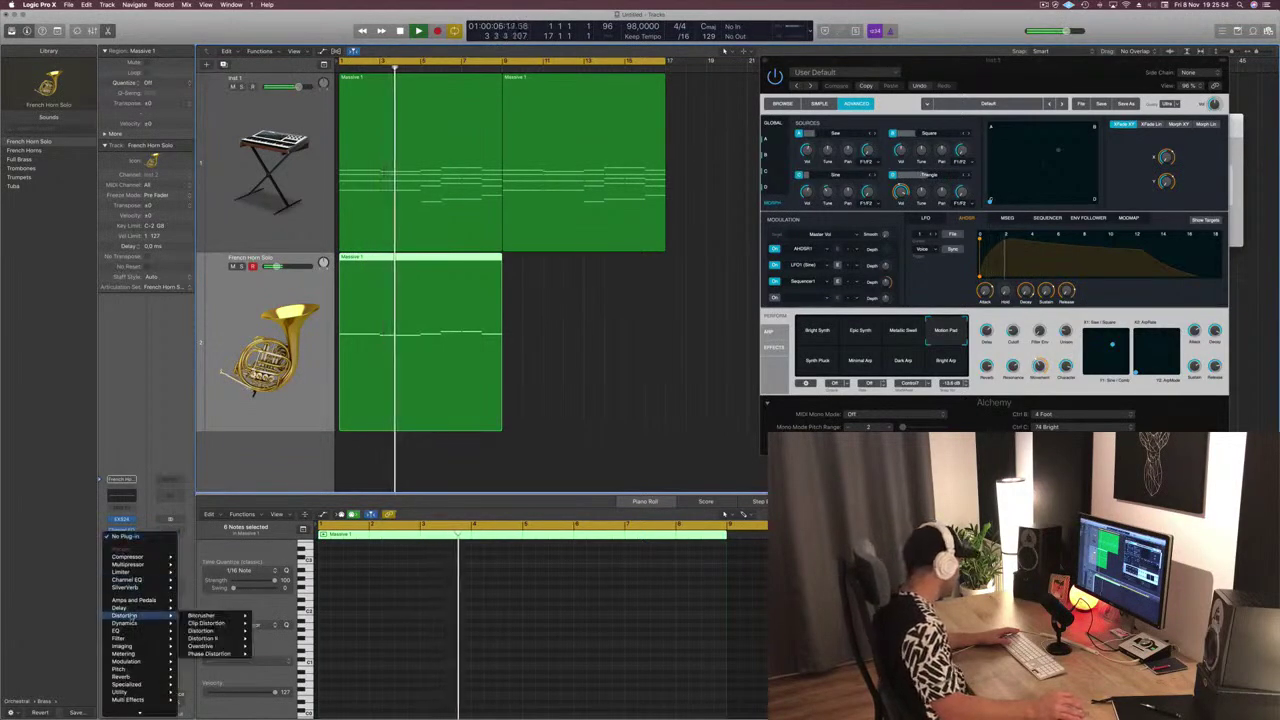
click(293, 422)
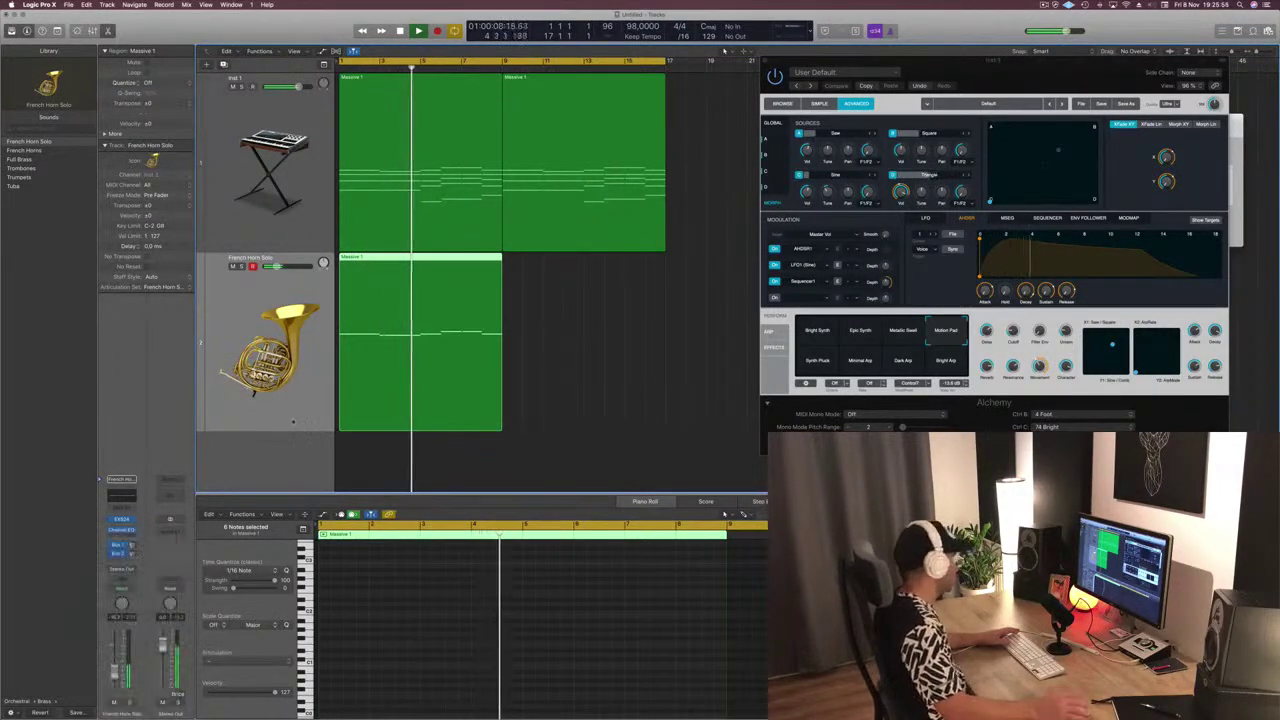
drag(420, 268, 577, 267)
key(space)
shift+click(470, 360)
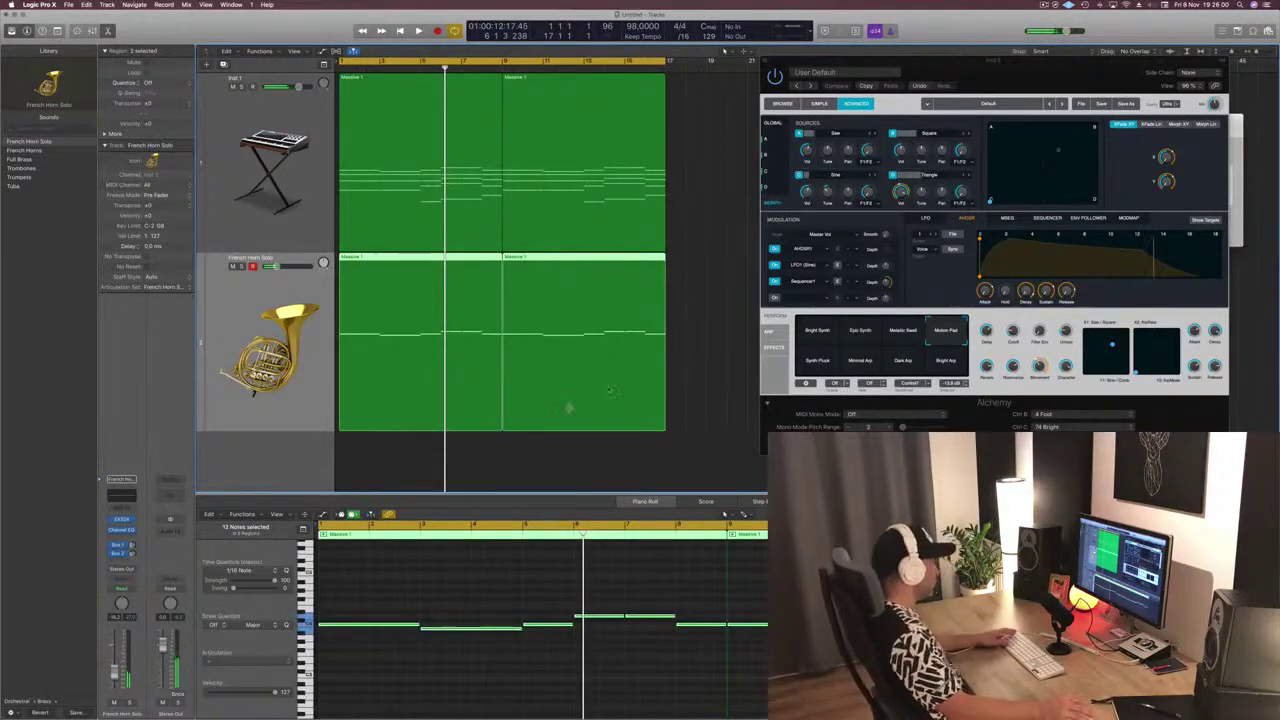
Transpose all notes in both French horn regions down an octave
click(517, 694)
key(super+a)
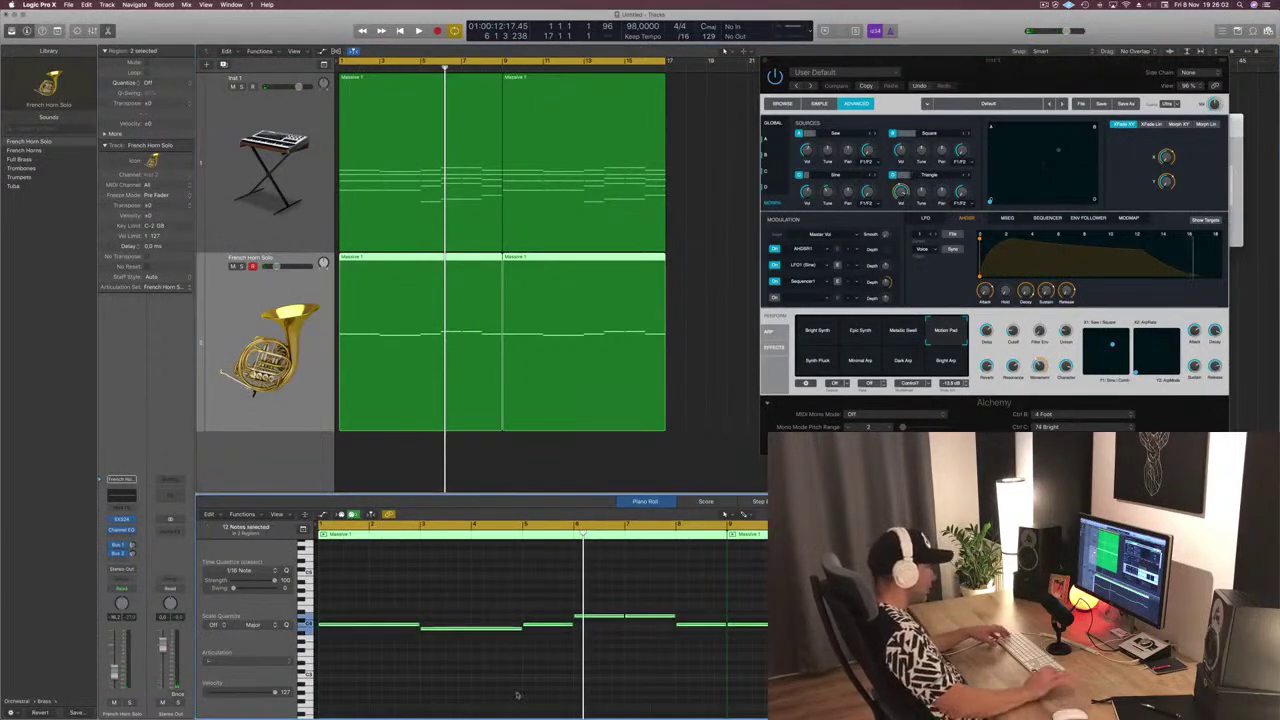
key(shift+alt+Down)
key(shift+alt+Up)
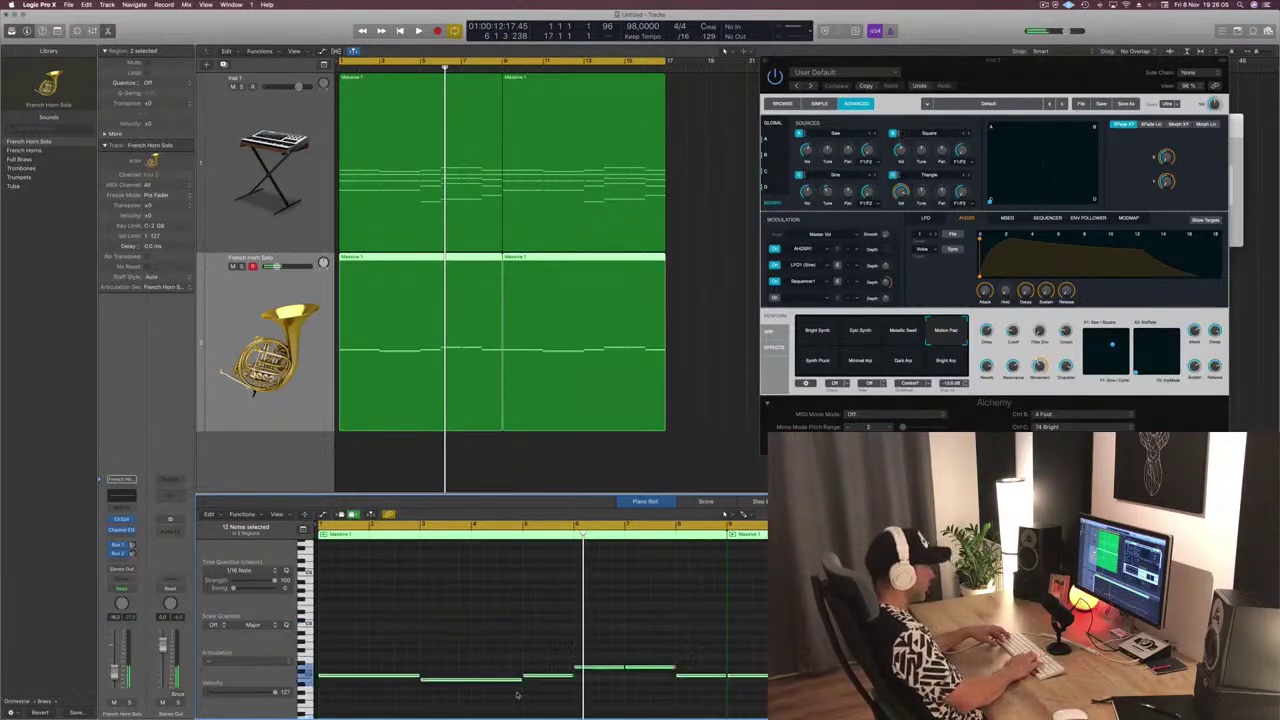
Listen to the French horn track soloed from the start of the project
key(space)
key(Return)
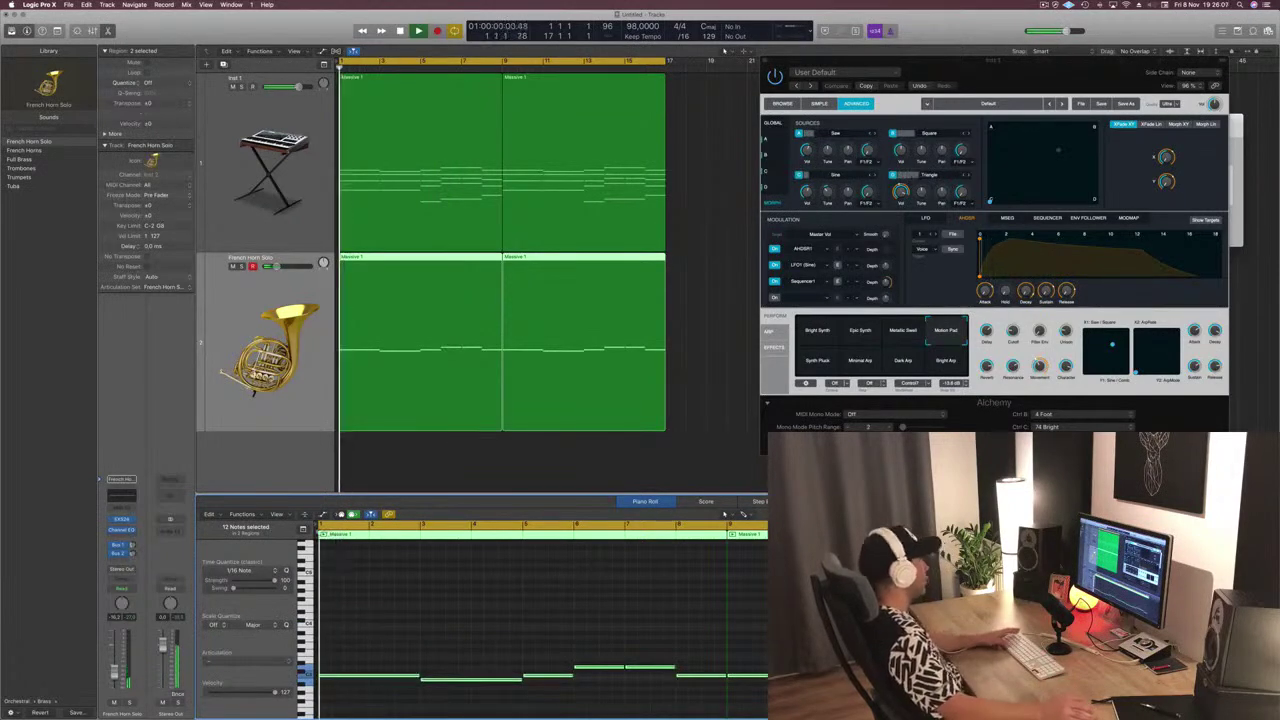
click(241, 266)
click(241, 266)
key(space)
key(space)
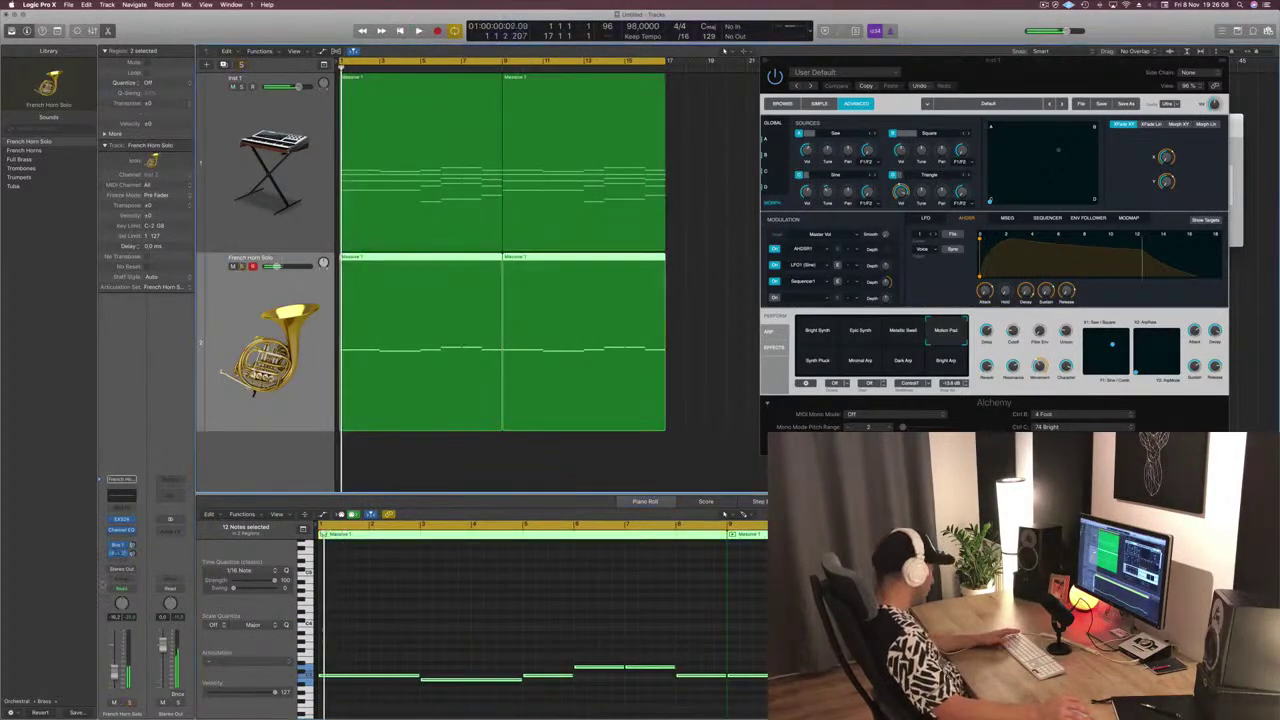
Add a Bus 7 send to the French horn channel and insert SilverVerb on the bus's aux channel
click(116, 561)
mouse_move(118, 575)
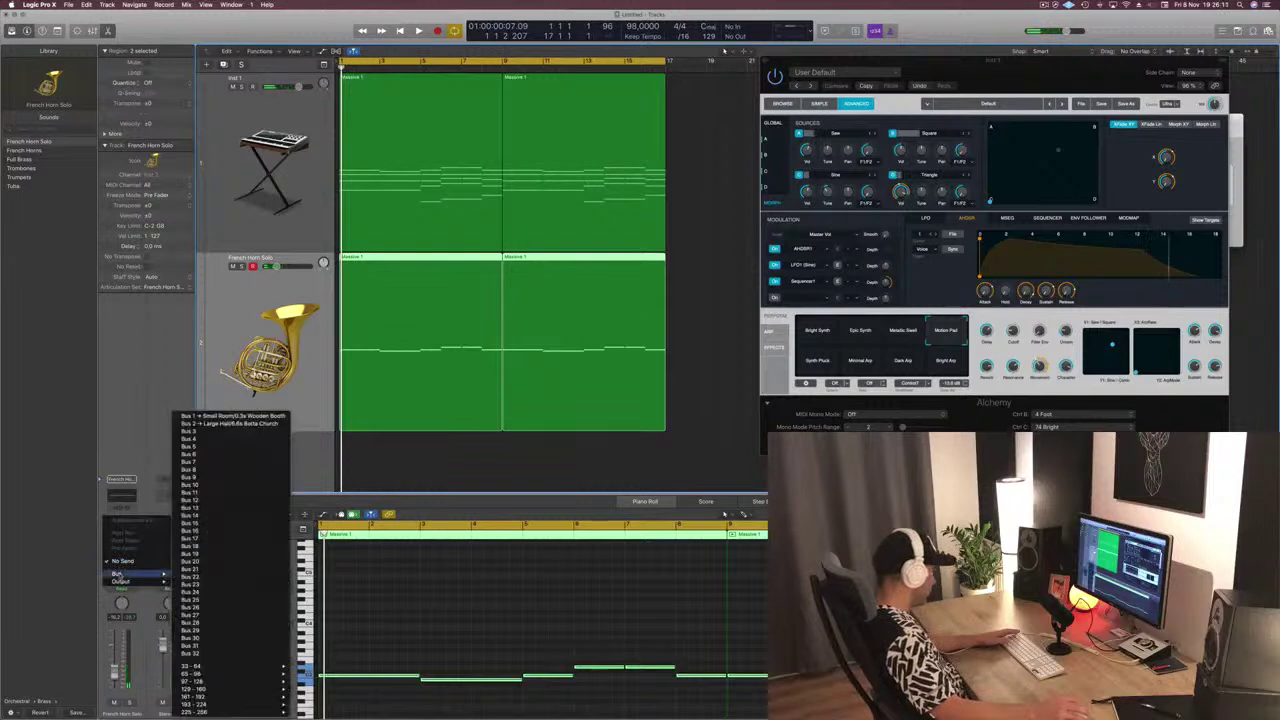
click(192, 461)
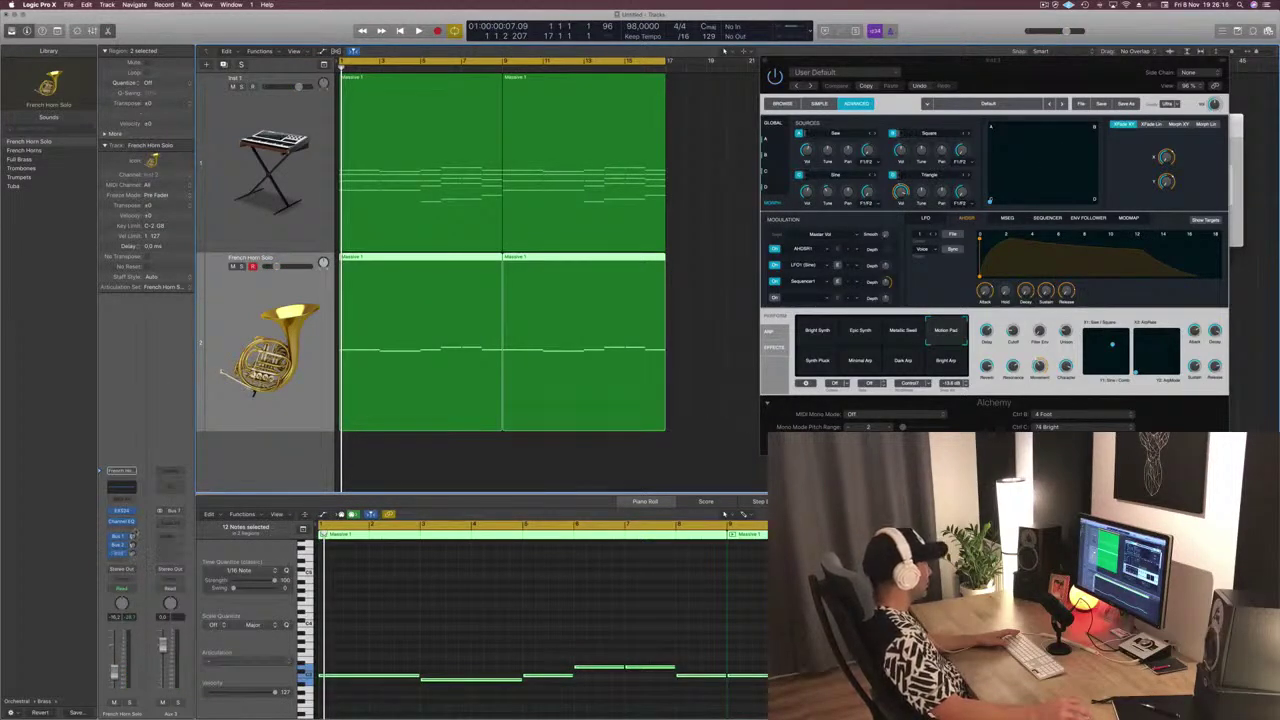
click(181, 522)
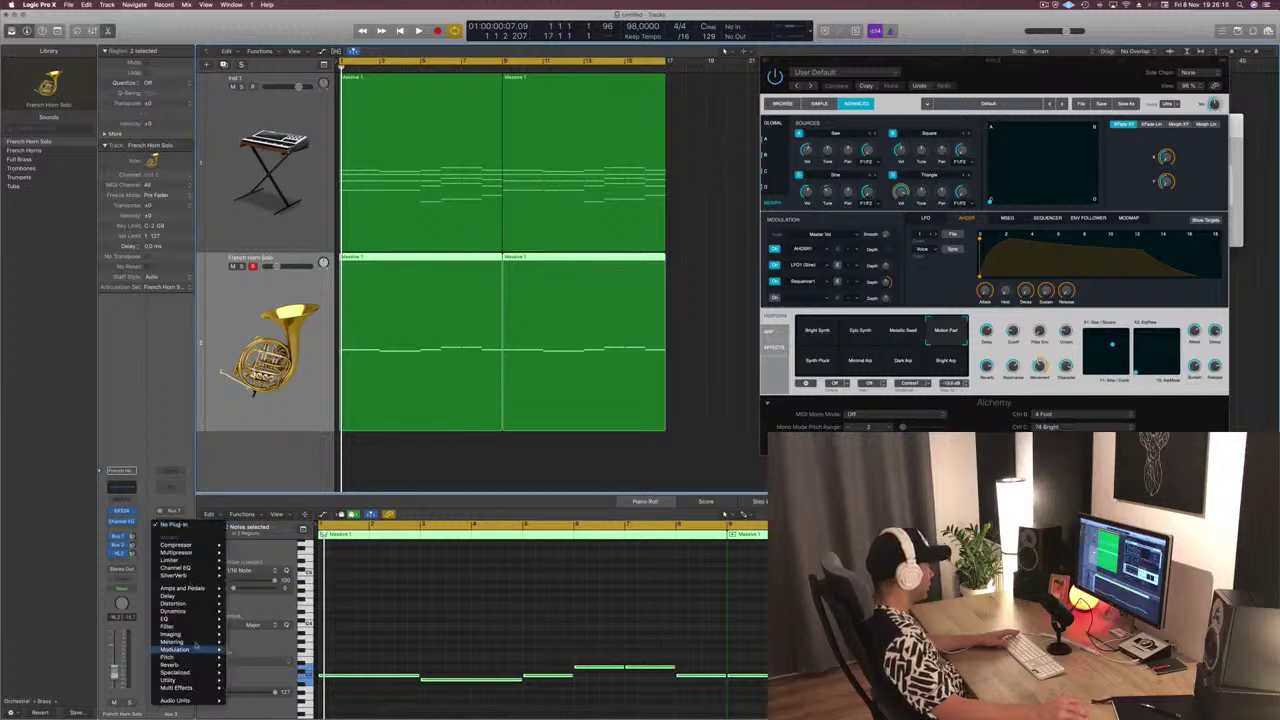
click(240, 578)
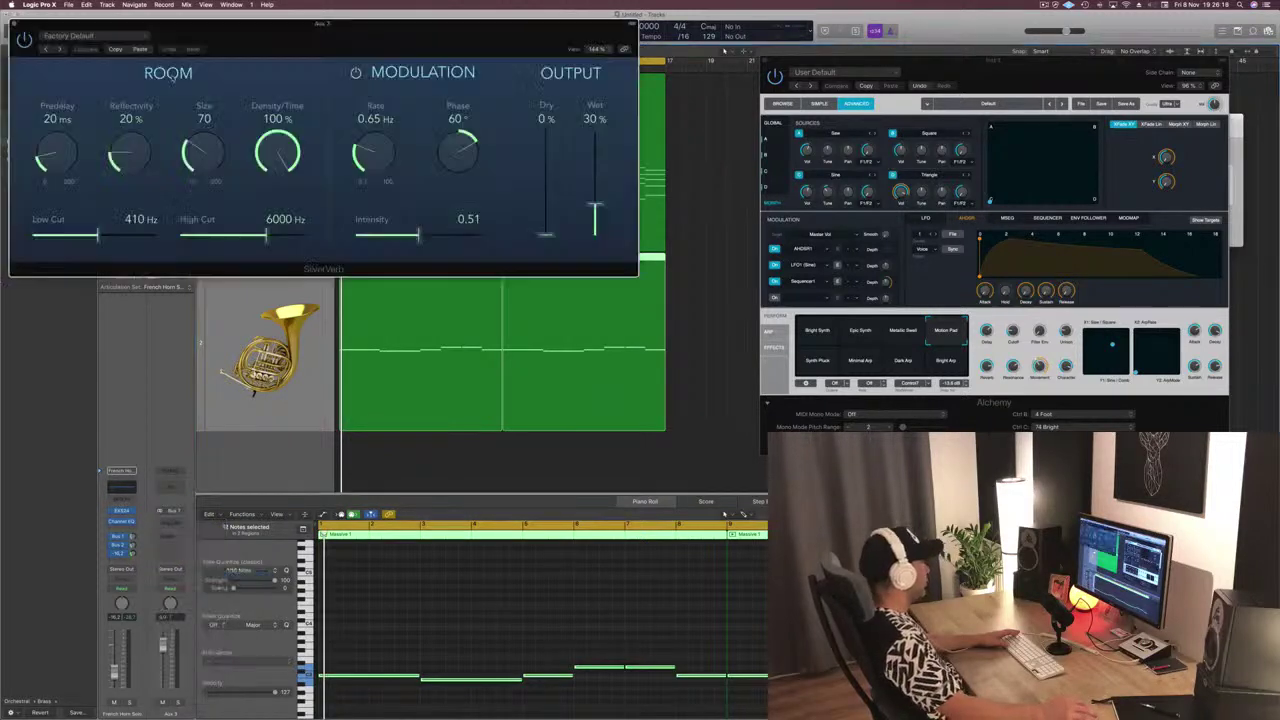
Load the grandiose preset in SilverVerb, move its window clear of the tracks and play the project
click(88, 35)
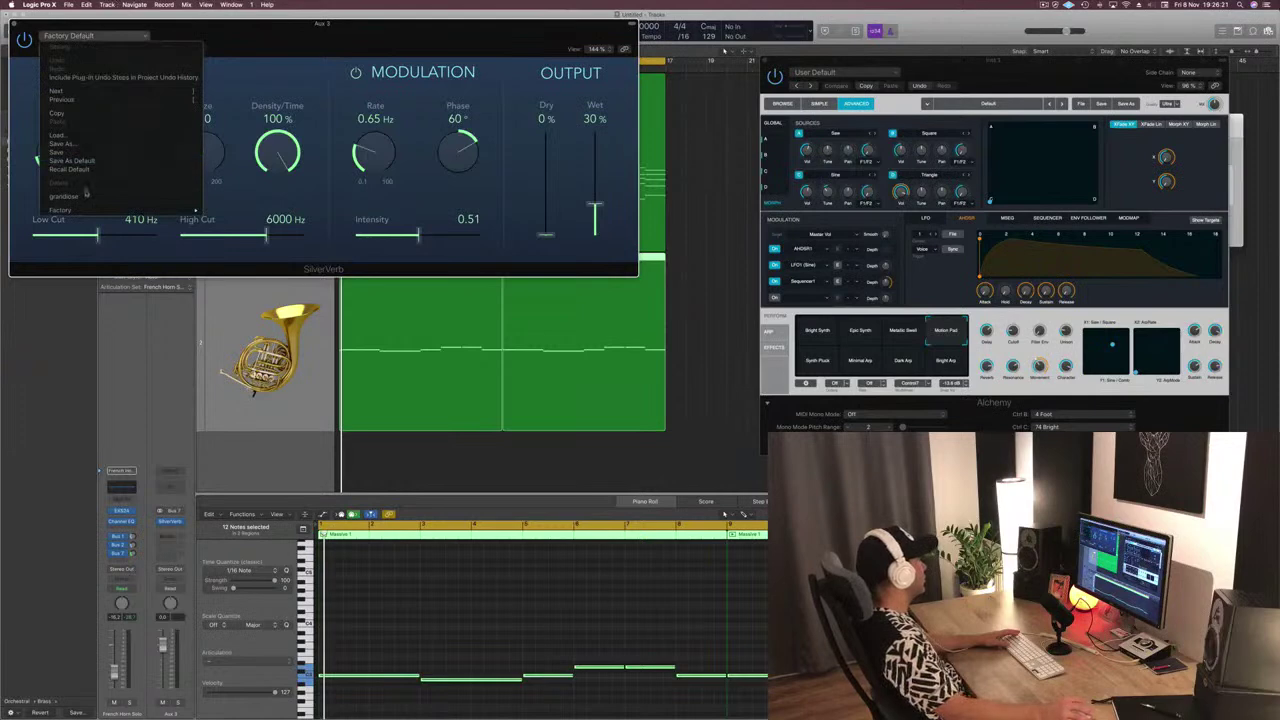
click(100, 196)
drag(200, 28, 935, 85)
key(space)
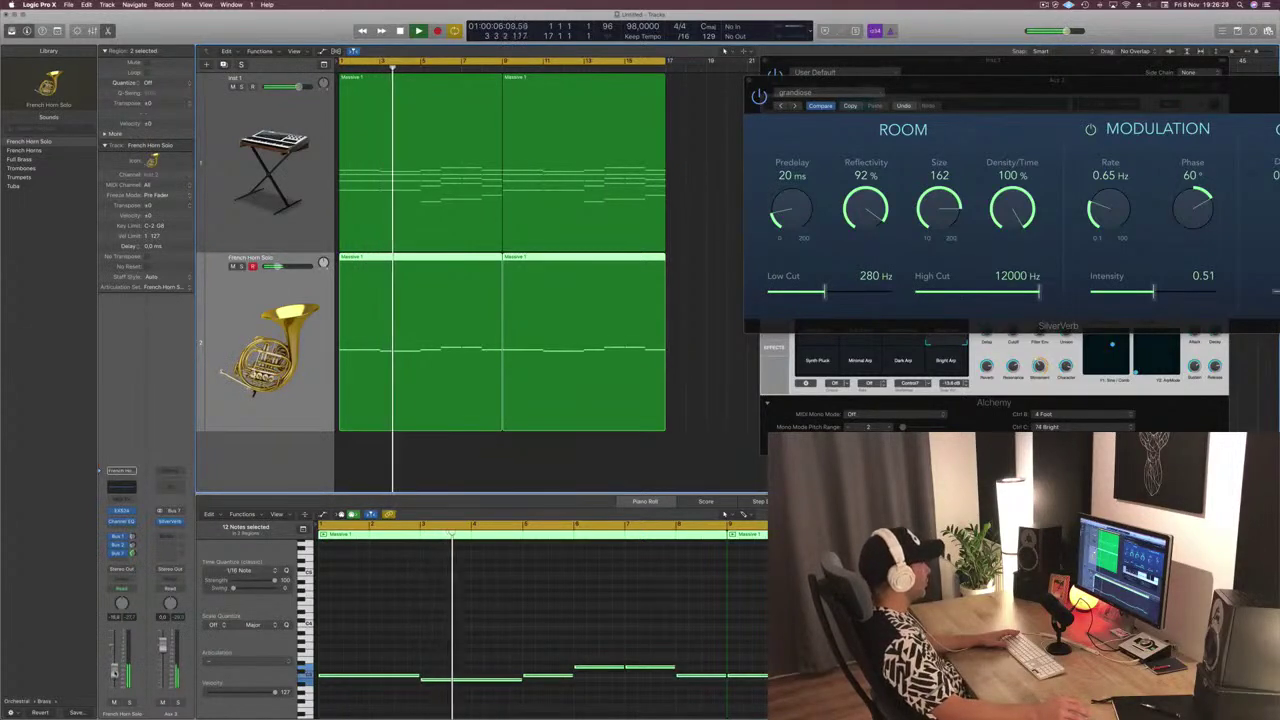
Switch the first track's Alchemy synth to the Motion Pad snapshot, moving its window closer to the tracks
click(323, 210)
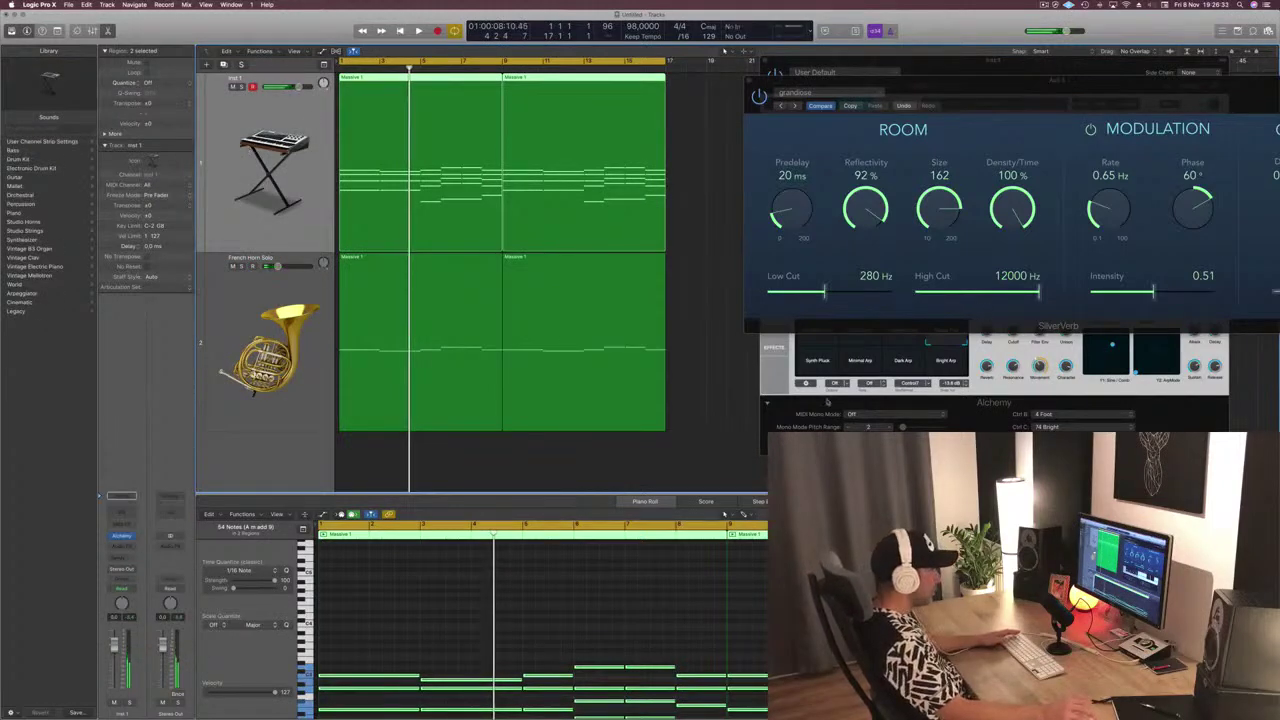
click(823, 353)
drag(925, 68, 652, 88)
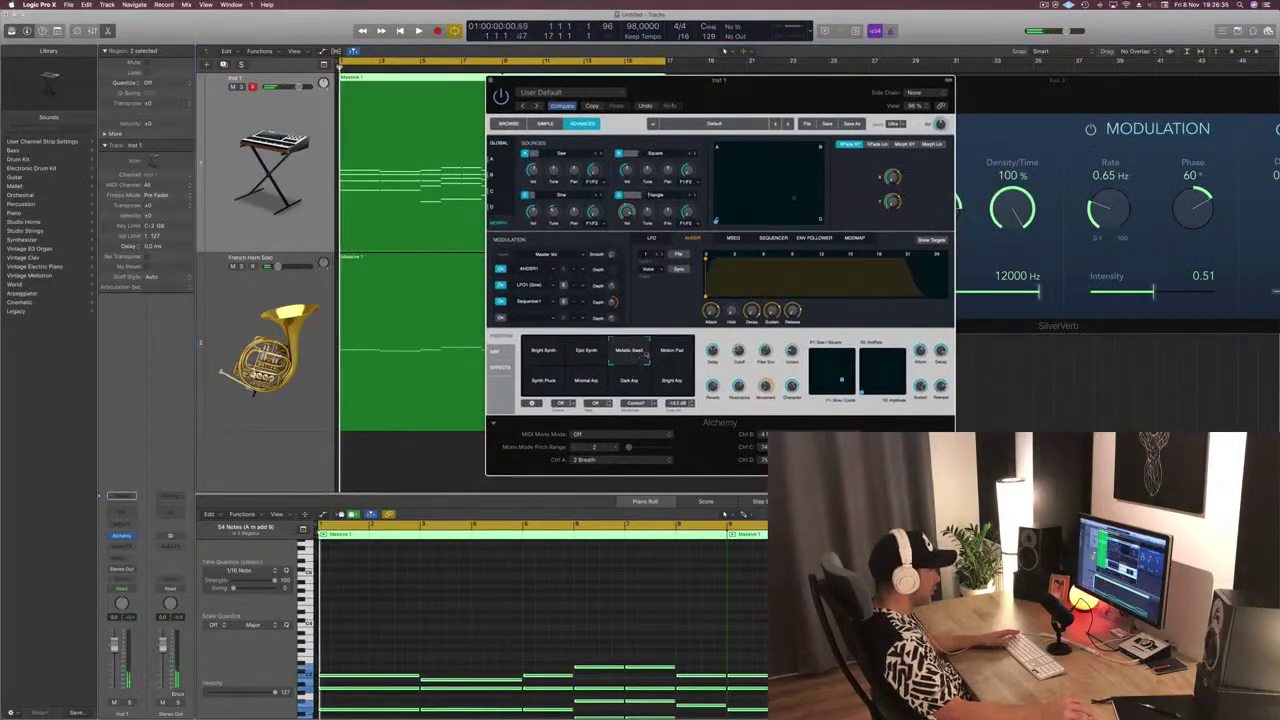
click(672, 350)
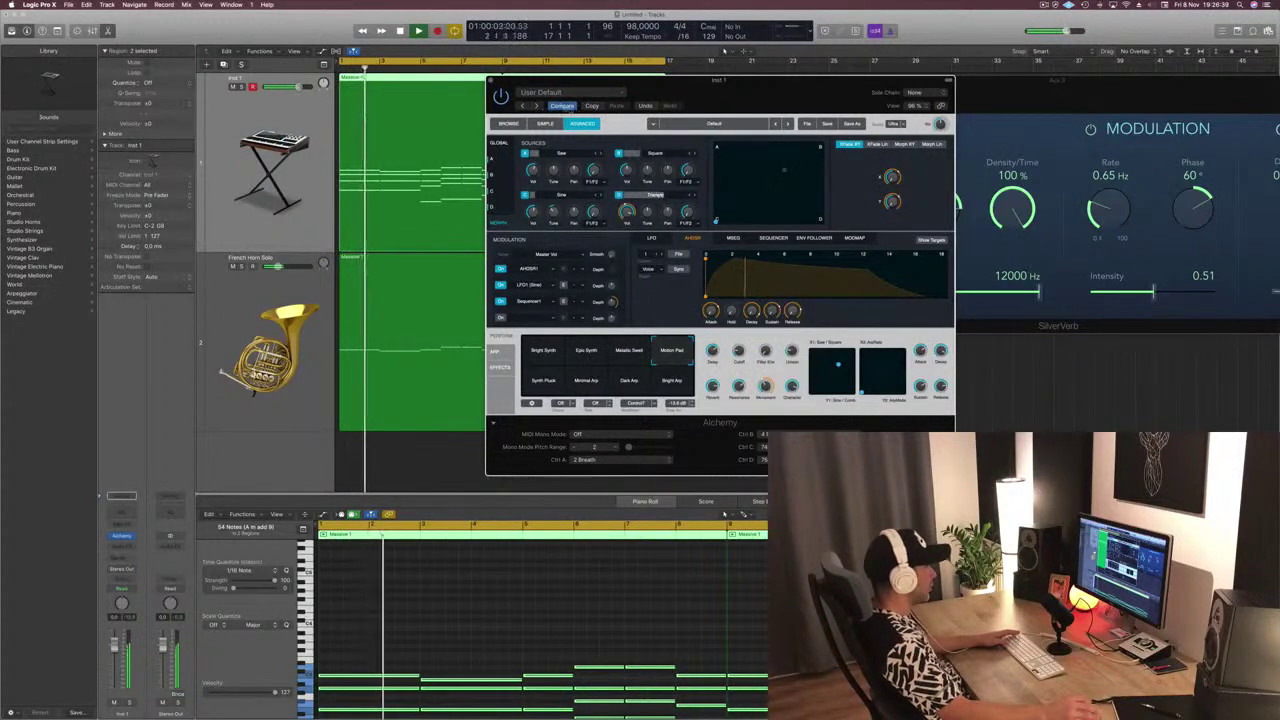
Play the chord progression and turn down the Cutoff of the first track's Alchemy synth, keeping its window clear of the tracks
key(space)
drag(757, 80, 860, 75)
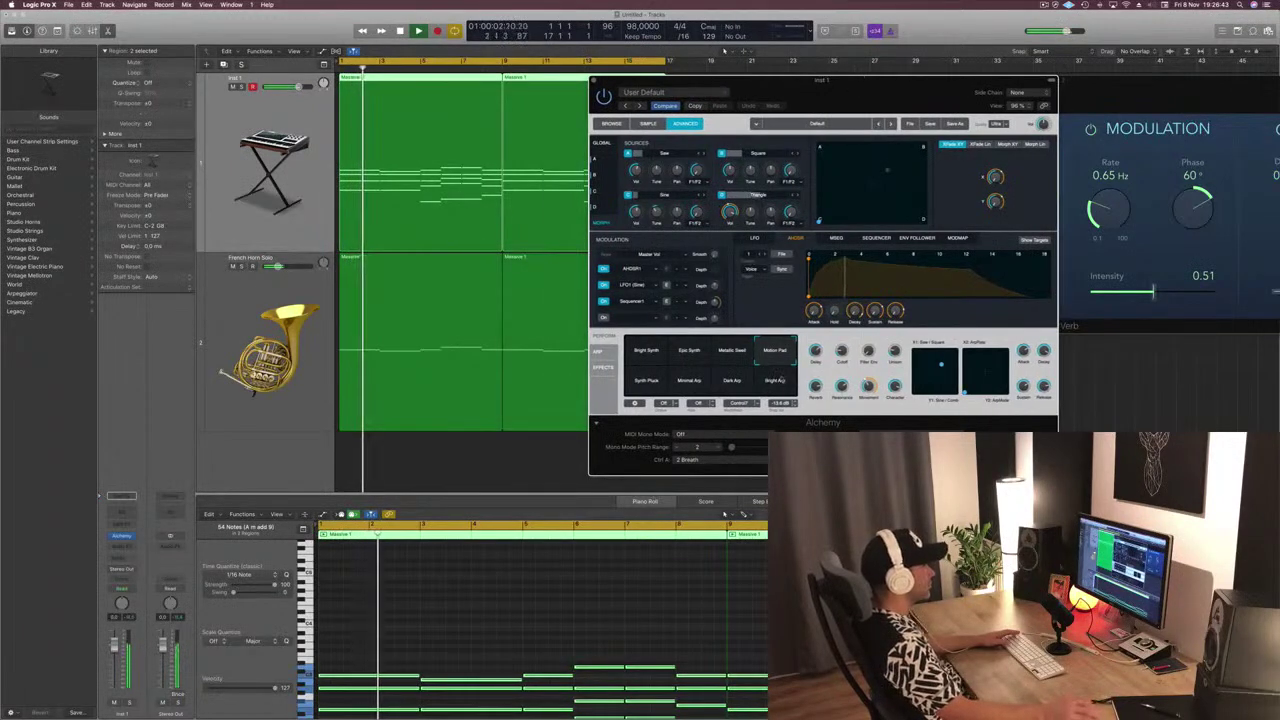
drag(842, 351, 845, 378)
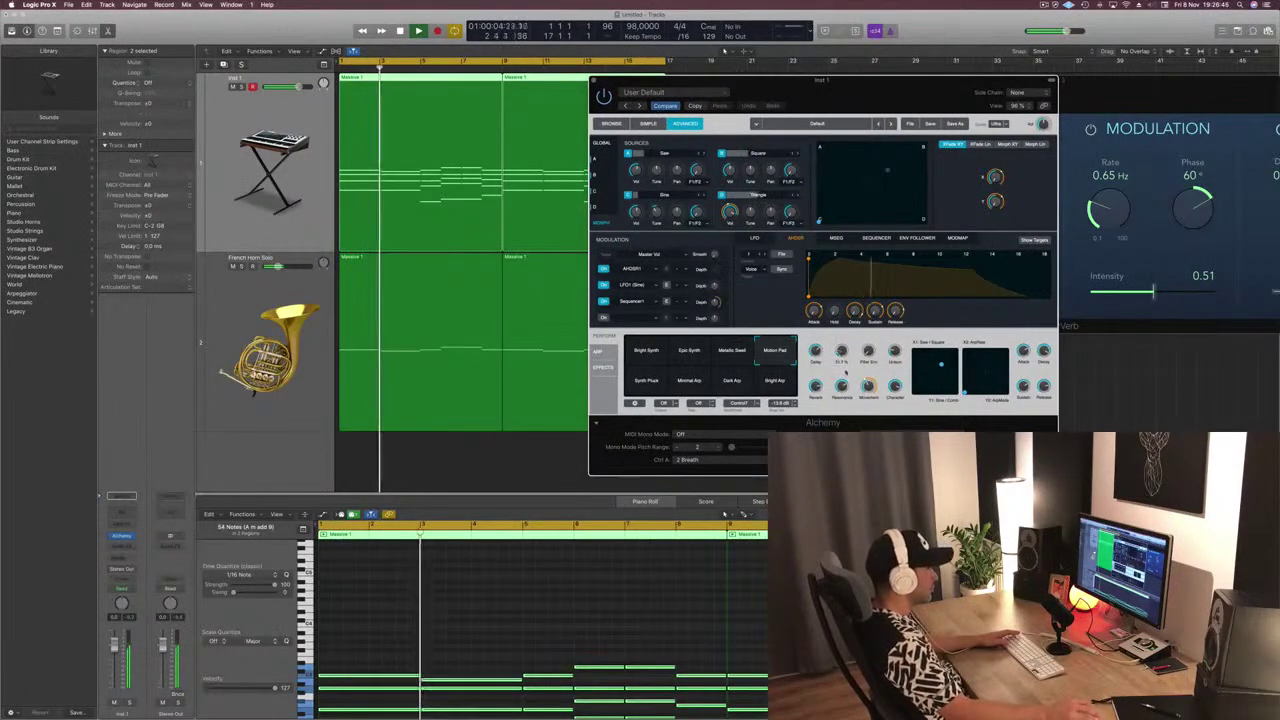
drag(822, 80, 736, 107)
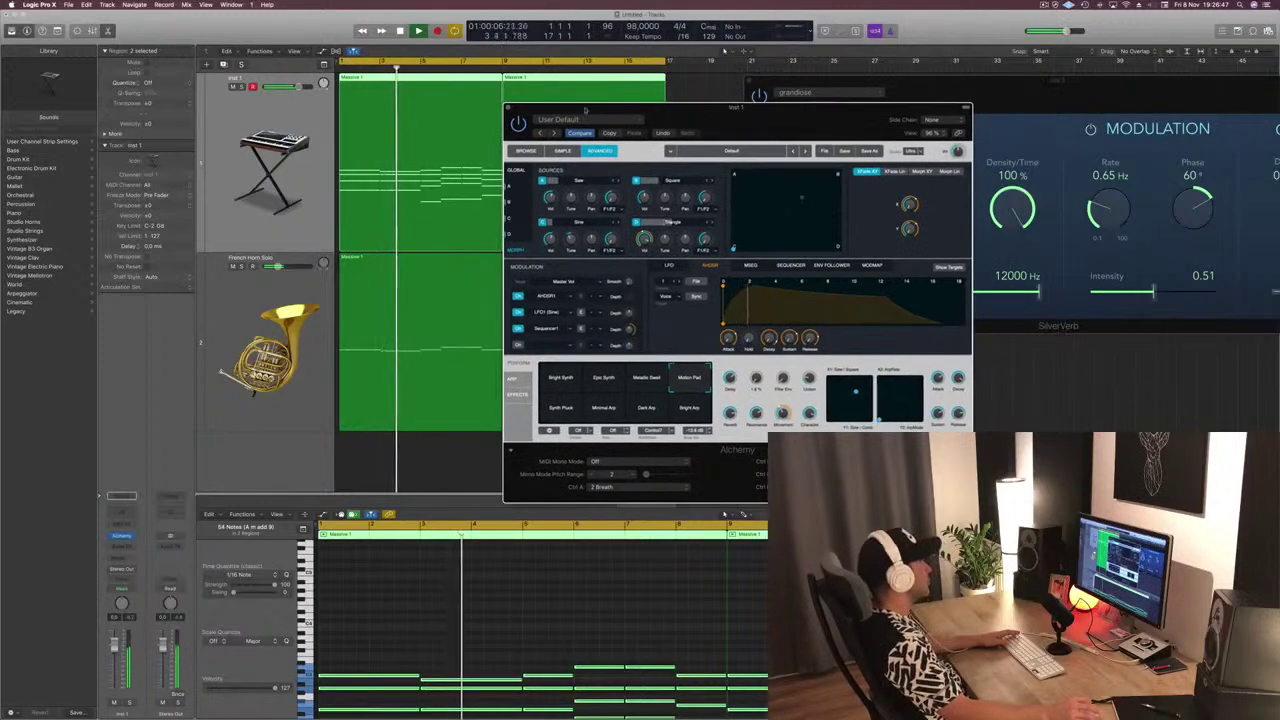
Select the French horn track, close the Alchemy window, and stop playback with the timeline zoomed out horizontally
click(262, 300)
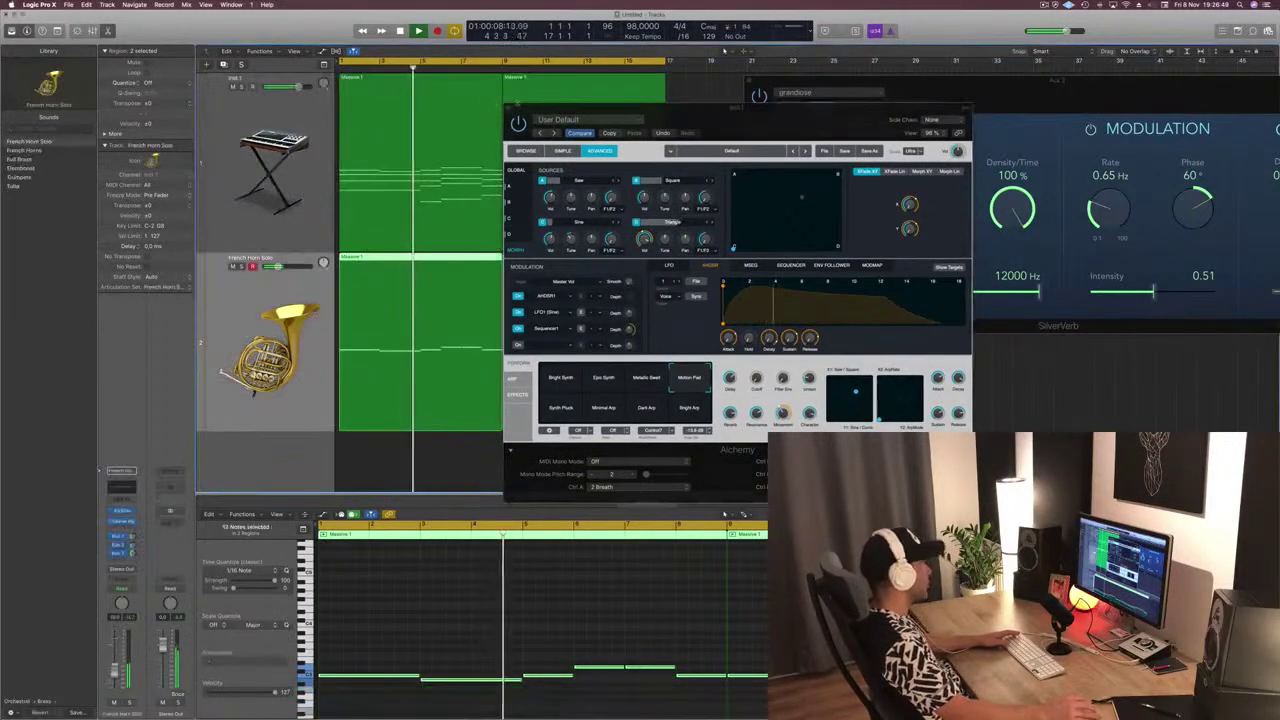
click(509, 108)
key(super+Left)
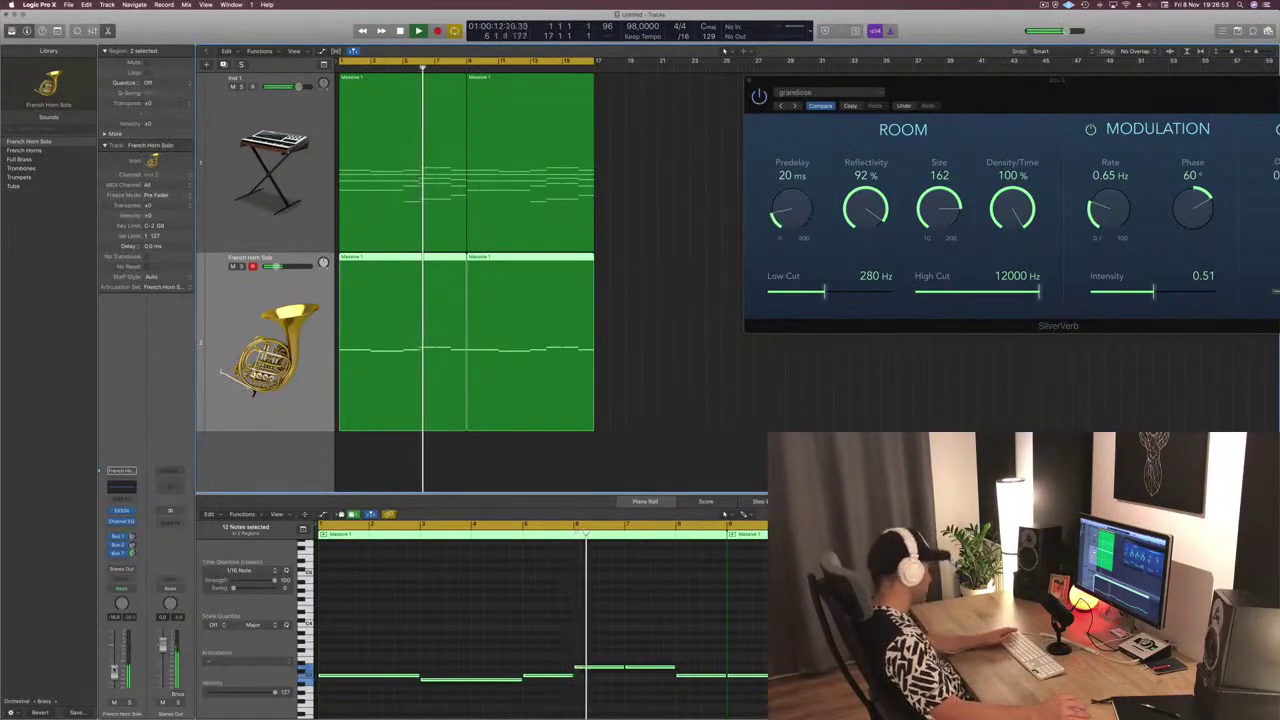
key(space)
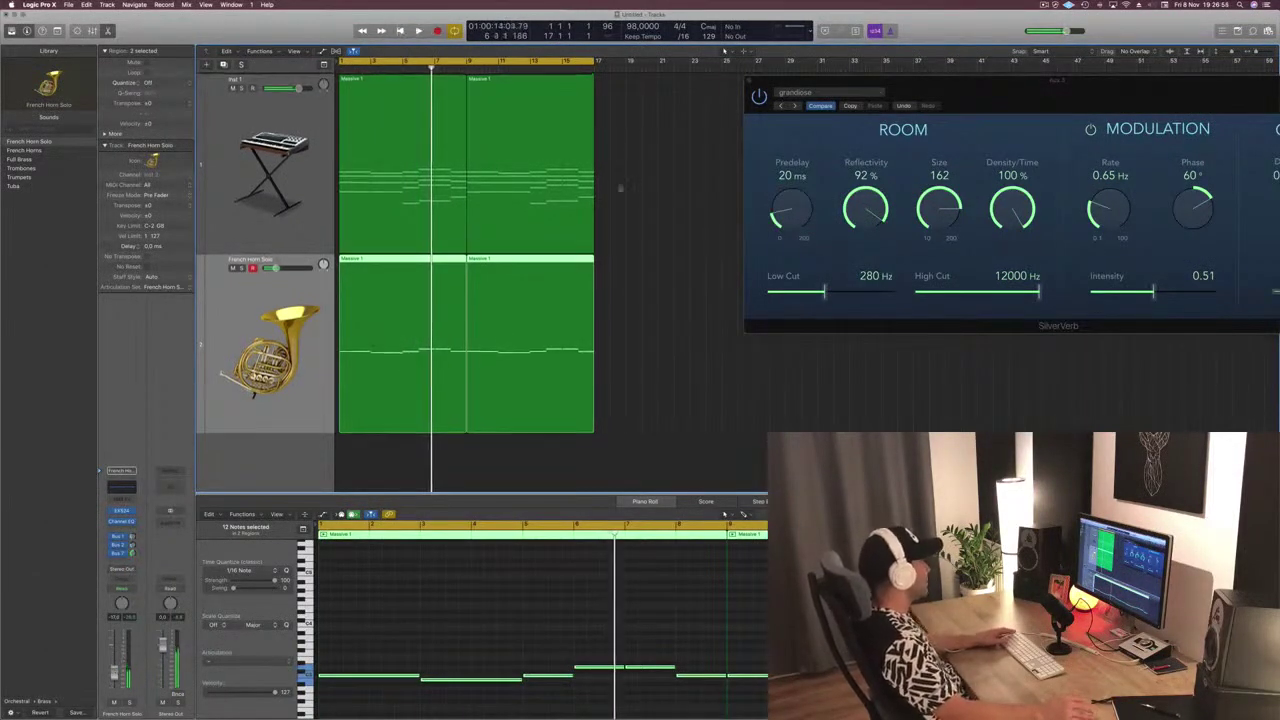
Duplicate the Inst 1 track with its Alchemy settings and copy its first chord region onto the new track at bar 1
key(Up)
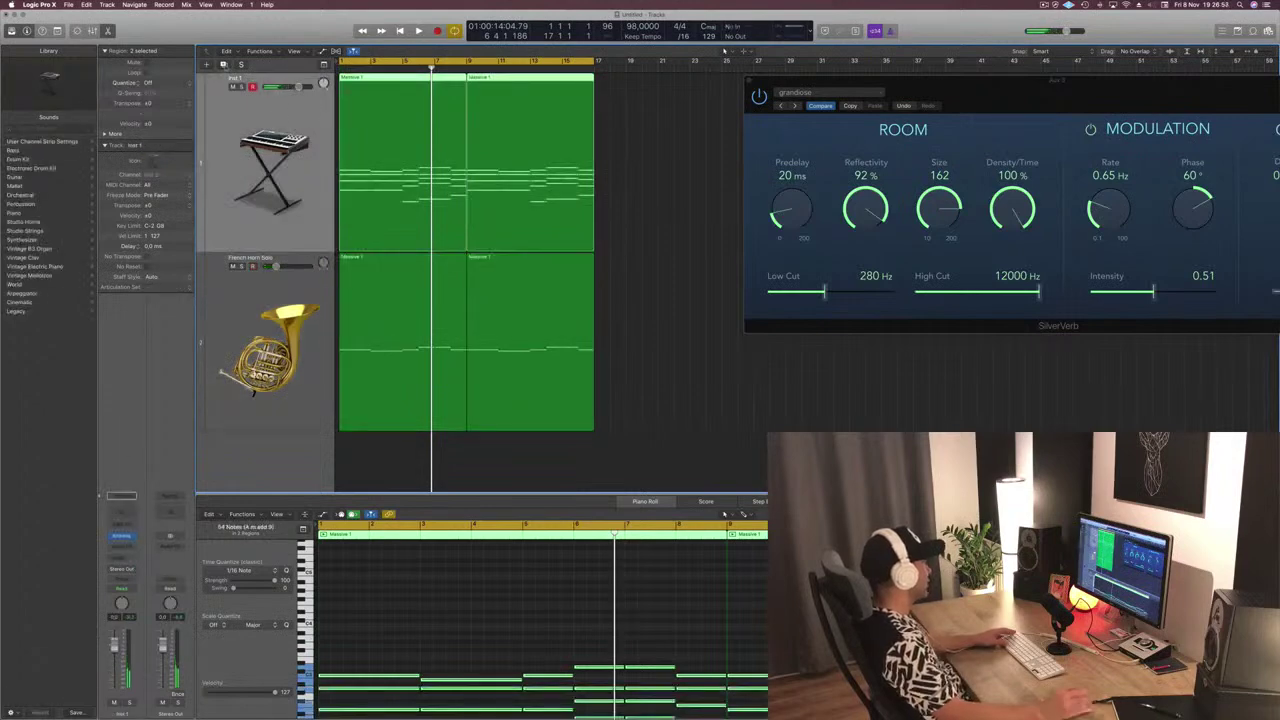
key(super+d)
key(Return)
key(space)
drag(380, 114, 388, 168)
click(387, 301)
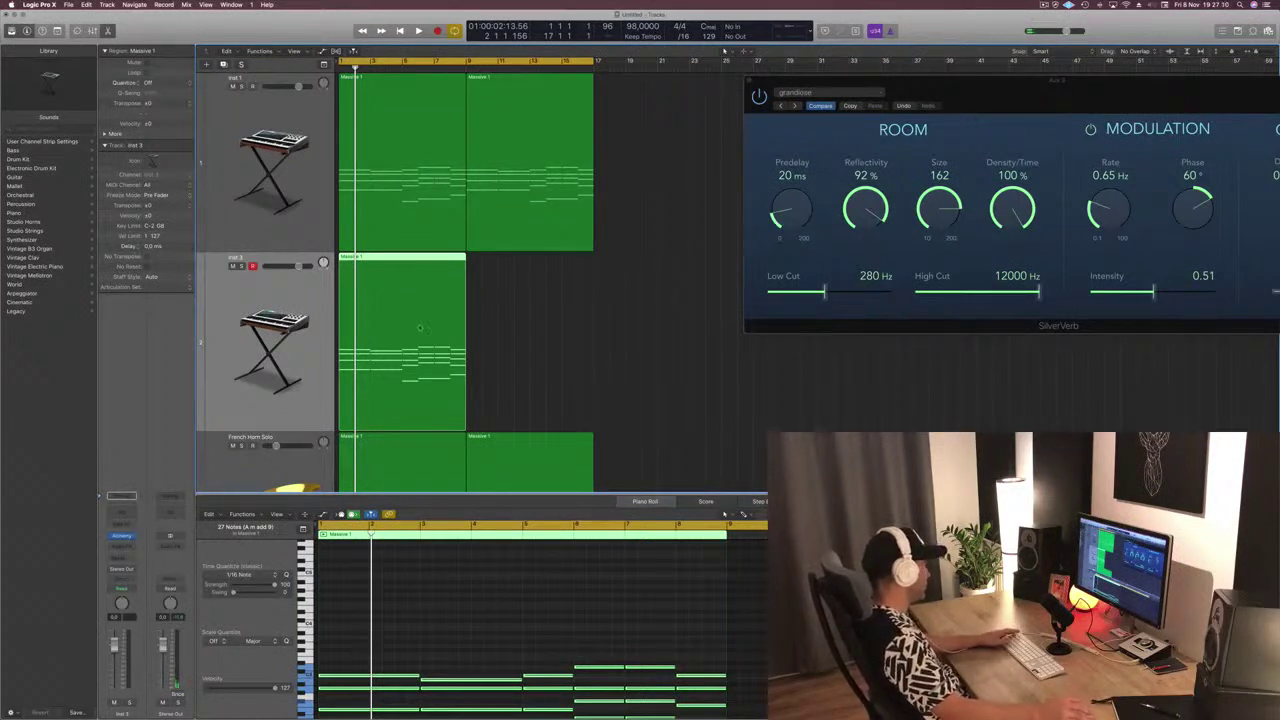
key(space)
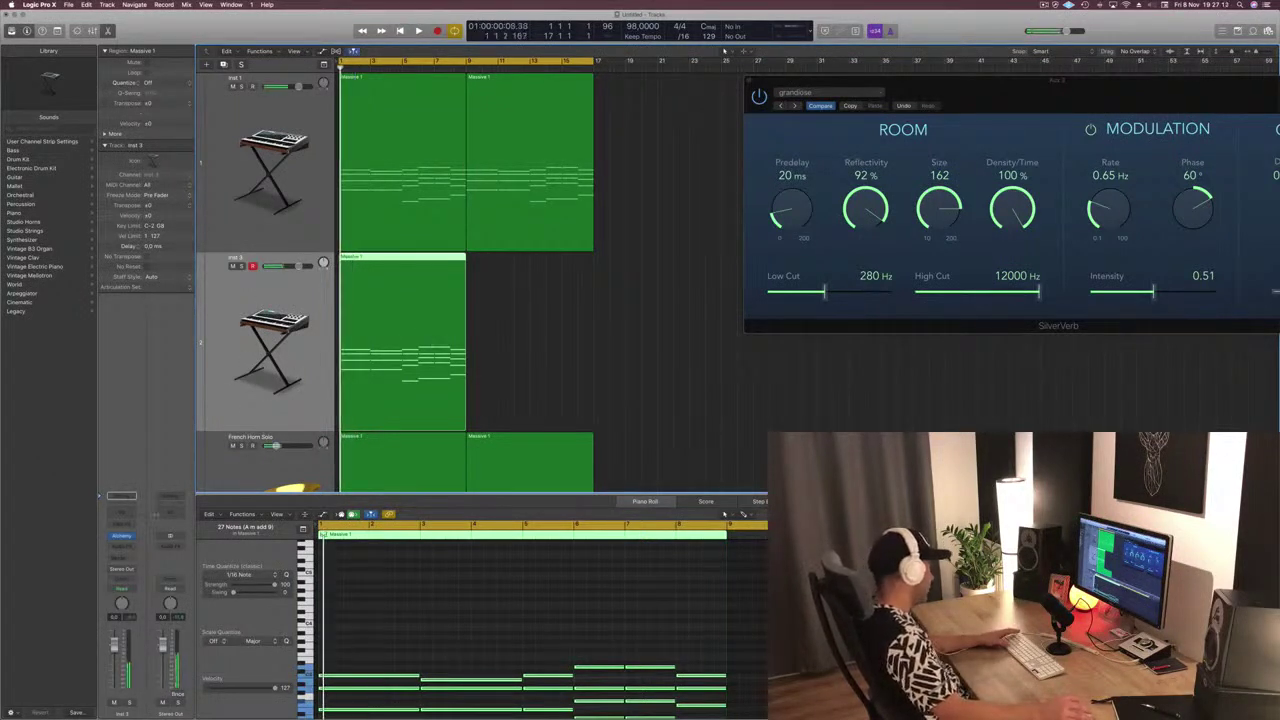
Load the Brassy Ensemble preset from the Pads category in the duplicated track's Alchemy
click(121, 536)
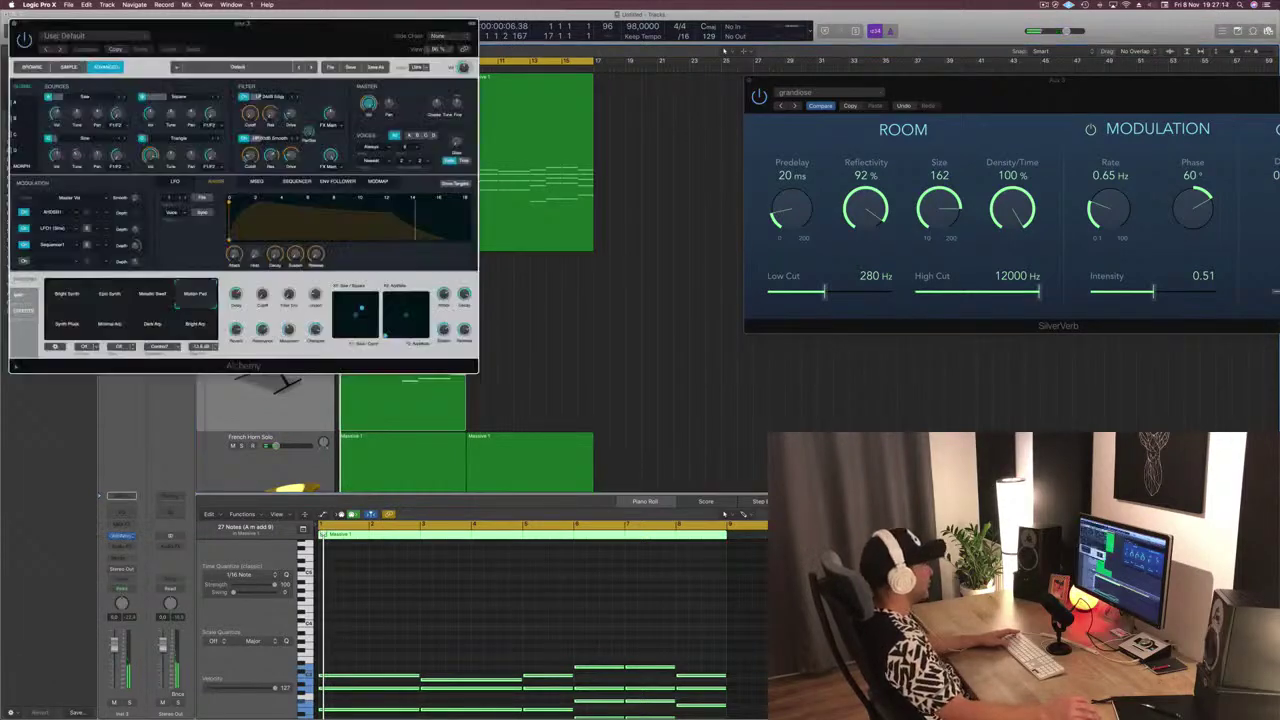
drag(404, 38, 840, 104)
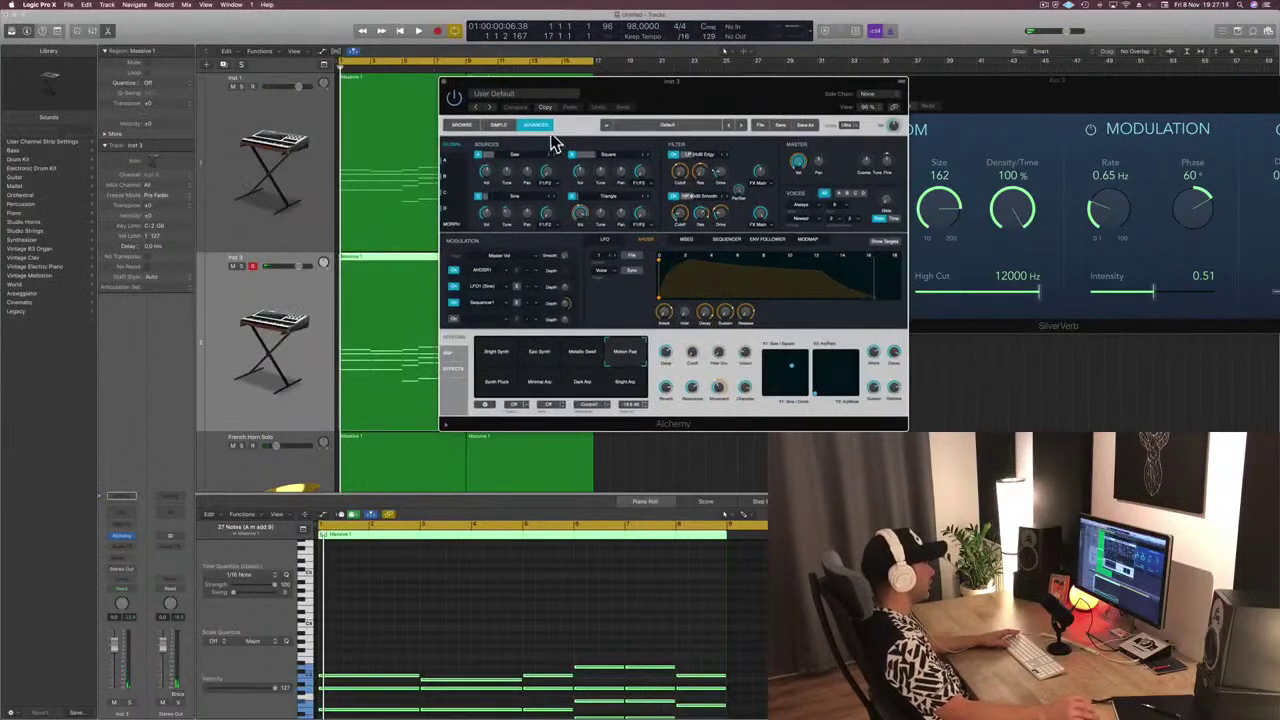
click(463, 125)
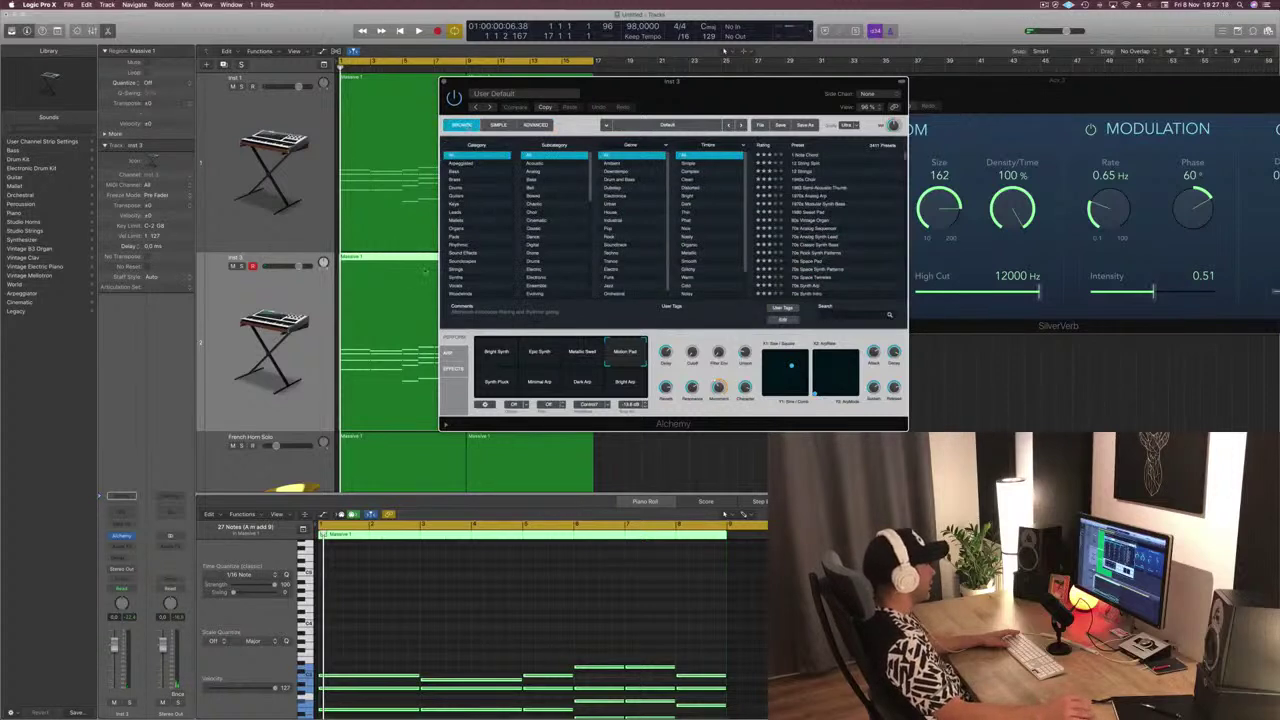
click(457, 237)
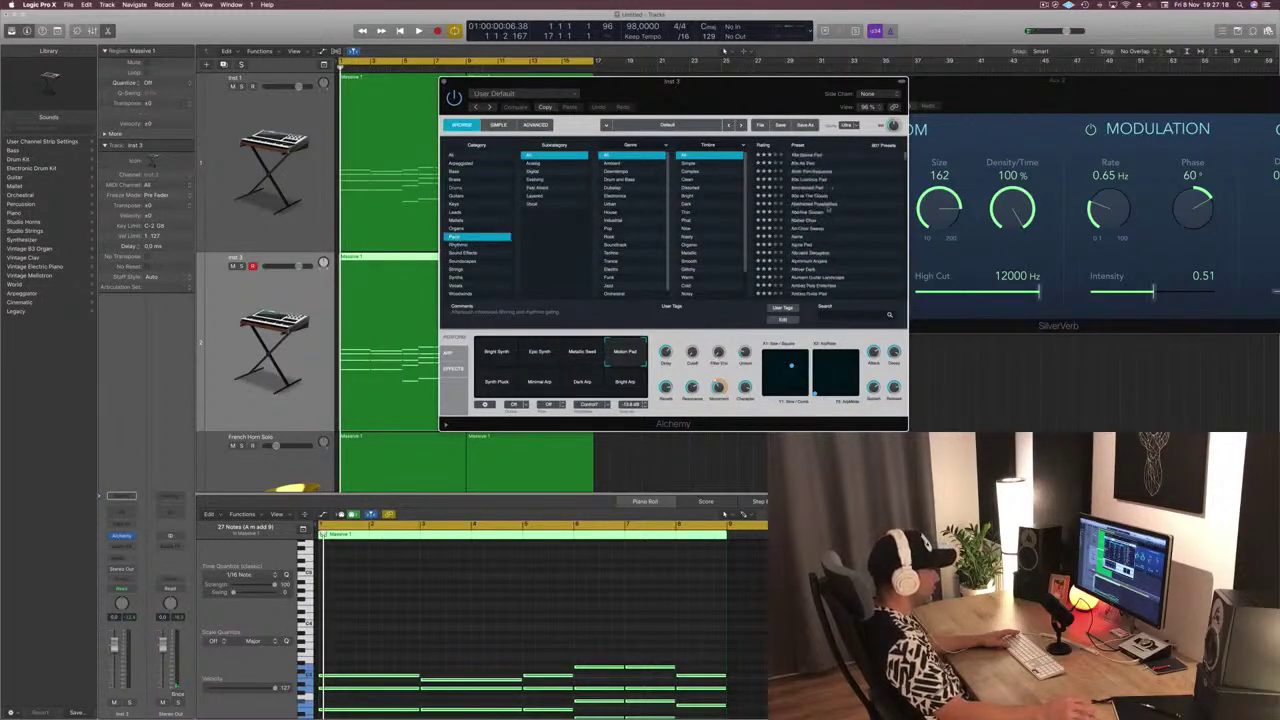
scroll(830, 220, down, 5)
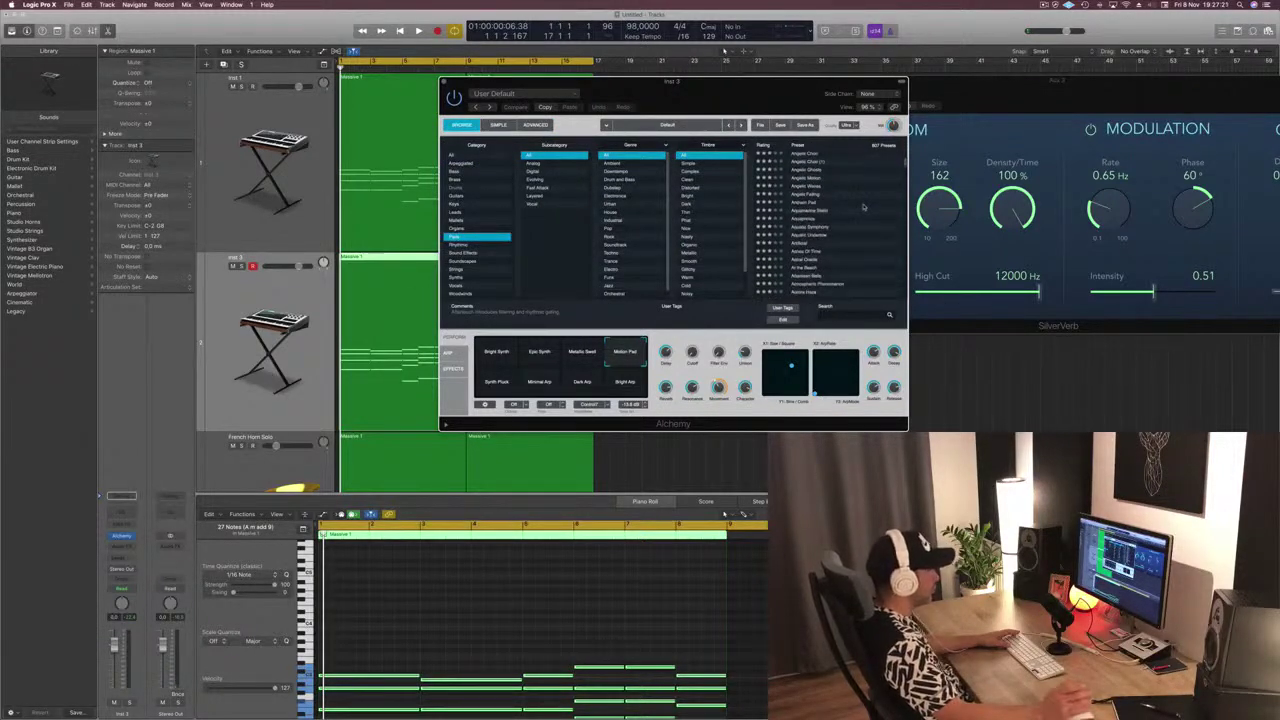
scroll(830, 220, down, 5)
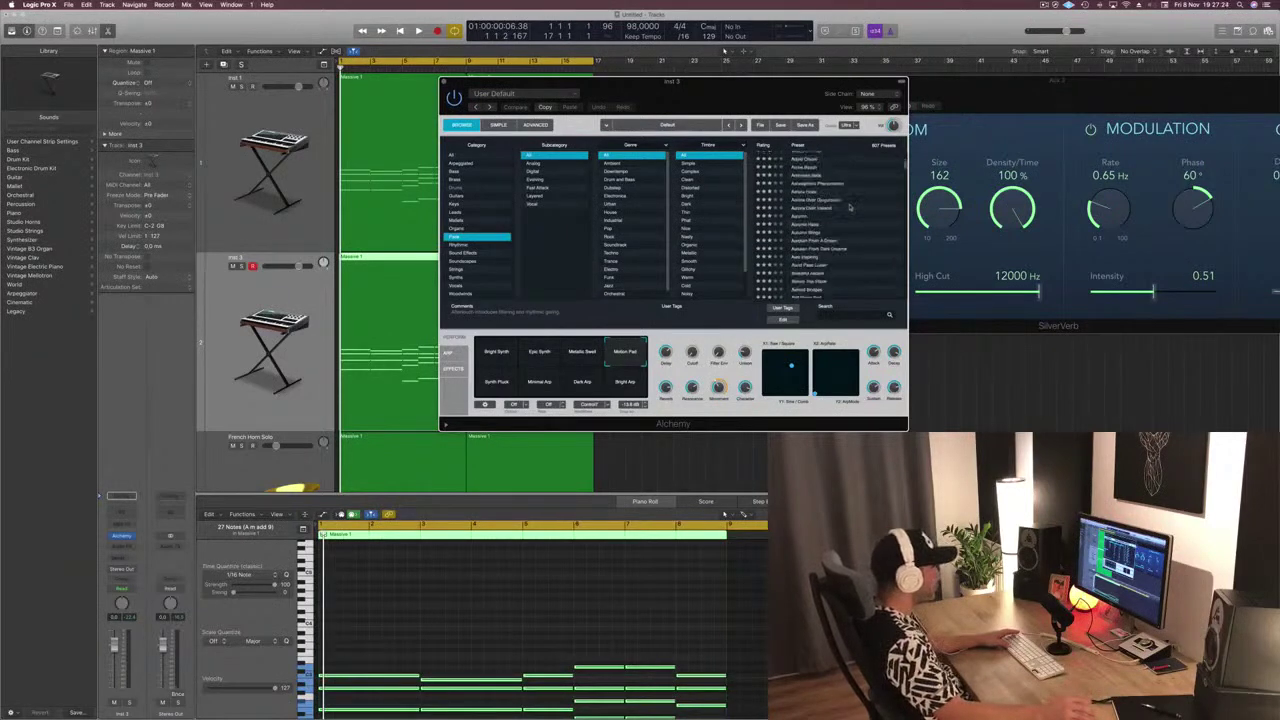
click(794, 235)
scroll(876, 207, down, 1)
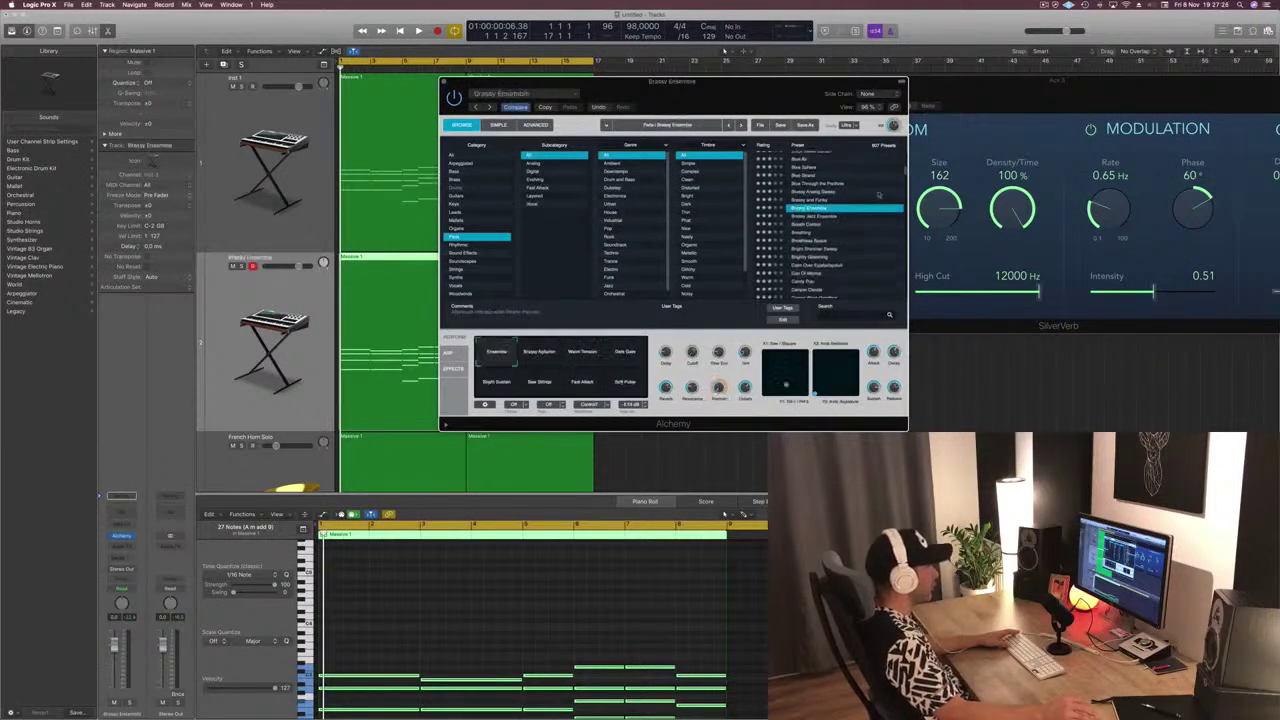
Play the project and lower the volume of the Brassy Ensemble track
drag(803, 108, 848, 112)
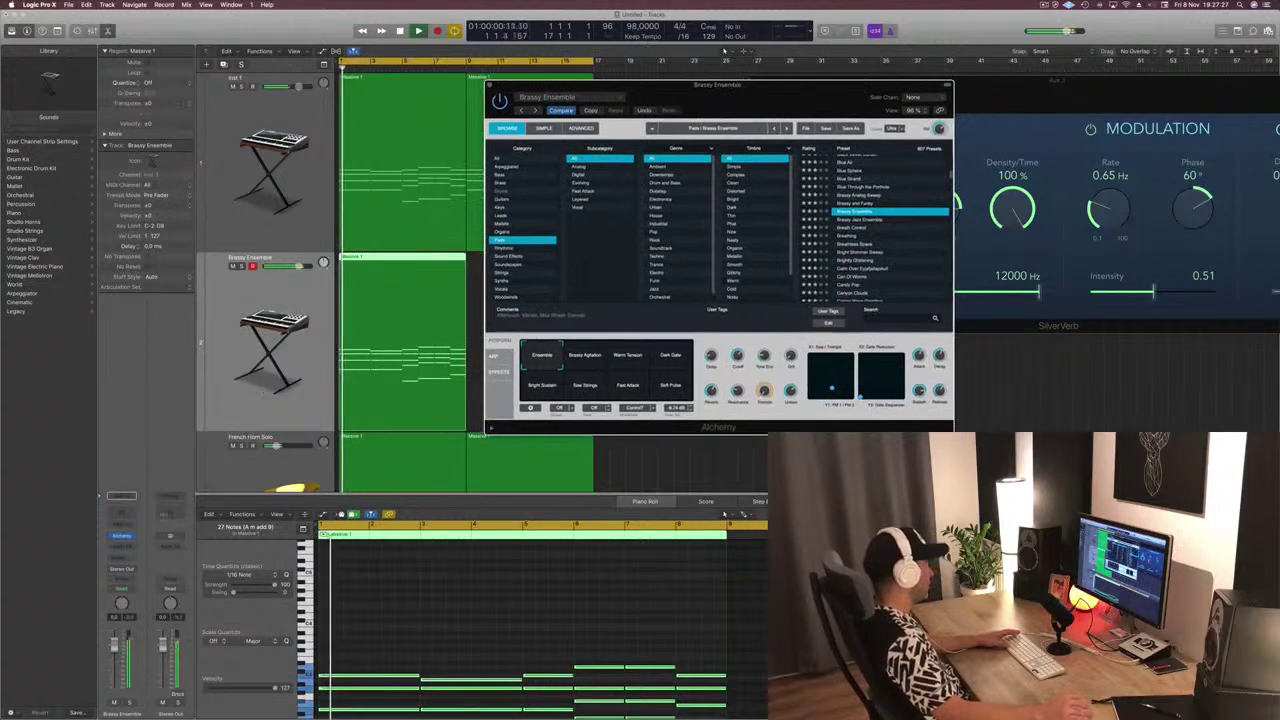
drag(112, 646, 116, 692)
key(space)
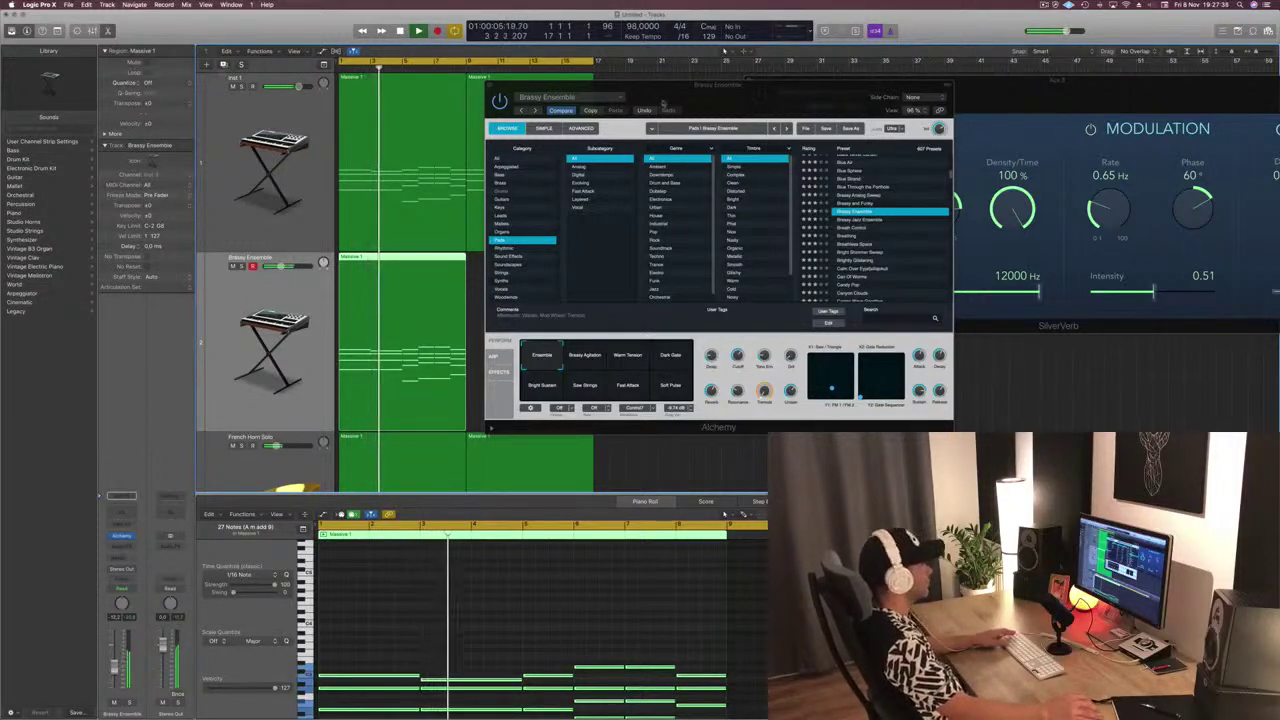
Duplicate the Brassy Ensemble track with its settings, mute the Inst 1 track and restart playback from the beginning
key(super+d)
click(410, 280)
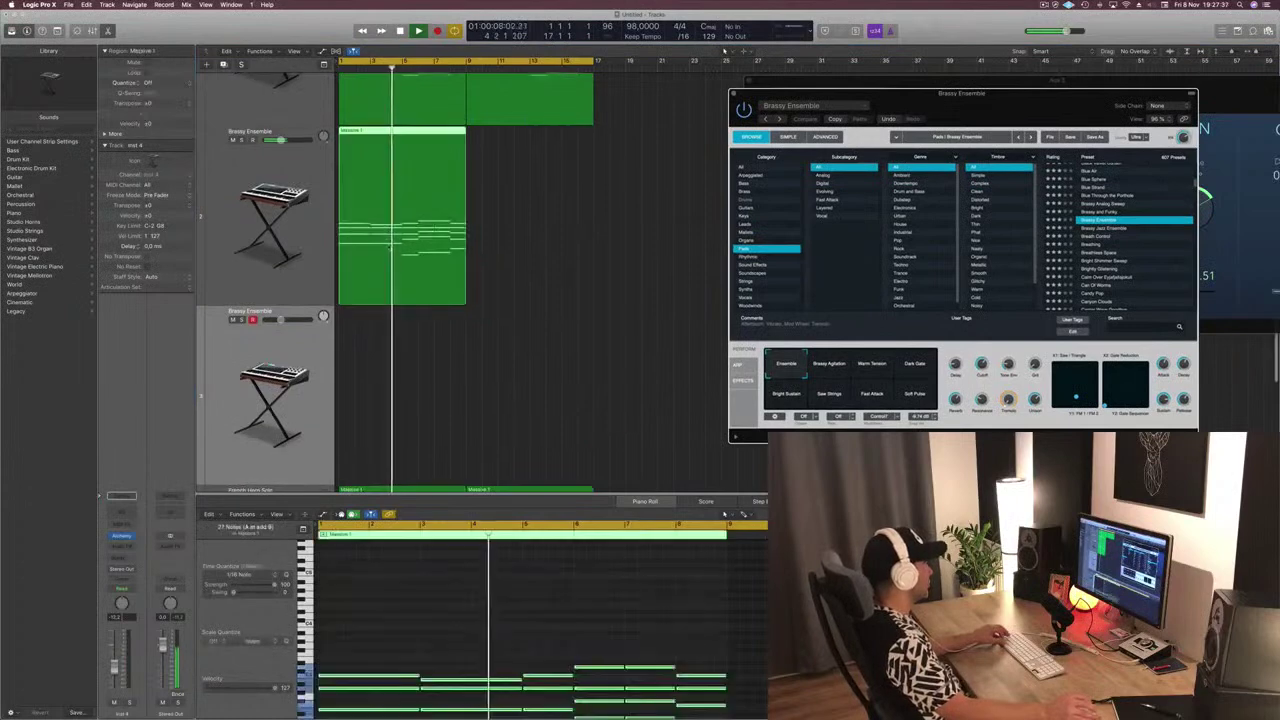
scroll(400, 331, down, 3)
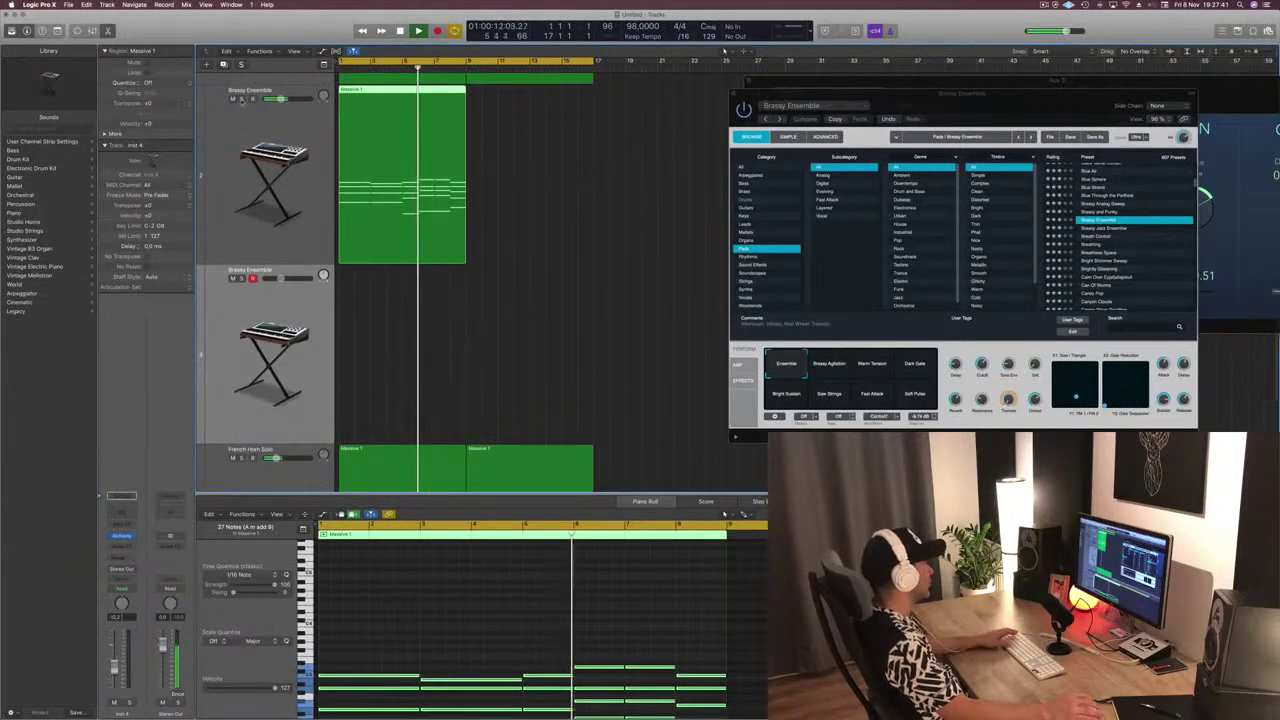
scroll(420, 280, up, 2)
scroll(250, 148, up, 2)
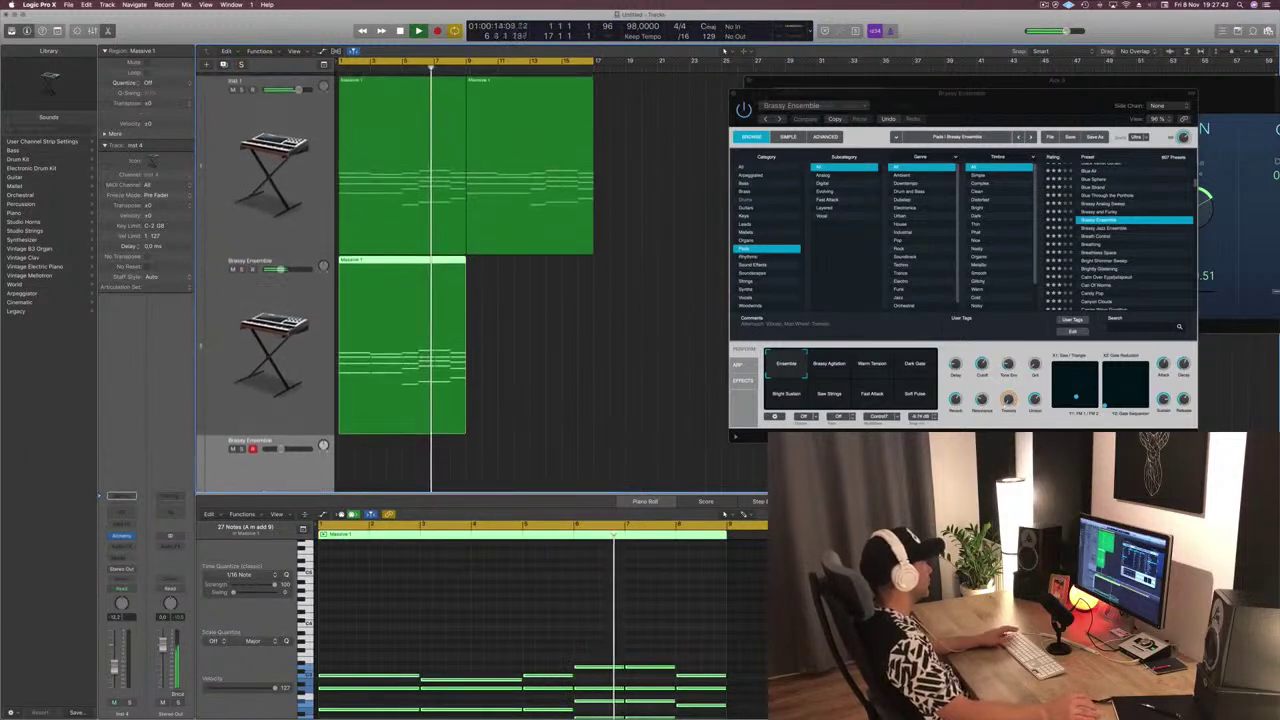
click(232, 86)
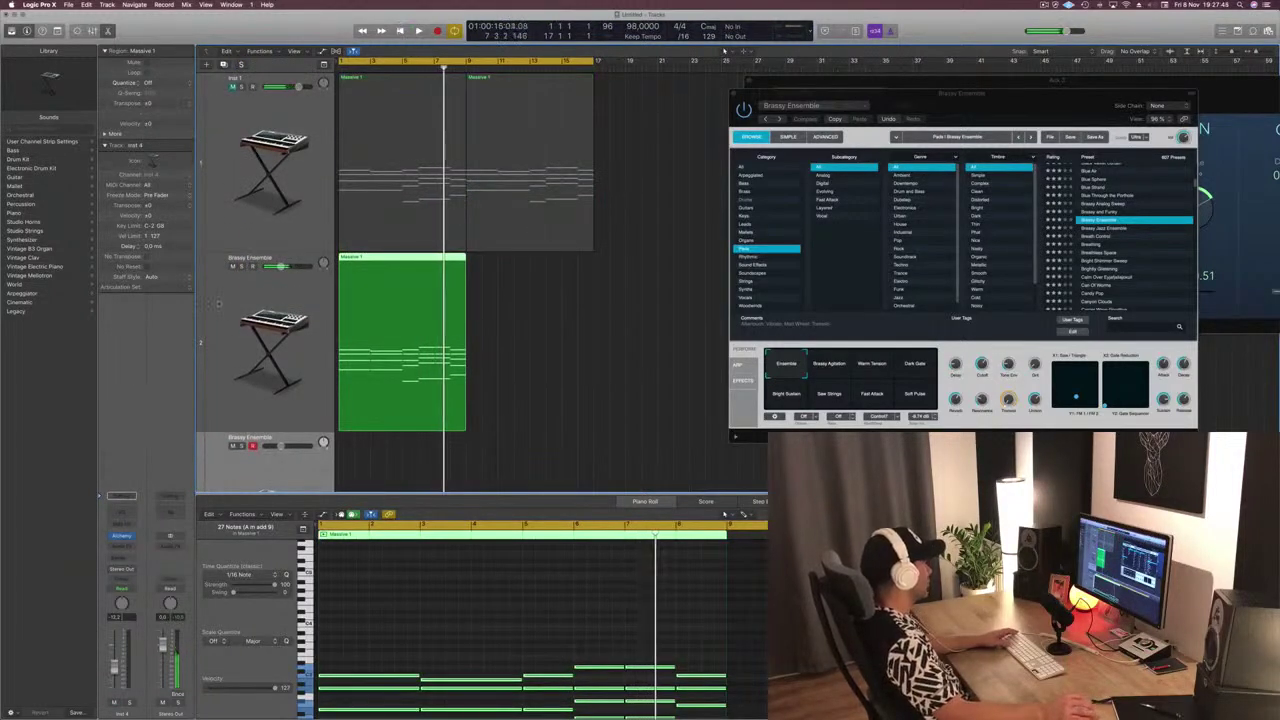
key(Return)
Copy the Brassy Ensemble chord region onto the duplicate track and repeat the regions on both tracks at bar 9
scroll(232, 180, down, 2)
scroll(530, 318, down, 2)
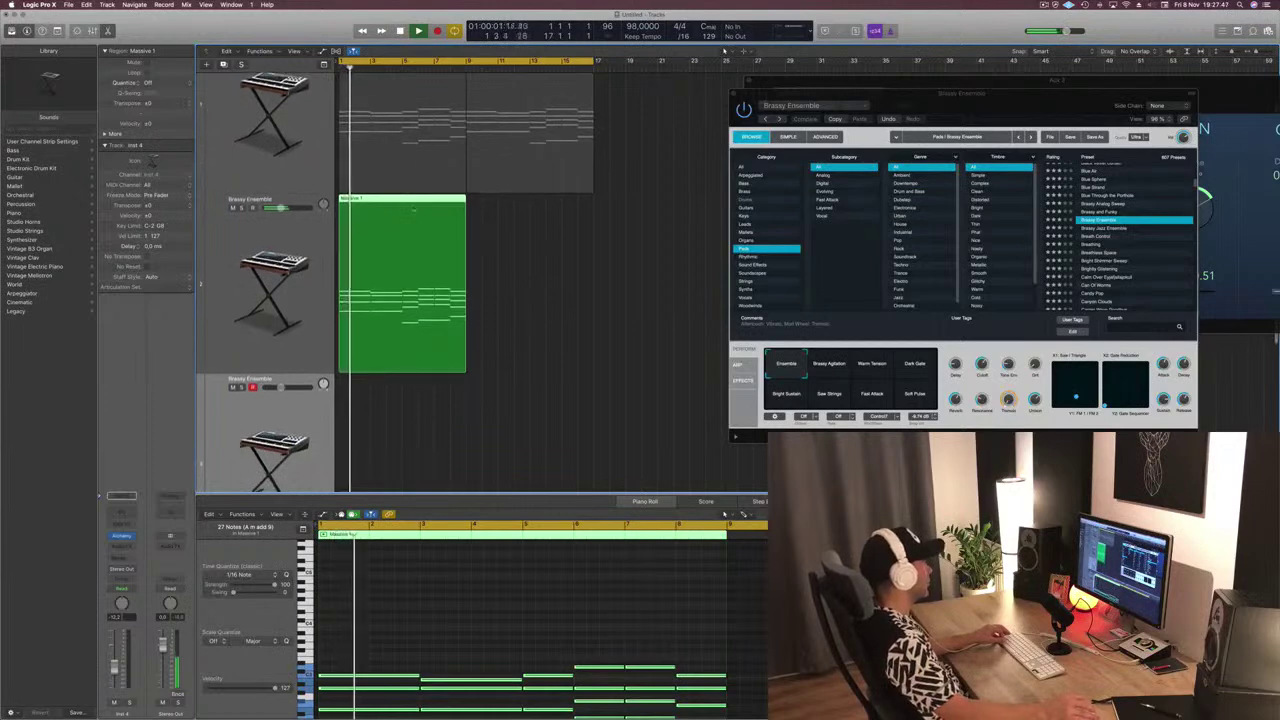
scroll(518, 204, down, 2)
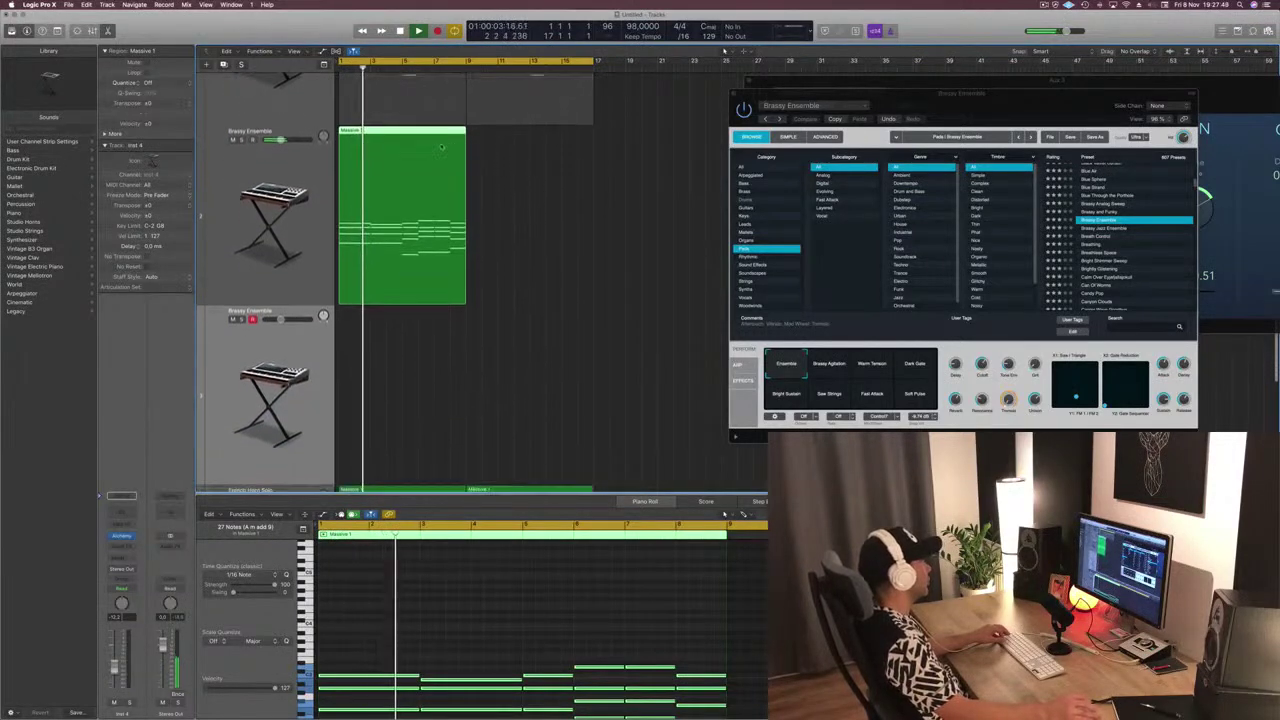
drag(400, 210, 391, 374)
key(space)
drag(498, 242, 430, 340)
drag(403, 122, 532, 130)
drag(528, 300, 528, 300)
Delete the upper chord notes in the duplicate track's first region, leaving only the lowest-note line
click(412, 308)
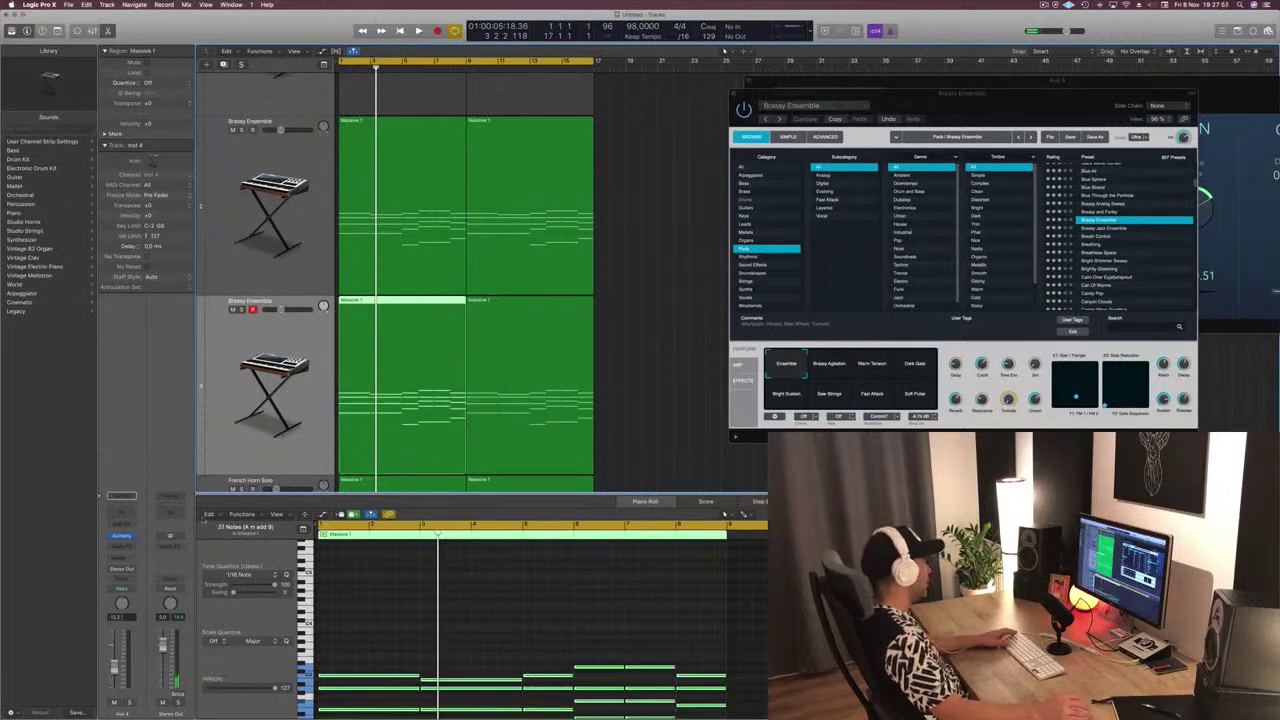
scroll(422, 633, down, 3)
drag(406, 577, 721, 633)
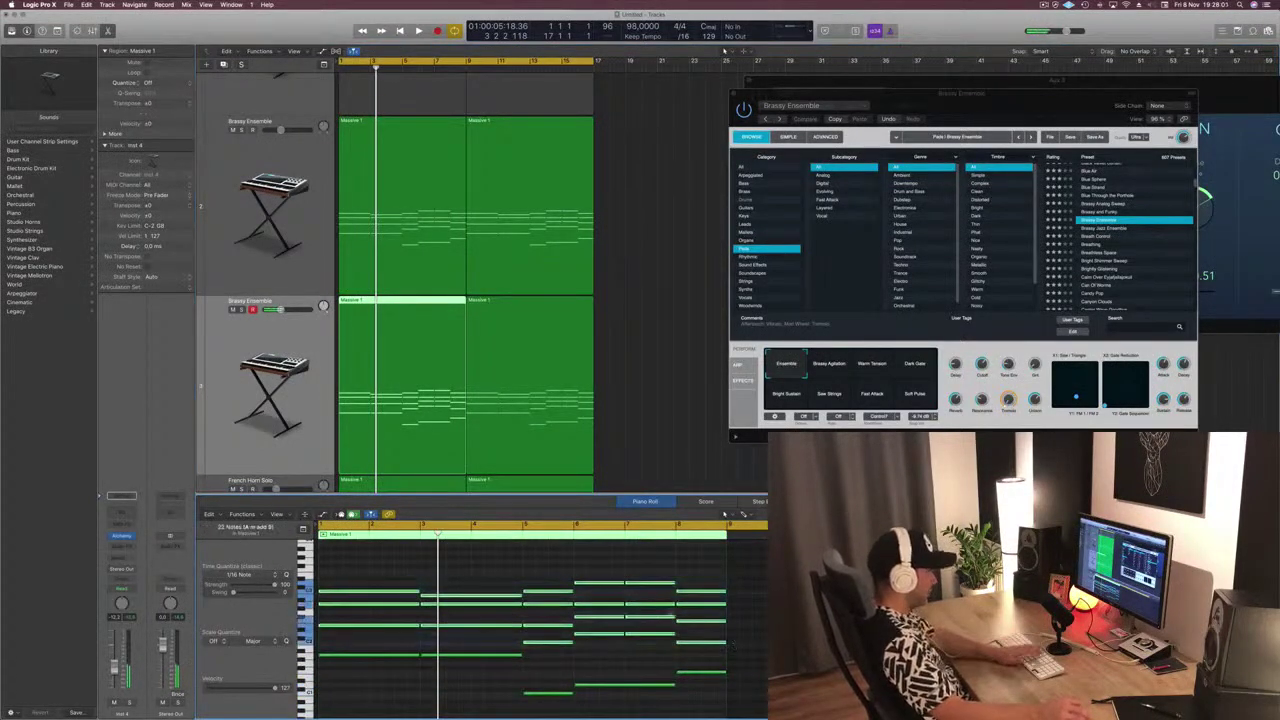
key(Delete)
Replace the duplicate track's second region with a copy of its first, bass-only region at bar 9
click(531, 372)
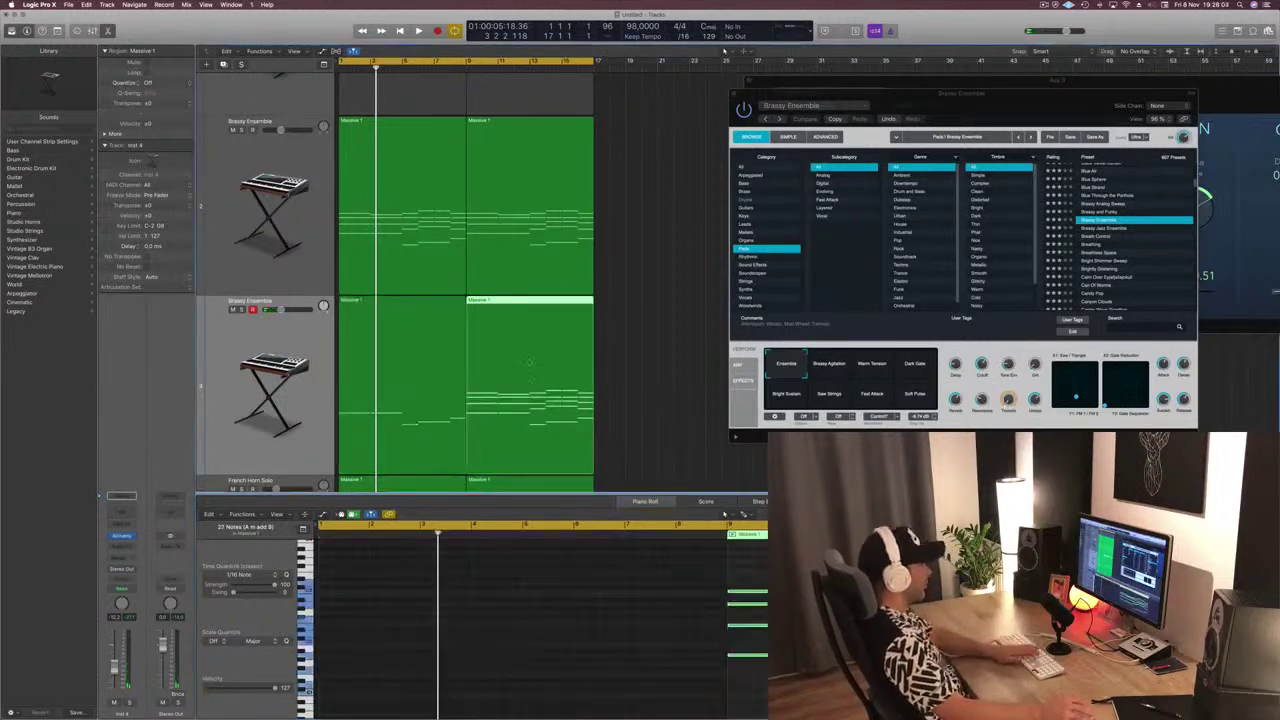
key(Delete)
click(439, 364)
drag(420, 360, 547, 364)
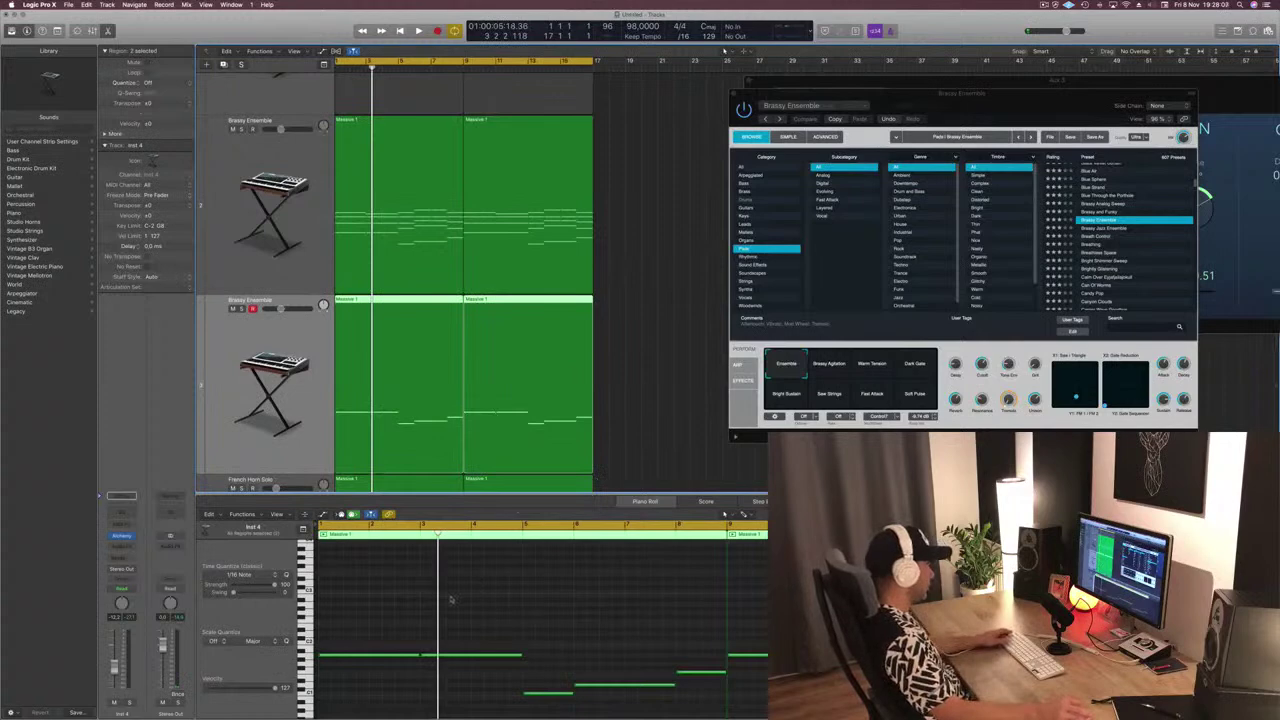
Filter the open Alchemy presets to Bass, open the duplicate Brassy Ensemble track's own Alchemy, and arrange both plug-in windows for access
key(space)
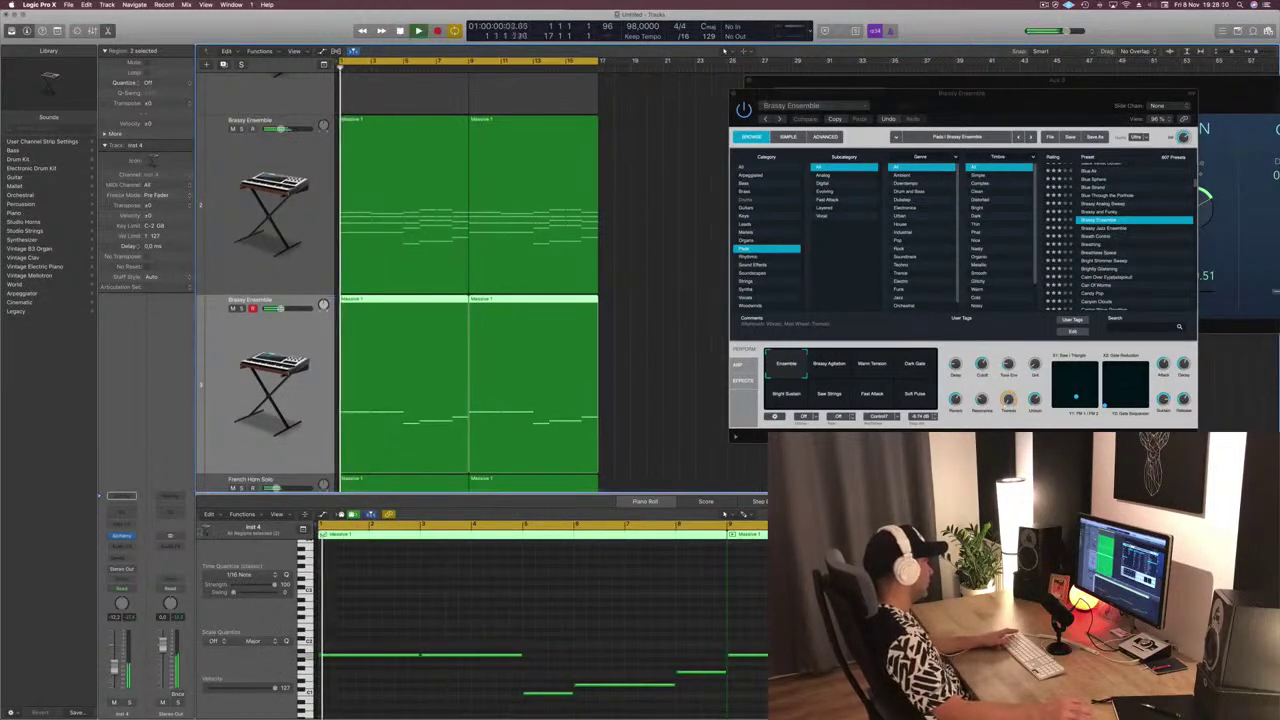
click(745, 185)
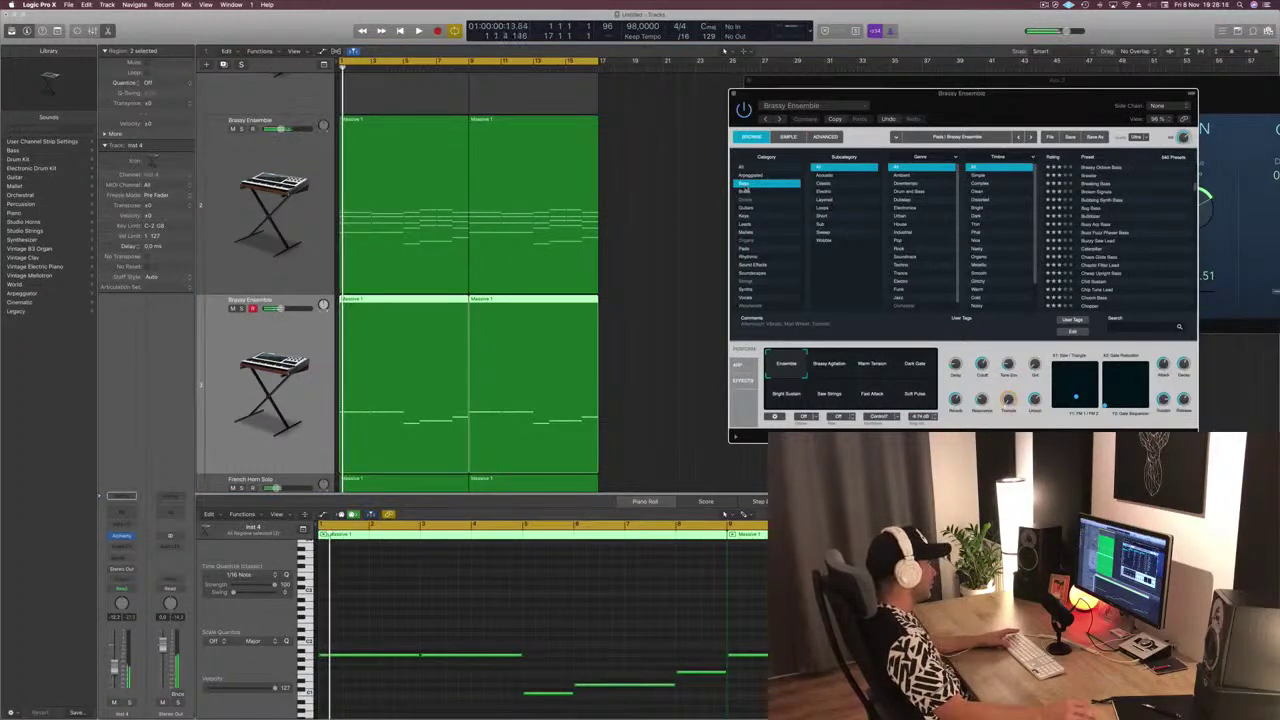
click(161, 514)
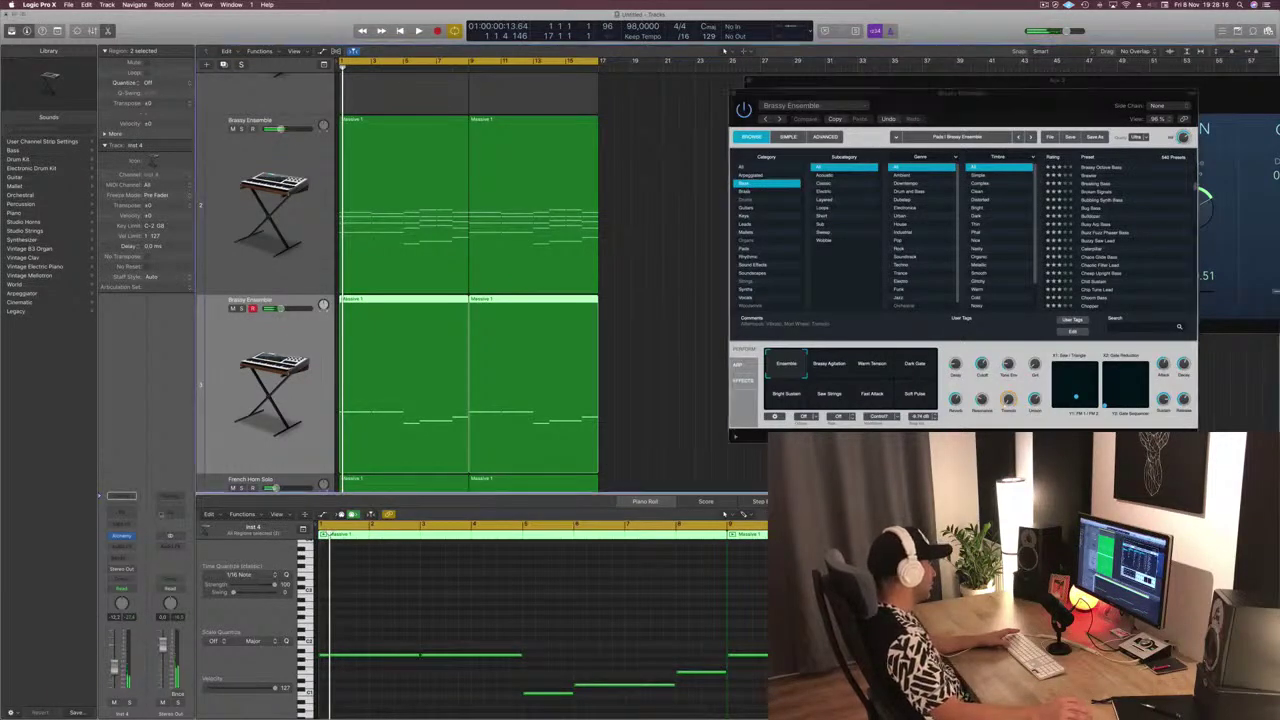
click(123, 537)
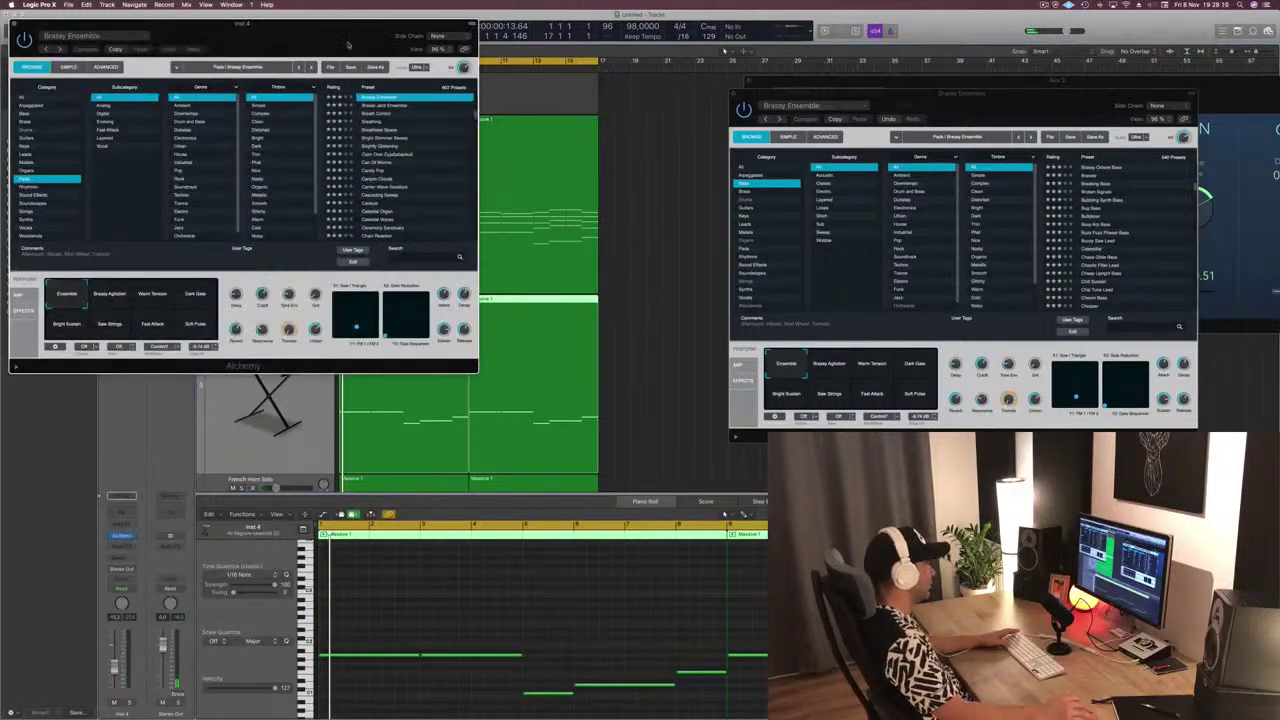
drag(348, 45, 583, 325)
click(797, 118)
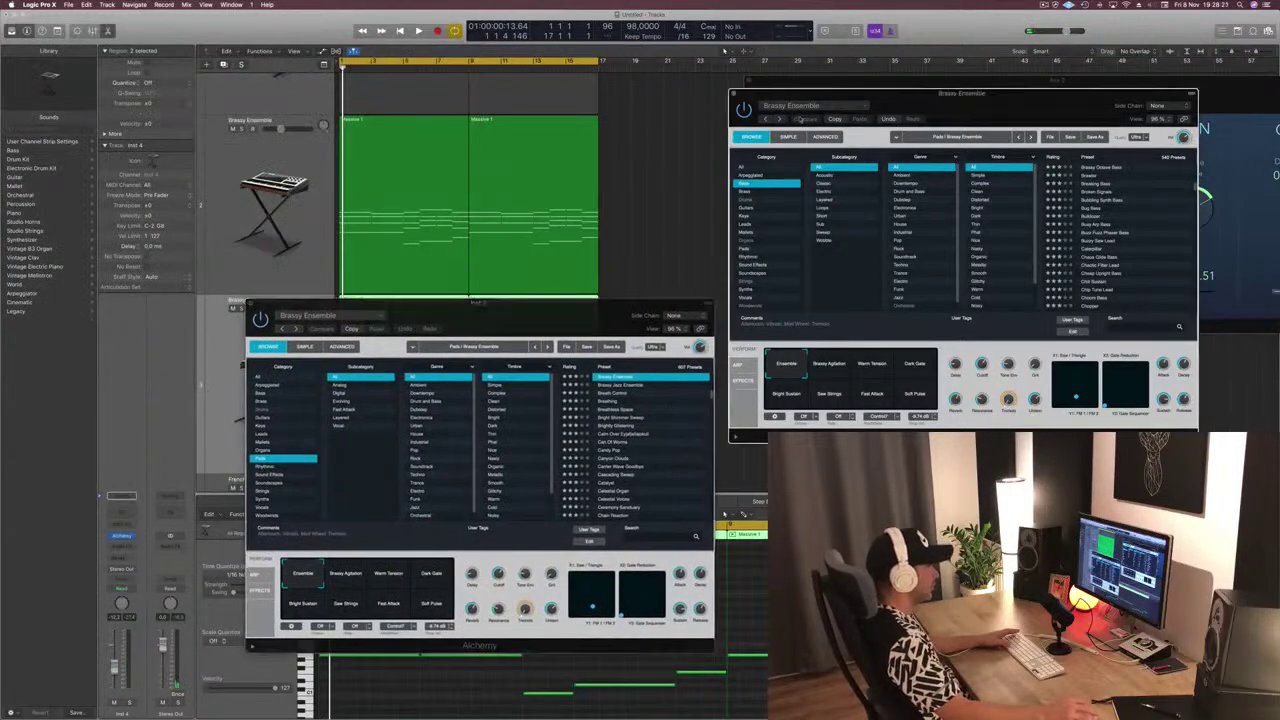
drag(901, 105, 1001, 101)
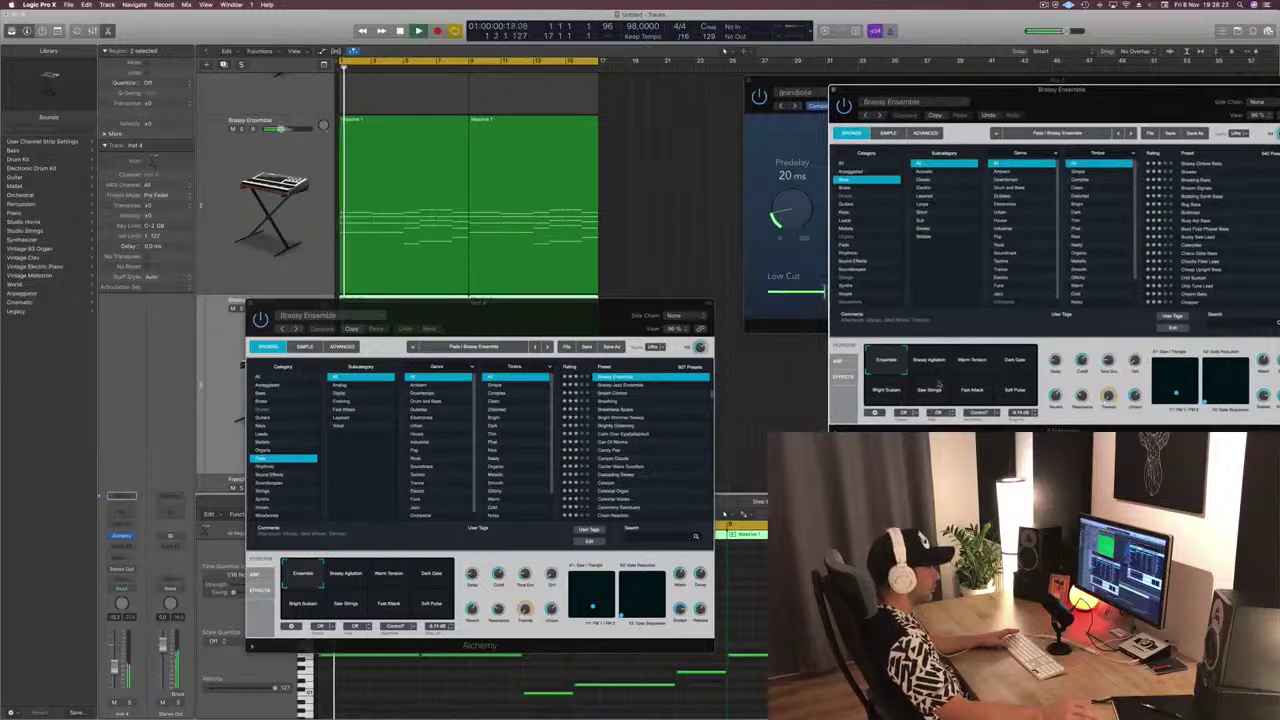
drag(591, 325, 802, 358)
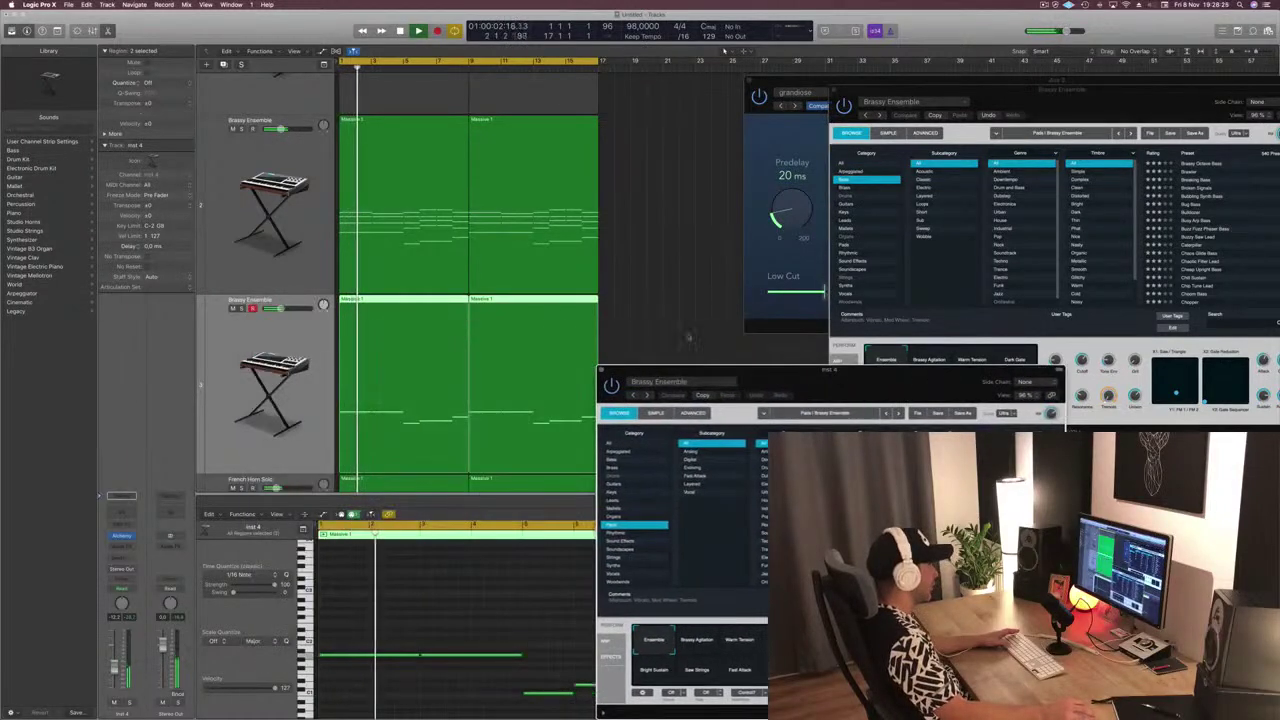
Solo the Brassy Ensemble chord track, play it from the beginning, and unsolo it
click(240, 130)
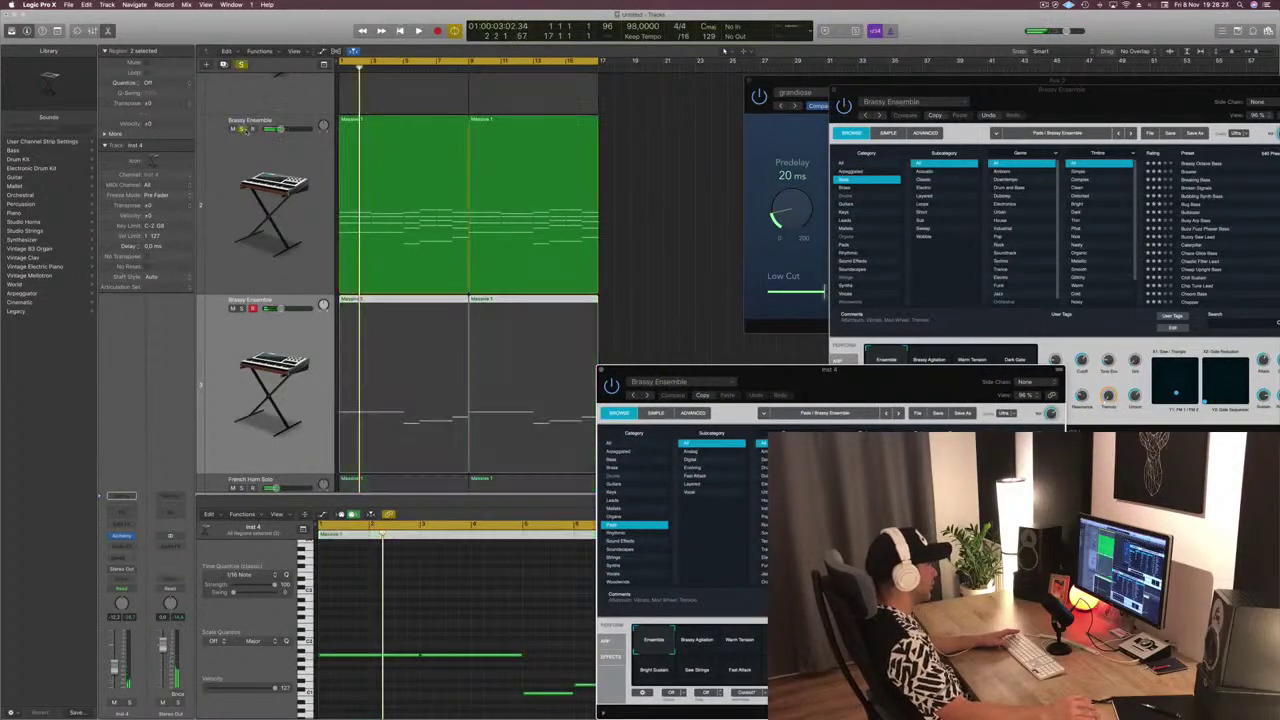
key(space)
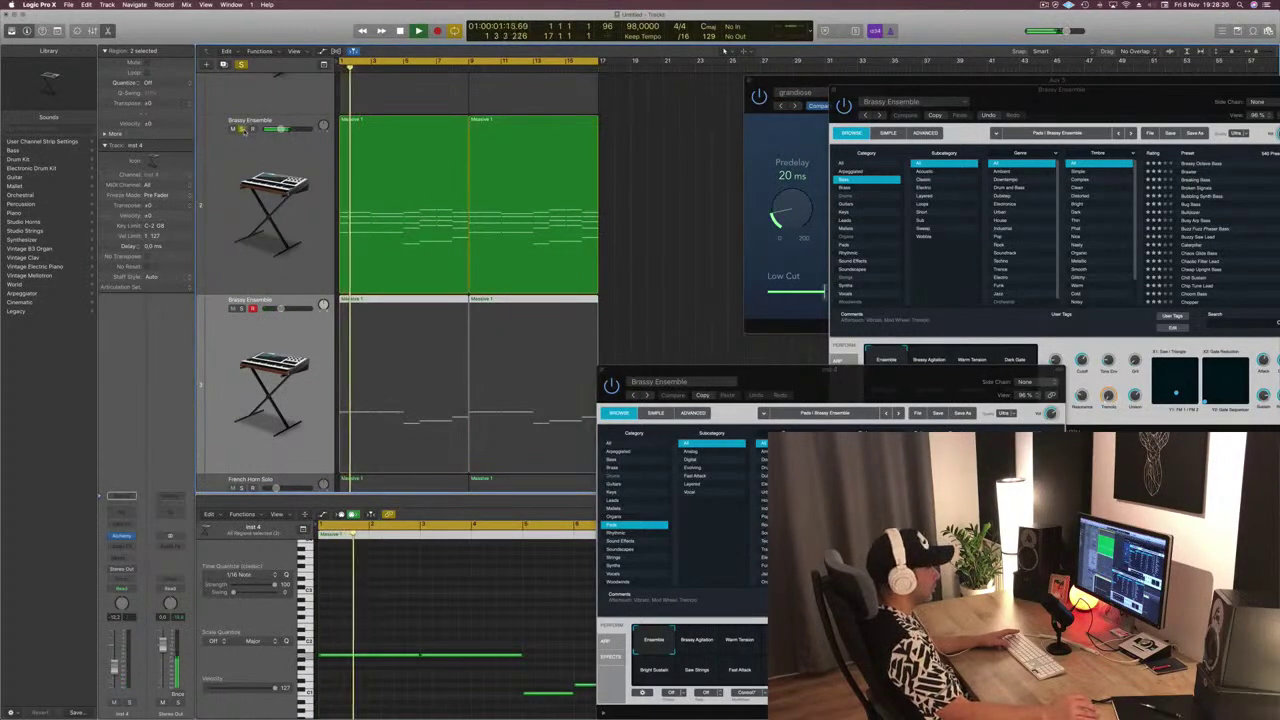
click(241, 130)
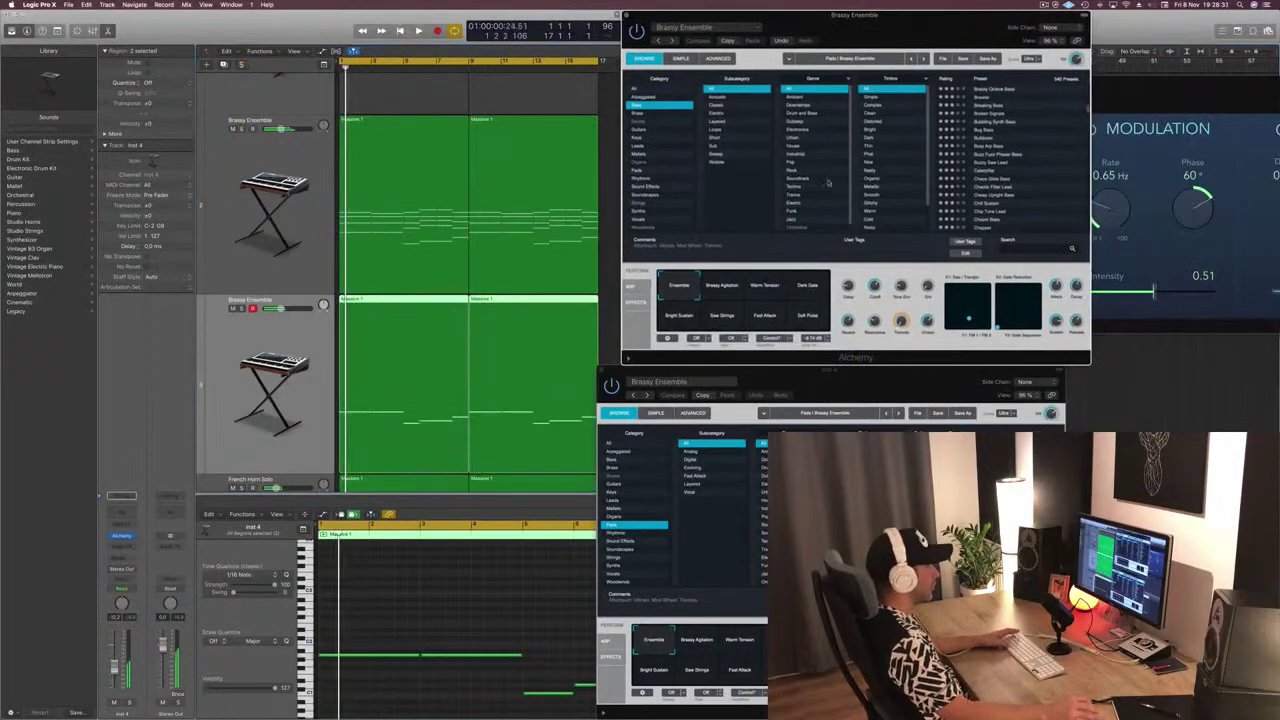
Audition the Brassy Agitation and Warm Tension snapshots in the chord track's Alchemy, choose Dark Gate, and restart playback
click(722, 284)
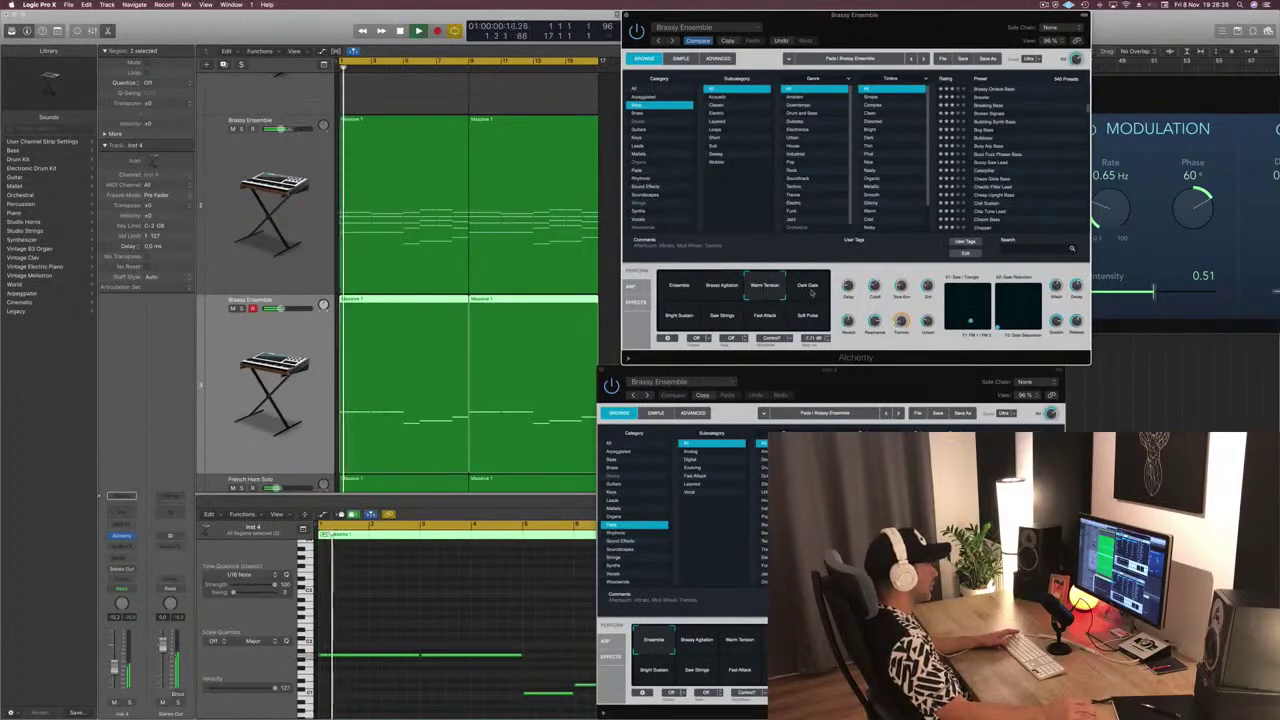
click(810, 290)
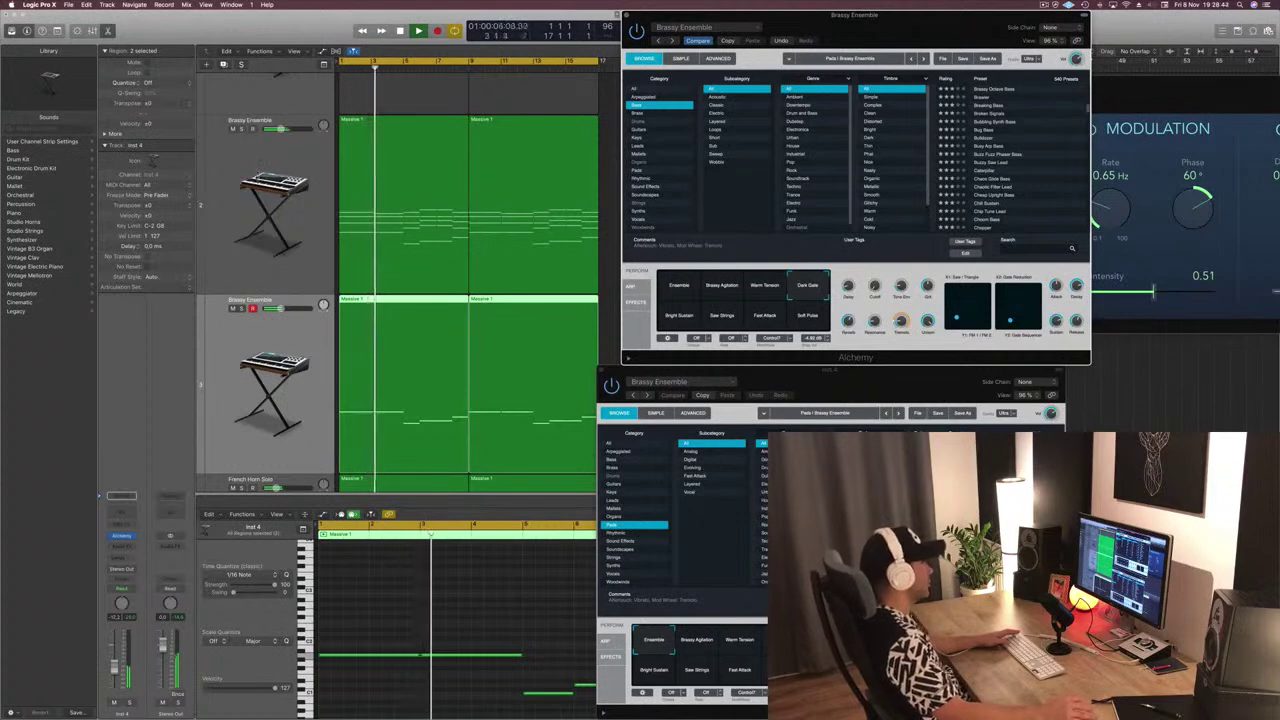
scroll(266, 362, down, 4)
key(Return)
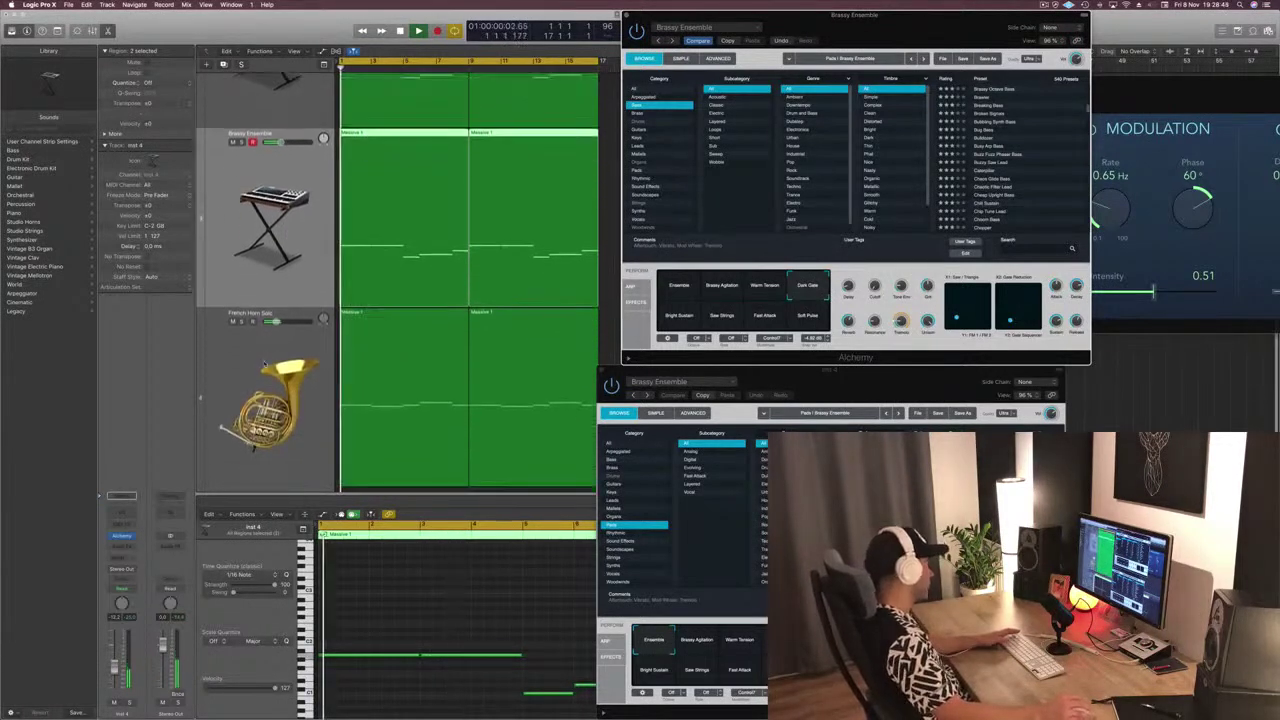
Select the French Horn Solo track, close the chord track's Alchemy window, and reposition the remaining Alchemy window
click(266, 362)
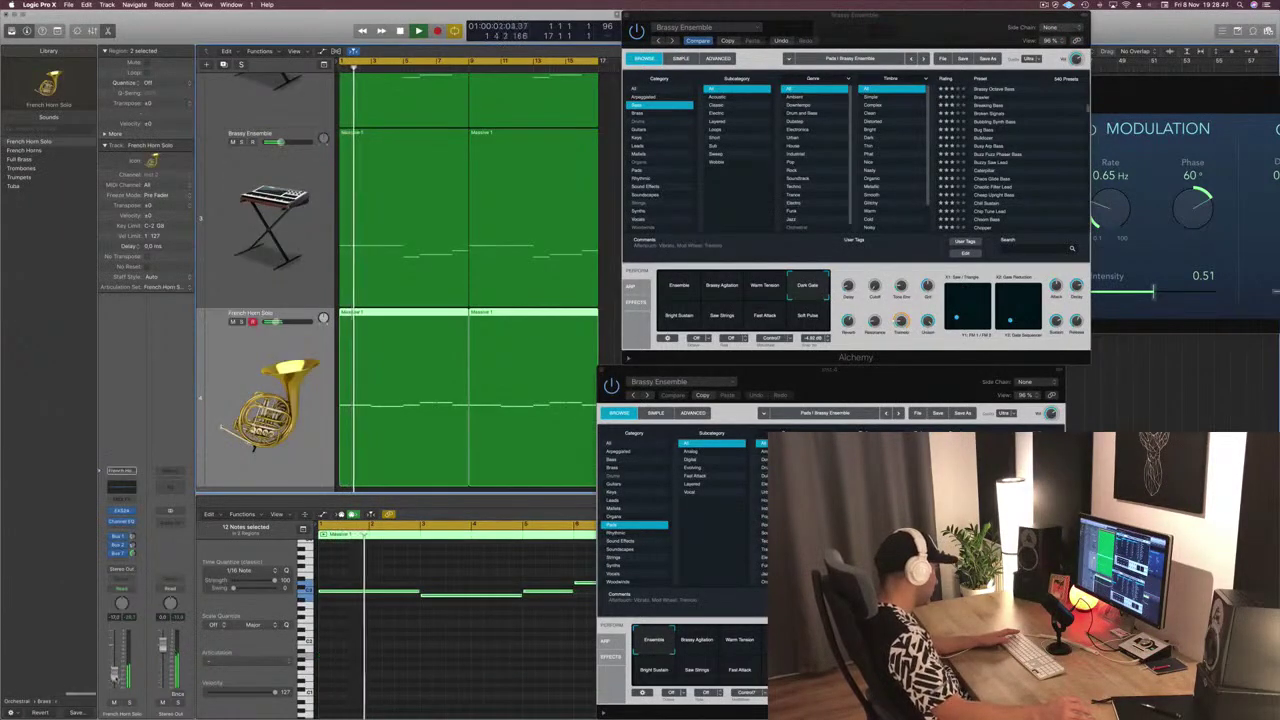
drag(808, 372, 738, 171)
drag(772, 15, 937, 41)
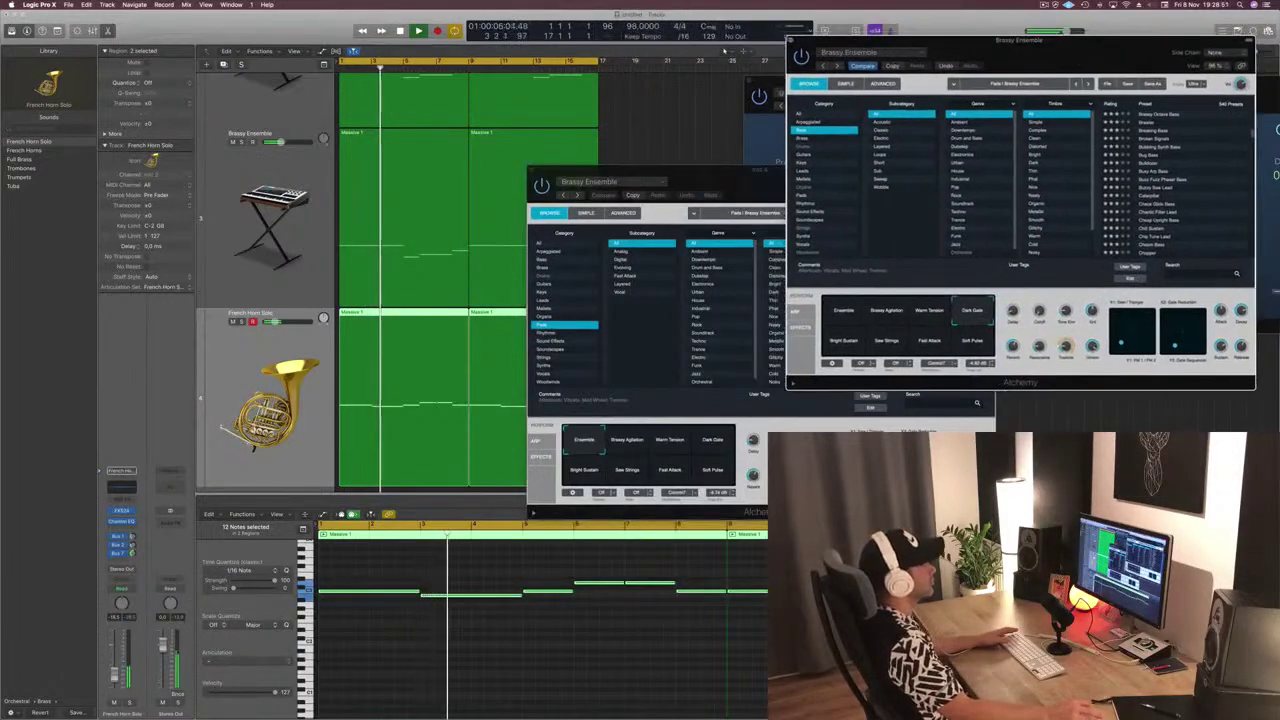
click(791, 40)
drag(700, 182, 839, 123)
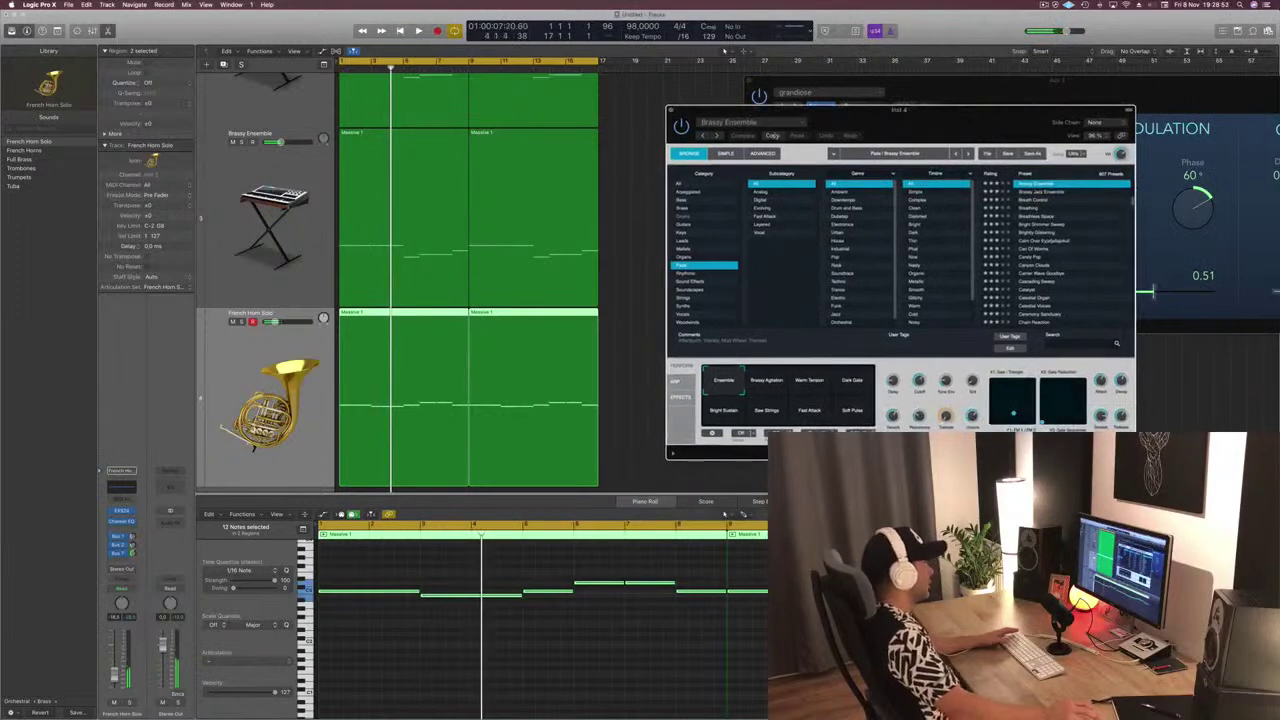
Reopen Alchemy on the duplicate Brassy Ensemble track, filter presets to Bass, load Breaking Bass, and play the song
click(309, 230)
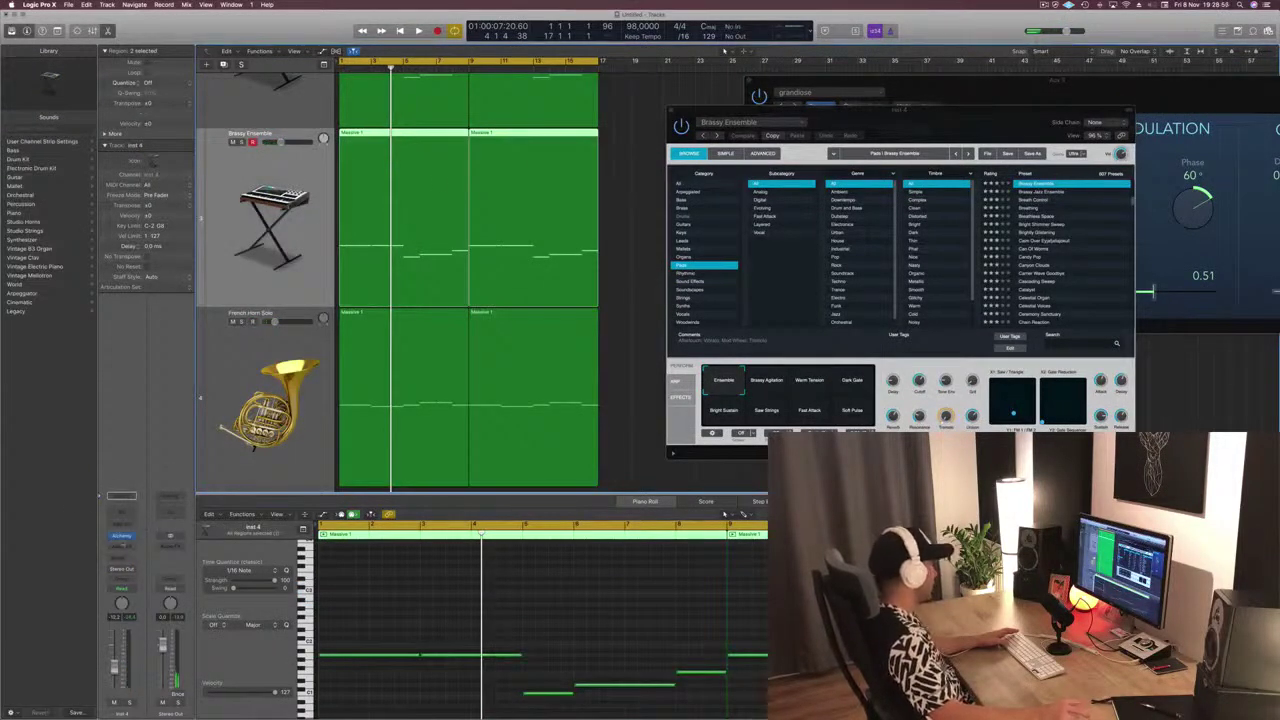
key(super+w)
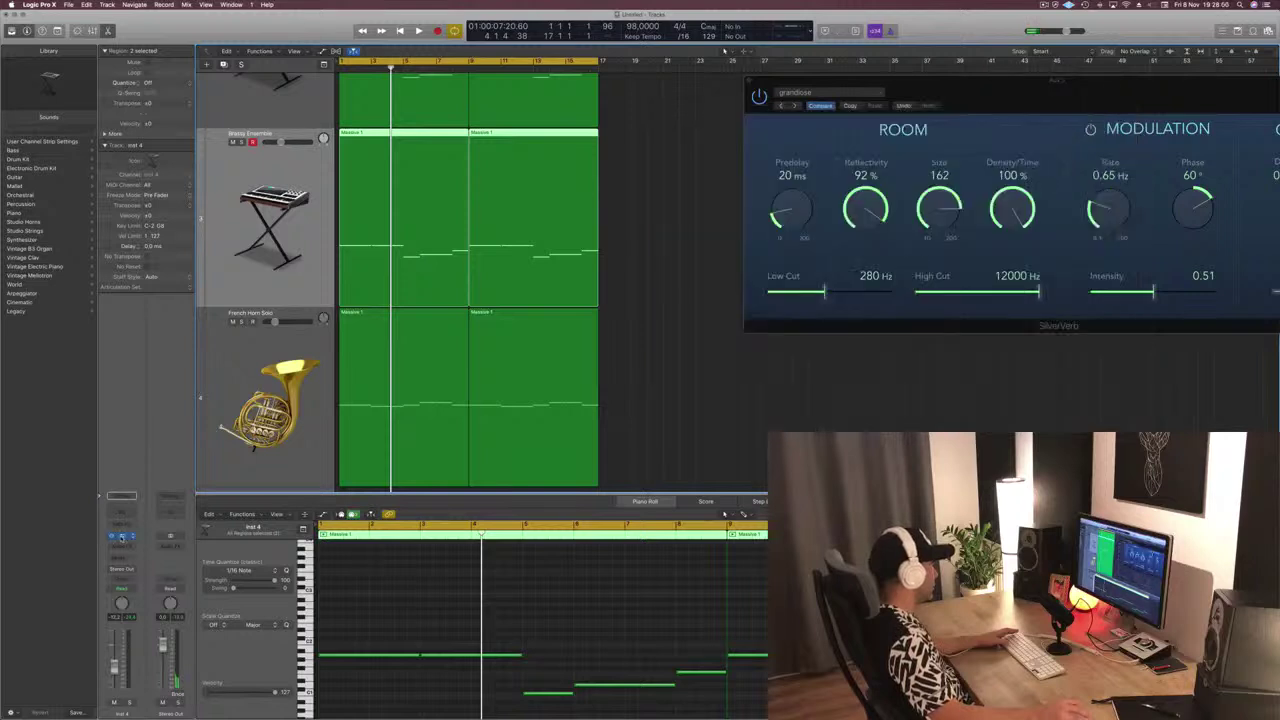
click(120, 536)
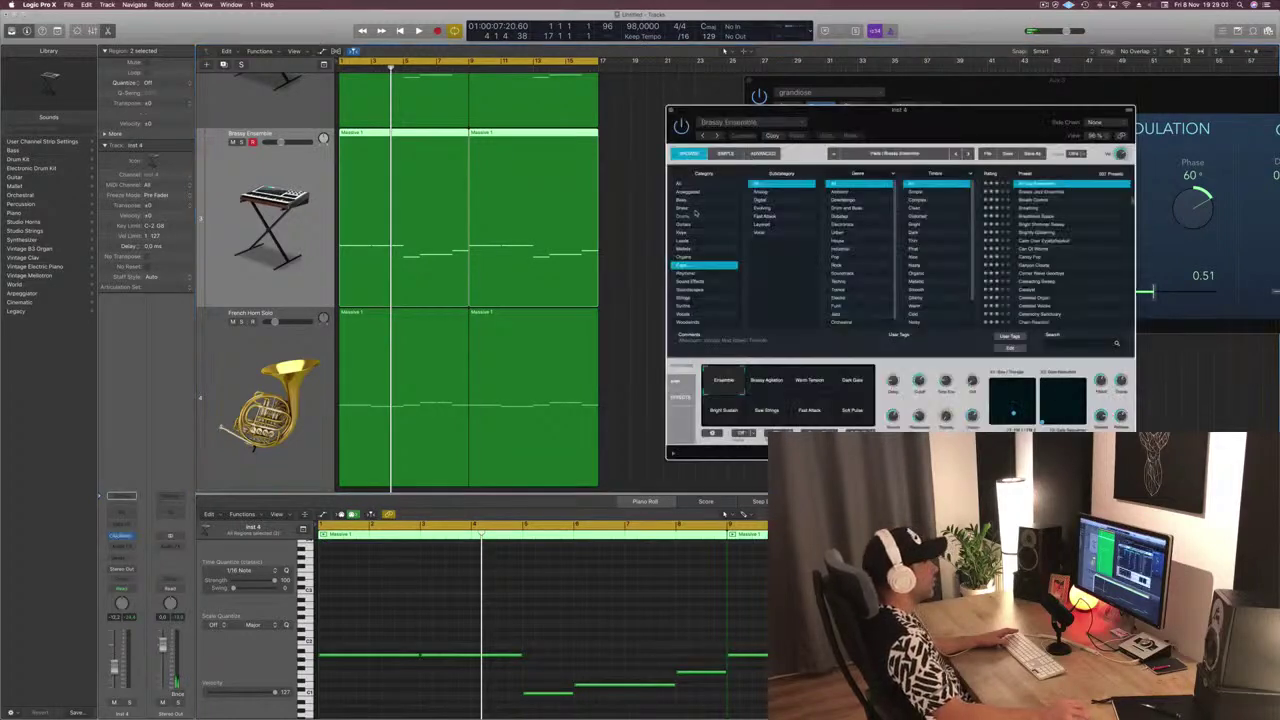
click(684, 200)
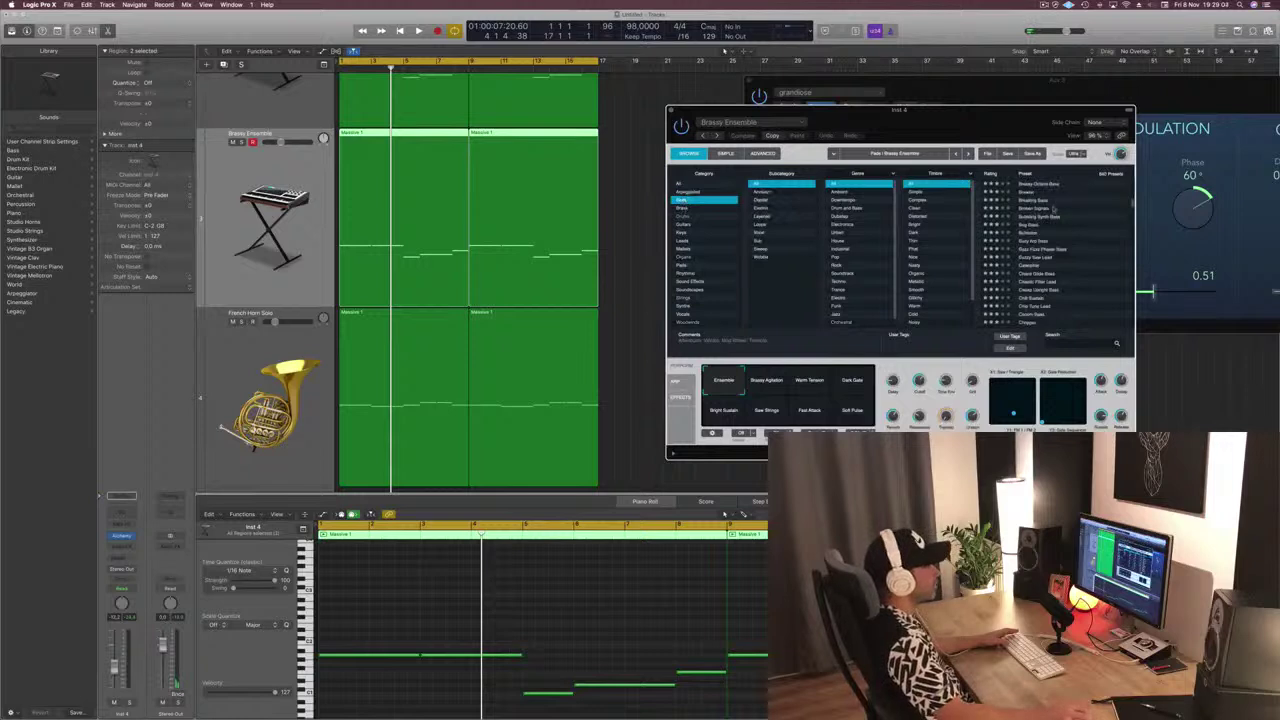
key(space)
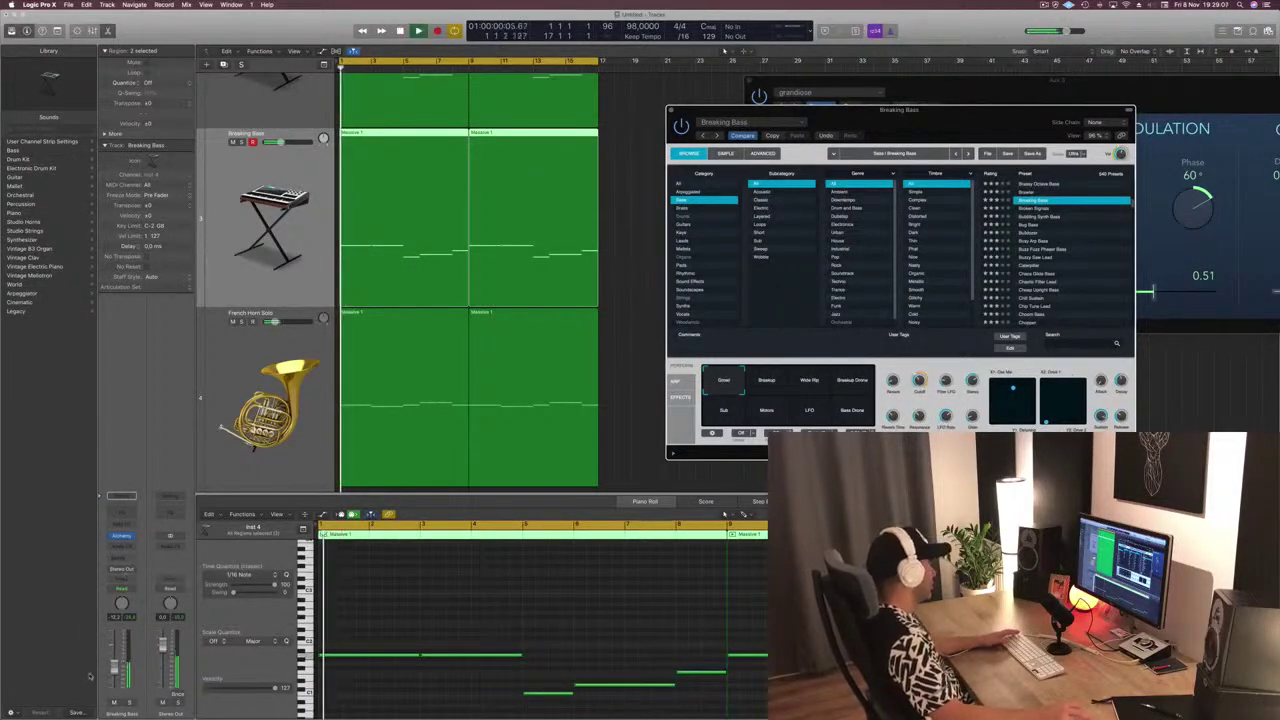
Transpose all notes in both Breaking Bass regions up one octave
click(378, 223)
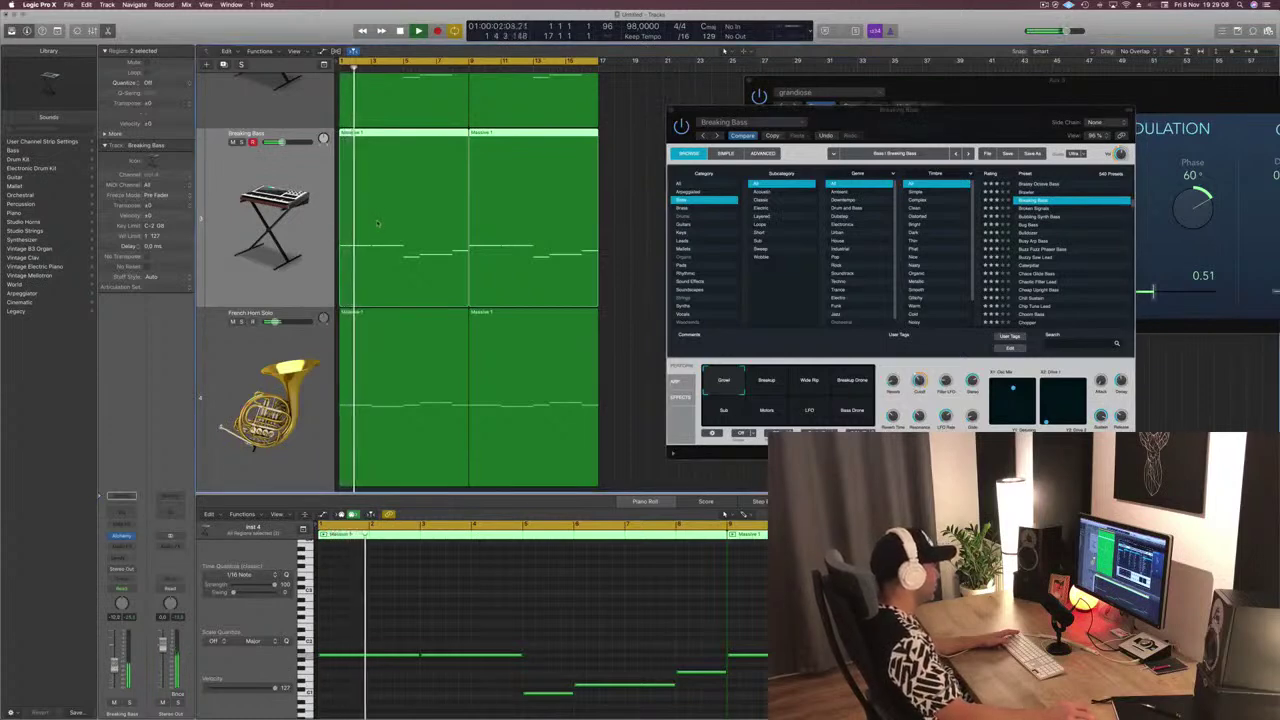
click(478, 616)
key(super+a)
key(alt+shift+Up)
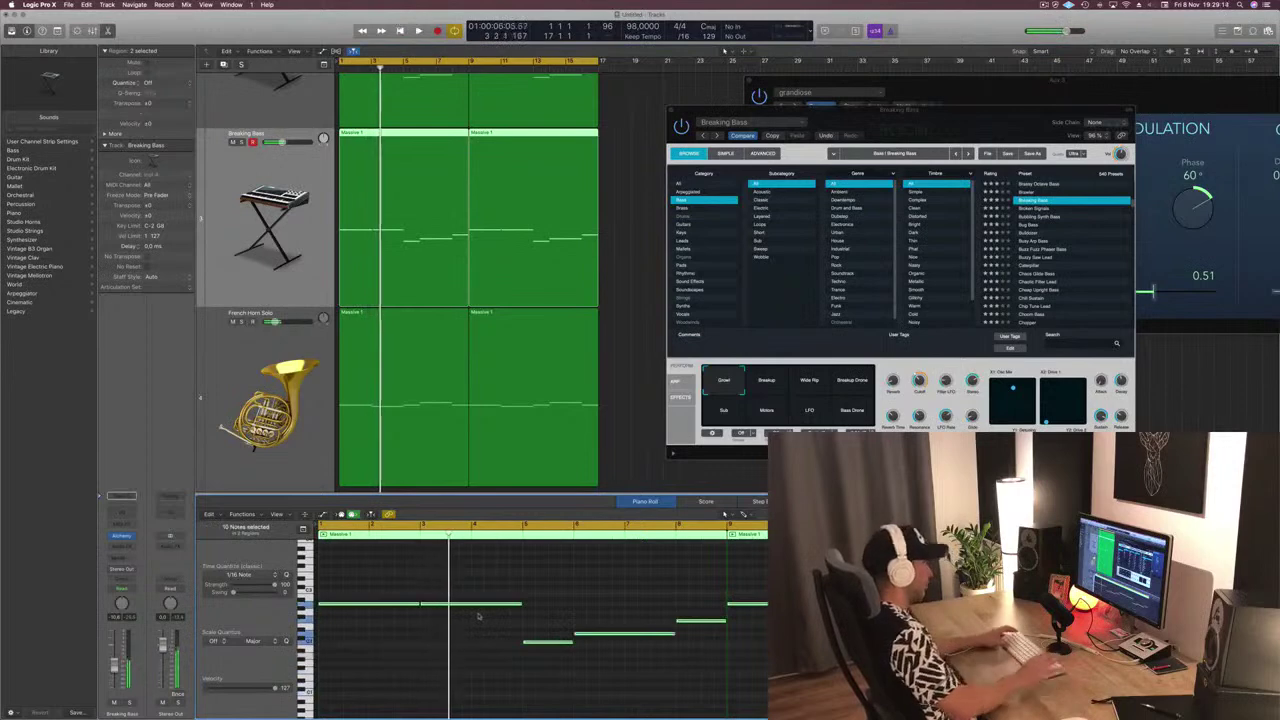
Copy the Breaking Bass settings in Alchemy and restart playback from the beginning
drag(1011, 103, 995, 46)
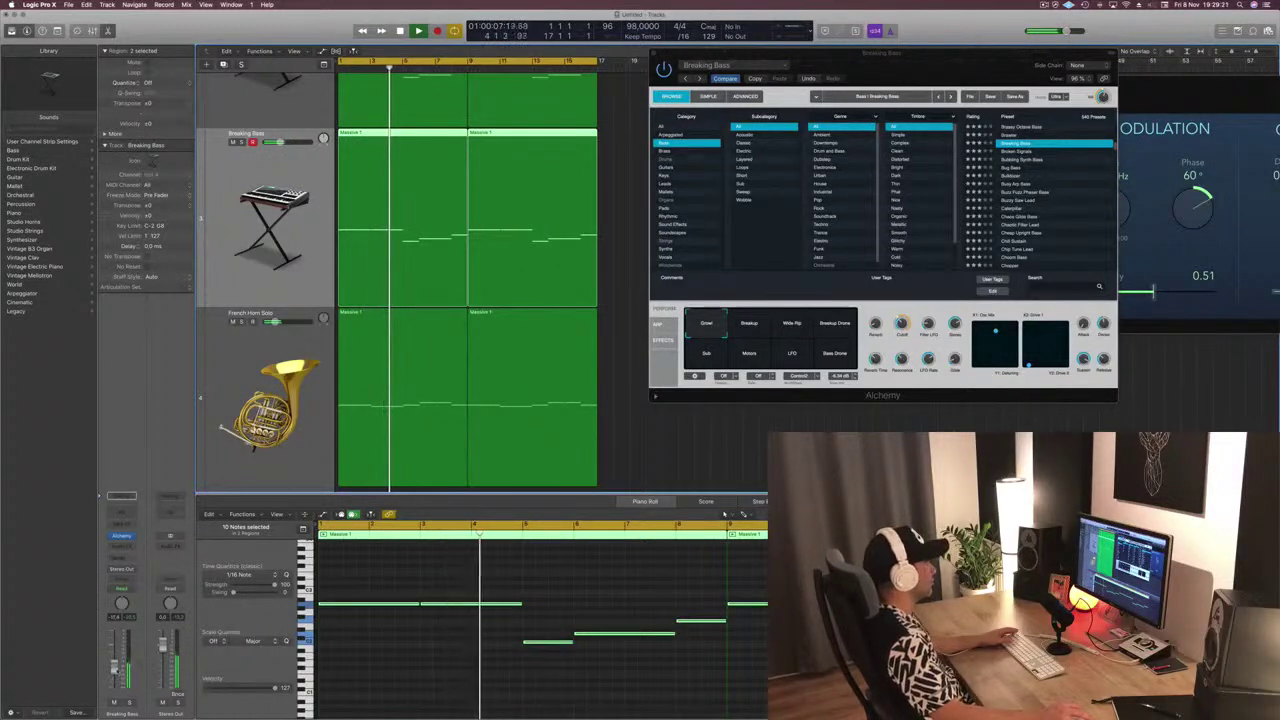
click(758, 78)
key(space)
key(Return)
key(space)
Audition other Alchemy bass presets on the bass line, including Broken Signals, Busy Arp Bass, Chip Tune Lead and Classic Funk Boogie Bass
key(Down)
key(space)
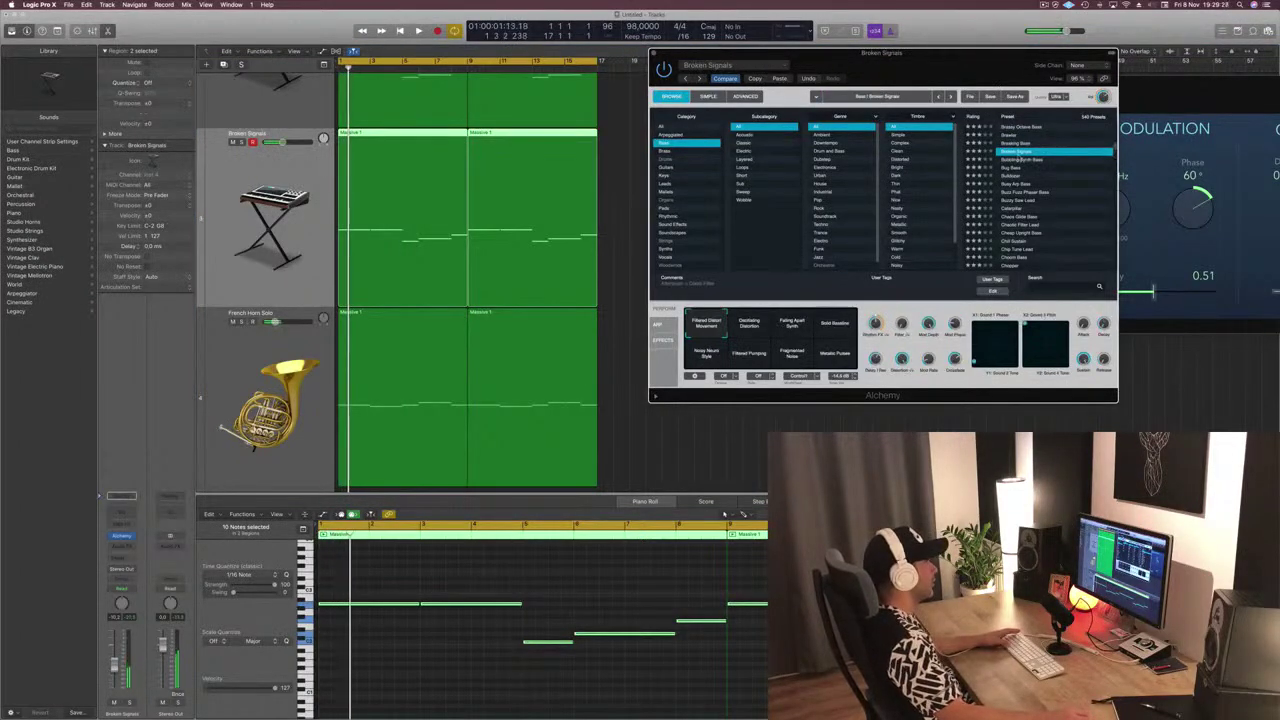
key(Down)
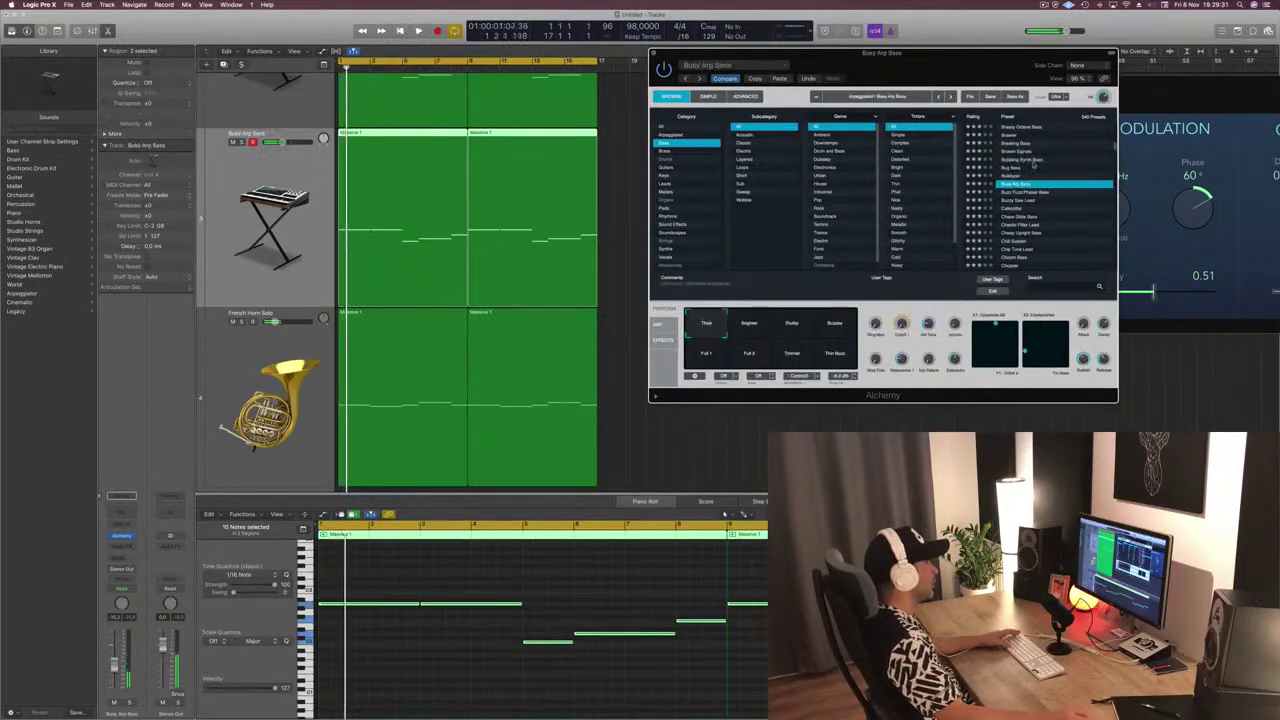
scroll(1026, 170, down, 2)
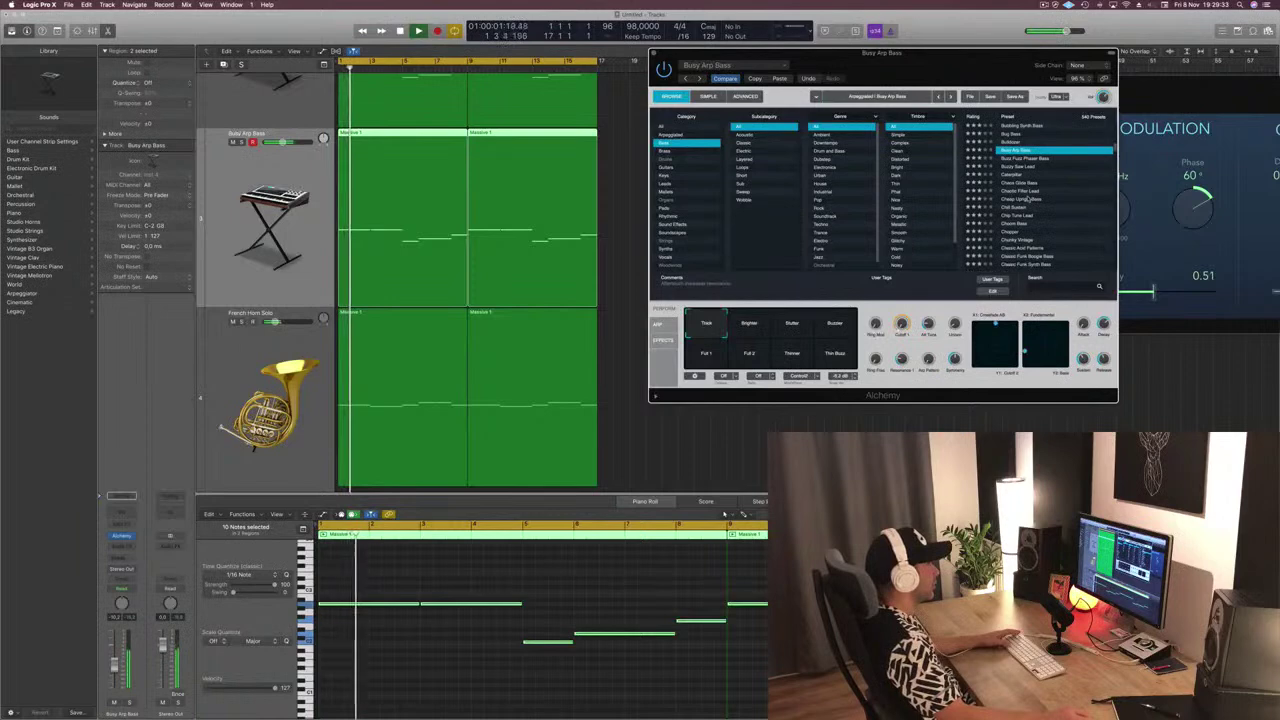
scroll(1028, 199, down, 2)
click(1028, 193)
scroll(1035, 185, down, 1)
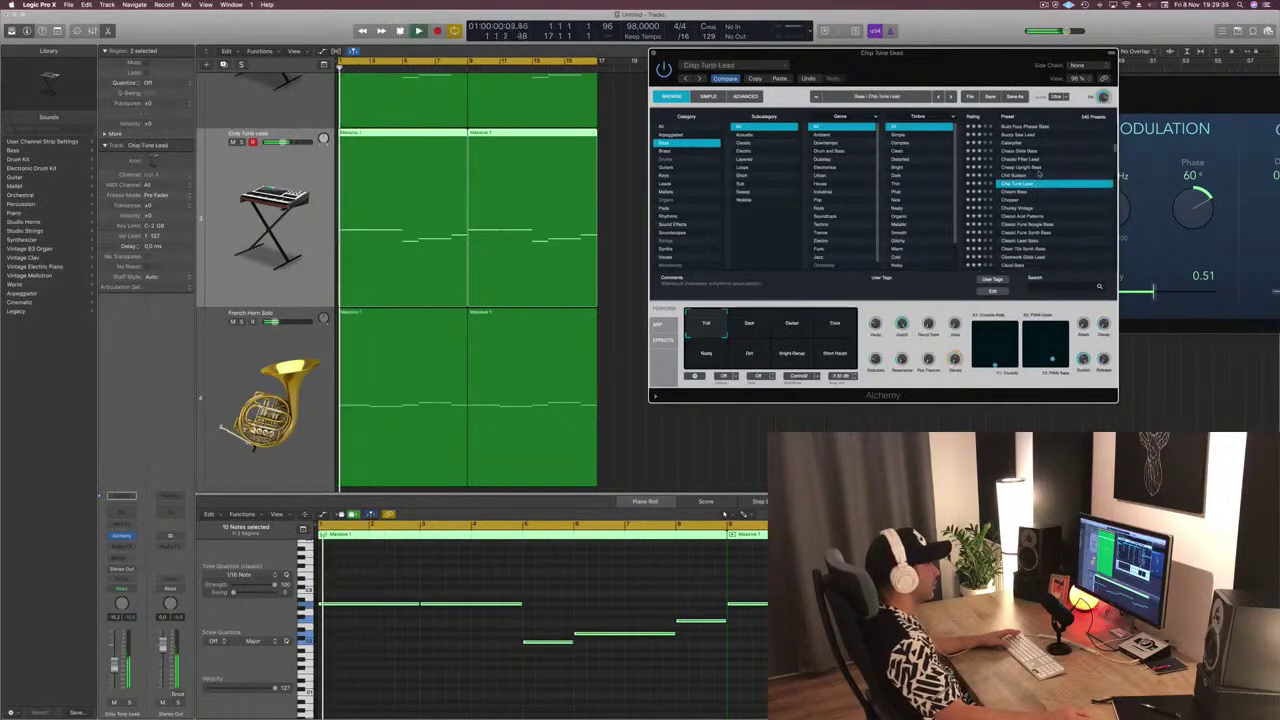
scroll(1040, 178, down, 2)
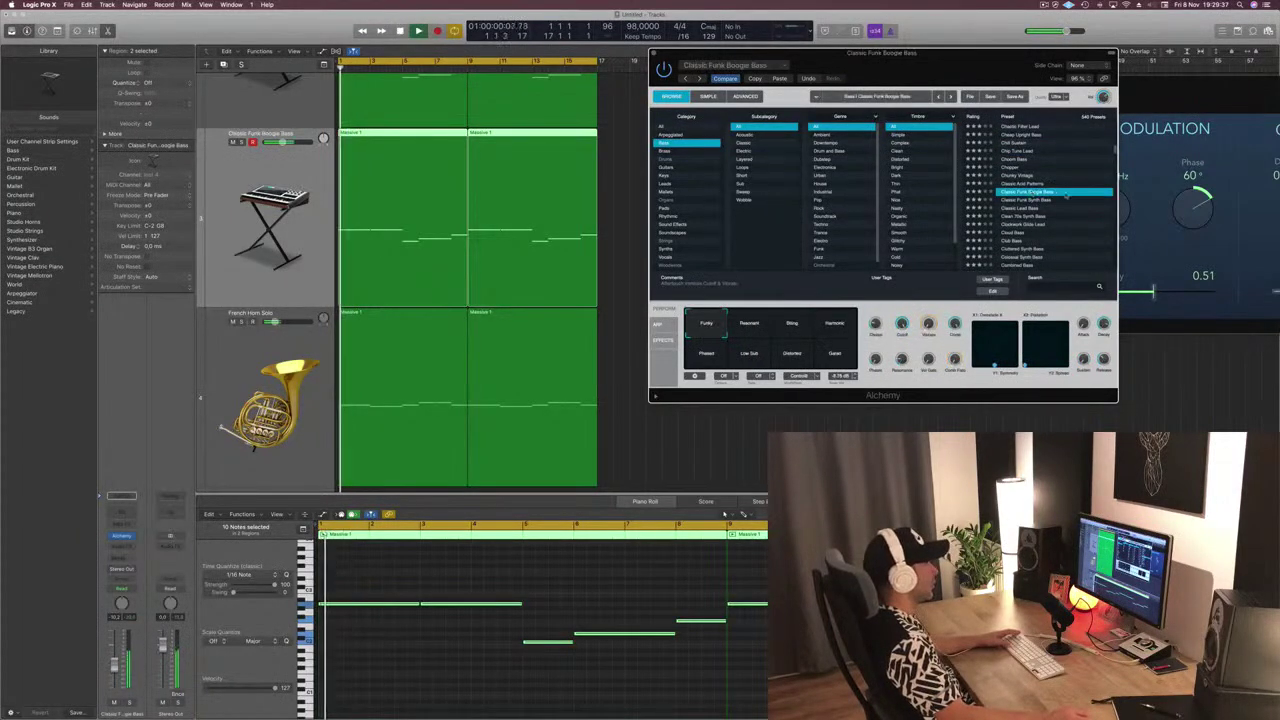
scroll(1040, 190, down, 4)
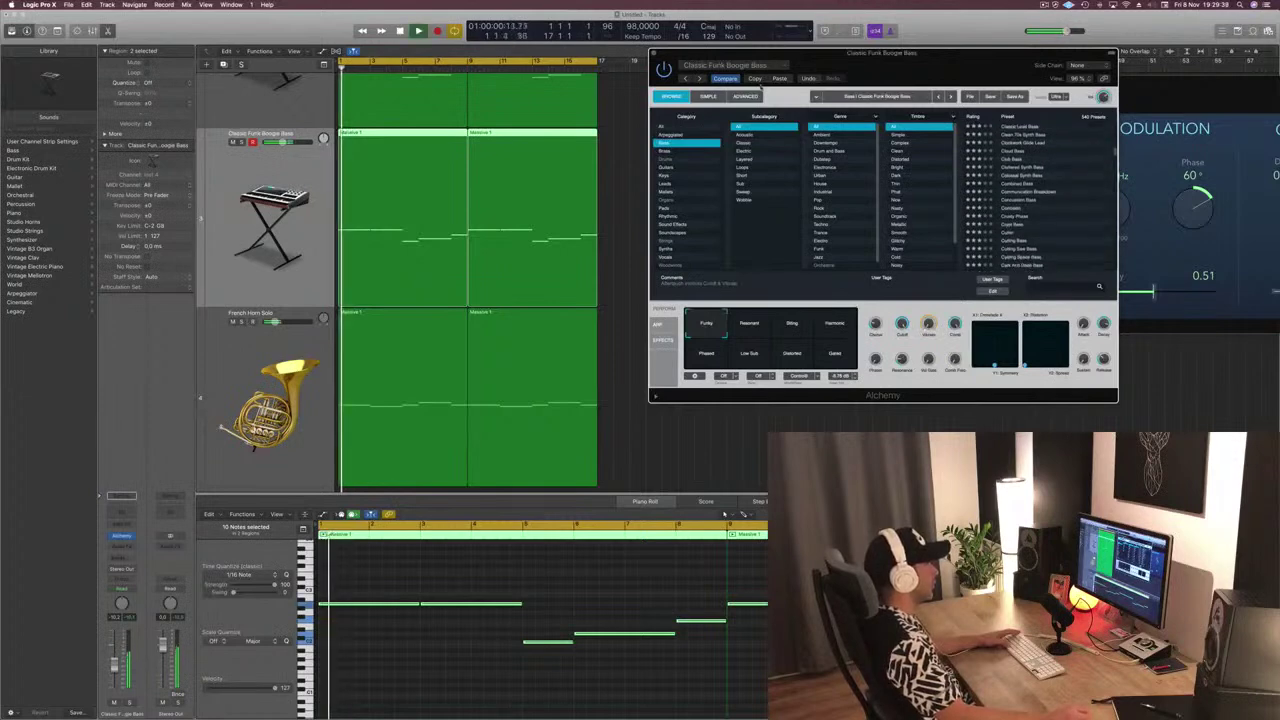
Restore the copied Breaking Bass settings in Alchemy, play the bass line, and close the plug-in window
scroll(1040, 190, down, 3)
key(space)
drag(841, 76, 966, 57)
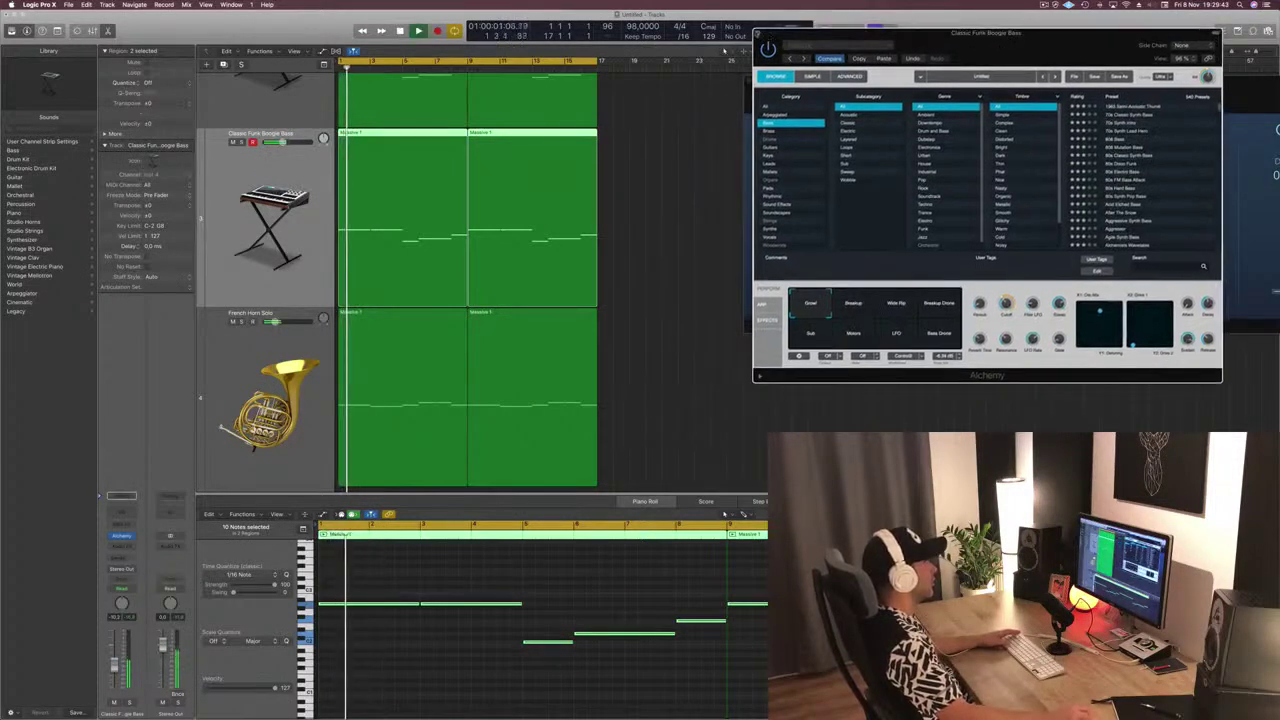
click(757, 33)
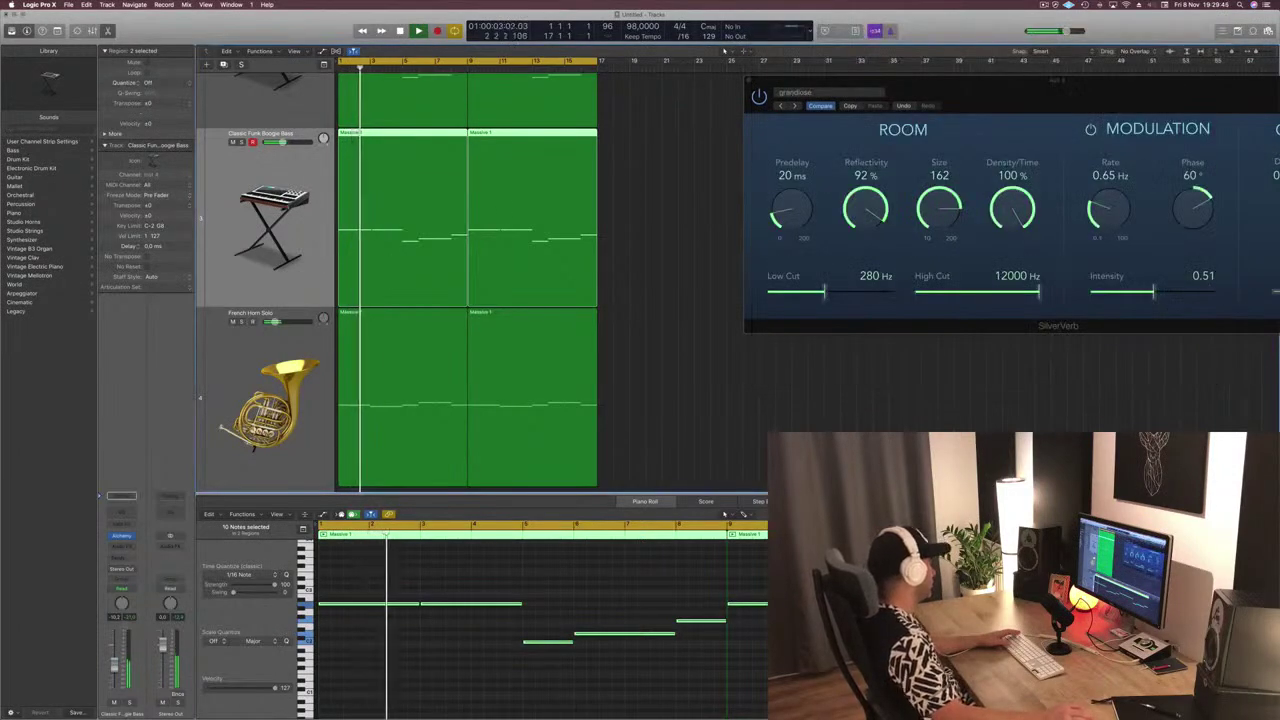
Duplicate the Brassy Ensemble chord track with its settings, directly above the bass track
scroll(637, 171, up, 5)
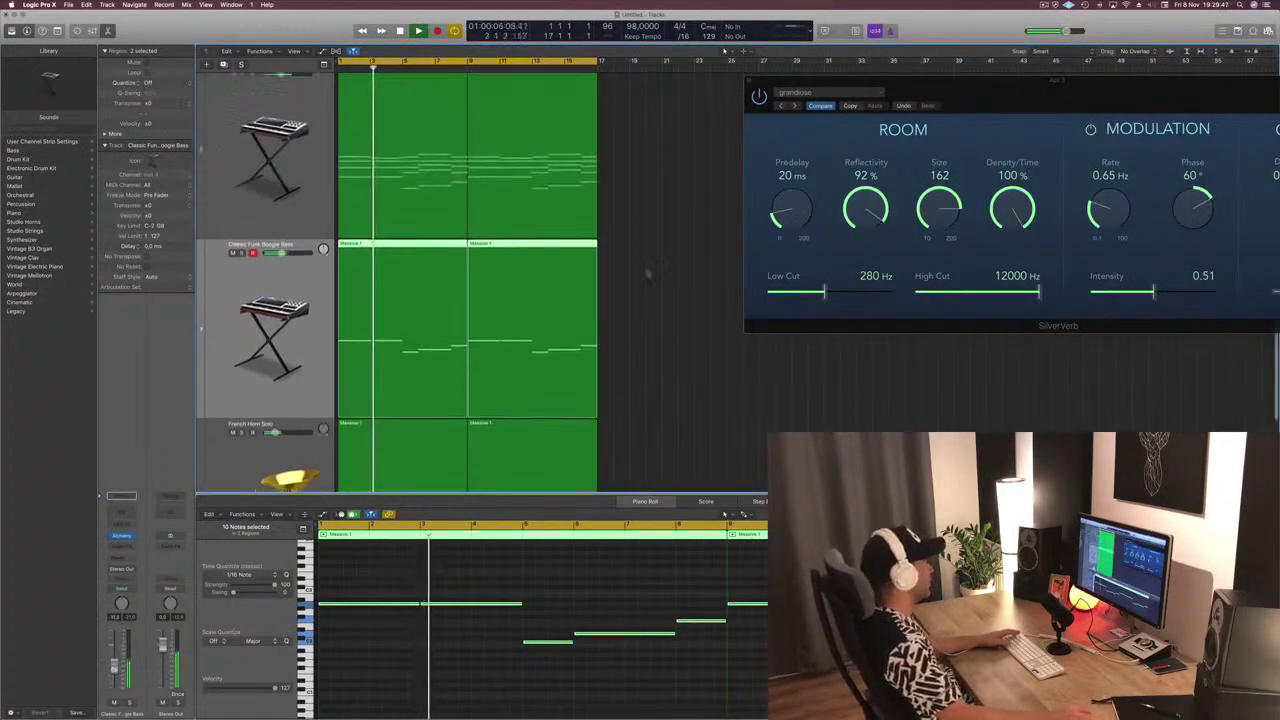
scroll(637, 171, up, 1)
key(Up)
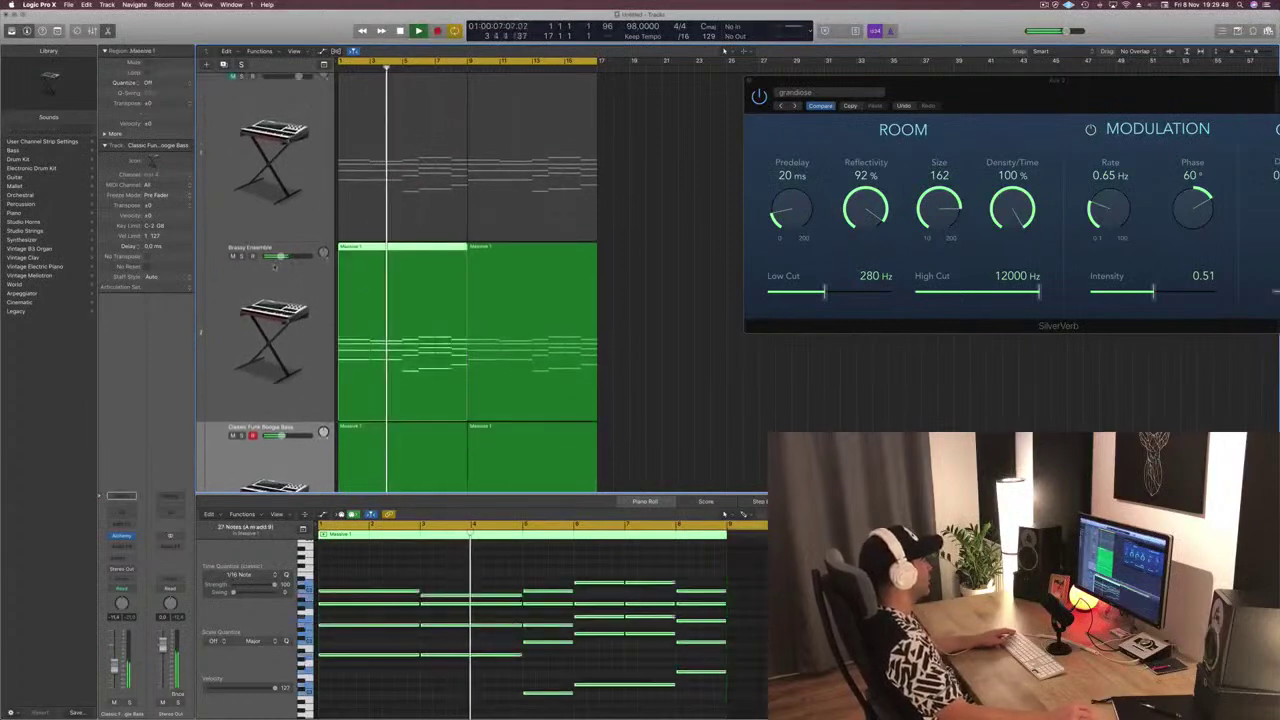
key(super+d)
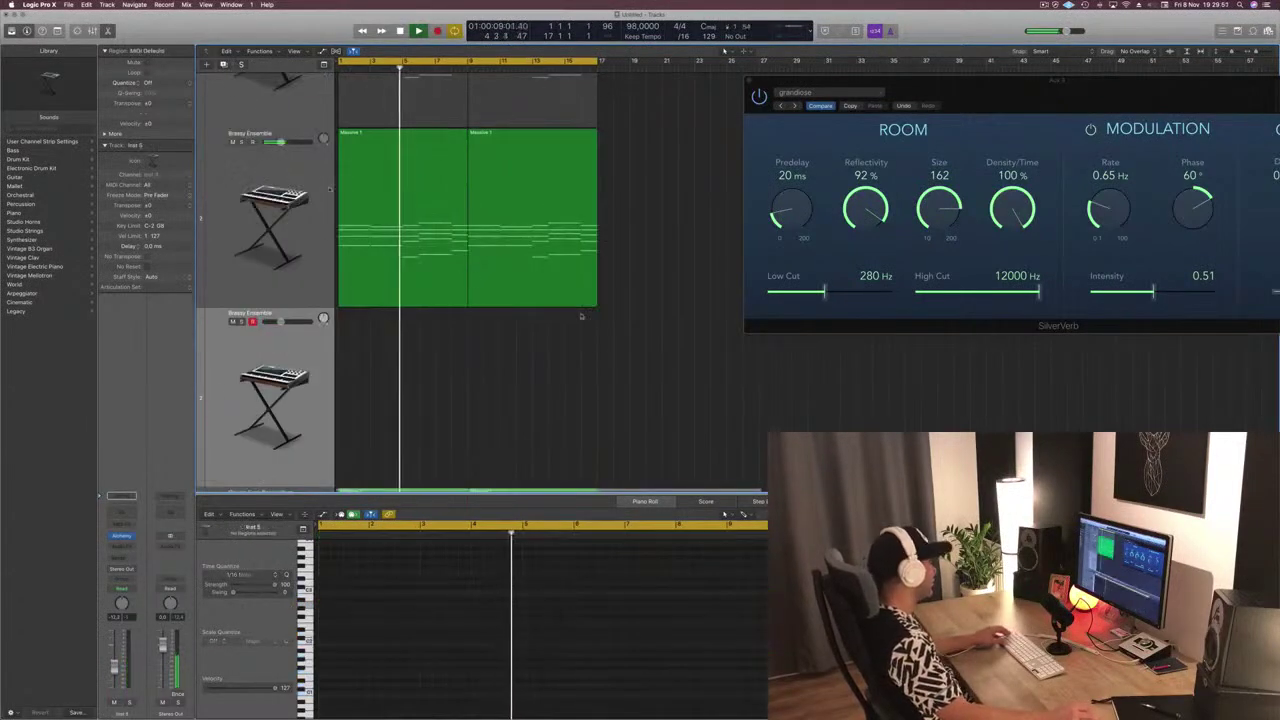
Copy the first Brassy Ensemble chord region onto the duplicated track below and play it from the beginning
click(392, 147)
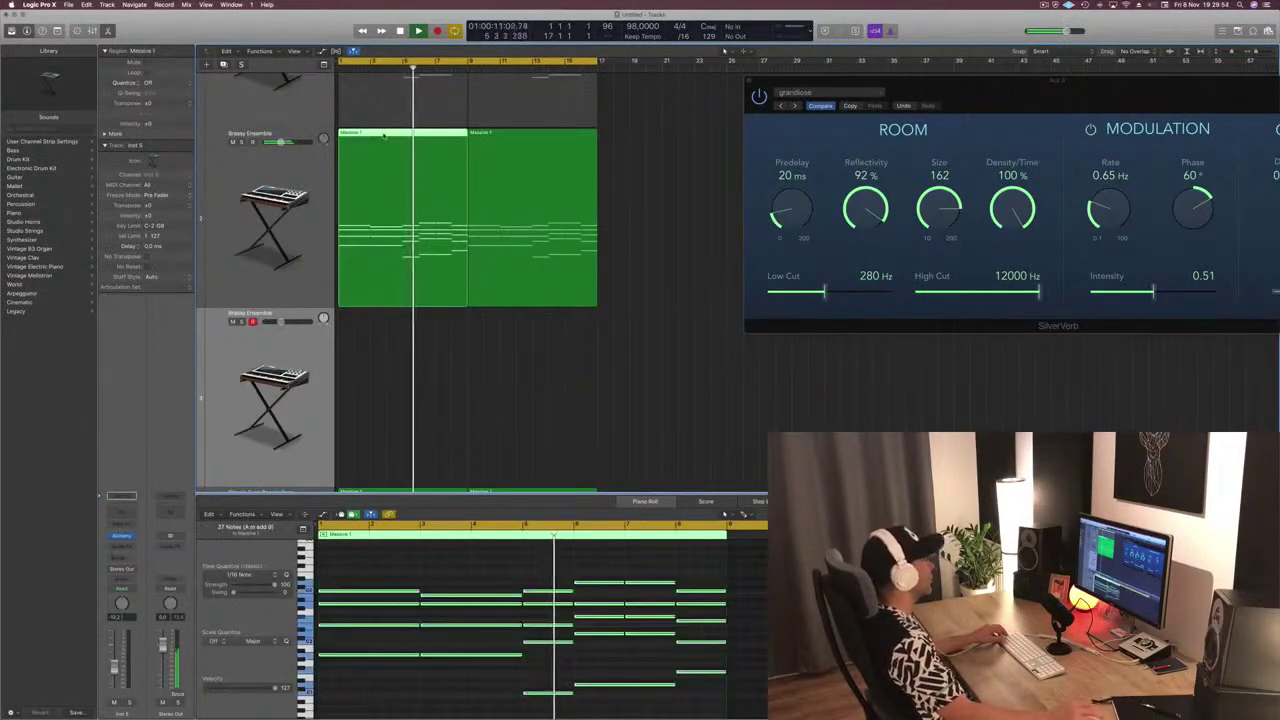
drag(383, 135, 356, 360)
click(291, 178)
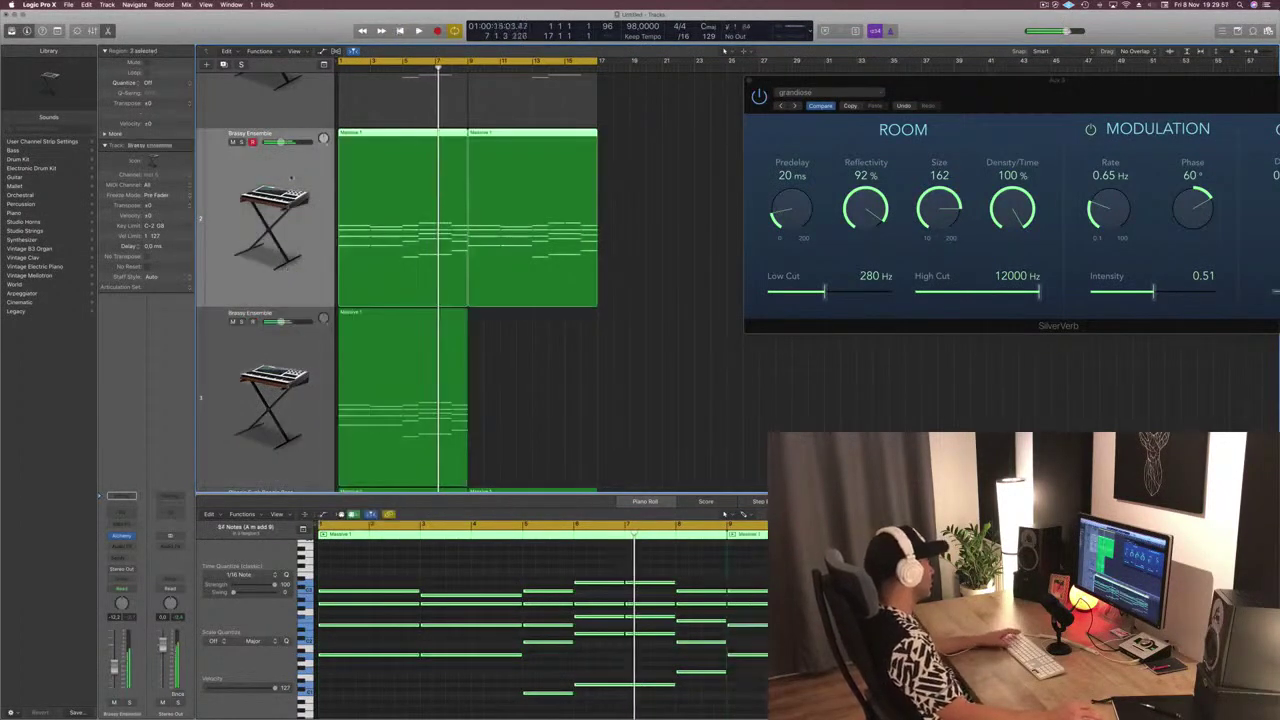
key(space)
key(Down)
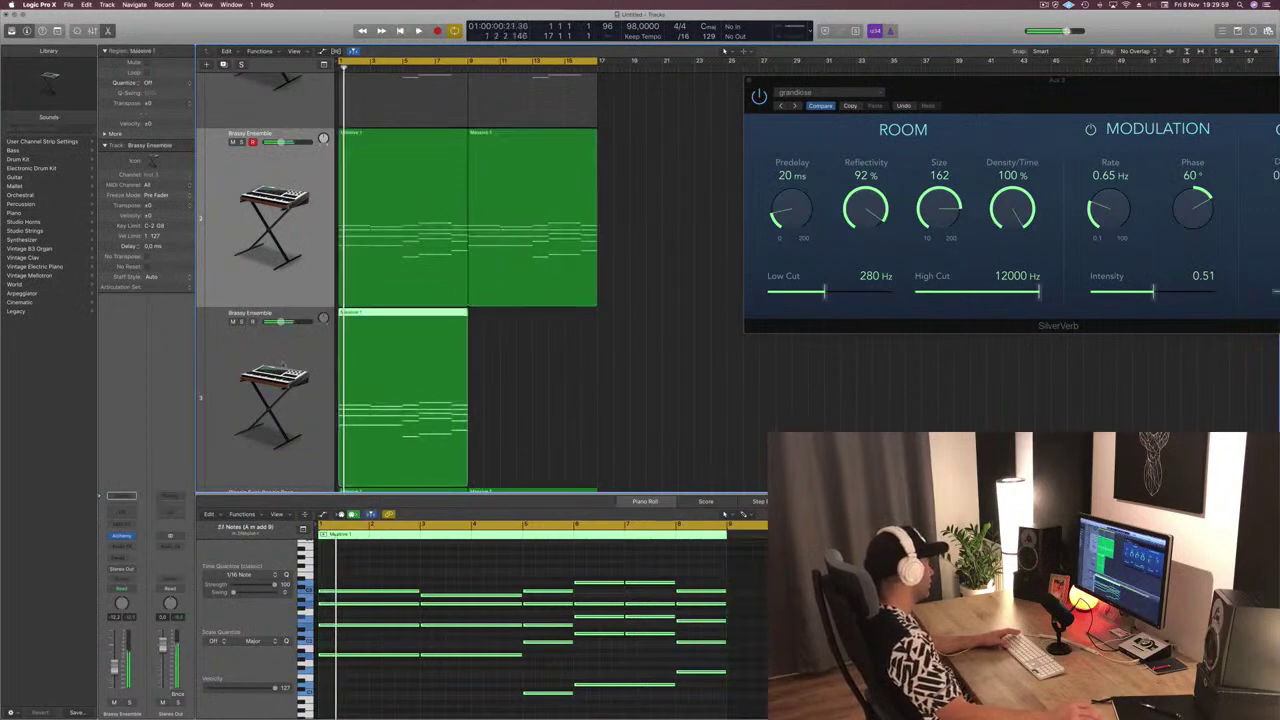
key(space)
Replace the duplicated track's Alchemy instrument with stereo Studio Strings, lower the track volume and preview the chords
click(128, 536)
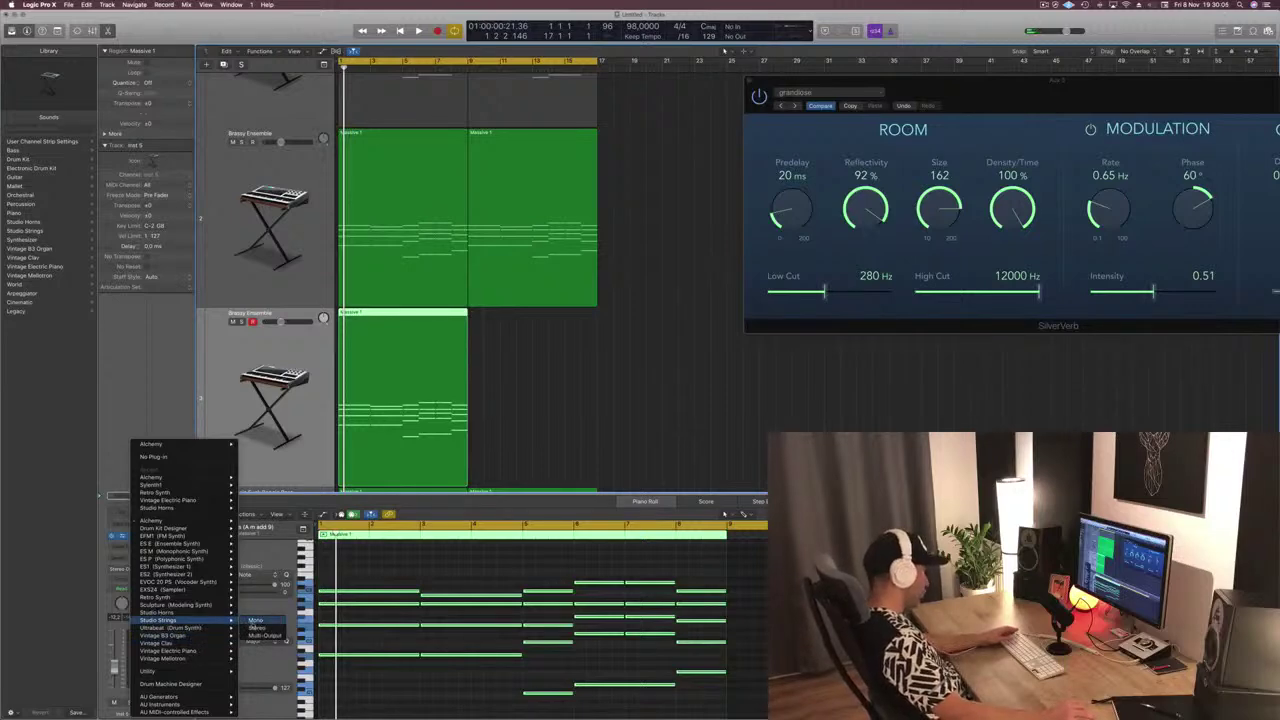
click(263, 629)
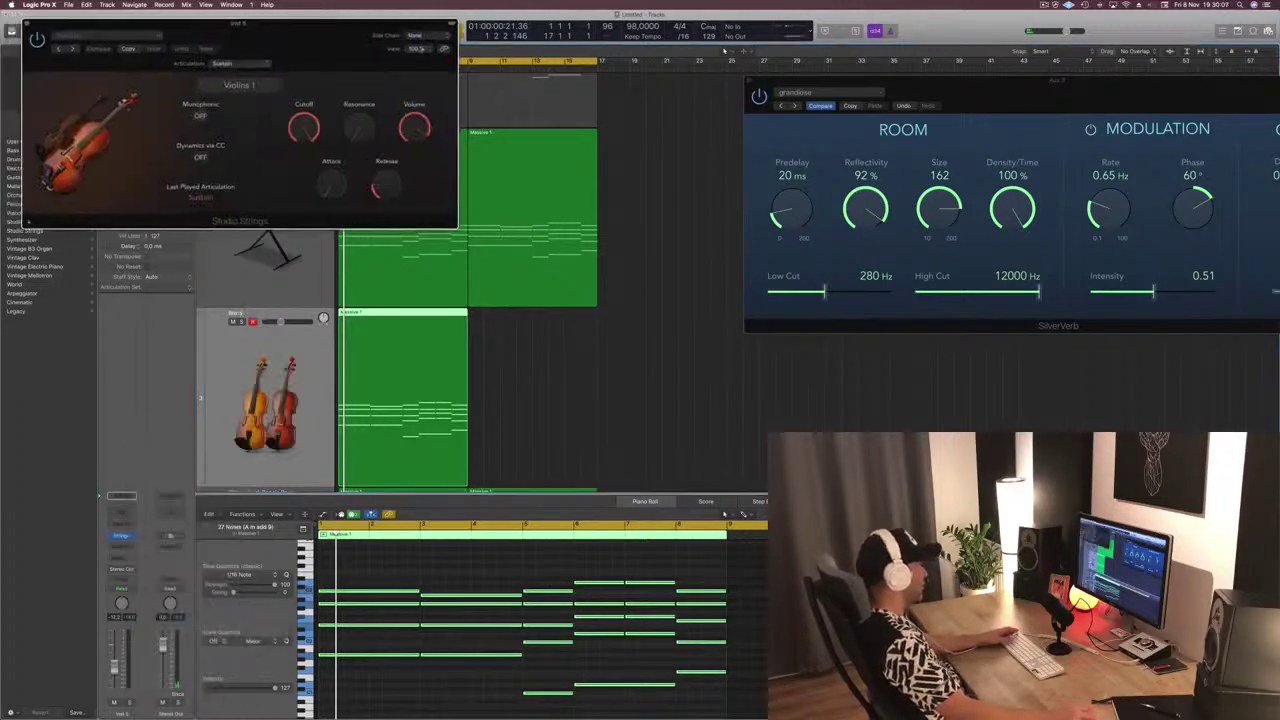
click(292, 378)
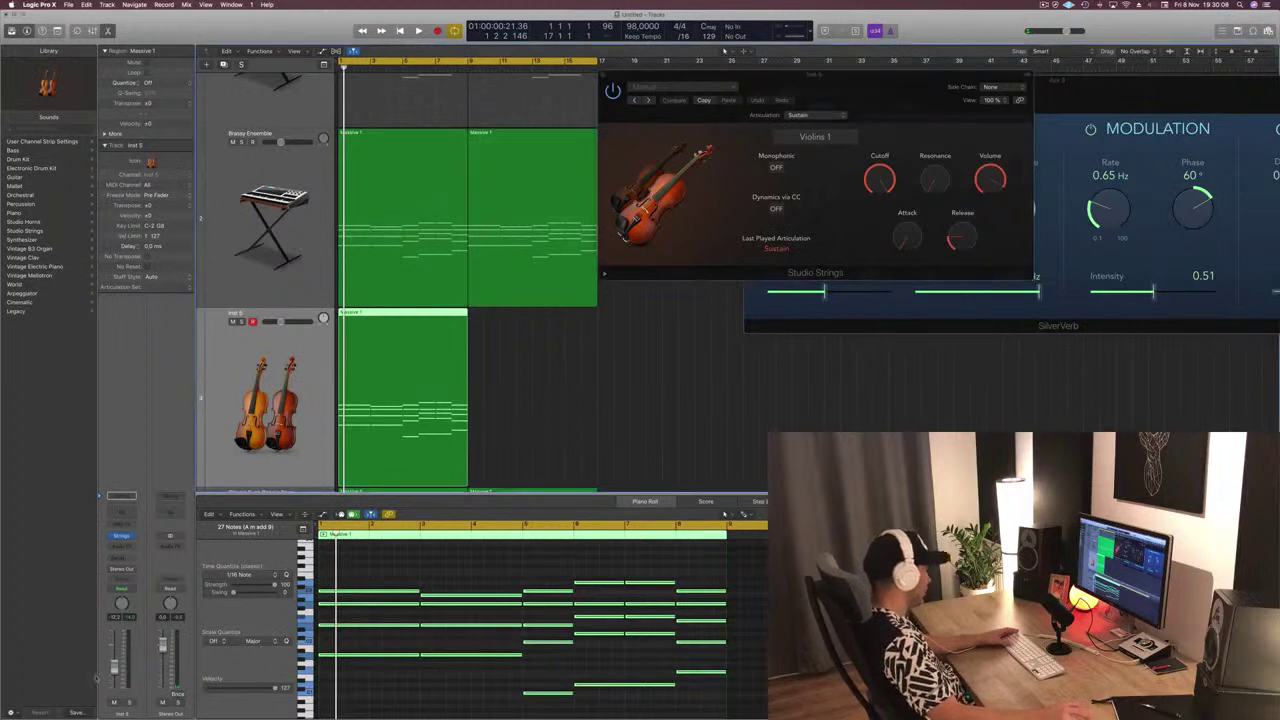
key(space)
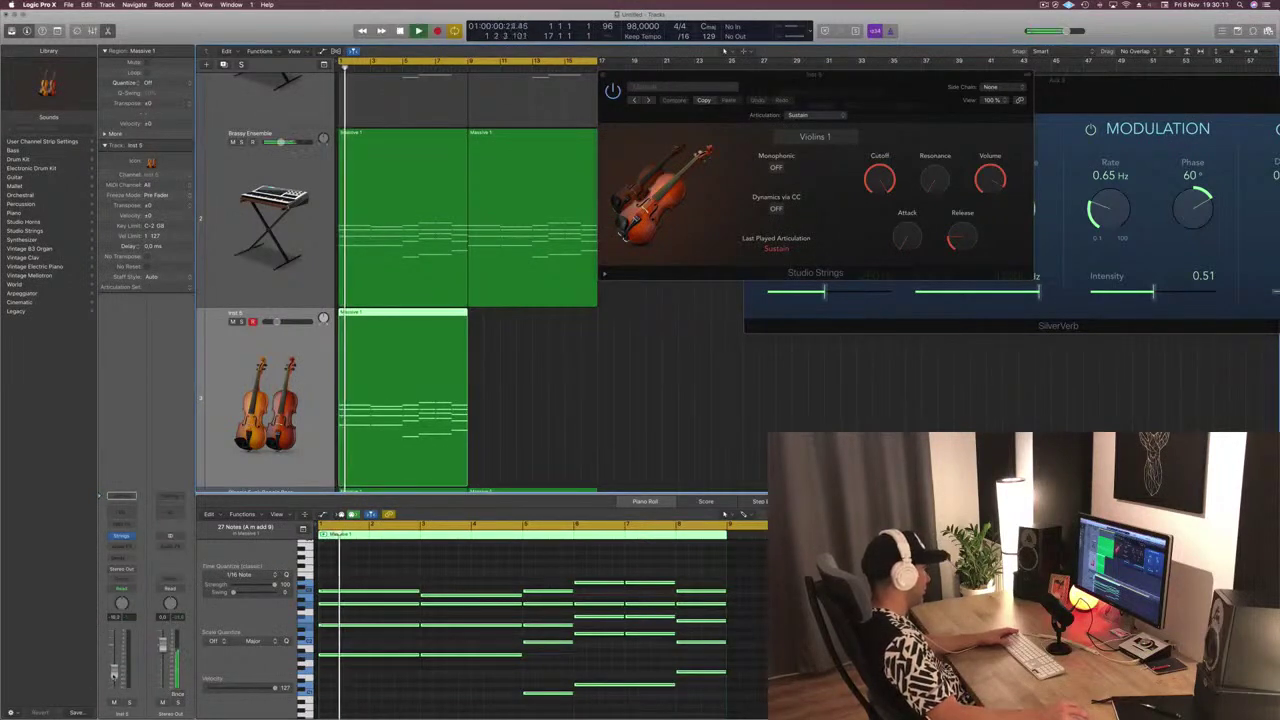
key(space)
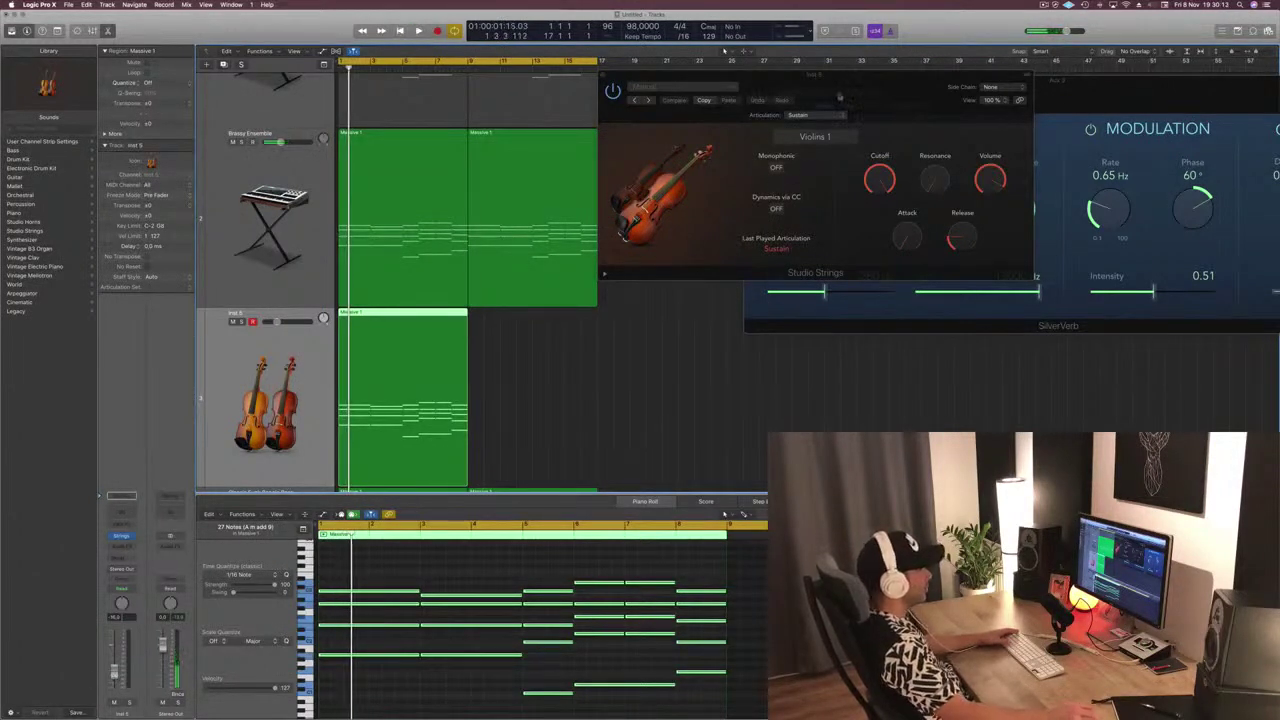
Try the Expression Controlled Violin preset in Studio Strings and play the chords at a higher track volume
click(651, 101)
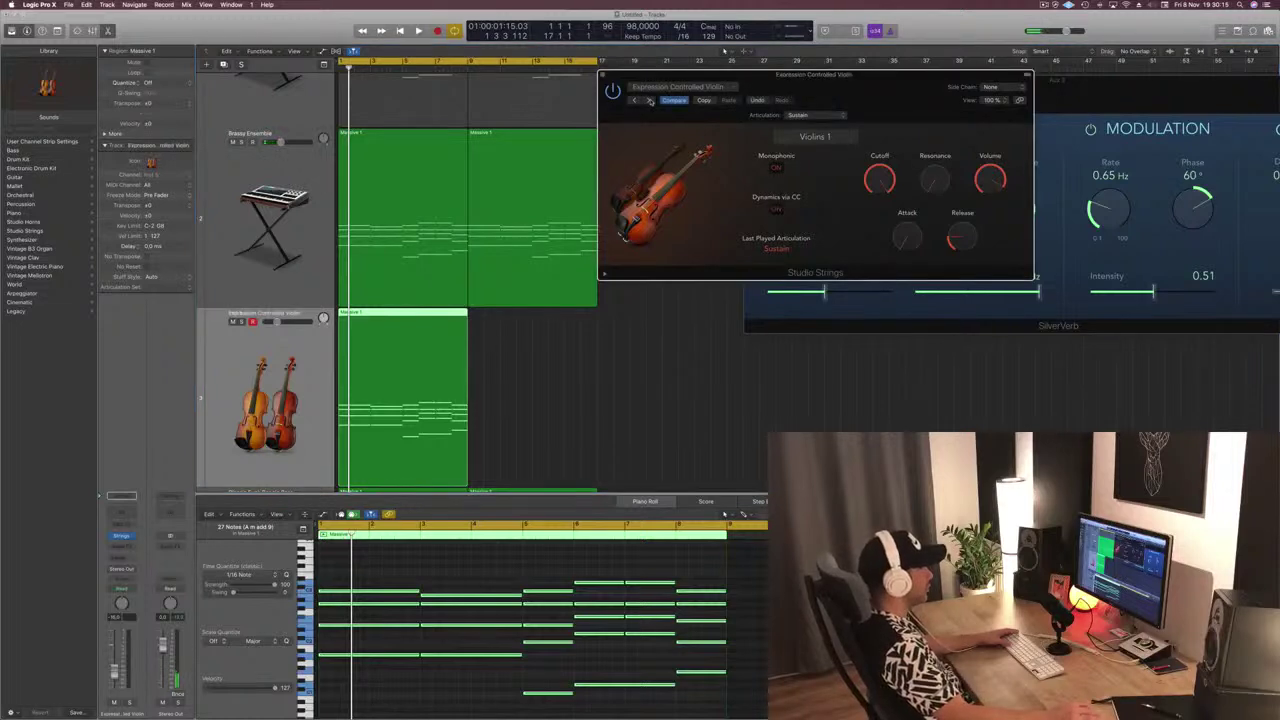
key(space)
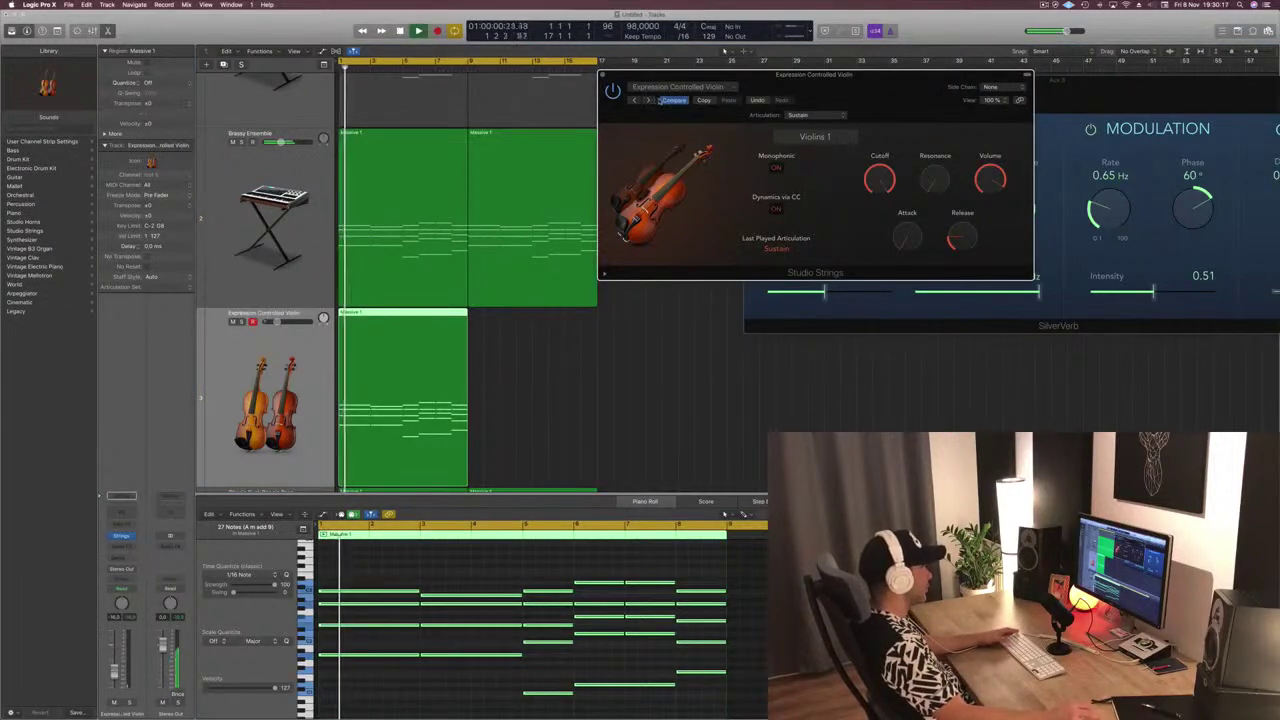
key(space)
click(724, 50)
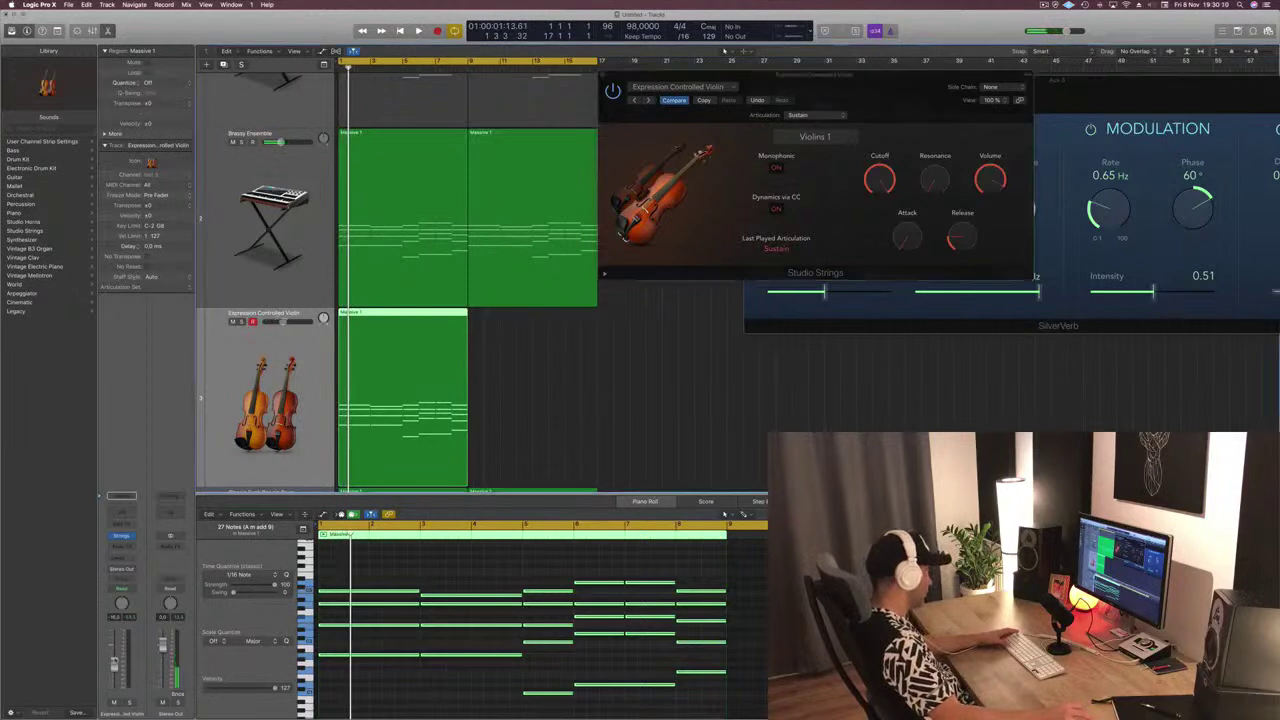
key(space)
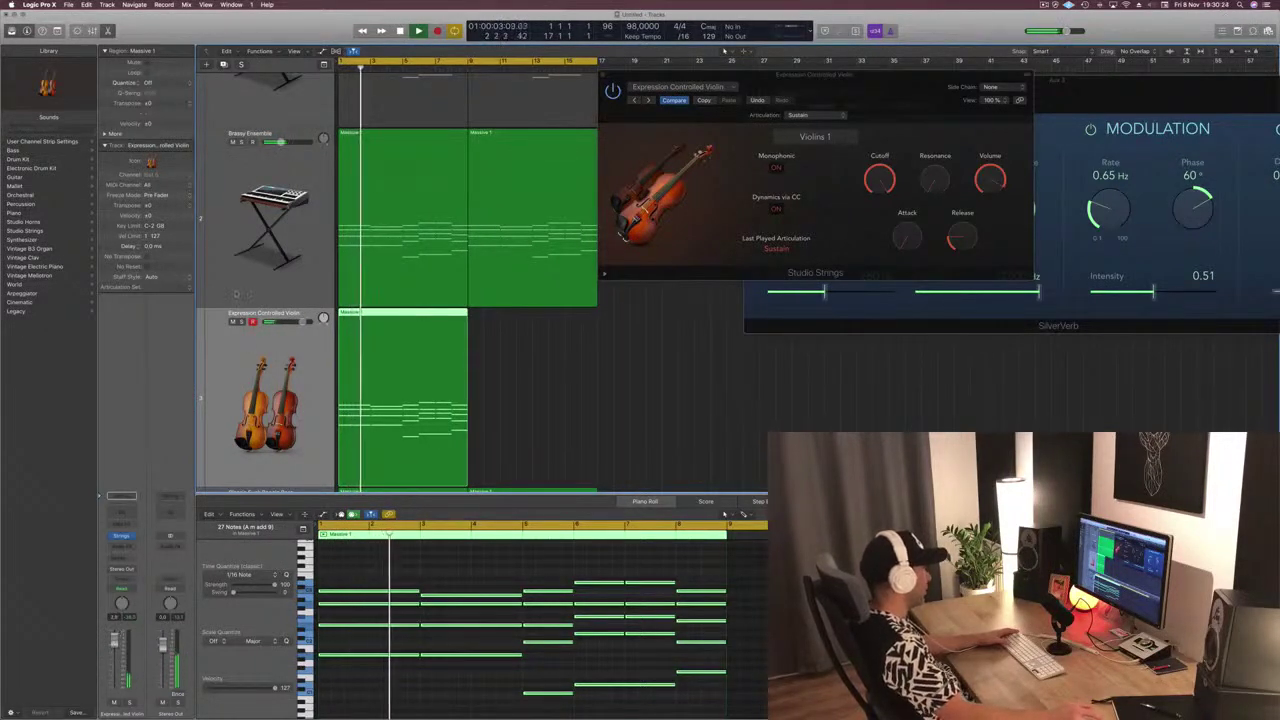
Solo the strings track, send it to the Bus 7 reverb at a raised level, listen to it and unsolo it
key(ctrl+s)
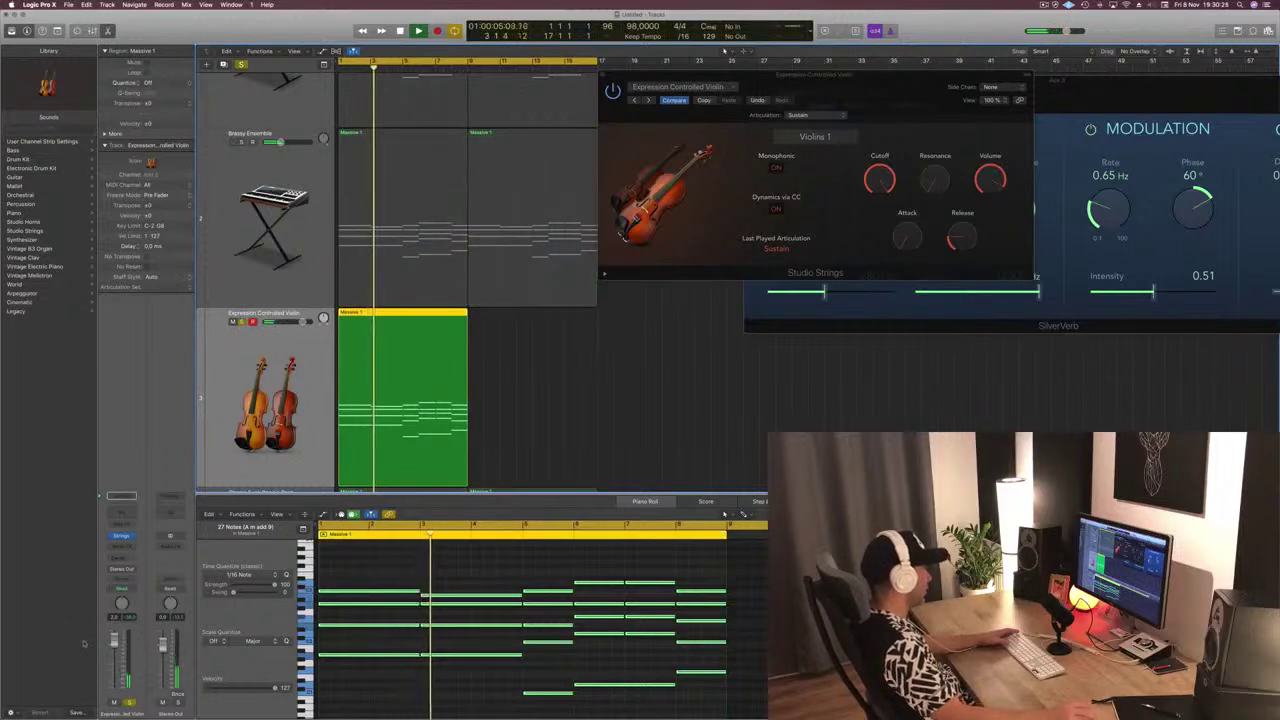
click(121, 558)
mouse_move(126, 576)
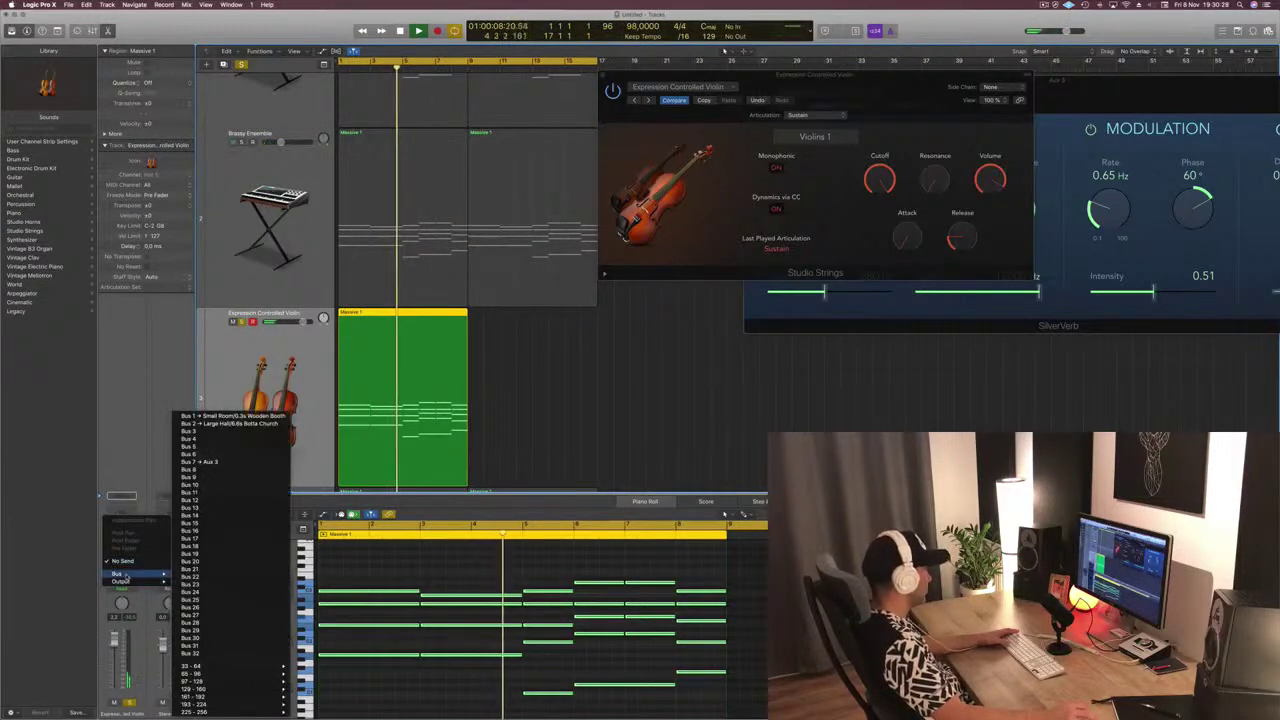
click(200, 461)
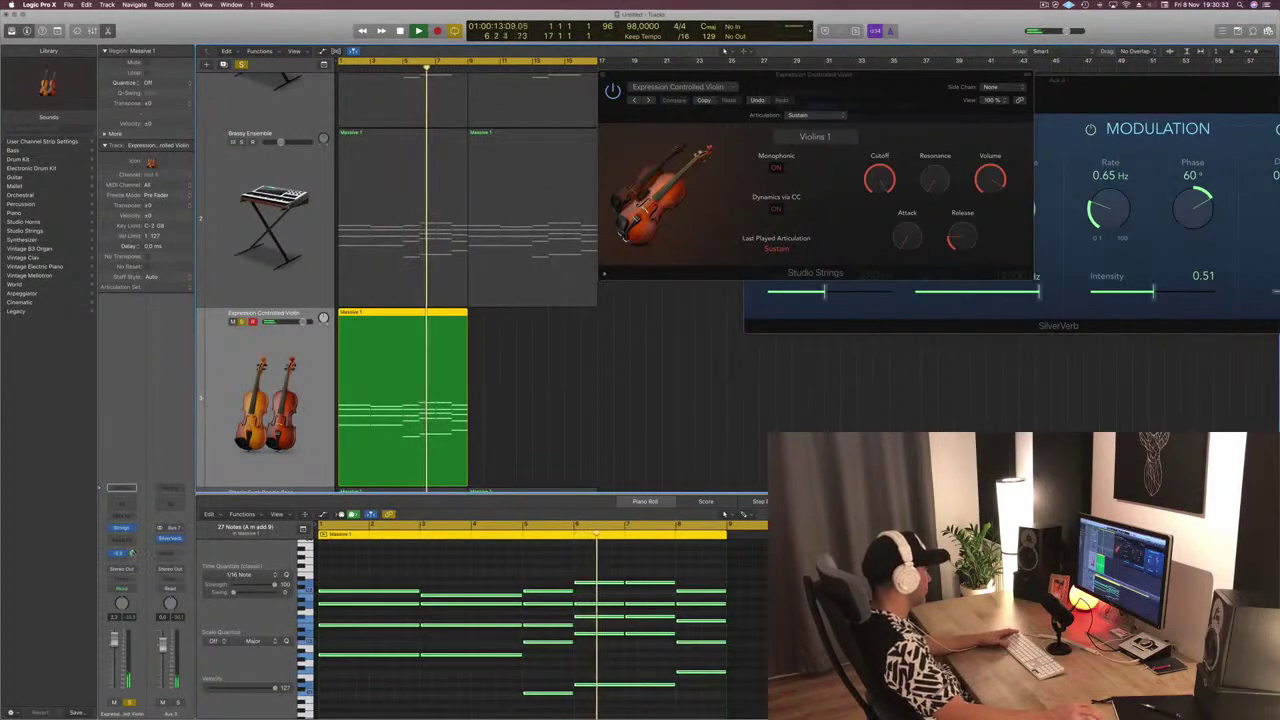
key(space)
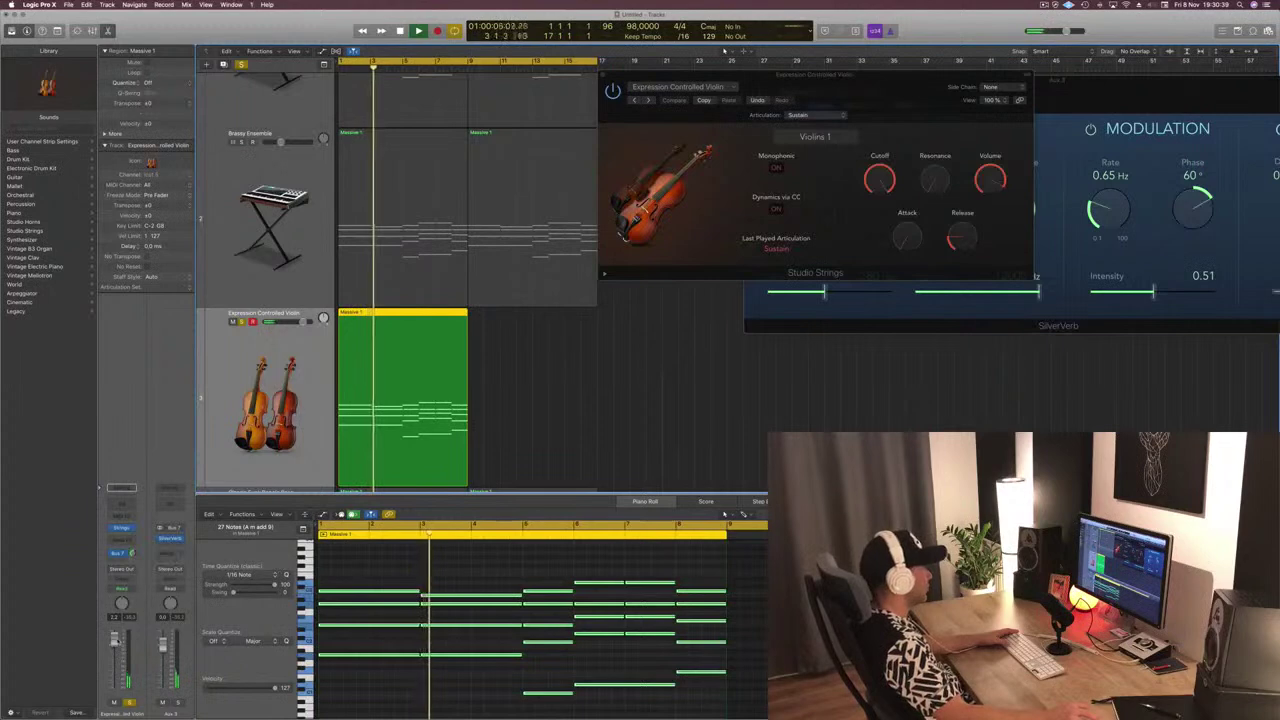
key(Return)
key(s)
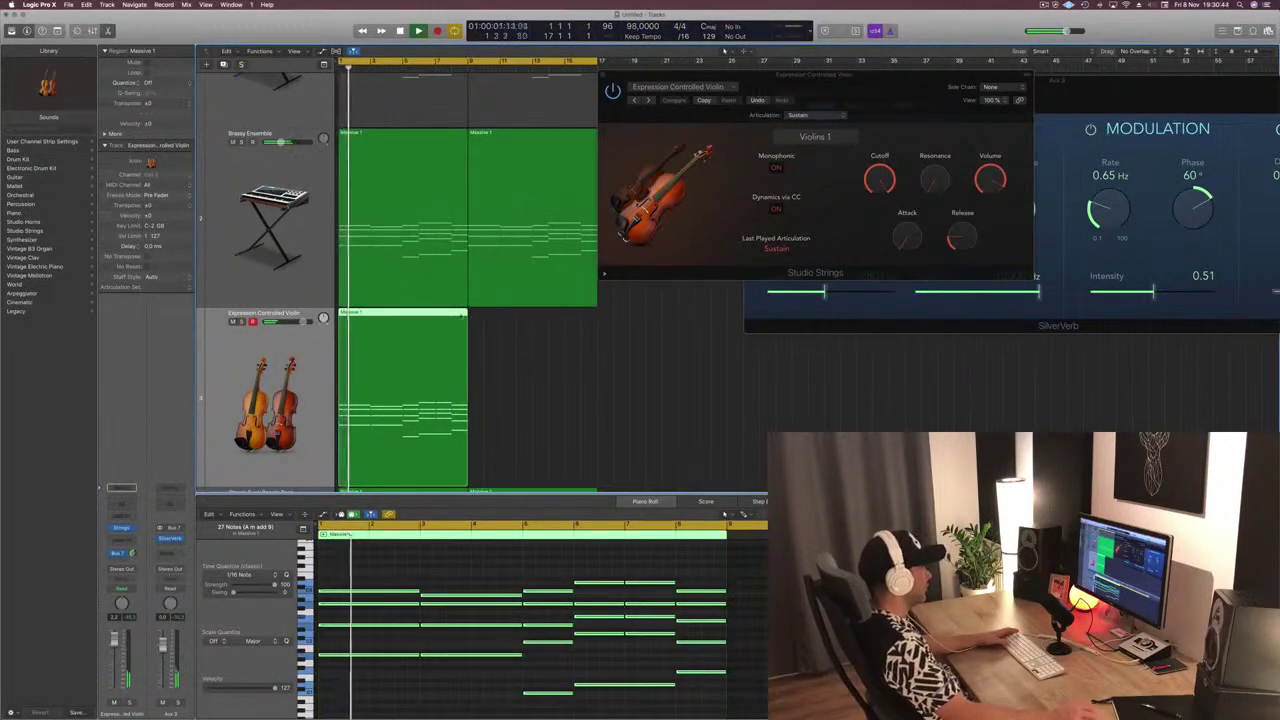
Load the Full Strings for Layers preset in Studio Strings and play it from the beginning
click(649, 102)
key(Return)
key(space)
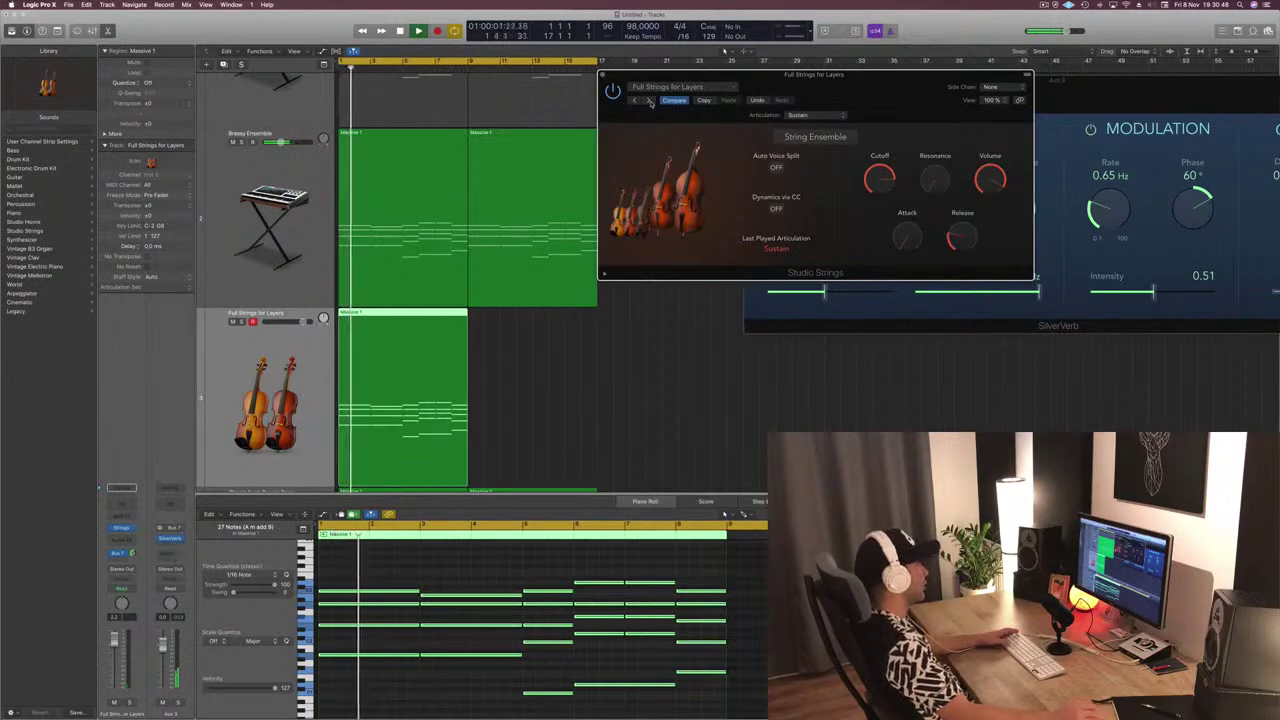
key(Return)
key(space)
Lower the strings track's volume to about -15 dB while playing the track from the beginning
drag(302, 322, 294, 322)
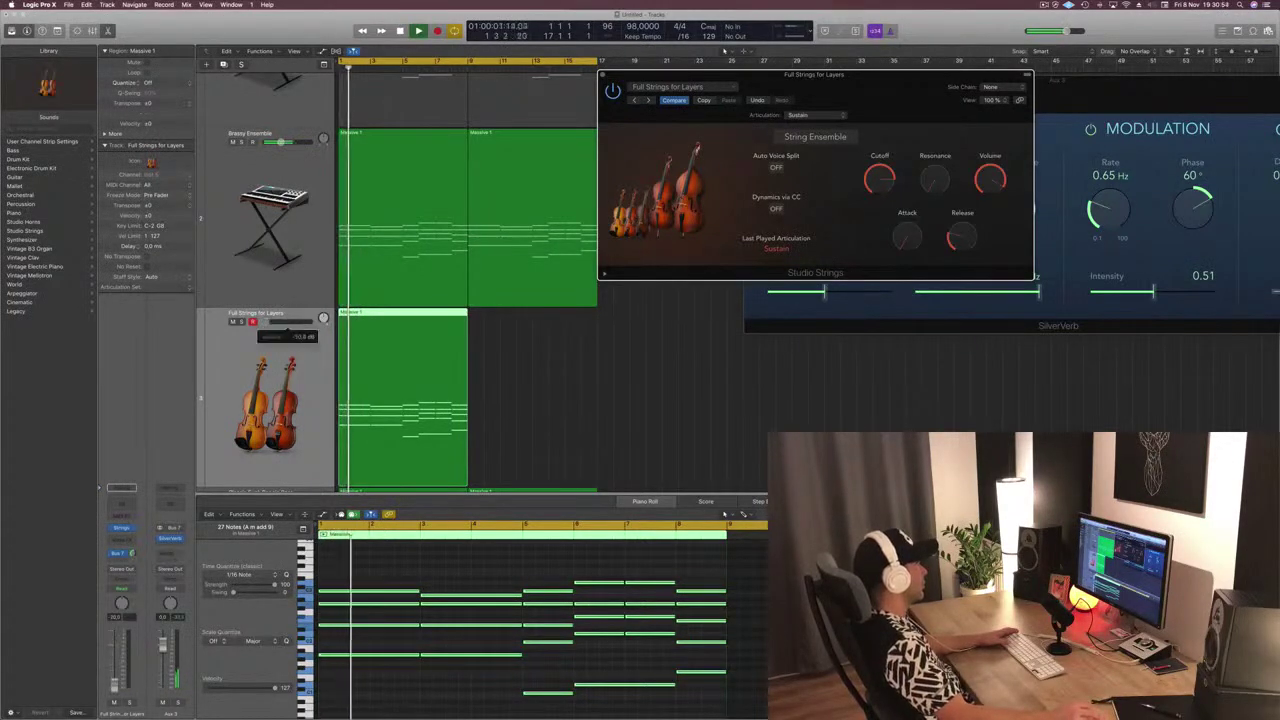
click(602, 74)
click(613, 94)
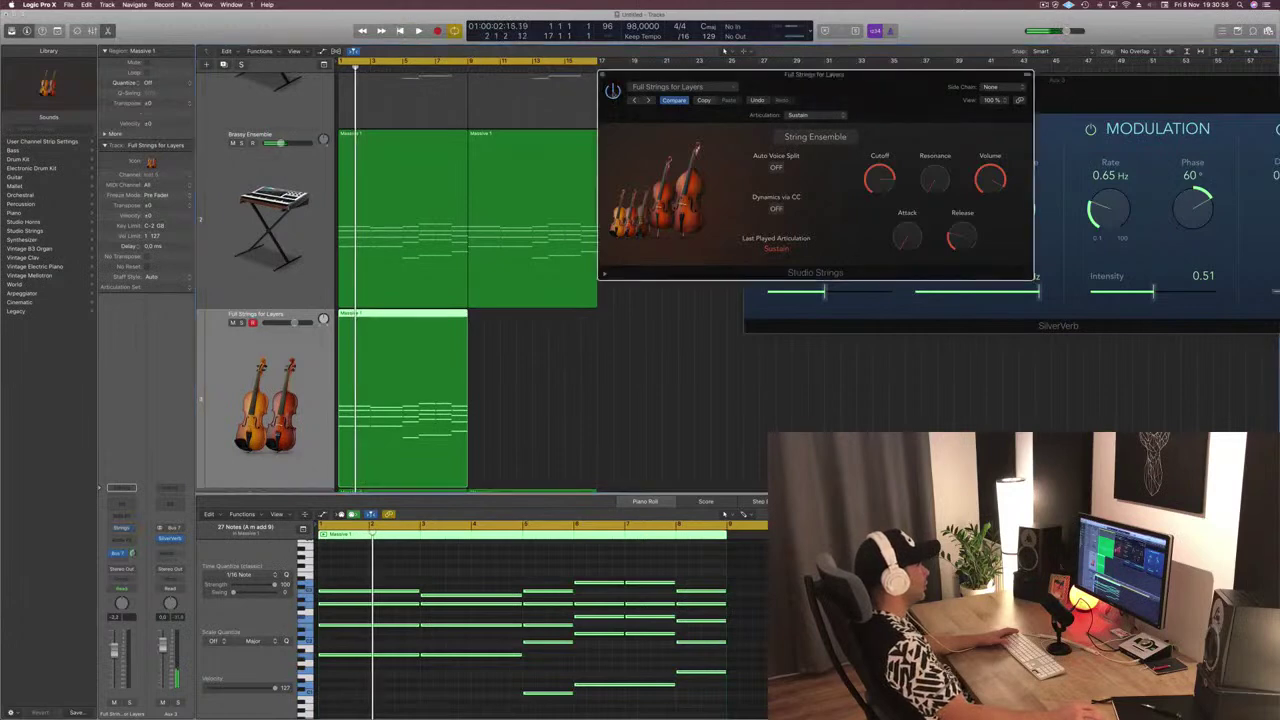
key(Return)
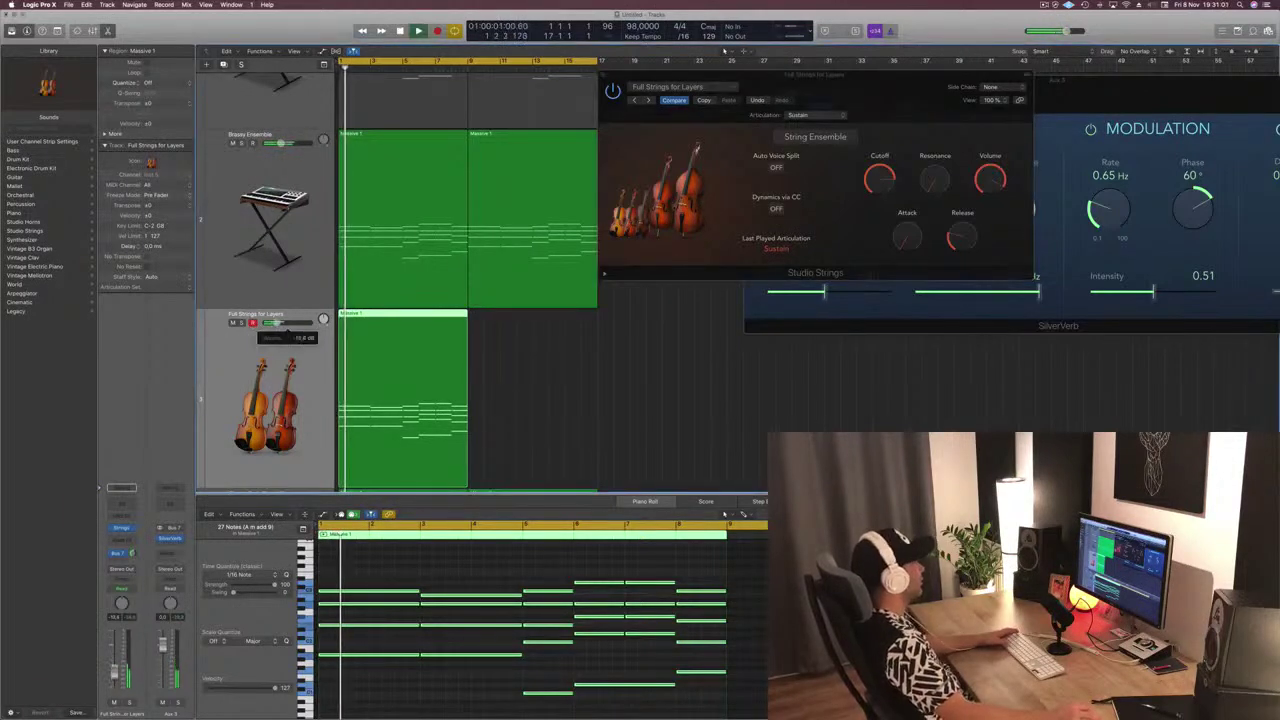
drag(279, 322, 280, 322)
Close the Studio Strings and SilverVerb windows and copy the strings region to bar 9
drag(655, 73, 894, 108)
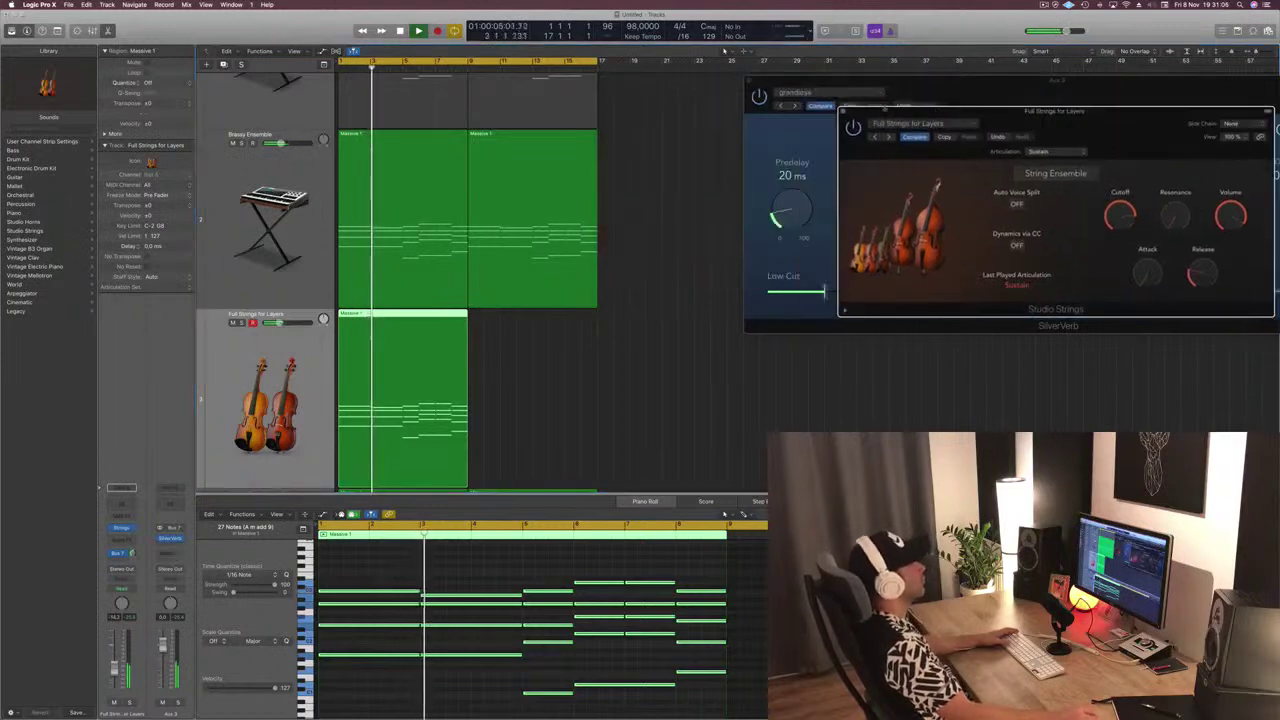
click(843, 112)
drag(767, 85, 708, 86)
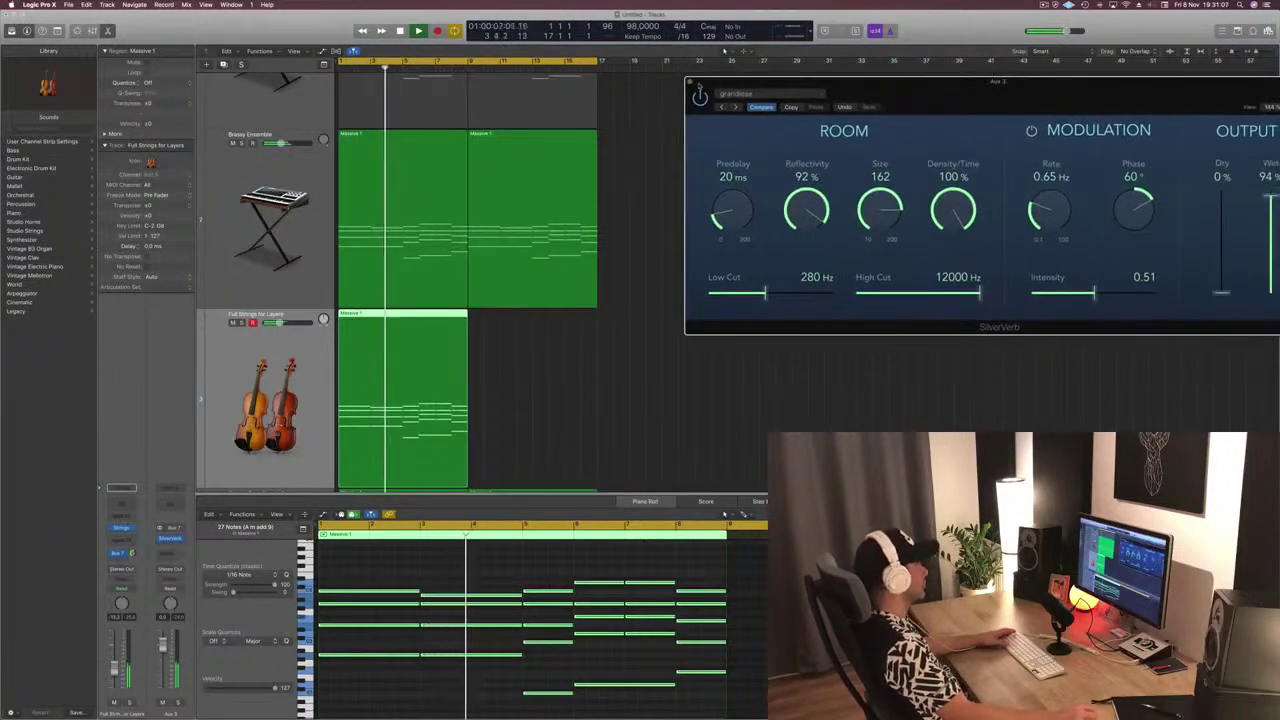
click(689, 84)
drag(394, 316, 527, 323)
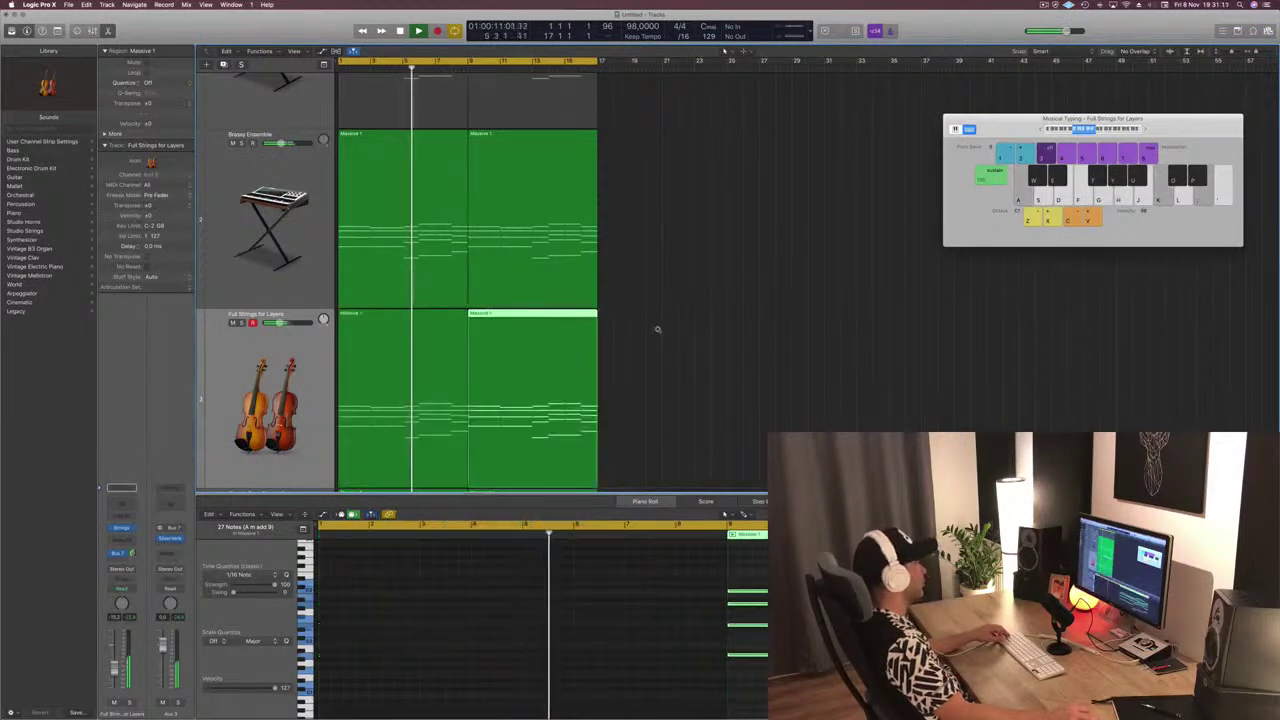
Lower the Brassy Ensemble track's volume to about -15 dB and compare the mix with that track muted and unmuted
scroll(626, 329, down, 2)
scroll(626, 329, down, 3)
scroll(626, 326, down, 4)
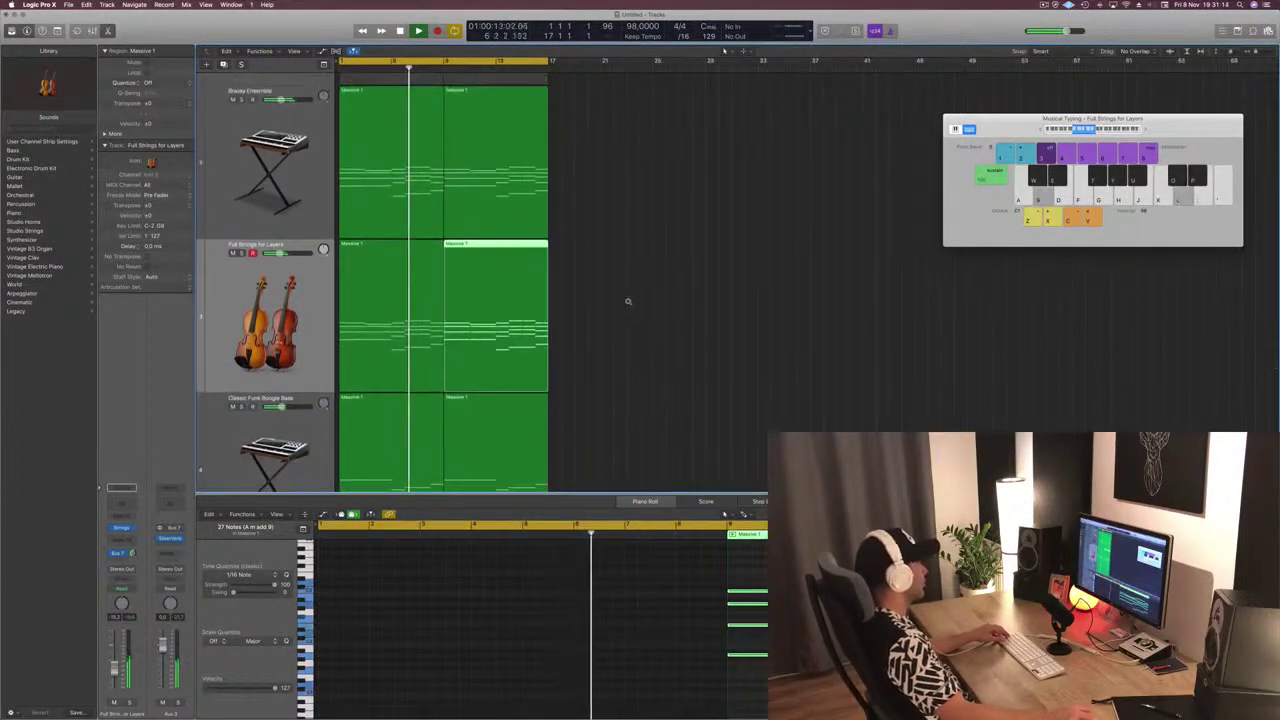
click(312, 175)
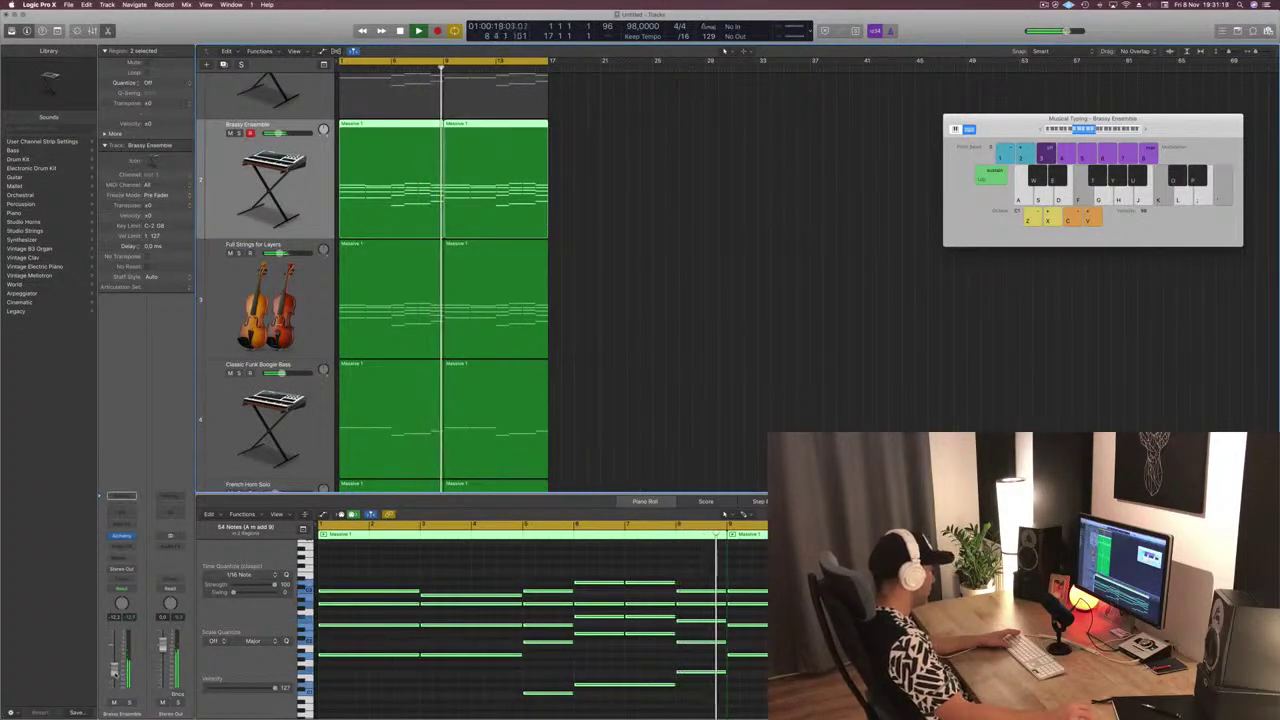
key(Return)
click(230, 133)
key(space)
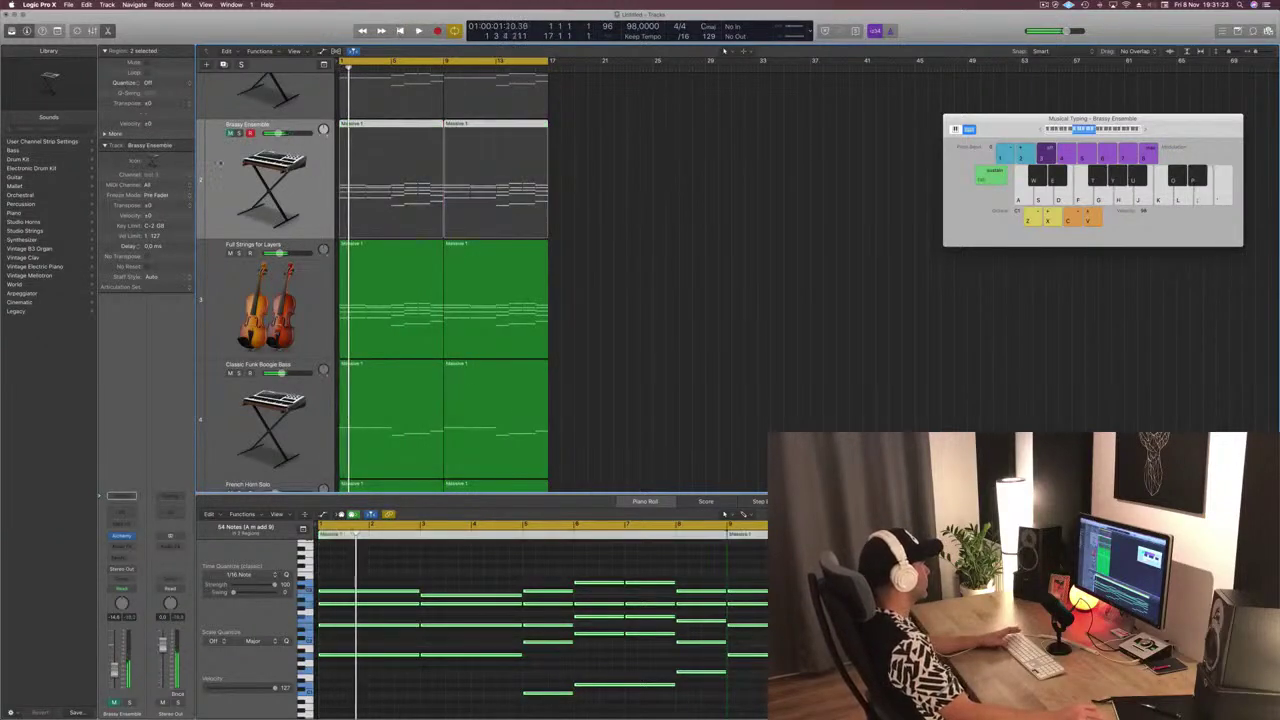
click(231, 133)
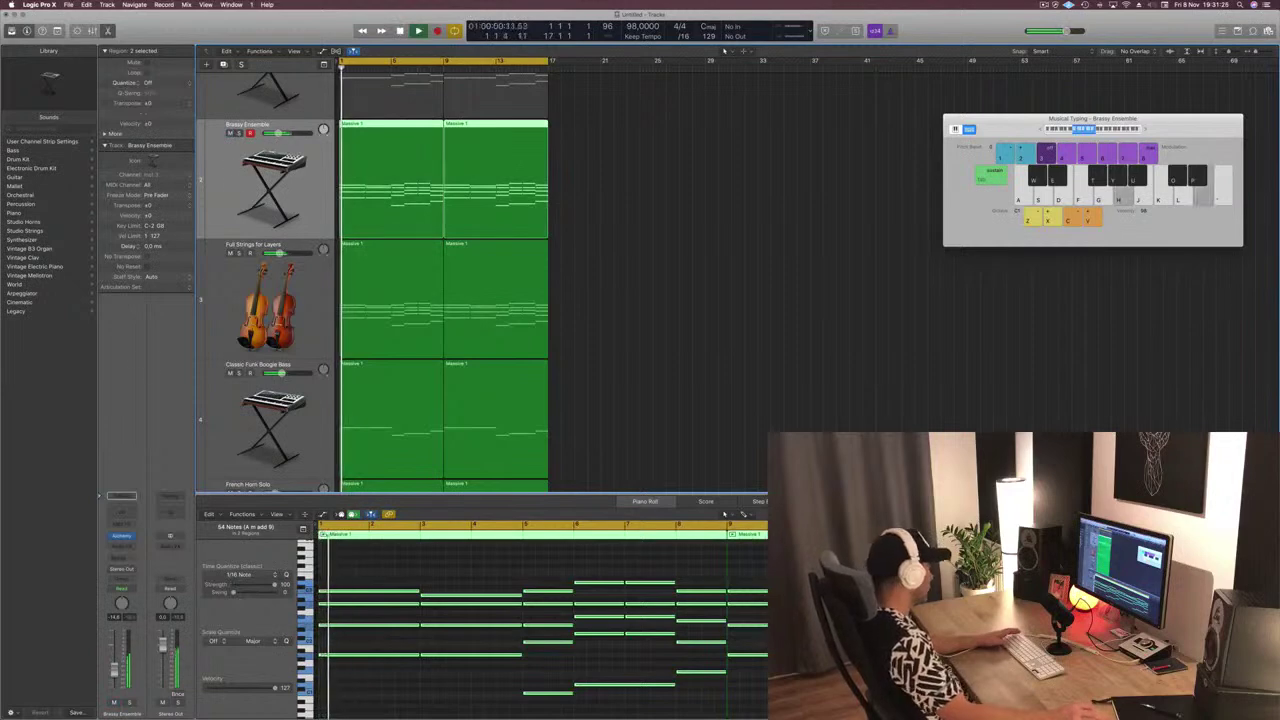
Lower the Cutoff in the Brassy Ensemble track's Alchemy, set the track volume to about -20 dB and close the plug-in
click(121, 537)
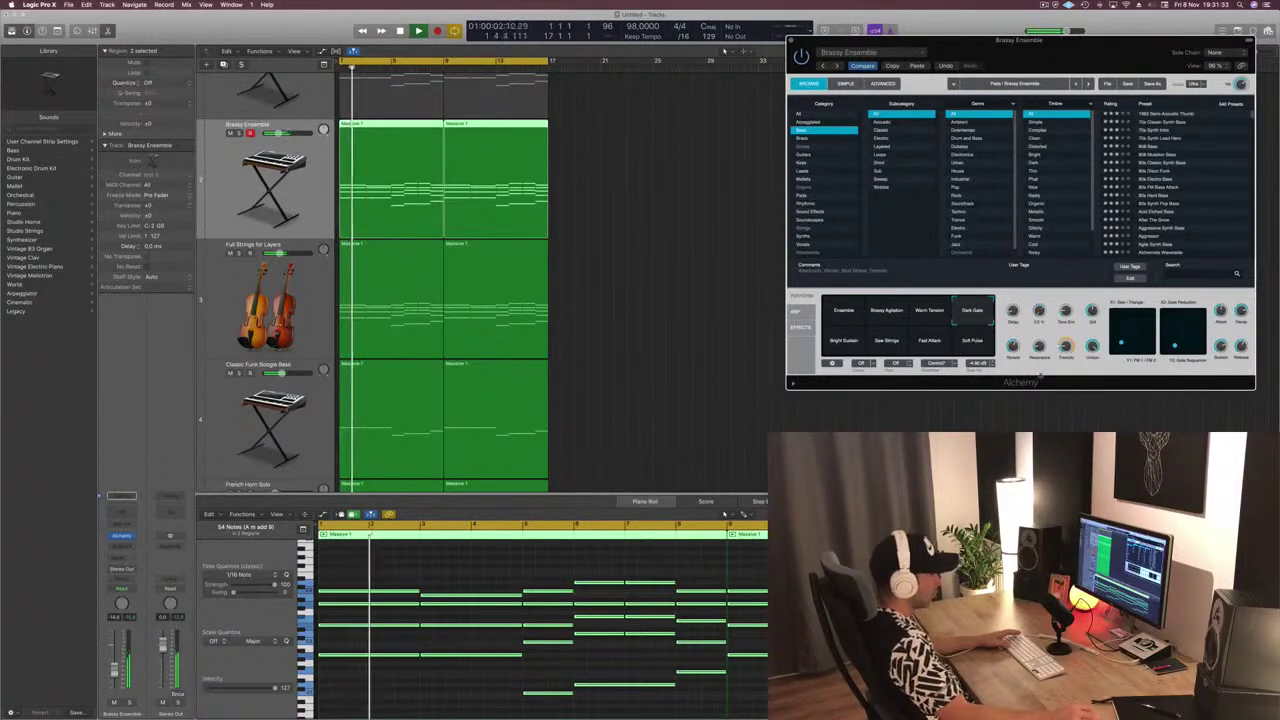
click(319, 188)
key(Return)
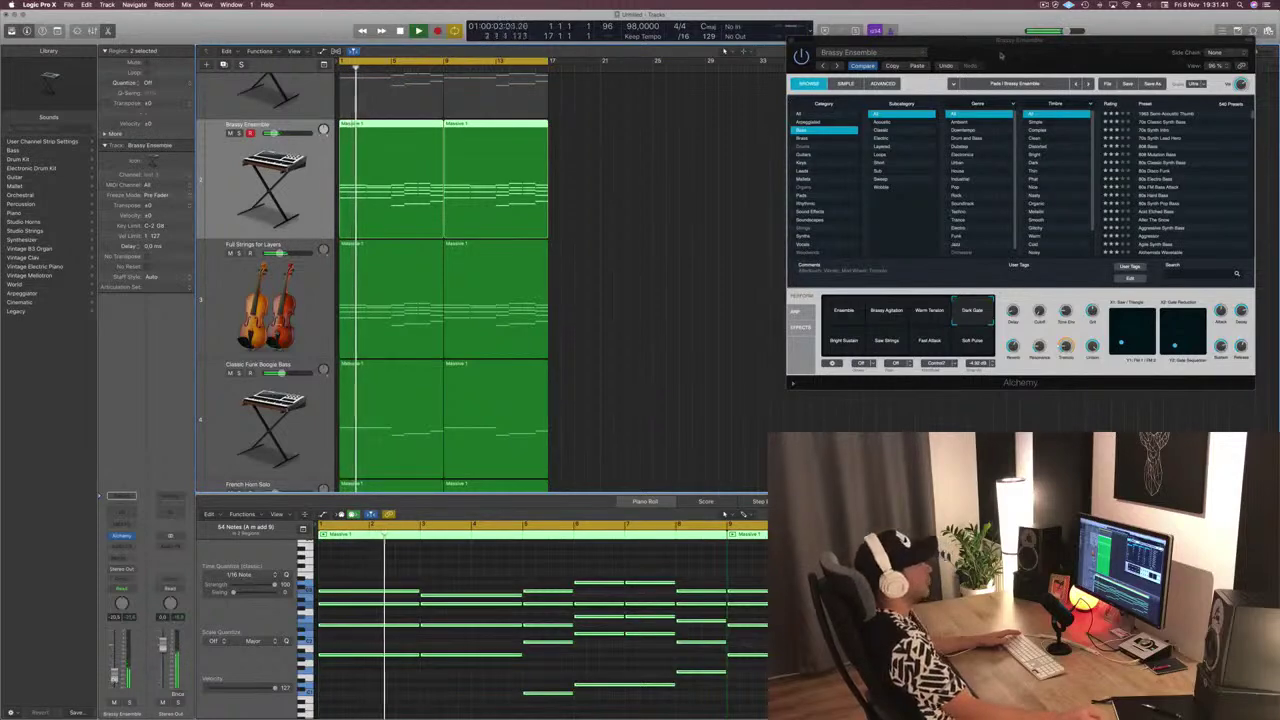
drag(1006, 55, 845, 54)
key(super+w)
Unmute the Inst 1 chord track and lower its volume to about -12 dB during playback
scroll(620, 270, down, 3)
scroll(617, 267, down, 3)
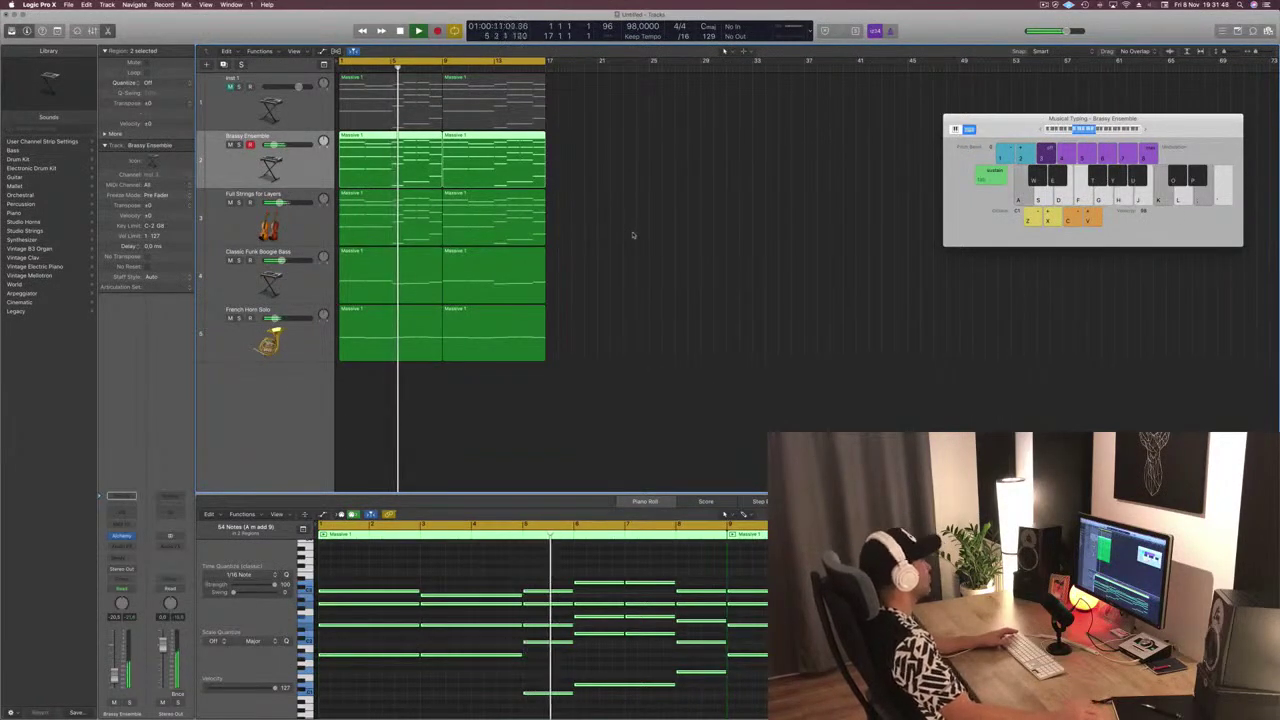
click(230, 86)
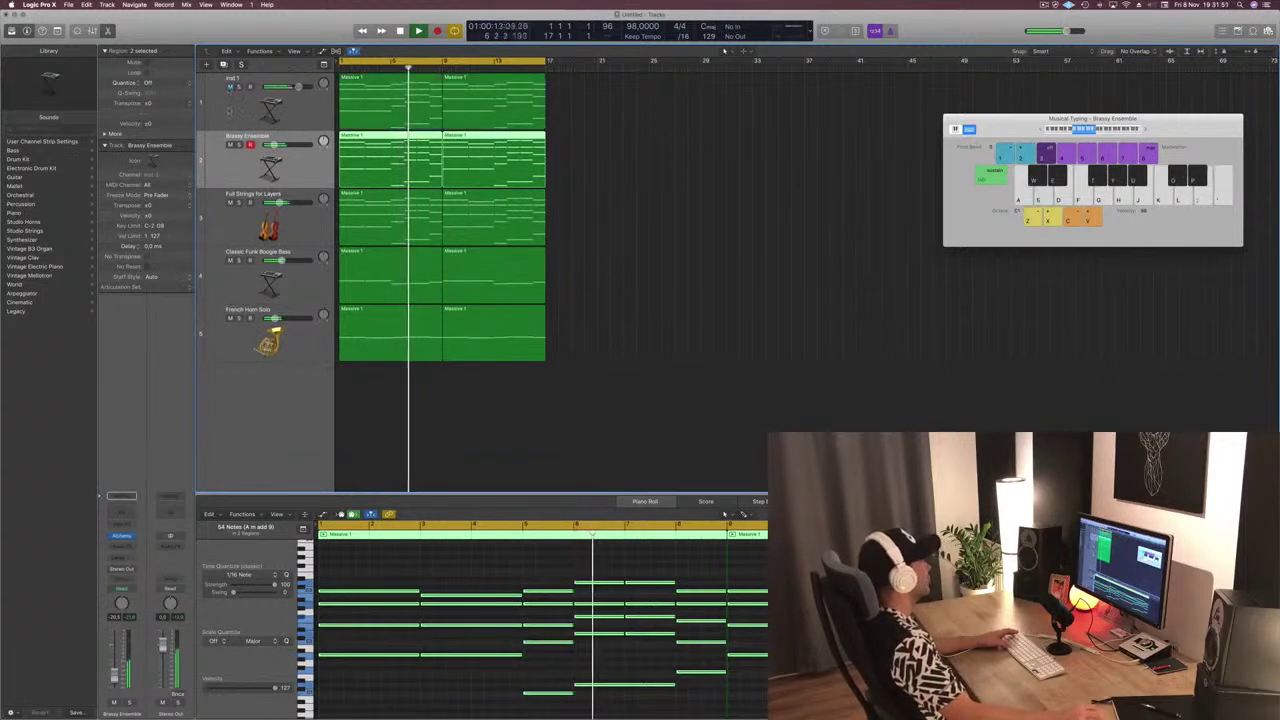
click(231, 110)
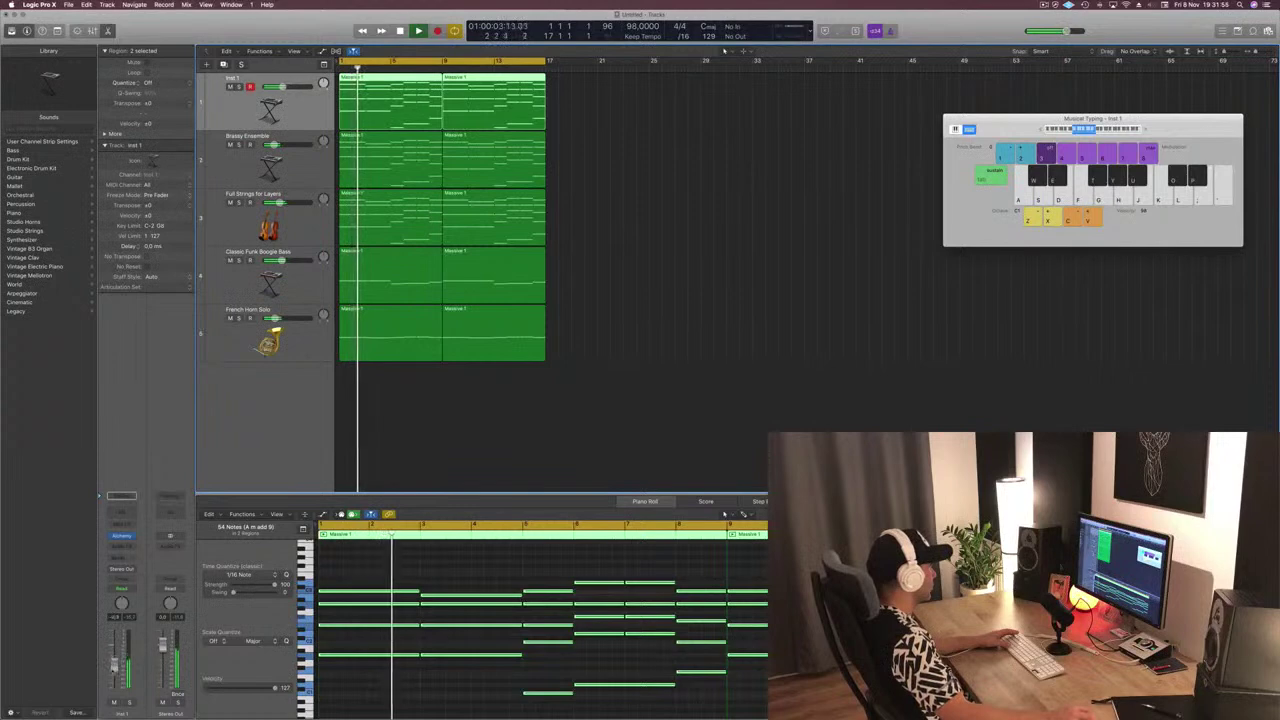
click(488, 464)
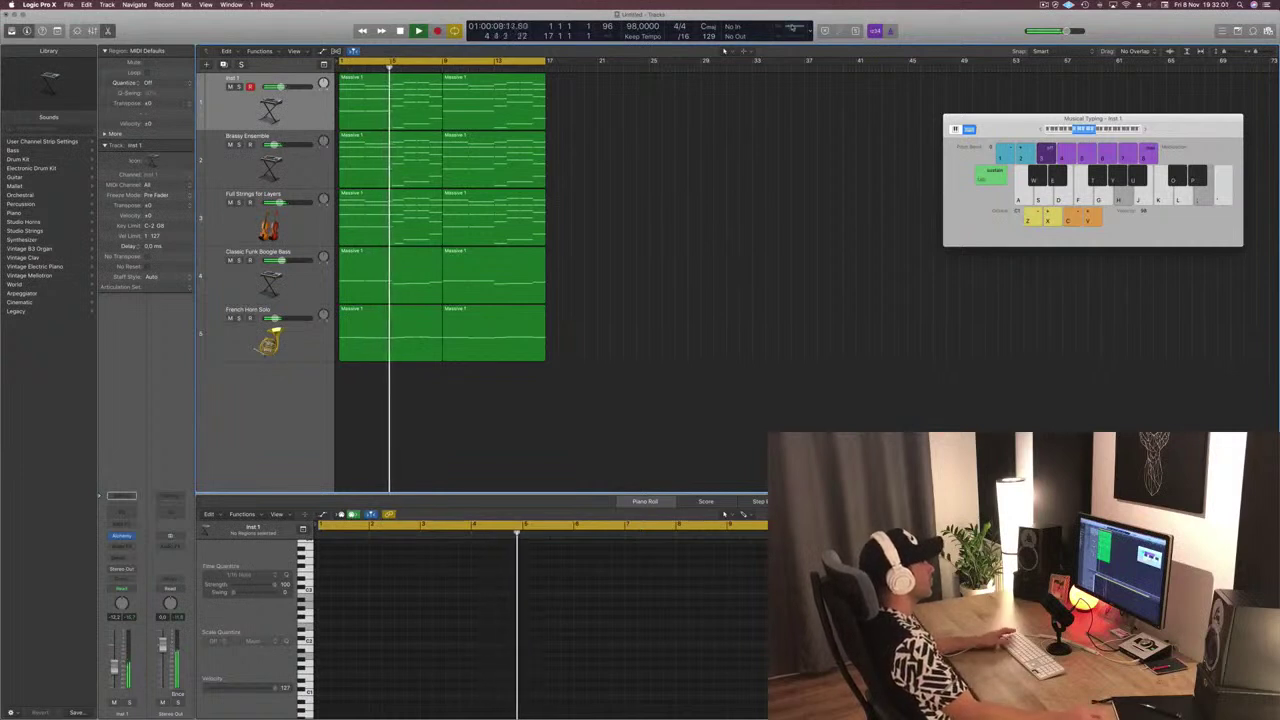
Open the performance meter and place it beside the Musical Typing keyboard
double_click(792, 27)
drag(960, 103, 887, 111)
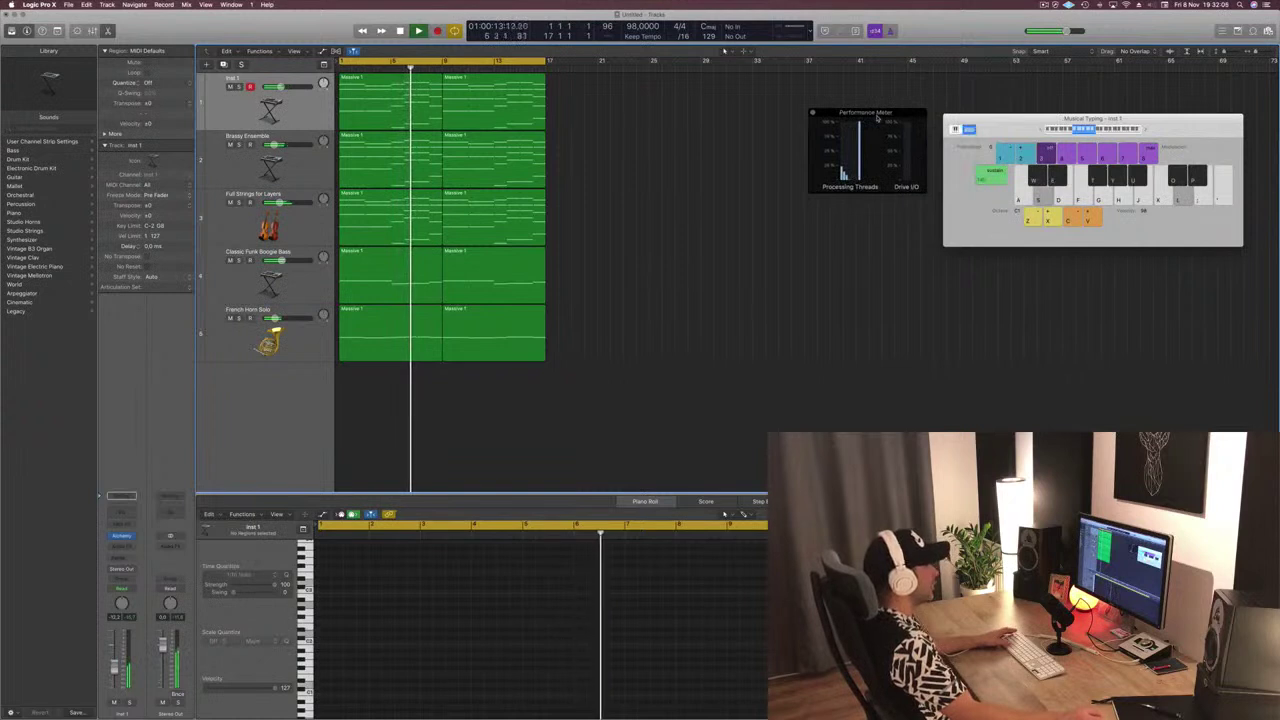
Close the performance meter and replay the arrangement from the start
click(812, 112)
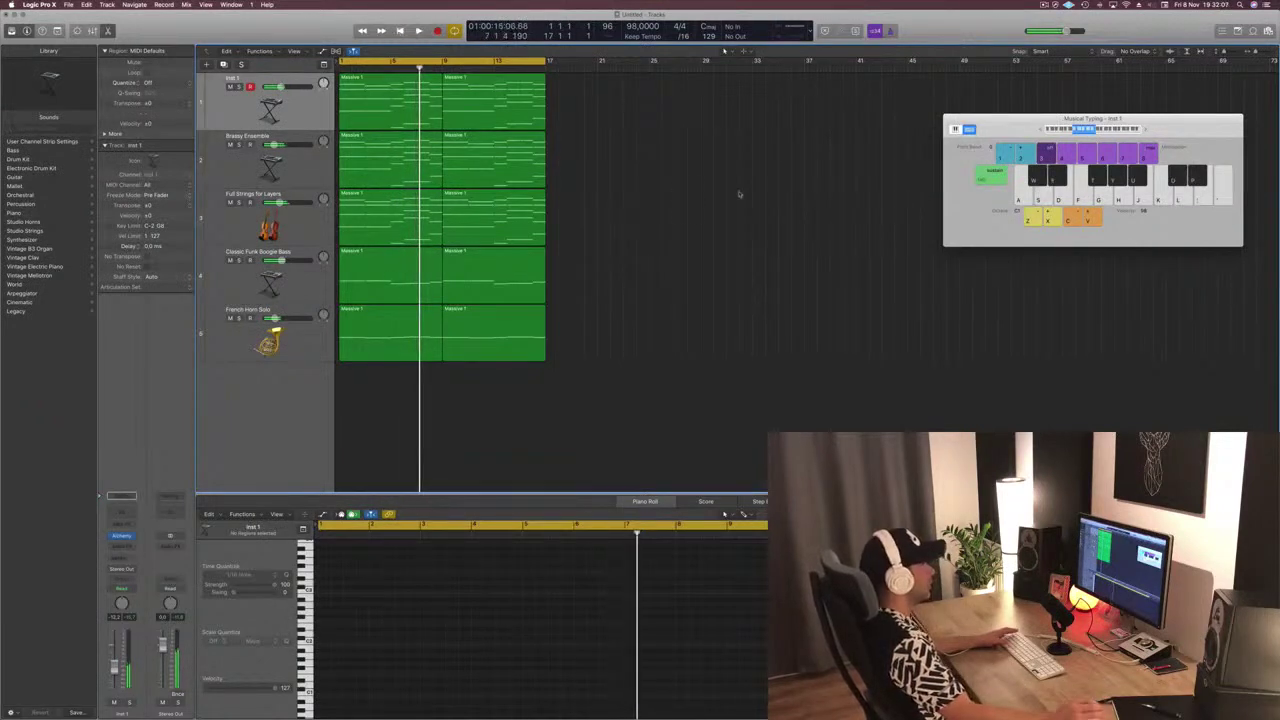
key(Return)
key(space)
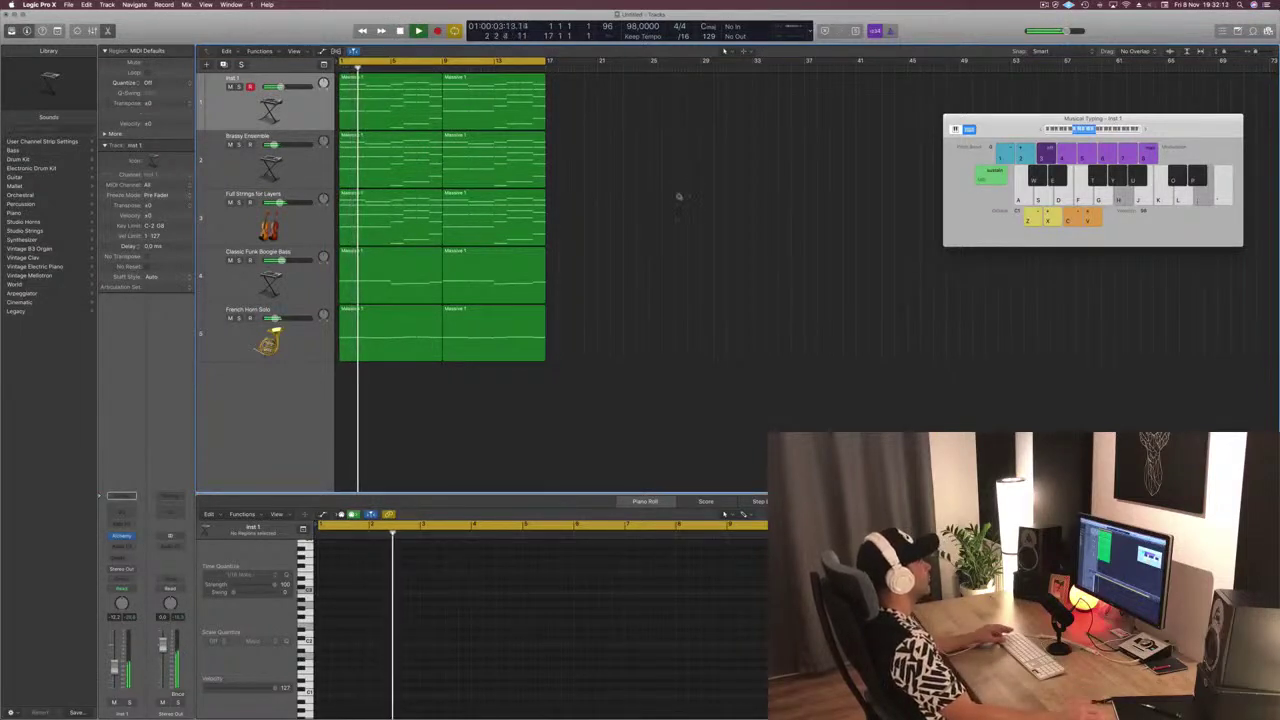
scroll(679, 197, up, 4)
scroll(679, 197, down, 1)
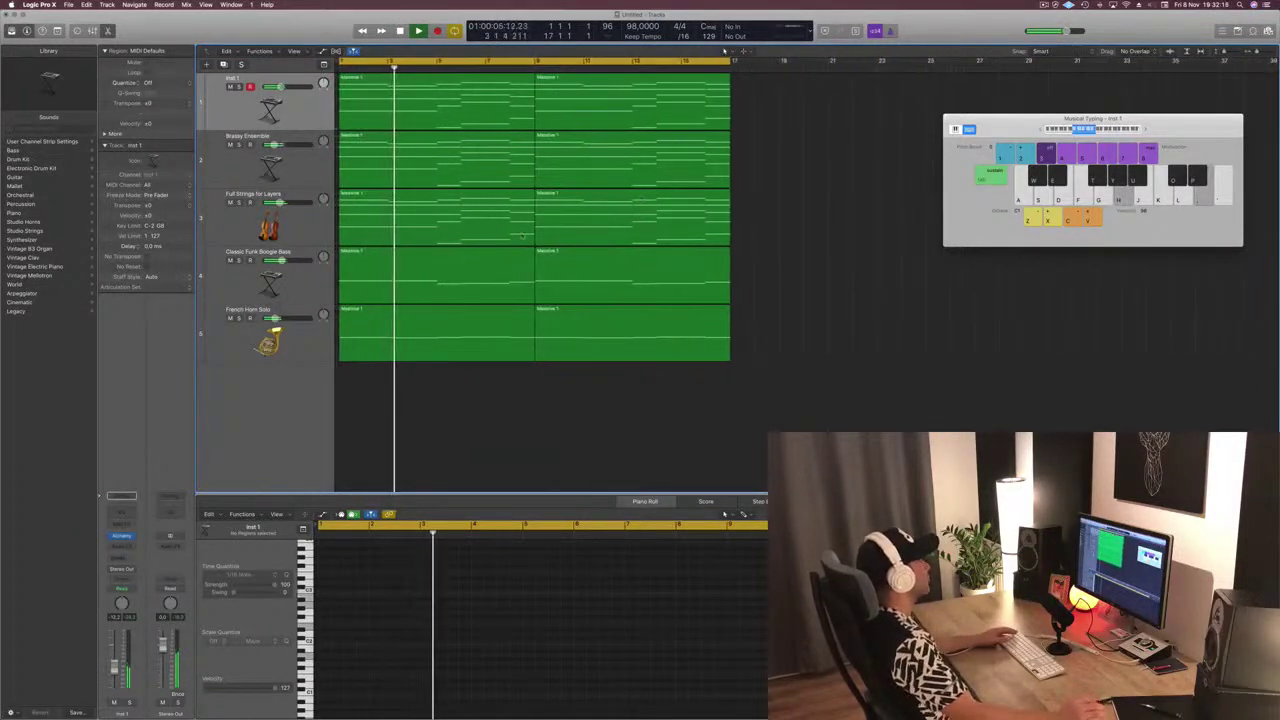
Duplicate the Full Strings for Layers track and copy its first region onto the new track
click(270, 222)
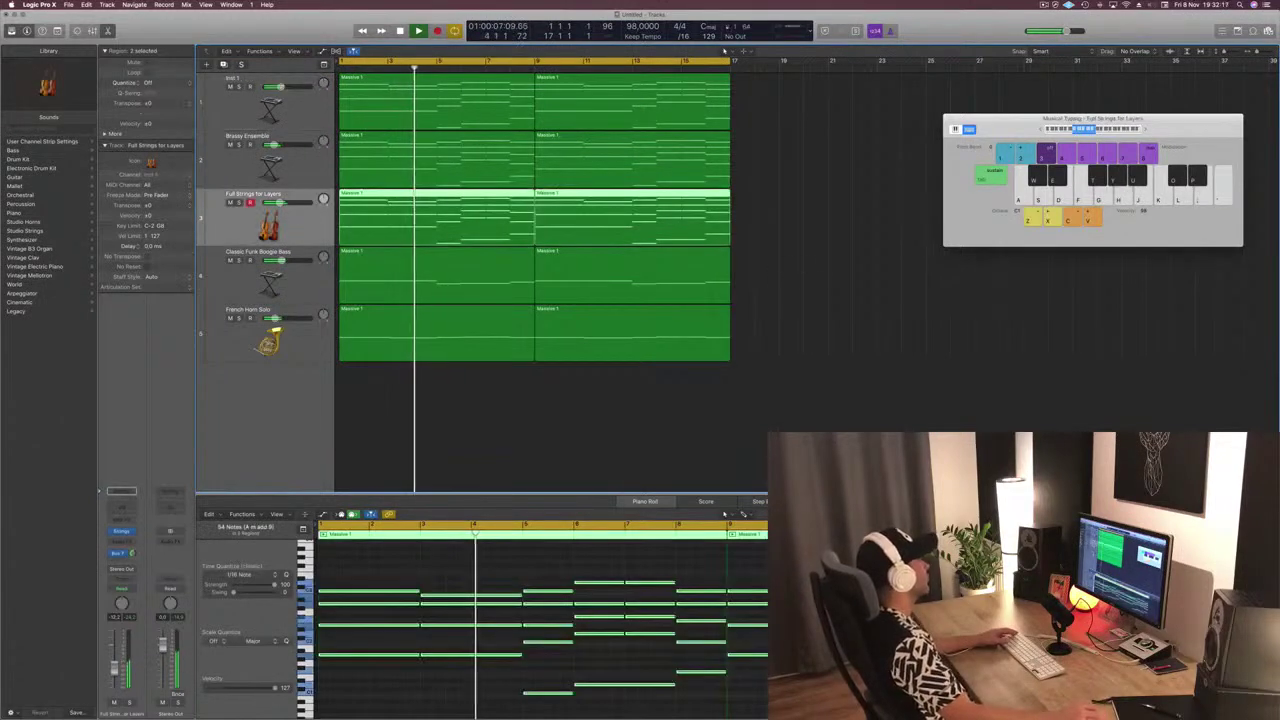
key(super+d)
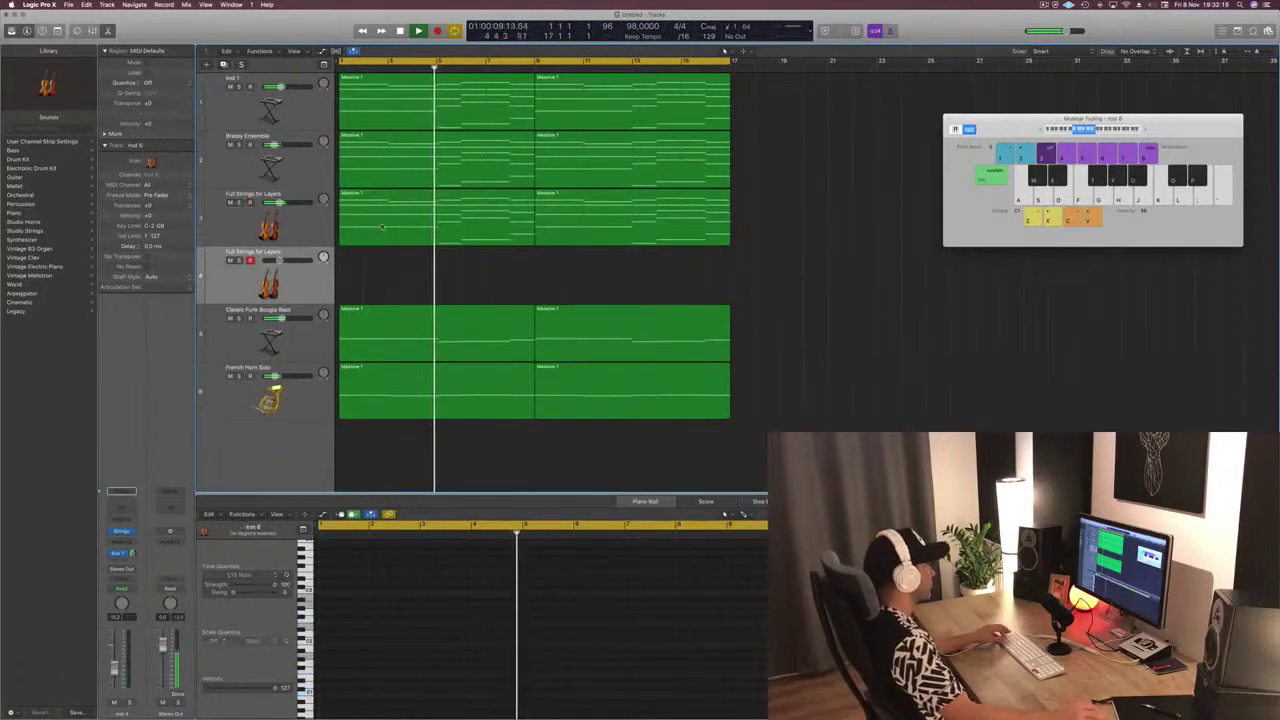
click(381, 227)
drag(381, 227, 374, 275)
key(space)
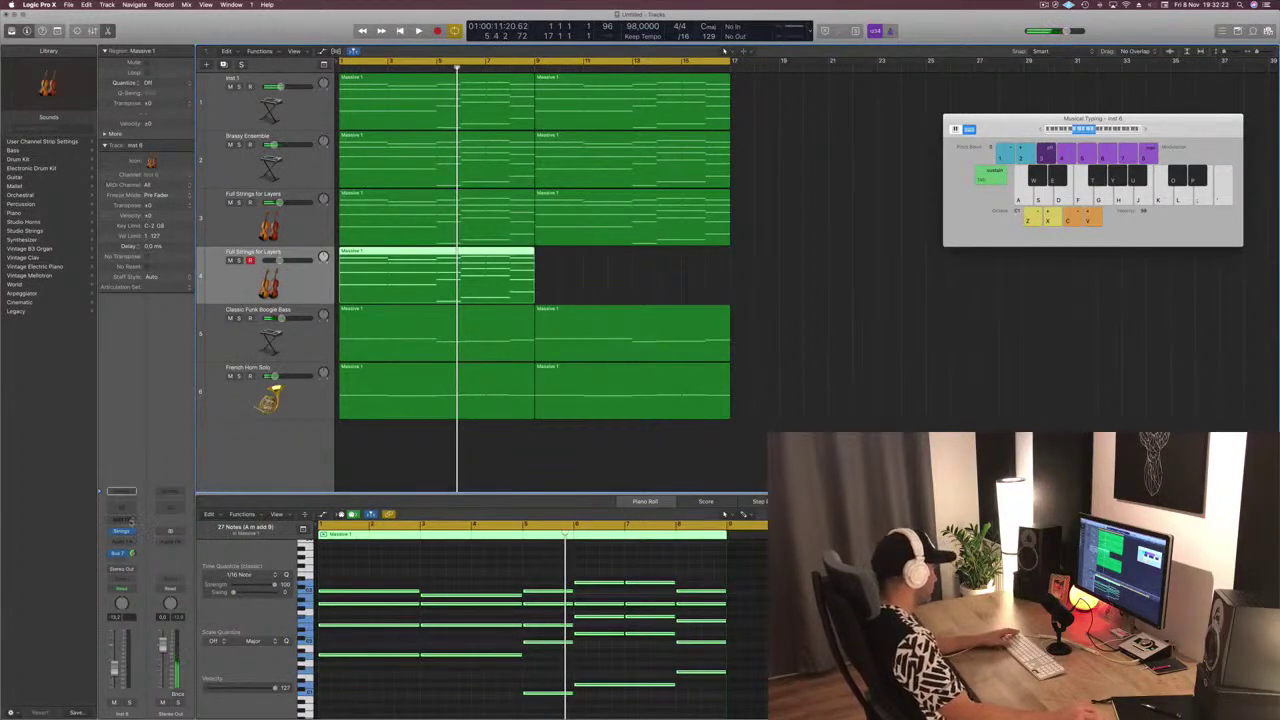
Insert an Arpeggiator on the duplicated strings track and raise its volume to about -3.5 dB during playback
click(130, 521)
click(127, 536)
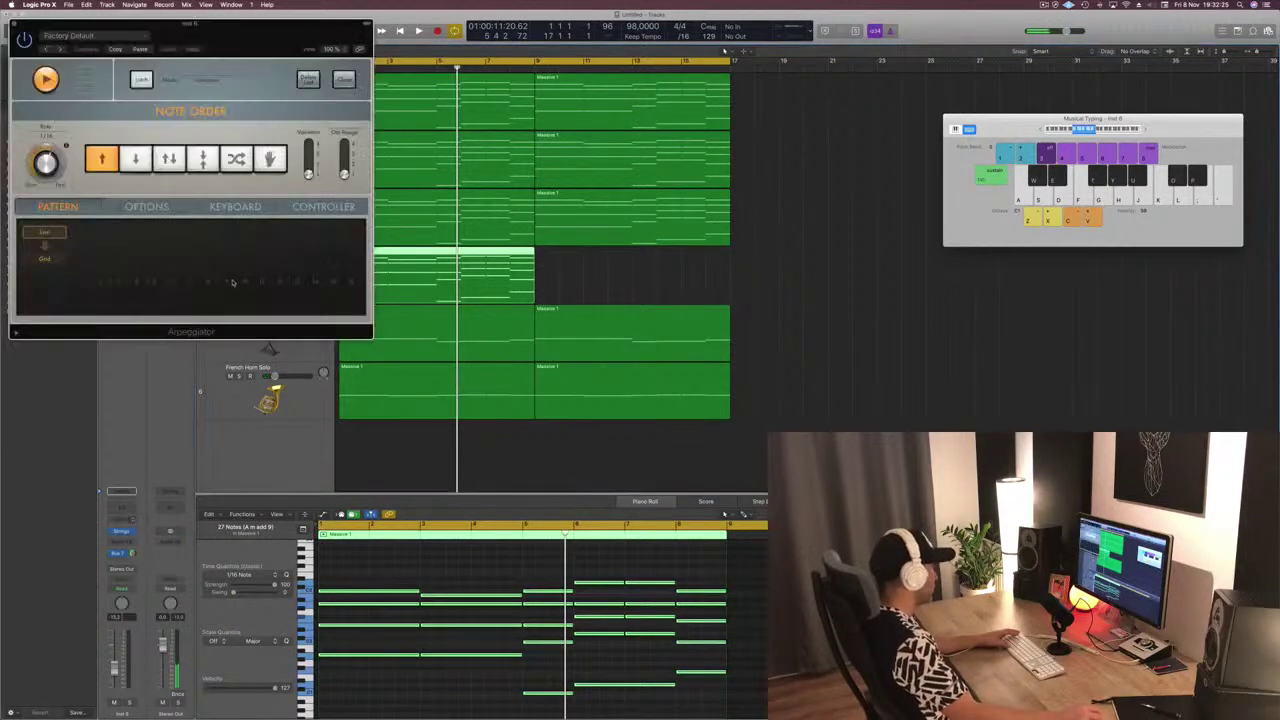
key(Return)
key(space)
drag(247, 47, 959, 170)
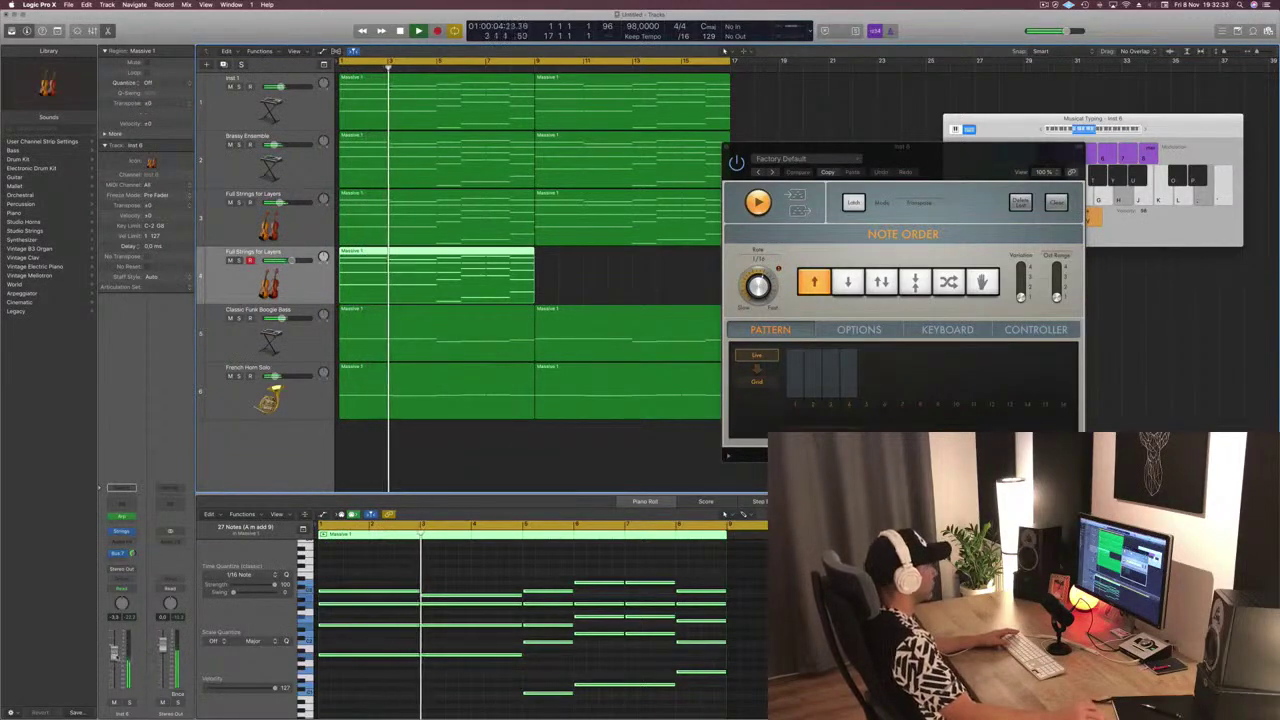
mouse_move(950, 159)
mouse_down()
mouse_move(785, 216)
mouse_move(940, 181)
mouse_up()
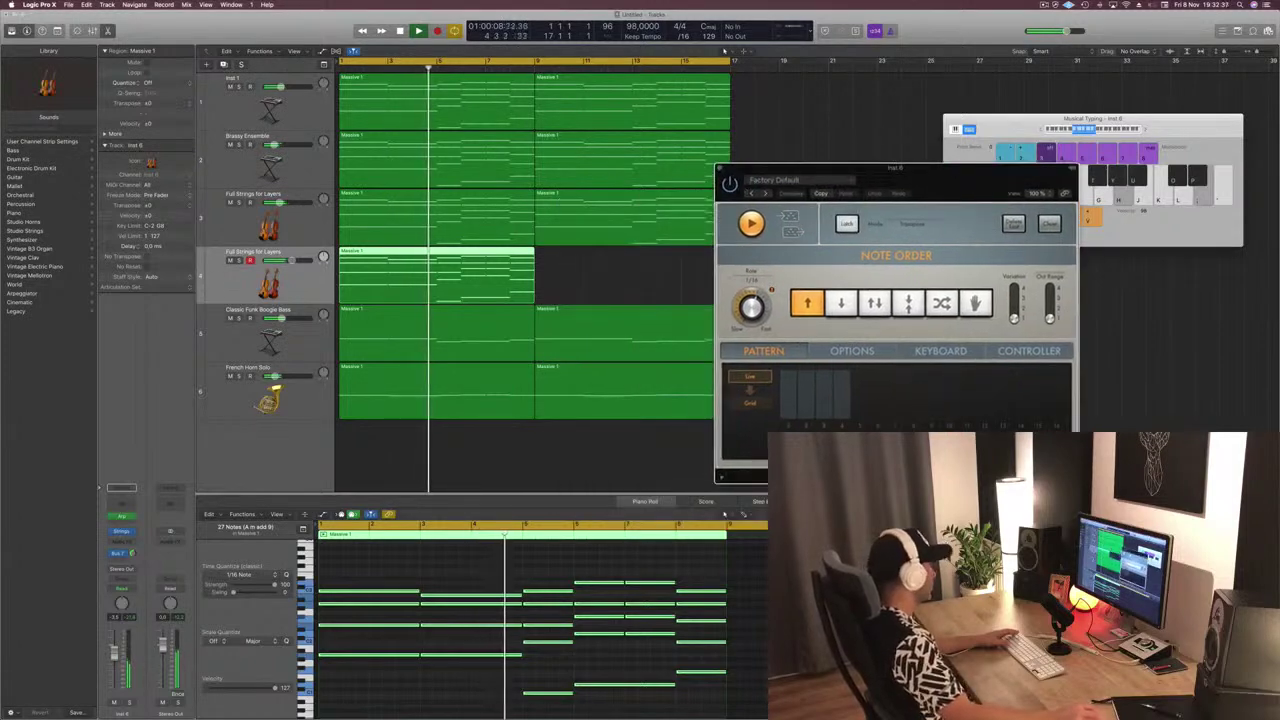
click(725, 50)
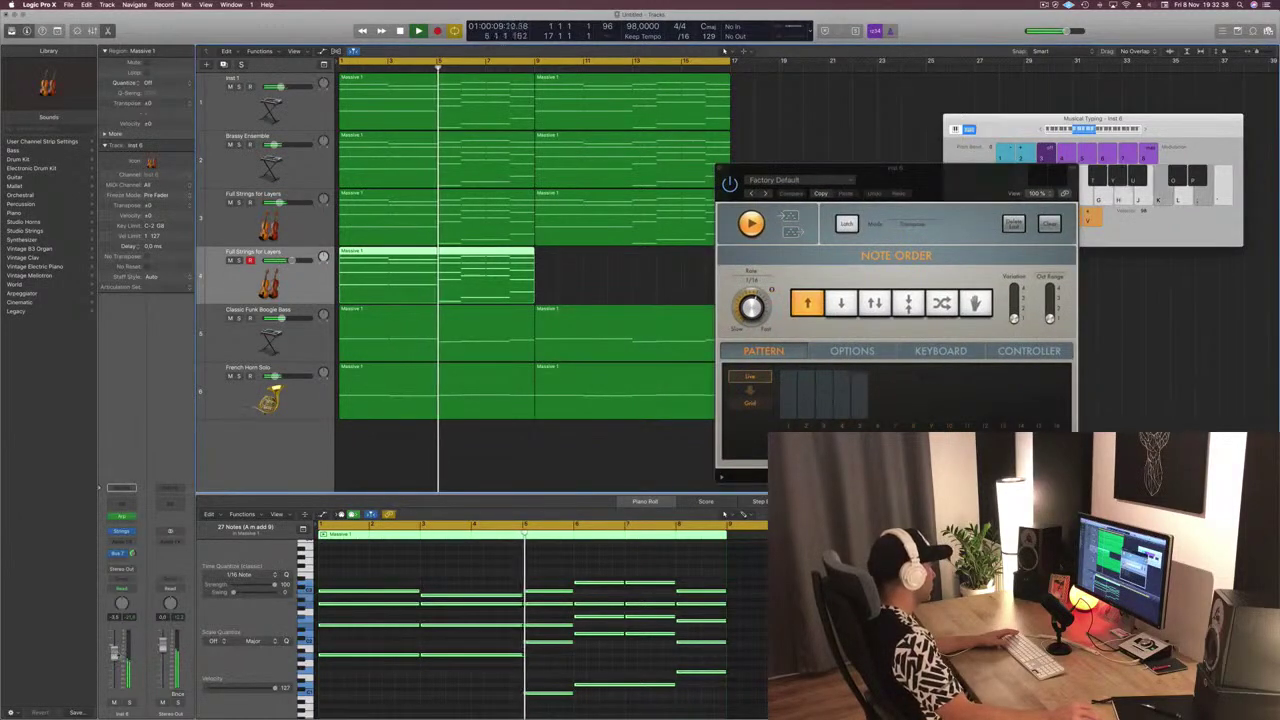
Open the duplicated track's Studio Strings instrument, try the Staccato articulation and set it to Pizzicato
click(122, 531)
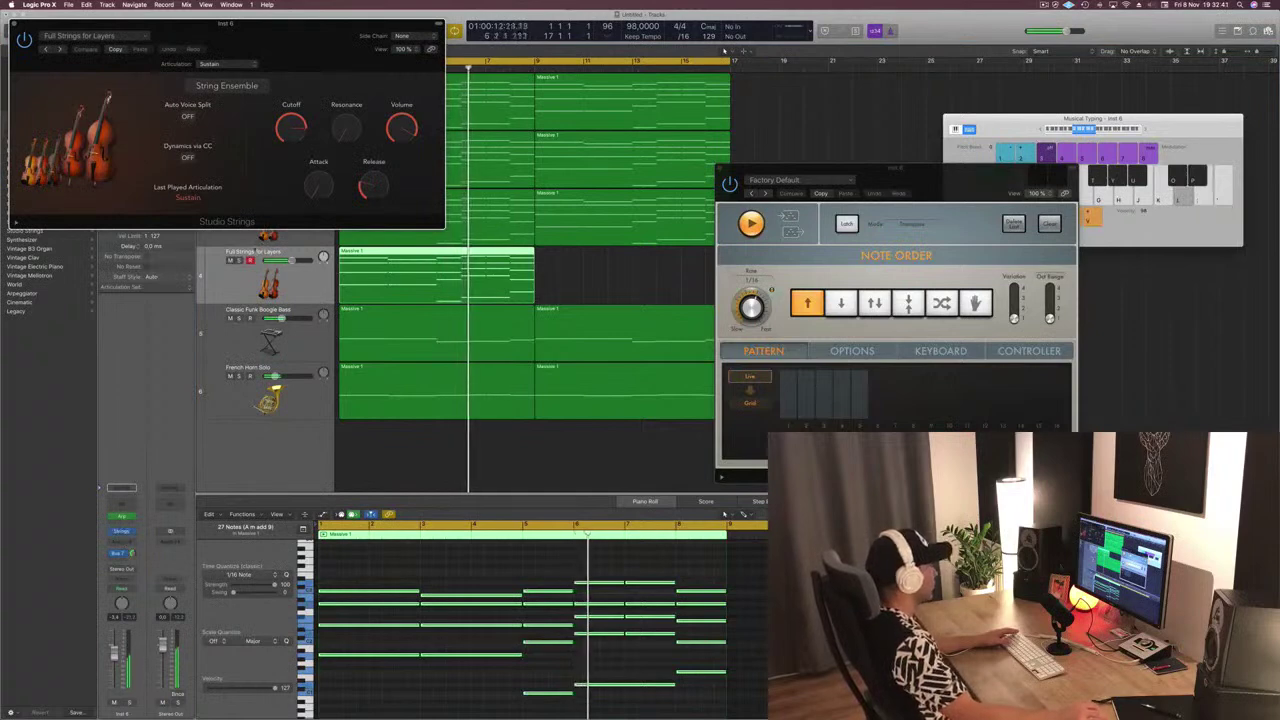
drag(286, 32, 778, 117)
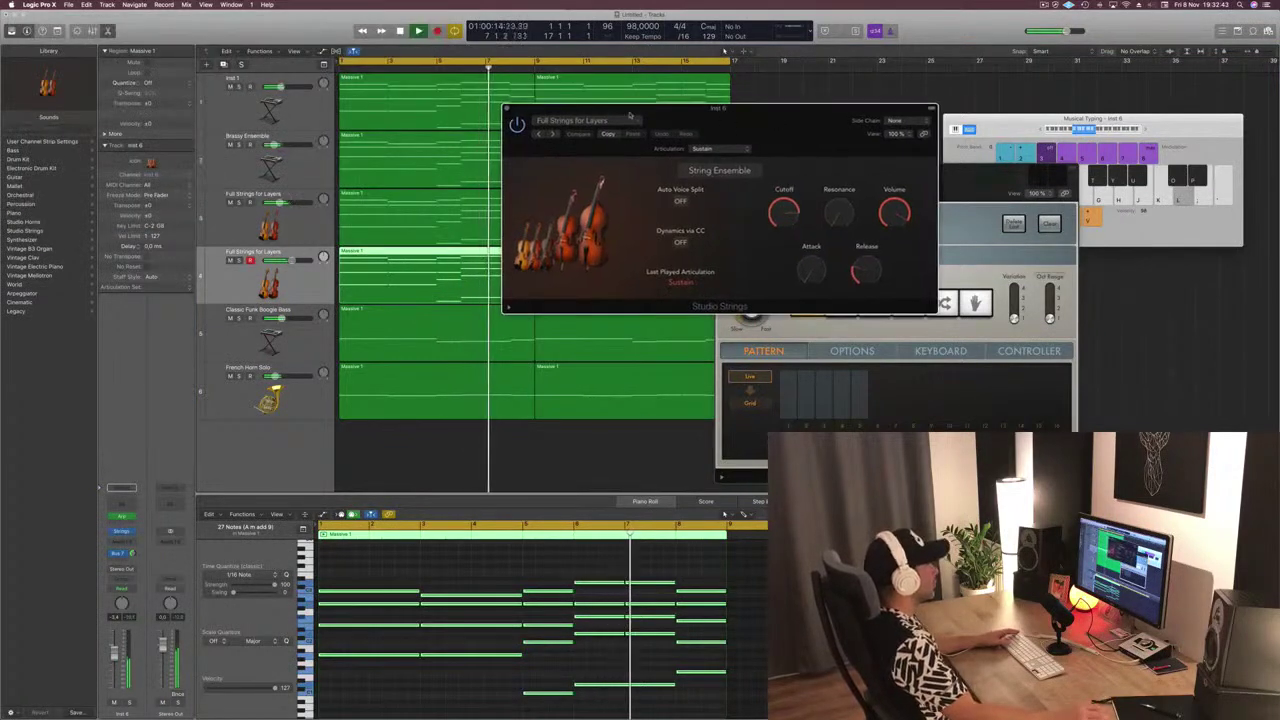
click(722, 107)
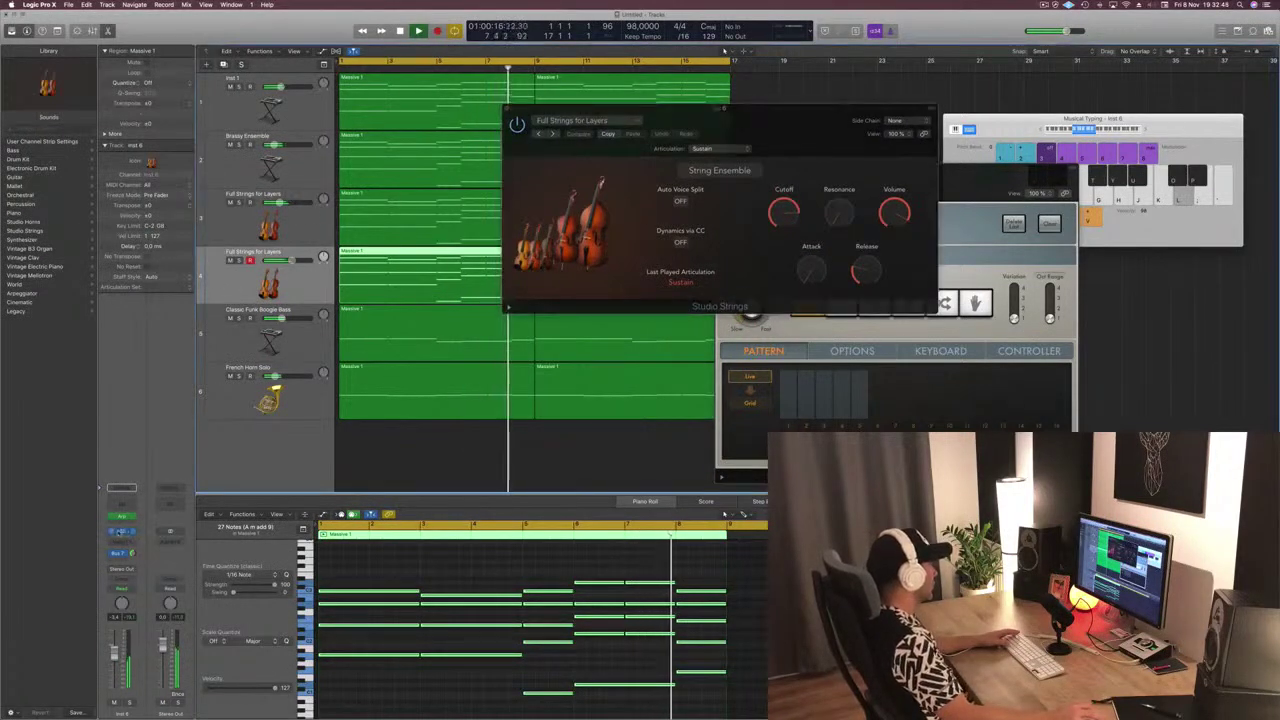
click(119, 532)
click(121, 532)
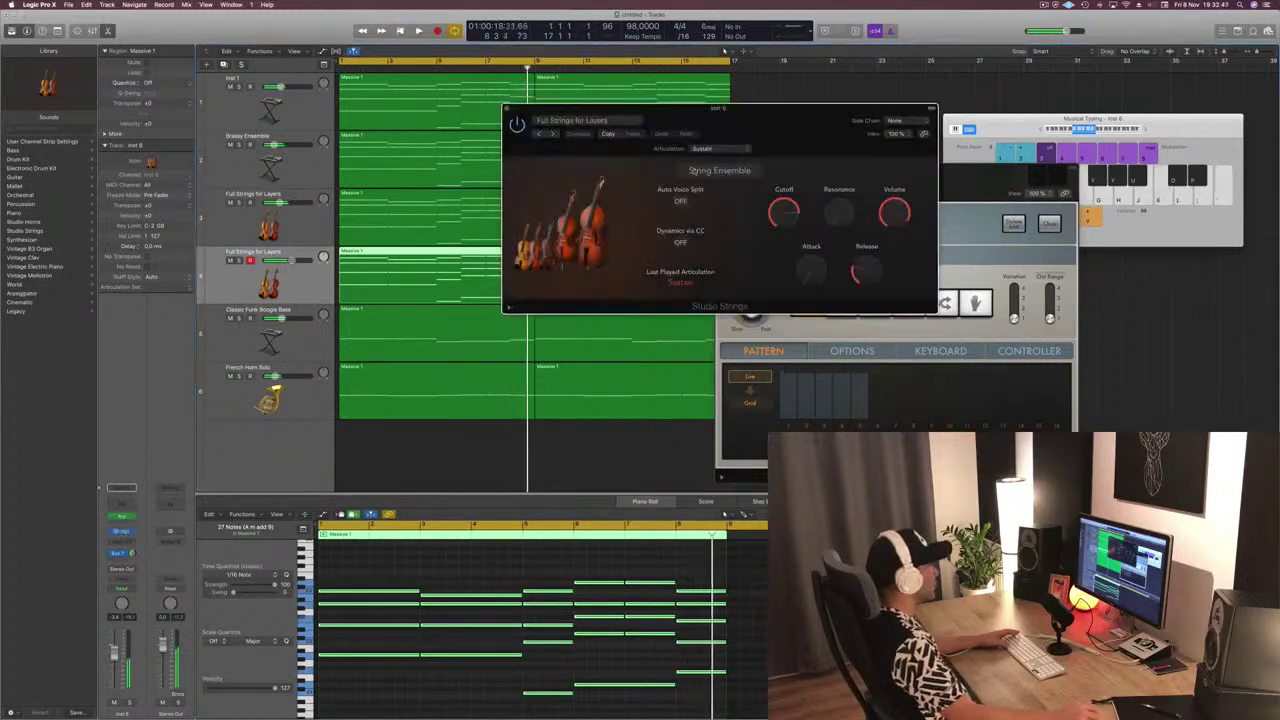
click(720, 148)
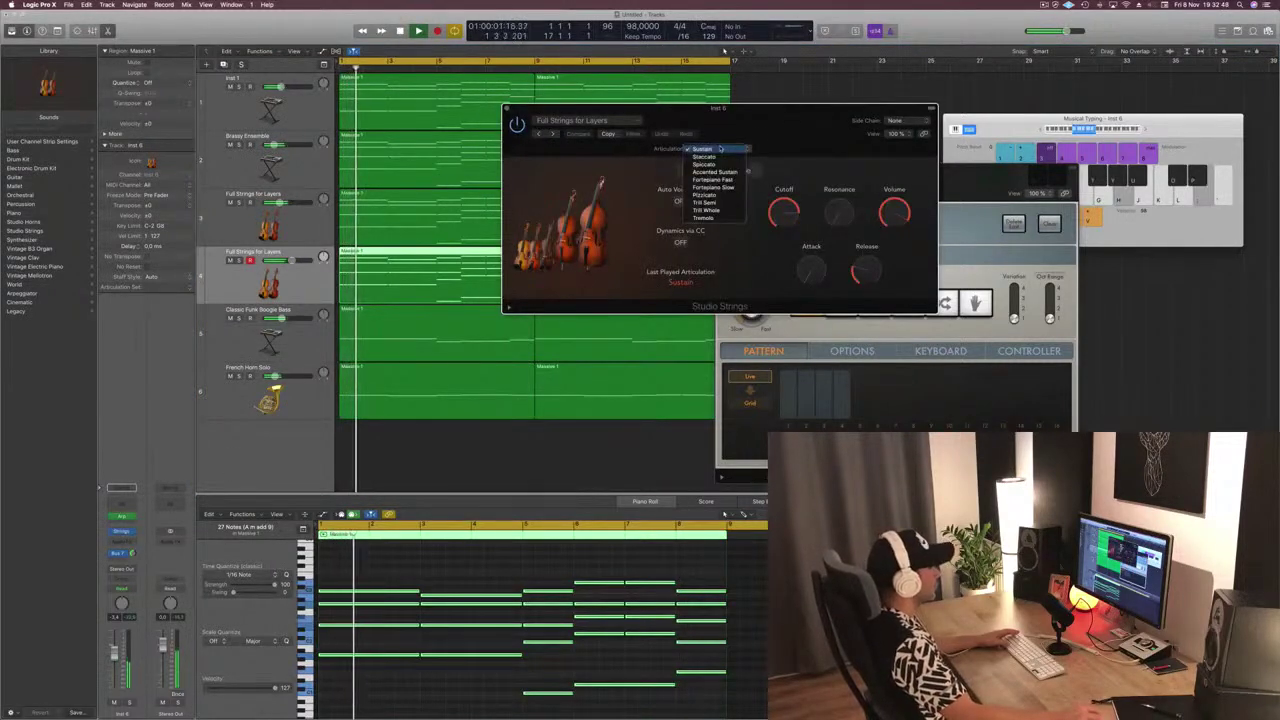
click(704, 157)
mouse_move(762, 115)
mouse_down()
mouse_move(860, 141)
mouse_move(773, 129)
mouse_up()
click(736, 163)
click(782, 172)
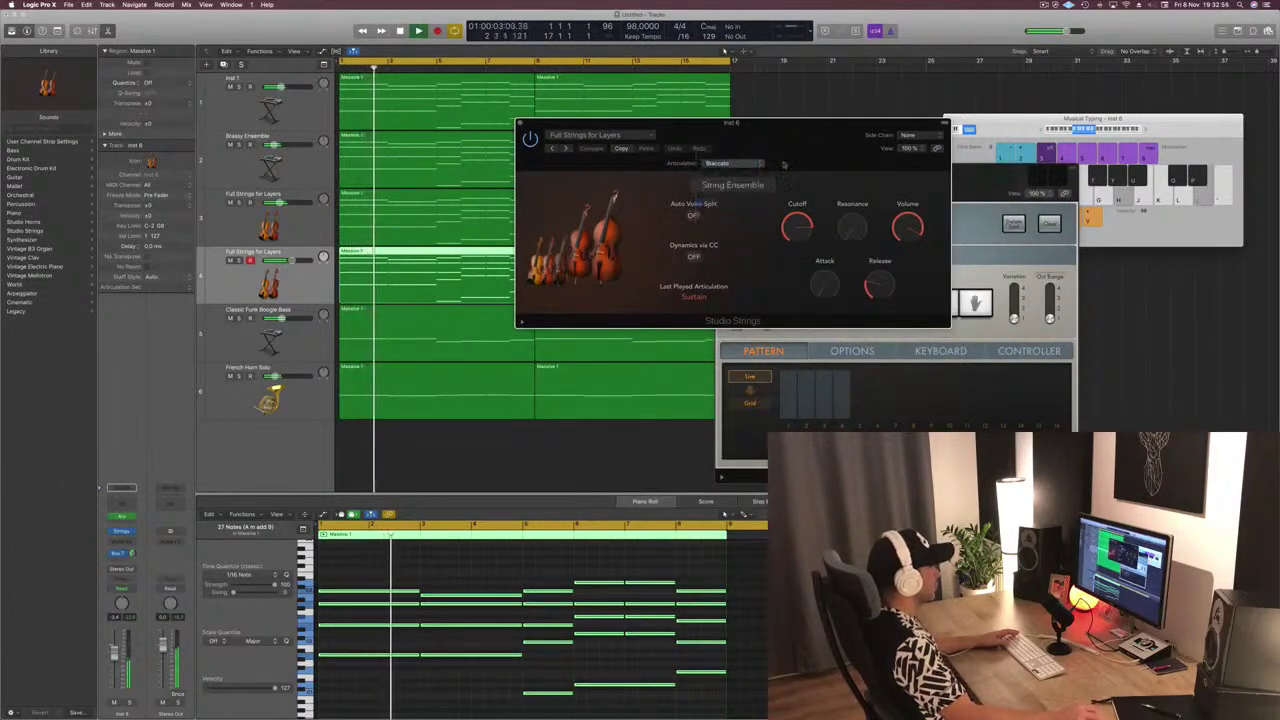
drag(805, 141, 788, 140)
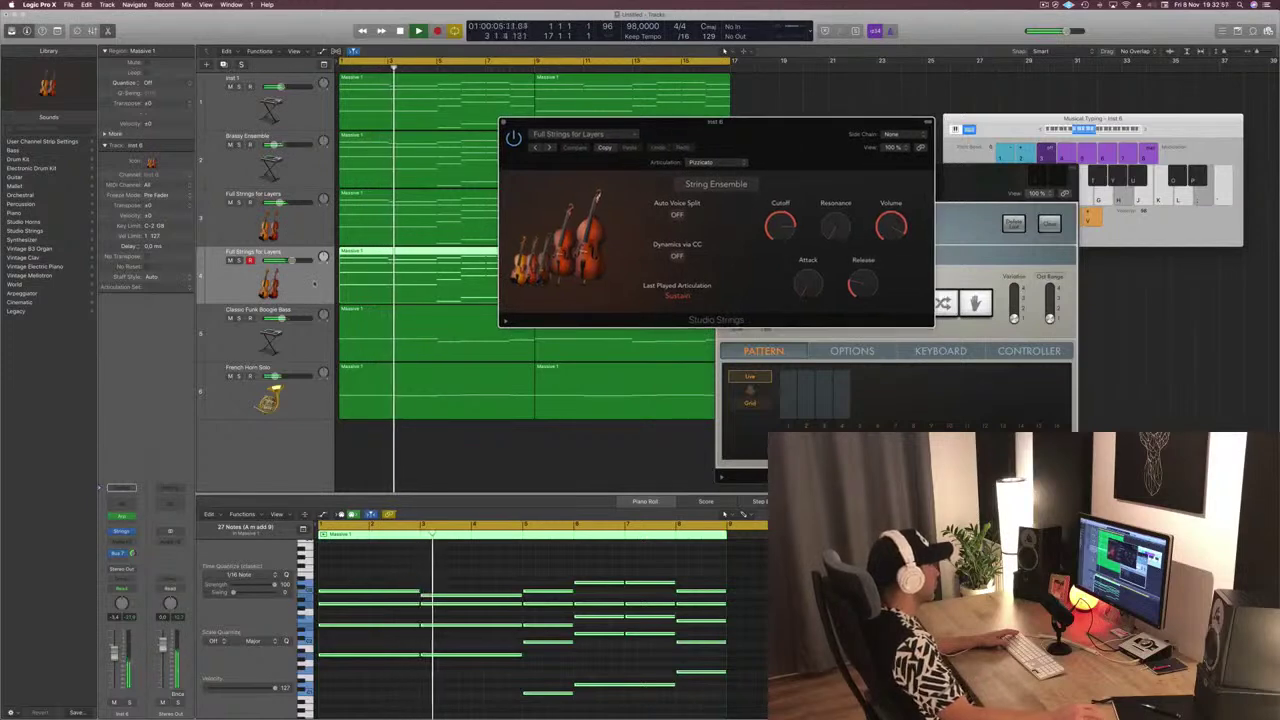
Audition the Reverse Strings and Soft String Pad presets on the arpeggiated strings track, soloed and within the mix
click(240, 260)
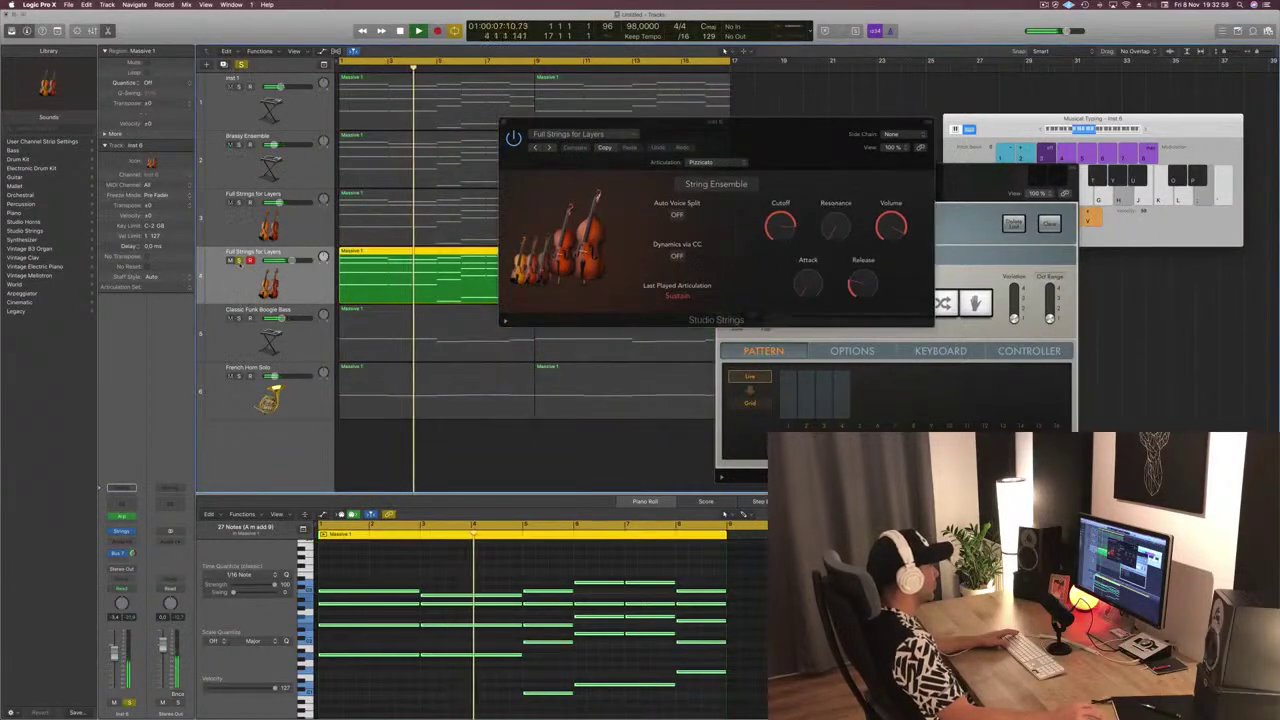
click(572, 134)
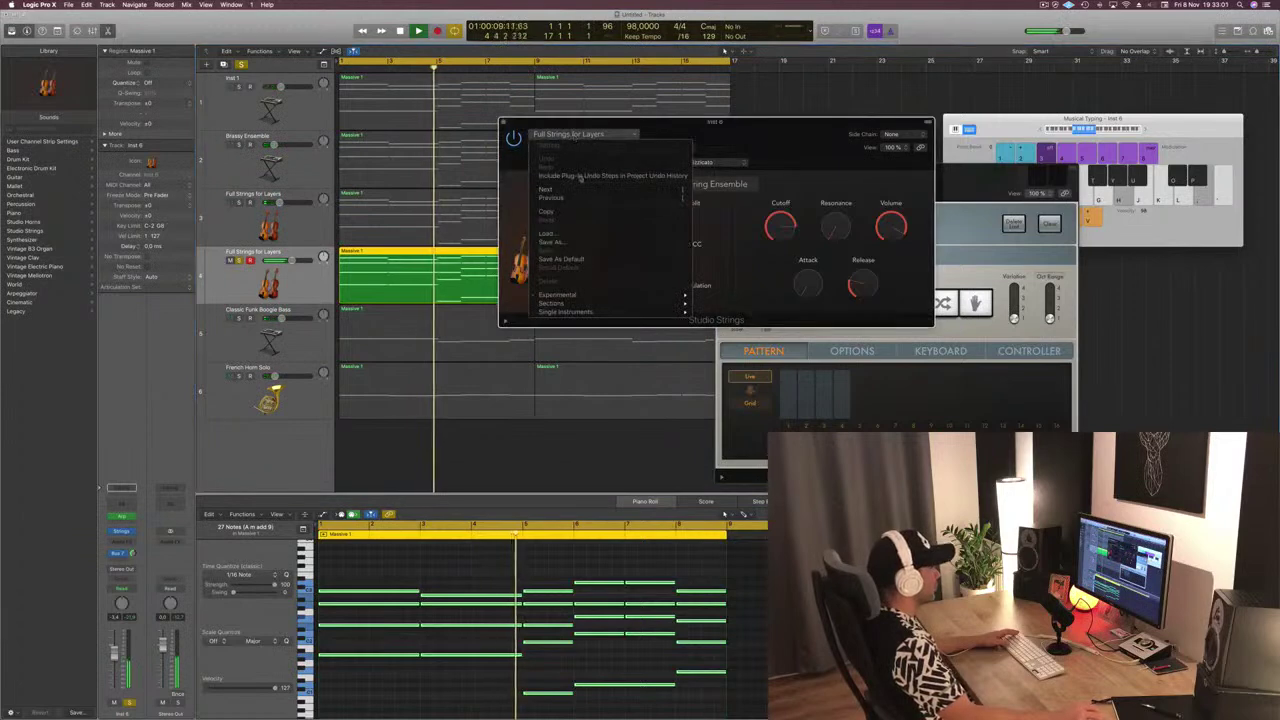
mouse_move(603, 306)
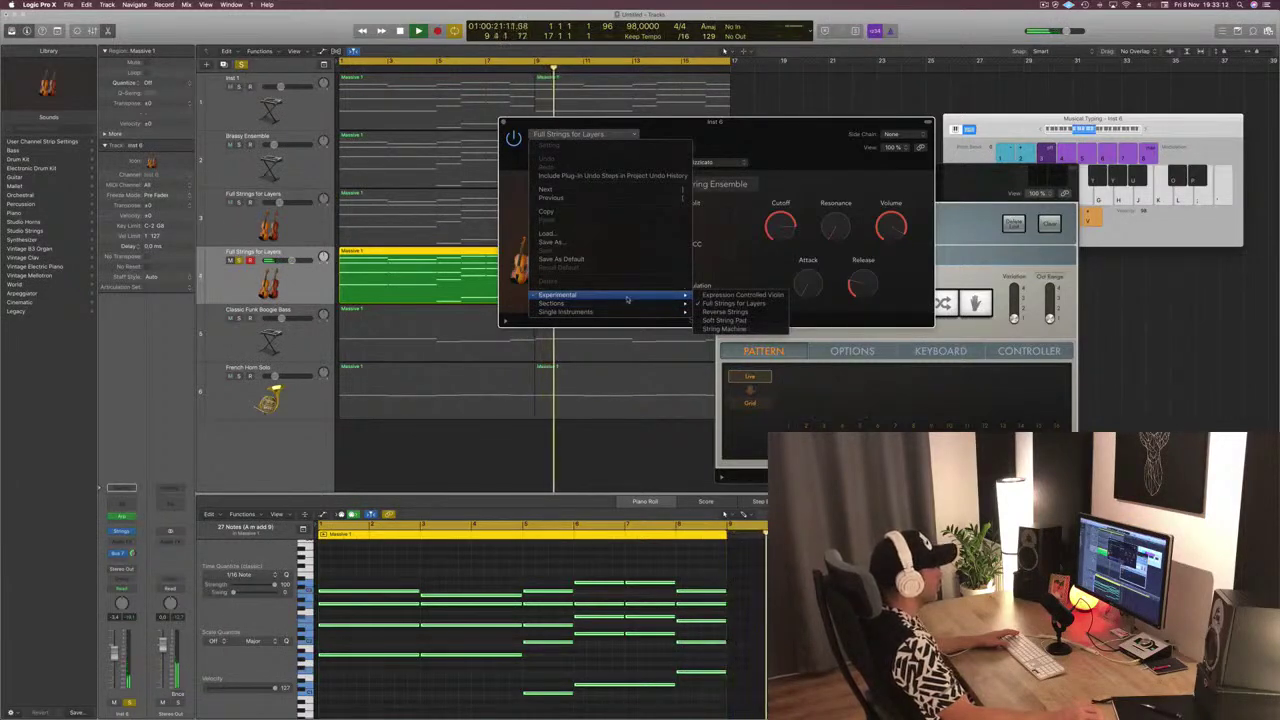
click(731, 312)
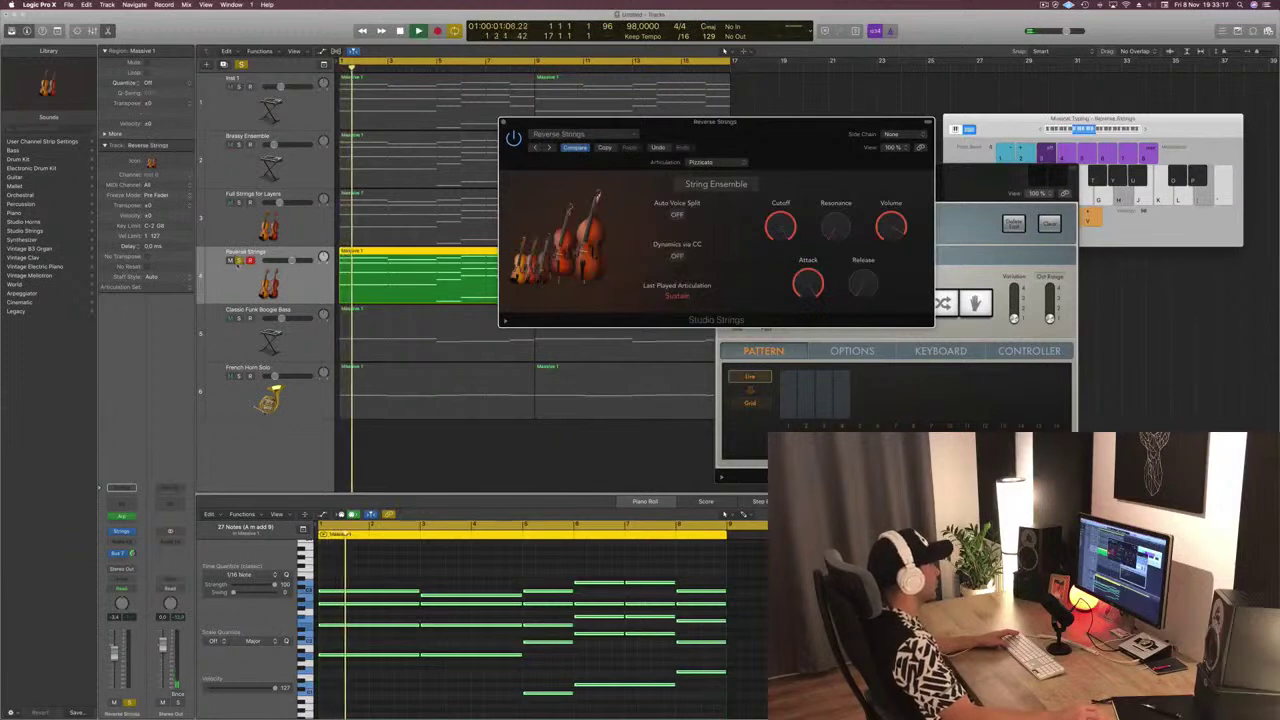
key(super+a)
click(549, 147)
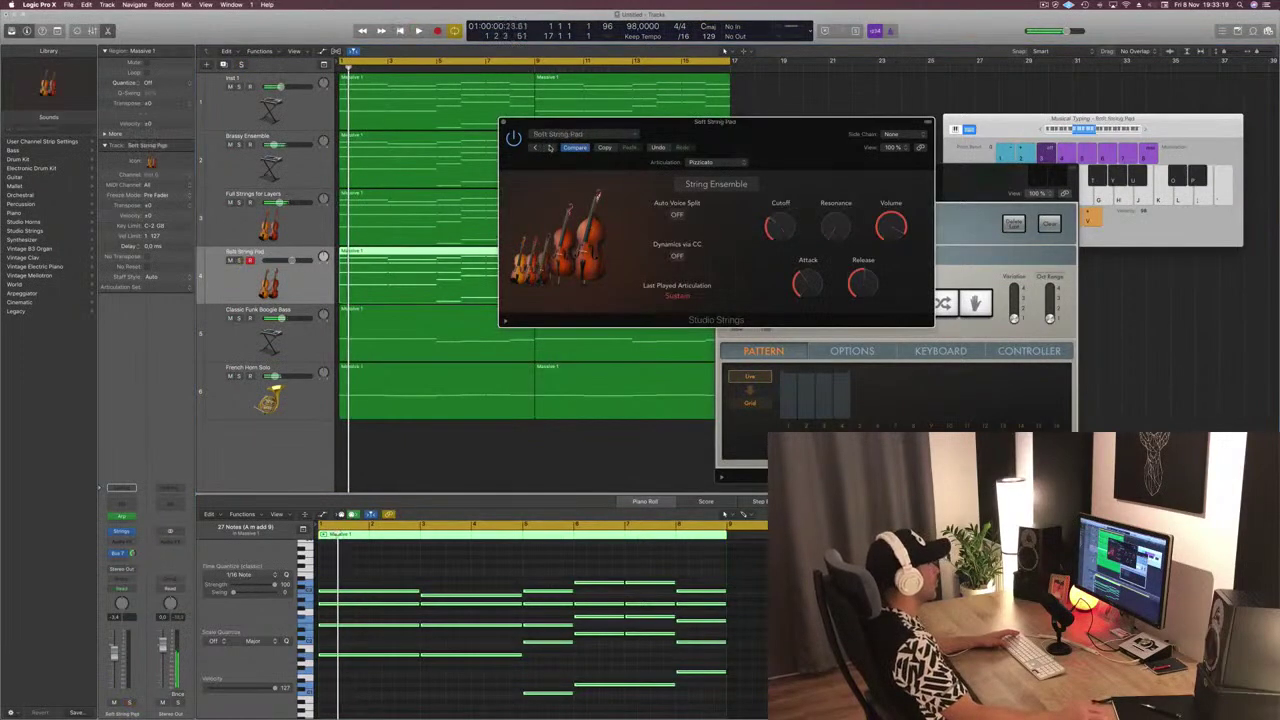
Load the Expression Controlled Violin preset in Studio Strings and switch its instrument to Small Section
click(583, 134)
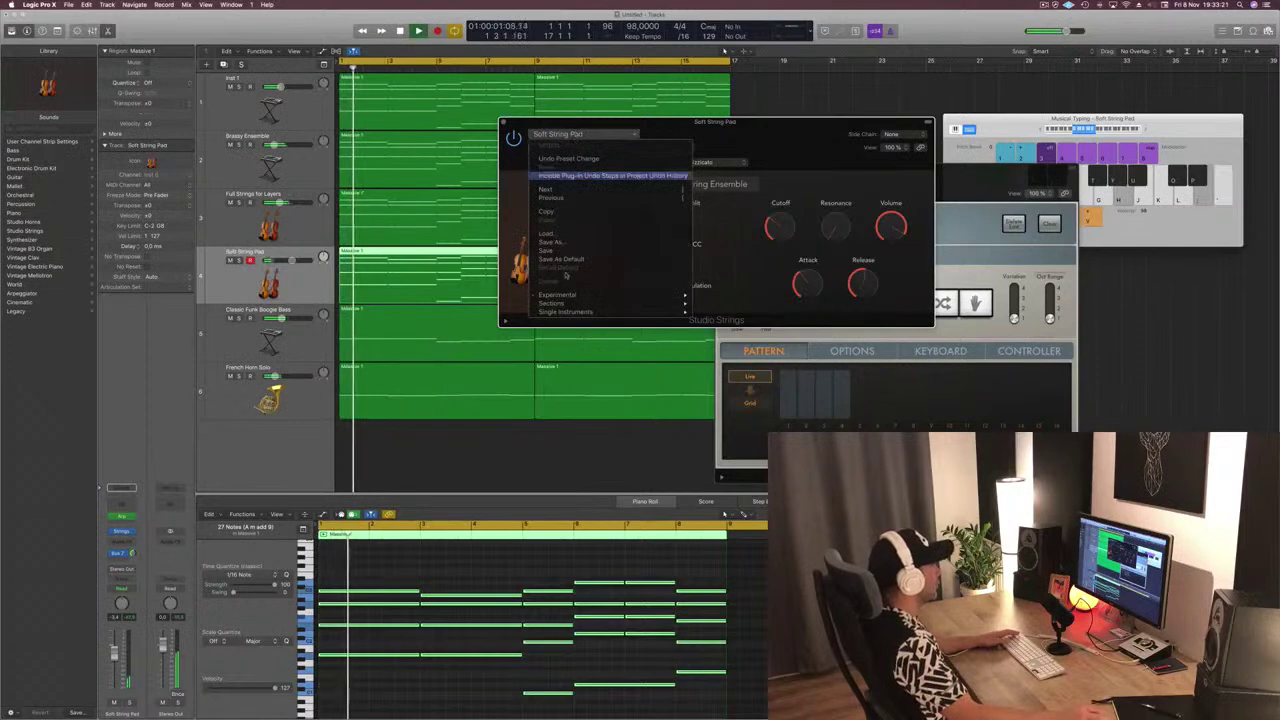
mouse_move(568, 296)
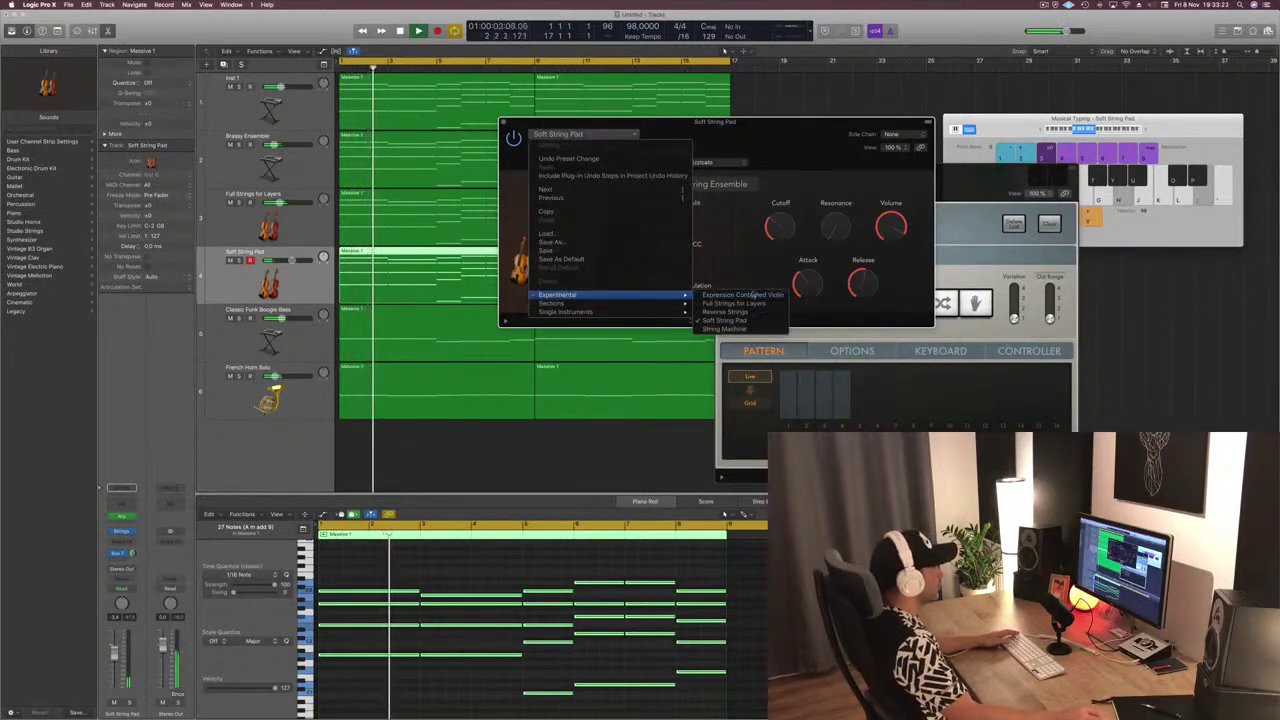
click(747, 295)
click(748, 186)
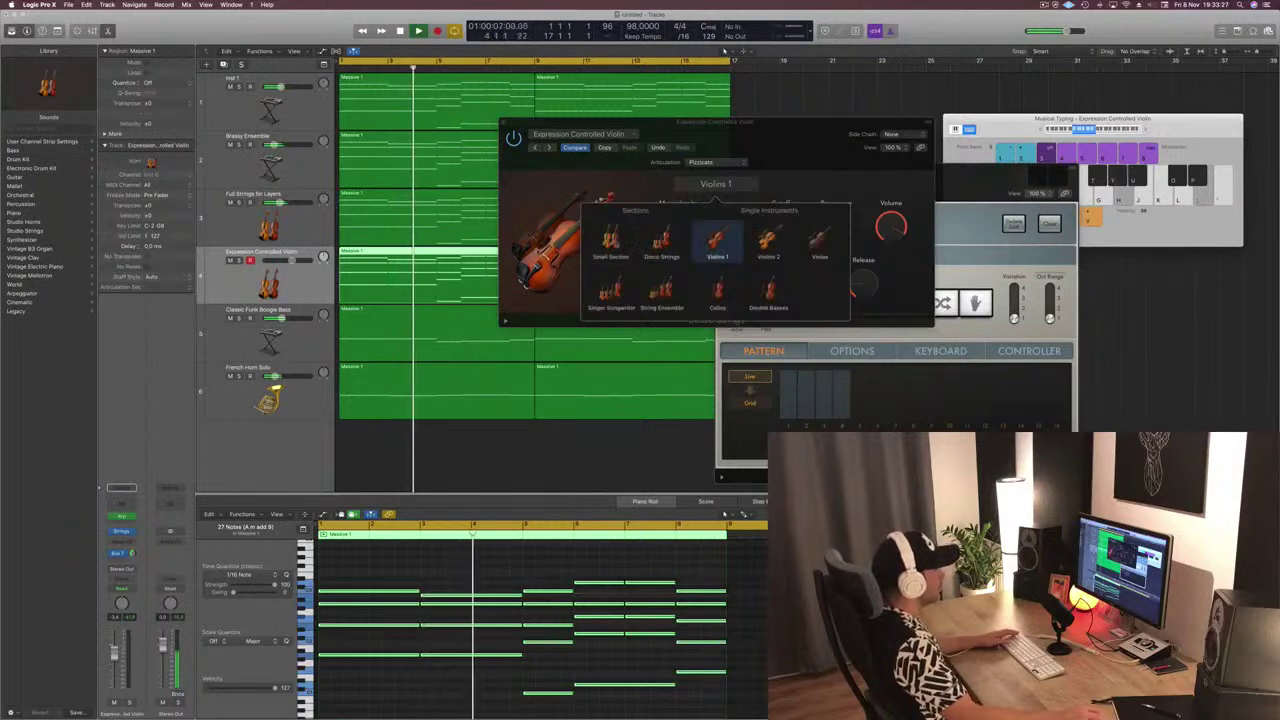
click(610, 240)
key(space)
click(617, 176)
key(space)
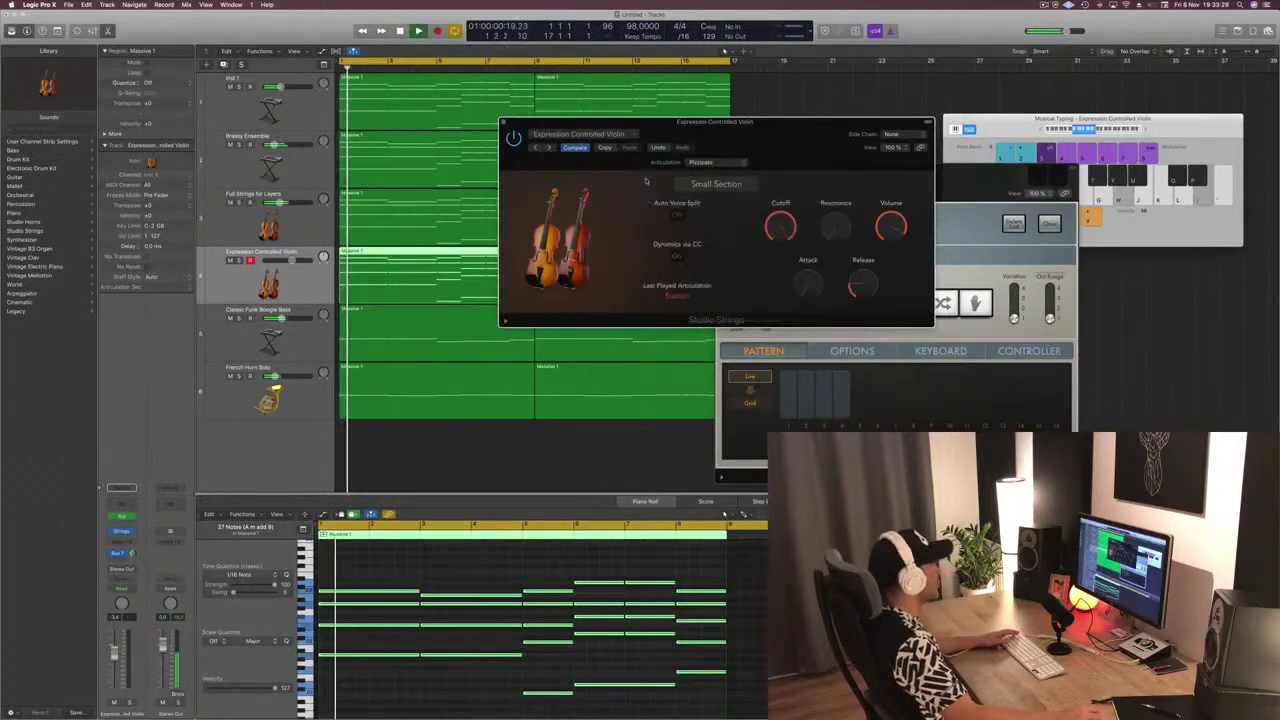
Solo the Expression Controlled Violin track and raise its volume to about 6 dB during playback
key(s)
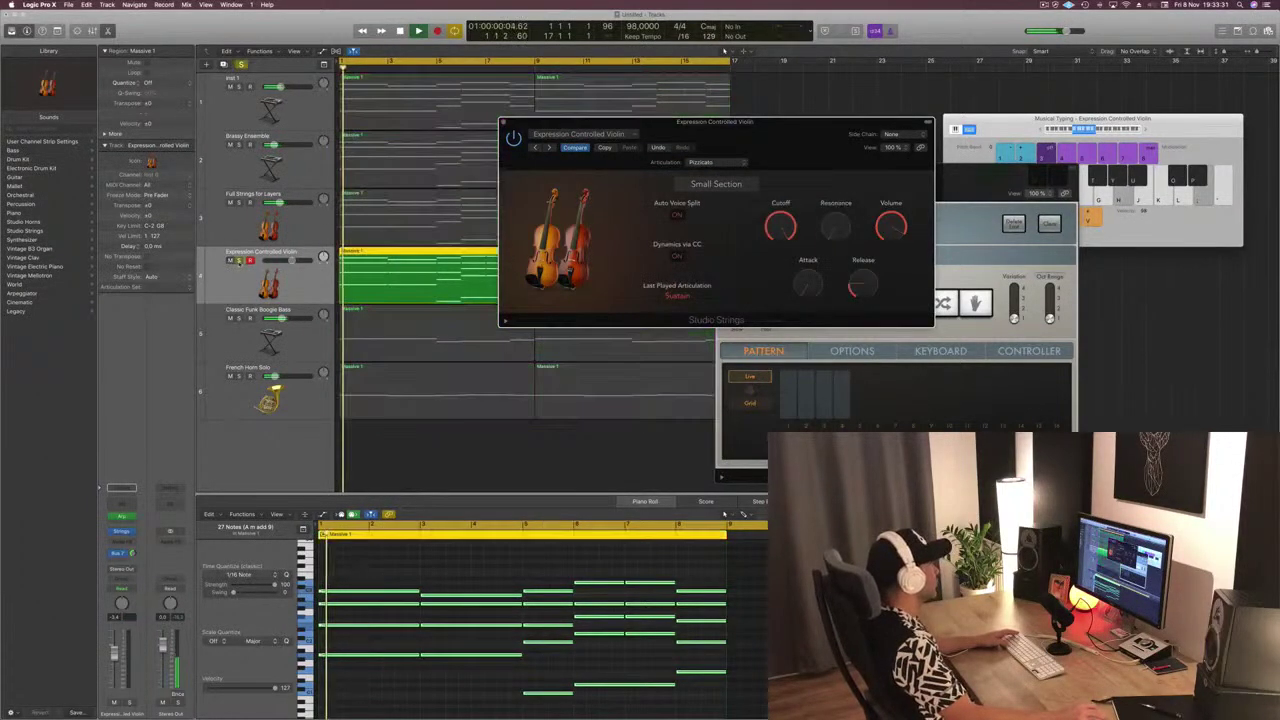
drag(565, 122, 515, 132)
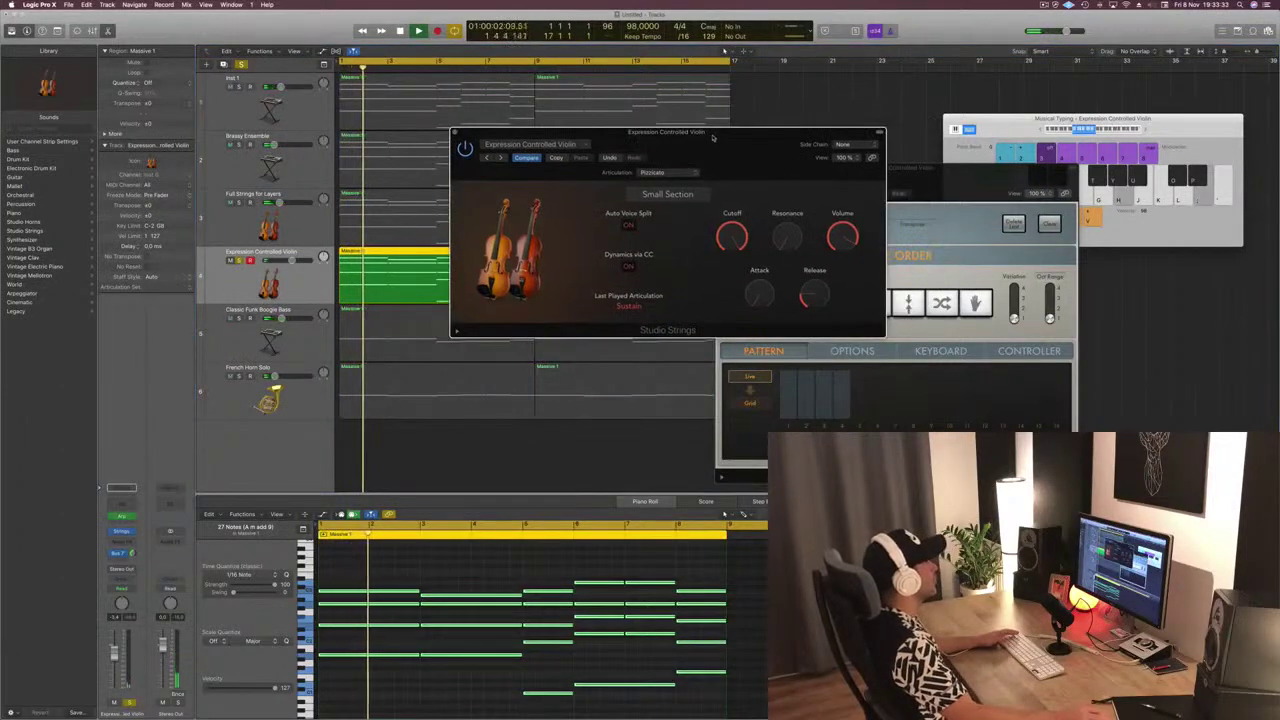
key(space)
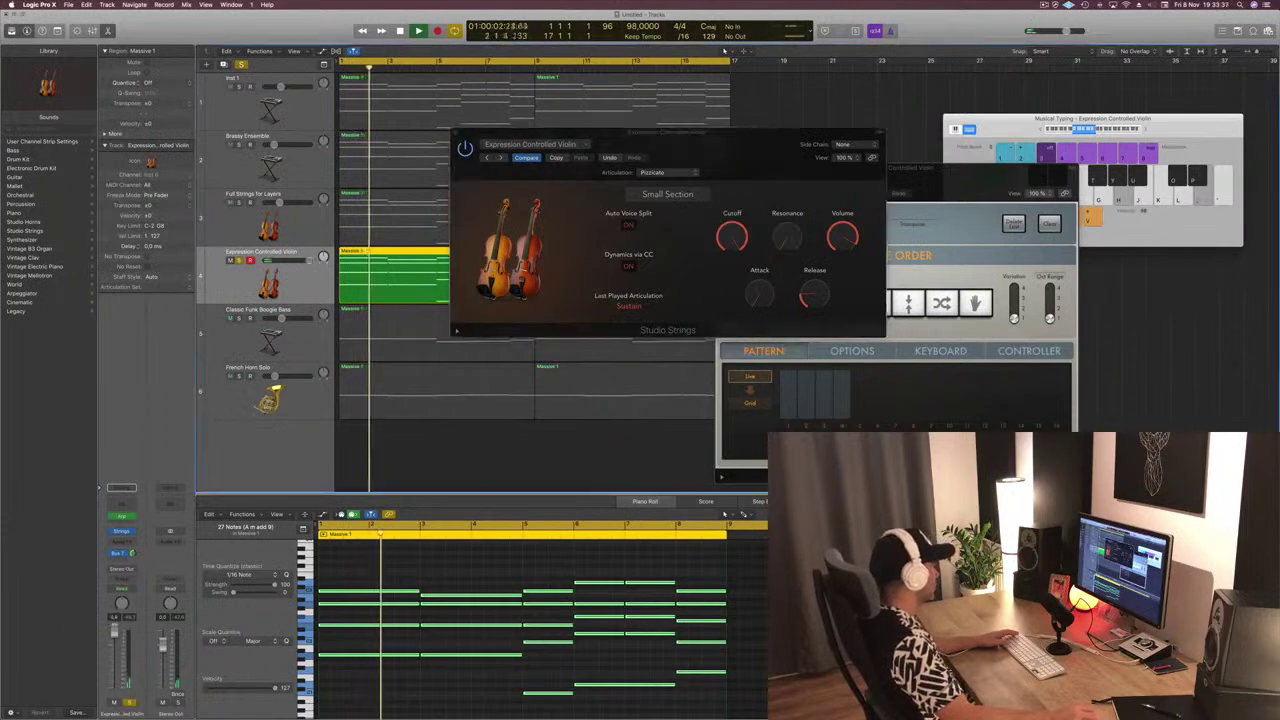
click(562, 314)
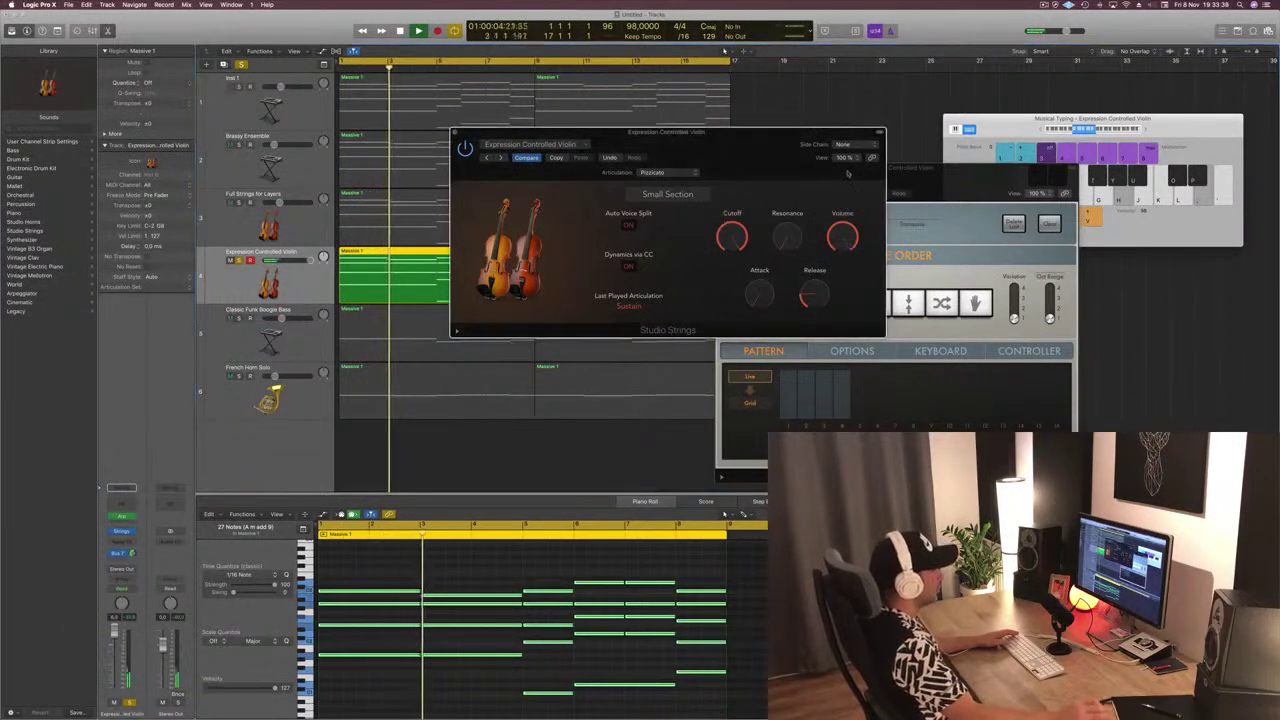
drag(720, 130, 853, 152)
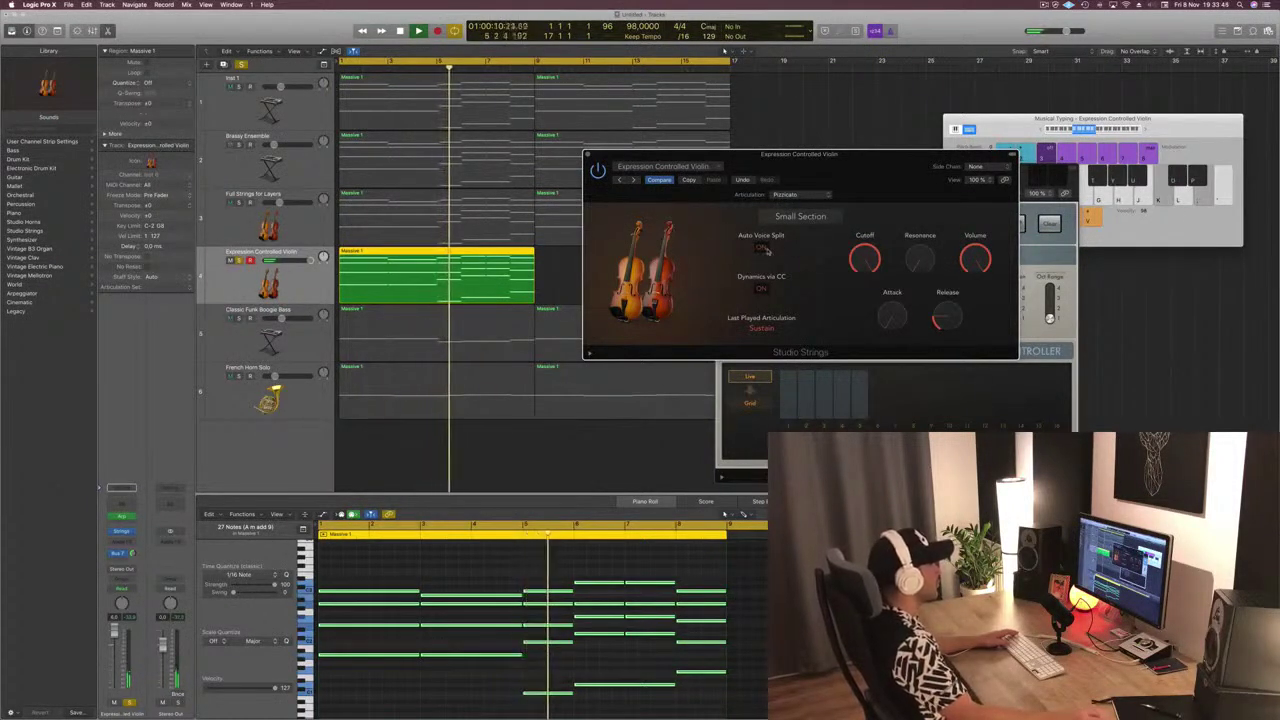
Replay the soloed violin part from the start, then unsolo it to hear the full mix
scroll(500, 682, up, 3)
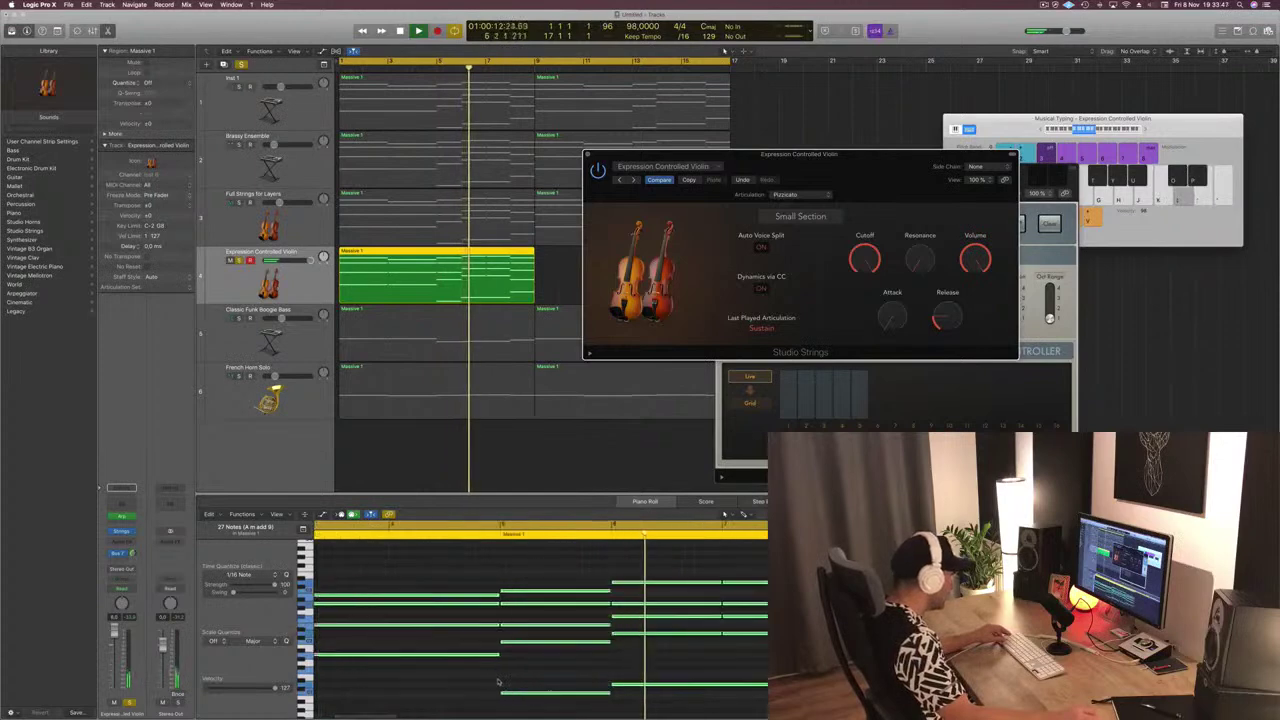
ctrl+alt+click(483, 681)
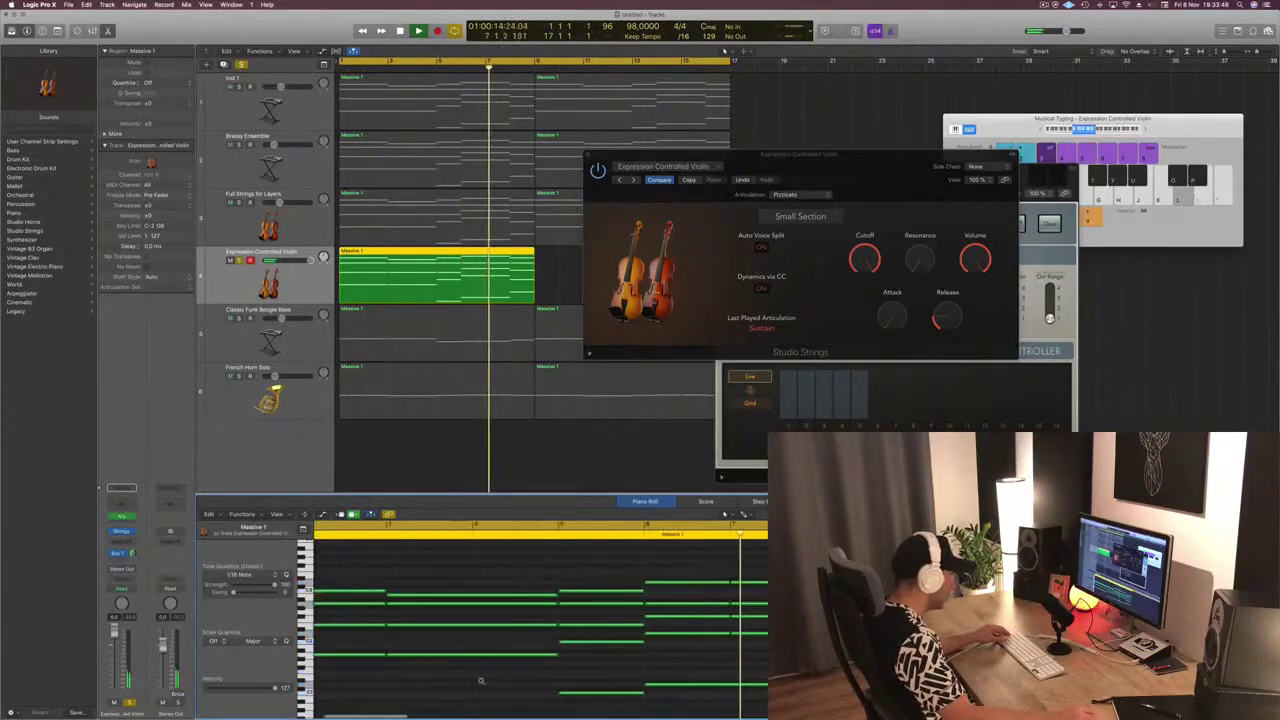
key(Return)
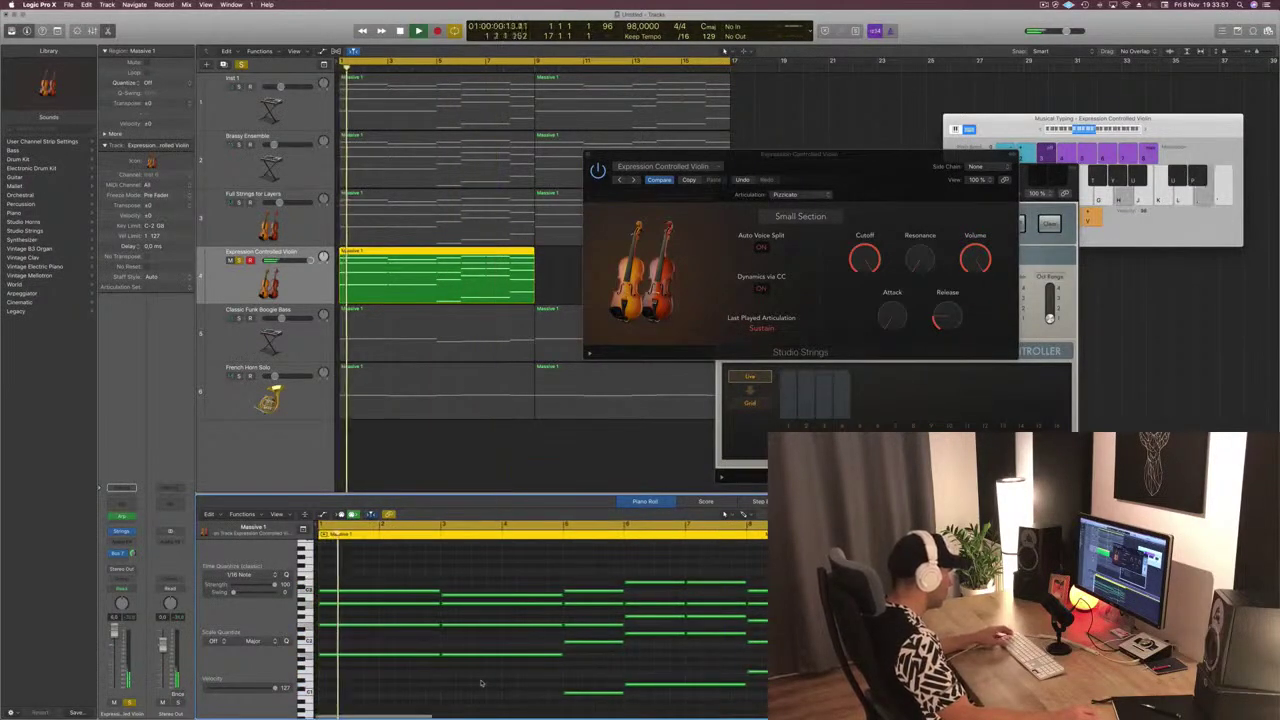
key(Return)
key(ctrl+s)
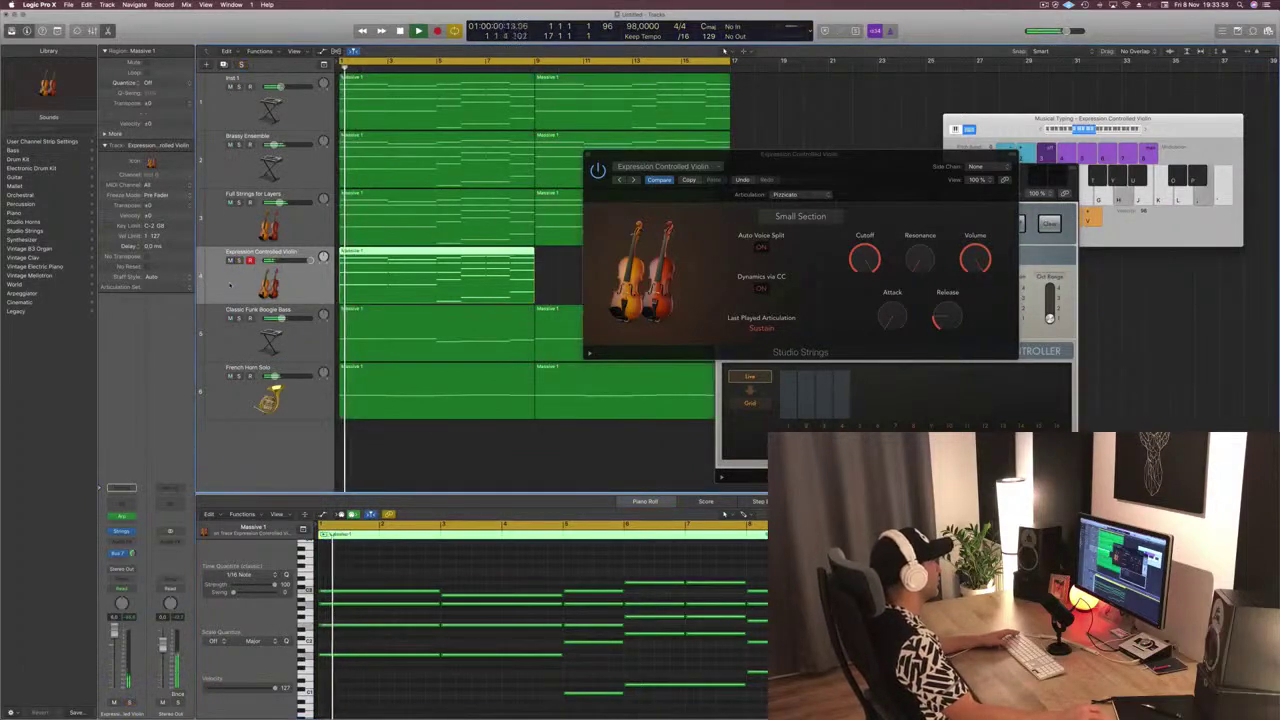
Add a Channel EQ to the Expression Controlled Violin track and raise its overall gain to +9.5 dB
key(Return)
double_click(123, 506)
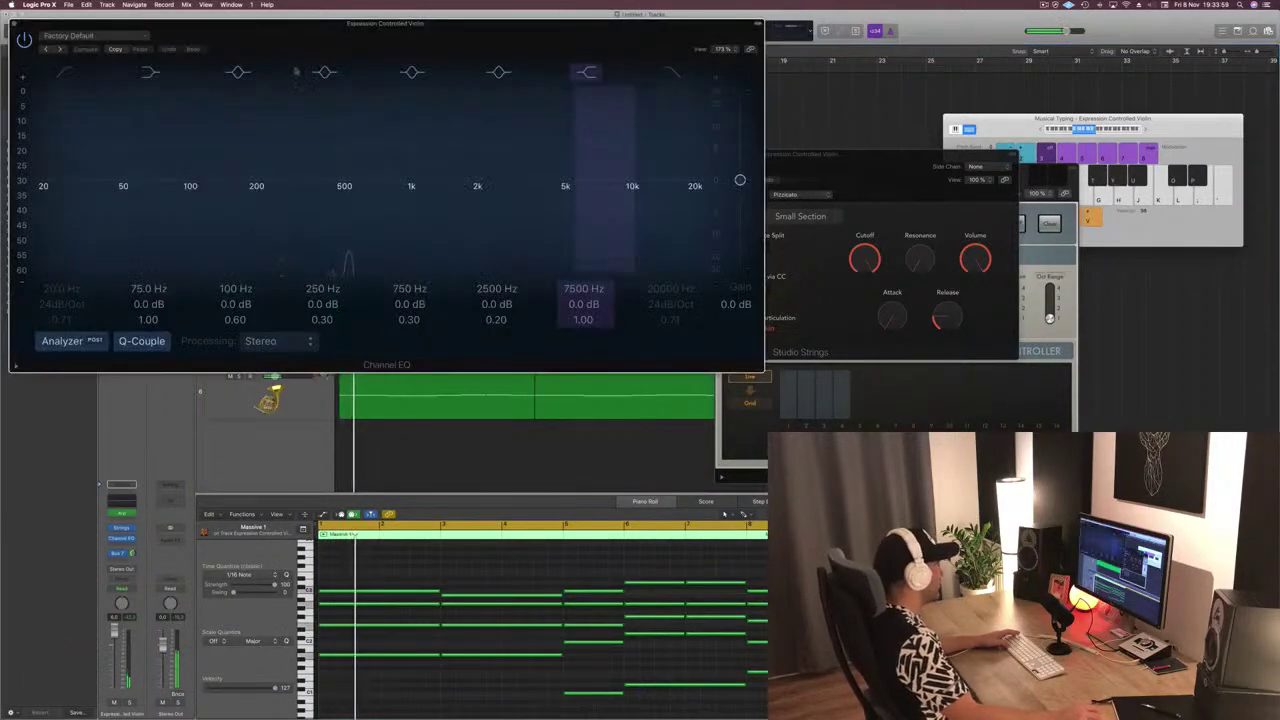
drag(740, 180, 740, 143)
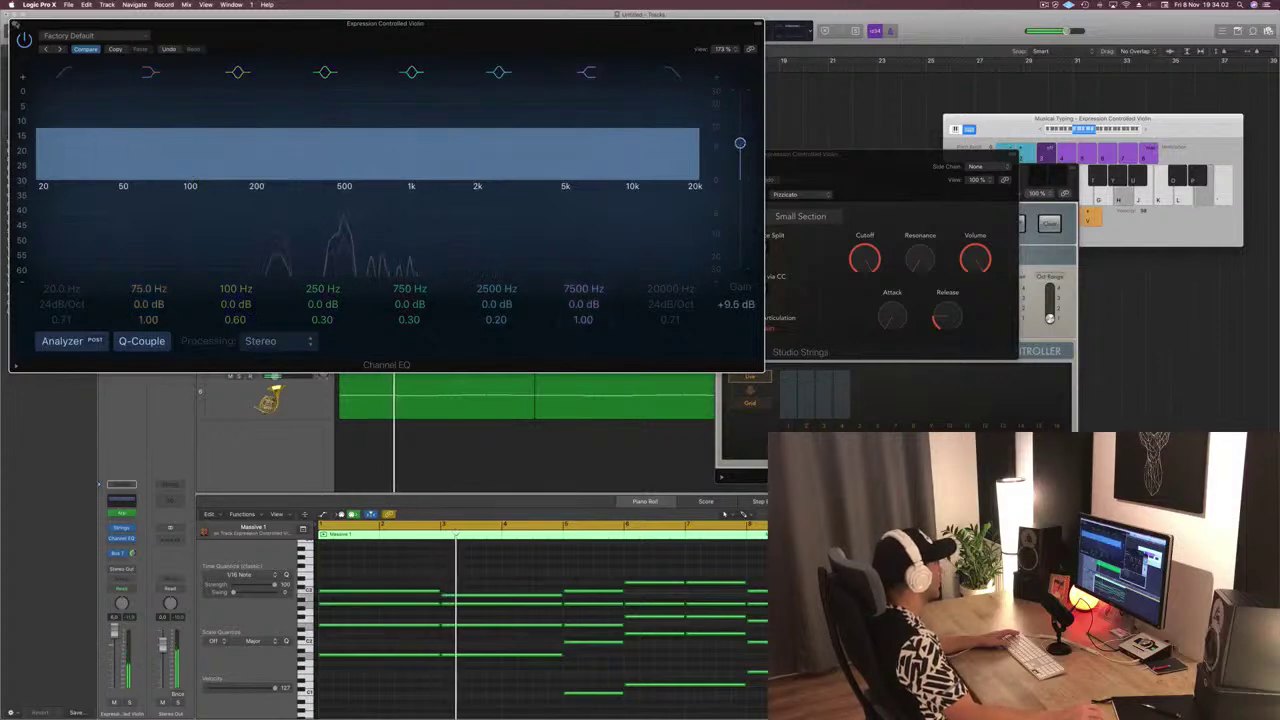
click(15, 24)
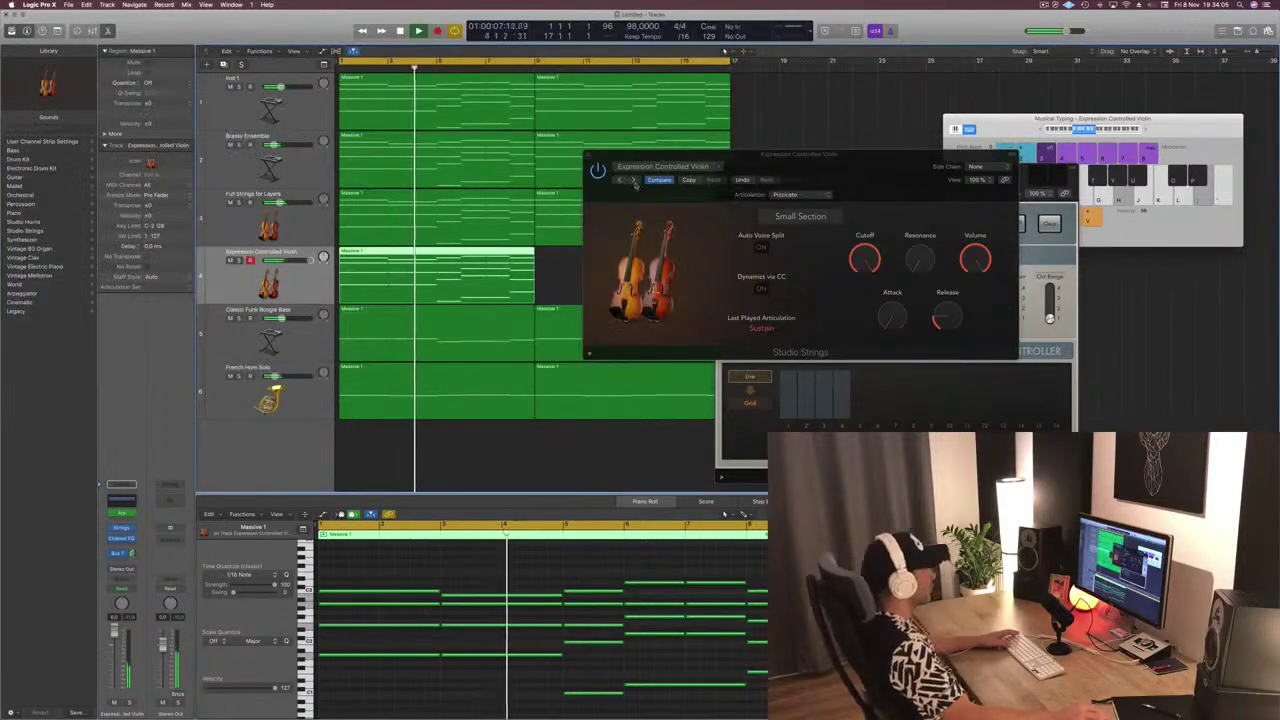
Switch Studio Strings to the Full Strings for Layers preset and lower the track's volume while playing from the start
click(633, 181)
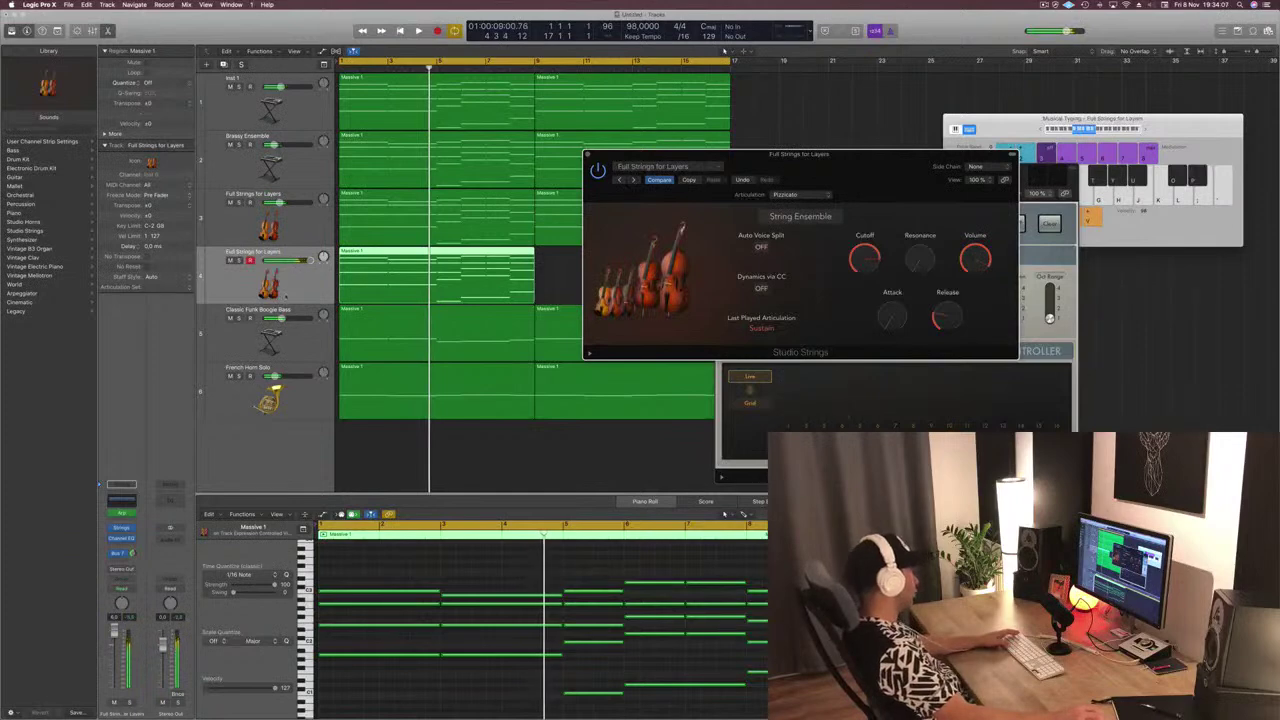
click(286, 297)
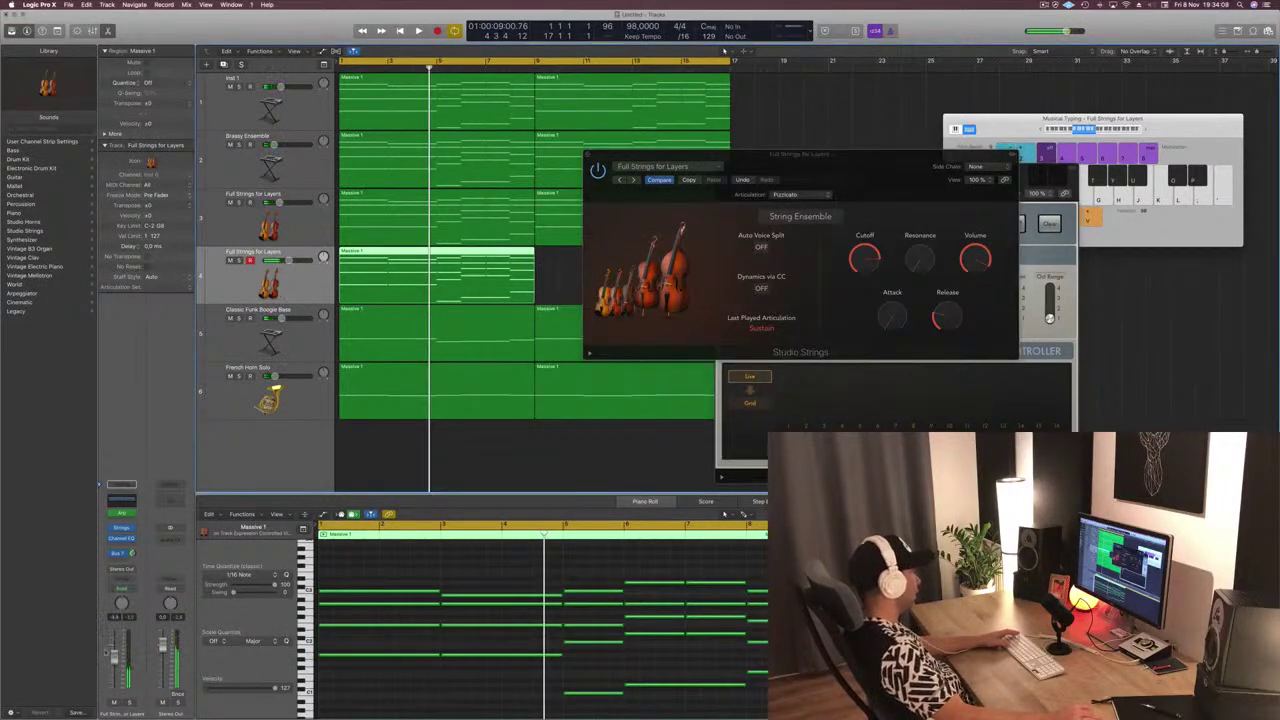
key(Return)
key(space)
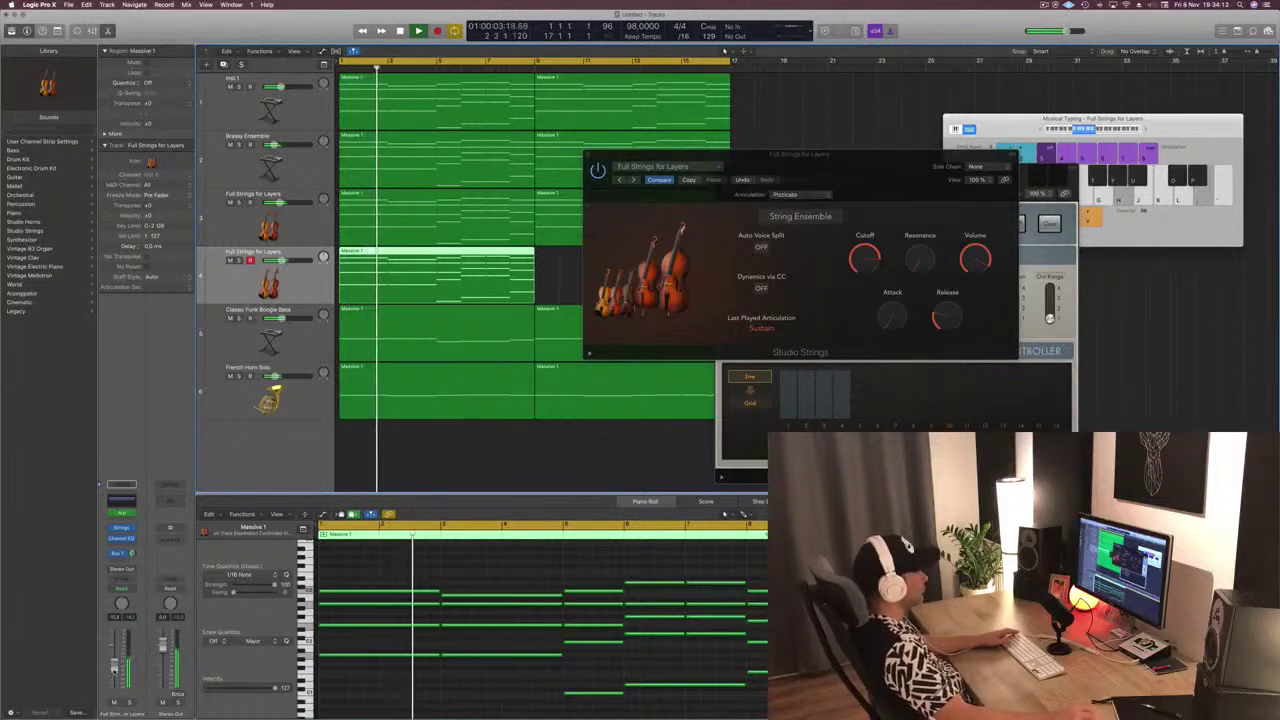
Clear the plug-in windows off the tracks and copy the arpeggiated strings region to bar 9
drag(677, 153, 490, 250)
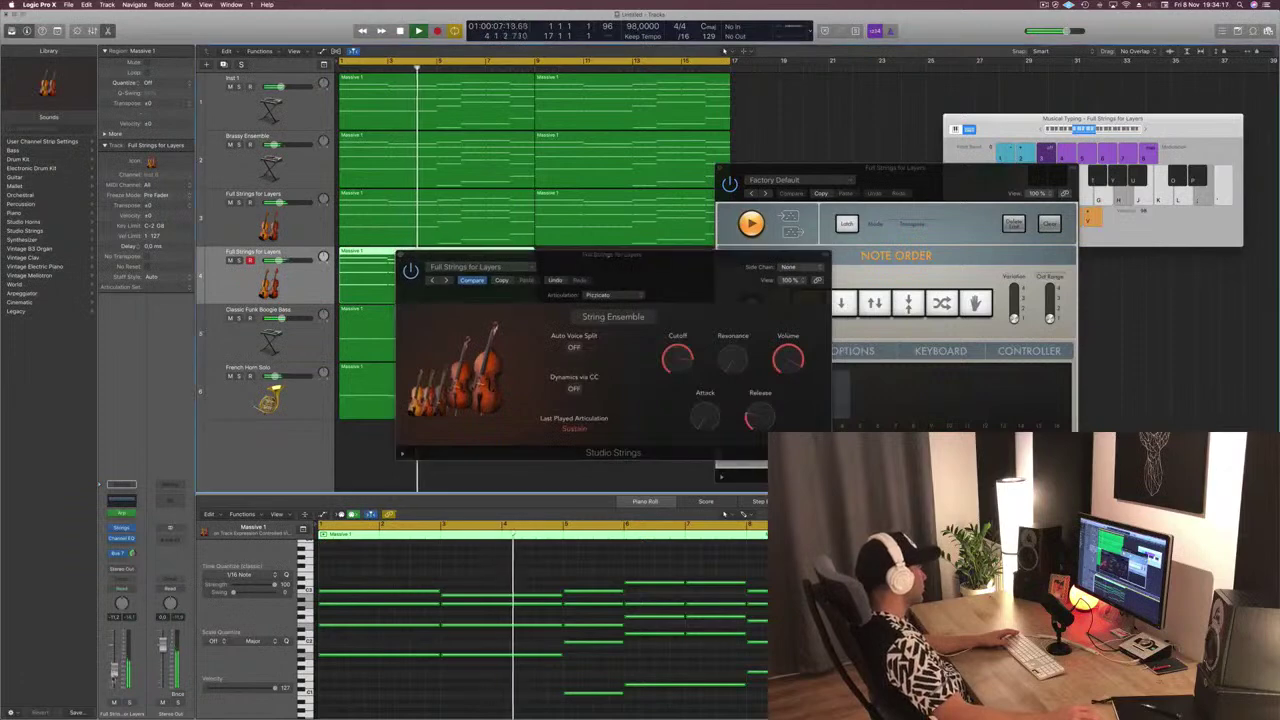
click(405, 255)
drag(895, 167, 1047, 161)
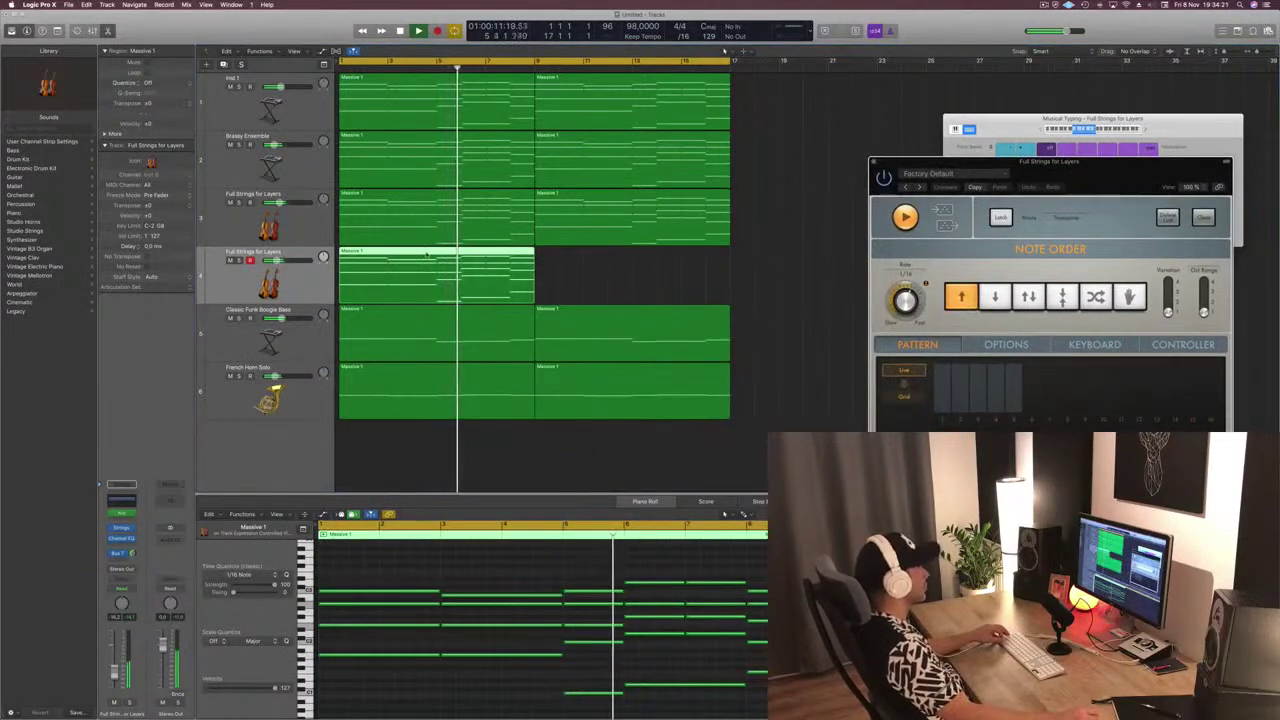
drag(426, 262, 621, 262)
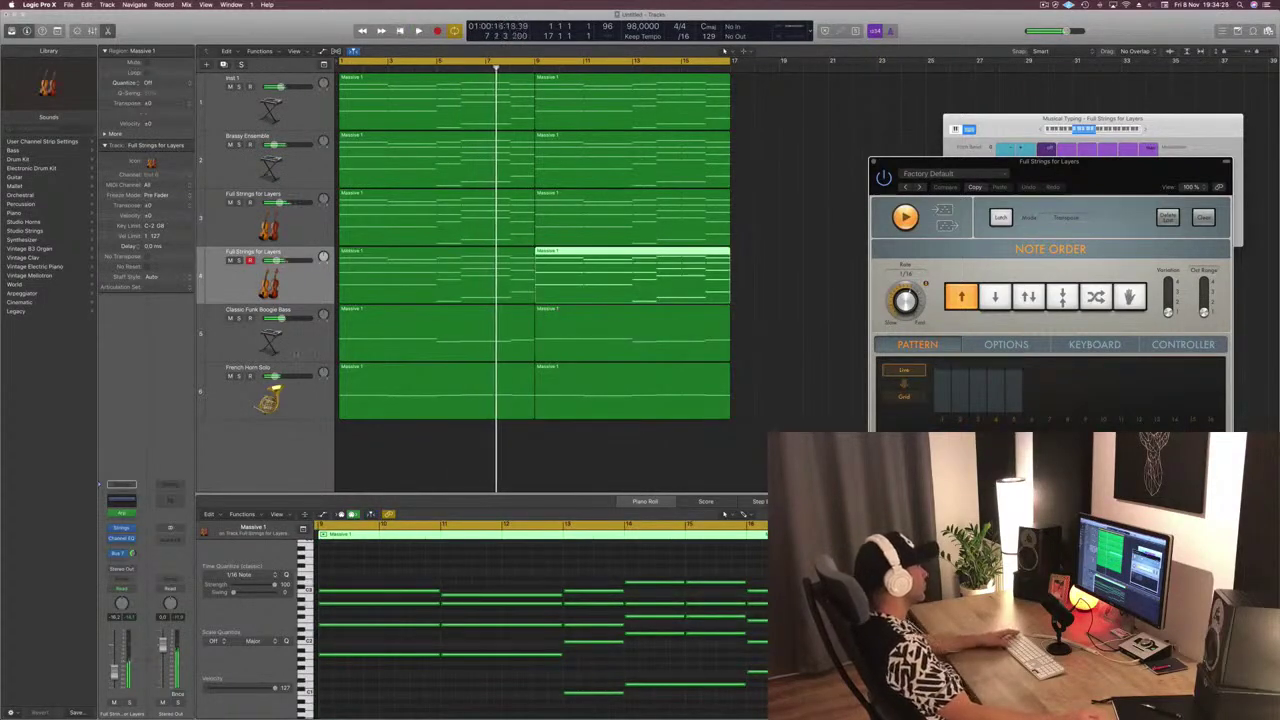
Duplicate the Classic Funk Boogie Bass track with its settings and place the empty duplicate above the original
key(Down)
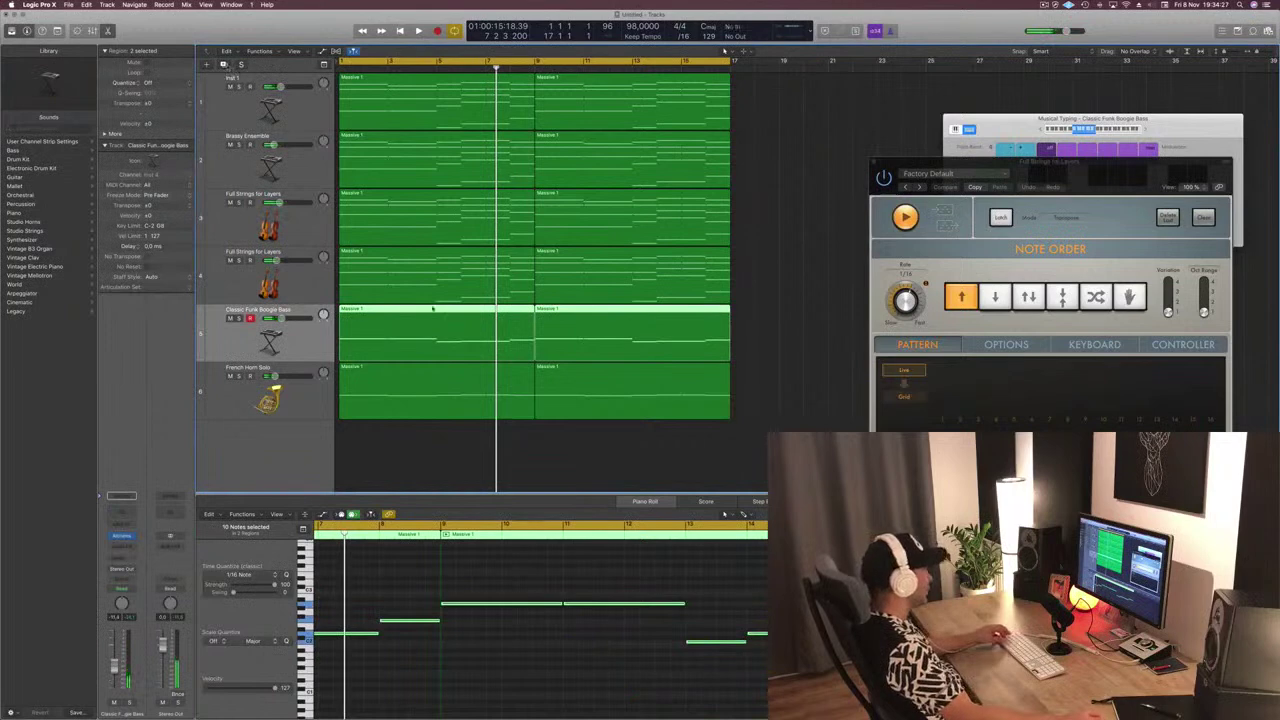
key(super+d)
drag(303, 403, 290, 343)
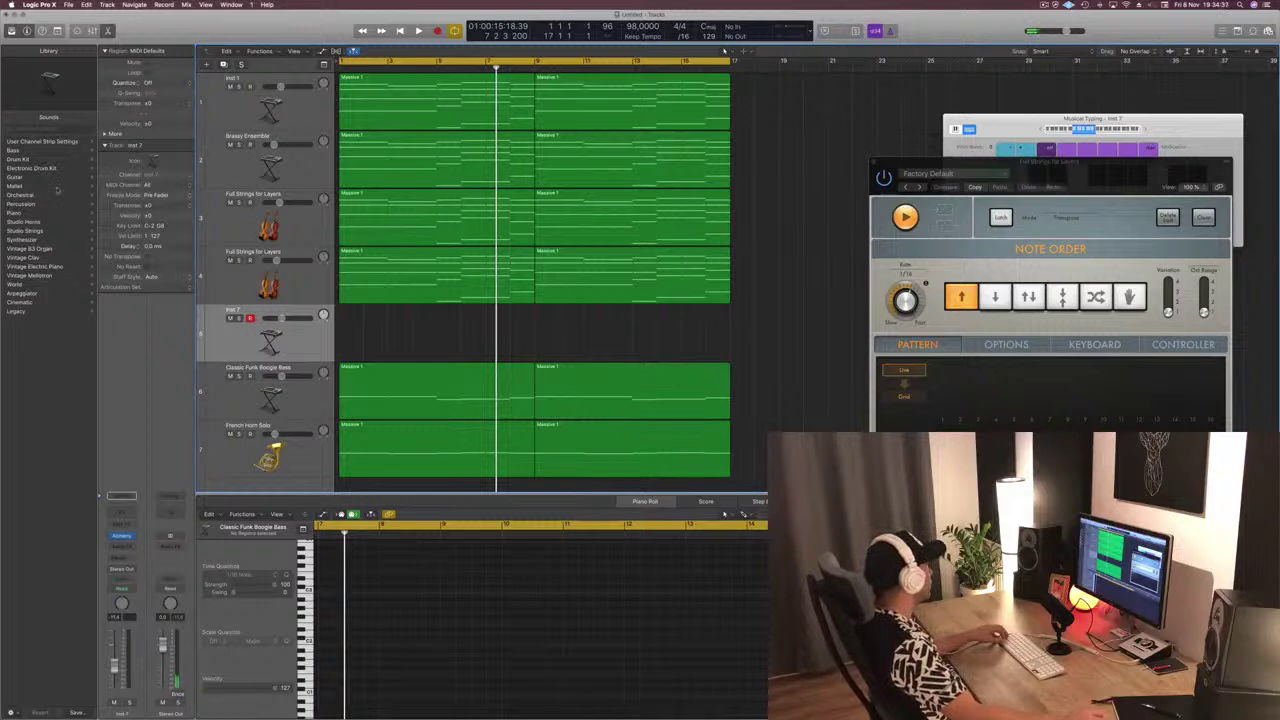
Load the Orchestral Strings patch Cellos on the original bass track and copy its two regions onto the duplicate bass track
click(31, 194)
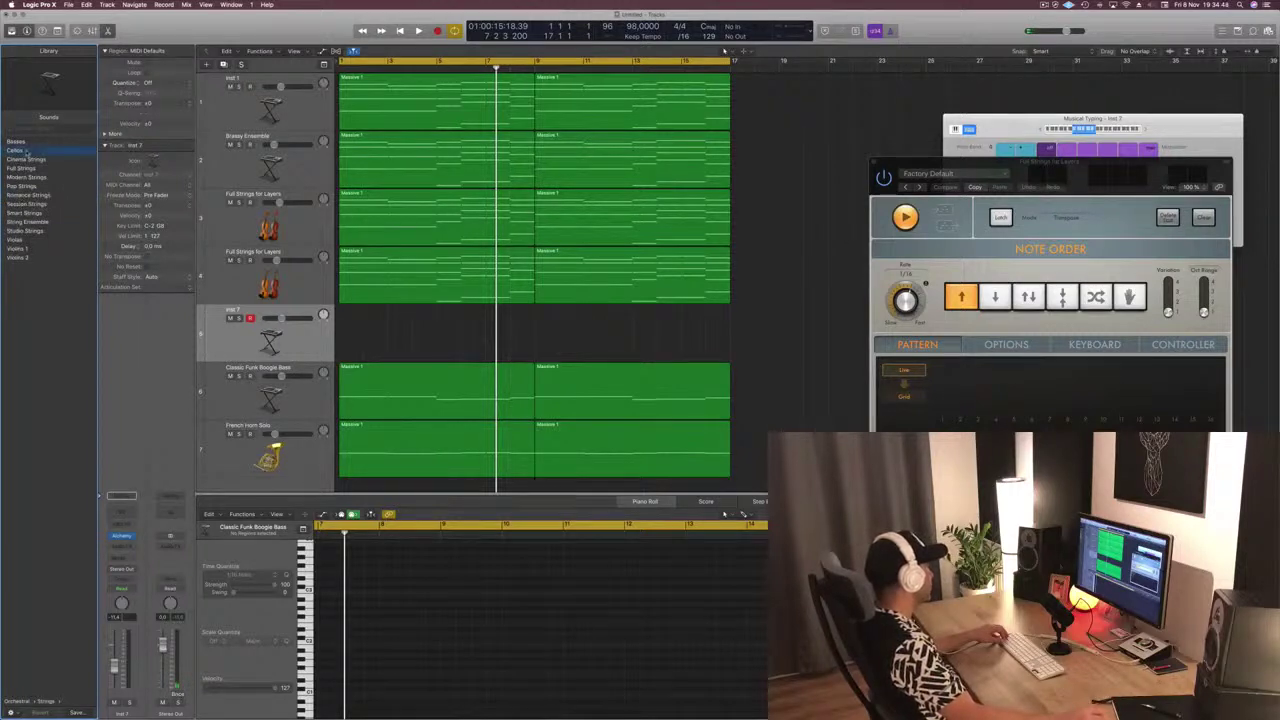
click(27, 151)
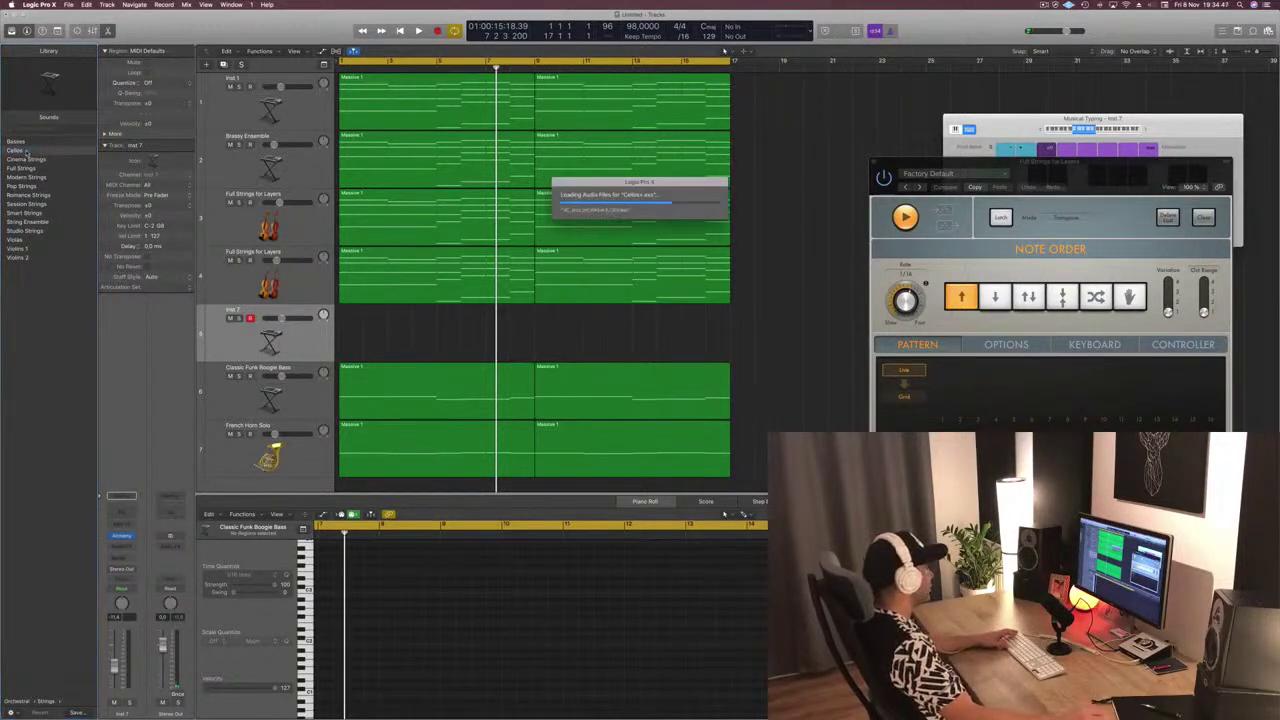
click(455, 374)
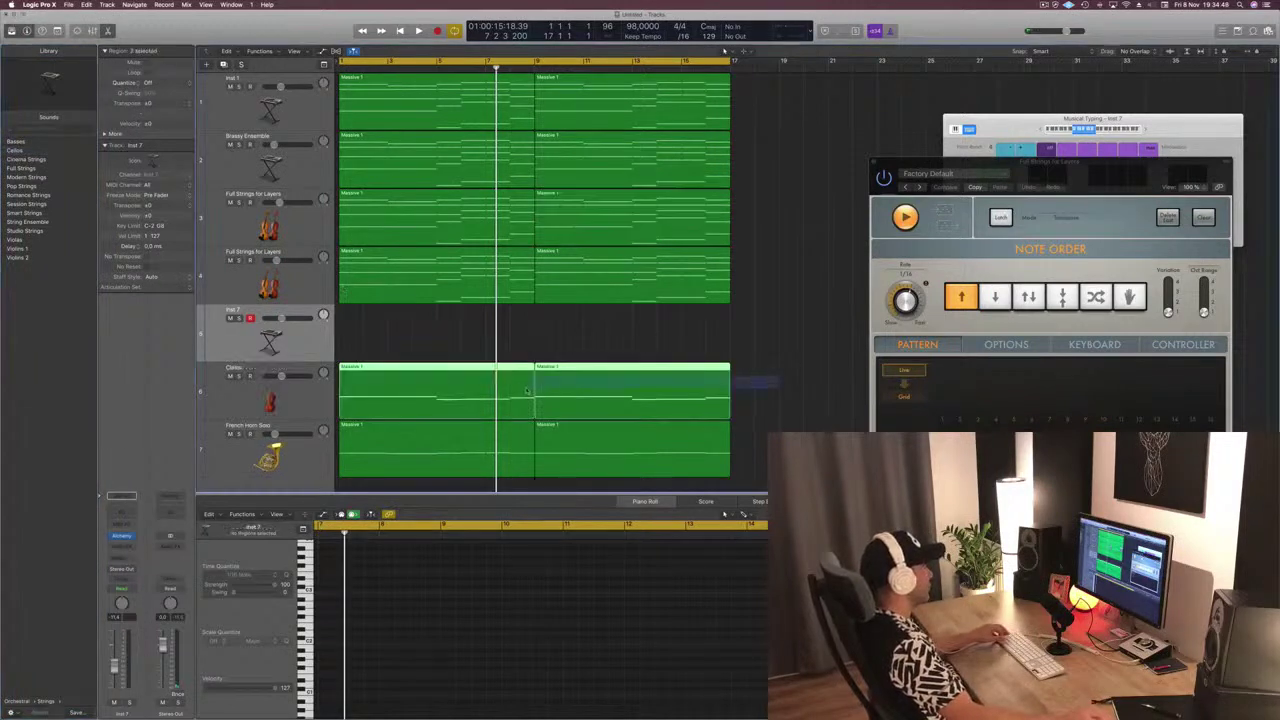
drag(455, 371, 456, 346)
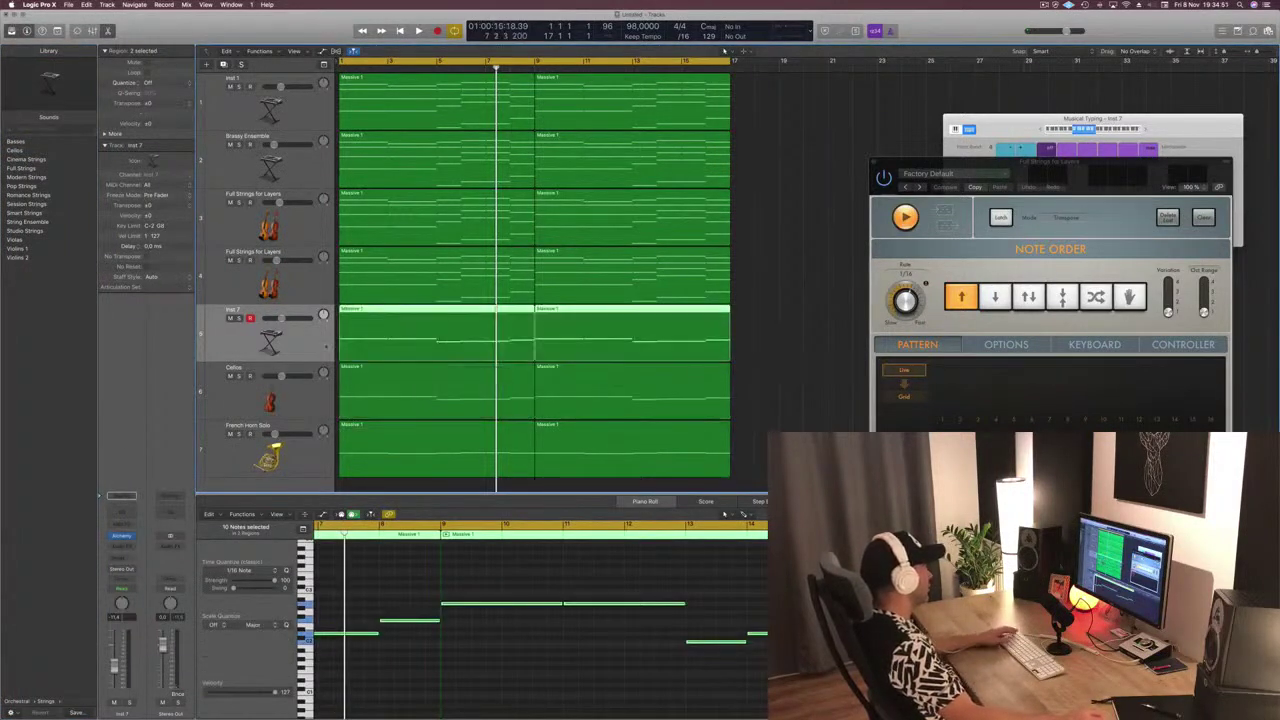
Audition the duplicate bass track in solo, then solo and play the Cellos track from the start
click(240, 318)
key(space)
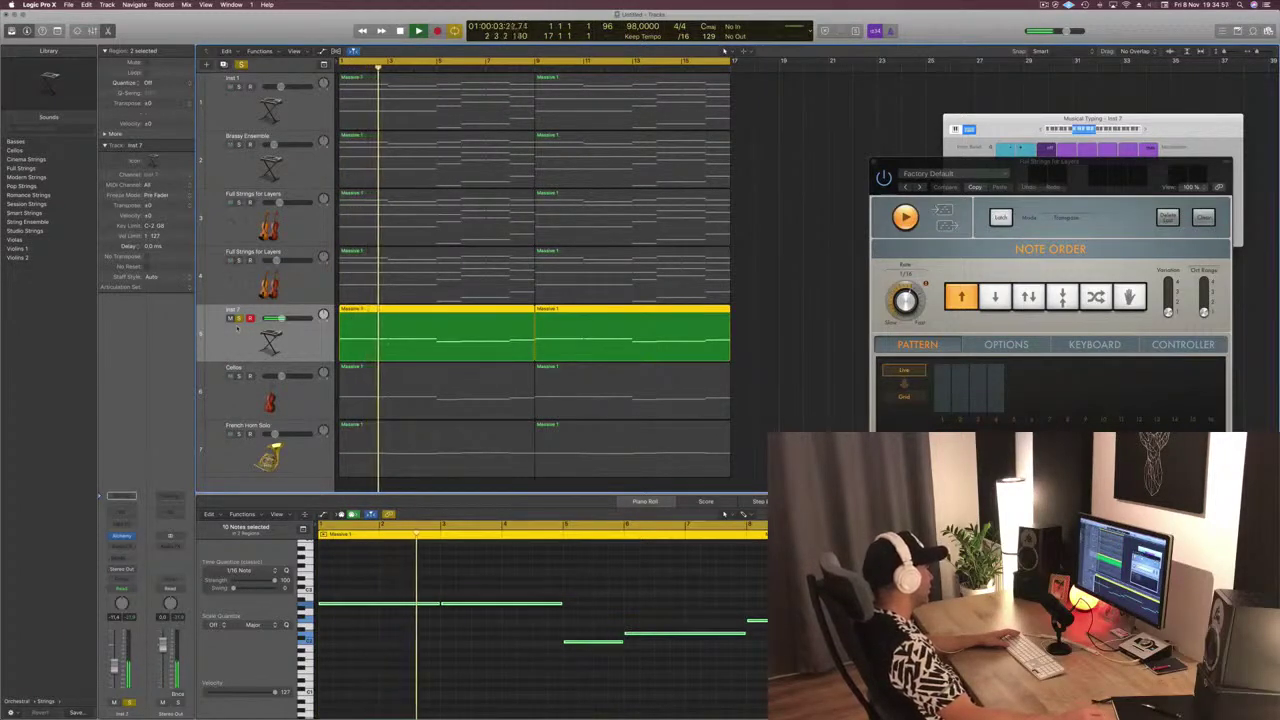
scroll(236, 334, right, 1)
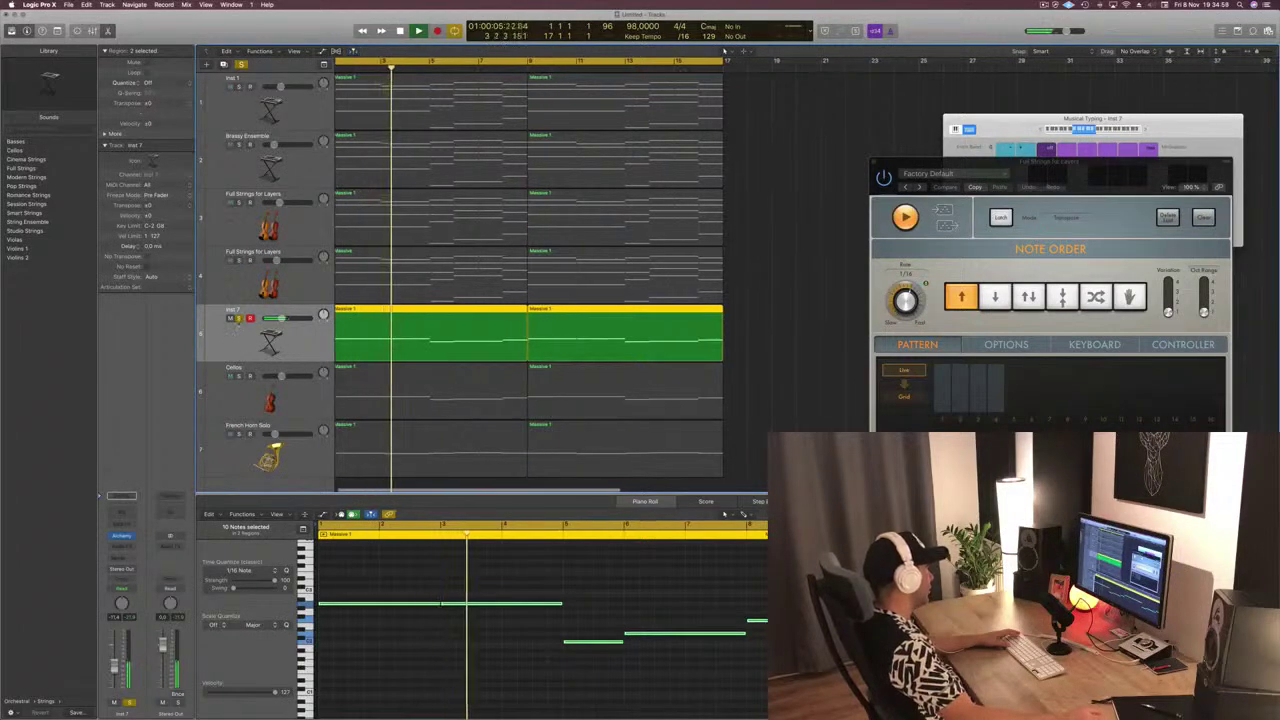
click(240, 318)
key(space)
click(238, 376)
key(space)
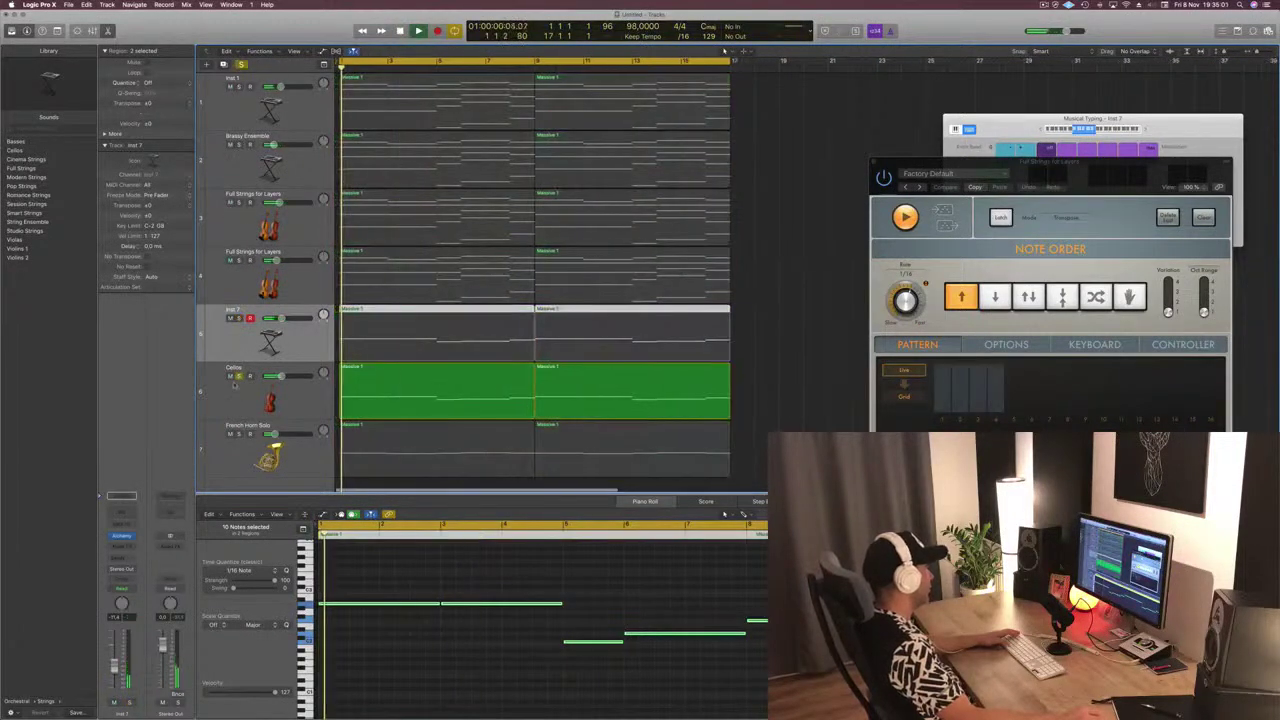
Transpose the notes of both Cellos regions down two octaves while replaying the soloed part from the start
click(270, 396)
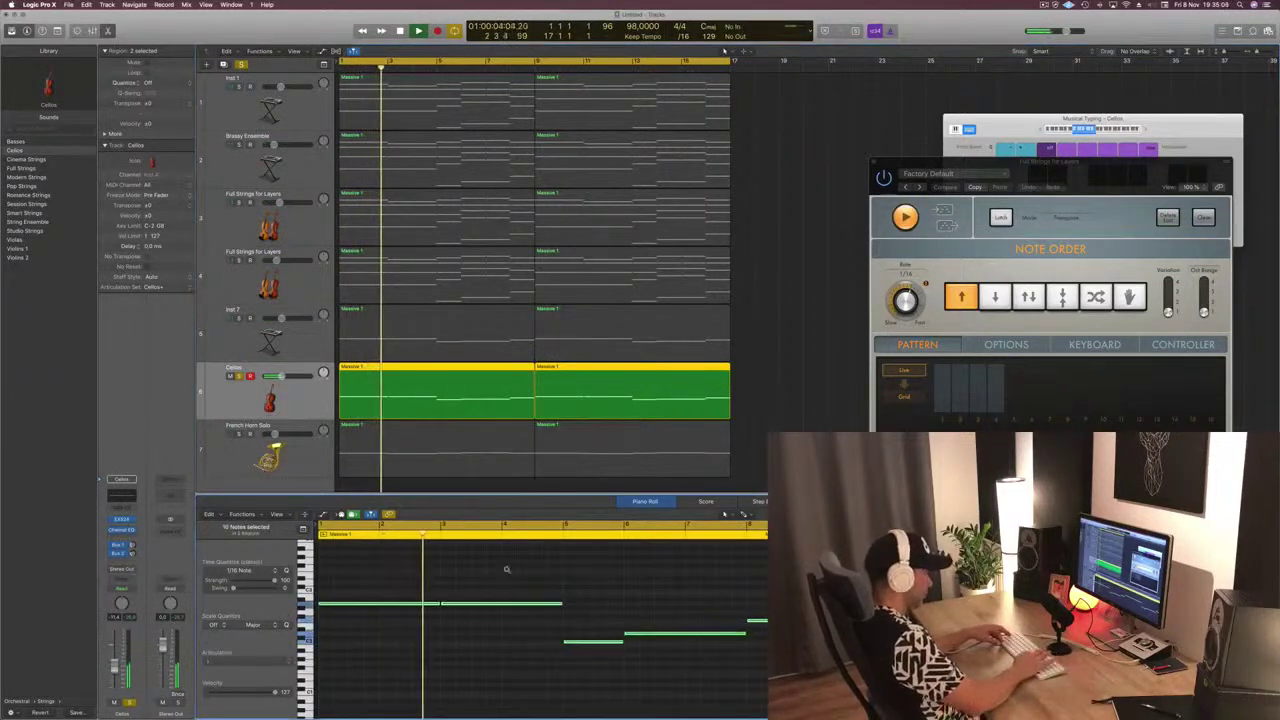
scroll(506, 571, up, 2)
key(Return)
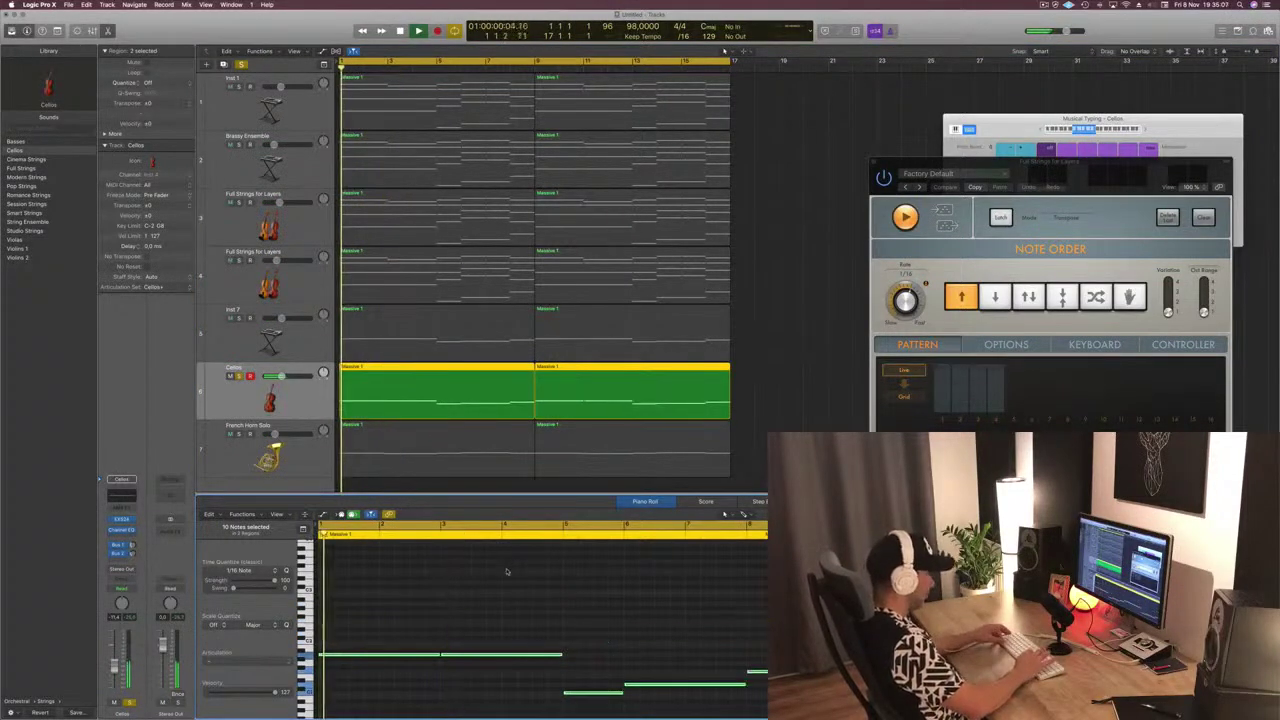
scroll(506, 571, up, 2)
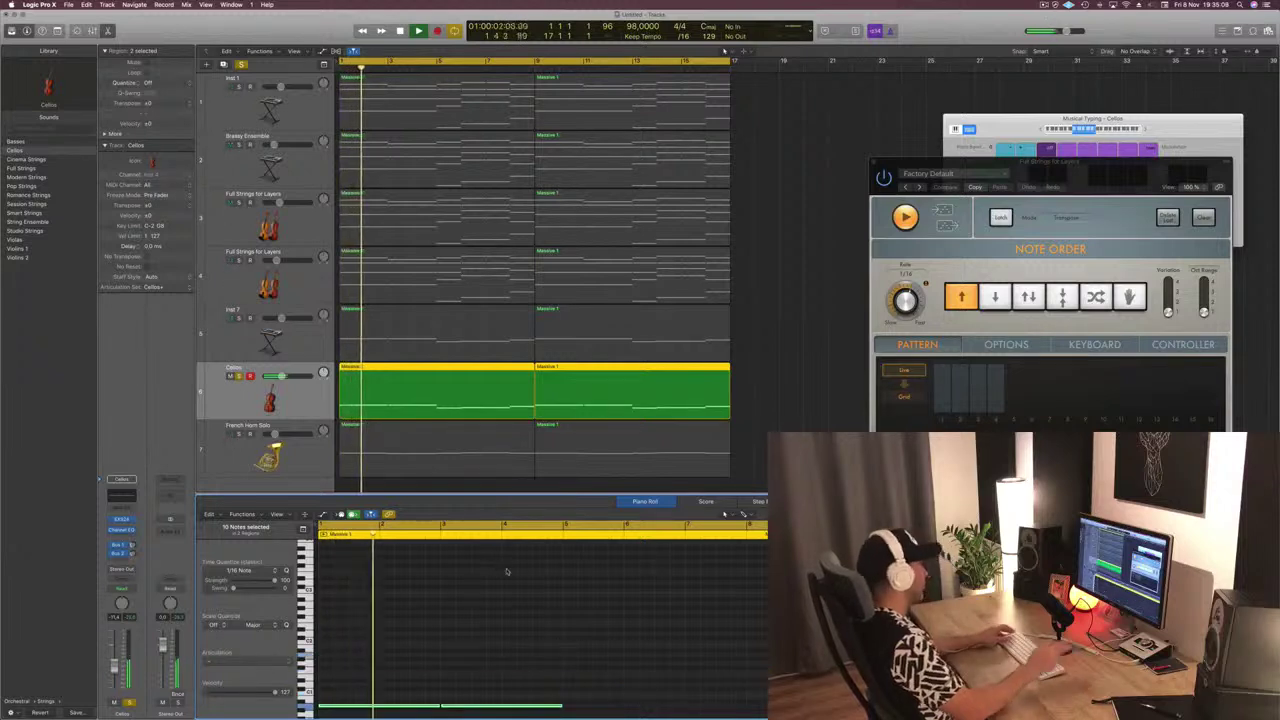
key(Return)
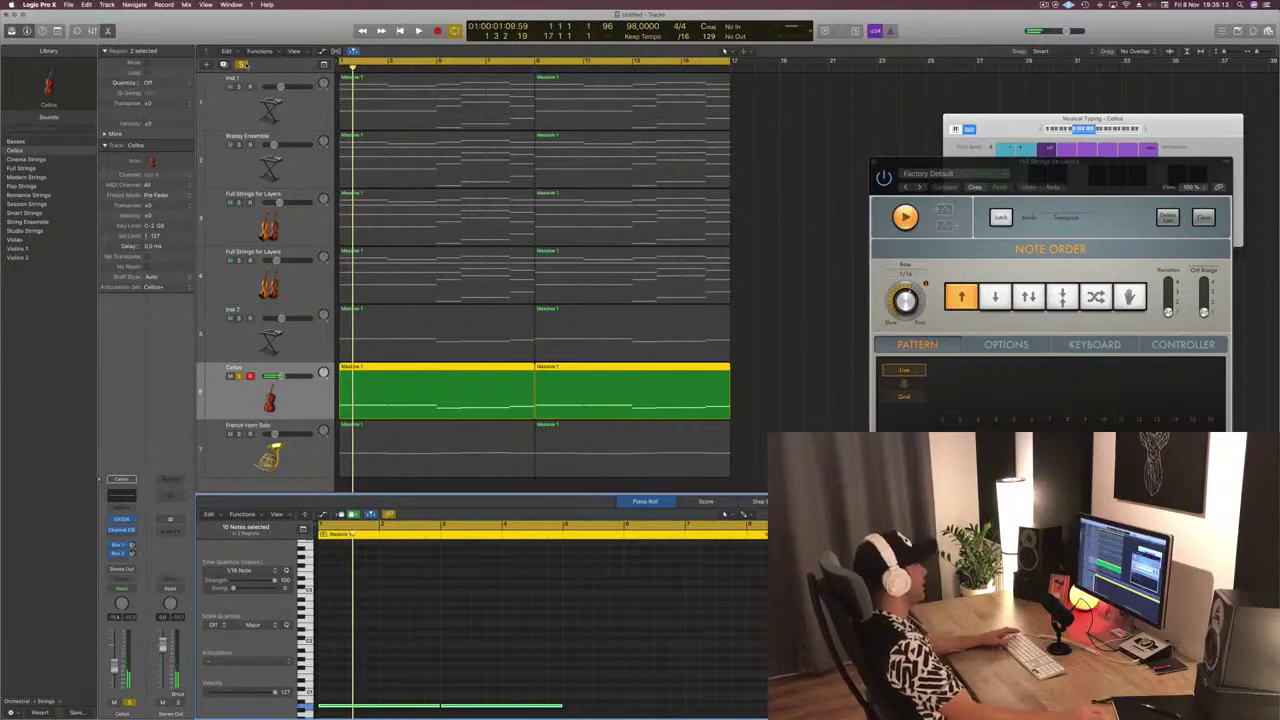
Unsolo the Cellos track and raise its volume while the full mix plays
key(super+a)
key(space)
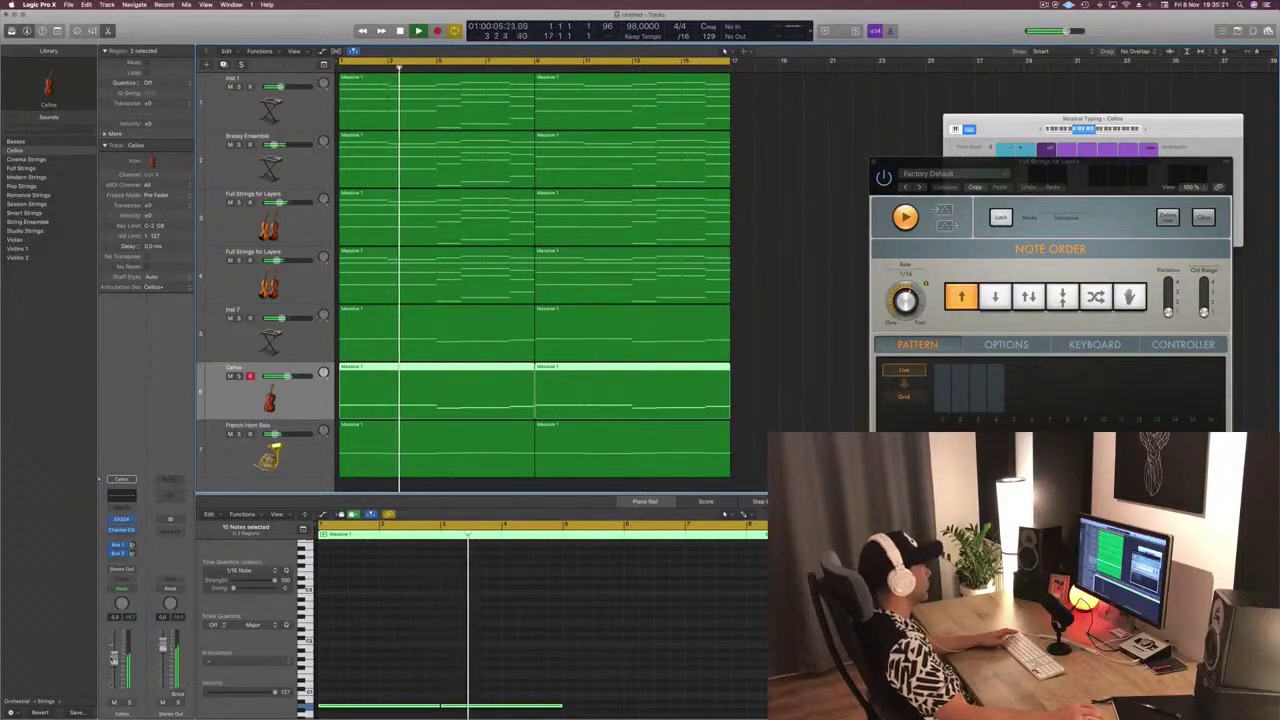
scroll(752, 258, down, 3)
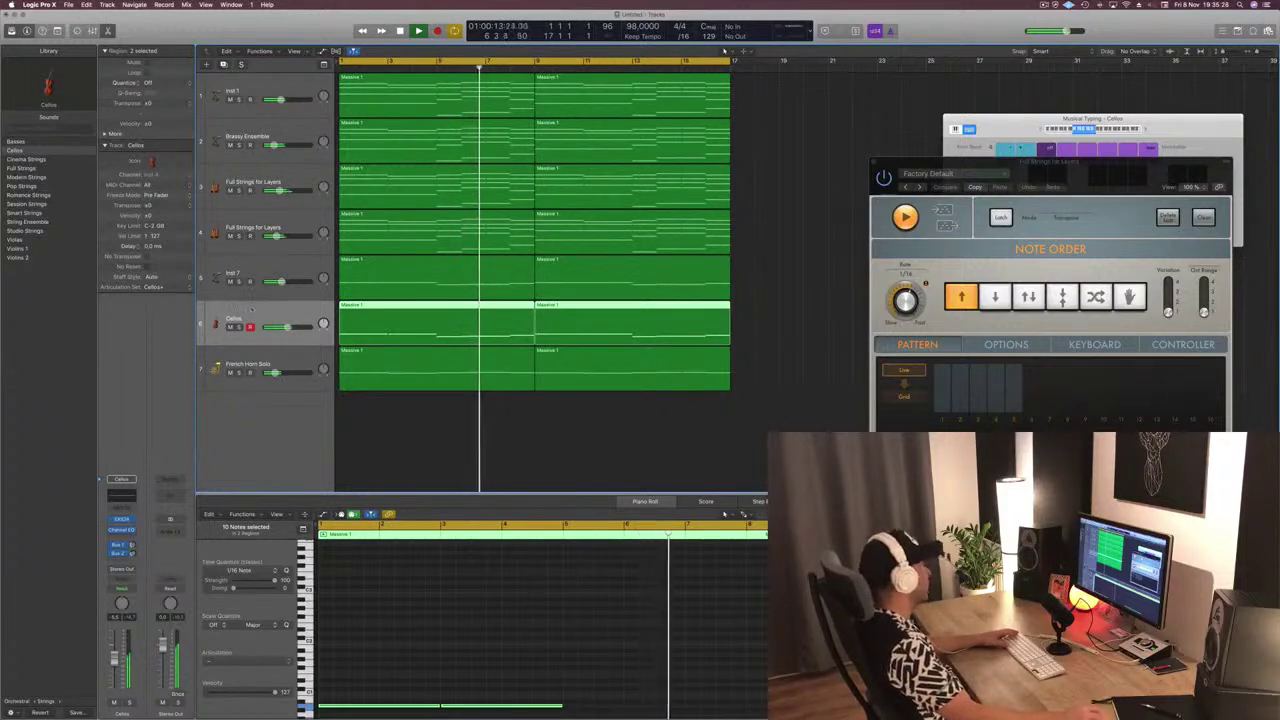
Mute the arpeggiated strings track and copy its first region onto an unmuted duplicate track directly below
click(293, 220)
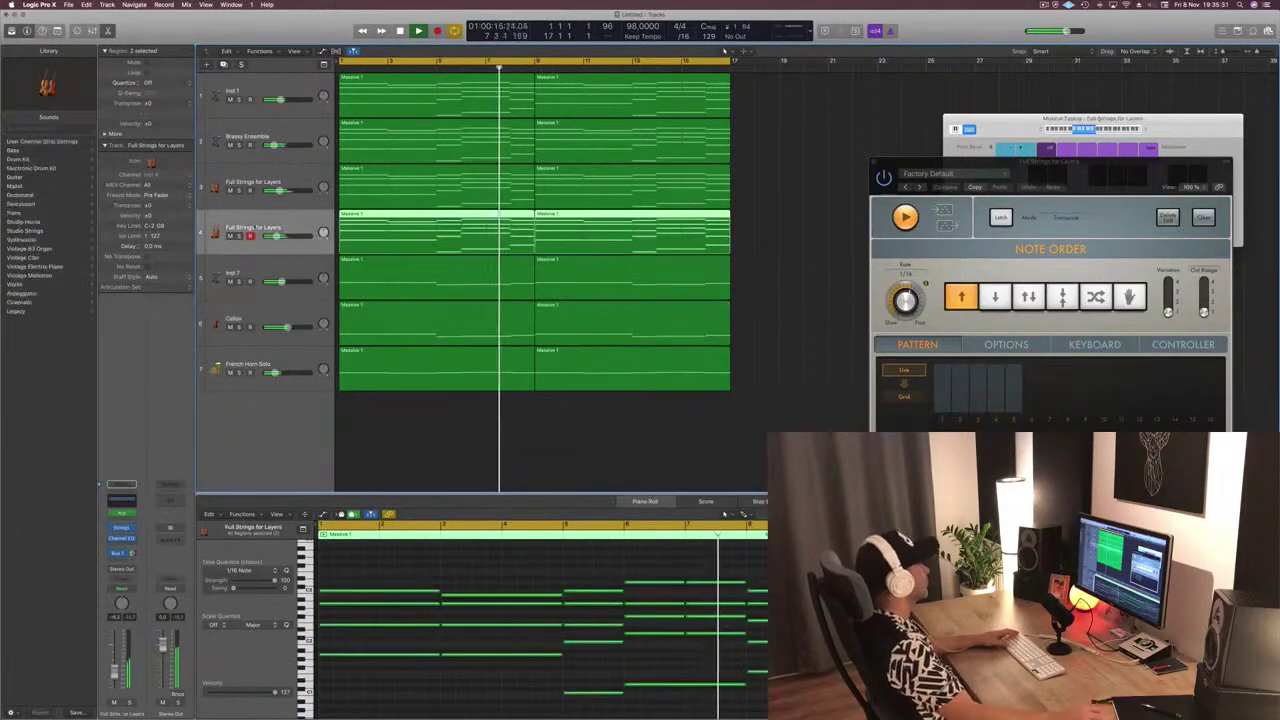
click(230, 236)
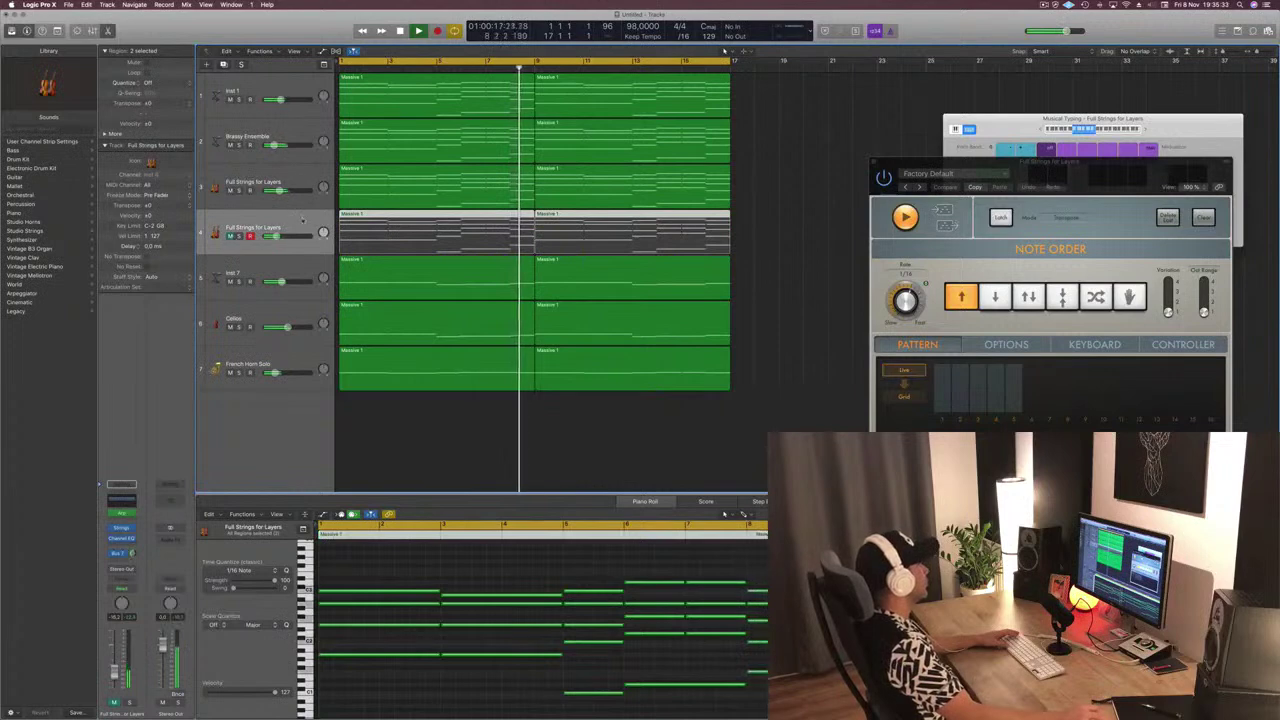
key(Return)
key(super+d)
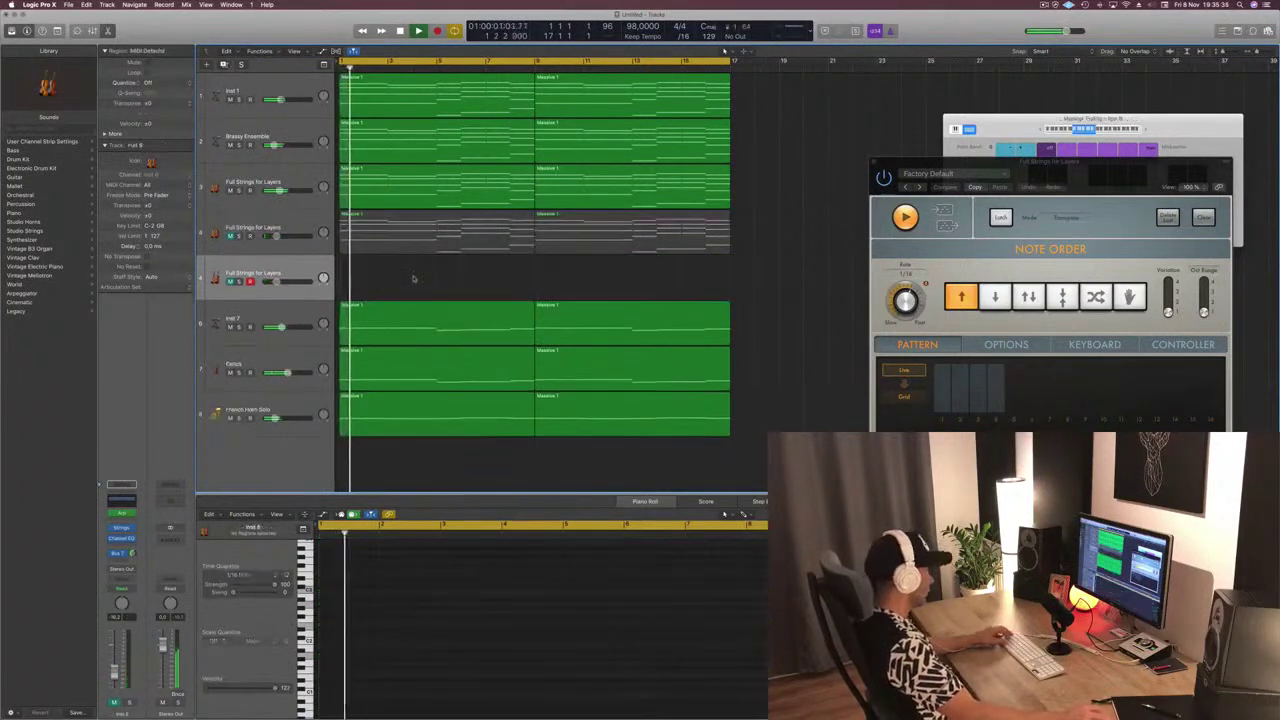
drag(420, 234, 406, 277)
key(ctrl+m)
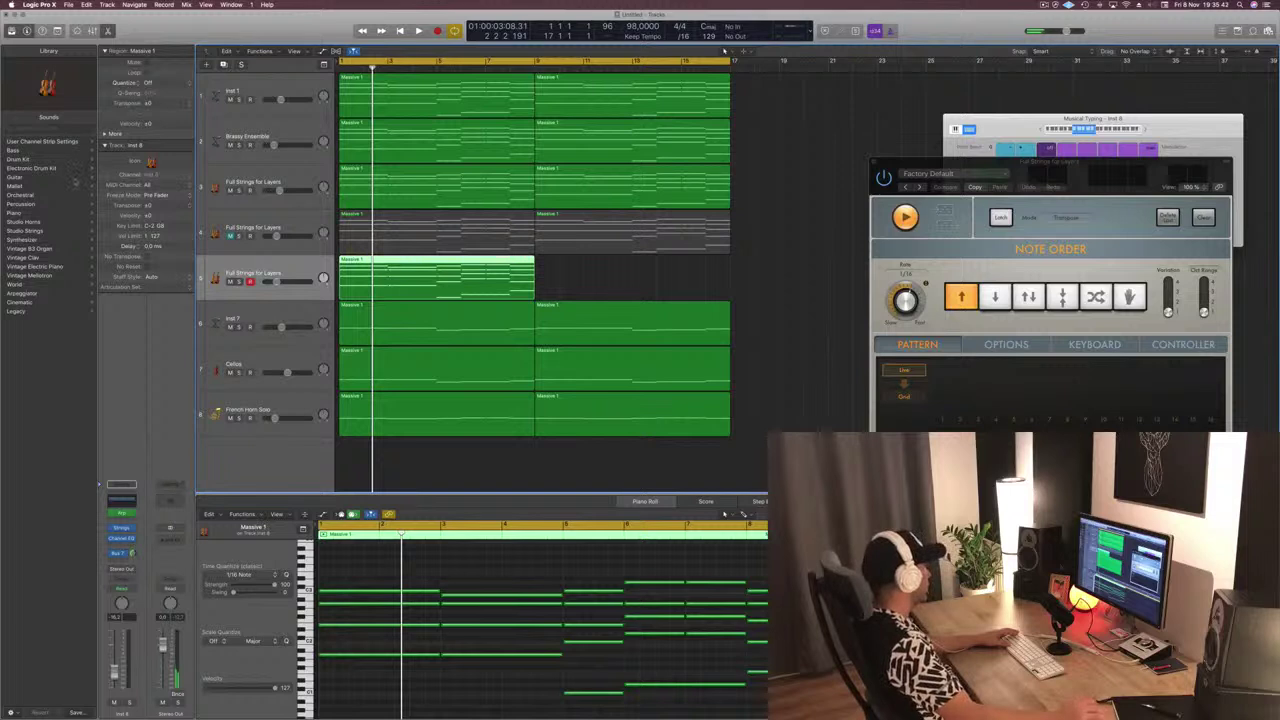
Load the Chamber Female Ensemble patch from the Legacy choir sounds on the new track and play it in the mix
click(26, 311)
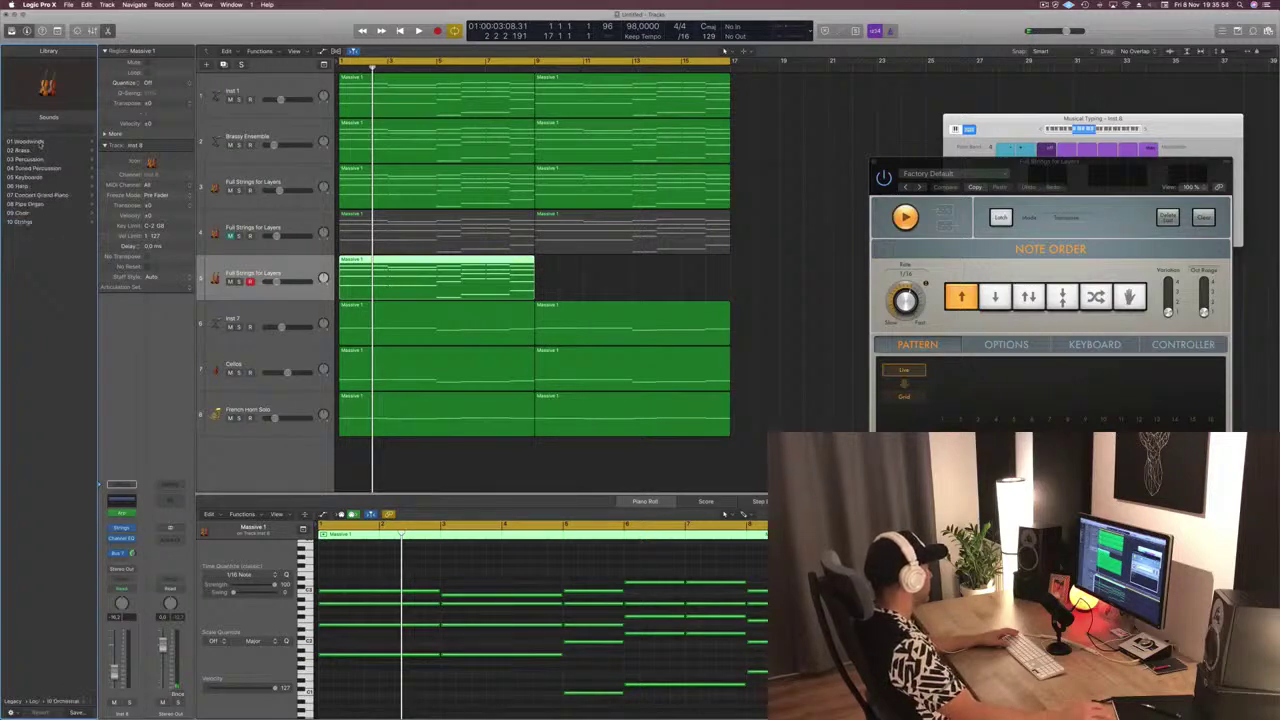
click(24, 214)
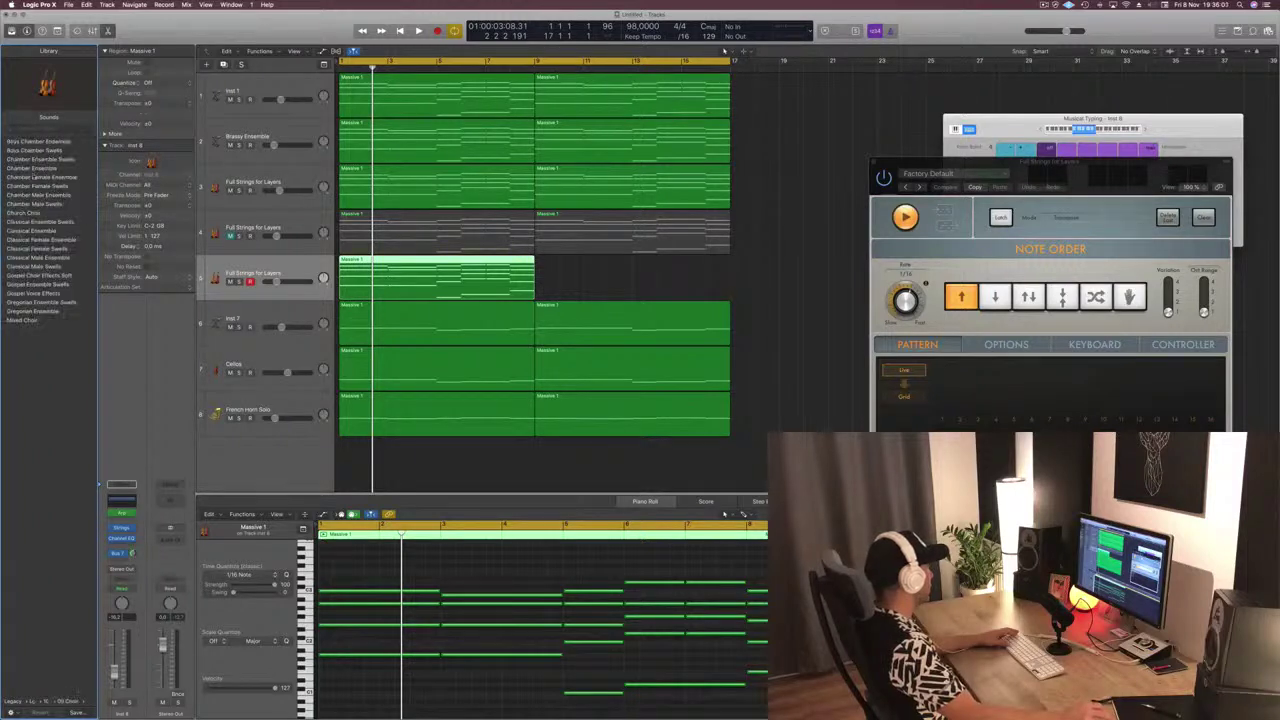
key(space)
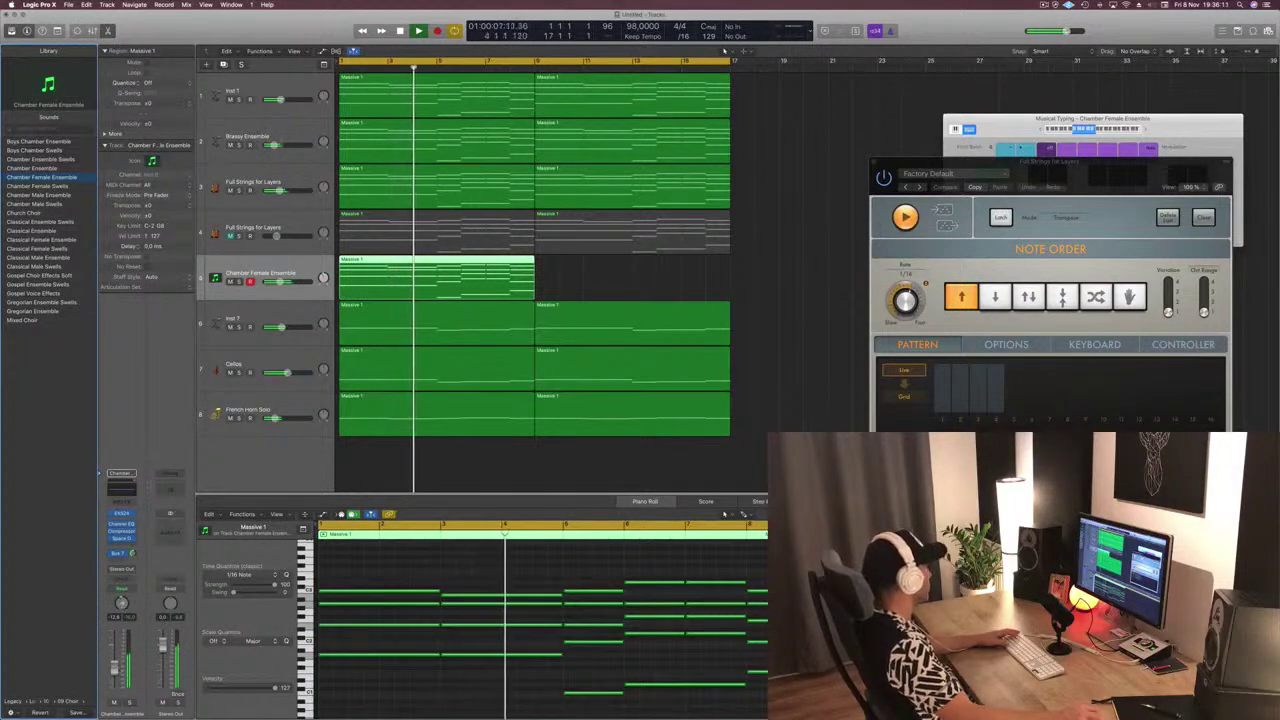
Set the Chamber Female Ensemble's high-shelf EQ band to 2950 Hz at +3.0 dB and turn on the analyzer
click(122, 488)
drag(650, 180, 498, 172)
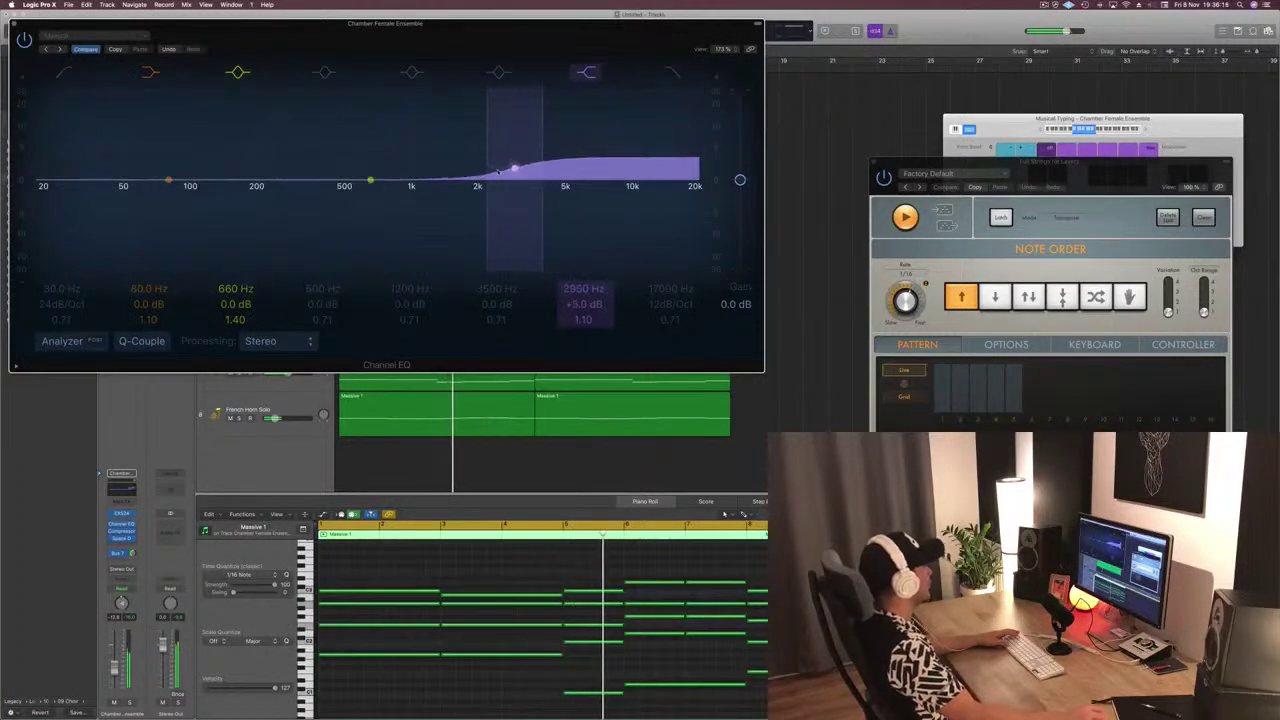
click(62, 341)
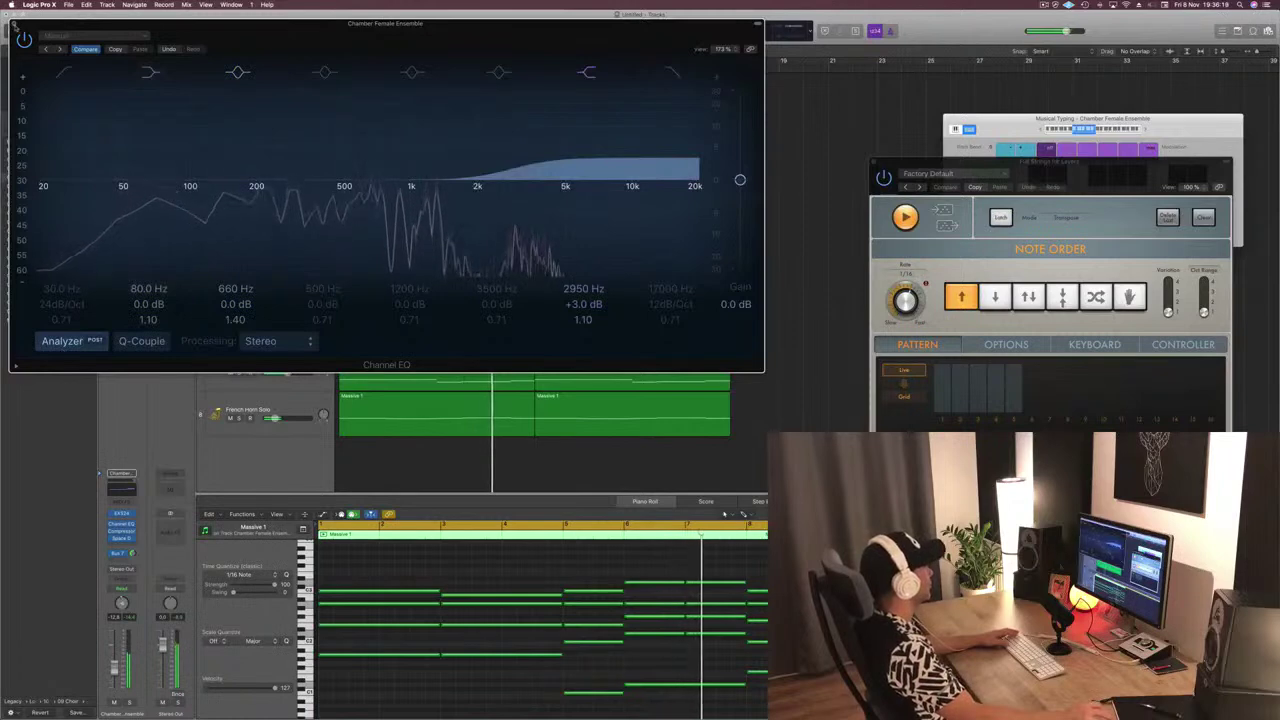
click(15, 27)
Delete the choir region copied to bar 9 and the first region of the muted arpeggiated strings track
drag(430, 268, 628, 270)
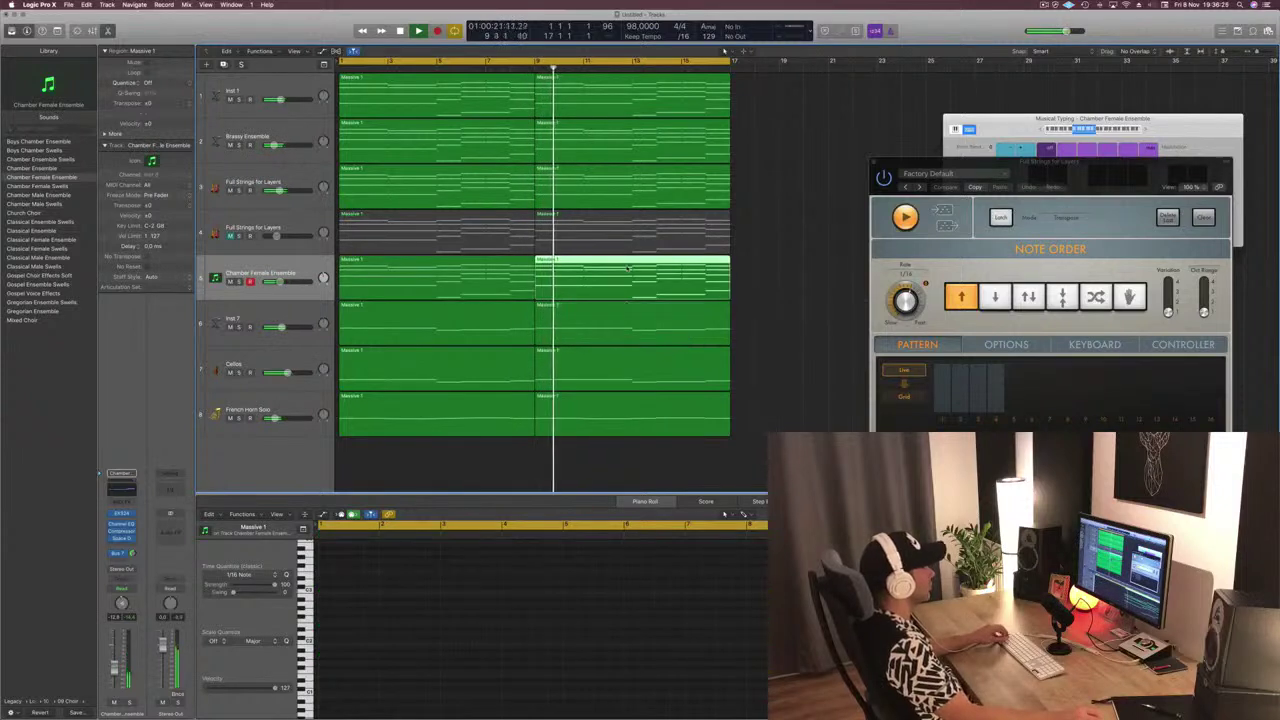
key(Delete)
click(493, 244)
key(Delete)
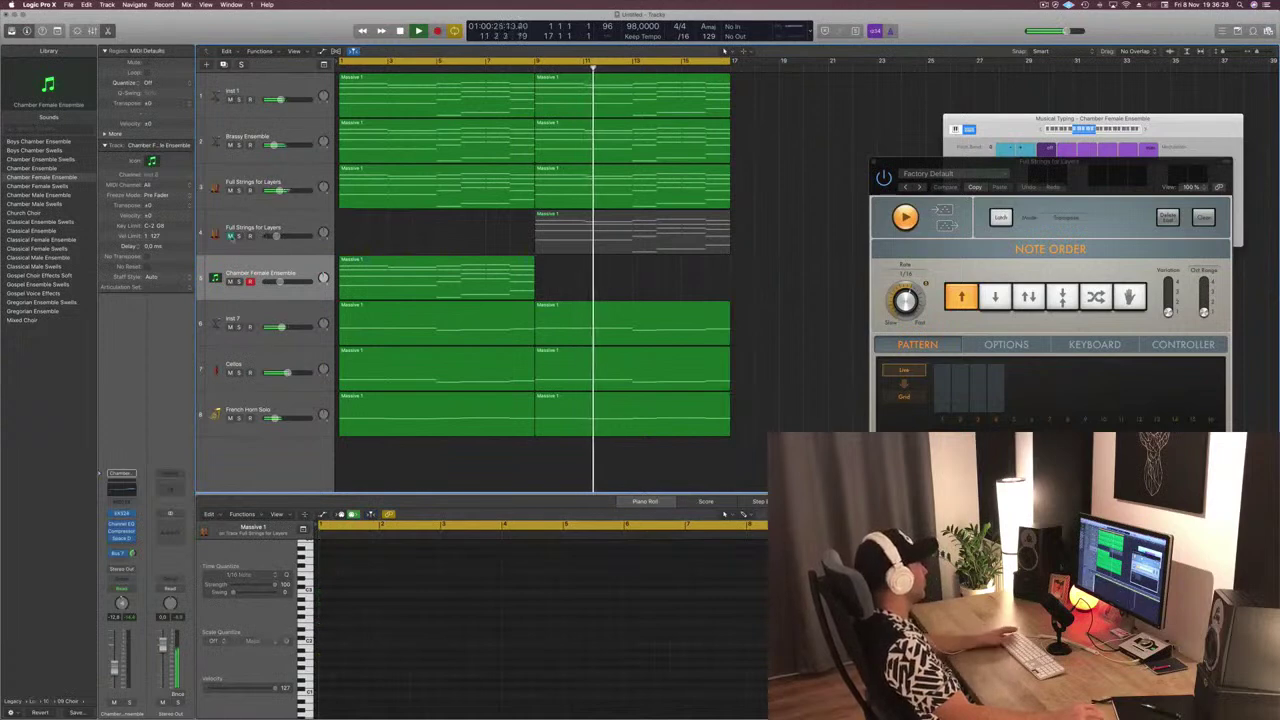
Unmute the arpeggiated strings track, play the arrangement from the start and move the Arpeggiator window clear of the regions
click(230, 236)
key(Return)
scroll(467, 246, left, 2)
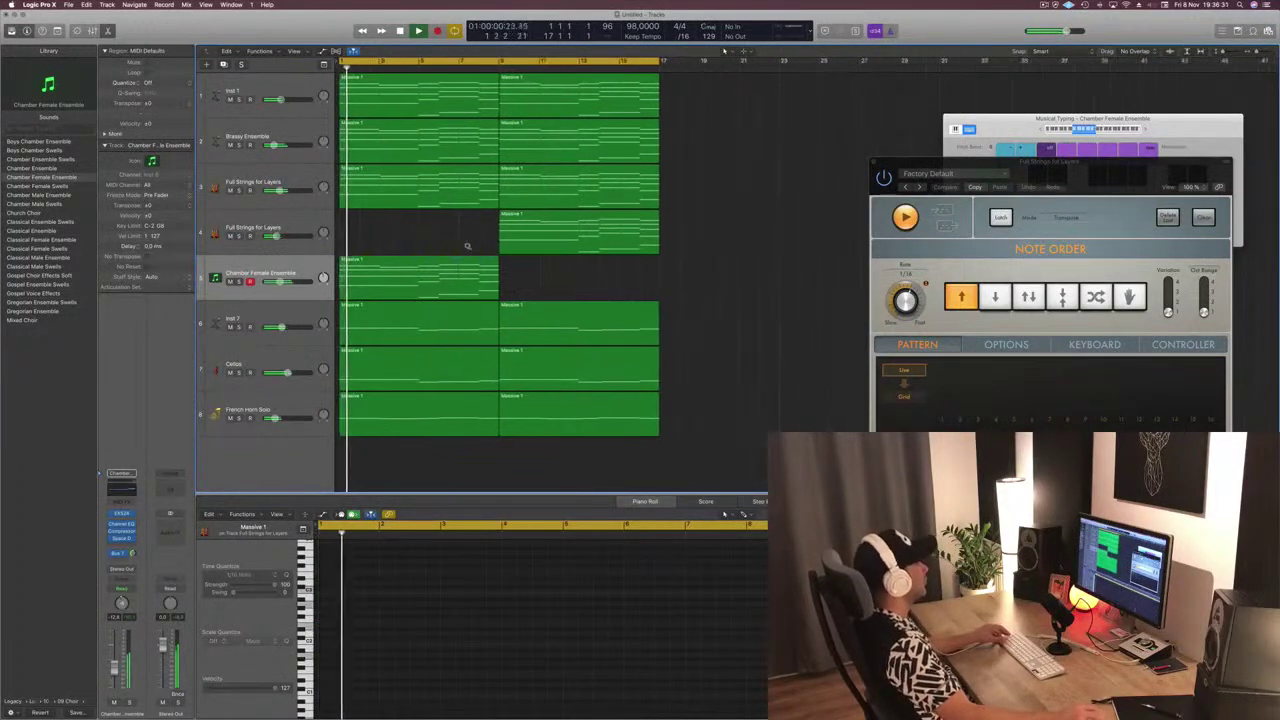
scroll(543, 255, up, 1)
drag(1052, 166, 1136, 165)
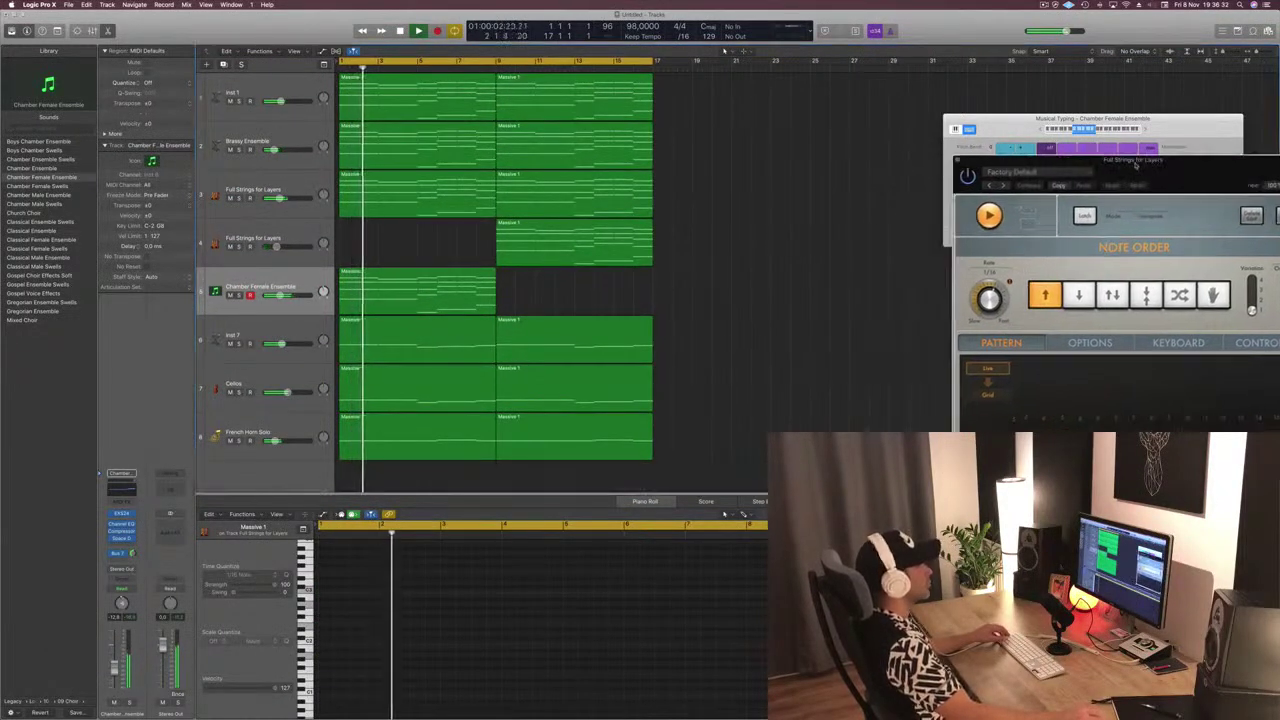
scroll(720, 257, down, 1)
key(super+Down)
key(super+Down)
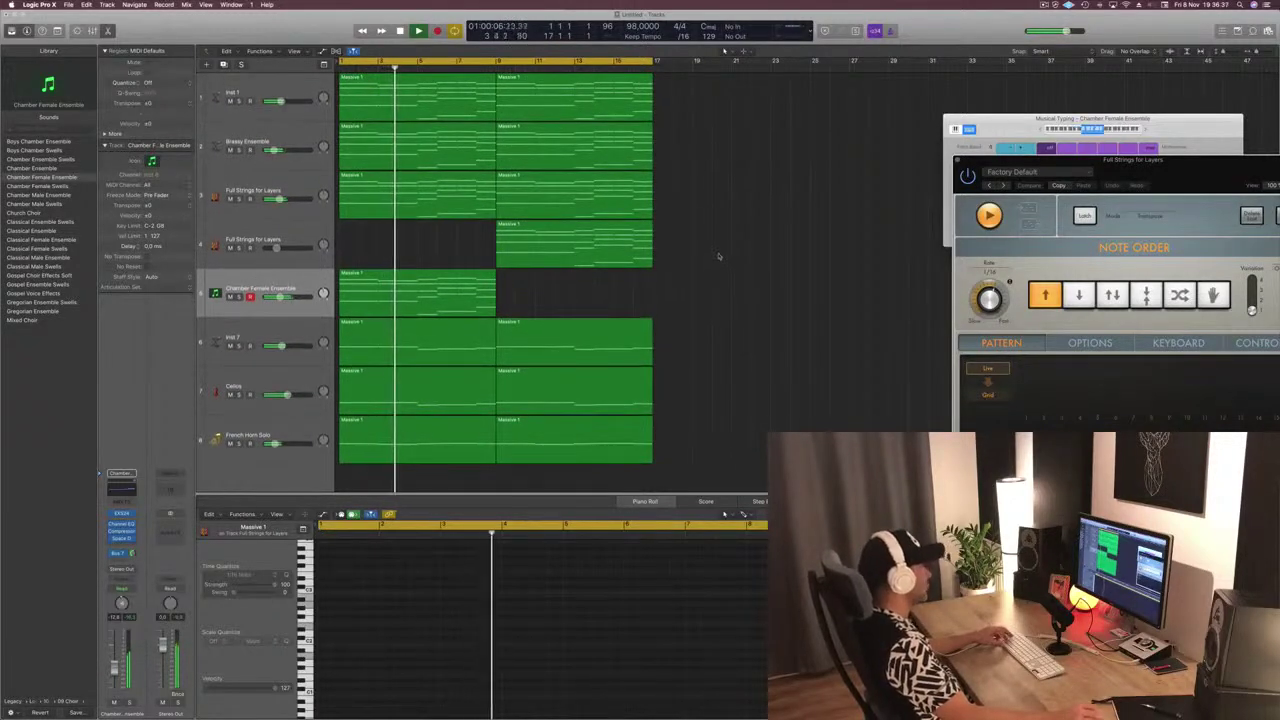
Select every region in the arrangement and repeat them all once so they continue from bar 17
click(726, 249)
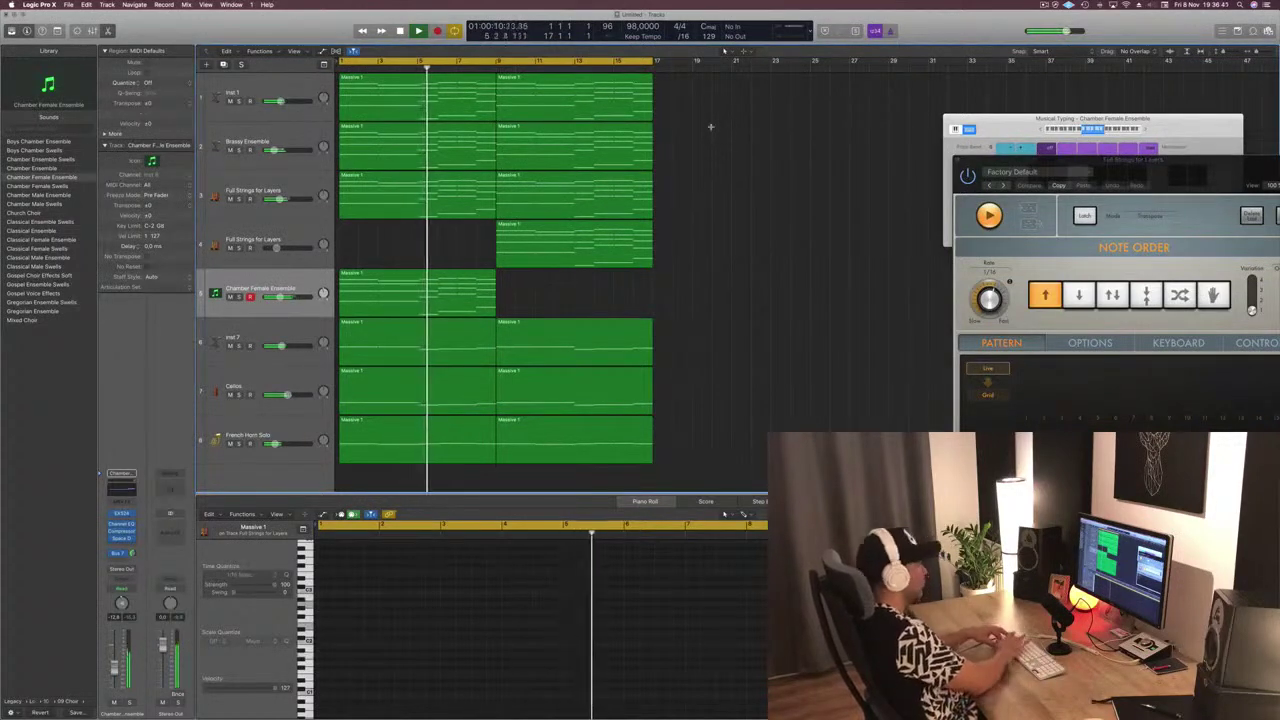
key(super+a)
key(super+r)
key(super+Left)
key(super+Left)
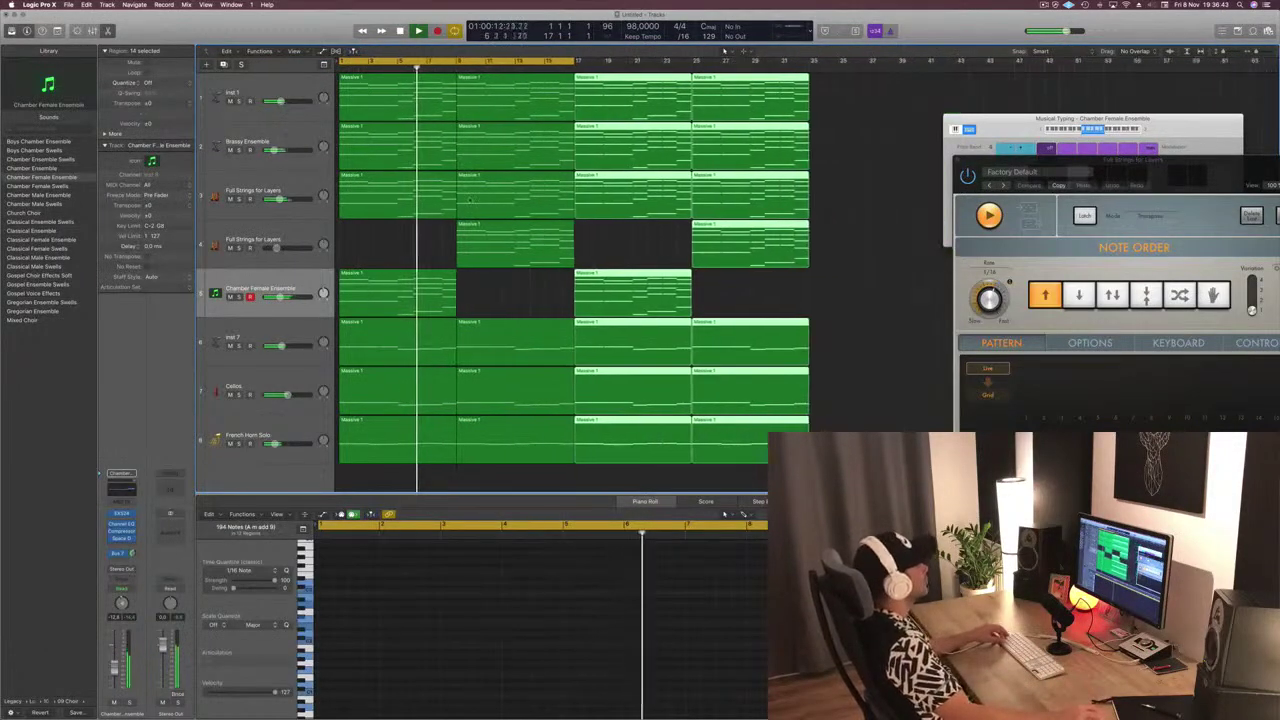
click(379, 255)
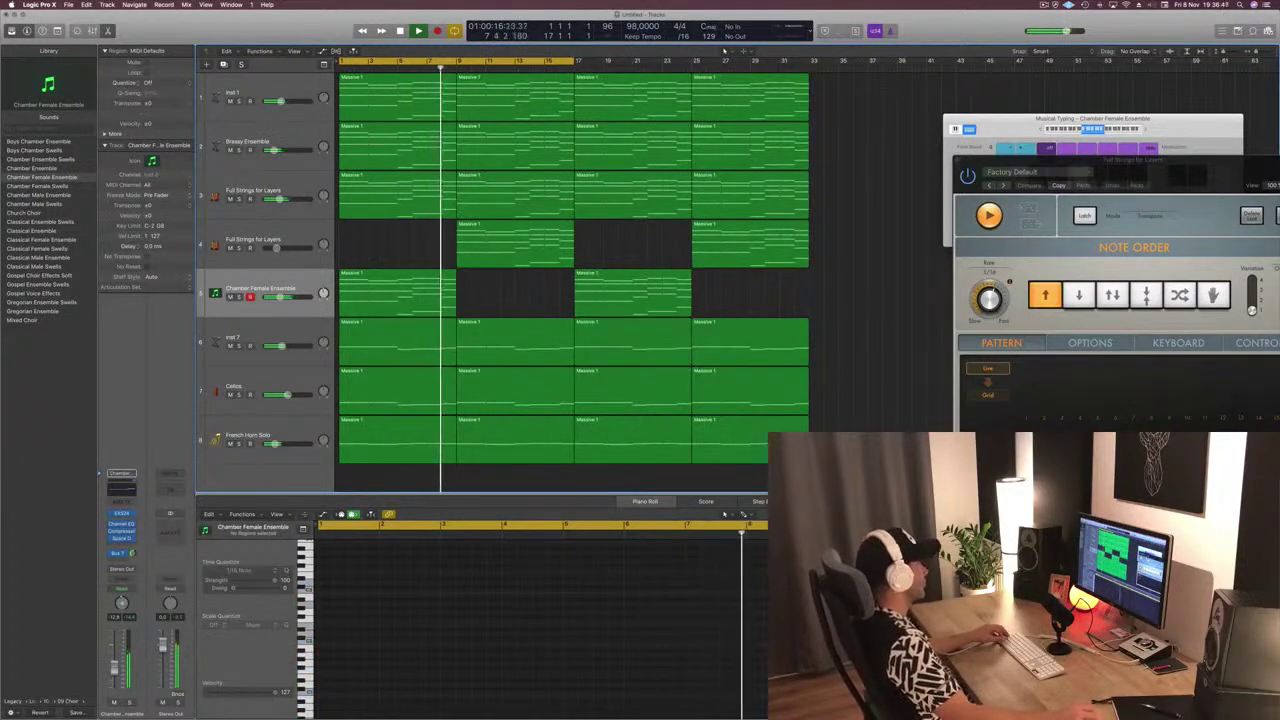
Delete the Cellos and French Horn Solo regions at bar 9 and play the arrangement from the start
click(514, 371)
key(Delete)
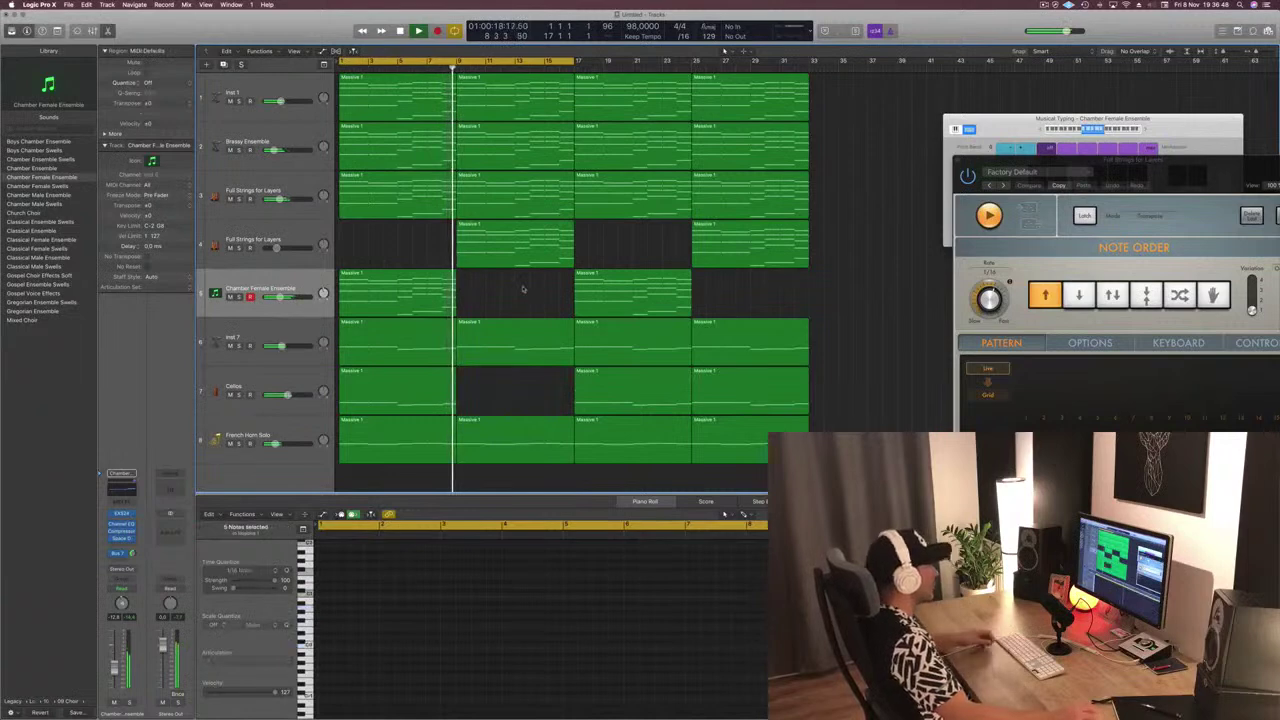
key(n)
click(519, 428)
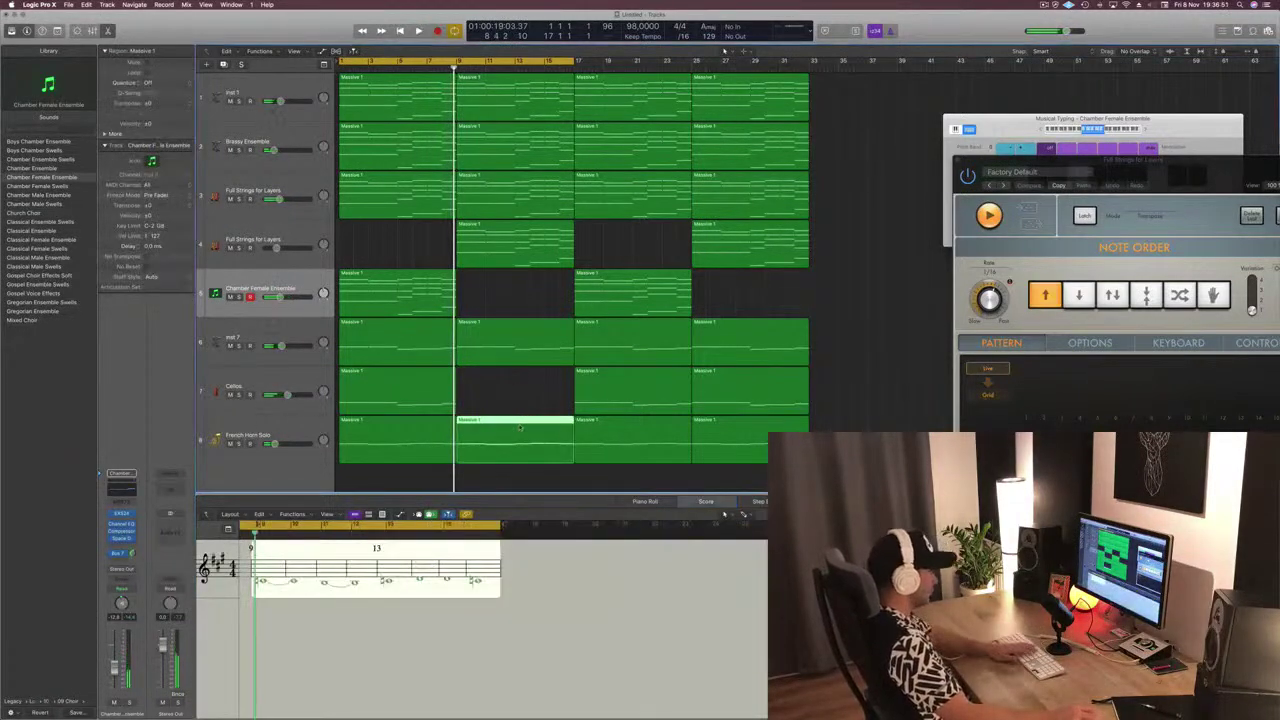
key(Delete)
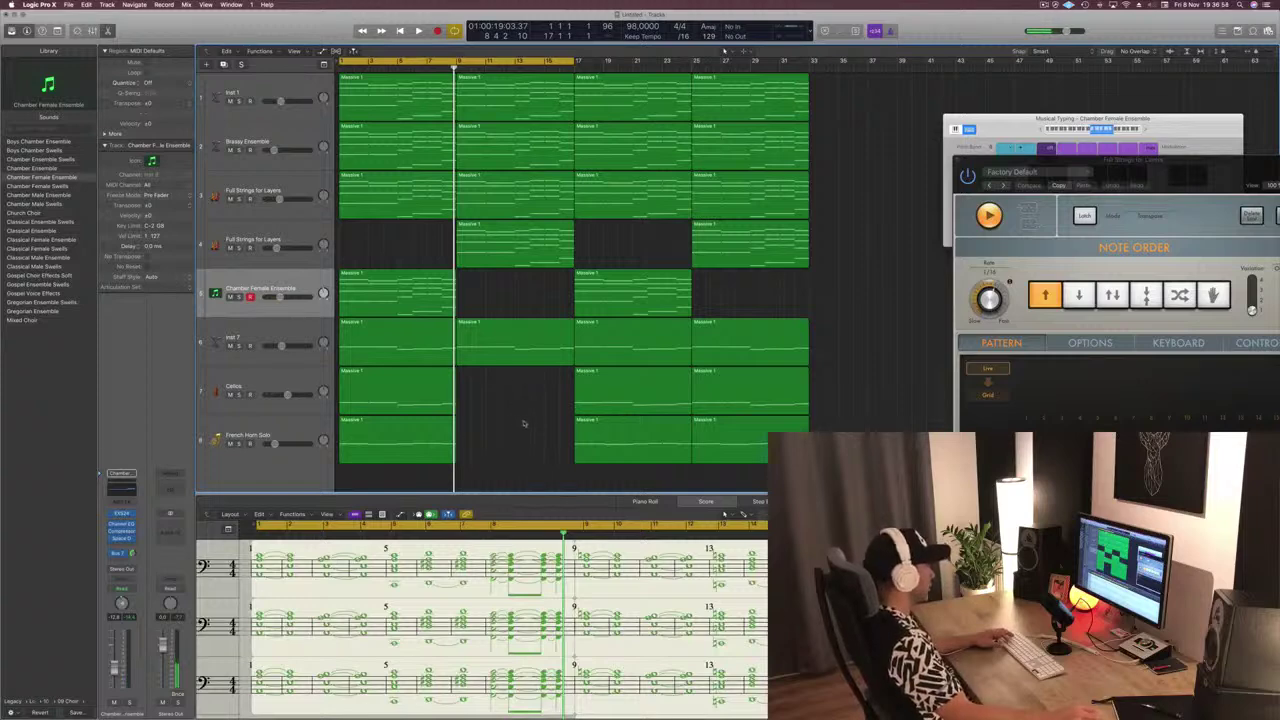
key(Return)
key(space)
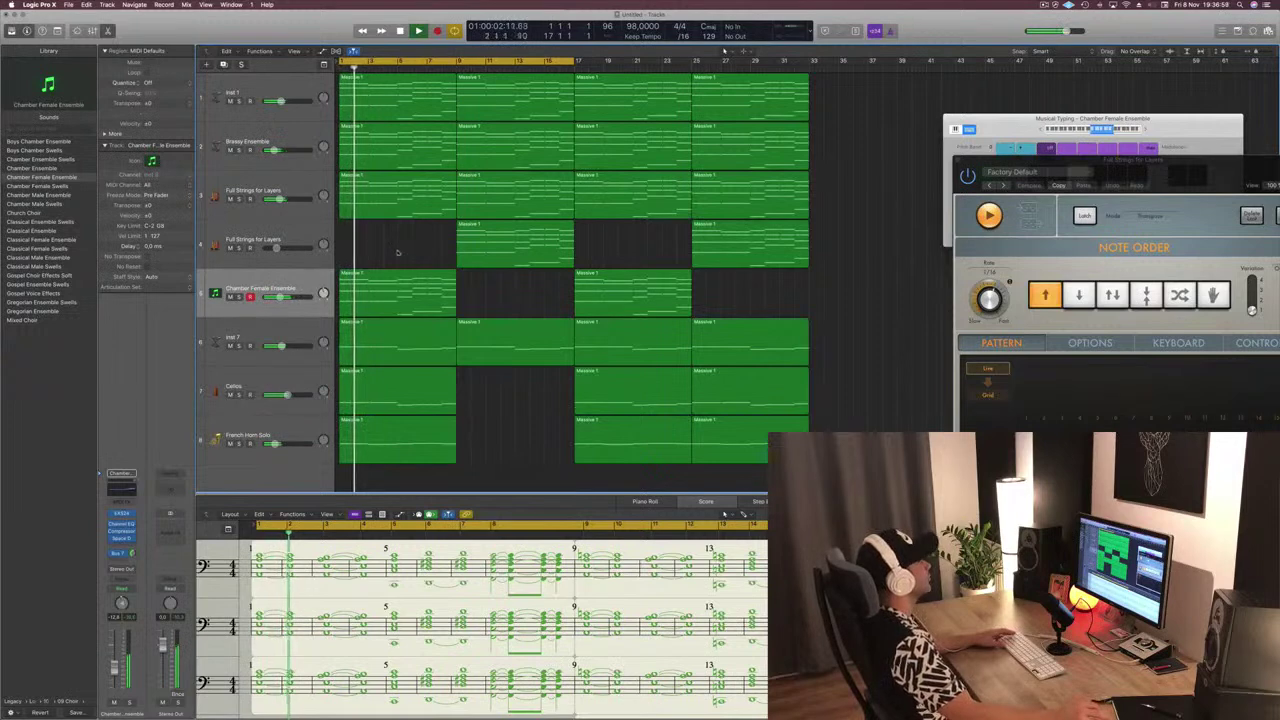
Try the opening without the first Inst 1 region by deleting it, replaying from the start and undoing the deletion
click(505, 93)
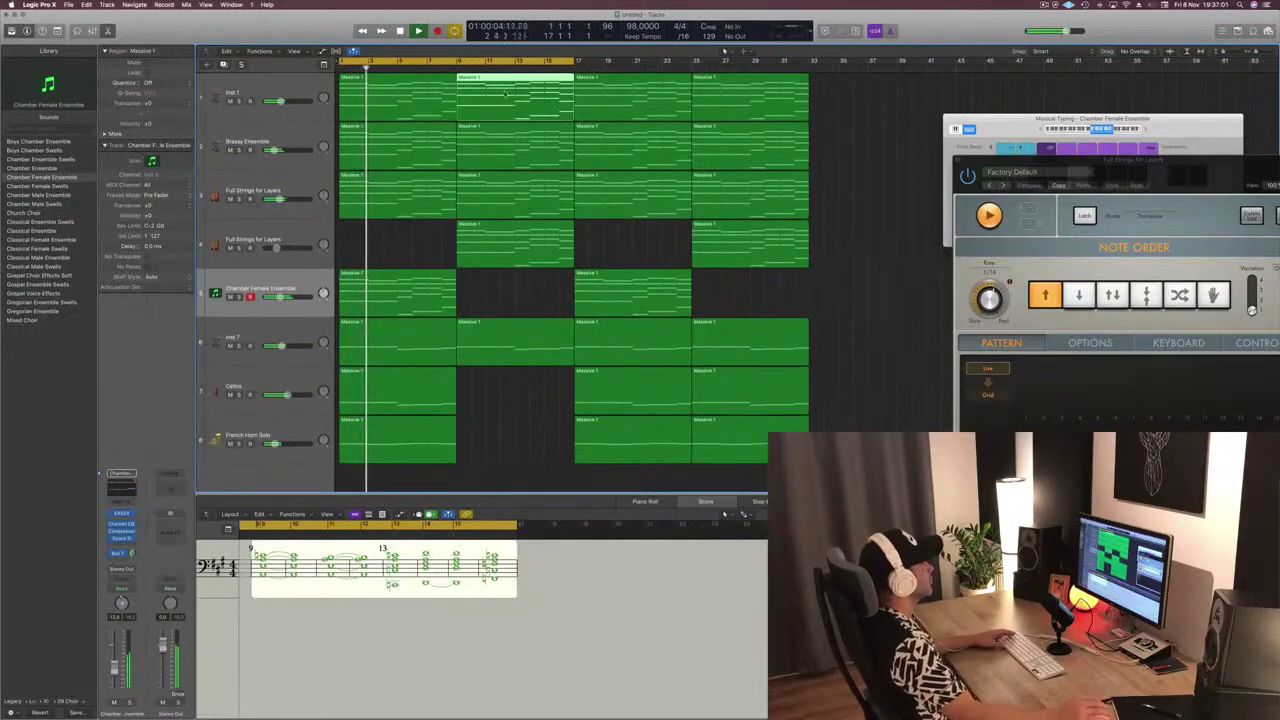
click(393, 95)
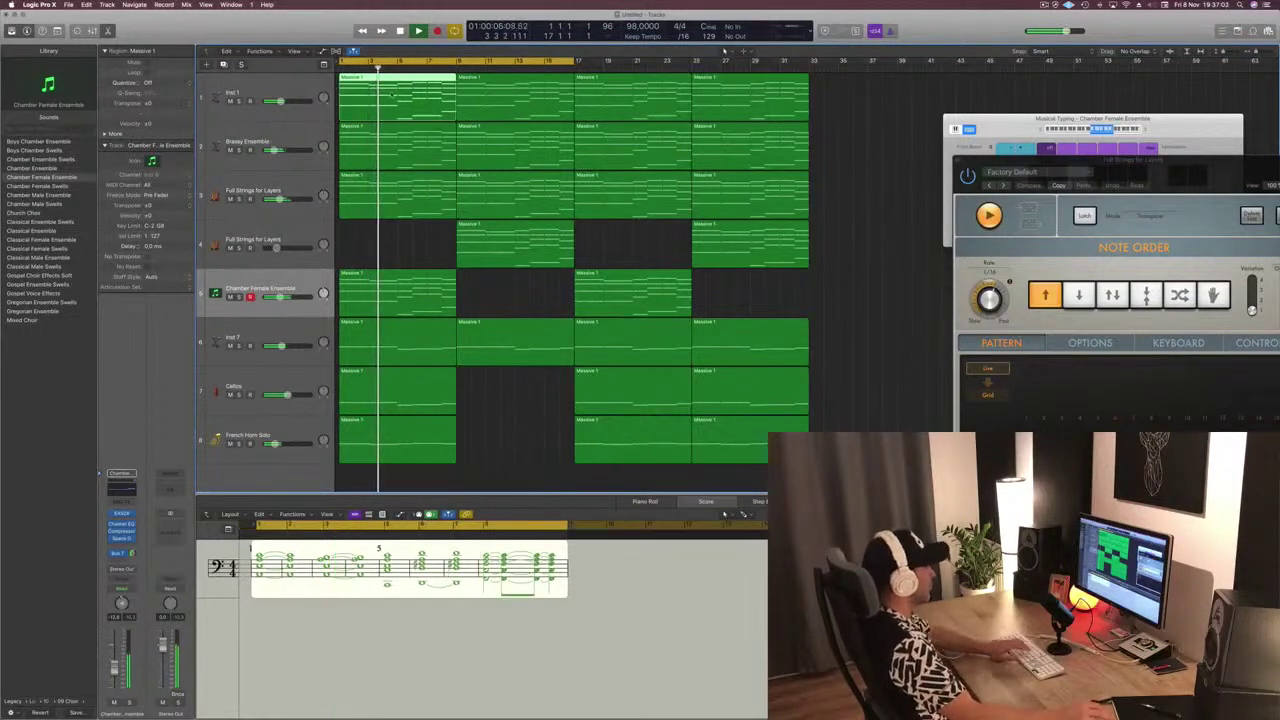
key(Delete)
key(Return)
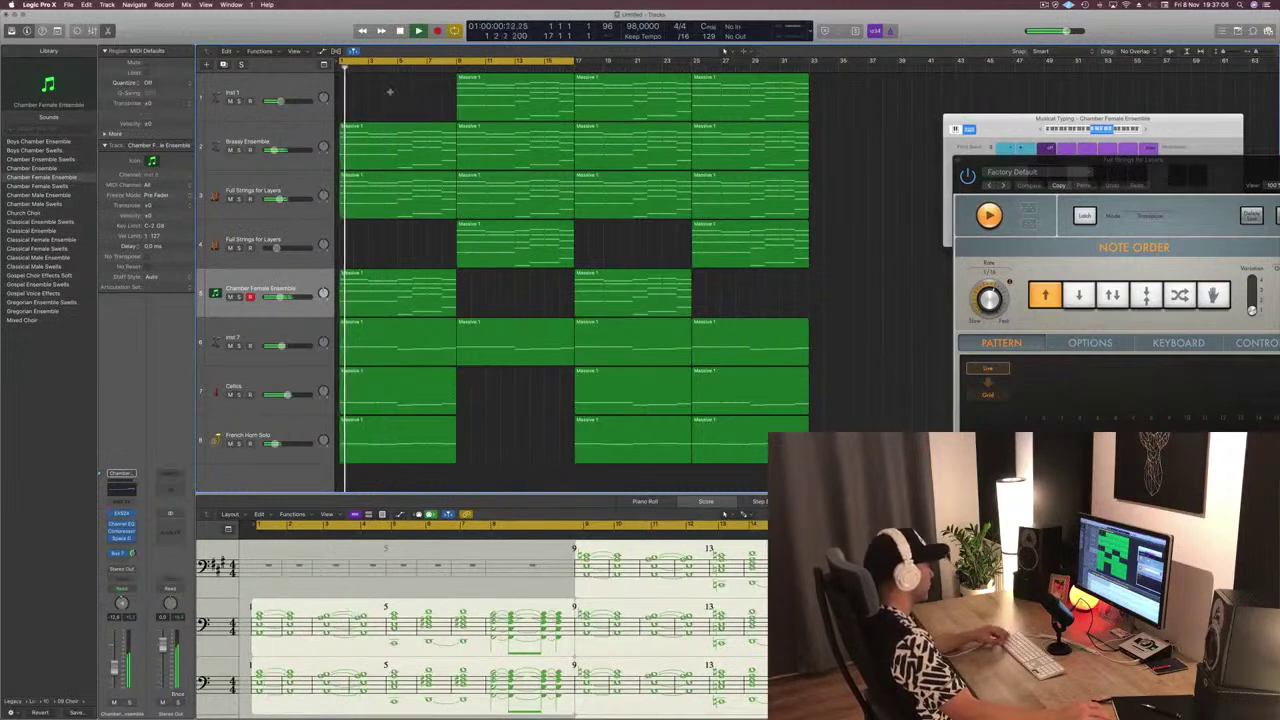
key(ctrl+z)
click(866, 240)
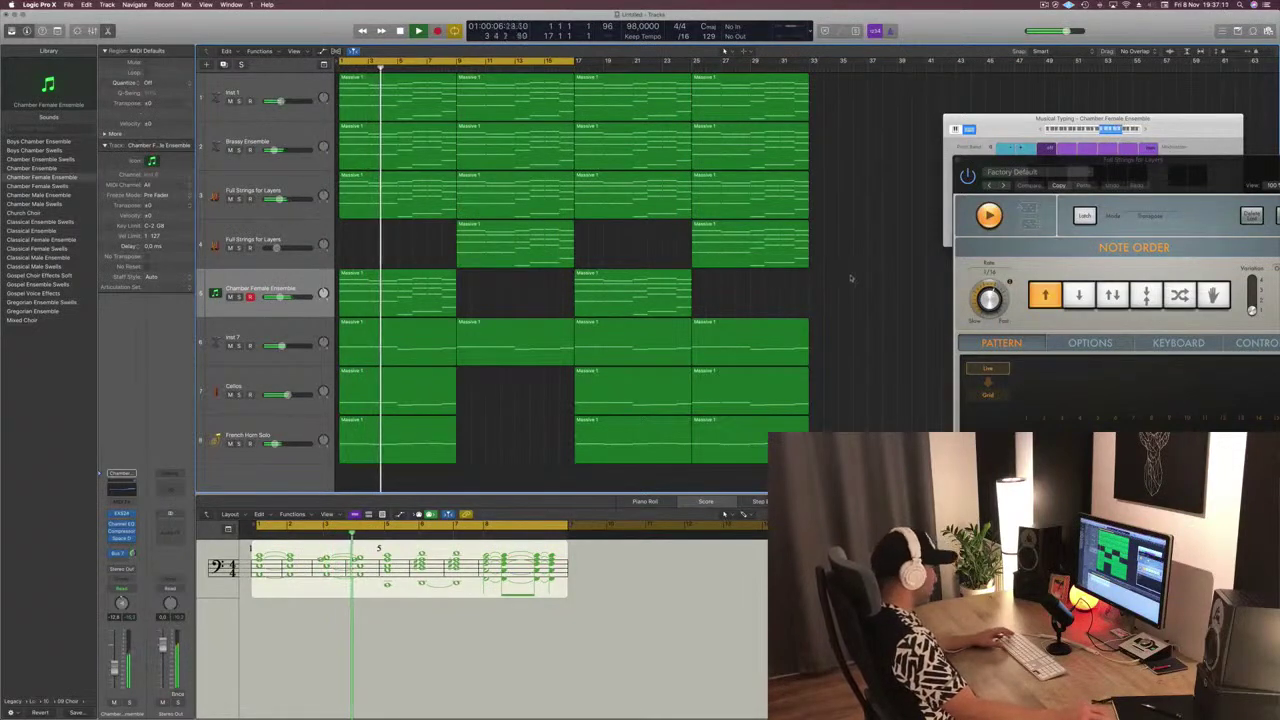
Close the Musical Typing window and show the mixer below the tracks
key(super+k)
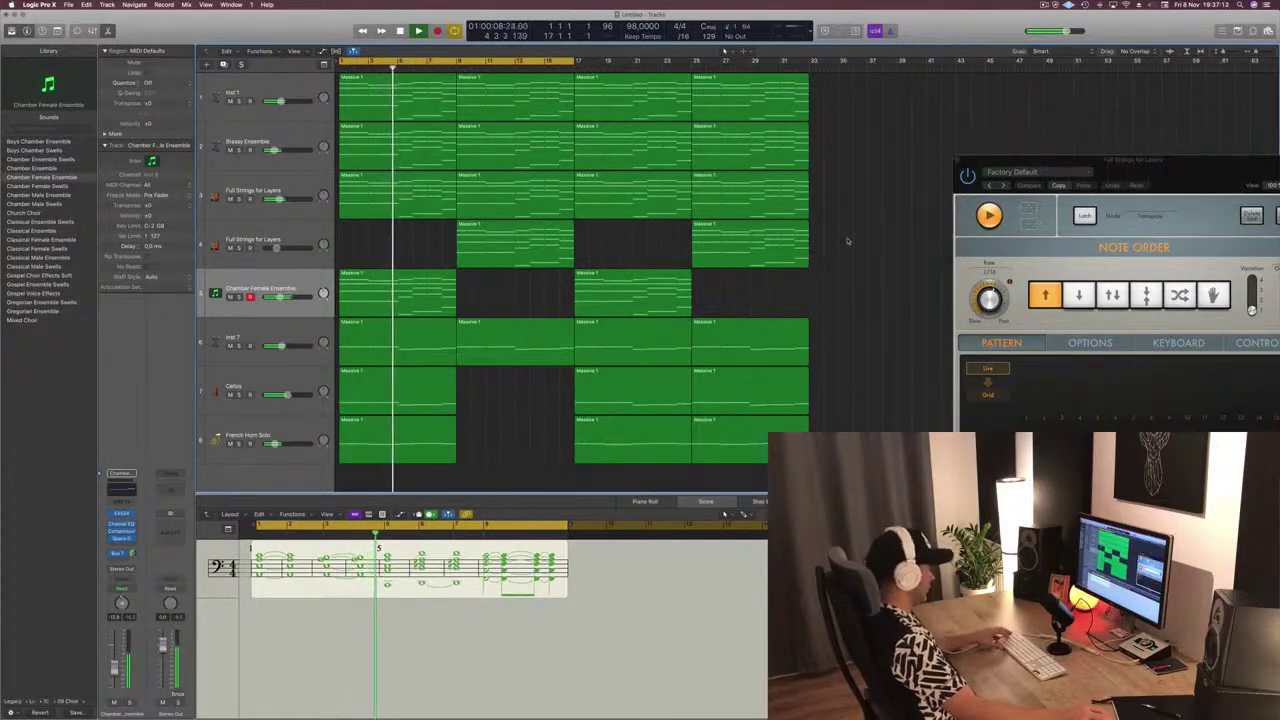
key(x)
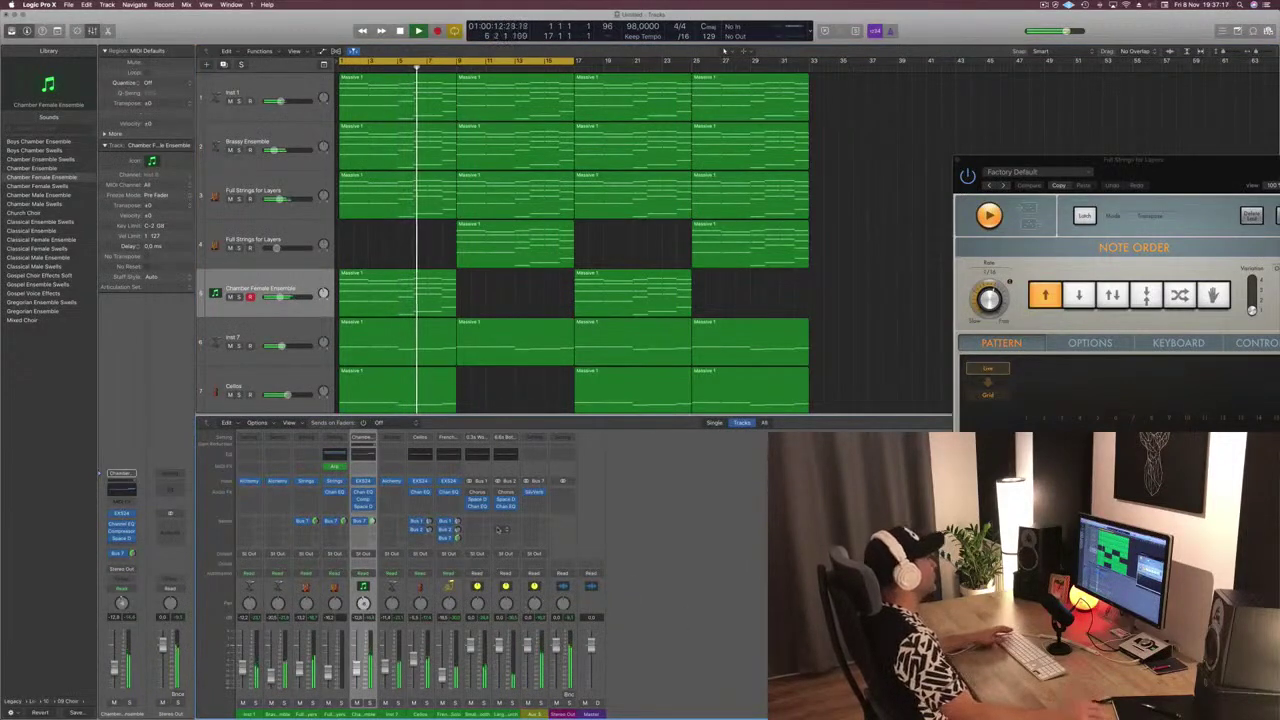
scroll(848, 300, down, 1)
scroll(394, 240, up, 2)
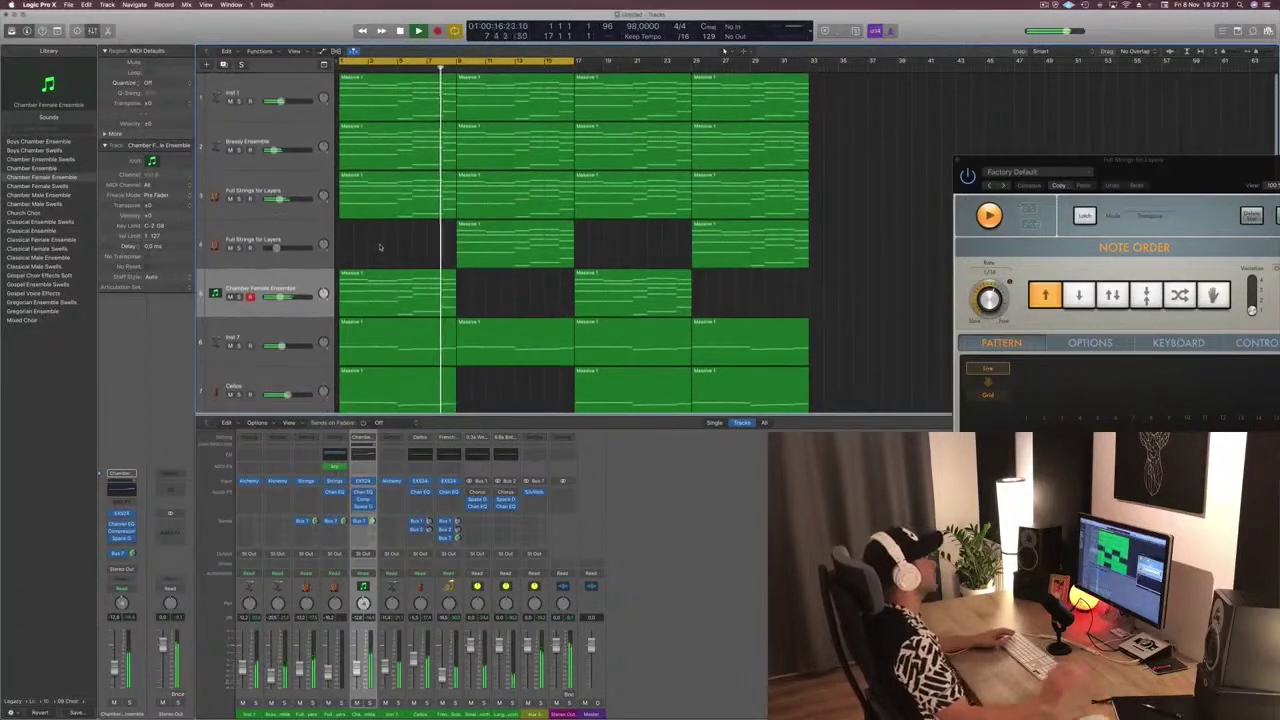
scroll(380, 247, left, 3)
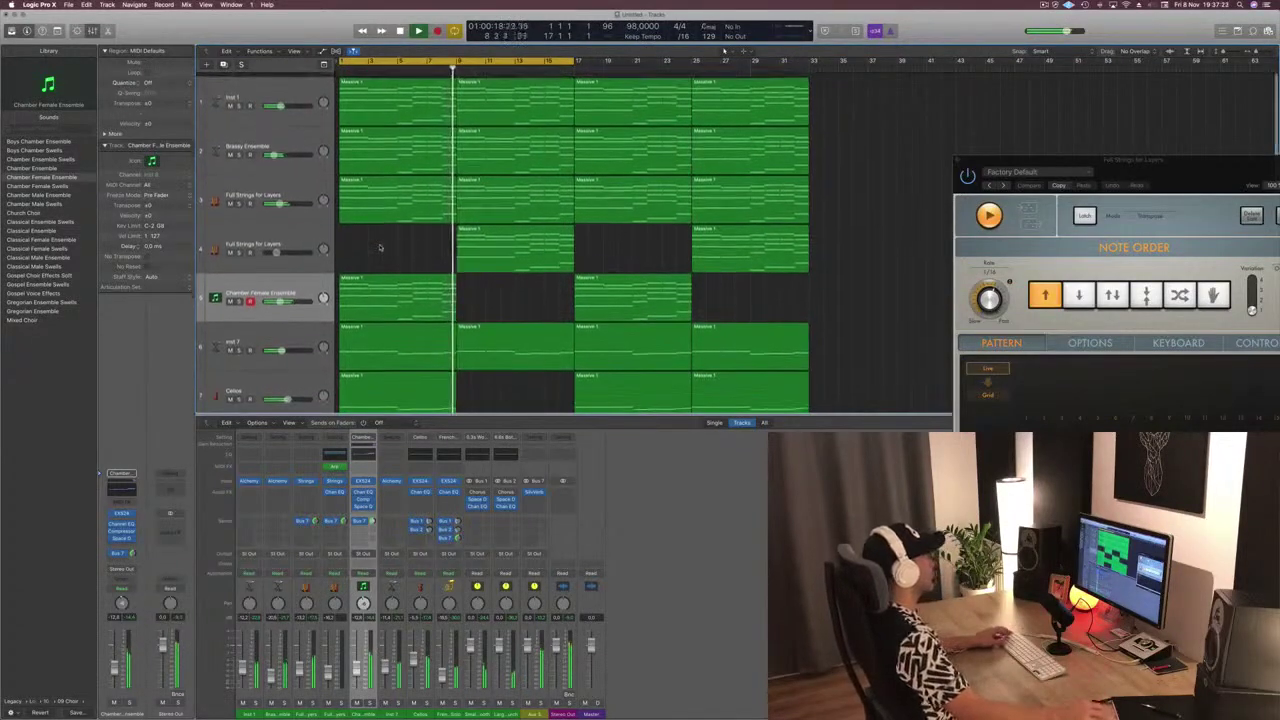
Try deleting the bar 9 region of the non-arpeggiated Full Strings for Layers track, undo it and replay from bar 9
ctrl+alt+click(368, 245)
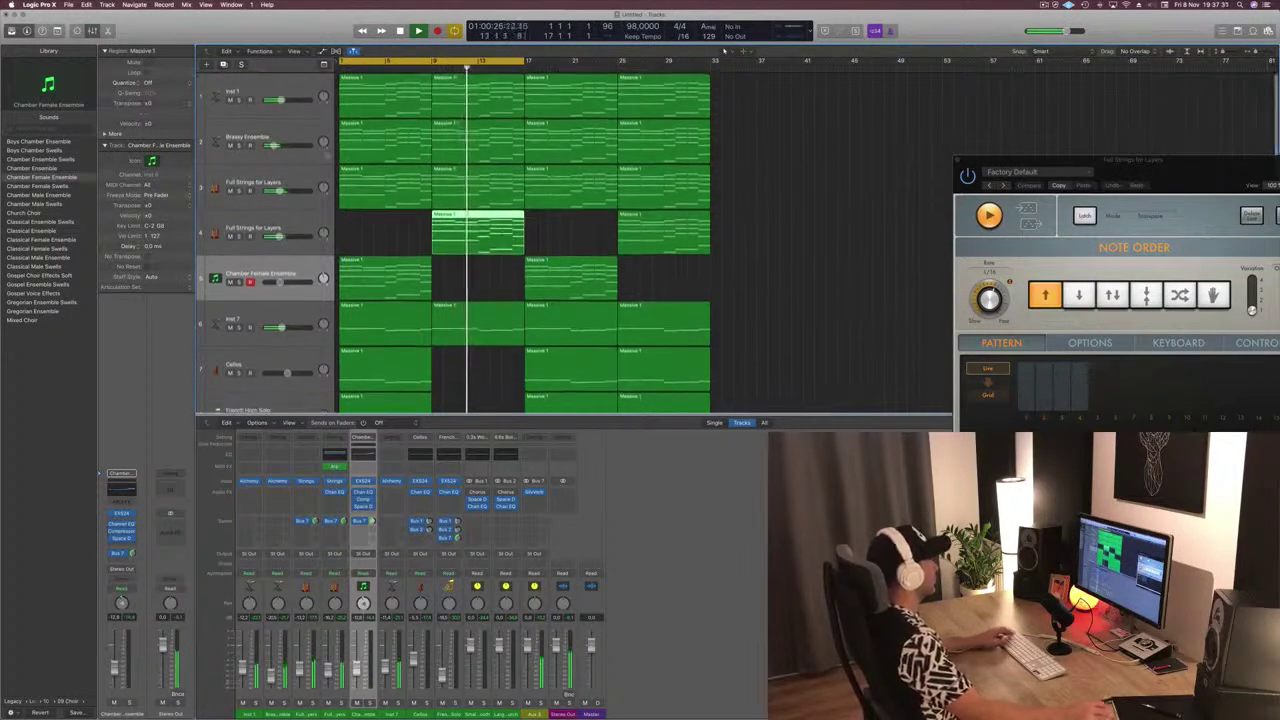
key(Delete)
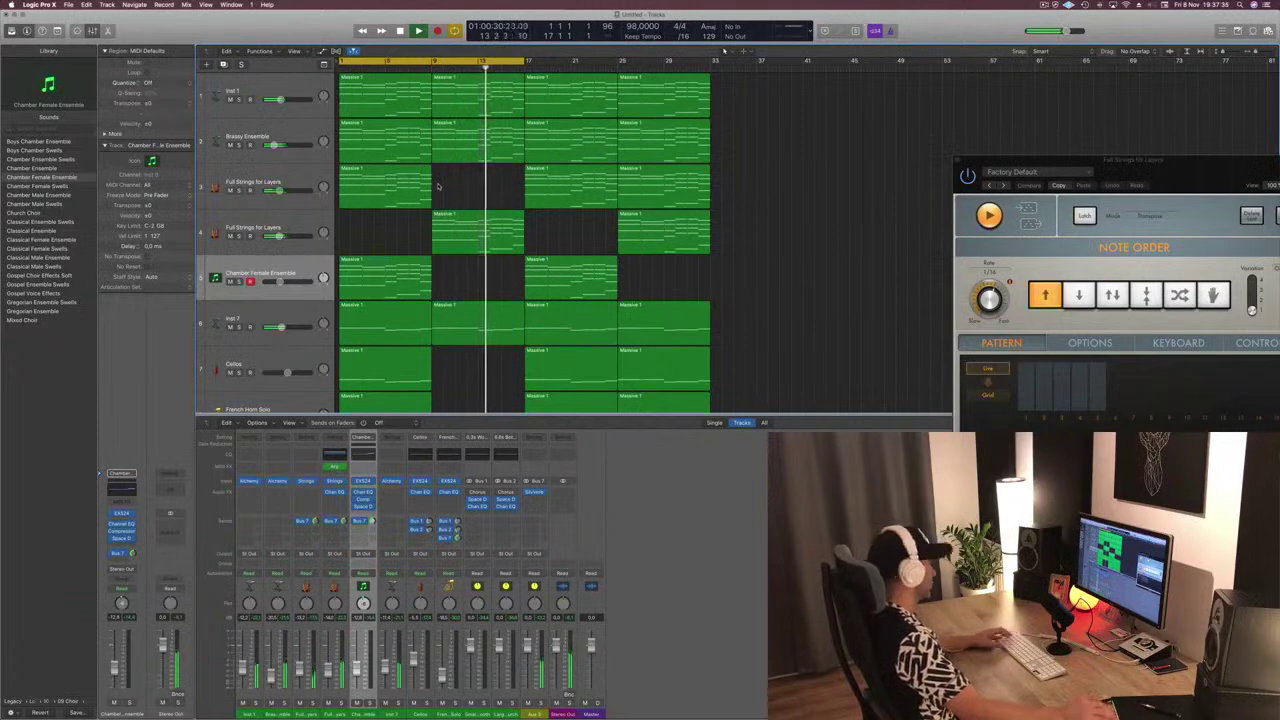
key(super+z)
click(431, 68)
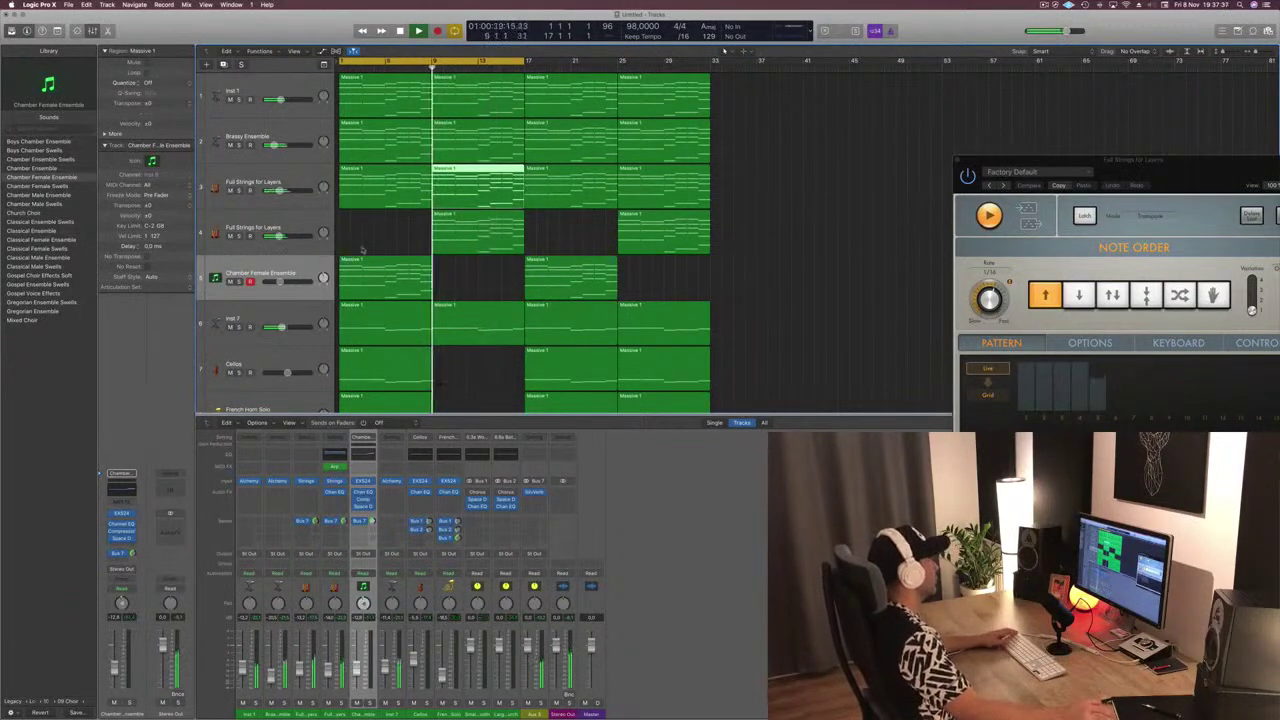
Duplicate the non-arpeggiated Full Strings for Layers track and copy its regions onto the new track directly below
click(289, 180)
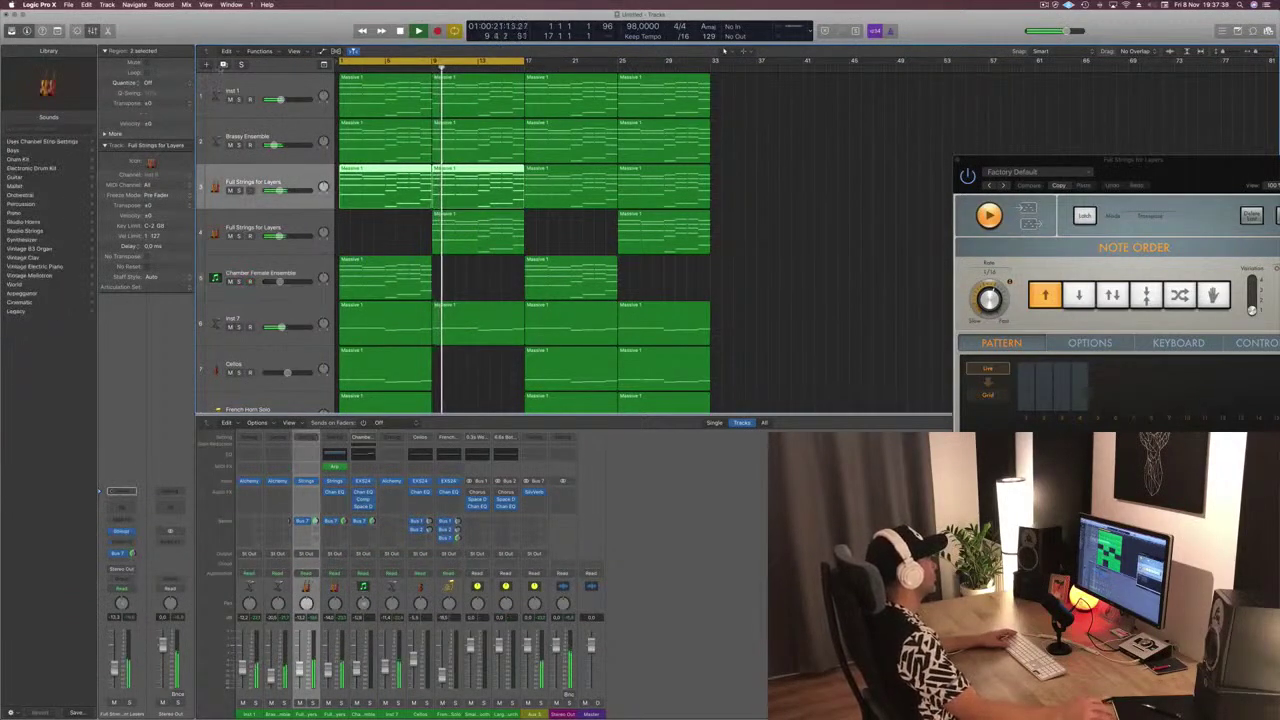
click(223, 64)
drag(781, 221, 389, 236)
click(283, 217)
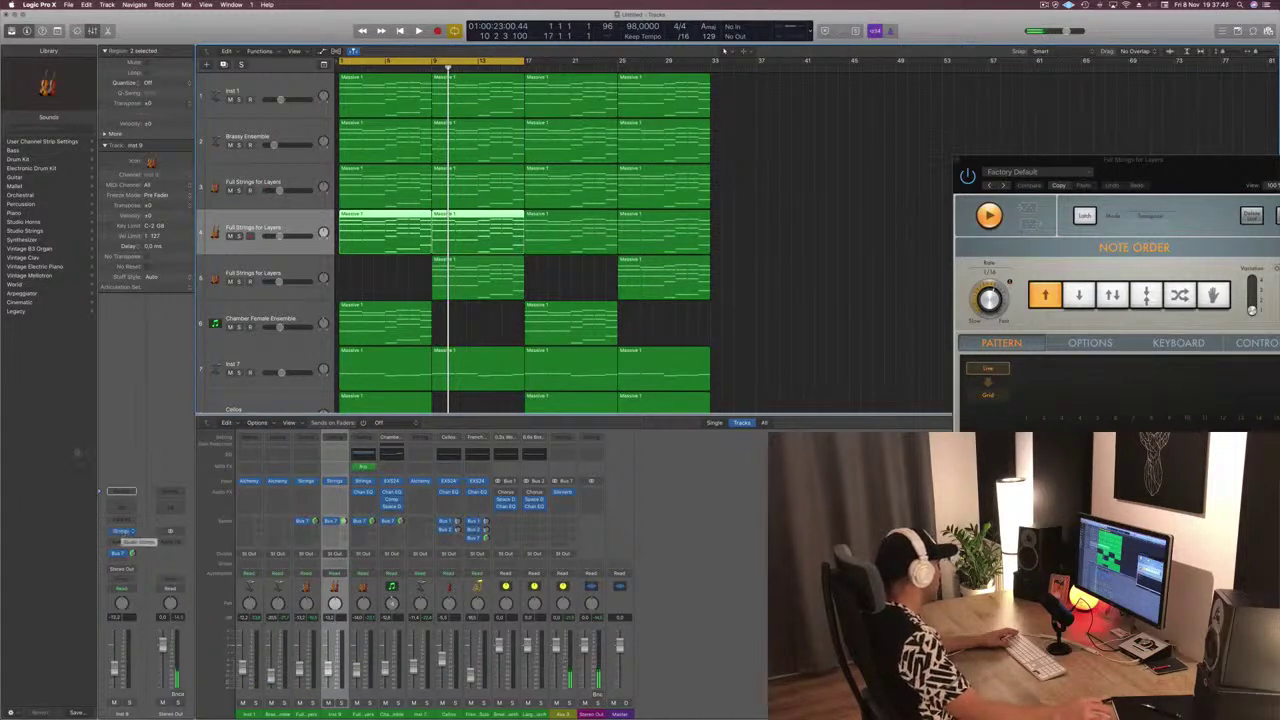
Load the Studio Violins 1 patch from the Studio Strings sounds on the new track and play it from the start
click(40, 230)
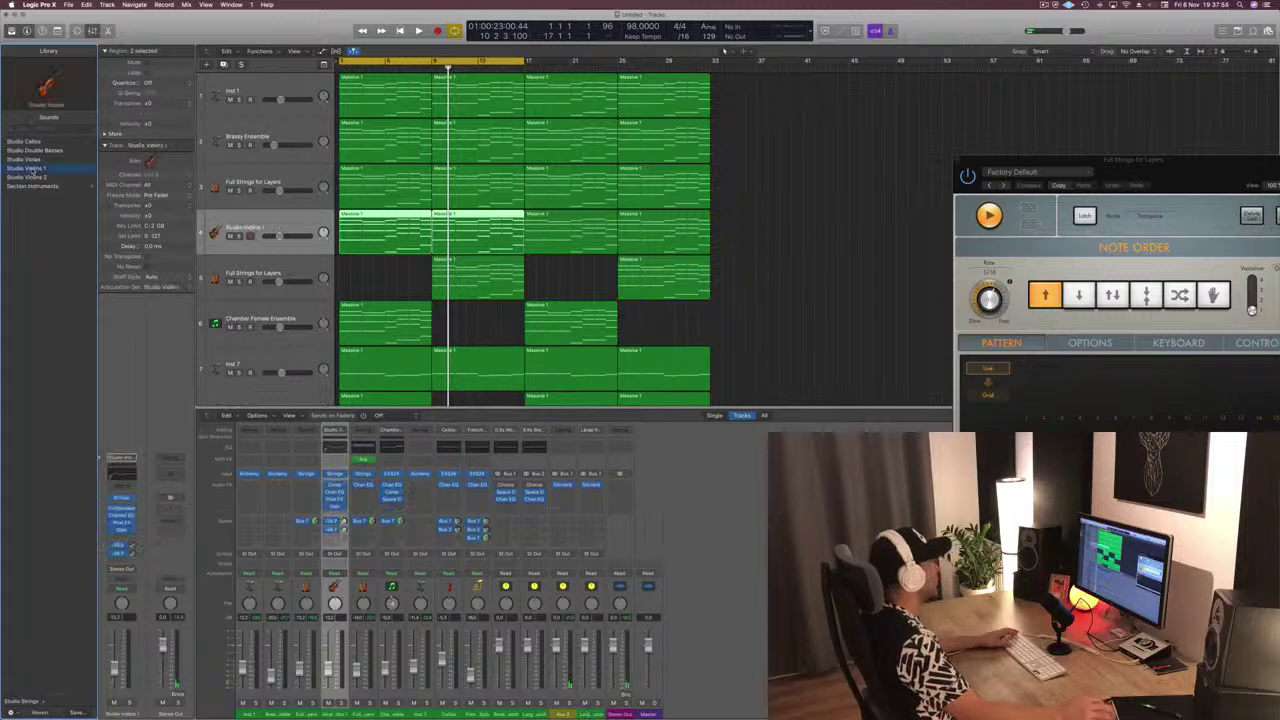
key(Return)
key(space)
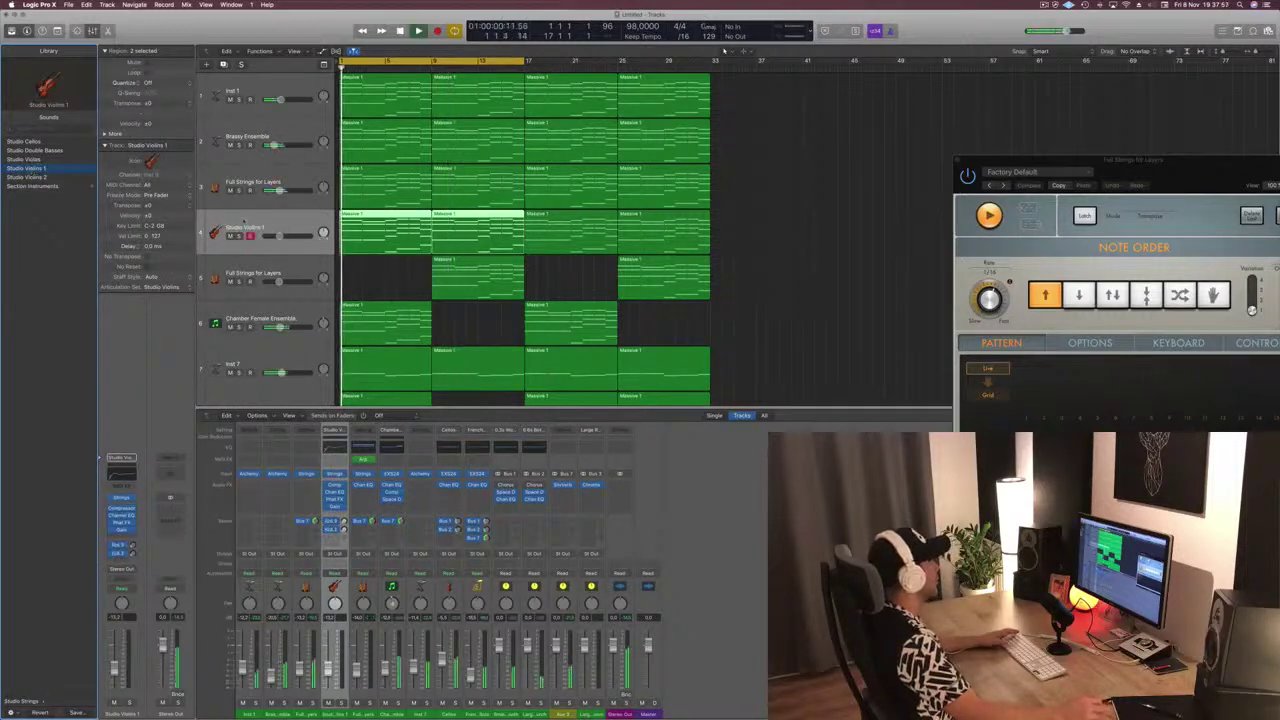
key(space)
key(space)
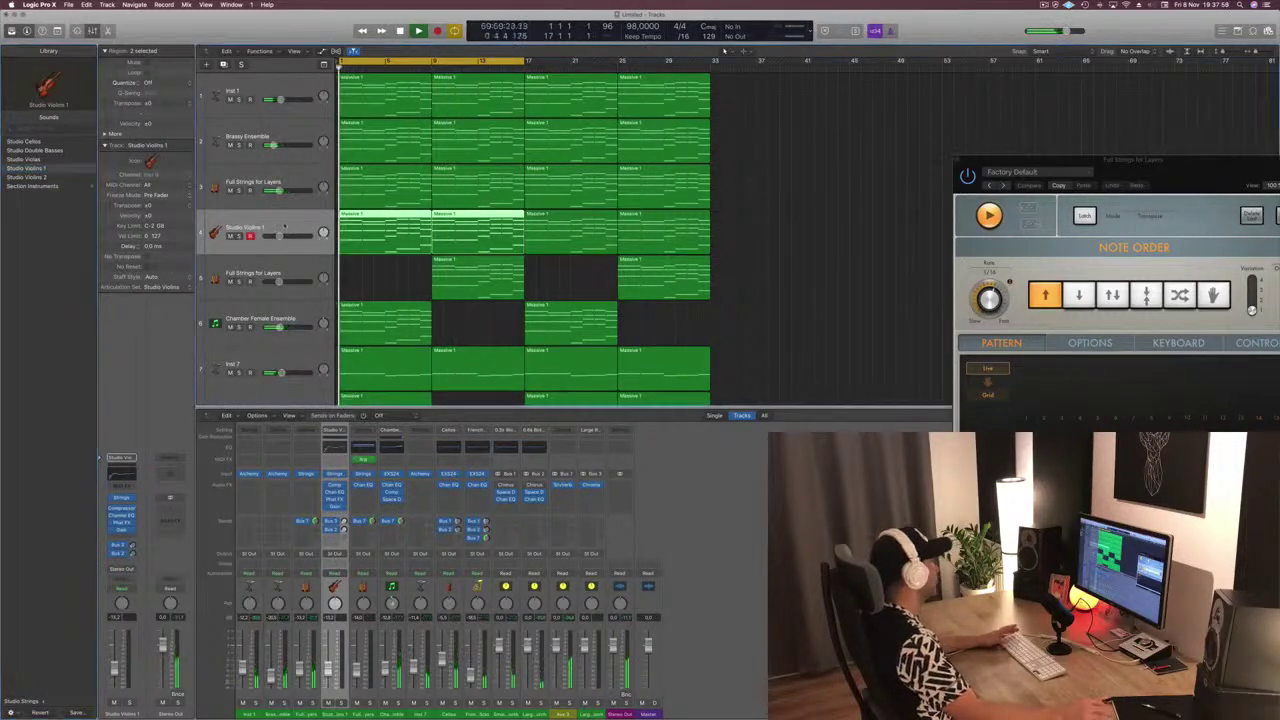
key(space)
key(space)
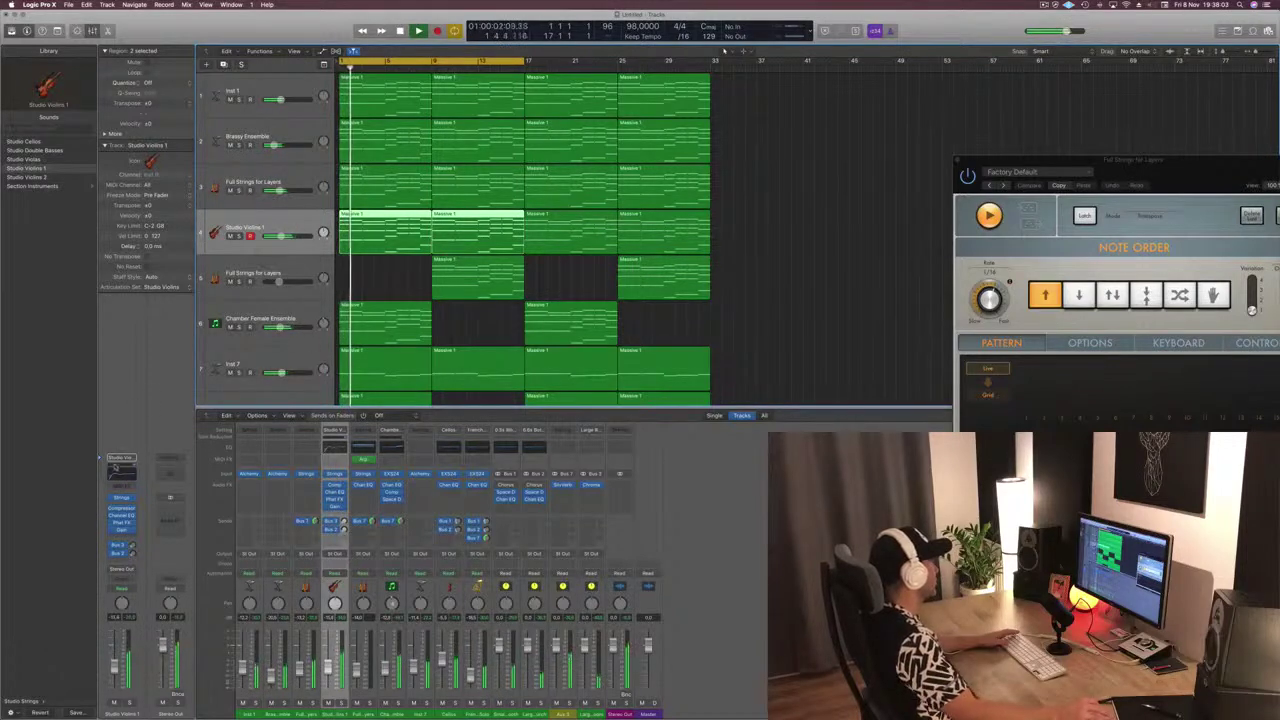
Set the low-cut band of the Studio Violins 1 channel EQ to 530 Hz
click(116, 474)
drag(190, 177, 344, 186)
click(15, 23)
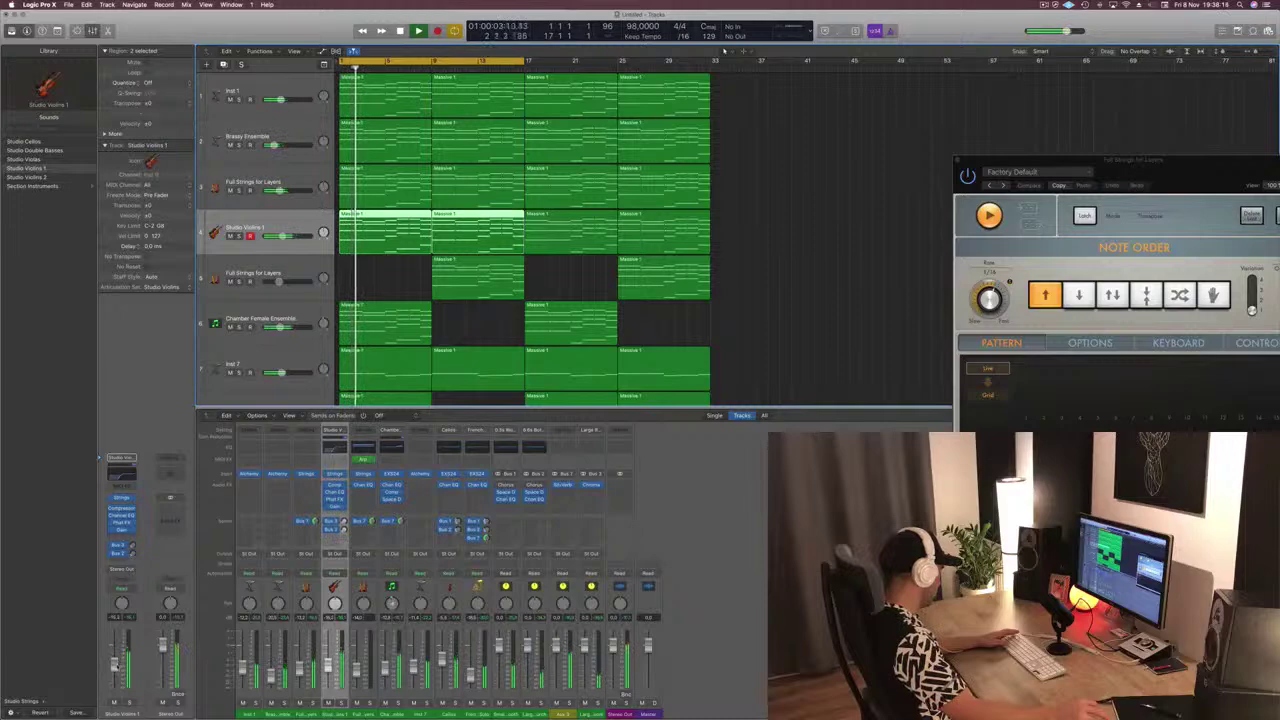
Set the Studio Violins 1 high-shelf EQ band to 3900 Hz at +5.5 dB and replay the mix from the start
click(122, 472)
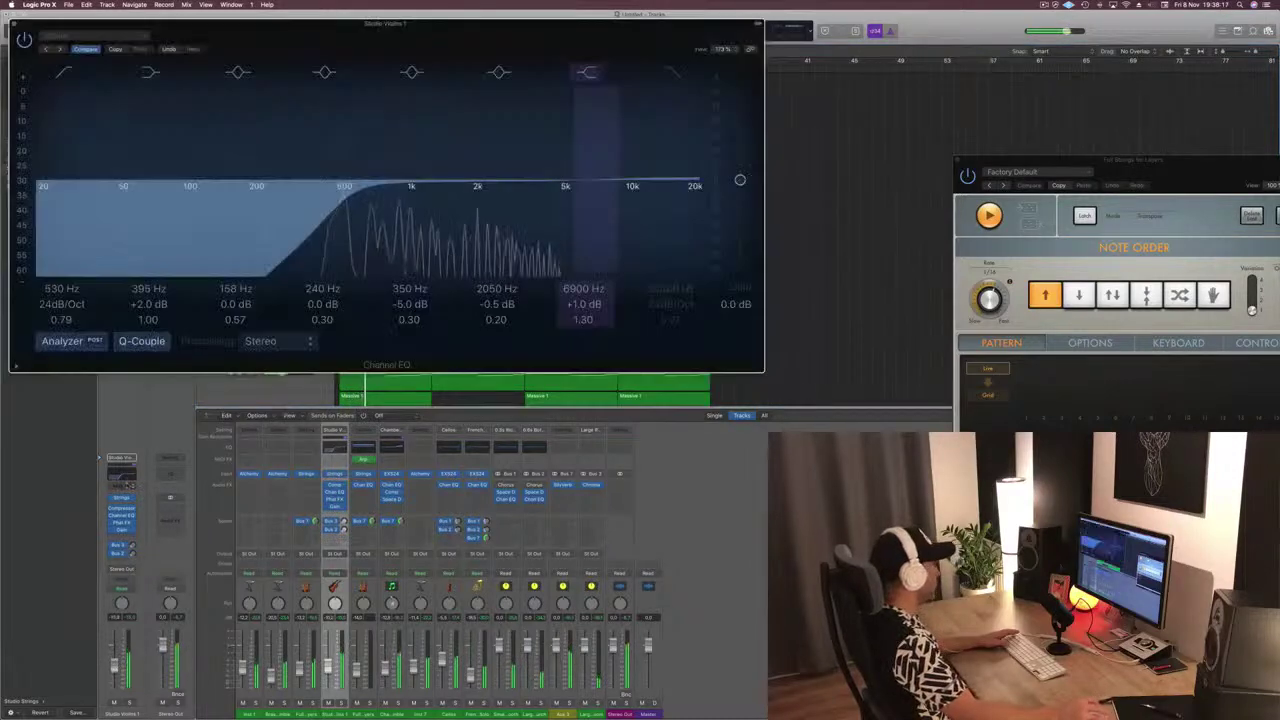
drag(595, 176, 536, 165)
drag(599, 48, 671, 51)
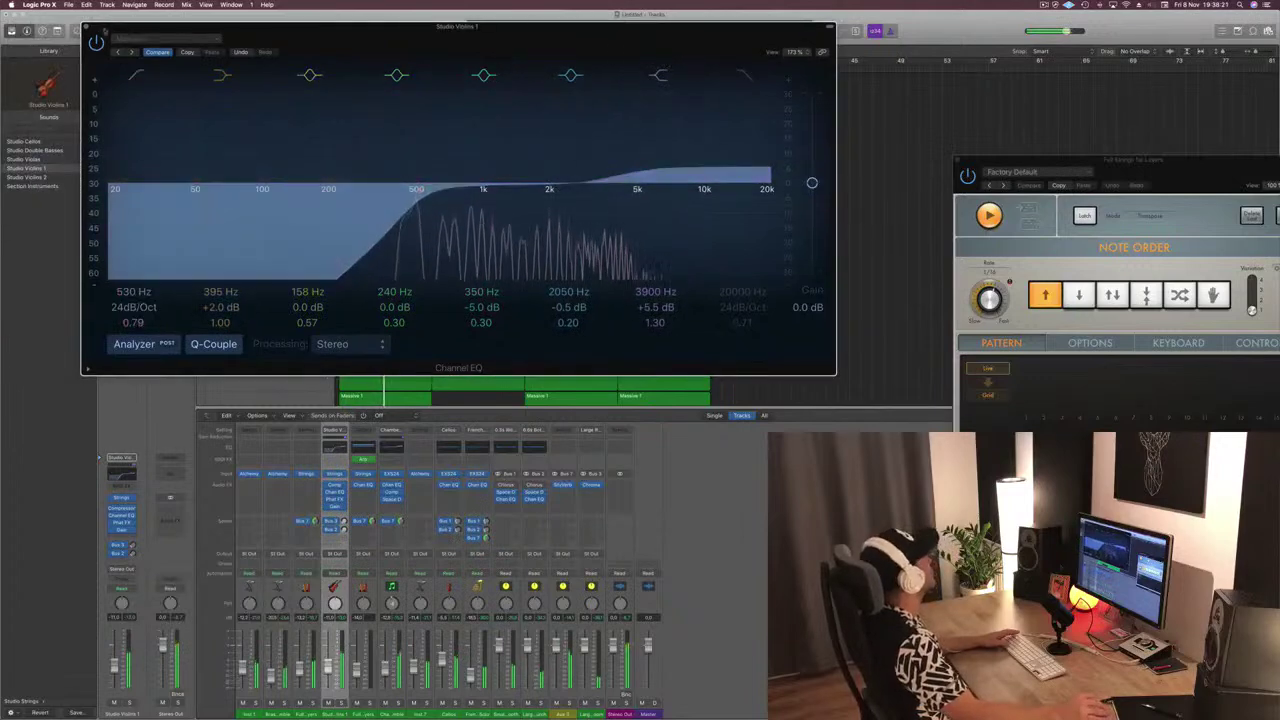
key(v)
key(Return)
key(space)
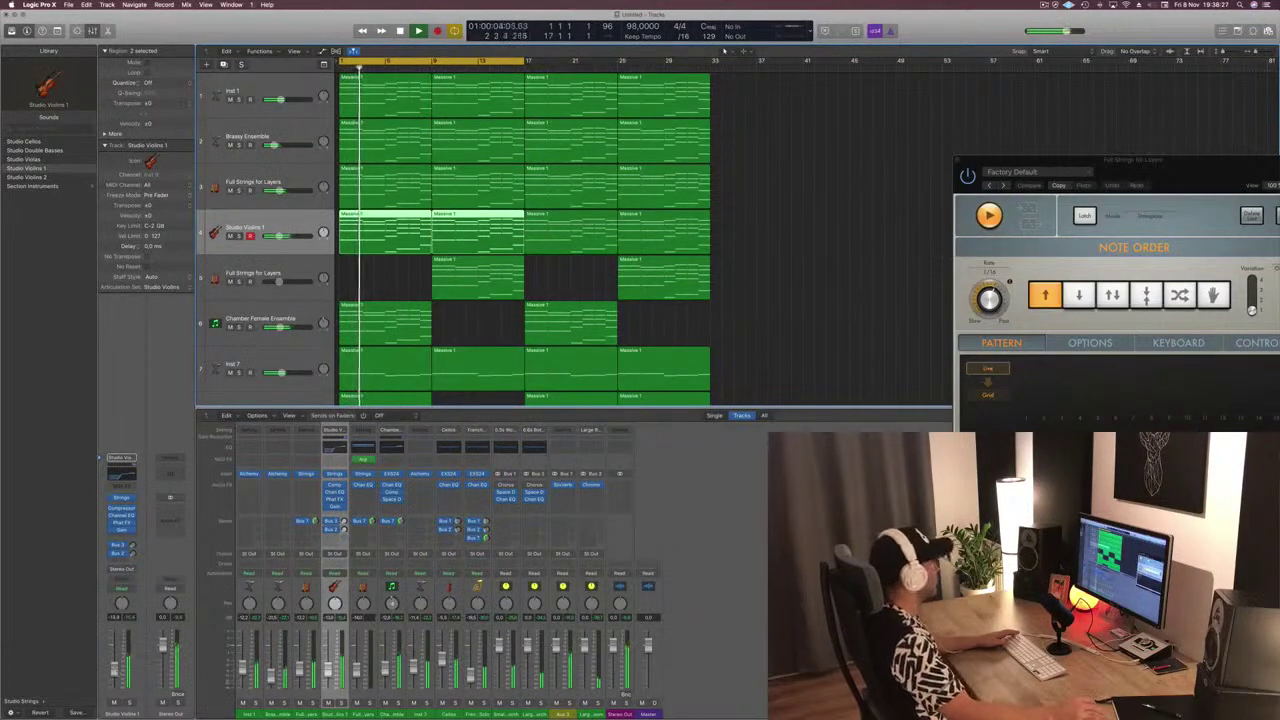
click(754, 314)
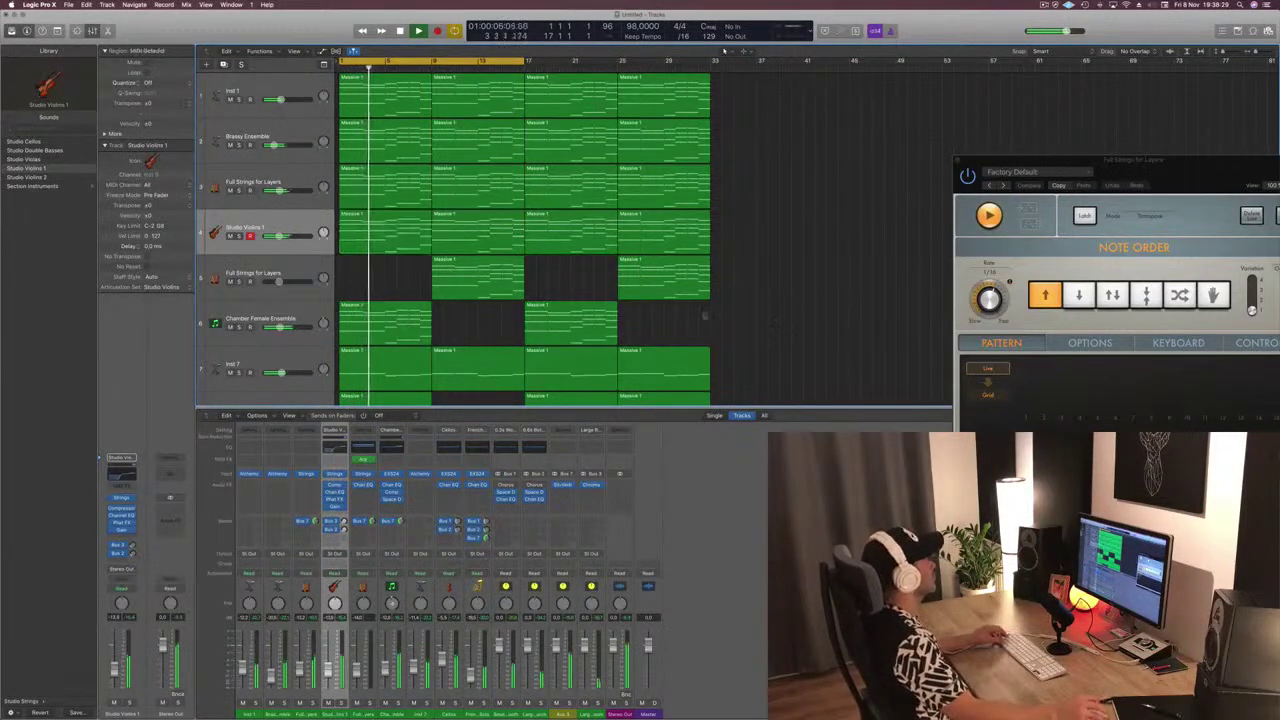
Extend the cycle range to bar 33 and move the Arpeggiator window fully into view
scroll(754, 314, left, 1)
scroll(447, 280, down, 3)
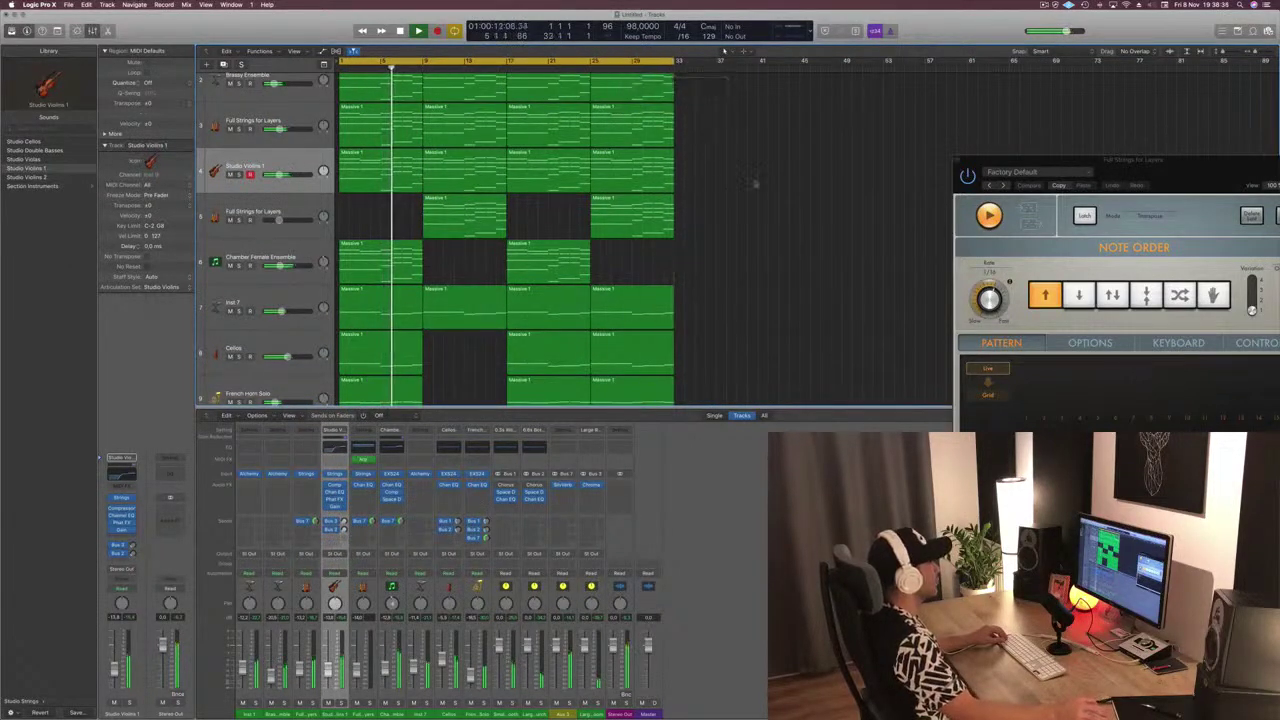
drag(1113, 167, 950, 64)
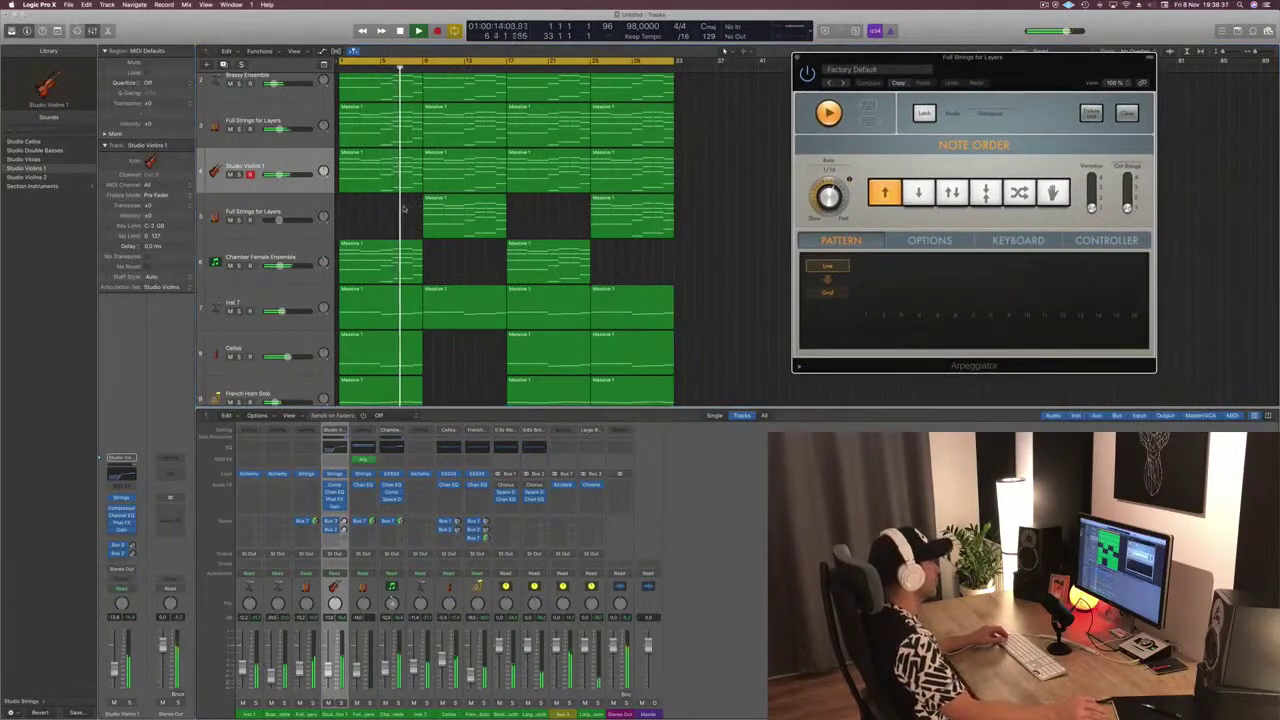
Open the Section Instruments category of the Studio Strings sounds for the Studio Violins 1 track
scroll(403, 208, down, 2)
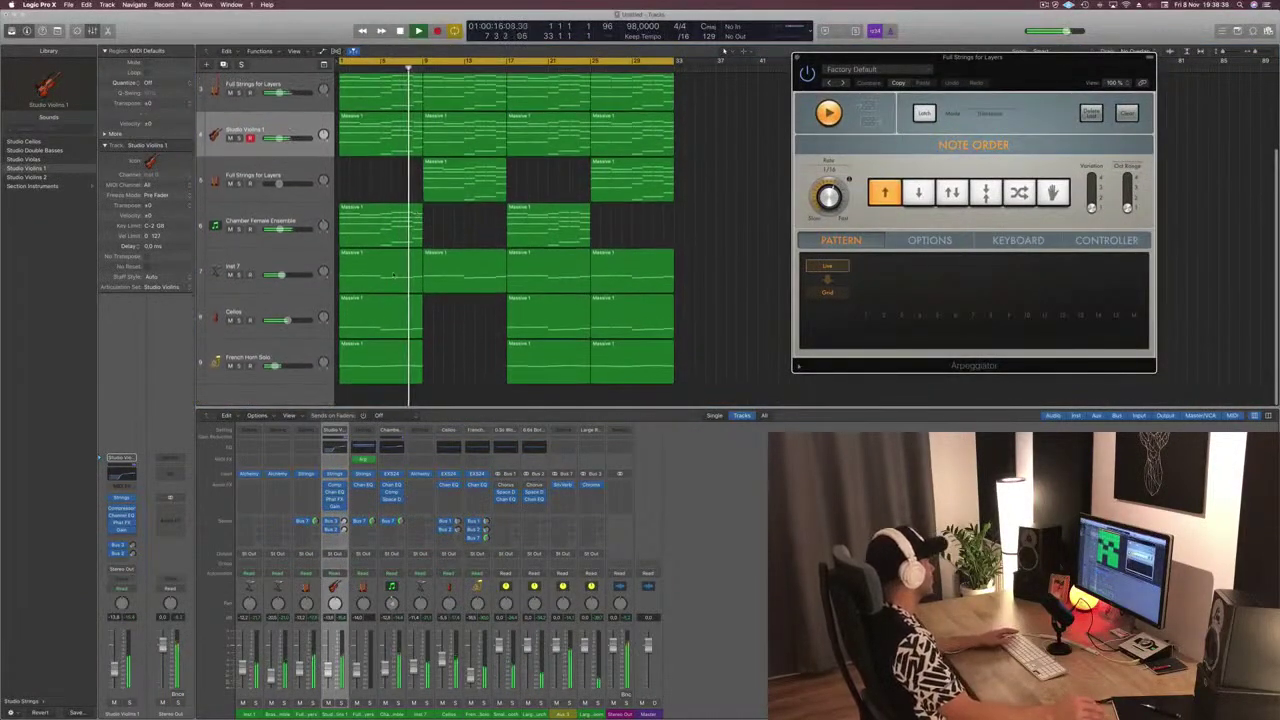
click(22, 186)
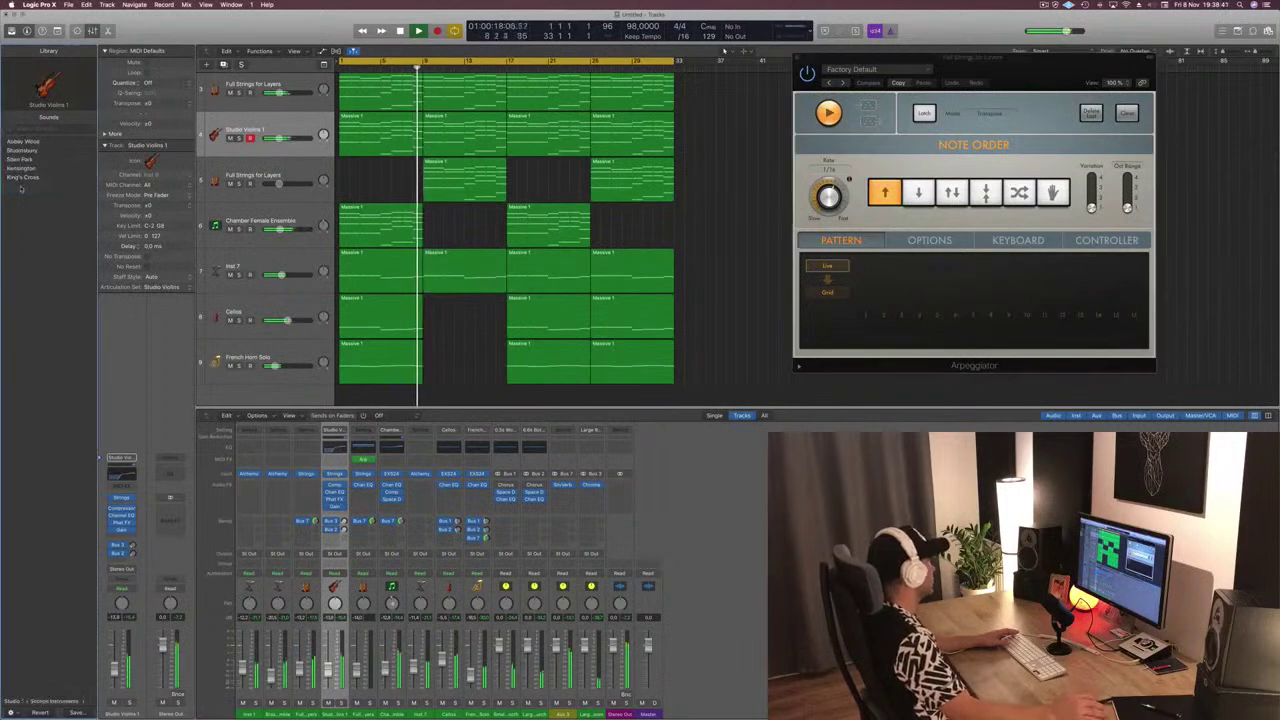
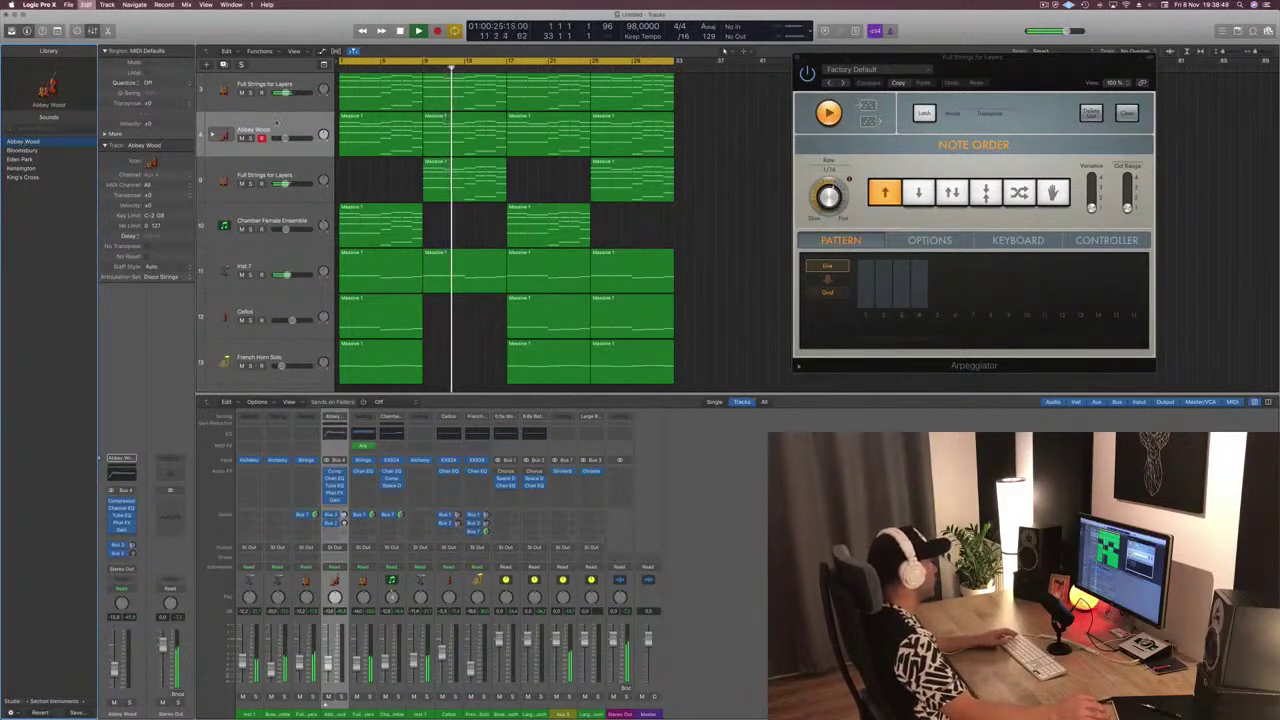
Play the arrangement from the start and return the sound library to its top-level categories for the Studio Violins 1 track
click(340, 68)
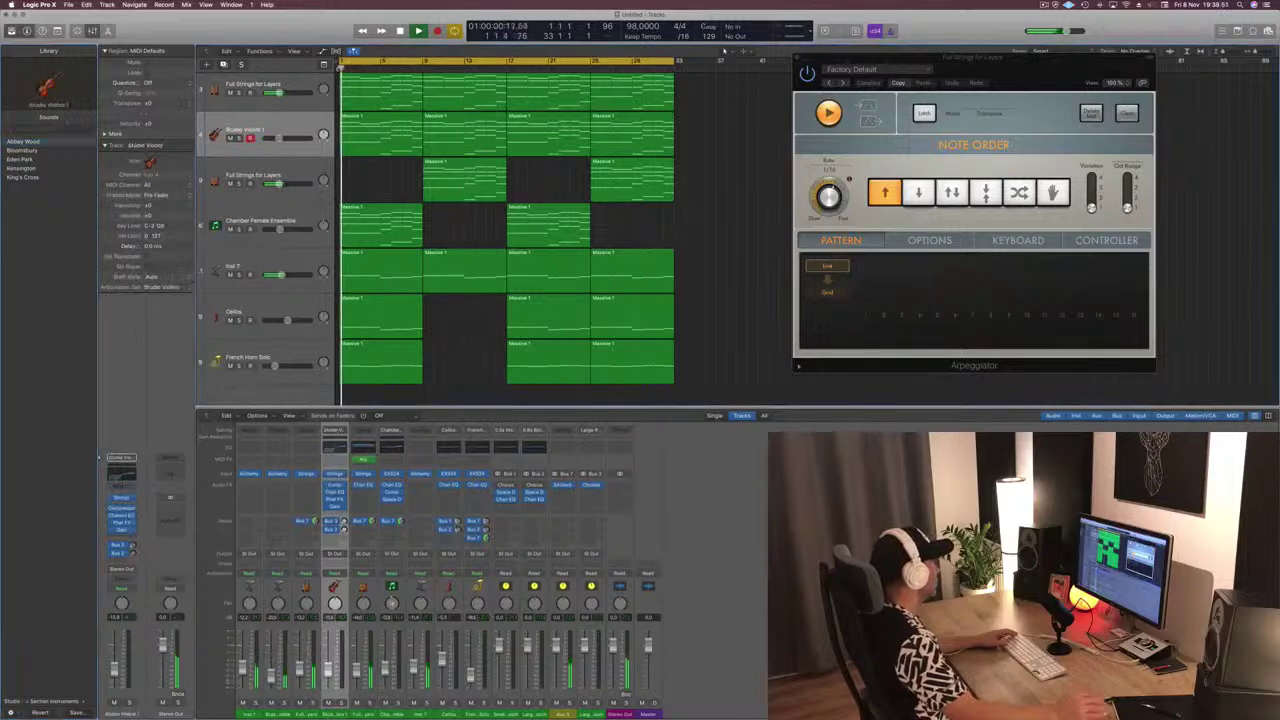
key(space)
key(space)
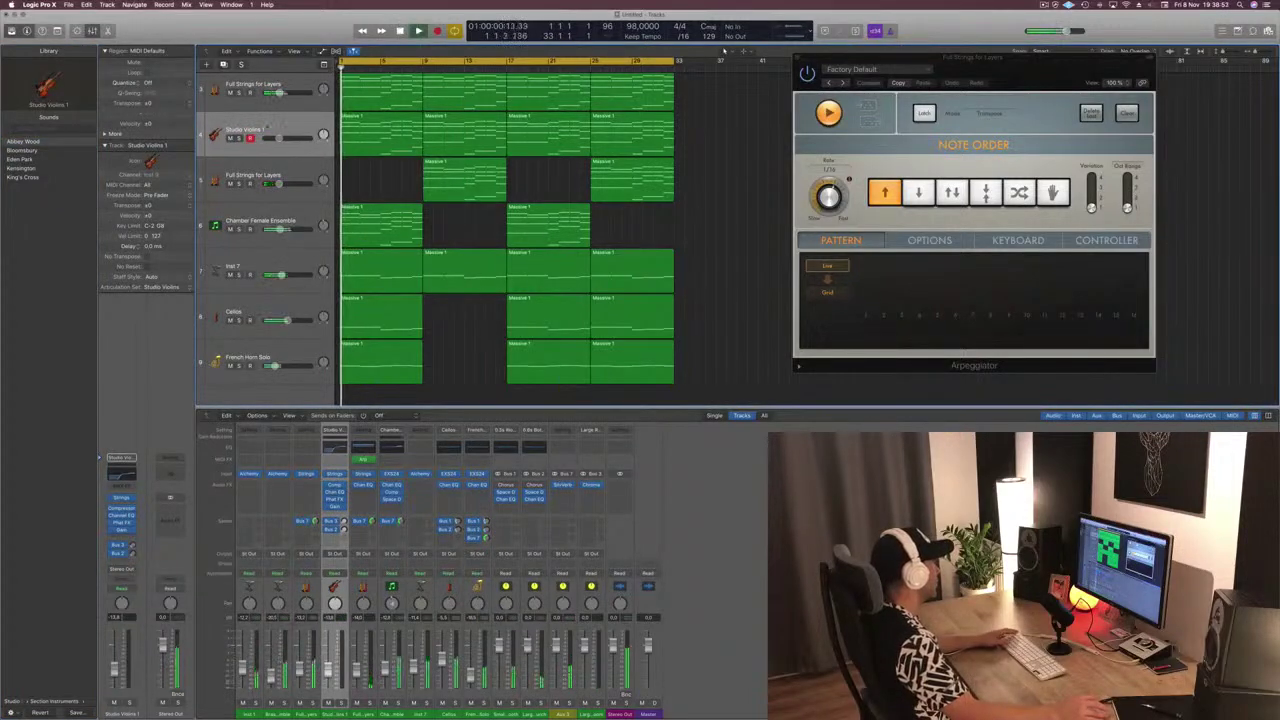
click(268, 129)
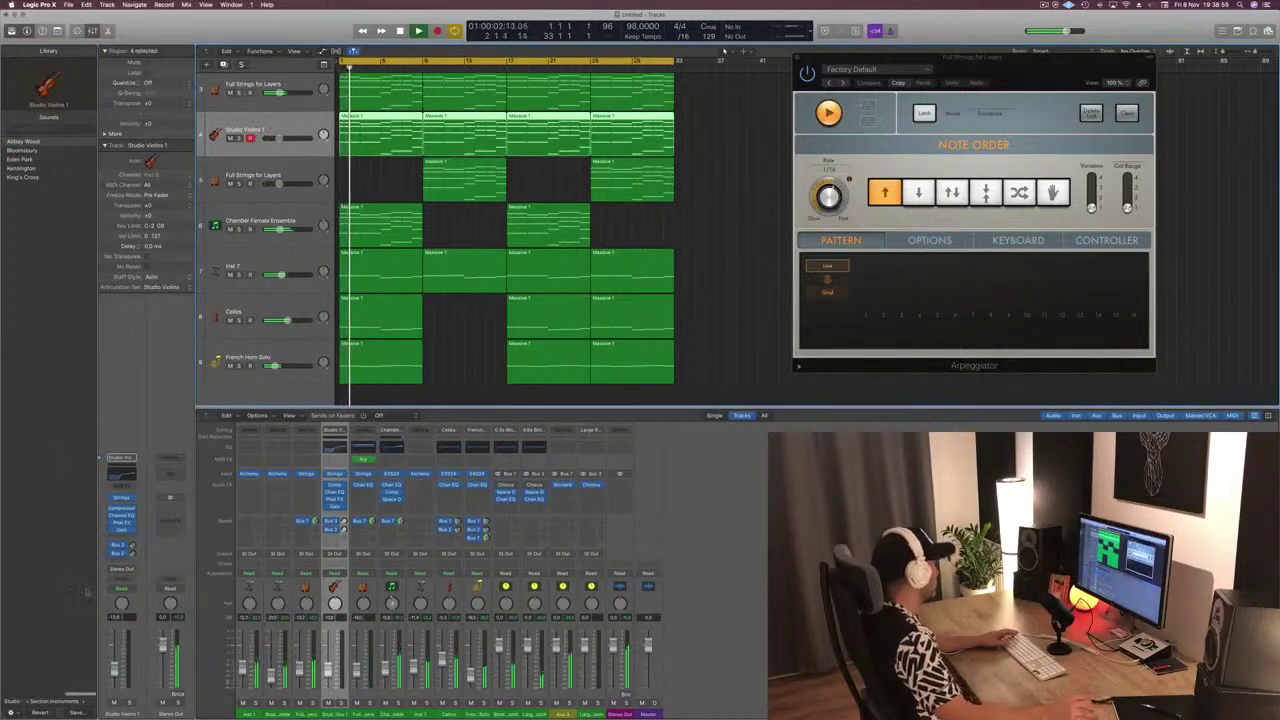
click(28, 703)
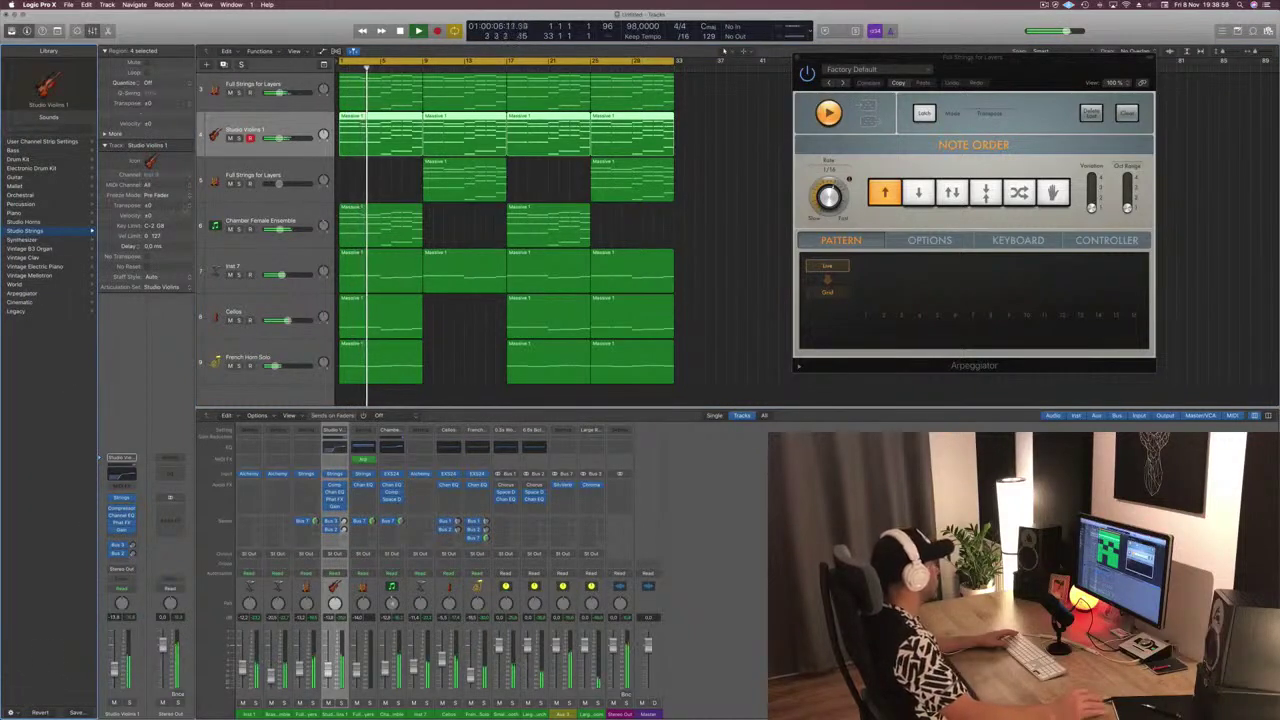
click(718, 277)
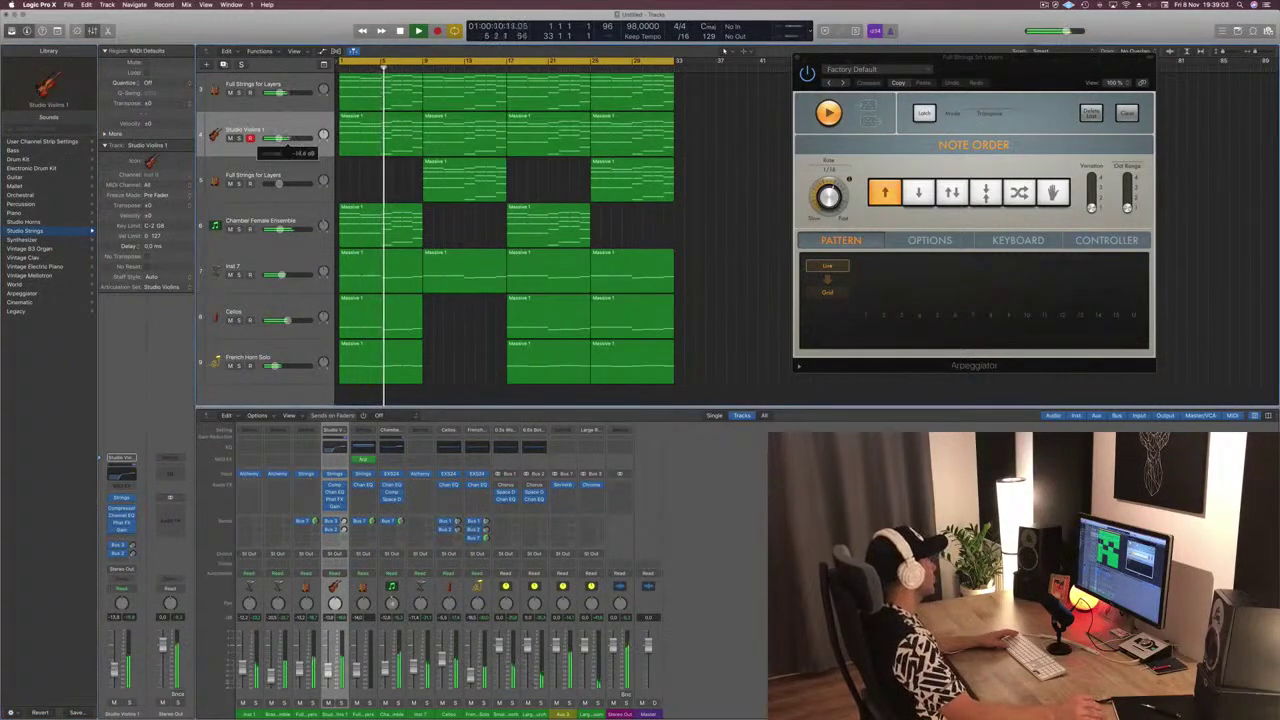
Delete the regions at bars 1 and 17 on the Studio Violins 1 track, keeping playback running from the start
scroll(365, 180, up, 3)
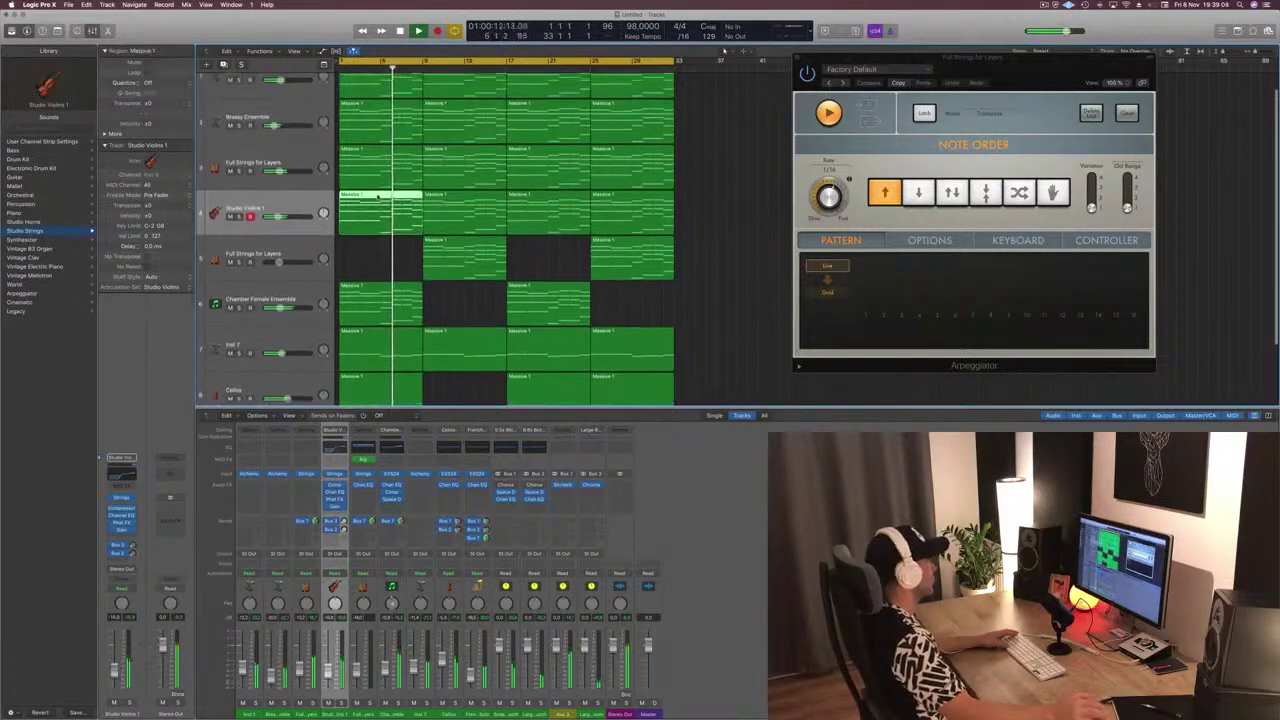
key(space)
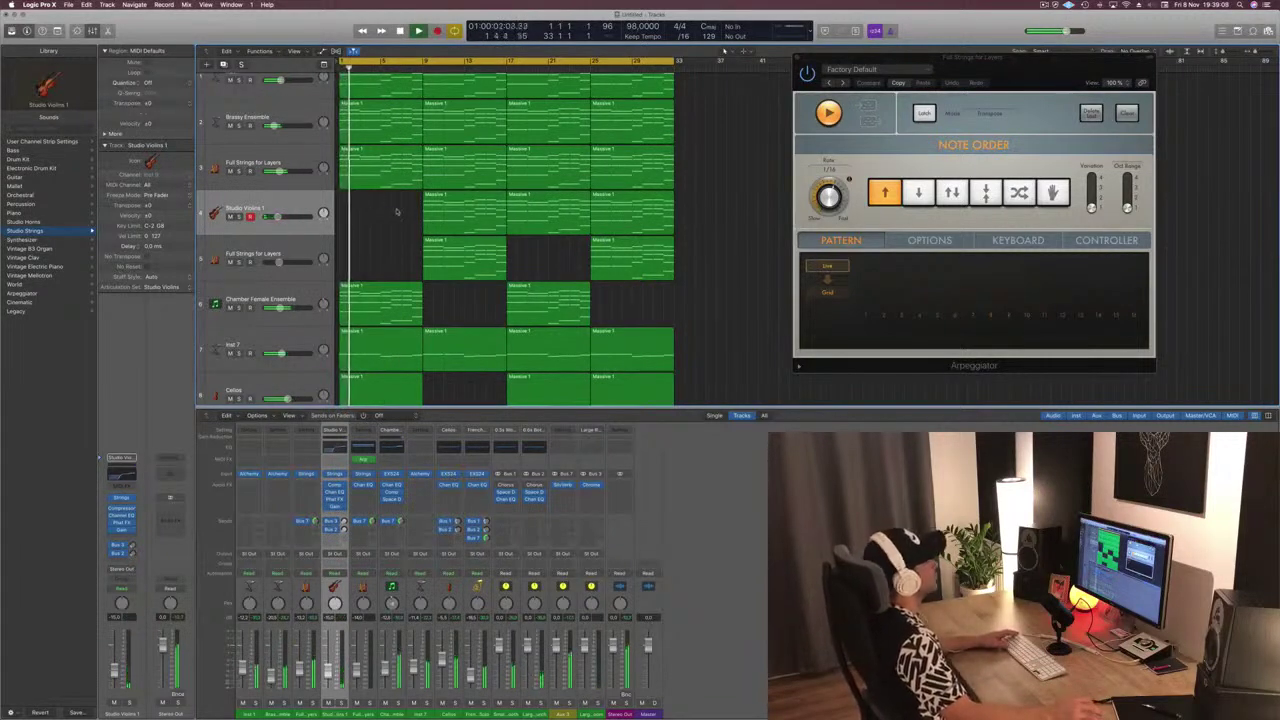
click(540, 218)
key(Delete)
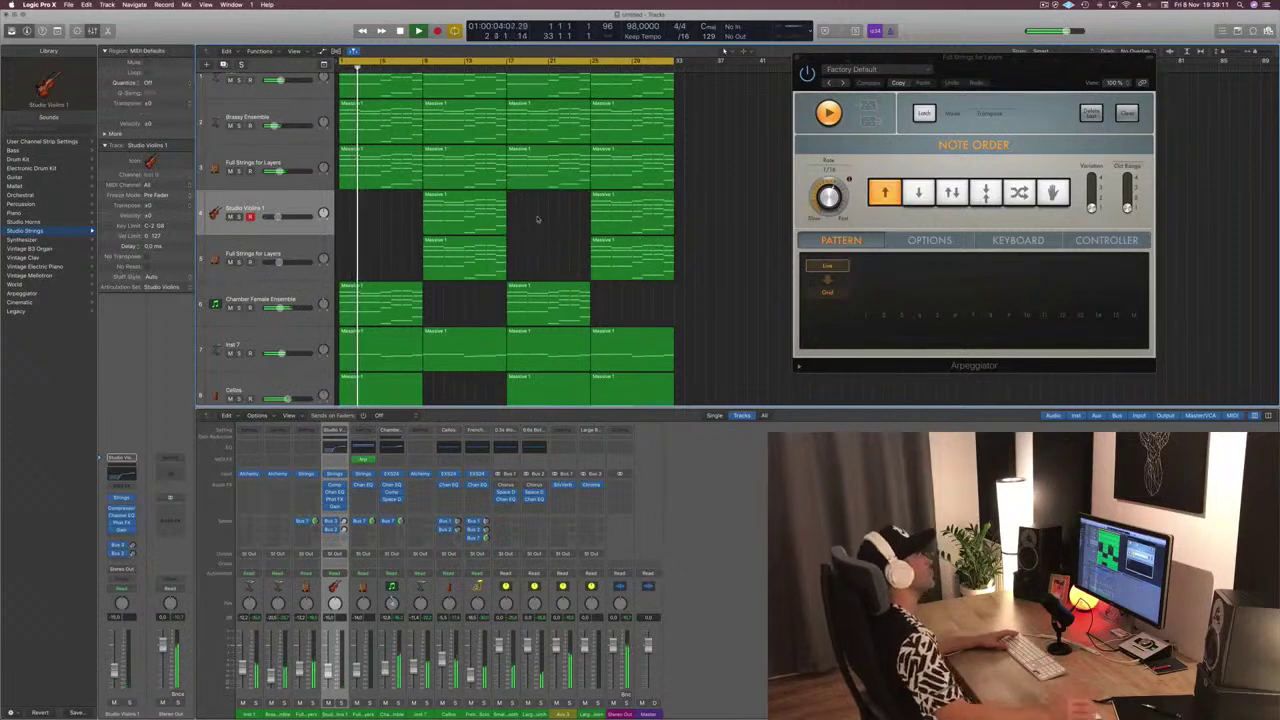
Move the Arpeggiator window clear of the regions and hide the mixer
drag(1080, 70, 1194, 134)
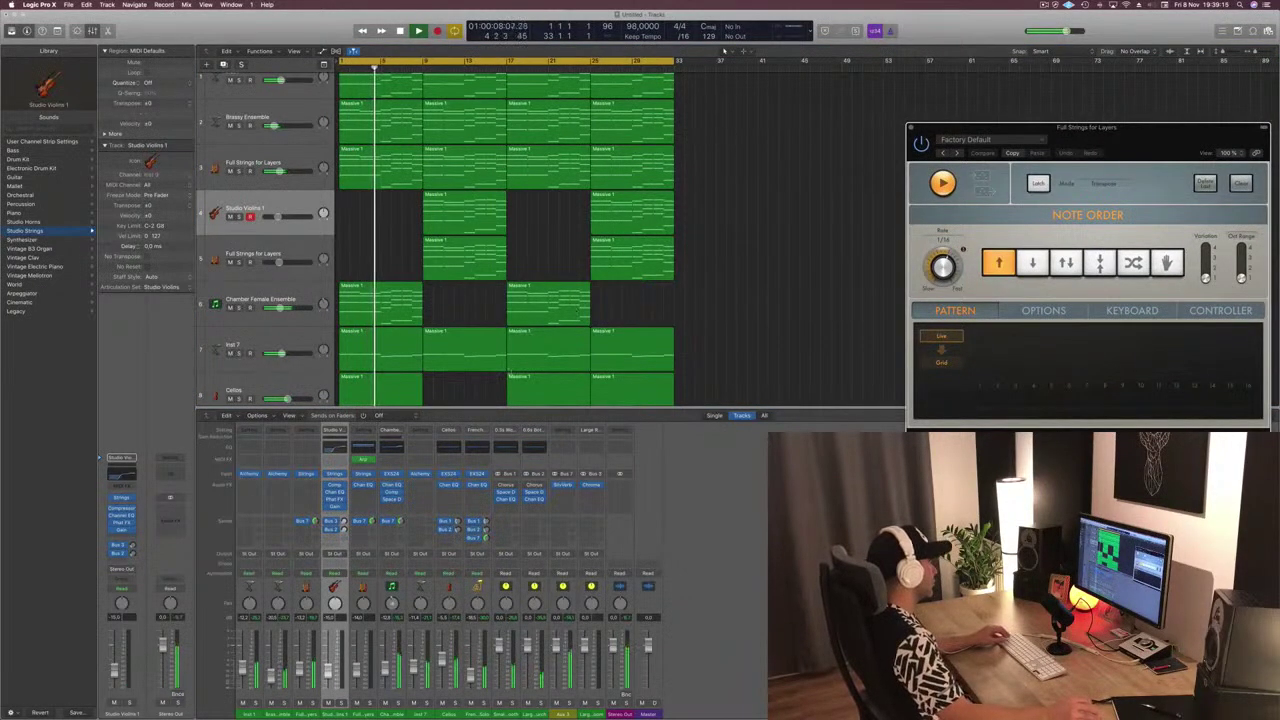
key(x)
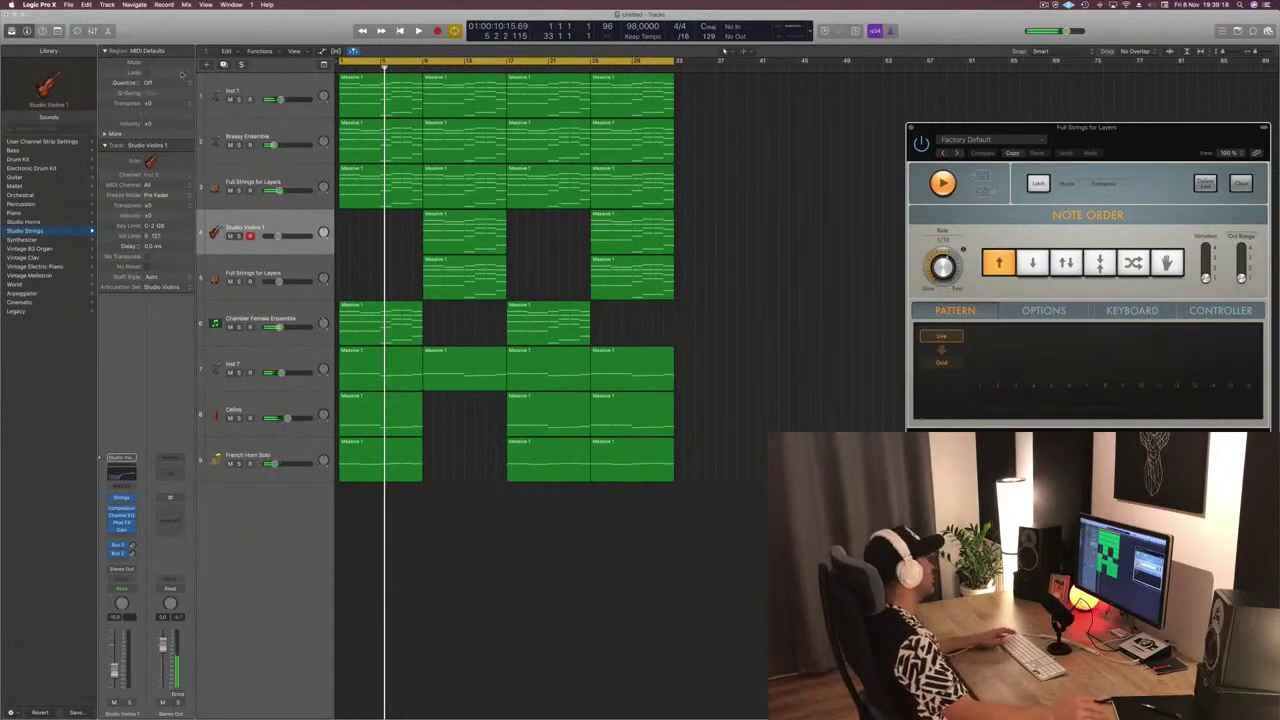
Show the secondary ruler above the tracks and play the opening of the arrangement briefly
click(294, 51)
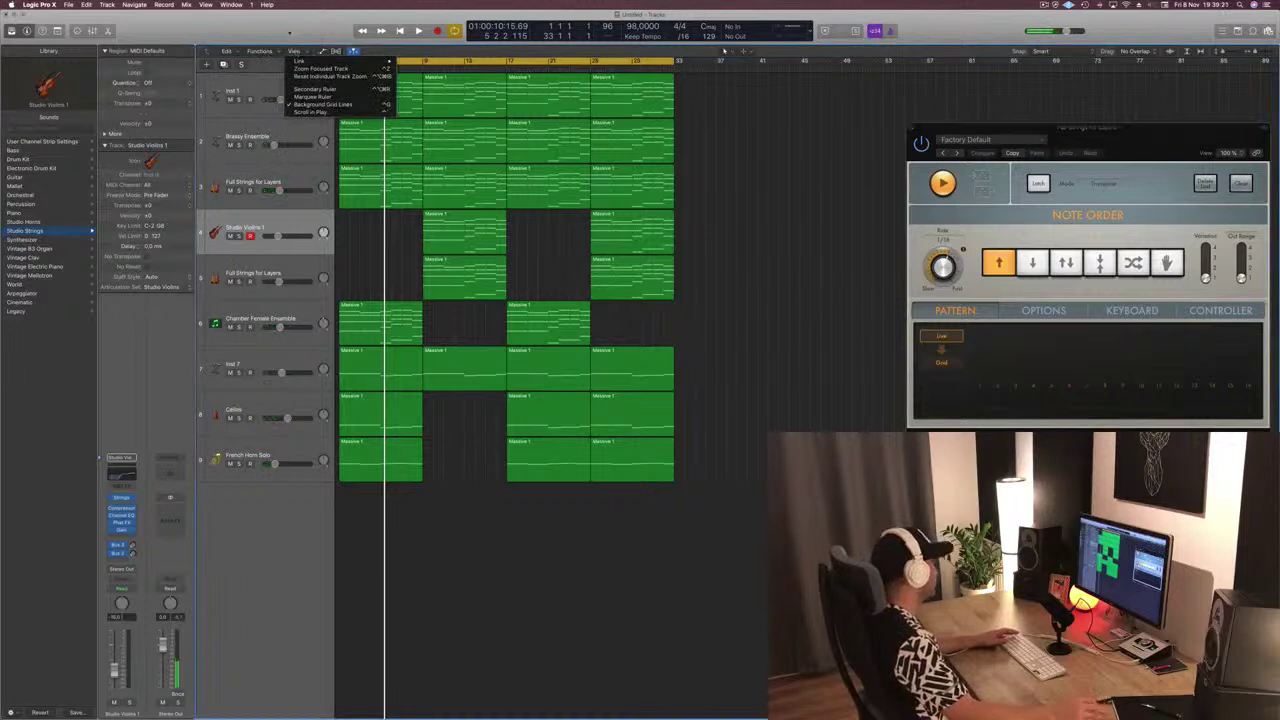
click(287, 38)
click(303, 51)
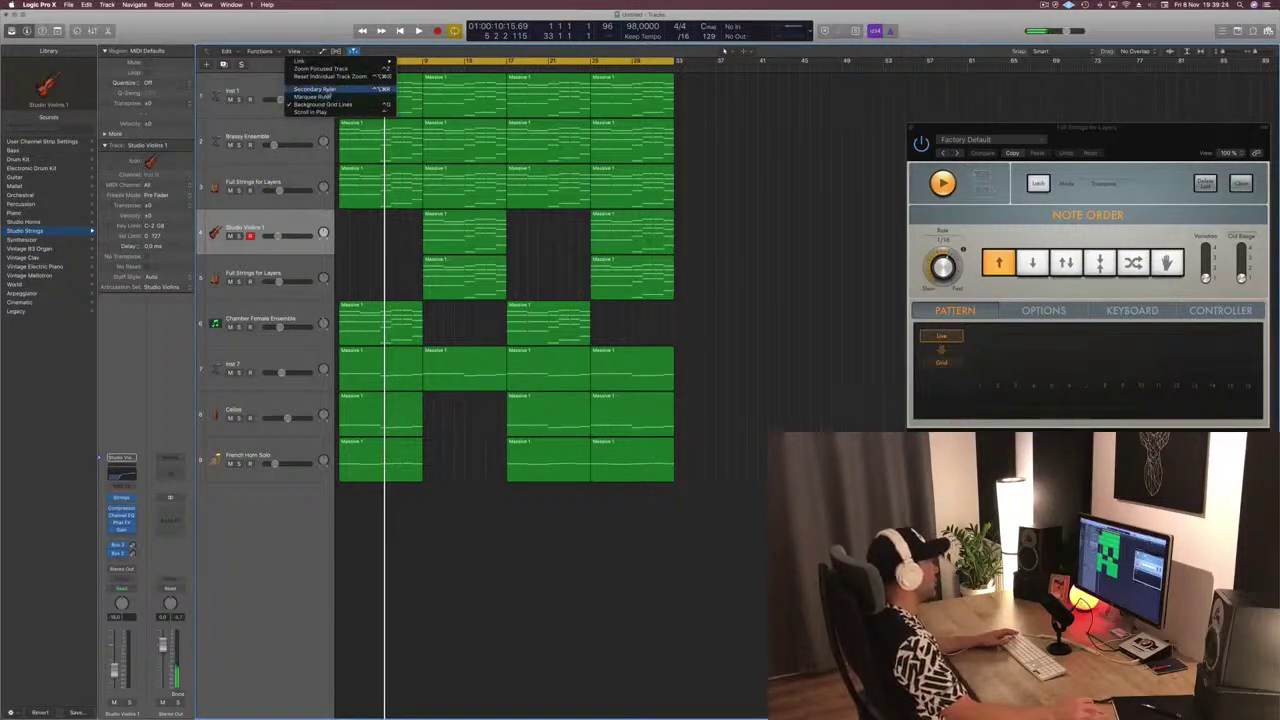
click(318, 89)
key(Return)
key(space)
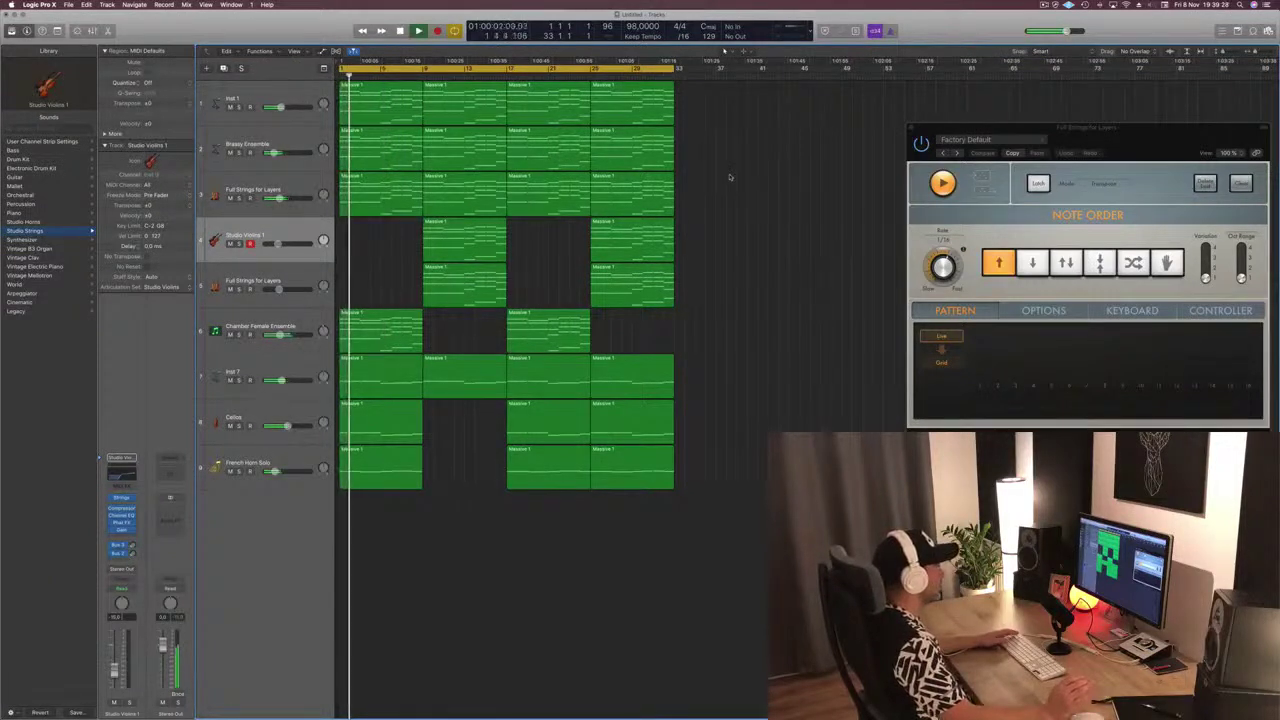
key(space)
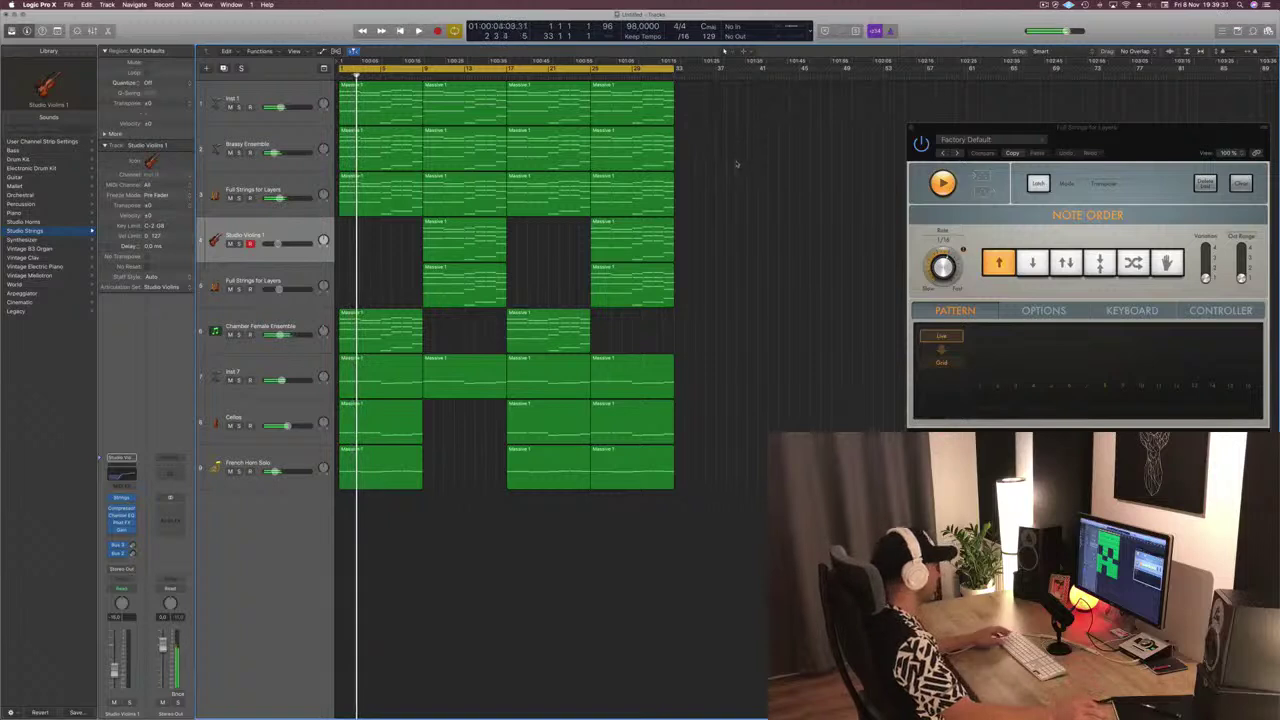
Repeat all regions once after the existing arrangement and extend the cycle range to bar 65
key(super+a)
key(super+r)
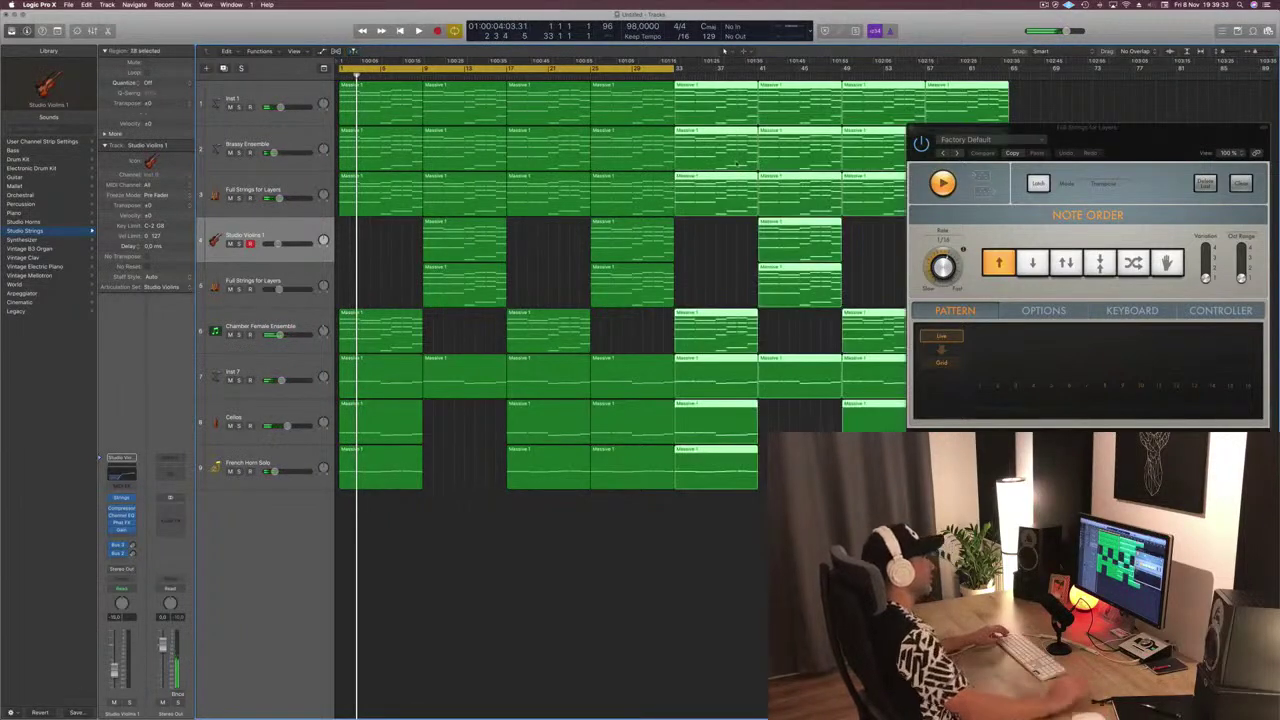
drag(675, 66, 1012, 65)
Close the Arpeggiator window, clear the region selection and play the extended arrangement
drag(1100, 128, 855, 206)
click(668, 211)
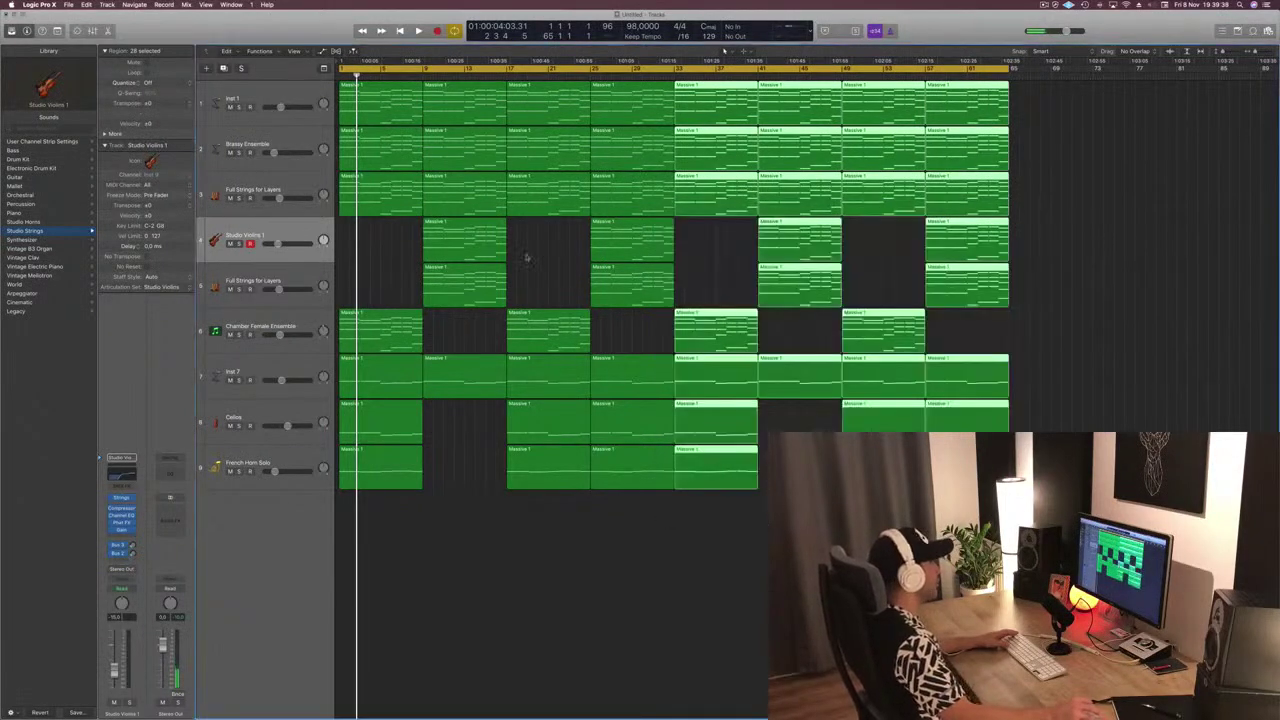
click(529, 257)
key(space)
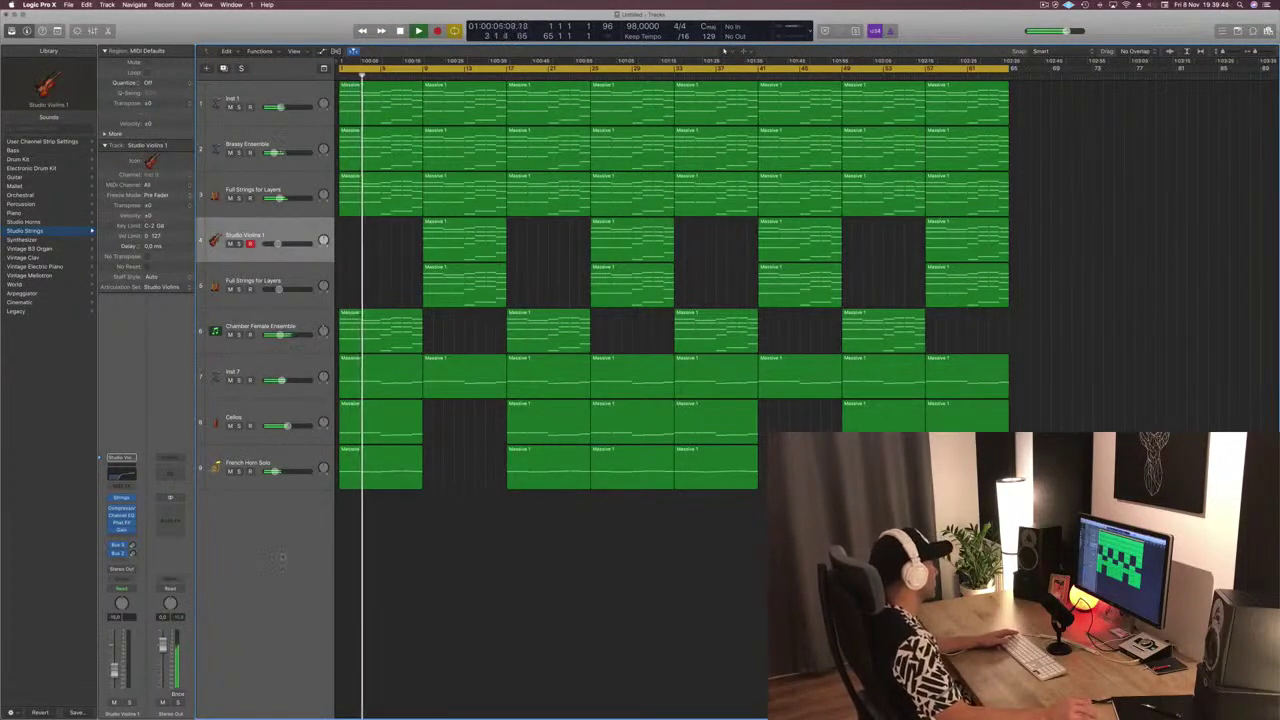
Try the Studio kit from the Percussion sounds on the Studio Violins 1 track and undo the patch change
click(18, 204)
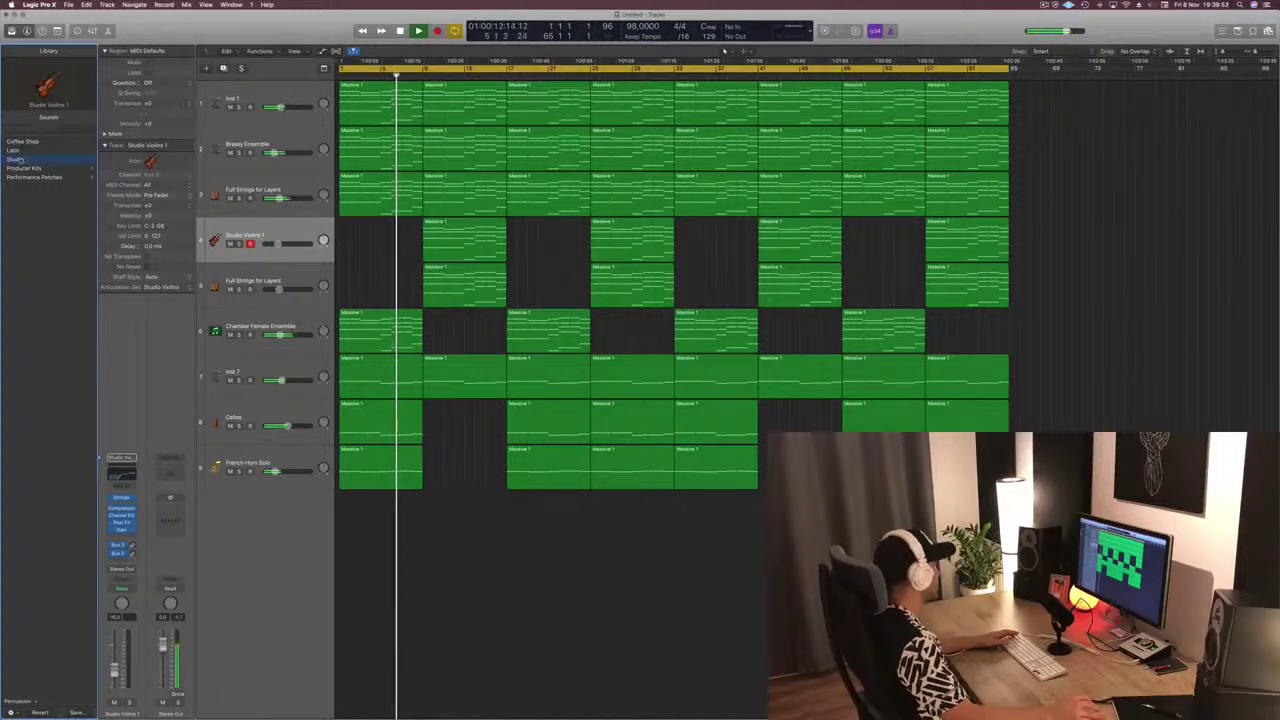
click(22, 160)
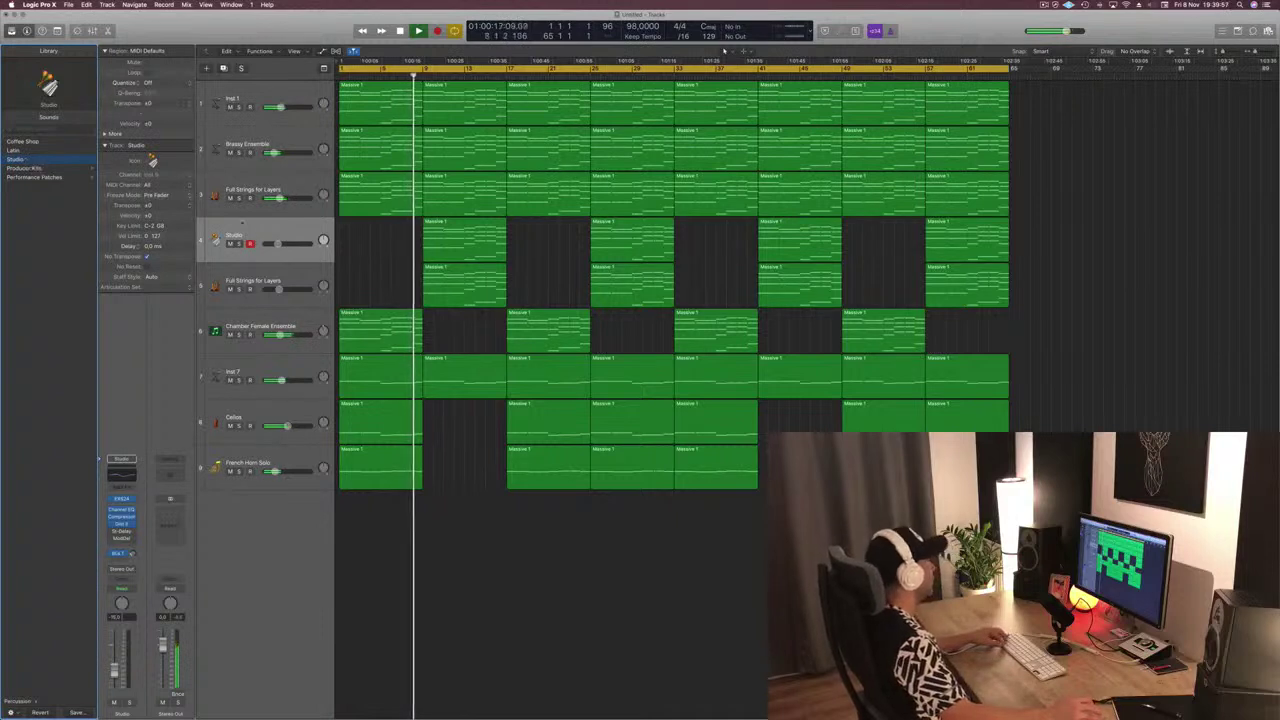
key(super+z)
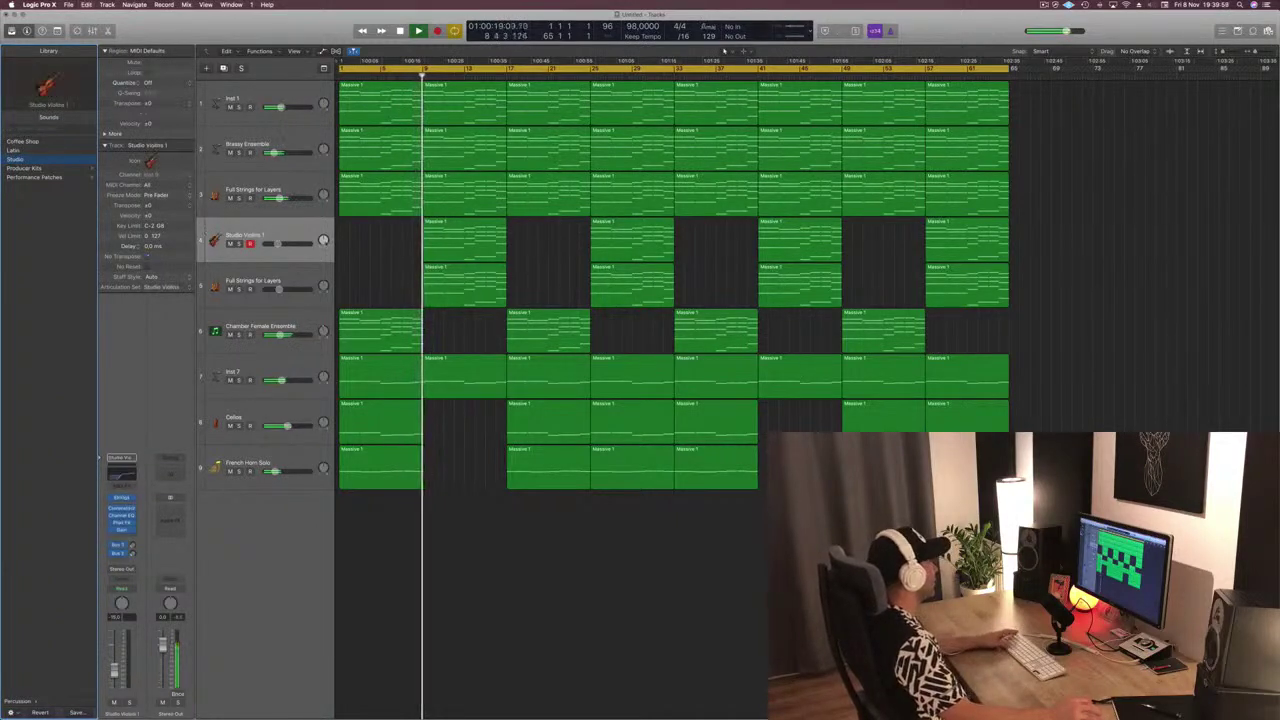
Listen to the arrangement from the start and at the bar 9 entry of the Studio Violins 1 track
click(266, 230)
key(space)
key(space)
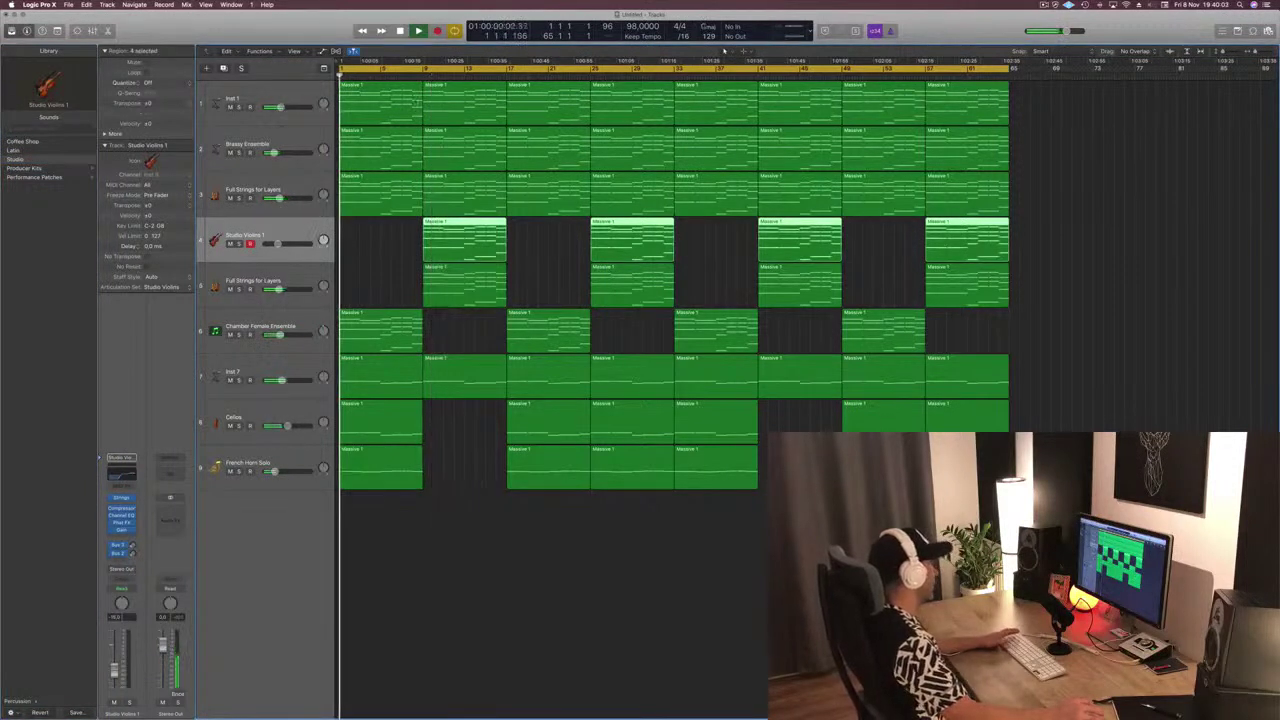
key(shift+space)
click(362, 272)
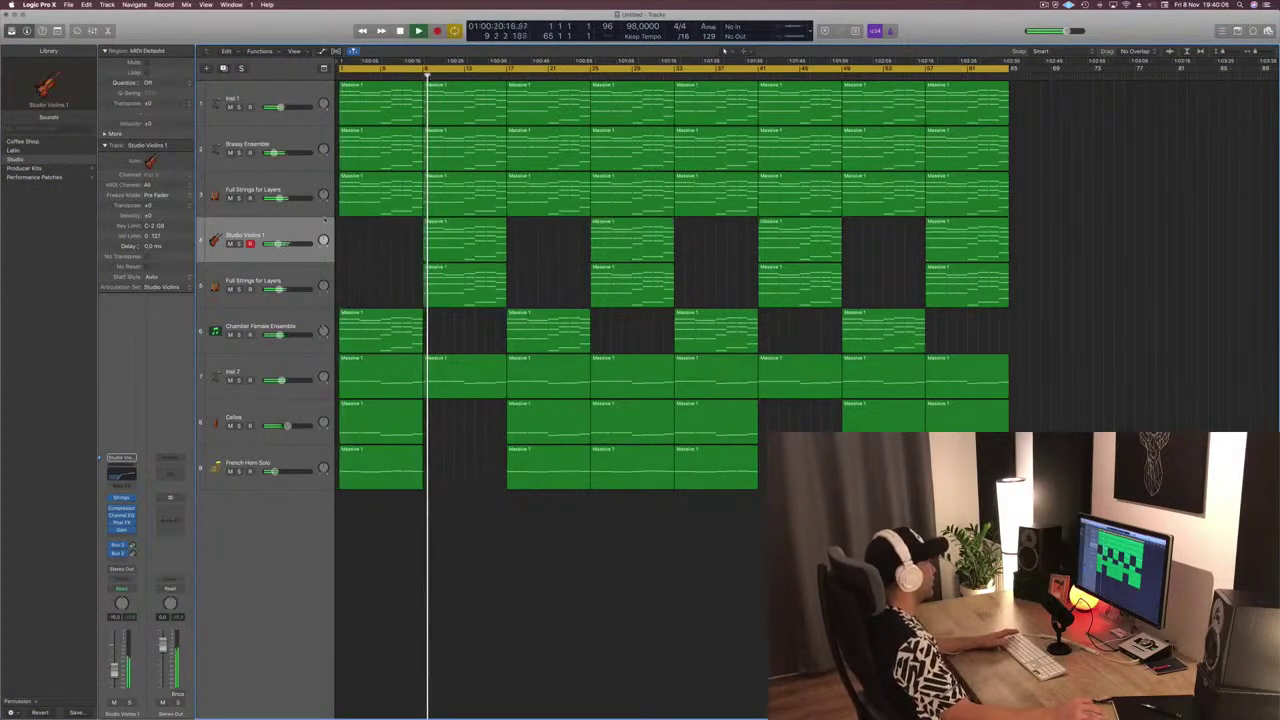
key(space)
click(280, 212)
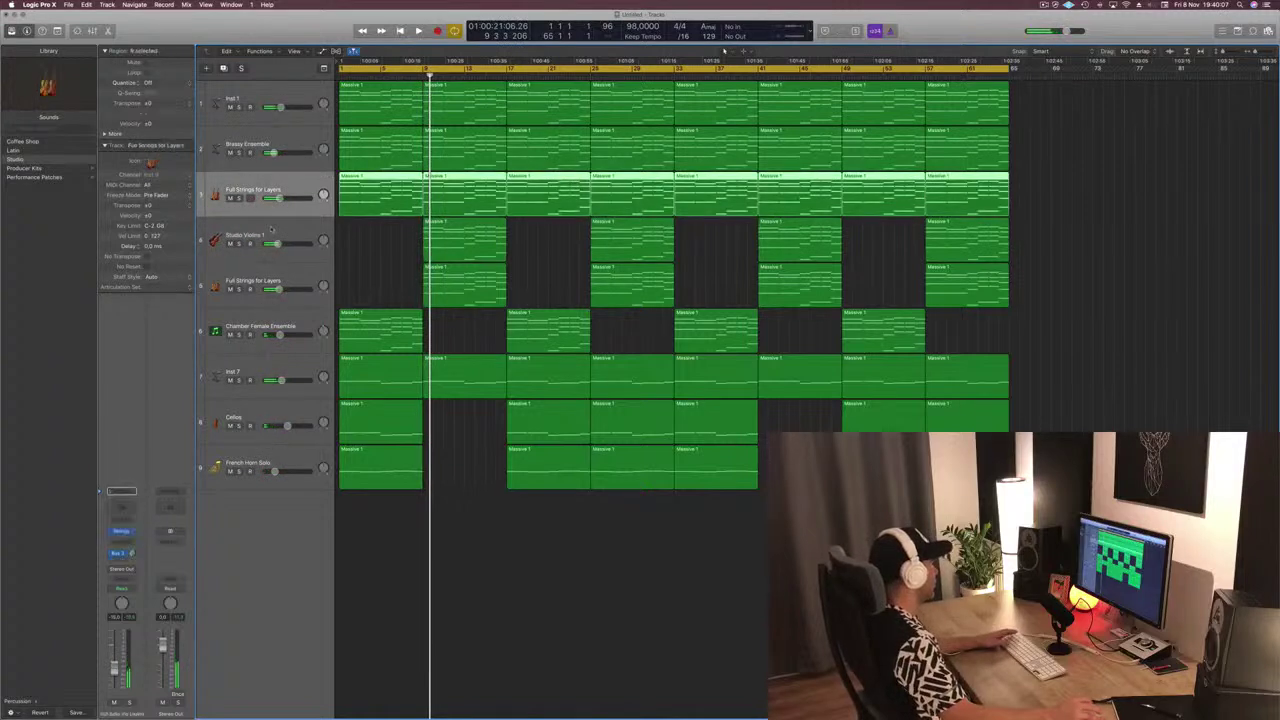
Add a new track with the Studio Violins 1 settings, place it below French Horn Solo and play from the start
click(272, 230)
key(super+d)
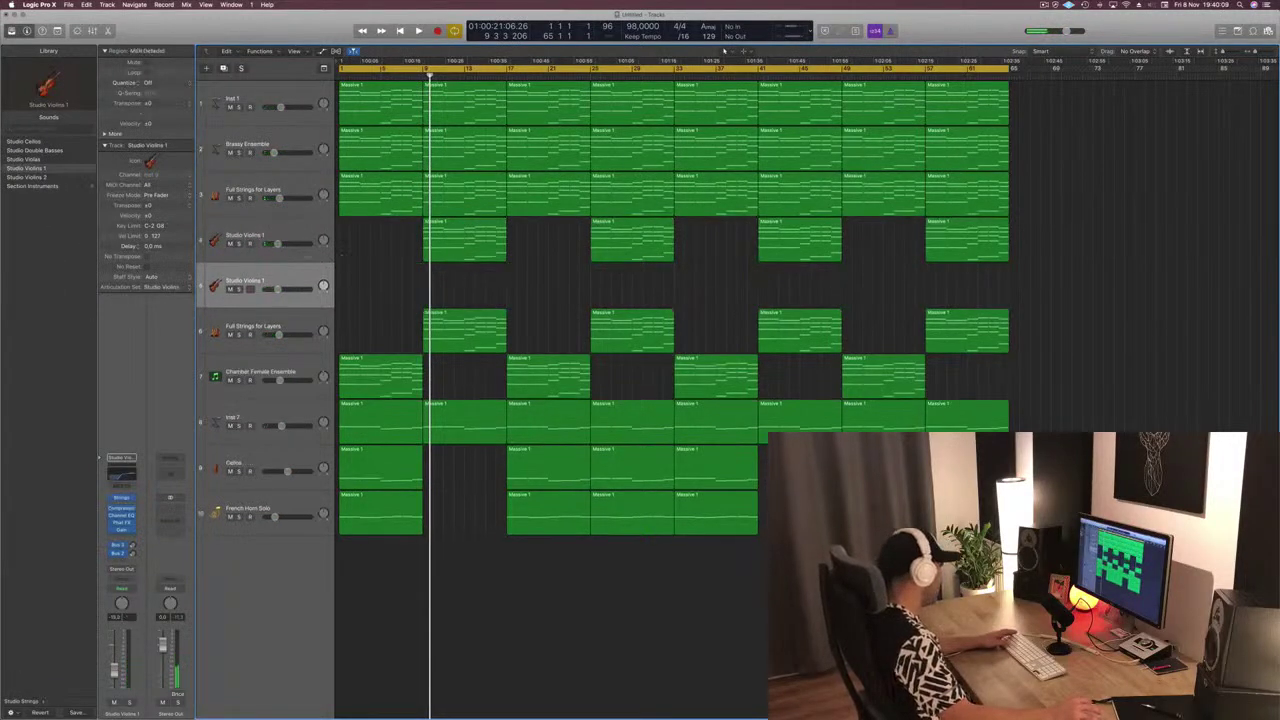
drag(300, 284, 263, 532)
key(Return)
key(space)
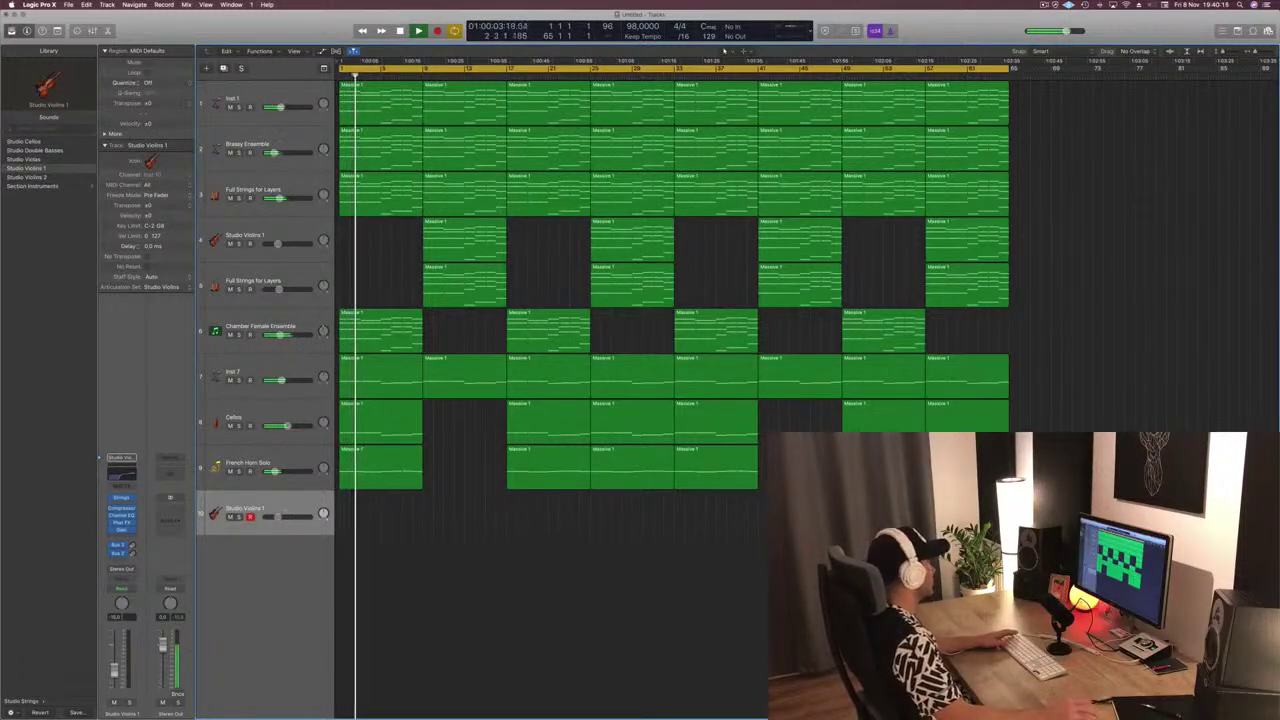
click(121, 457)
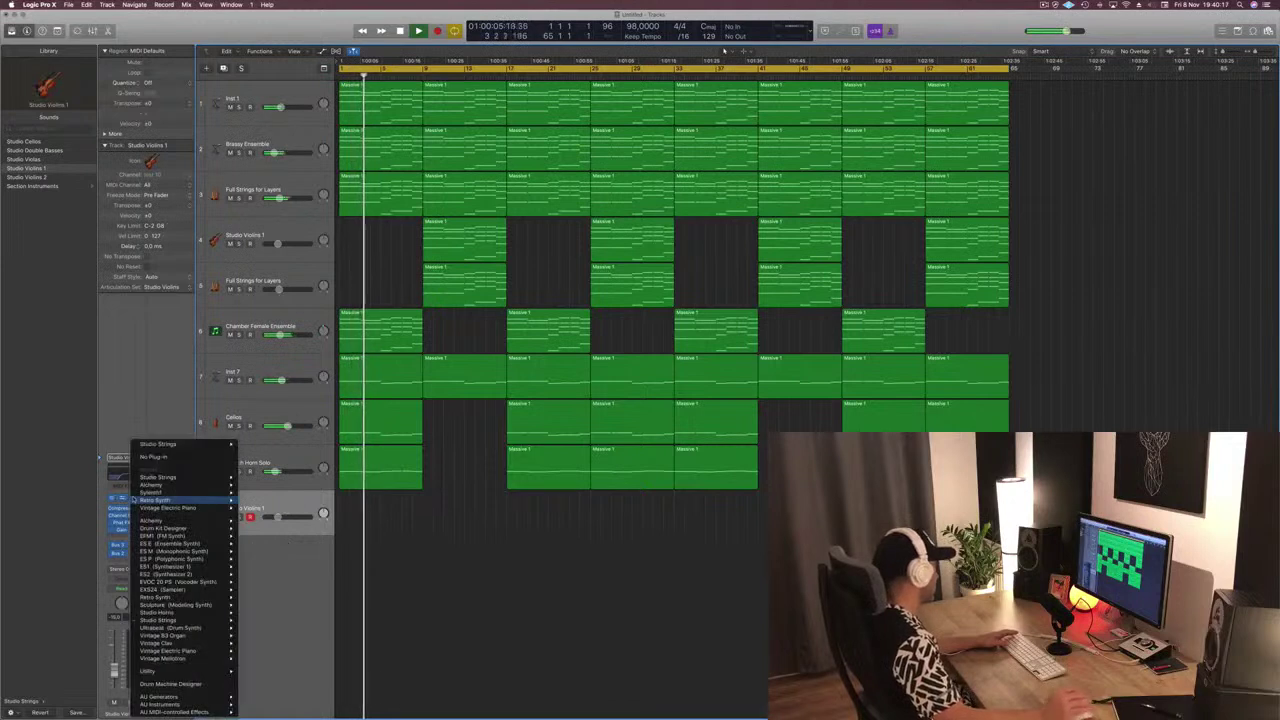
mouse_move(234, 536)
click(21, 276)
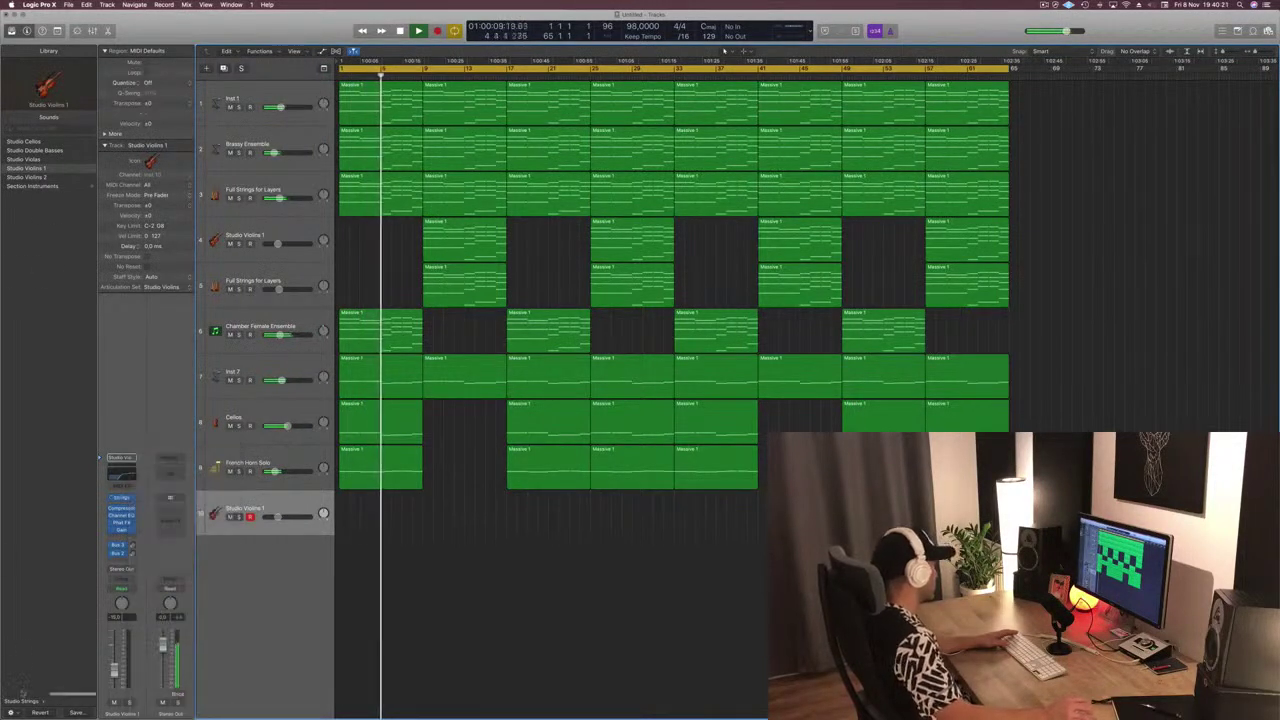
Try to load the Orchestral Kit from the Orchestral Percussion sounds for the new track
click(16, 704)
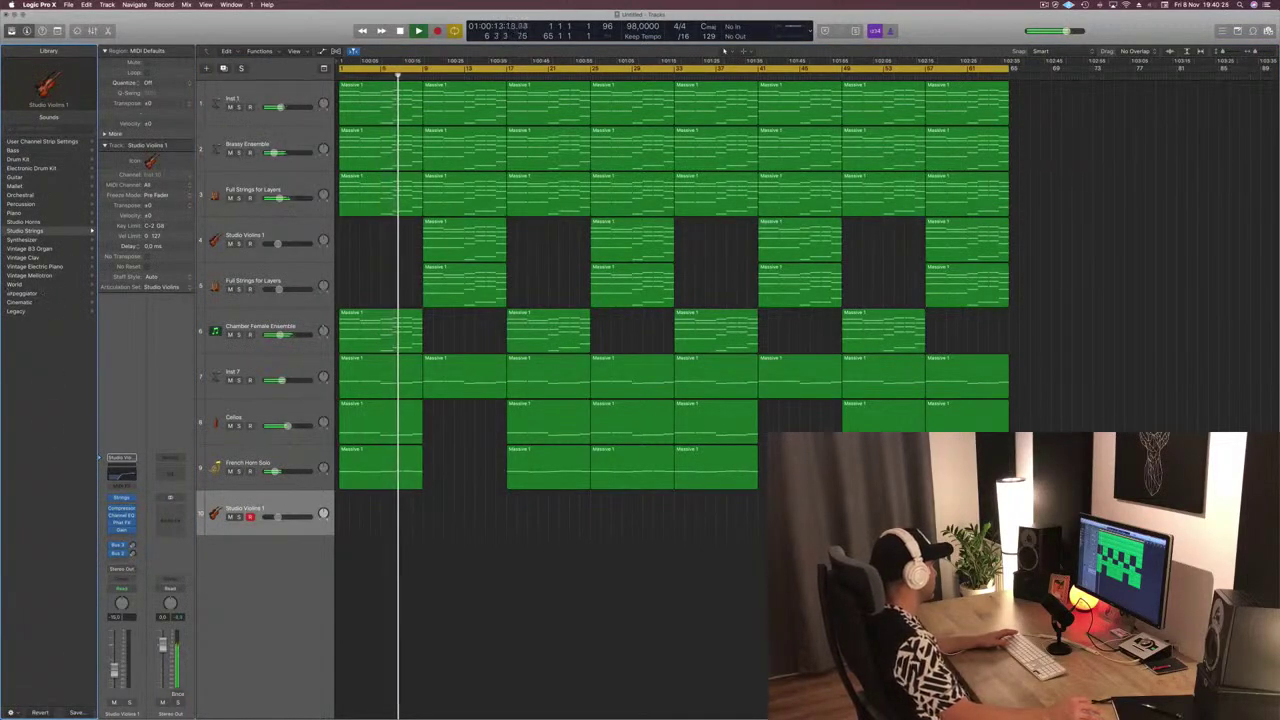
click(55, 194)
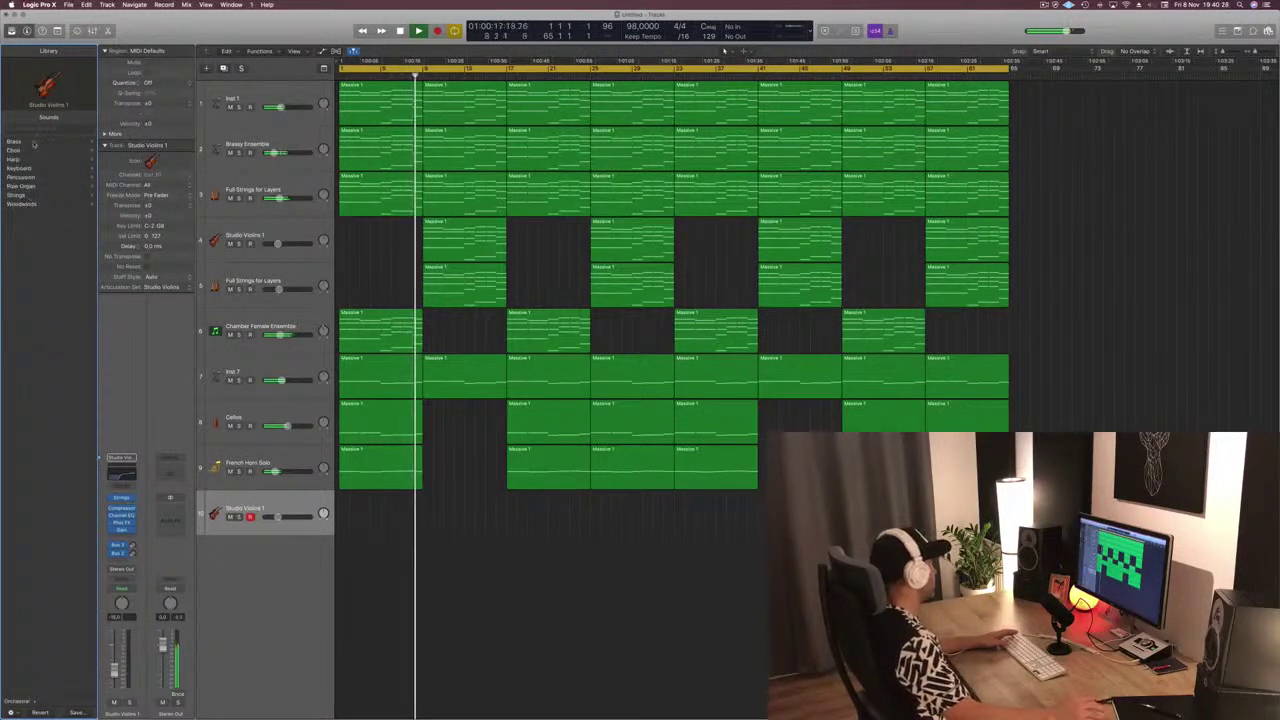
click(28, 177)
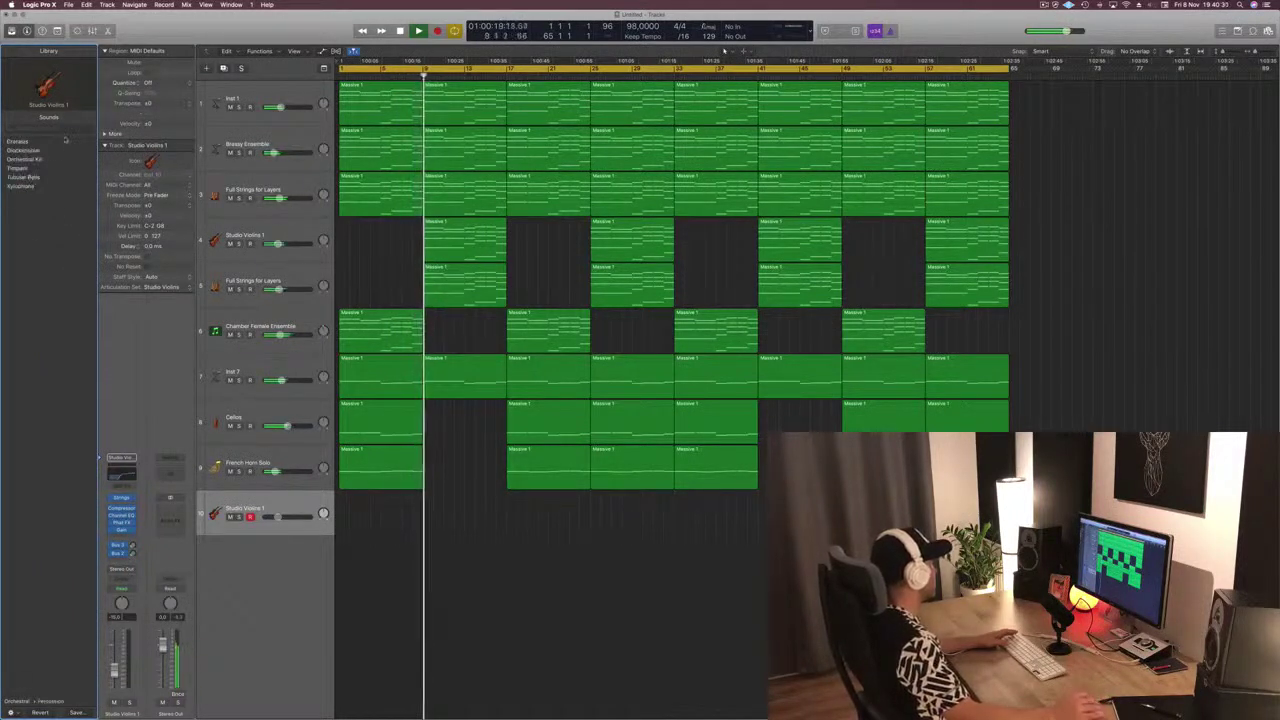
click(30, 159)
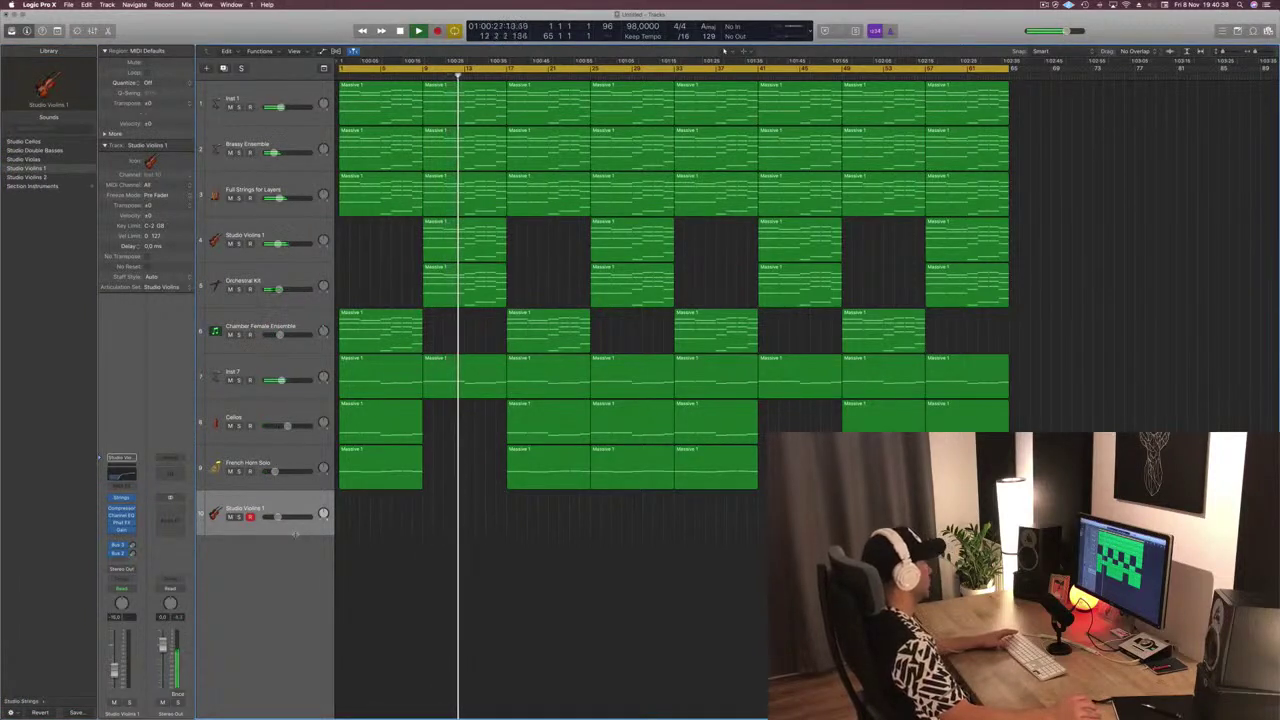
Make the bottom Studio Violins 1 track slightly taller and replay the arrangement with the fifth track, Full Strings for Layers, selected
drag(295, 533, 297, 546)
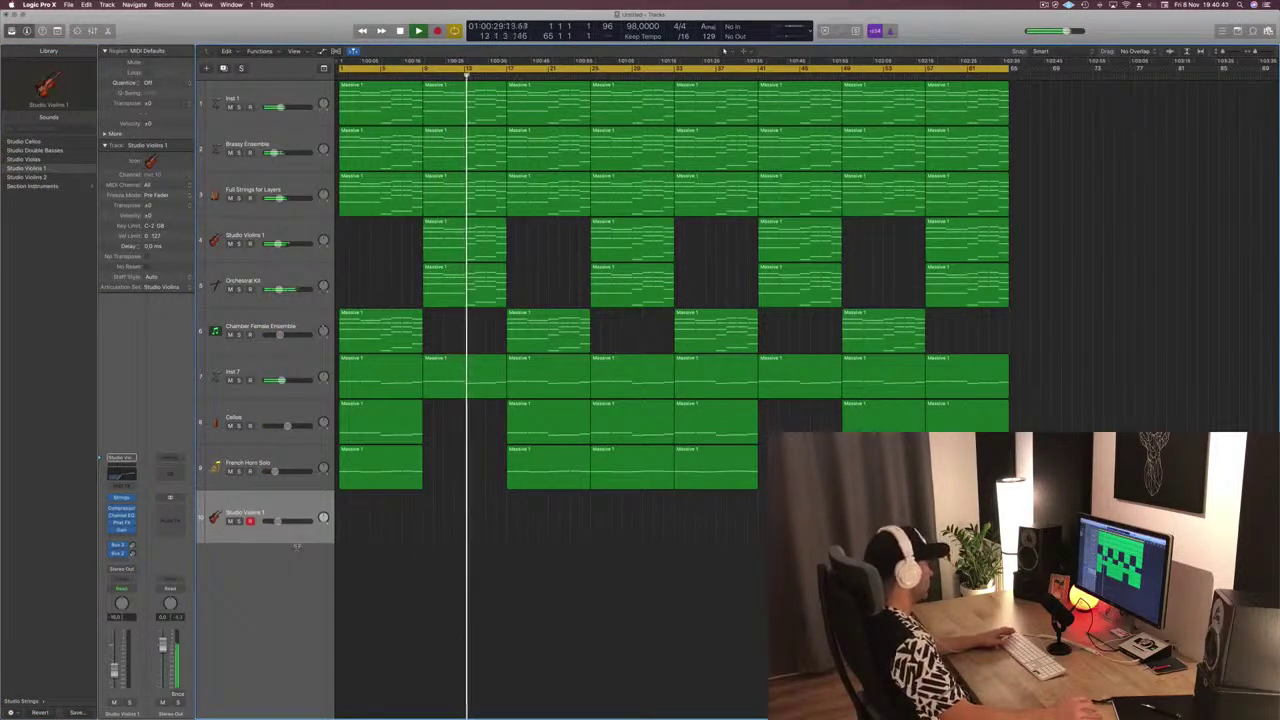
key(space)
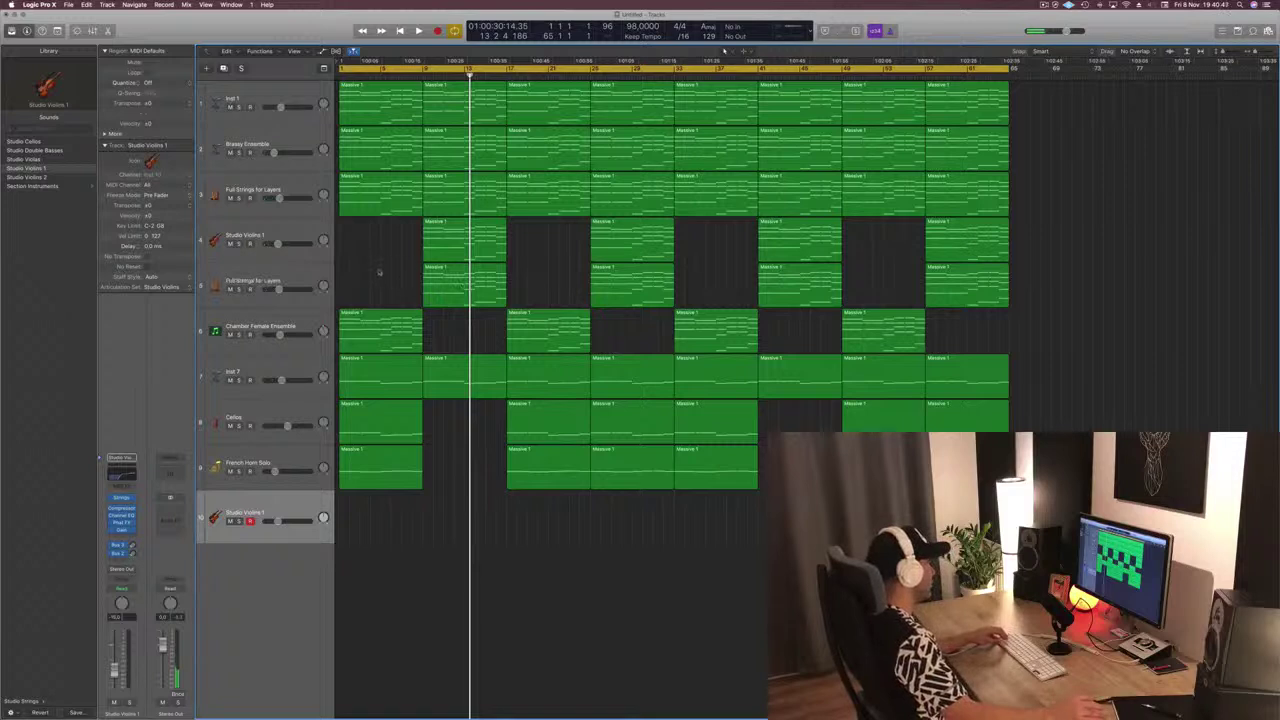
key(Return)
key(space)
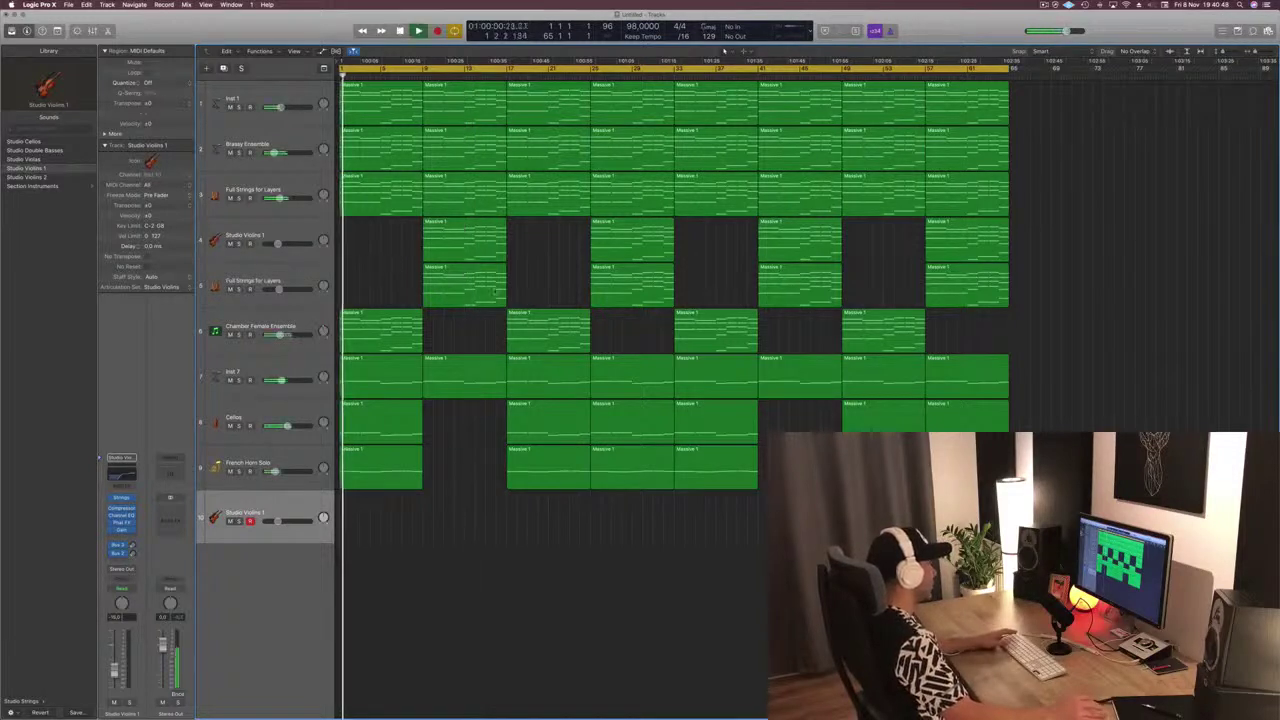
click(291, 277)
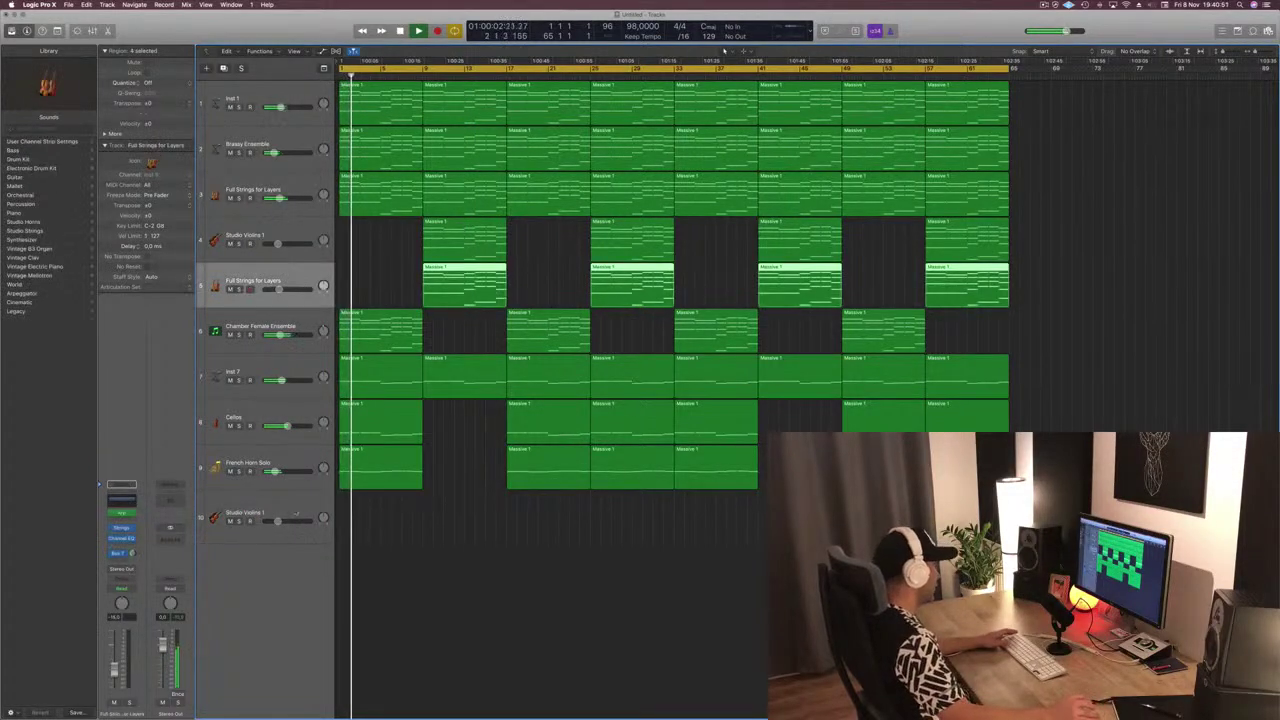
Load the Orchestral Kit from the Orchestral Percussion sounds onto the bottom Studio Violins 1 track and stop playback
click(285, 510)
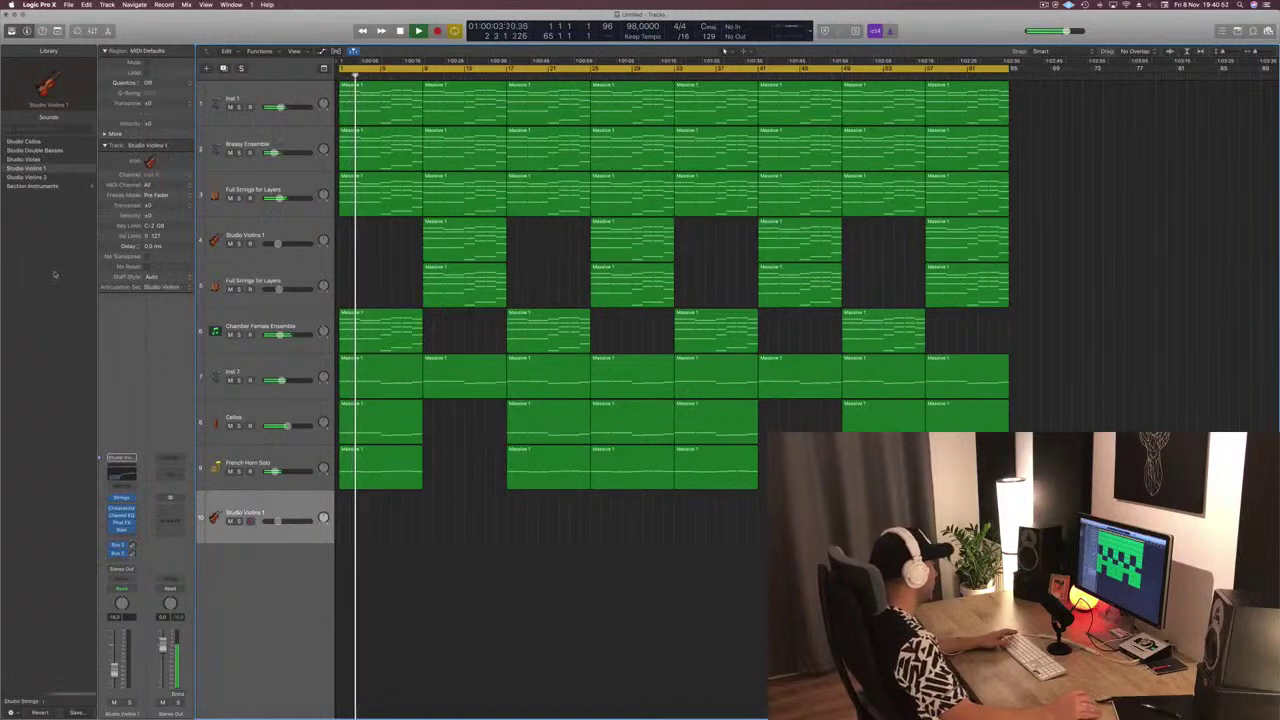
click(27, 702)
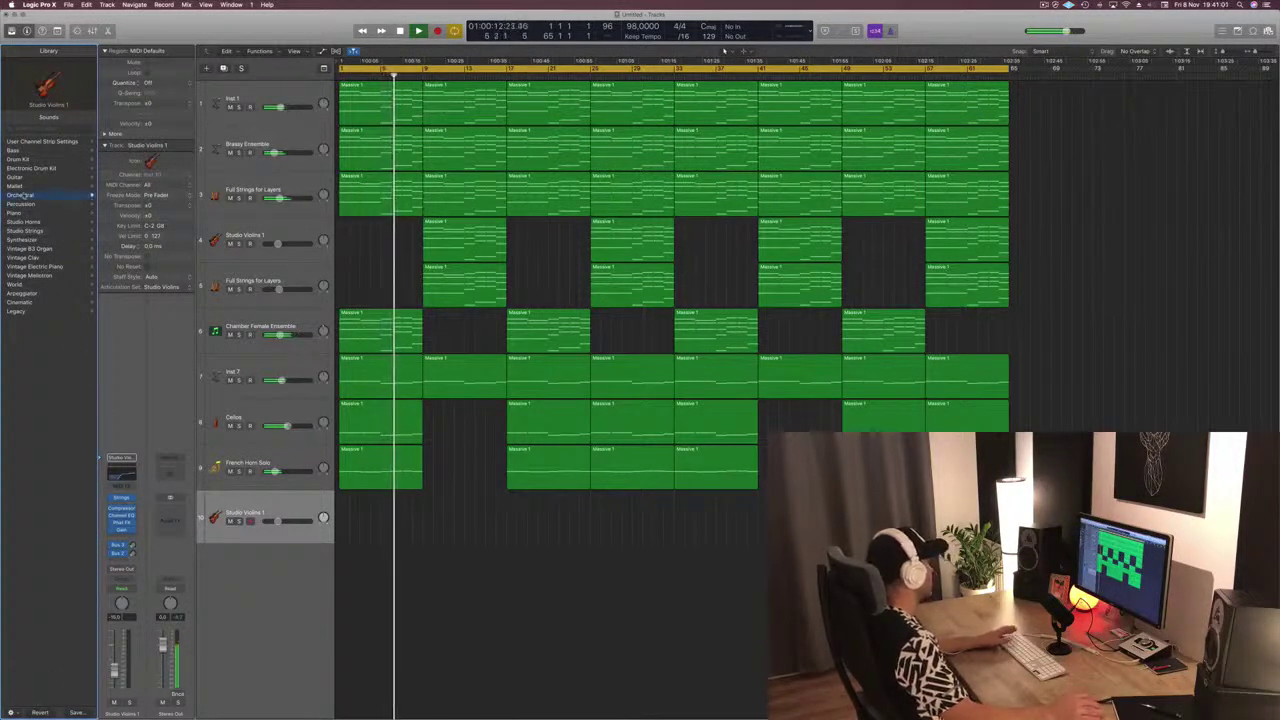
click(22, 194)
click(22, 177)
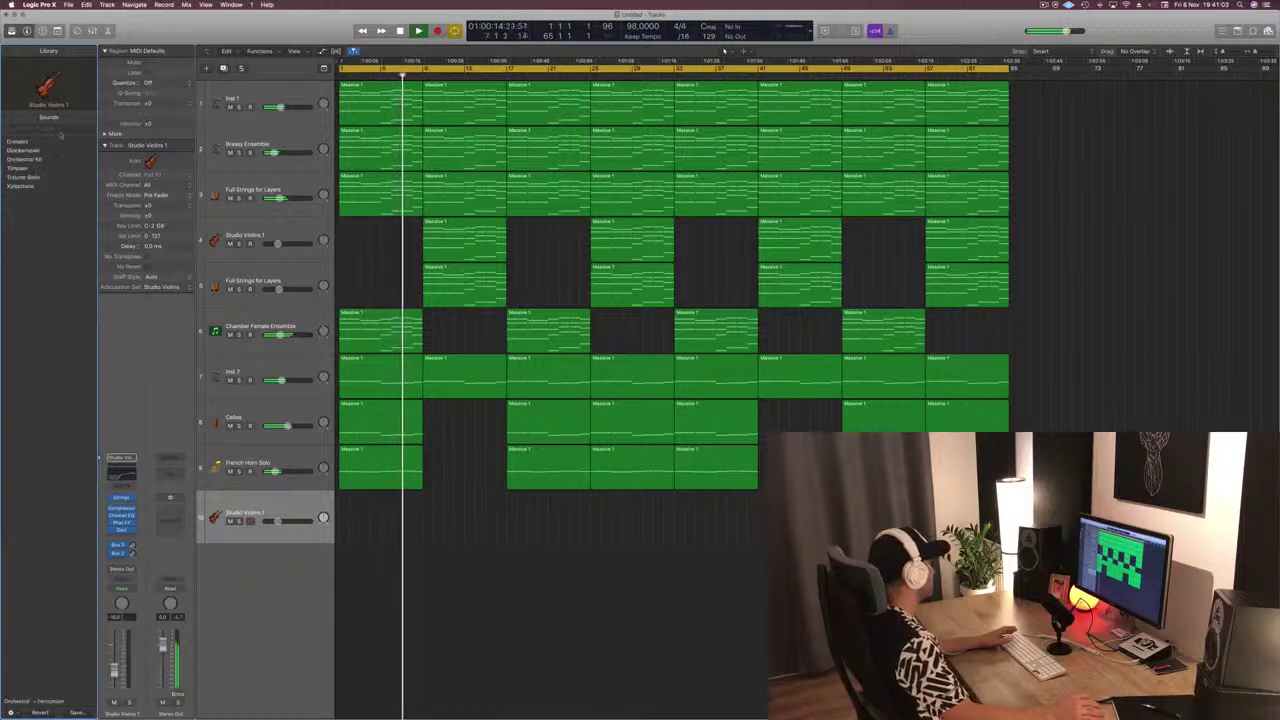
click(24, 159)
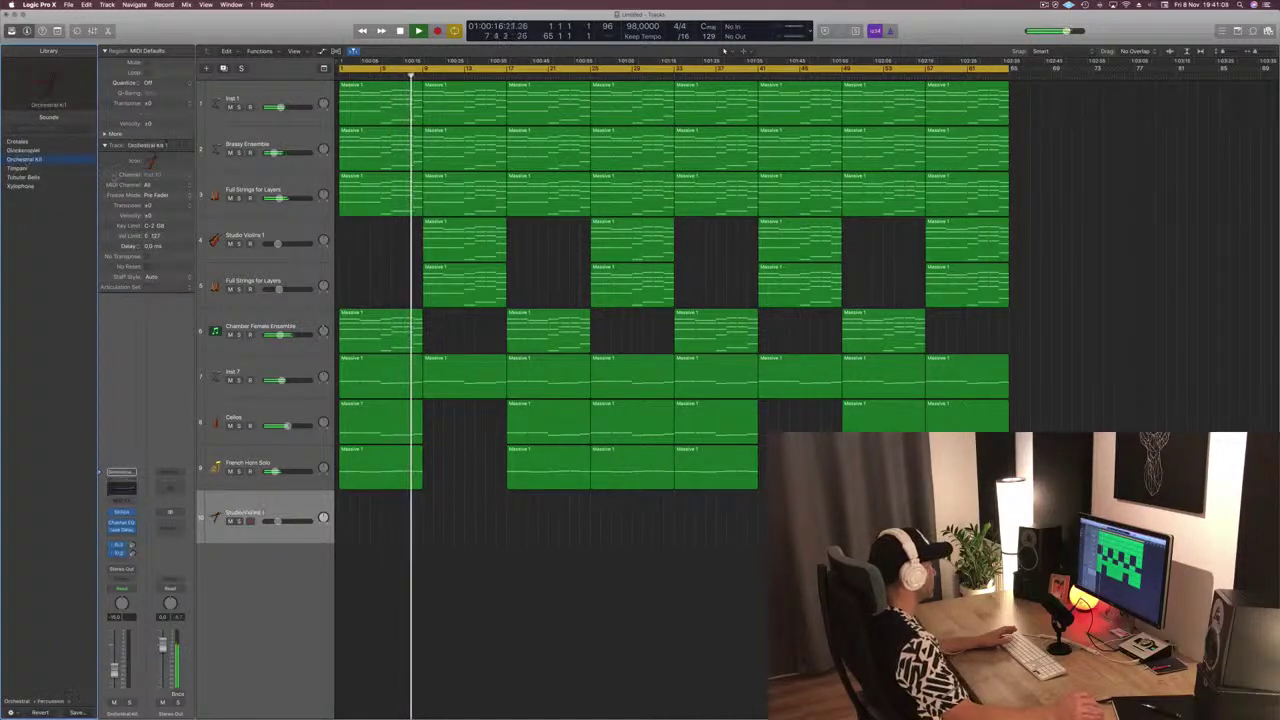
key(space)
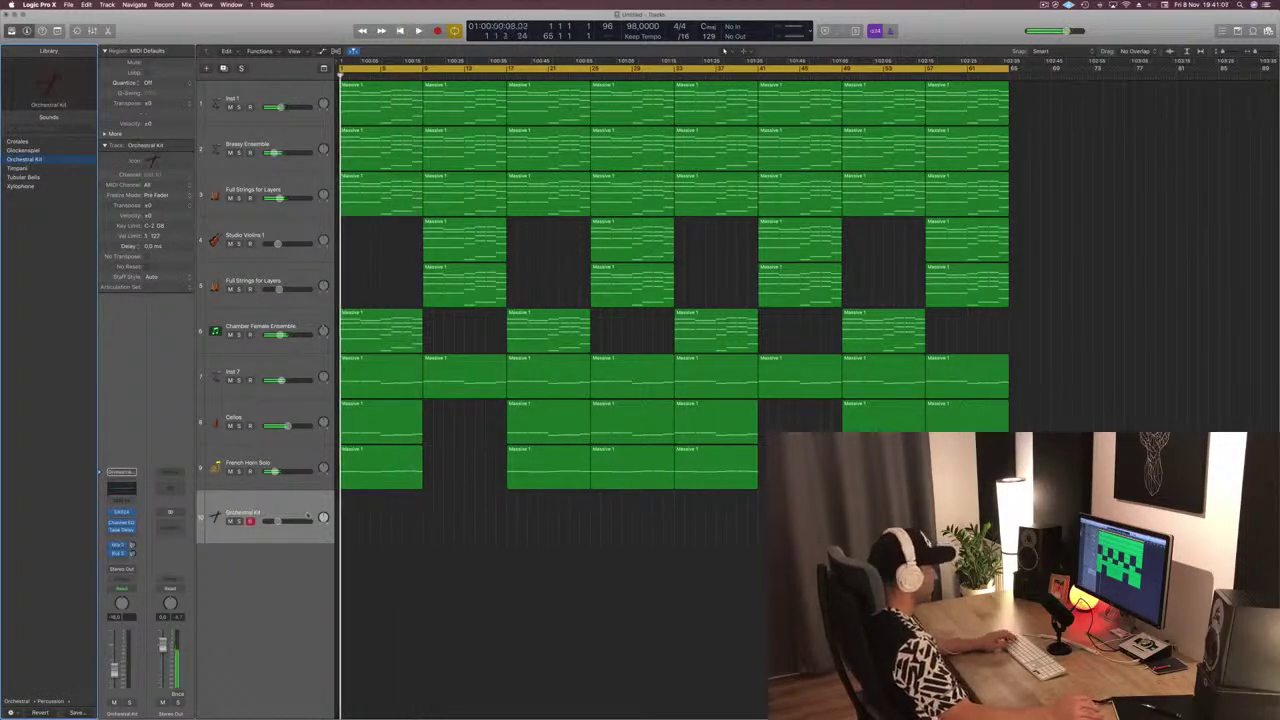
Show the Musical Typing keyboard and audition the sounds of the Orchestral Kit
key(super+k)
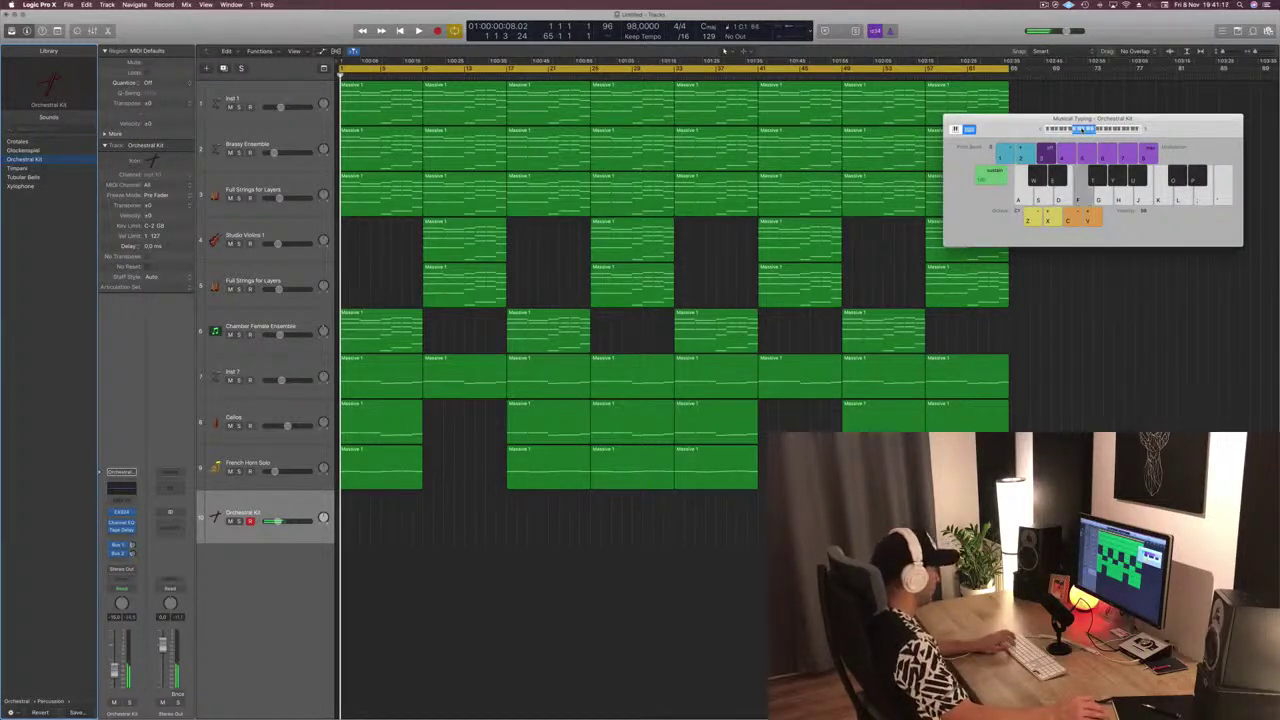
key(r)
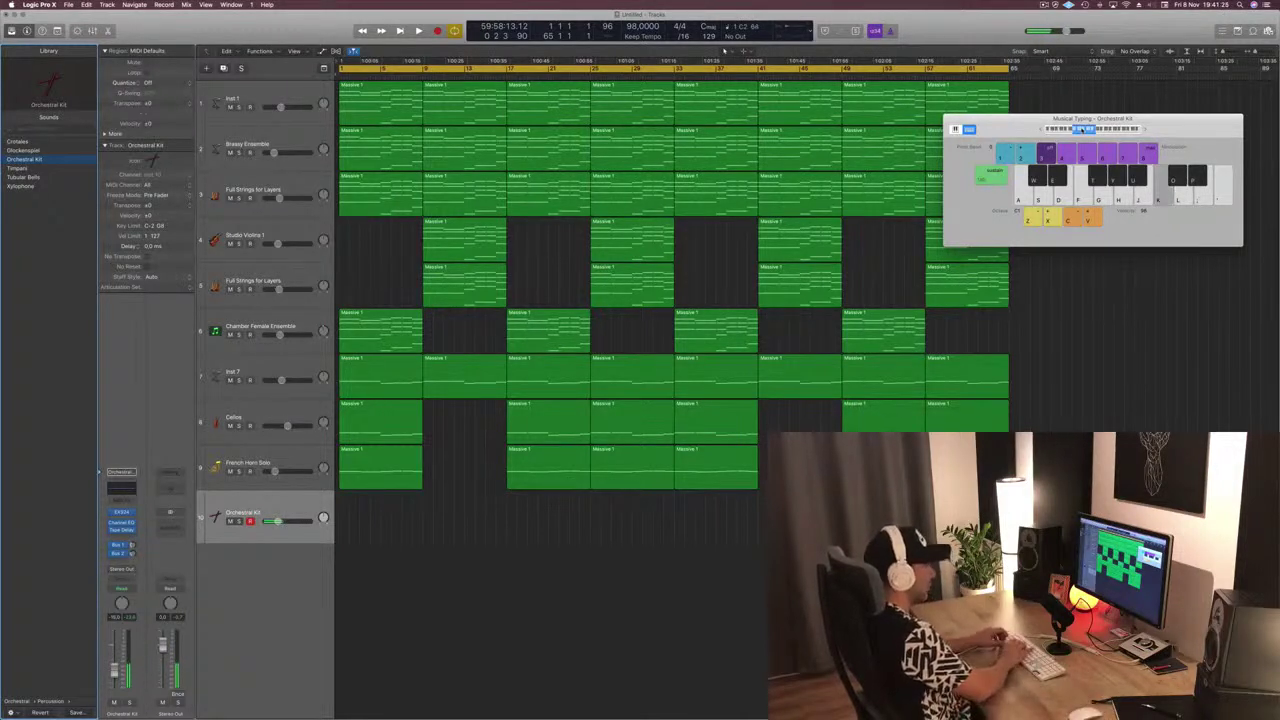
key(j)
key(j)
key(j)
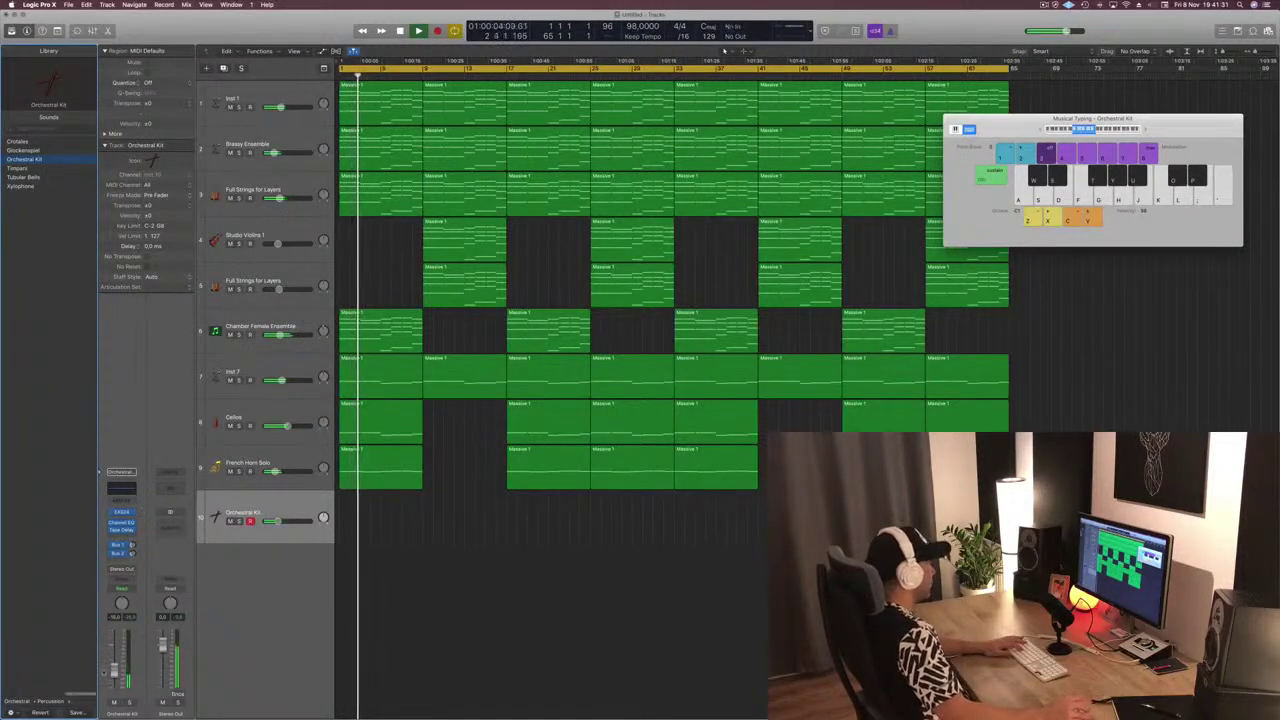
Raise the Orchestral Kit track's volume and rehearse a percussion pattern along with the arrangement
drag(115, 670, 117, 649)
key(j)
key(h)
key(h)
key(j)
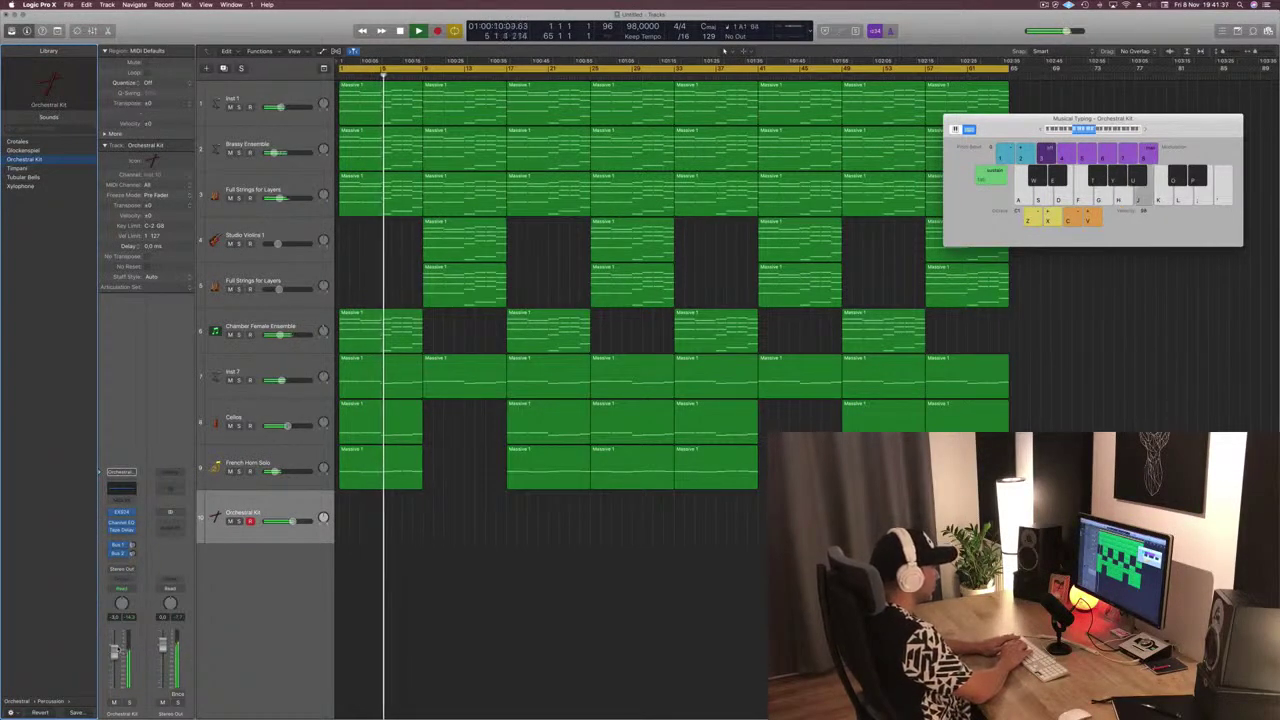
key(k)
key(l)
key(k)
key(j)
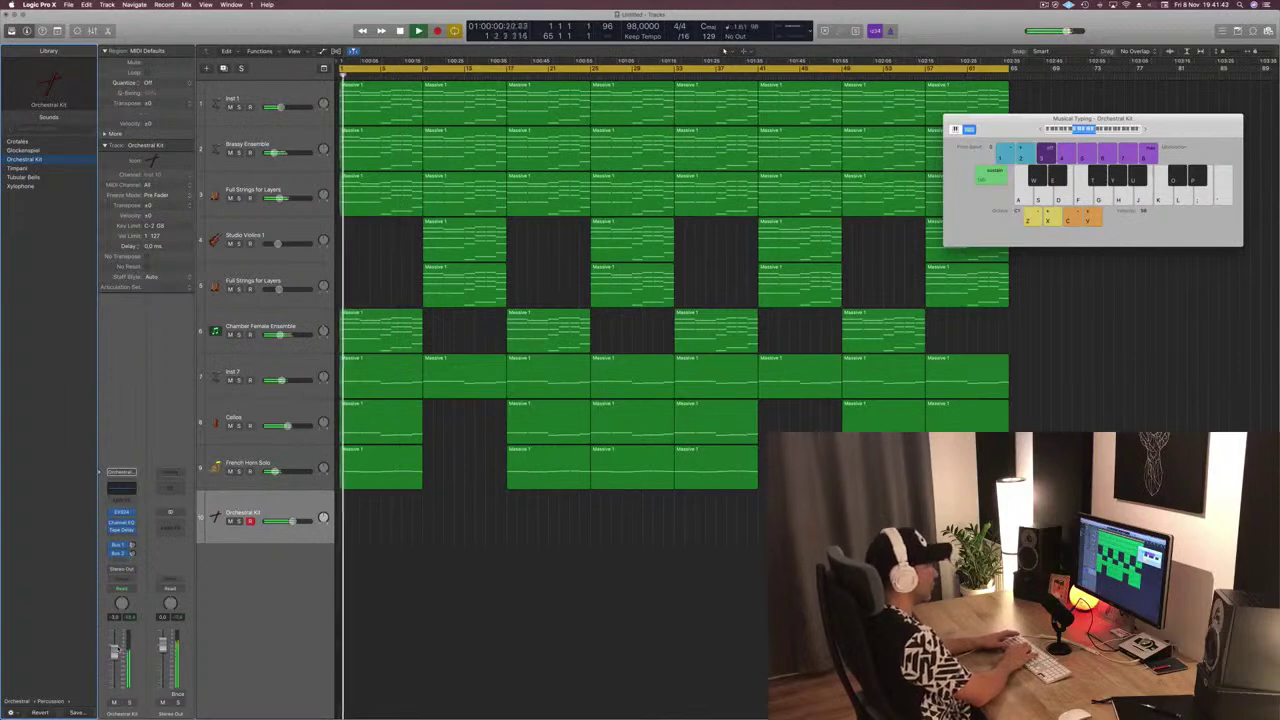
Record a short percussion take near the arrangement's start on the Orchestral Kit track and open it in the Piano Roll
key(r)
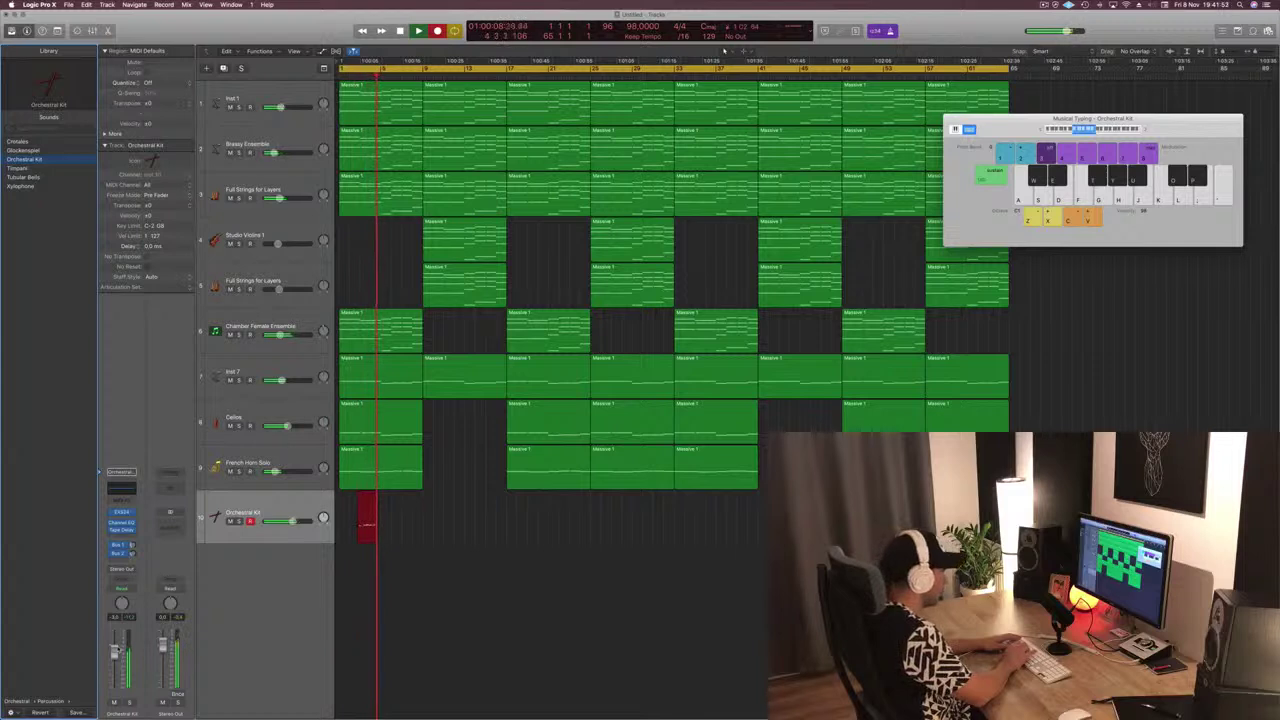
key(space)
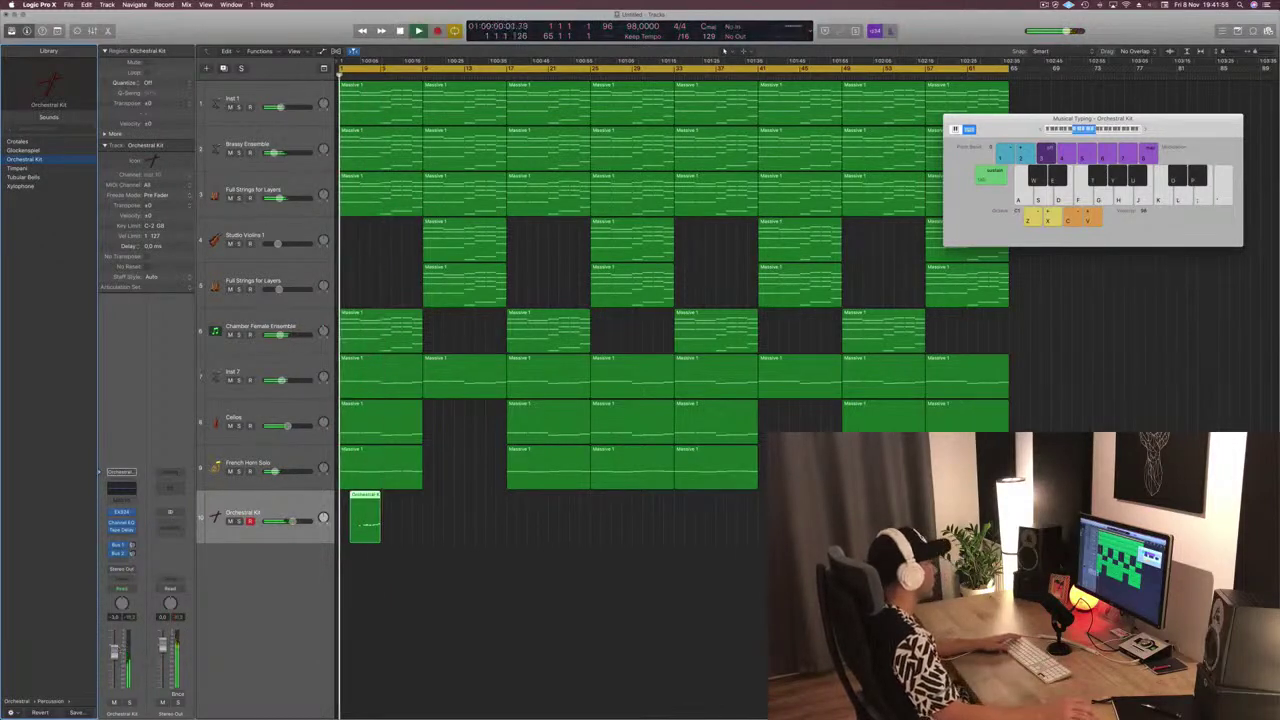
key(e)
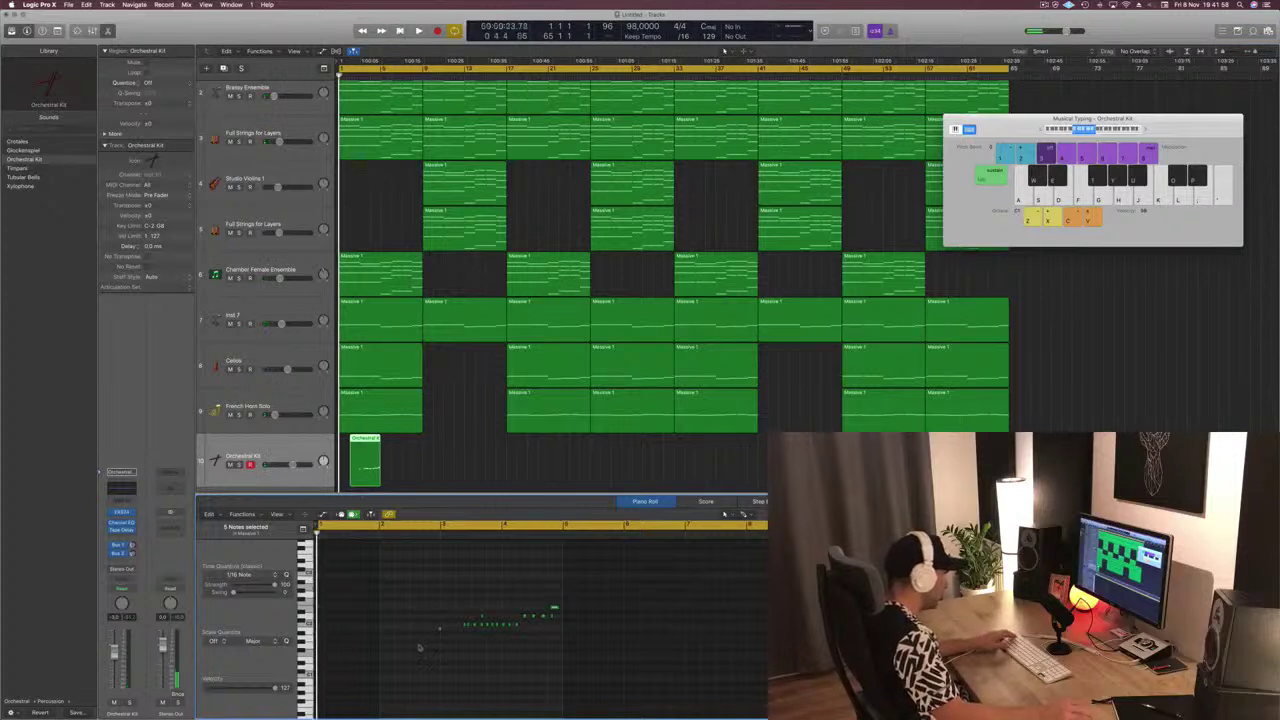
key(space)
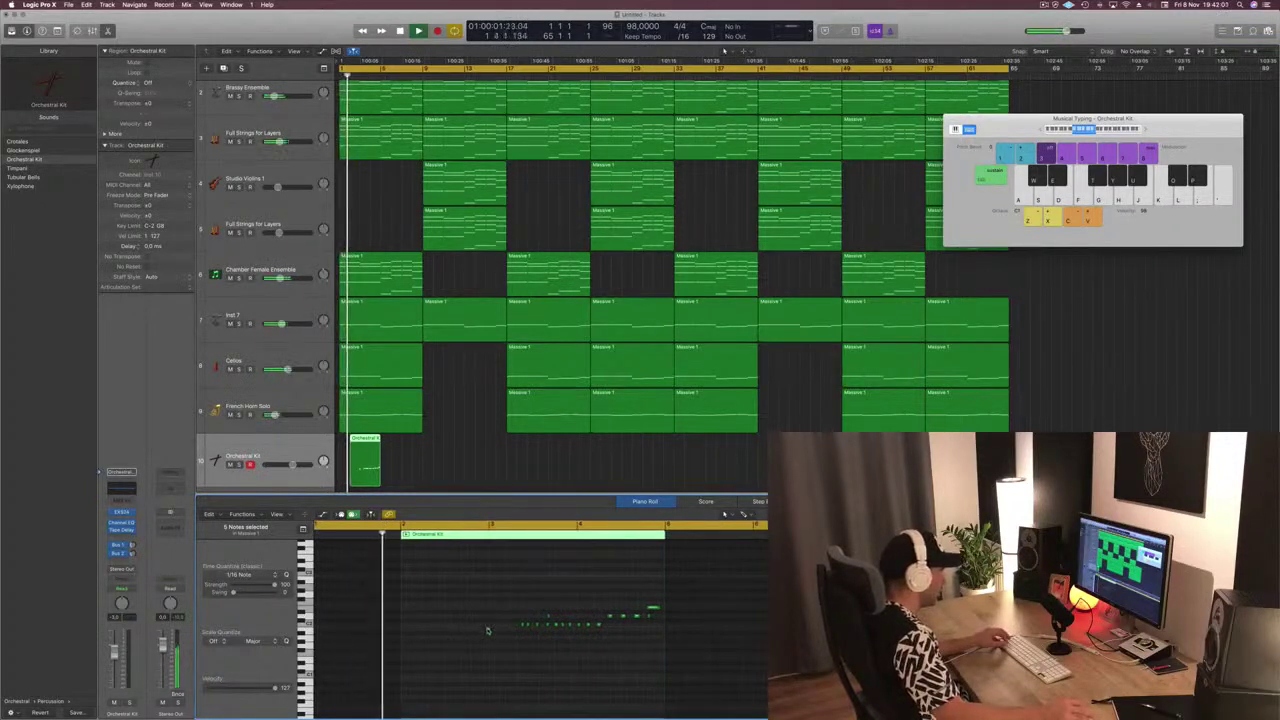
Trim the recorded Orchestral Kit region to two bars beginning at its first note and move it to bar 1
click(489, 629)
drag(537, 609, 560, 618)
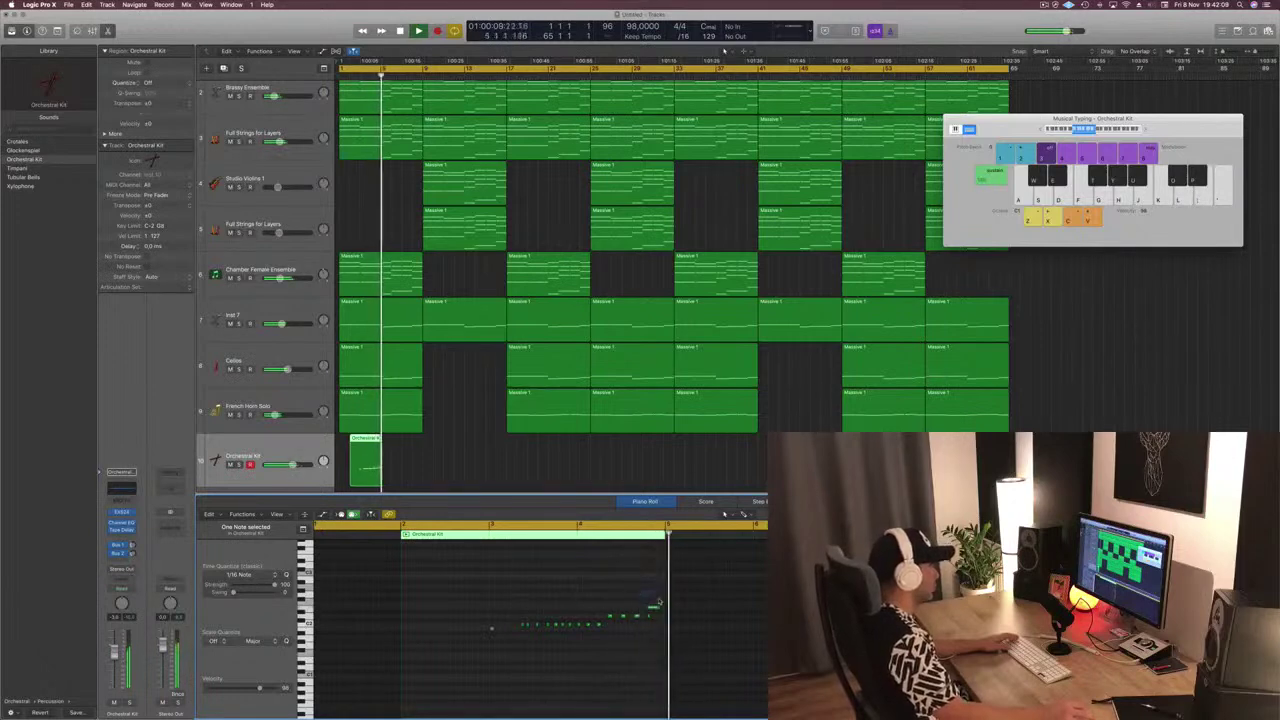
drag(513, 612, 660, 634)
key(Return)
mouse_move(352, 462)
mouse_down()
mouse_move(344, 454)
mouse_move(380, 454)
mouse_move(349, 447)
mouse_up()
click(353, 446)
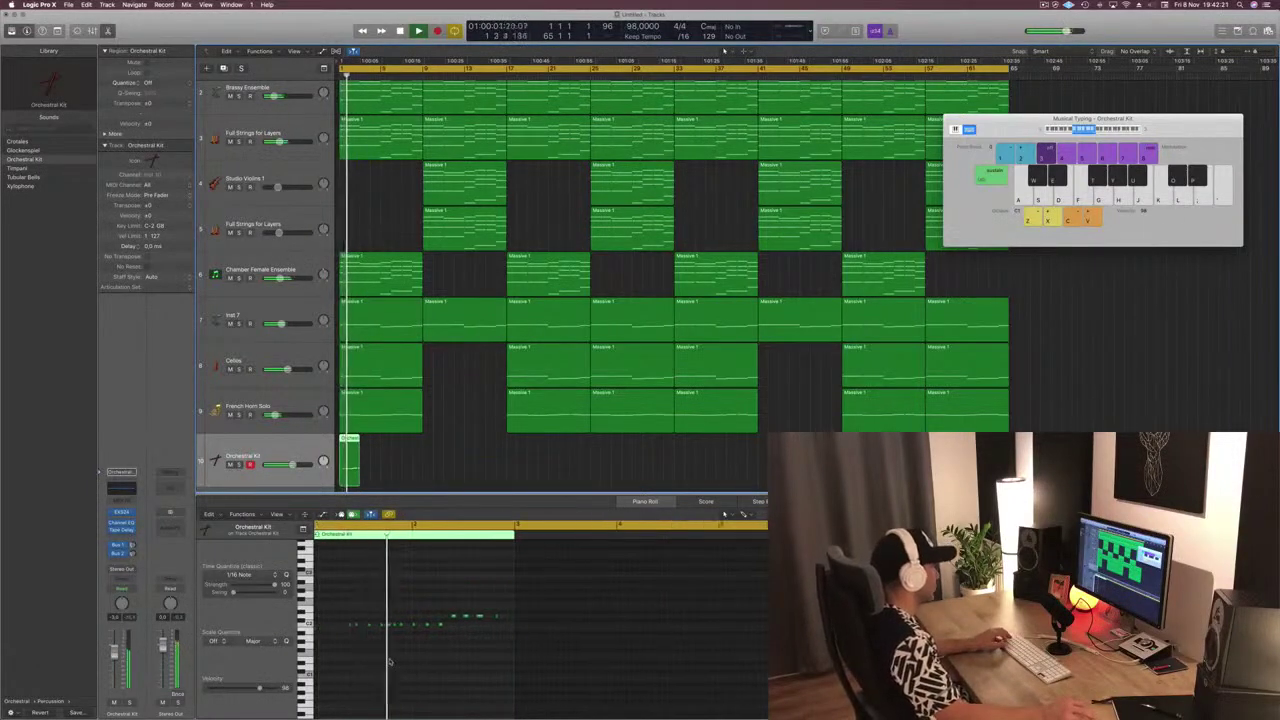
Delete the surplus notes of the Orchestral Kit region, keeping only the three-note pattern at its start
scroll(390, 660, down, 2)
key(space)
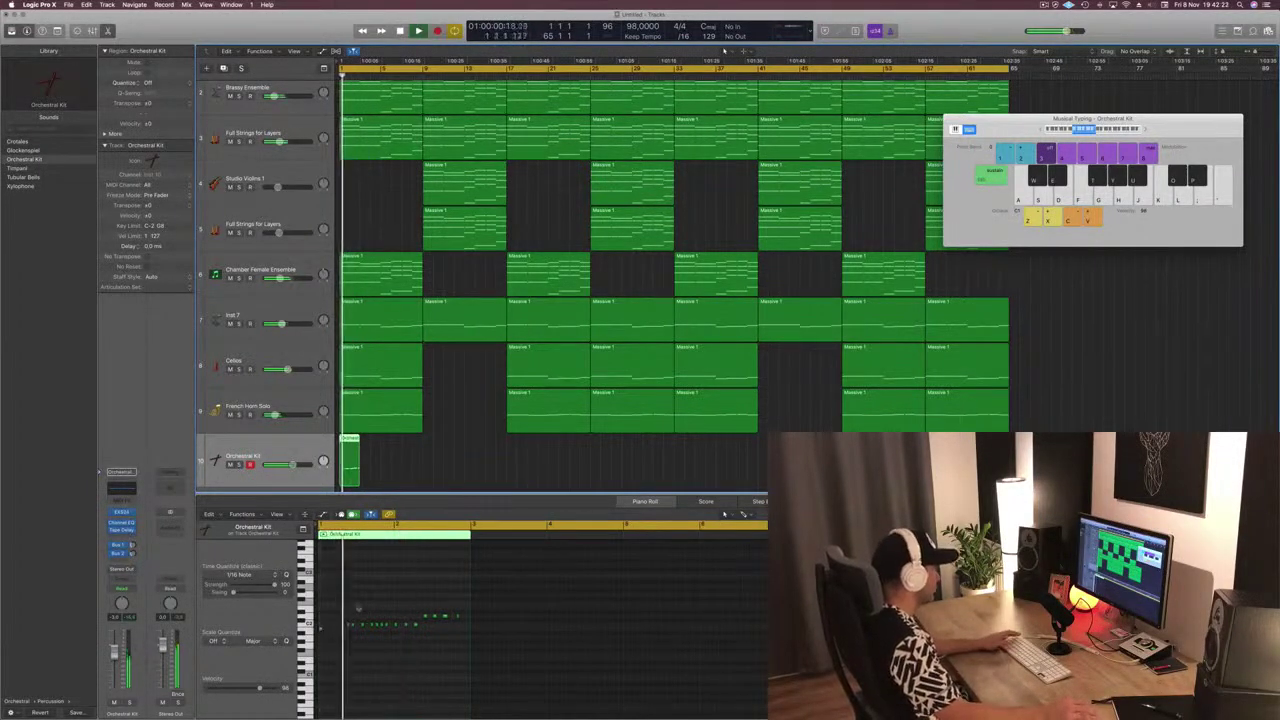
drag(362, 608, 462, 638)
key(space)
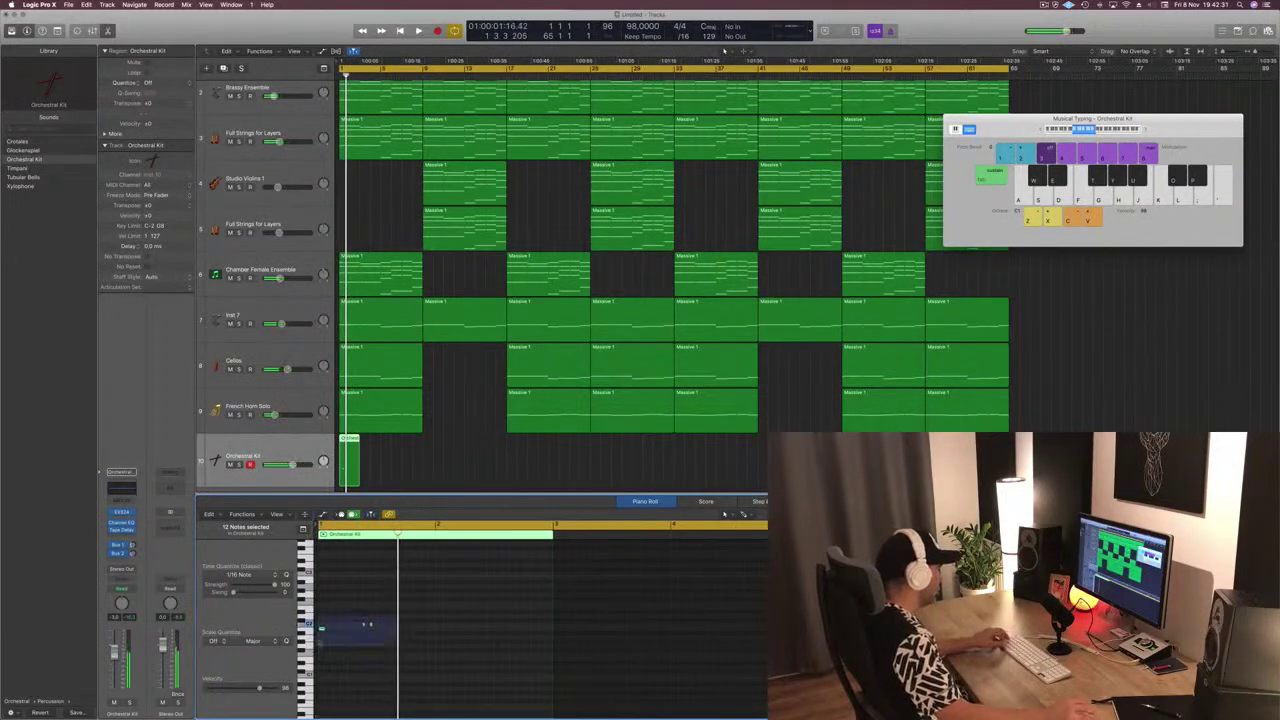
Copy the three-note pattern to beat 3 and duplicate the resulting six notes into bar 2 to fill the region
drag(321, 629, 380, 631)
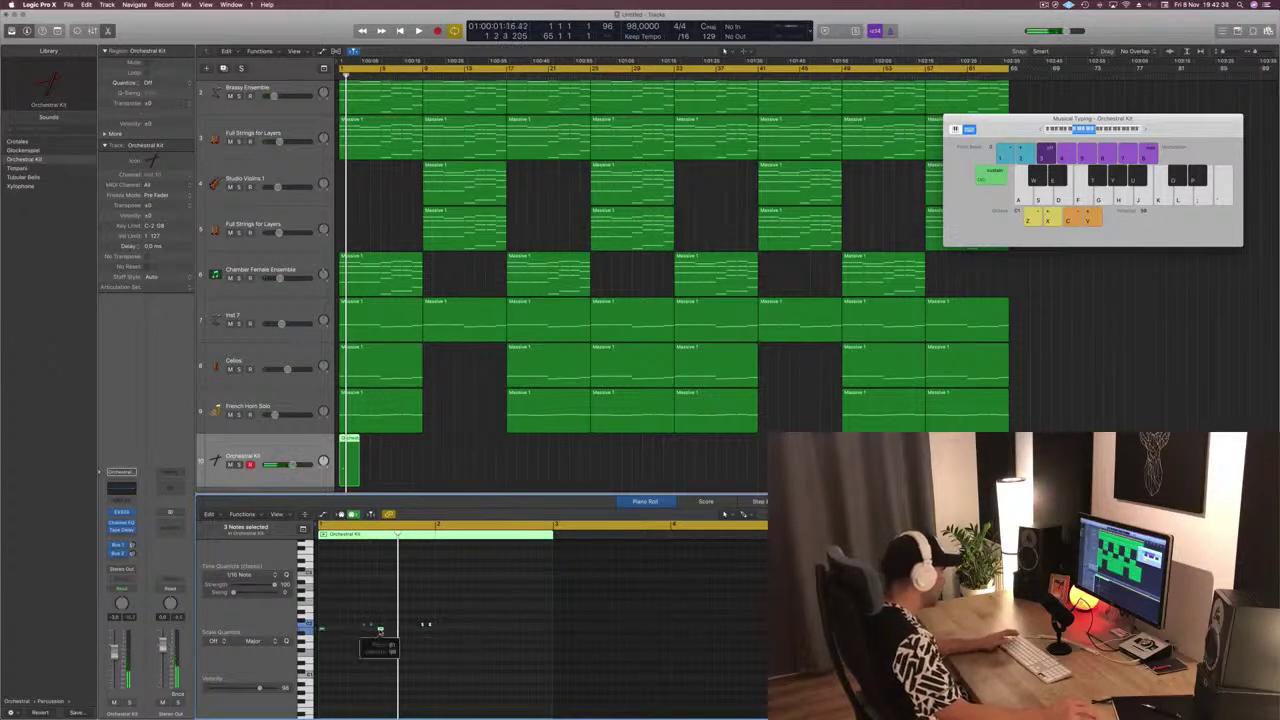
scroll(420, 657, up, 3)
scroll(421, 657, down, 2)
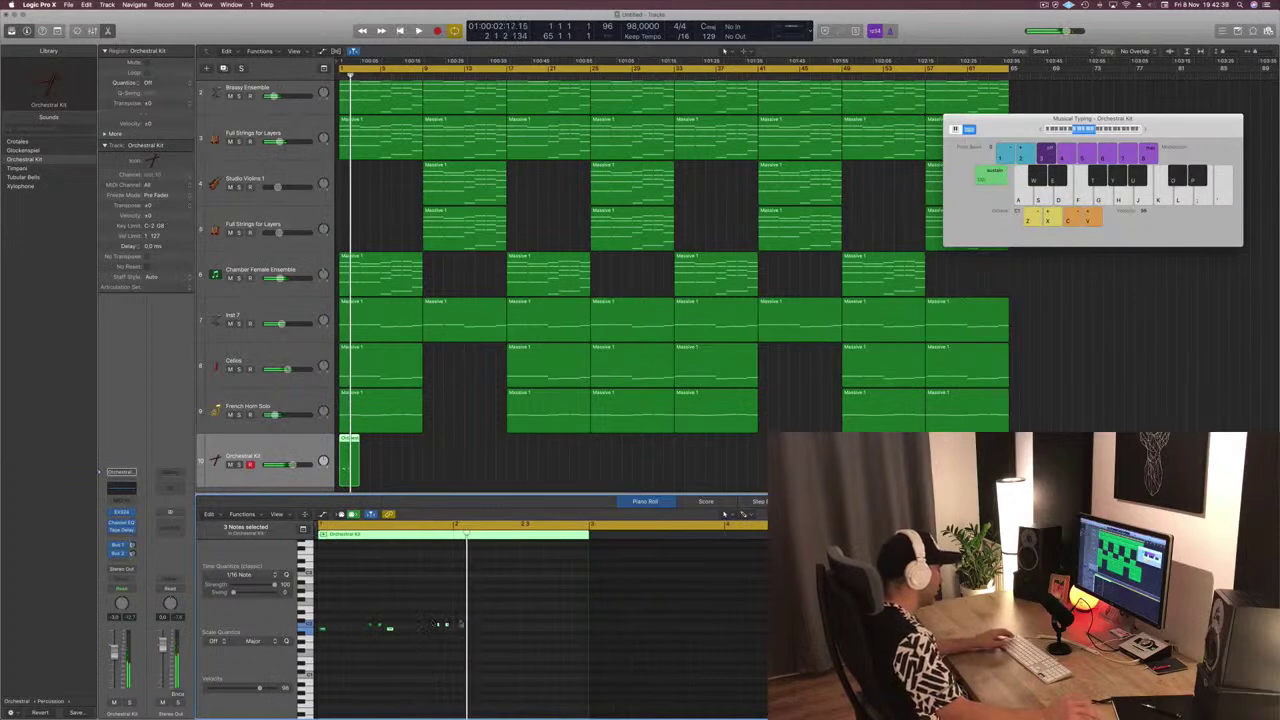
drag(355, 629, 459, 637)
key(space)
scroll(381, 619, down, 2)
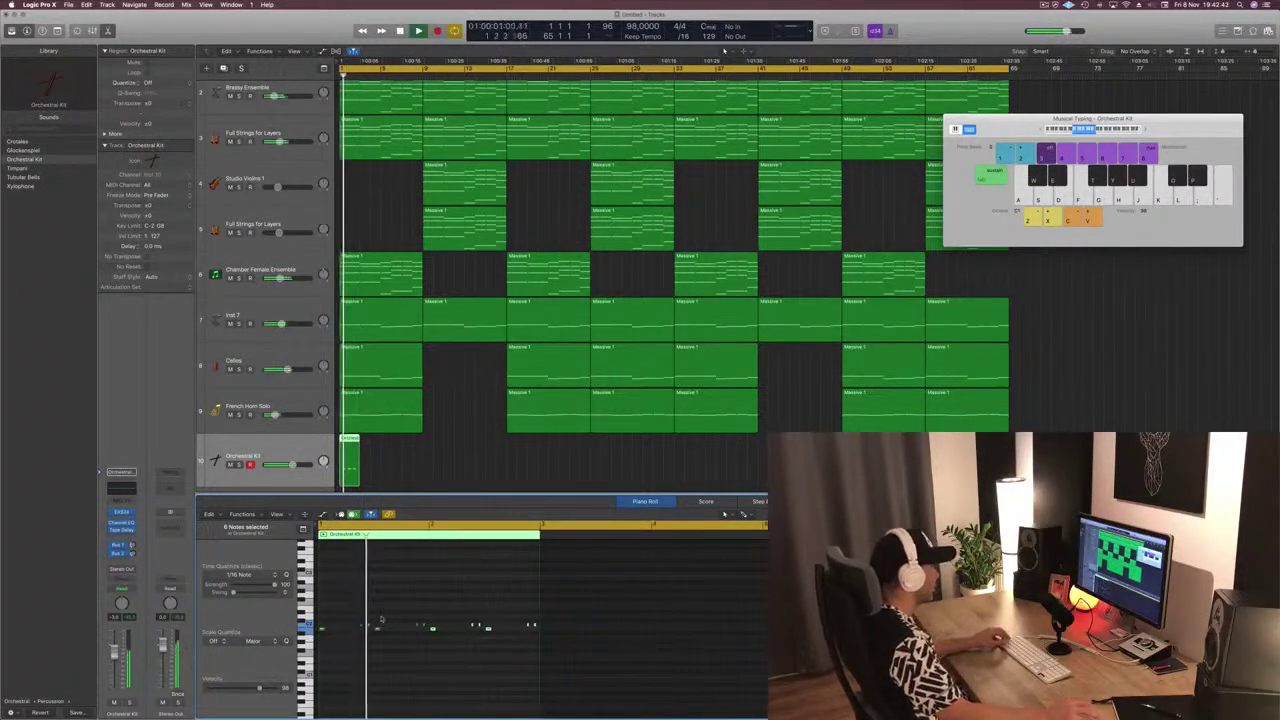
scroll(380, 618, down, 2)
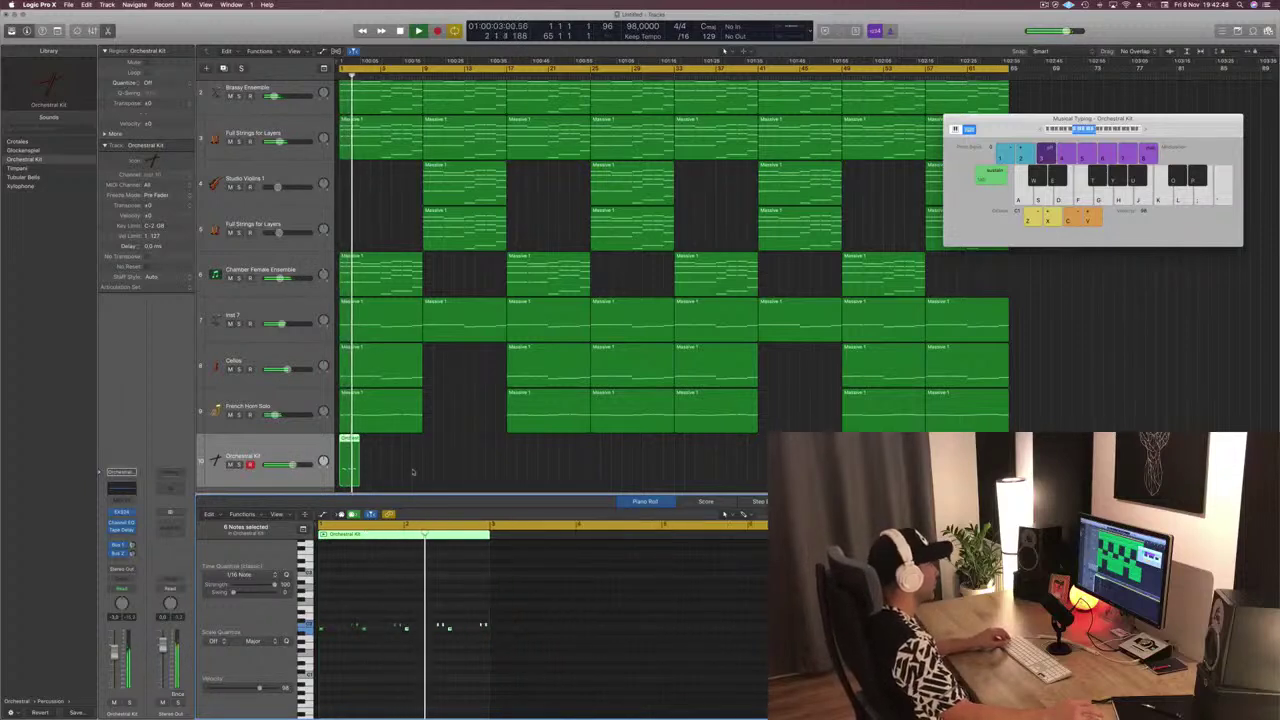
Duplicate the two-bar Orchestral Kit region to fill bars 1 to 8 and copy all four regions to bar 9
key(space)
key(space)
drag(350, 438, 371, 442)
drag(392, 456, 347, 440)
key(super+r)
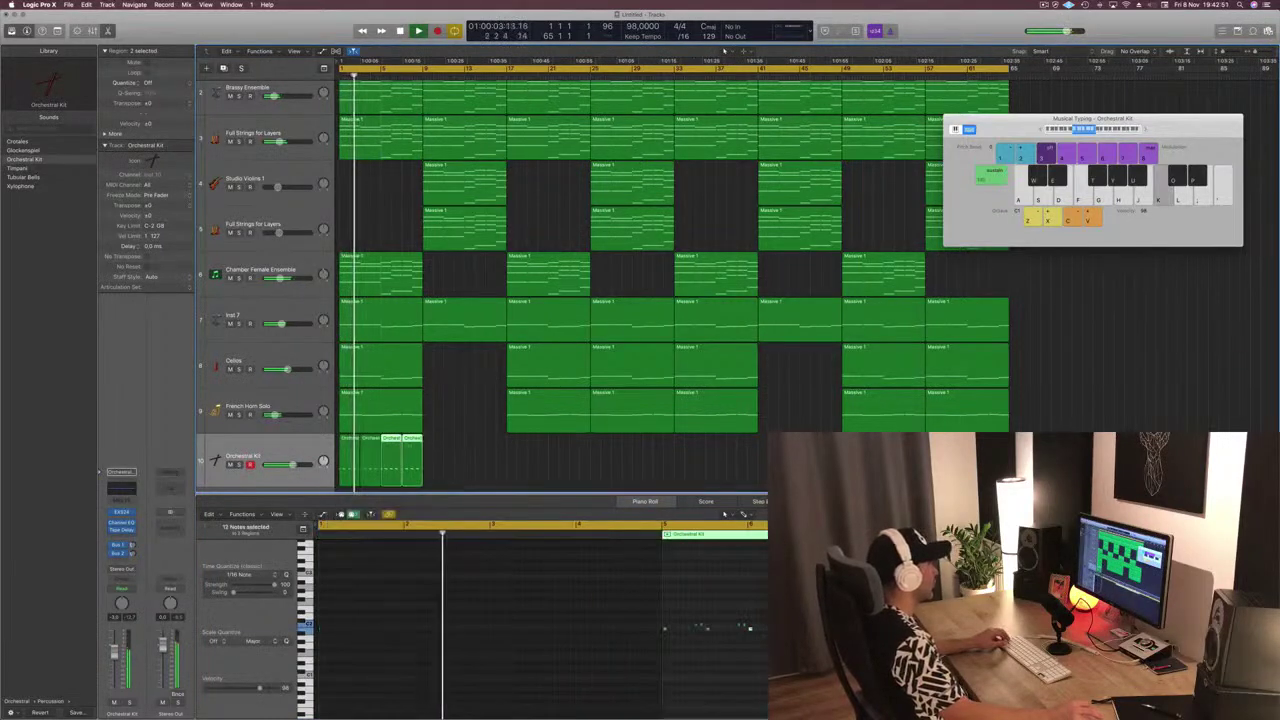
key(super+r)
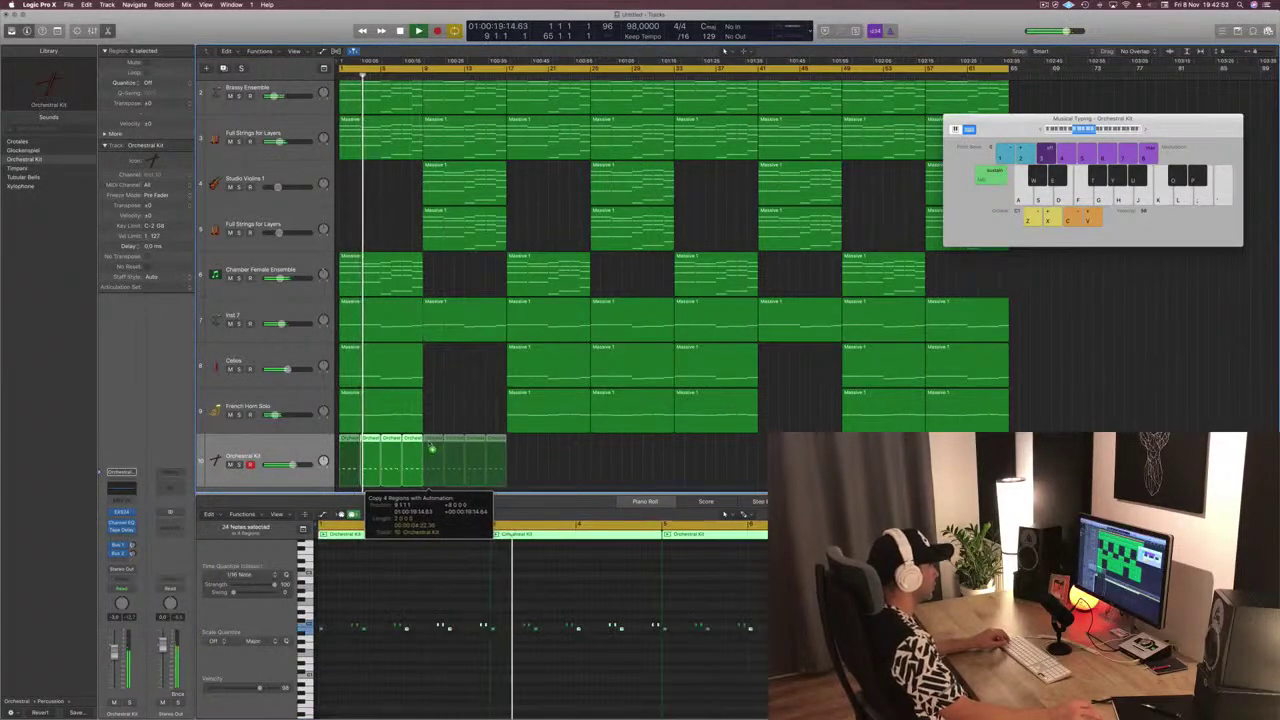
scroll(436, 411, down, 1)
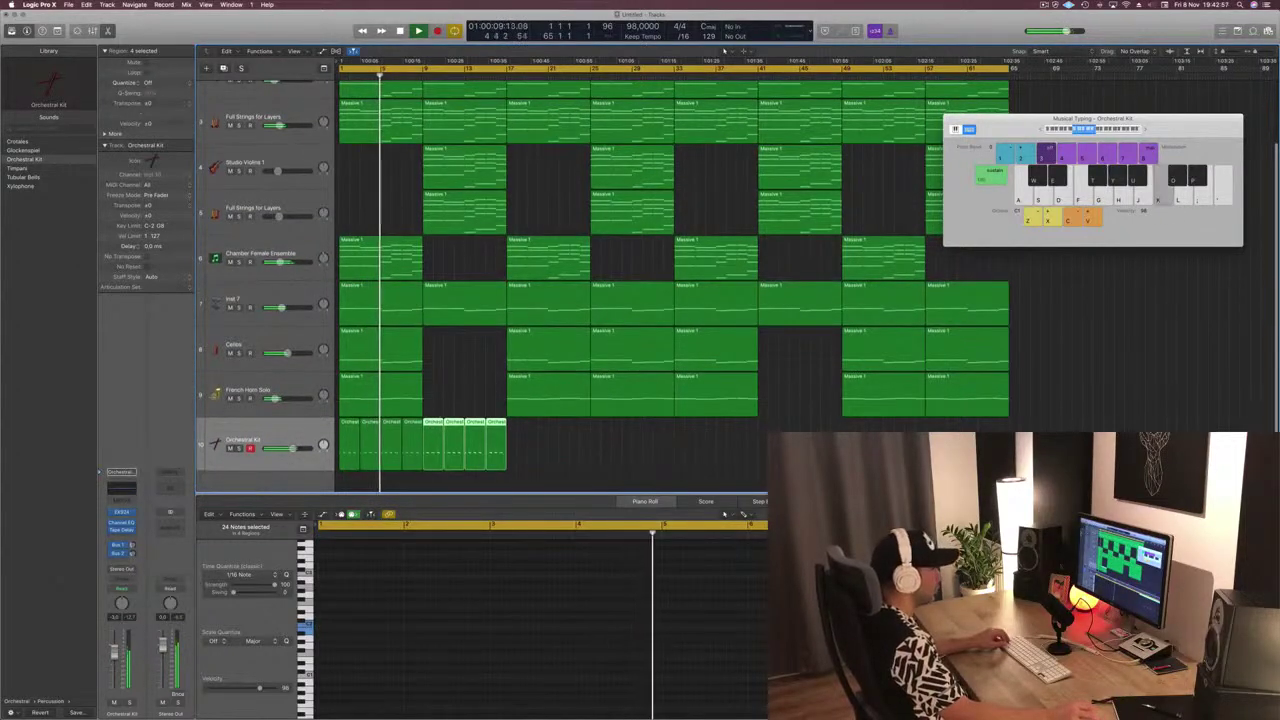
Try out further Orchestral Kit hits over the playing arrangement leading into bar 9 and again from the start
key(k)
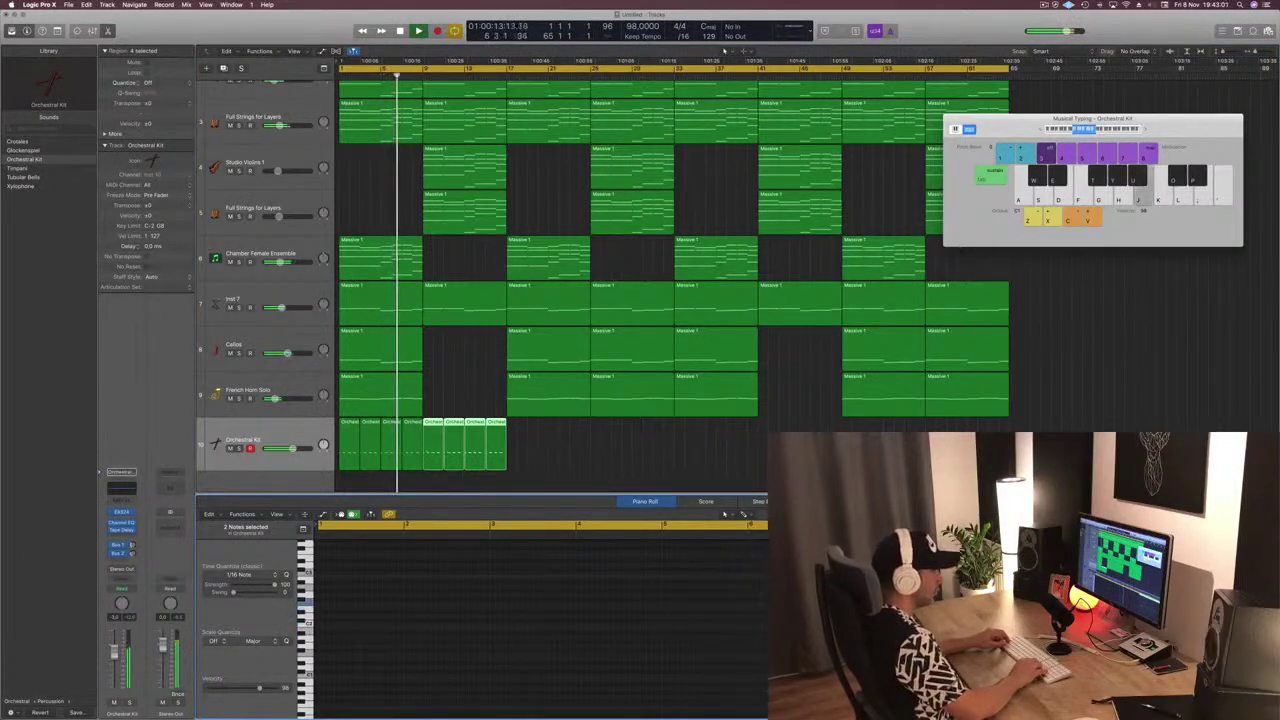
key(j)
key(j)
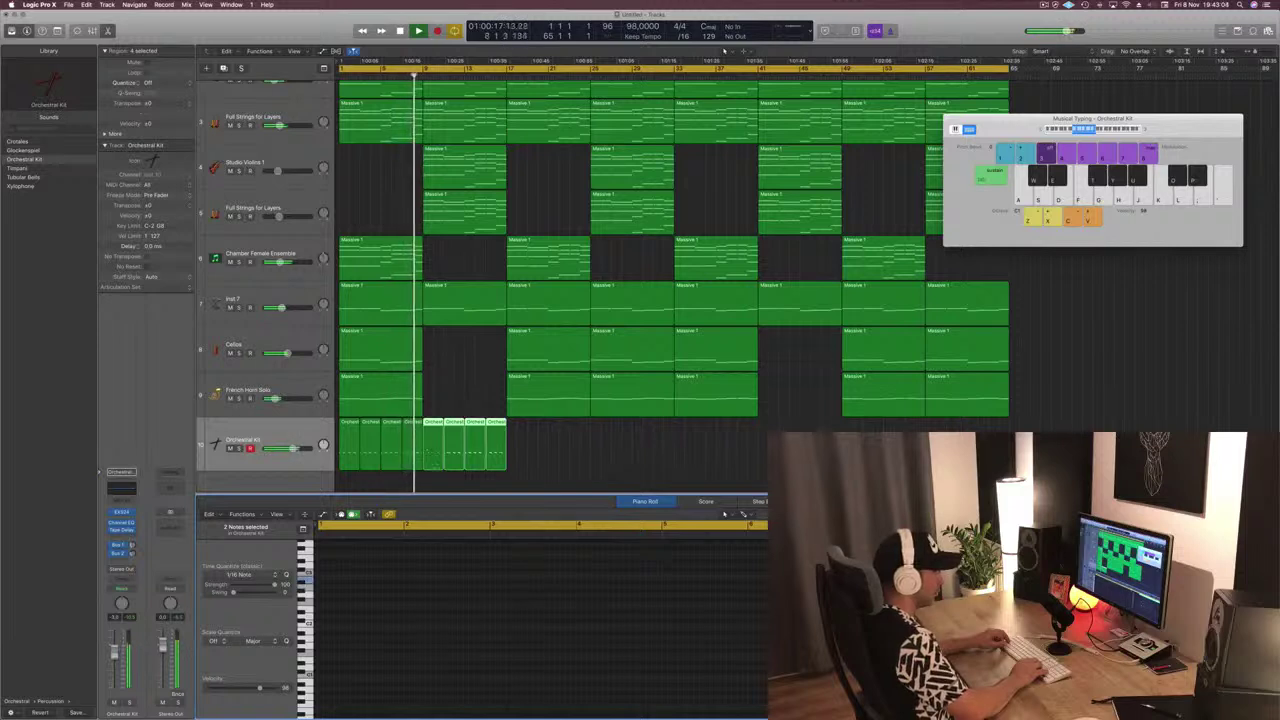
key(k)
key(j)
key(k)
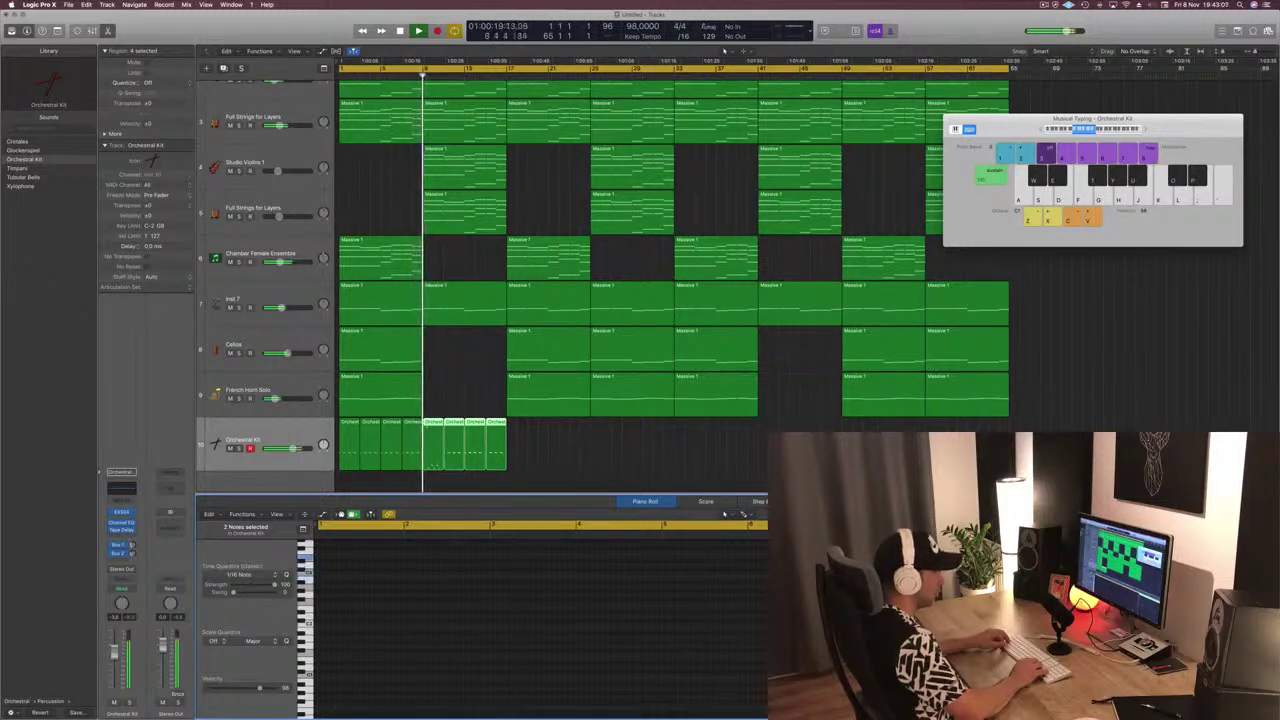
key(k)
key(Return)
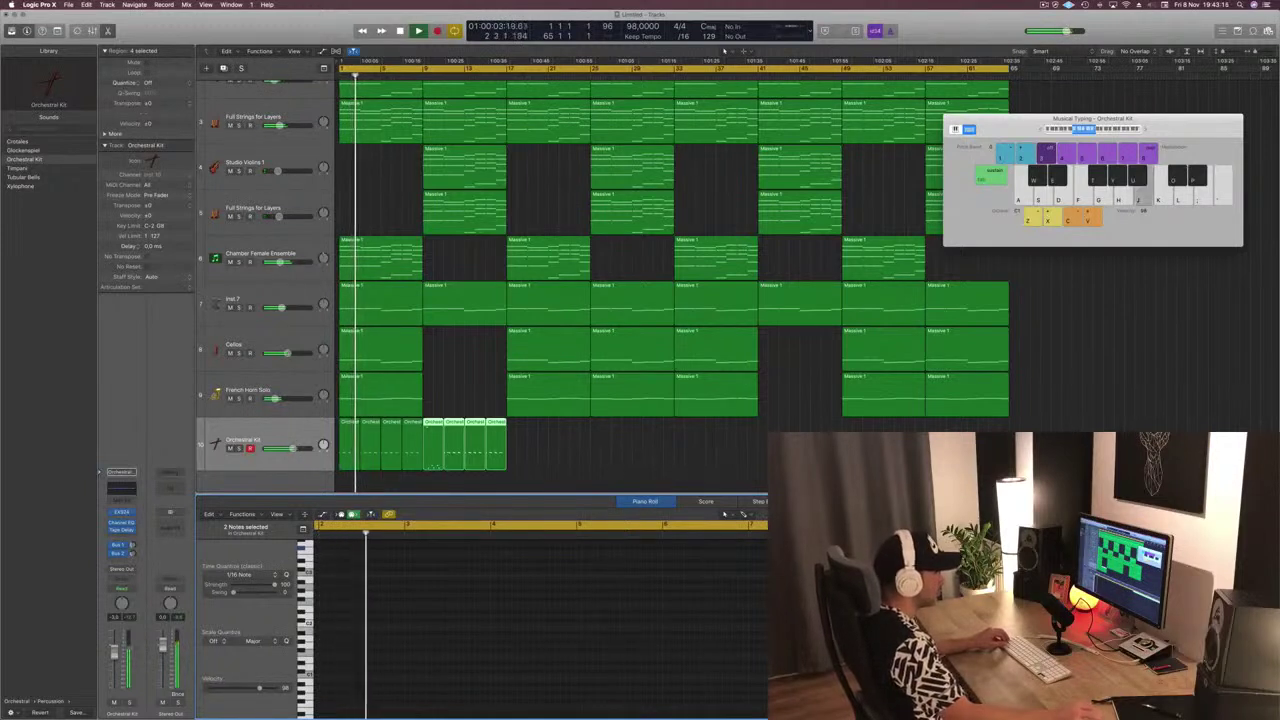
key(k)
key(j)
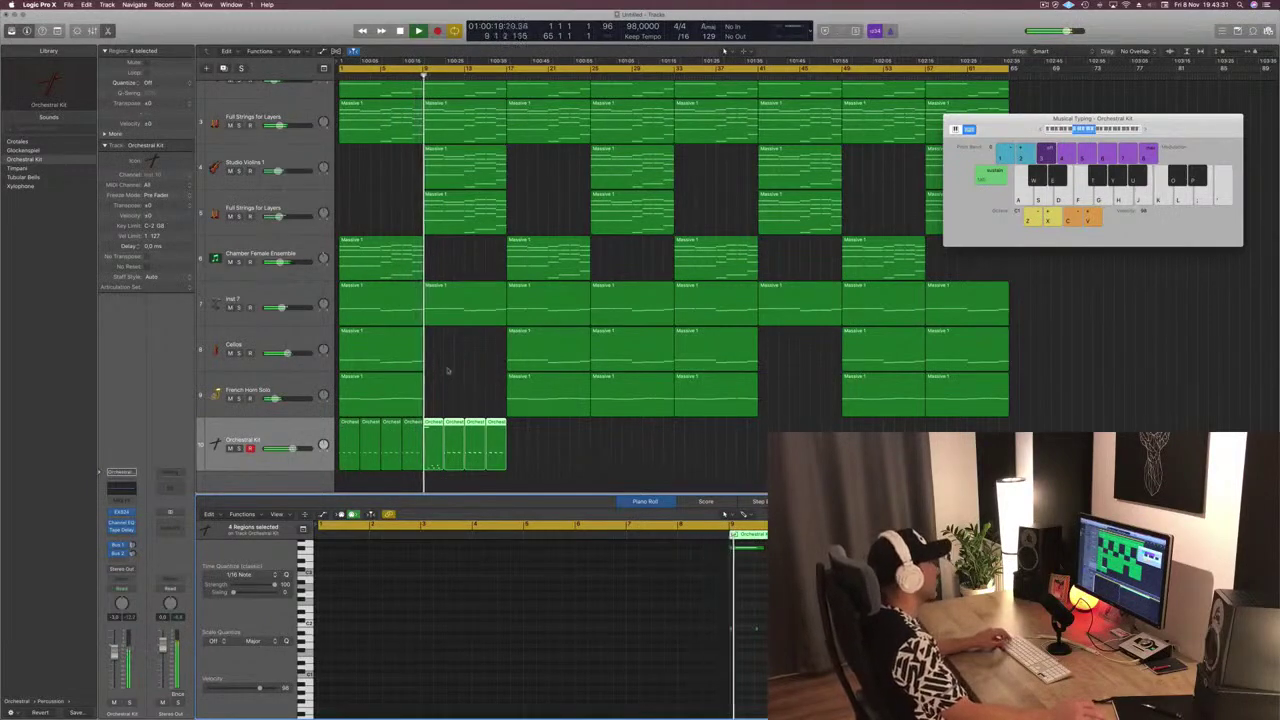
Replace the four Orchestral Kit regions in bars 1 to 8 with copies of the regions starting at bar 9
scroll(463, 386, up, 2)
key(super+Right)
key(super+Right)
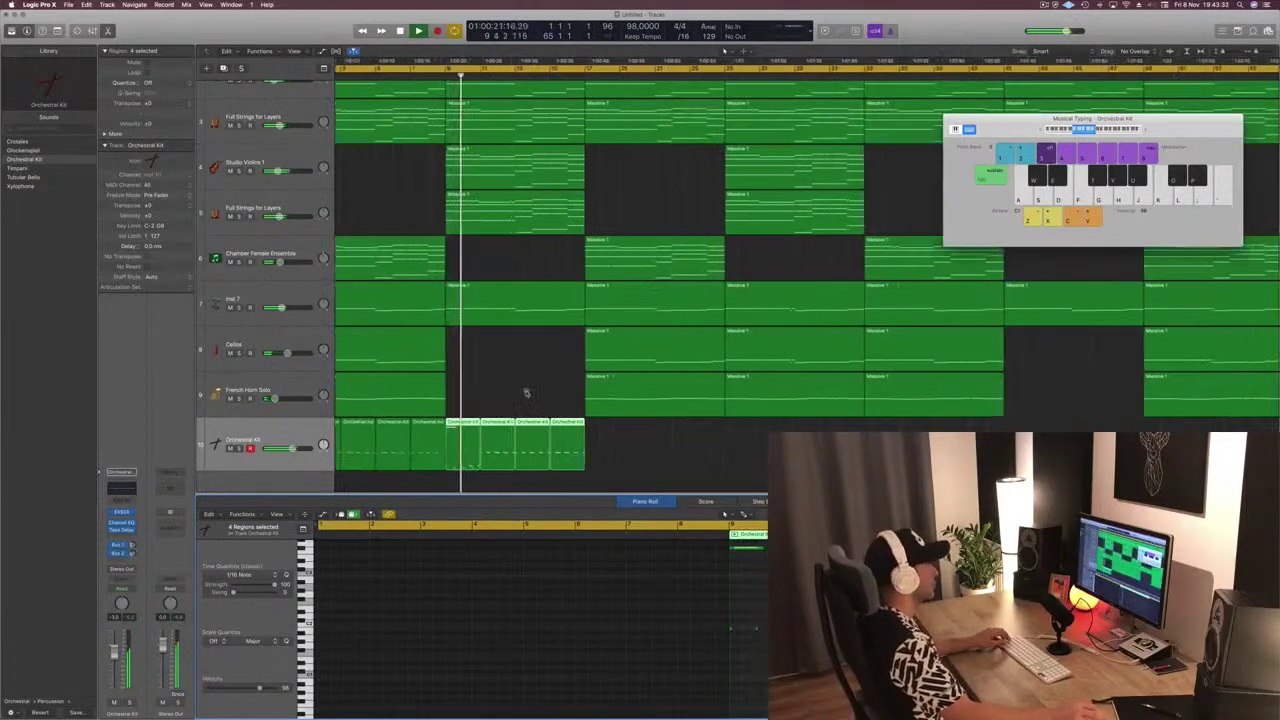
key(super+Left)
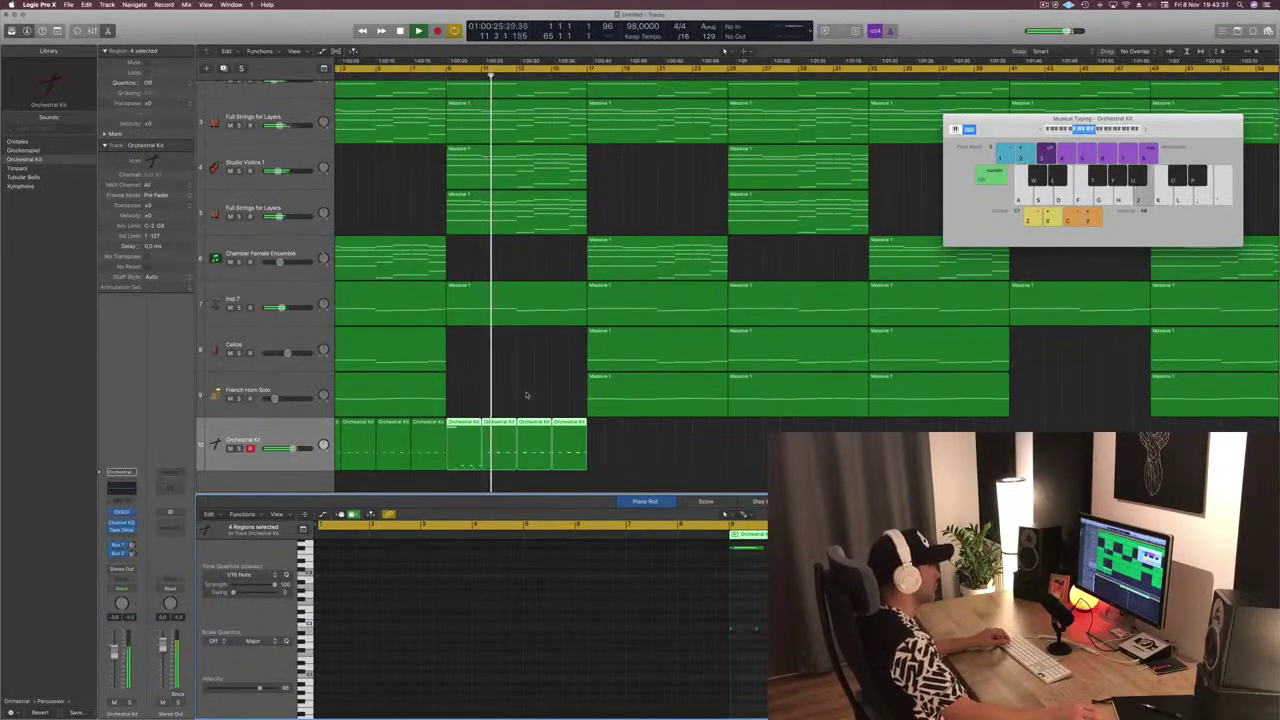
key(super+Left)
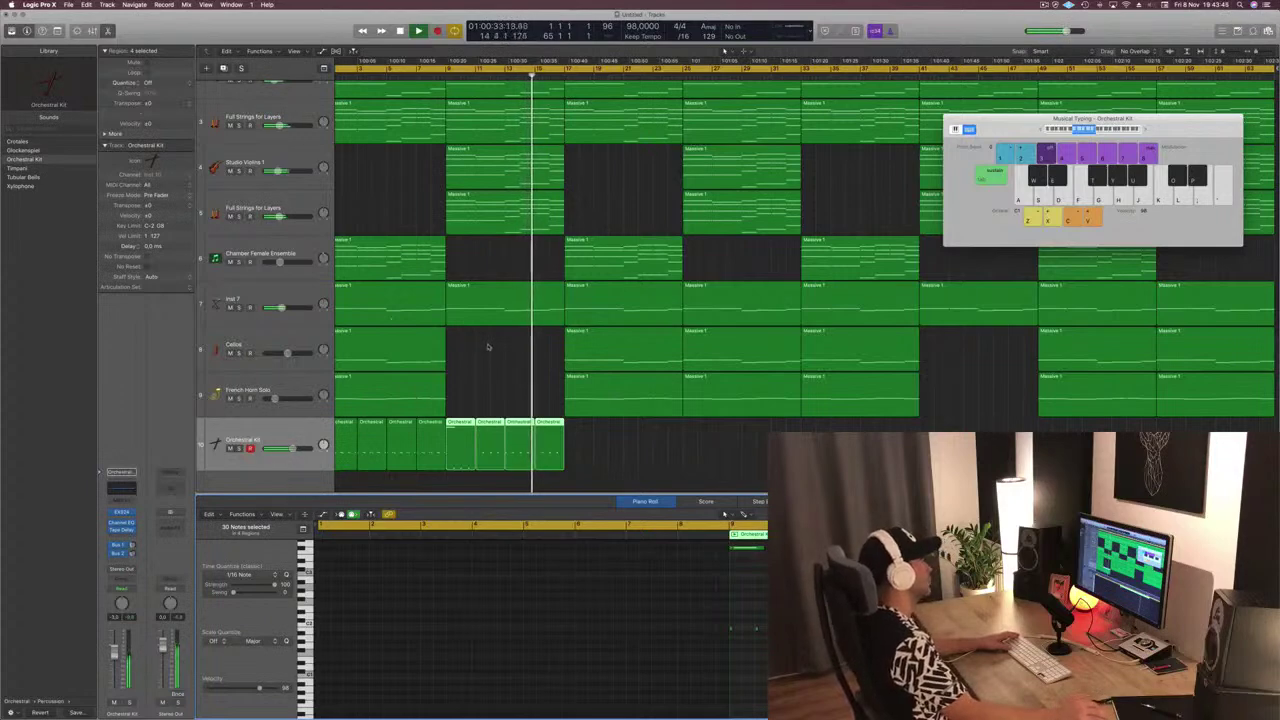
scroll(468, 401, left, 1)
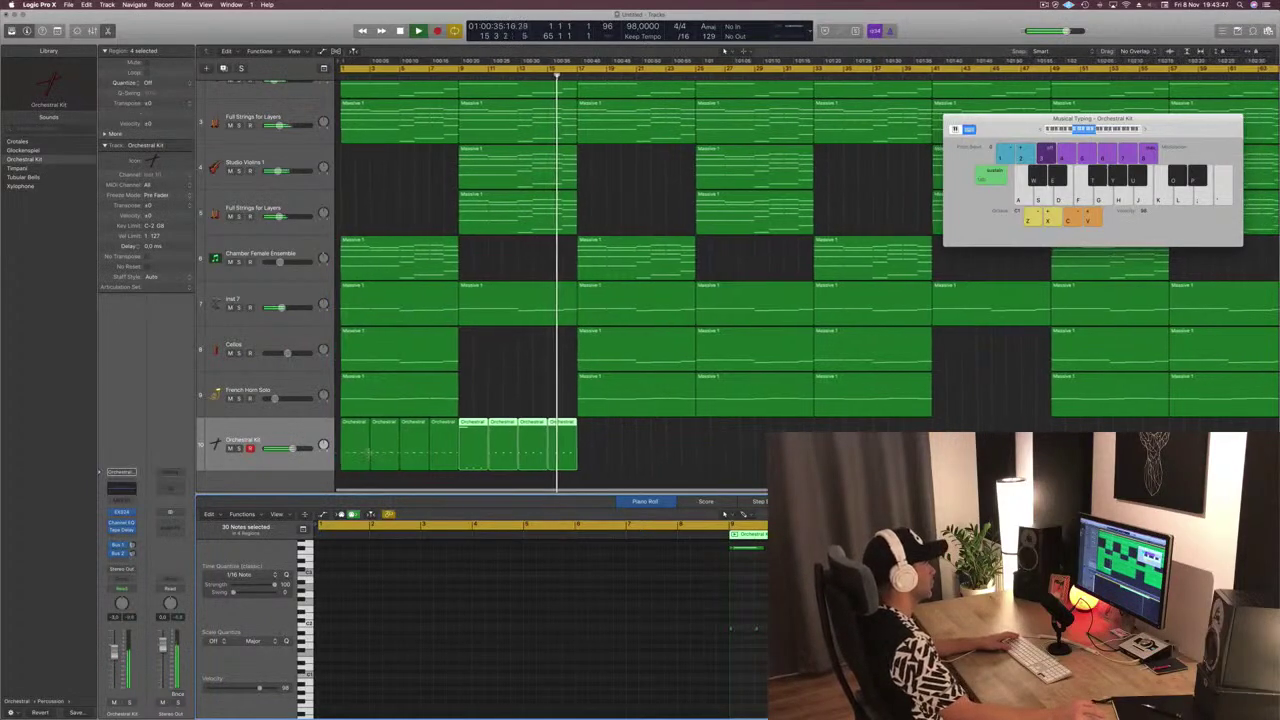
drag(355, 473, 426, 437)
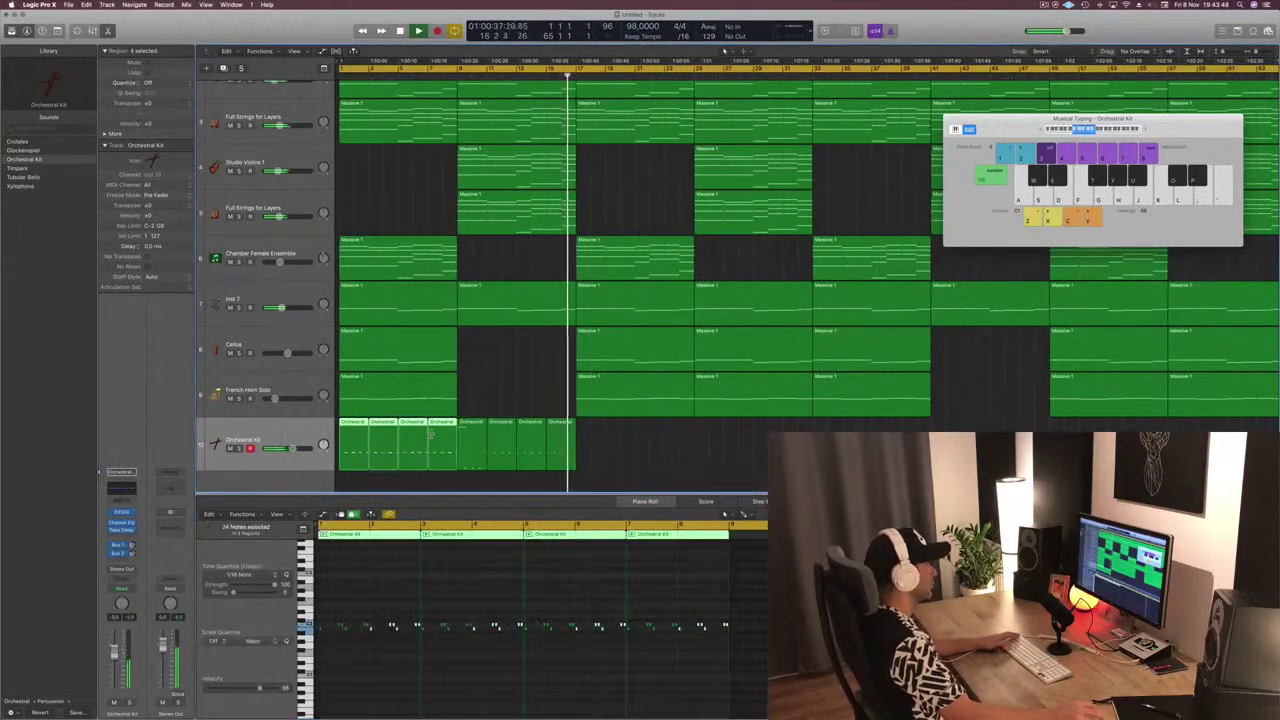
key(Delete)
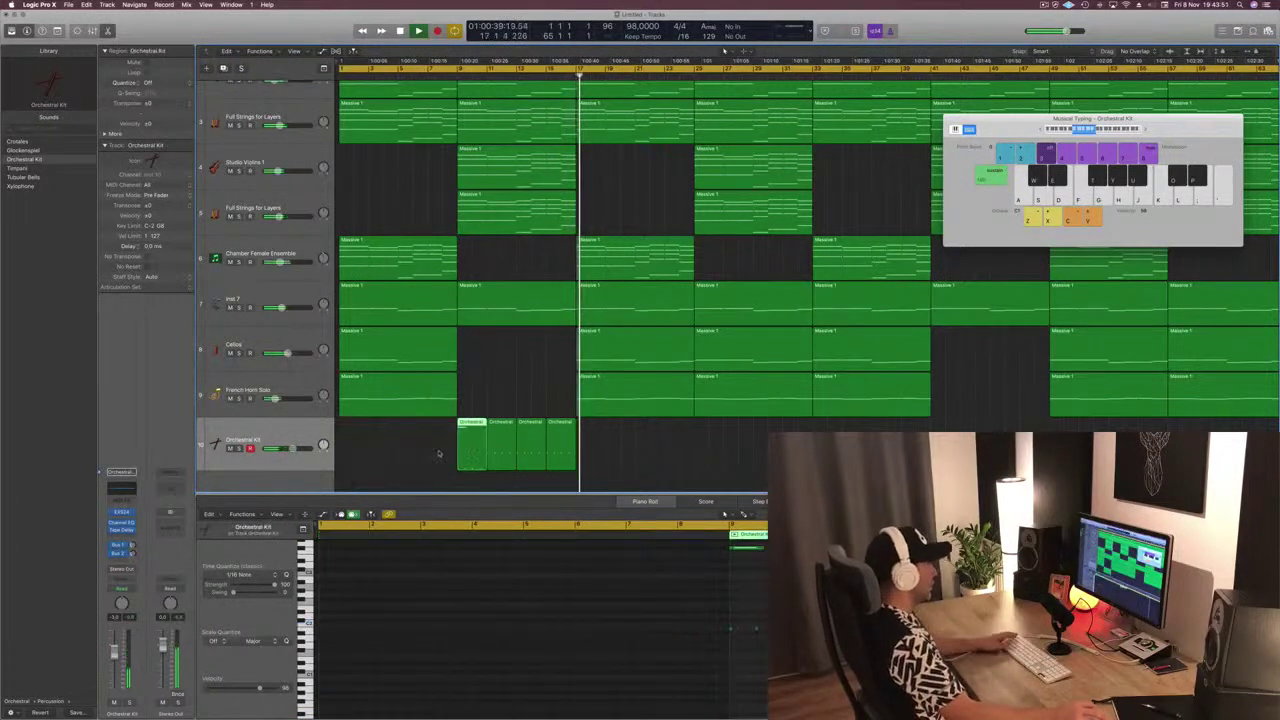
mouse_move(470, 423)
mouse_down()
mouse_move(350, 425)
mouse_move(467, 432)
mouse_up()
key(space)
click(347, 428)
key(super+Left)
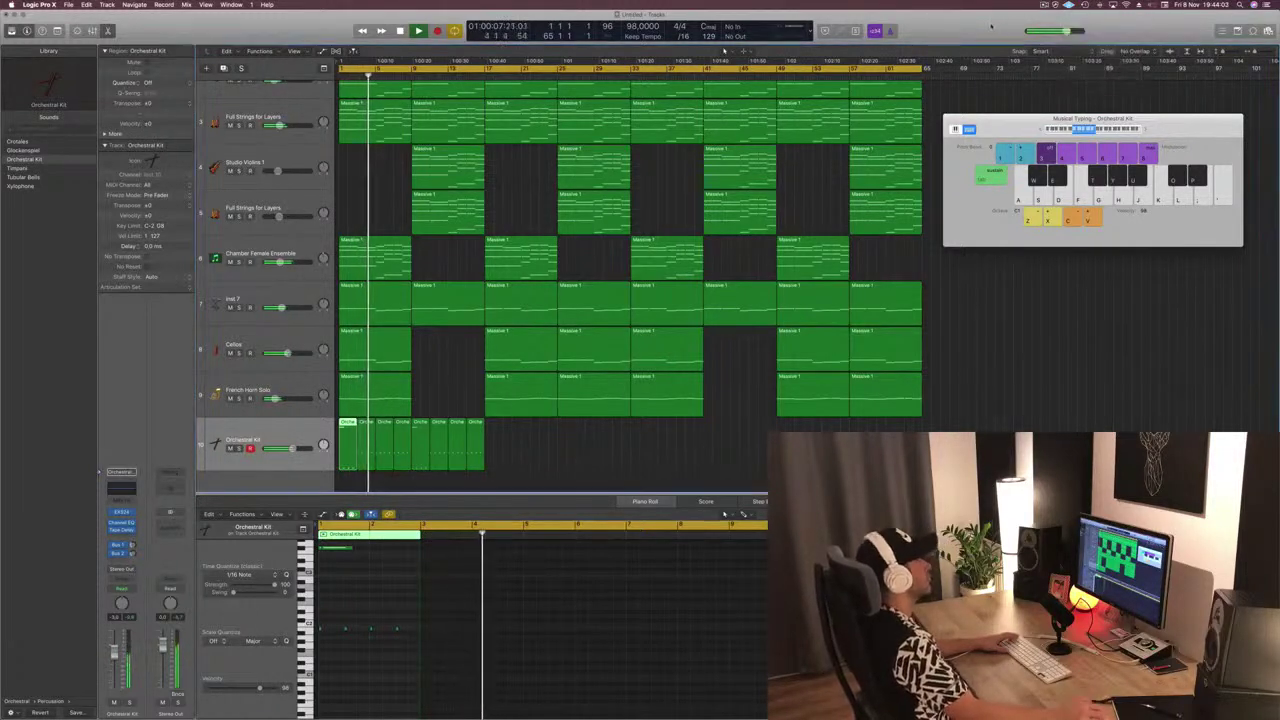
Transpose the long high note of the Orchestral Kit region at bar 9 up by semitones and check it in playback
drag(543, 444, 411, 406)
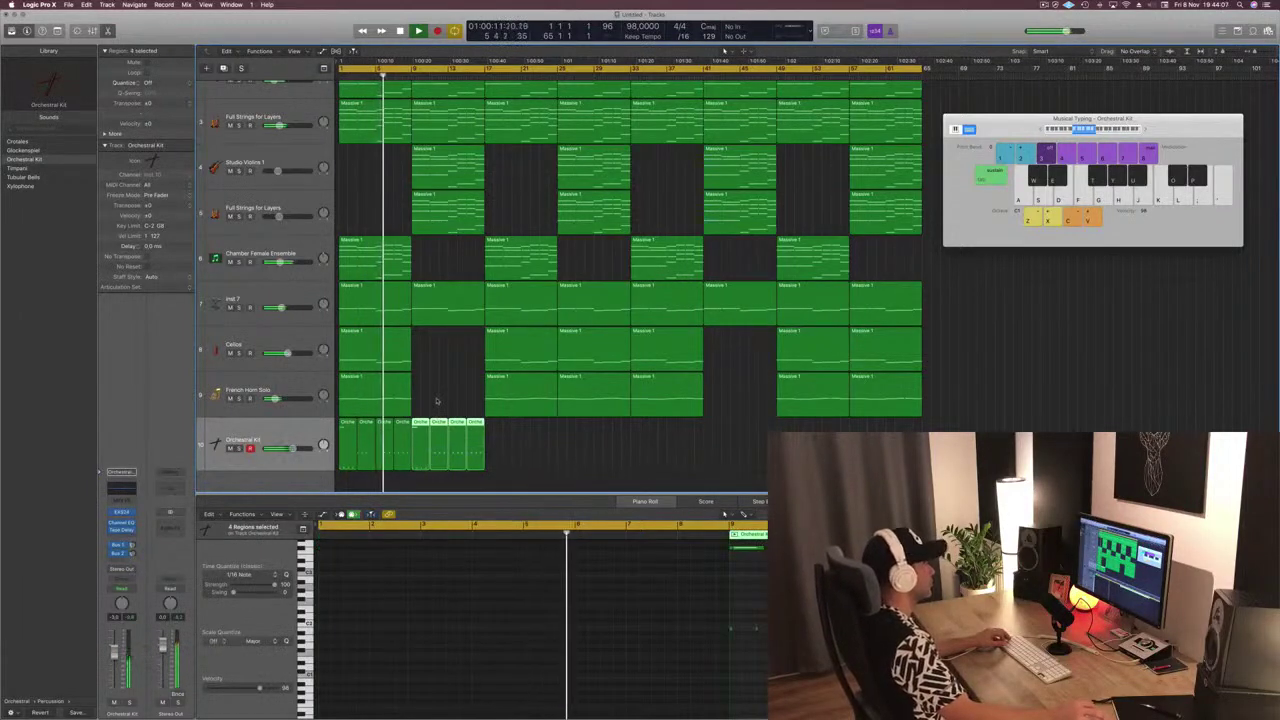
click(747, 551)
click(746, 549)
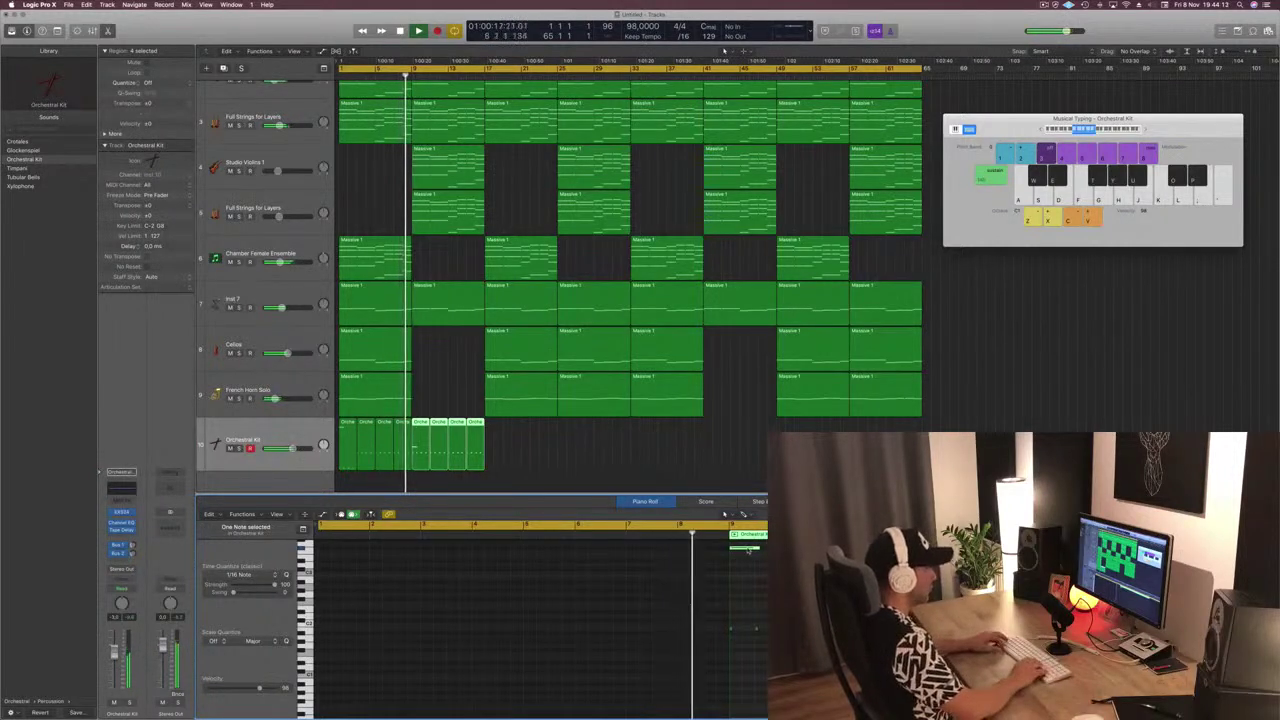
key(alt+Up)
key(alt+Up)
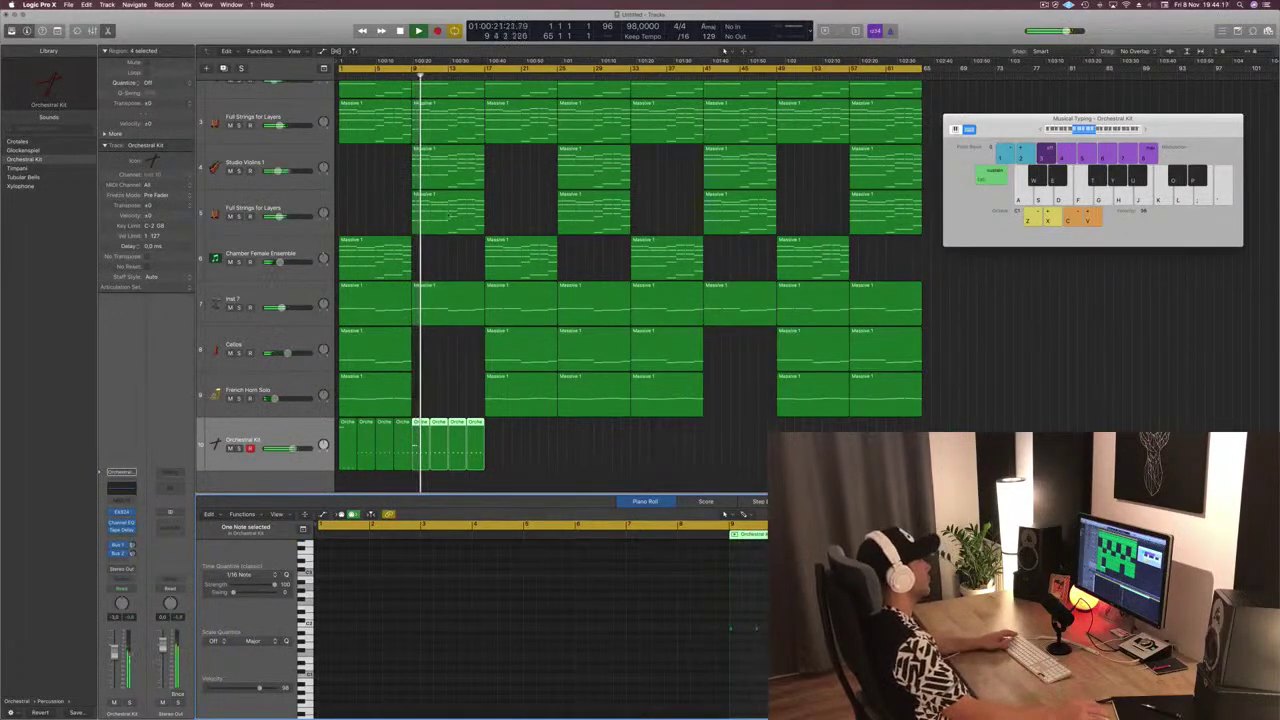
click(410, 74)
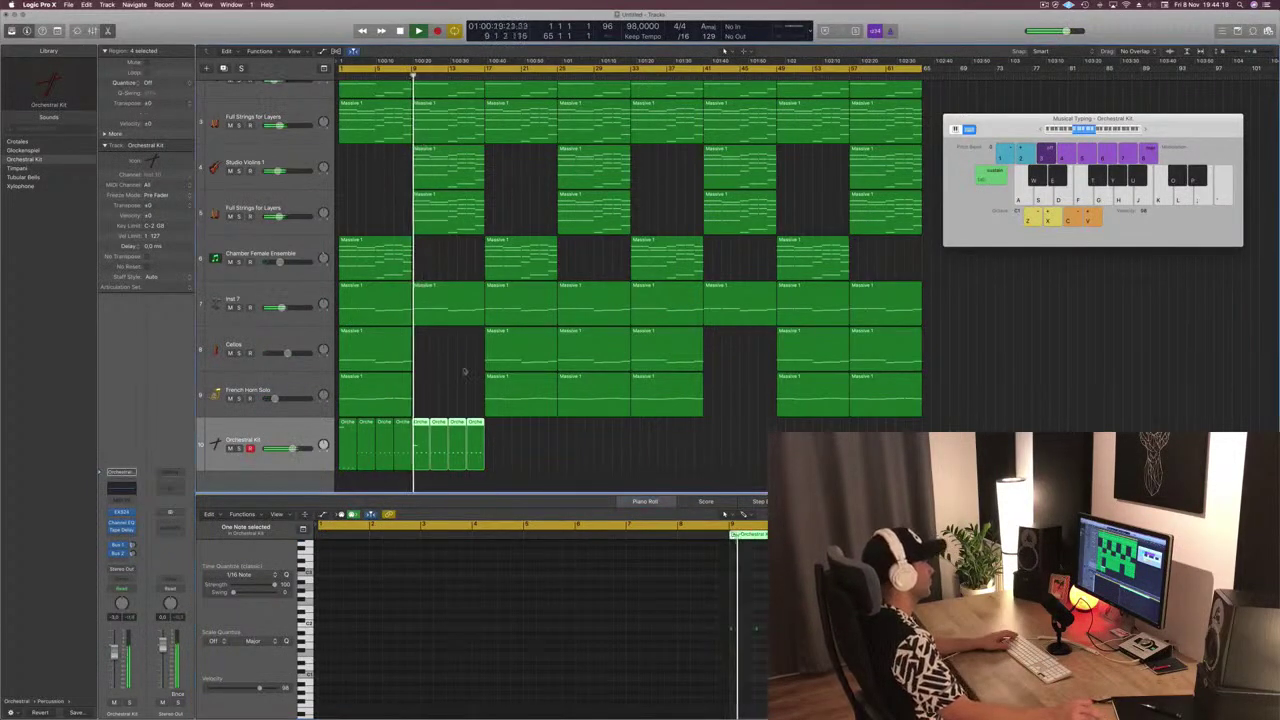
scroll(755, 582, up, 3)
key(space)
key(space)
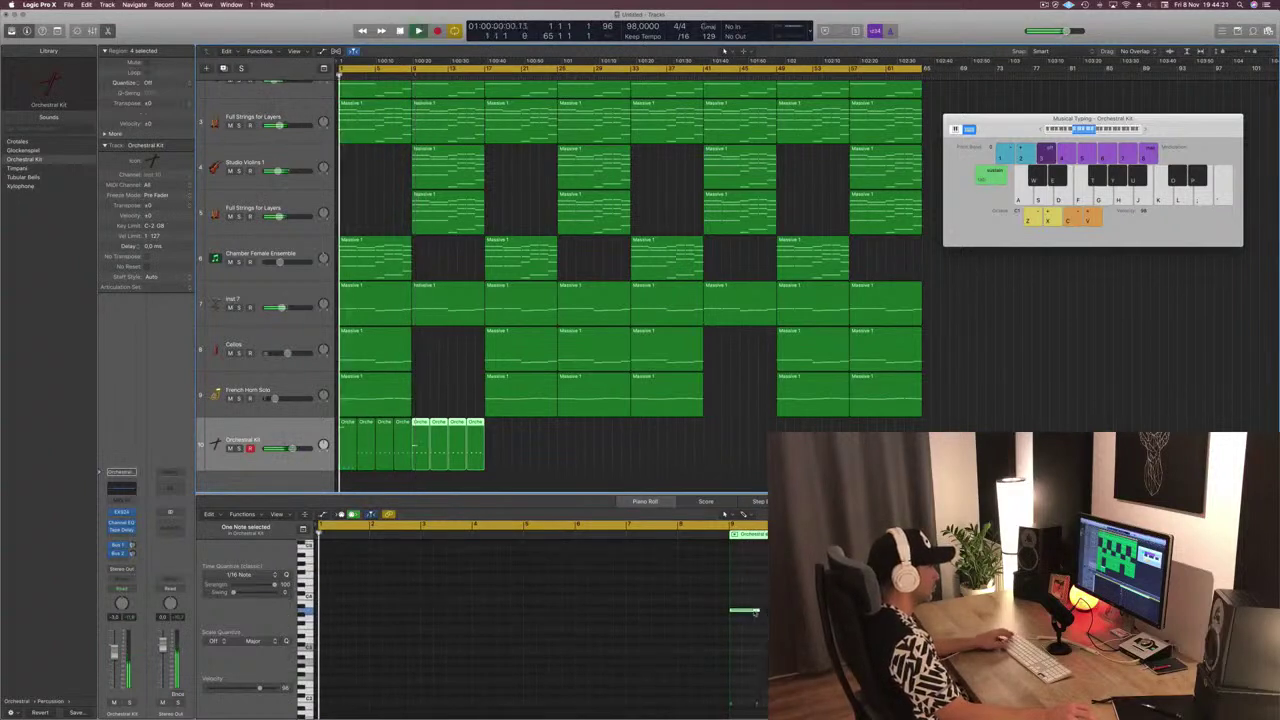
Adjust the long high note of the bar 9 Orchestral Kit region while auditioning kit hits, and undo the last note move
click(756, 611)
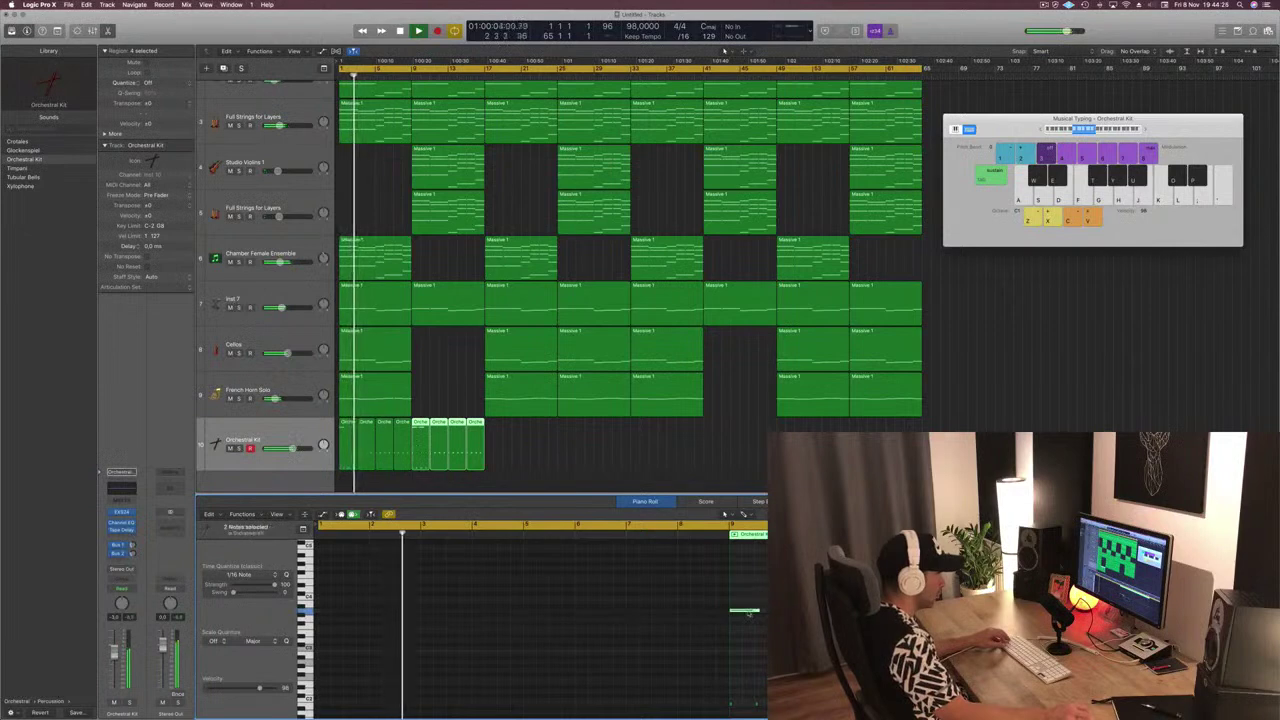
drag(750, 610, 790, 610)
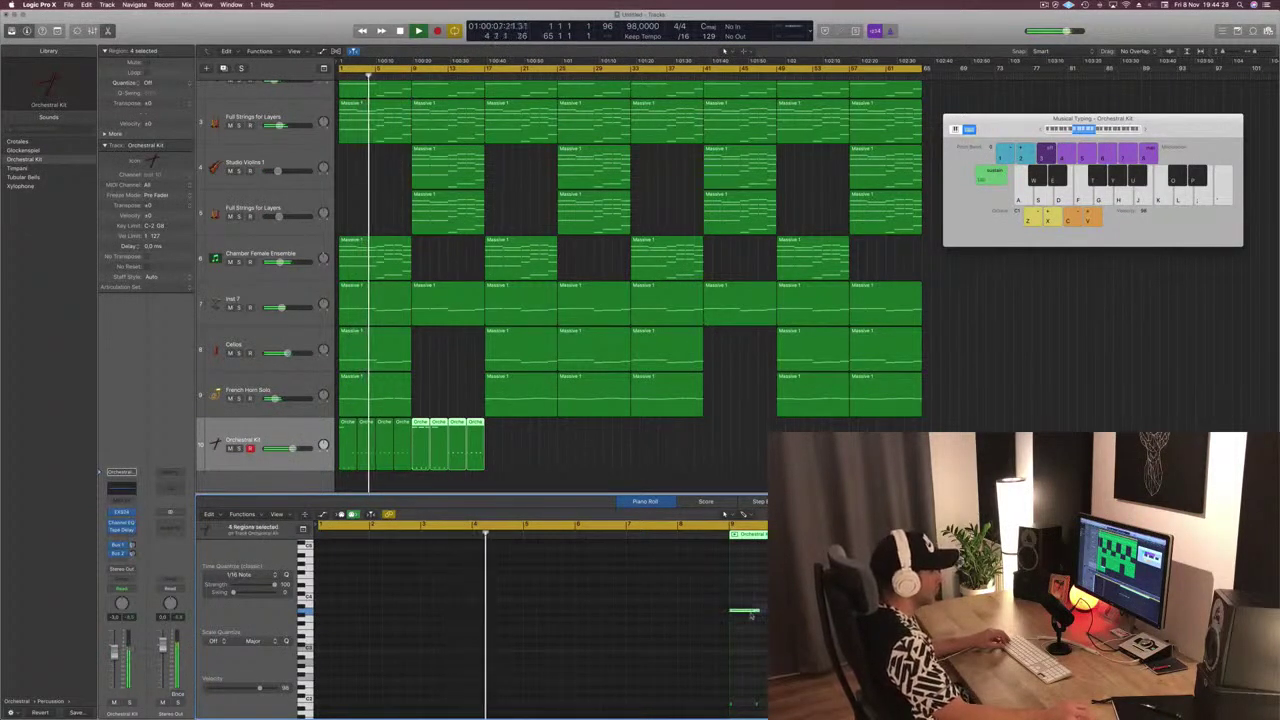
key(j)
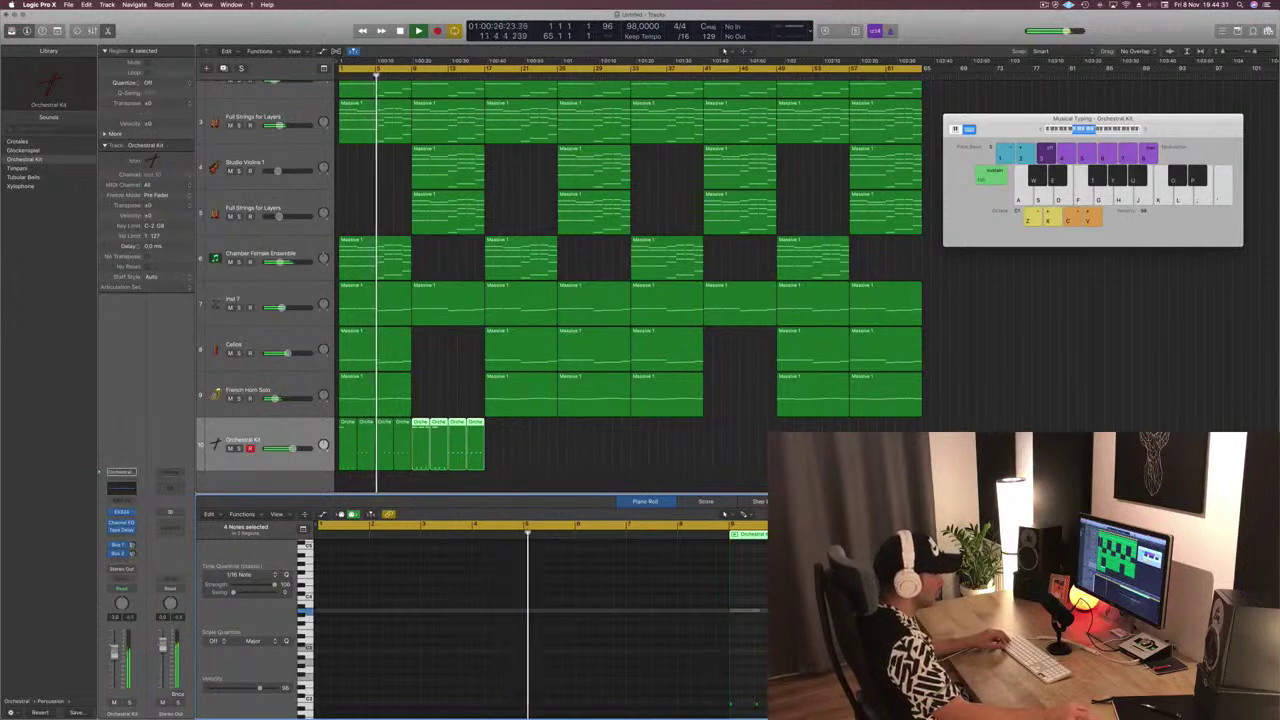
key(j)
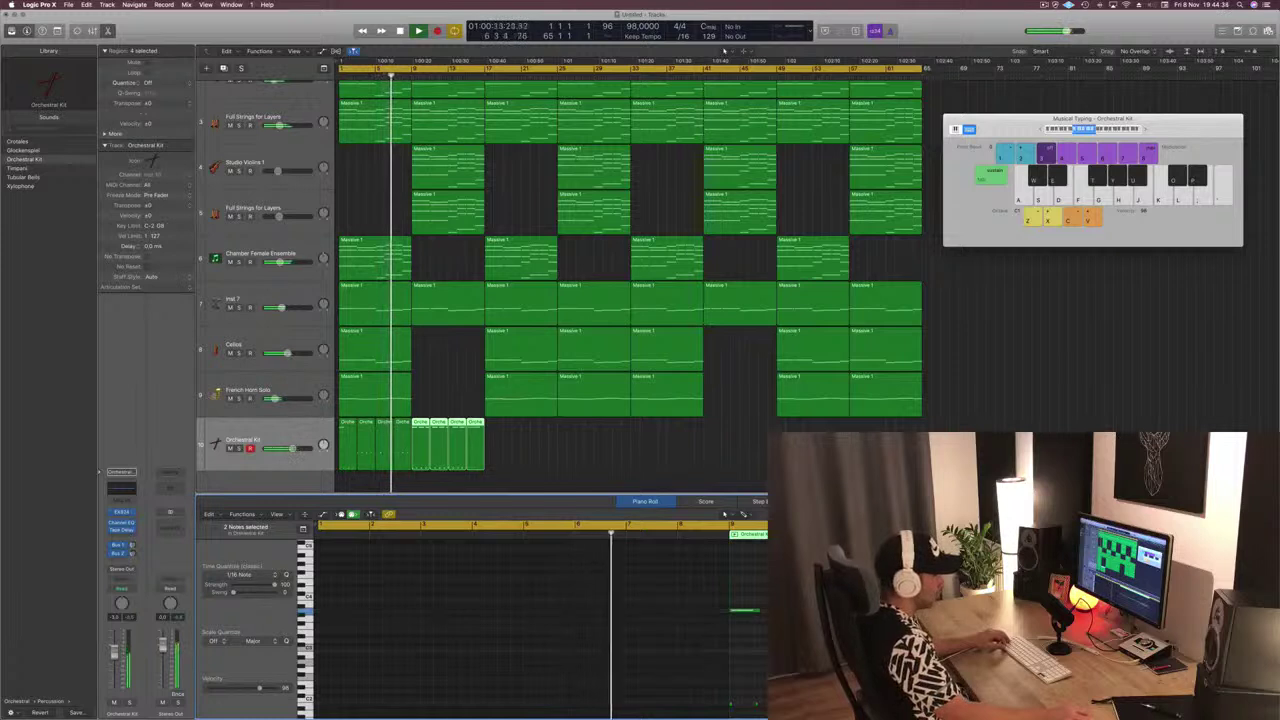
key(j)
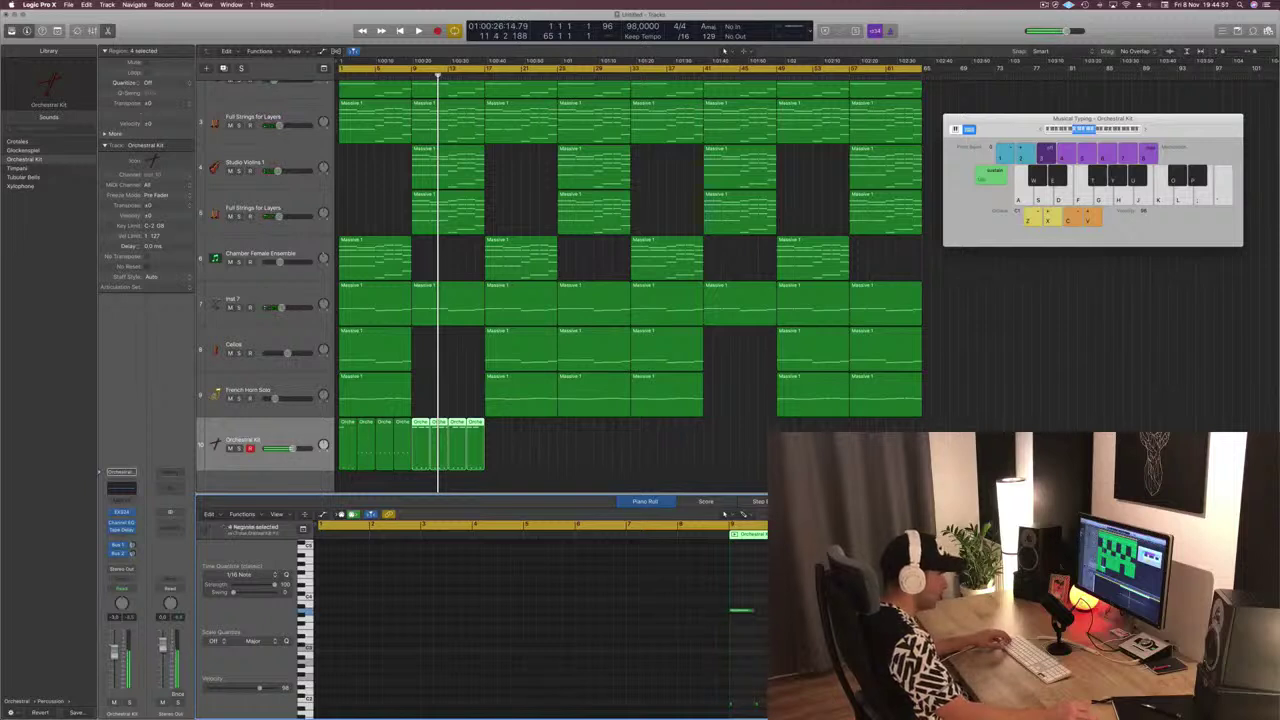
drag(742, 611, 781, 611)
key(super+z)
click(741, 612)
click(741, 610)
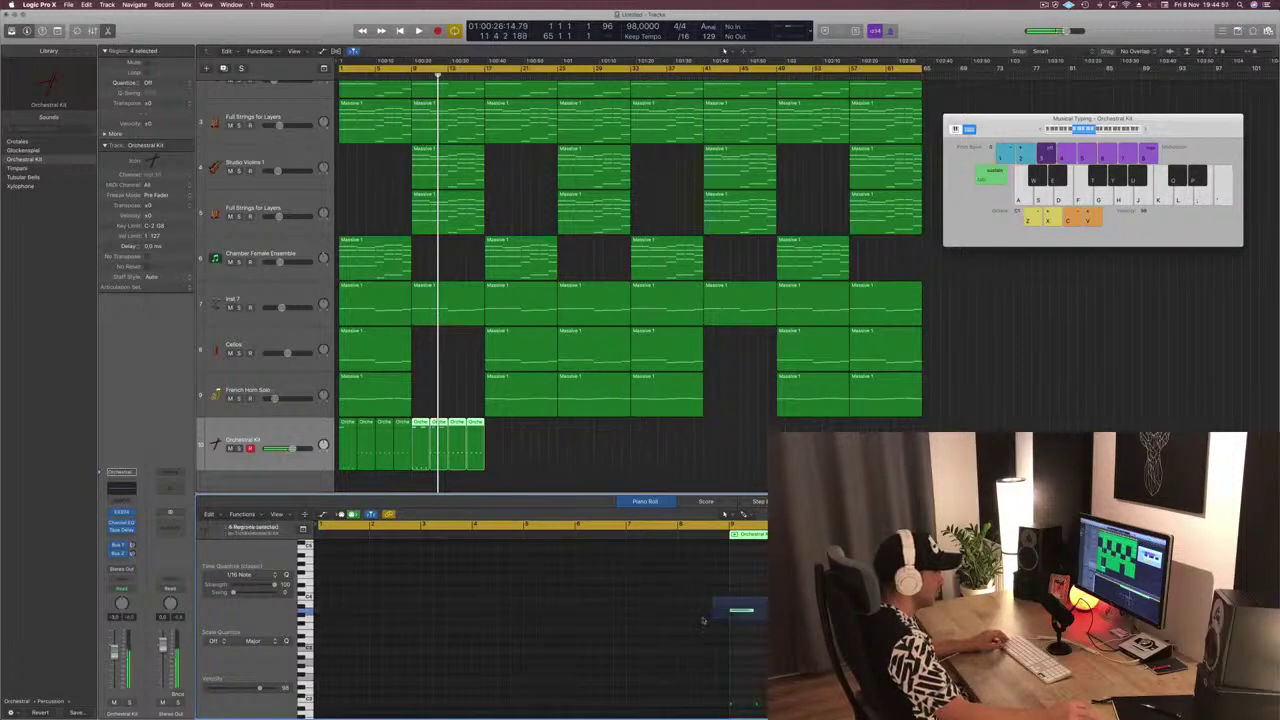
click(742, 610)
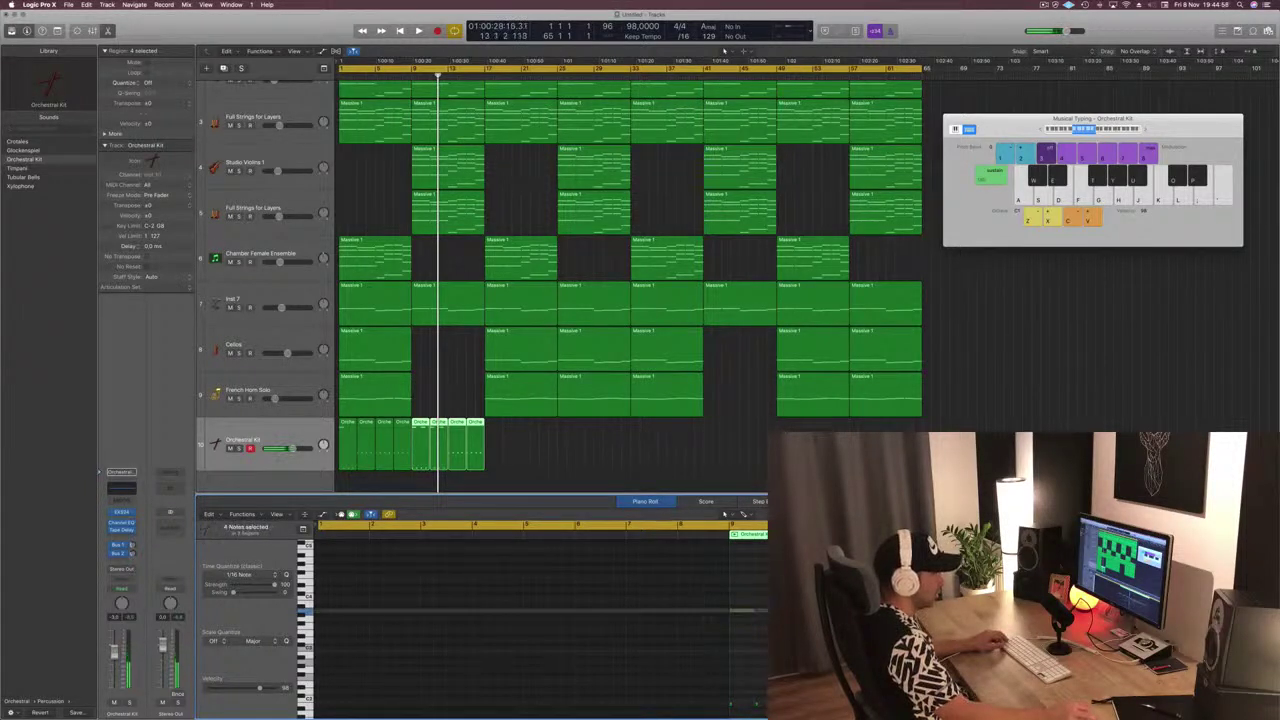
click(742, 610)
Play the arrangement from the start and look over all tracks from Inst 1 down to Orchestral Kit
key(Return)
click(518, 466)
key(space)
scroll(531, 462, up, 3)
scroll(540, 217, left, 2)
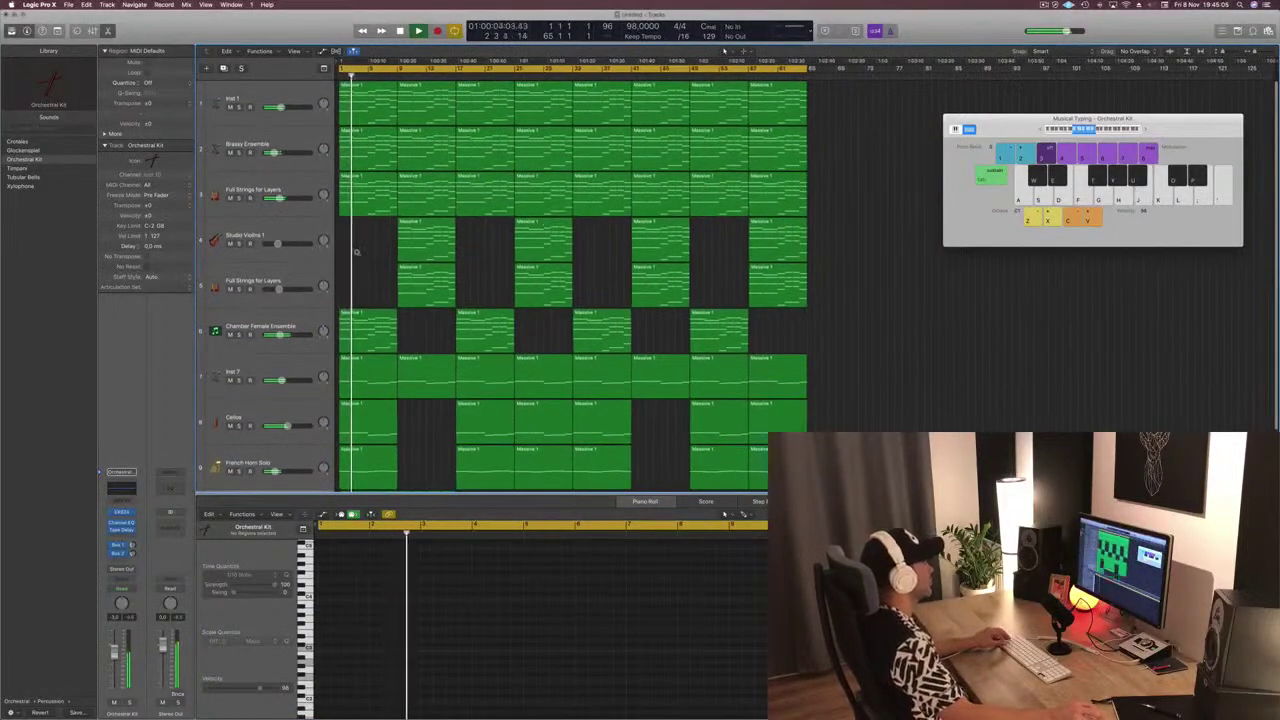
scroll(530, 462, down, 2)
scroll(479, 233, up, 1)
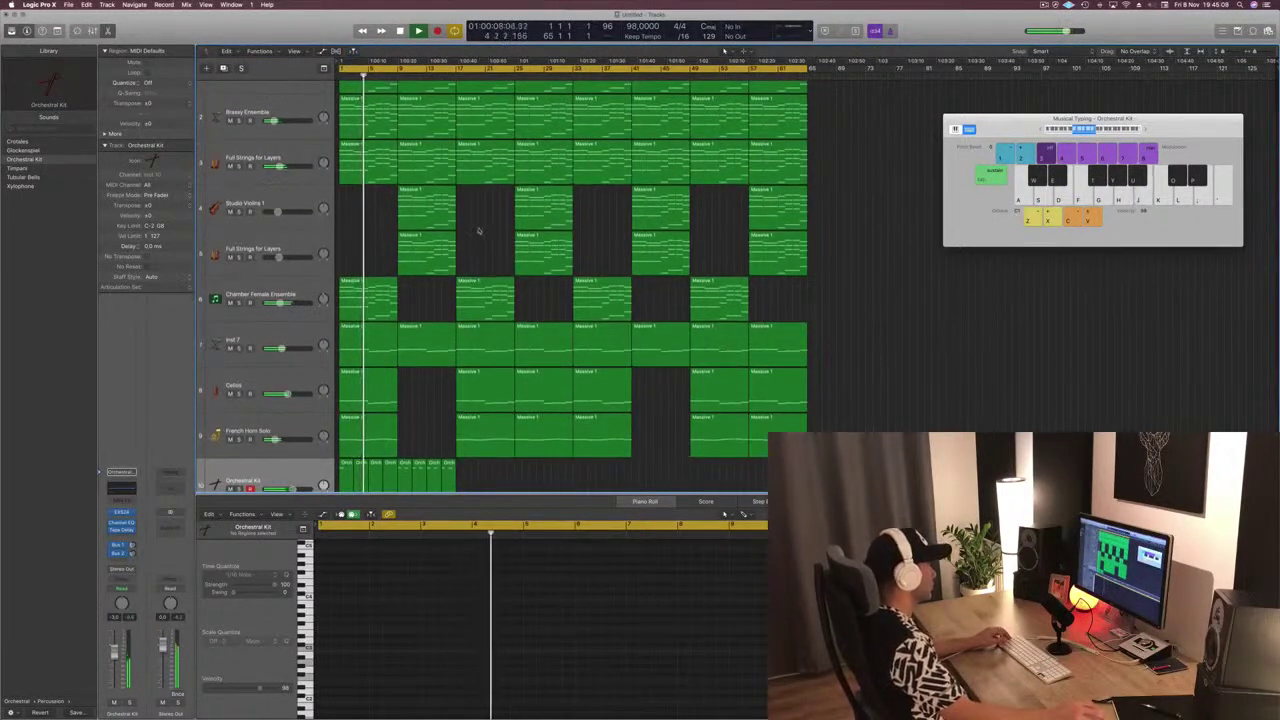
scroll(480, 240, up, 2)
scroll(480, 245, down, 1)
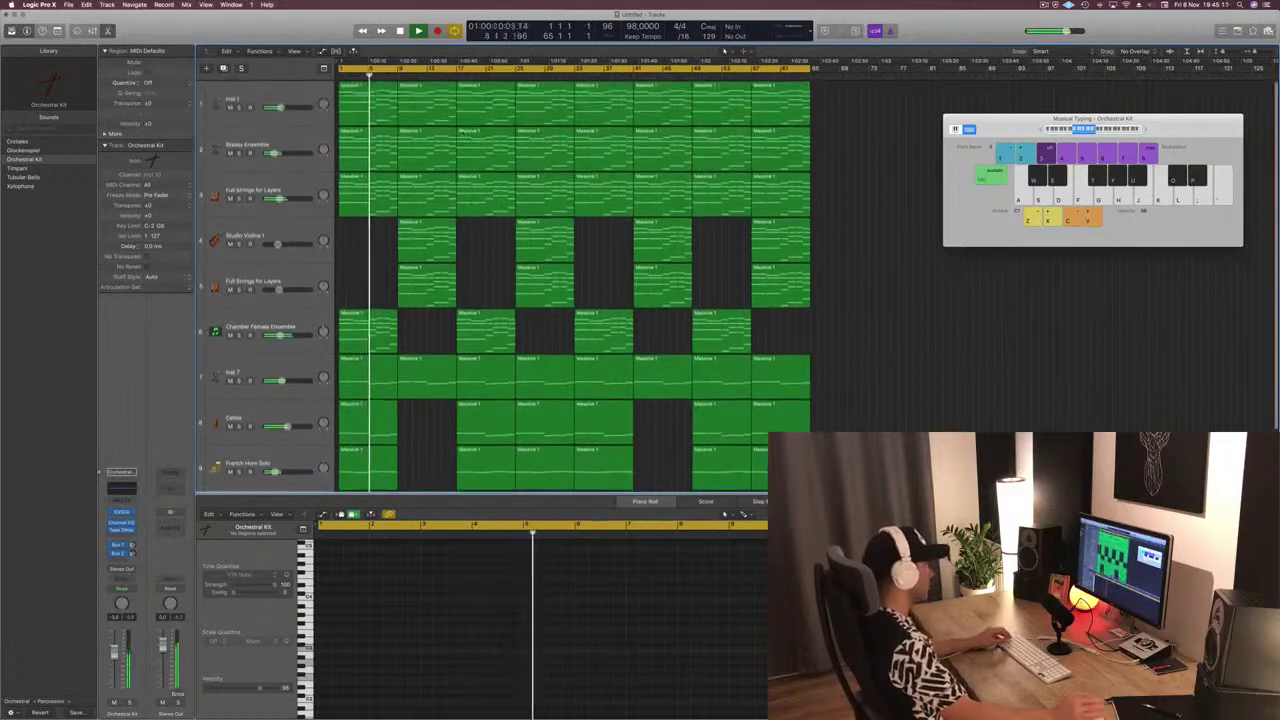
Delete the Inst 1 and Brassy Ensemble regions that start at bar 17
click(498, 94)
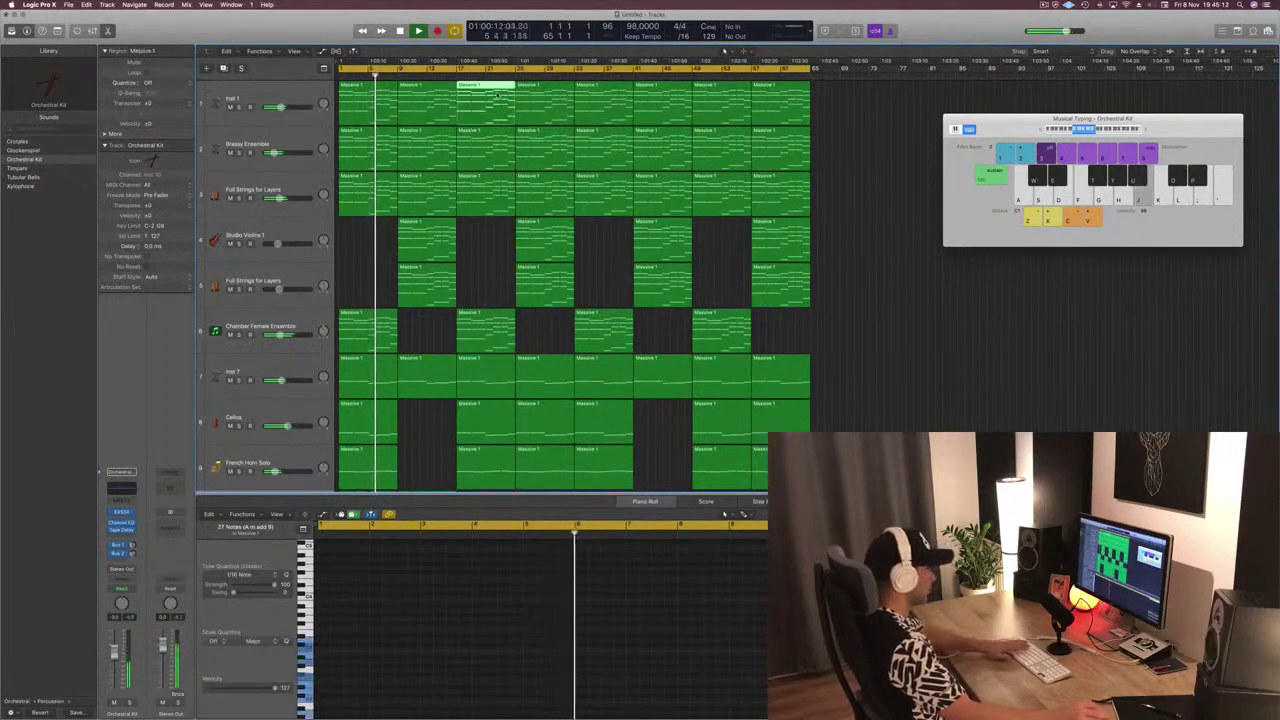
key(Delete)
click(484, 141)
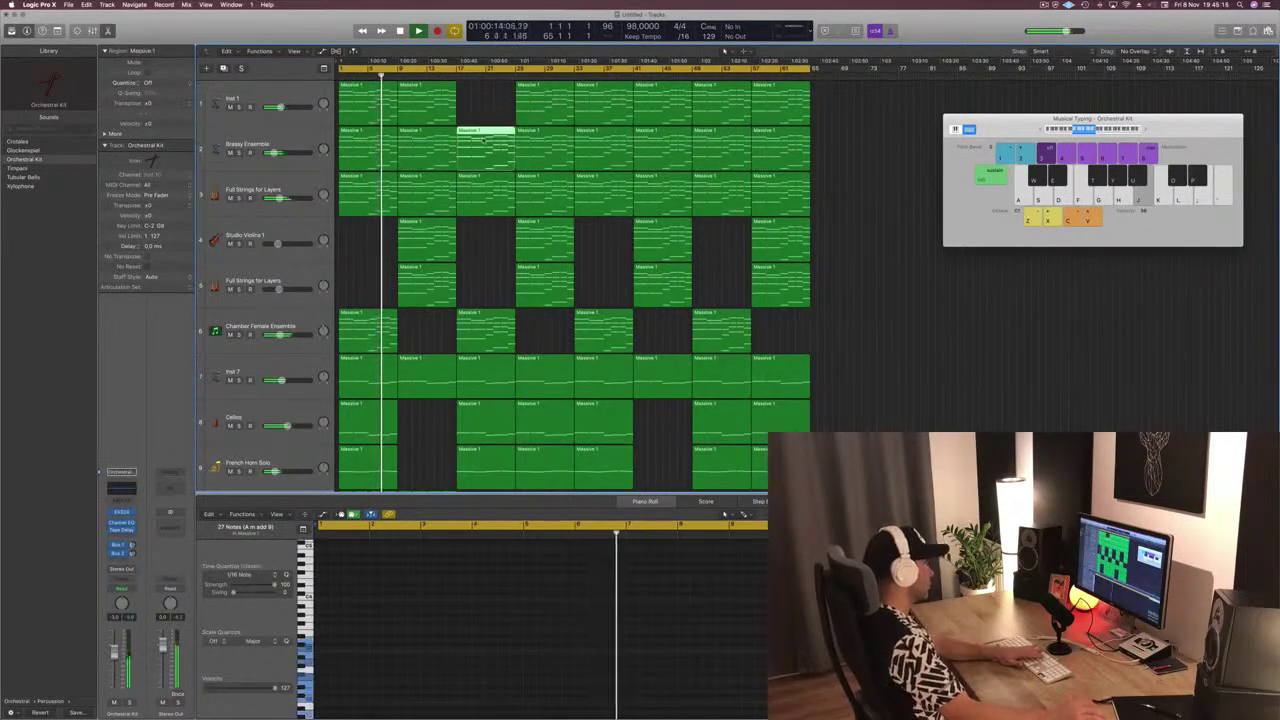
key(Delete)
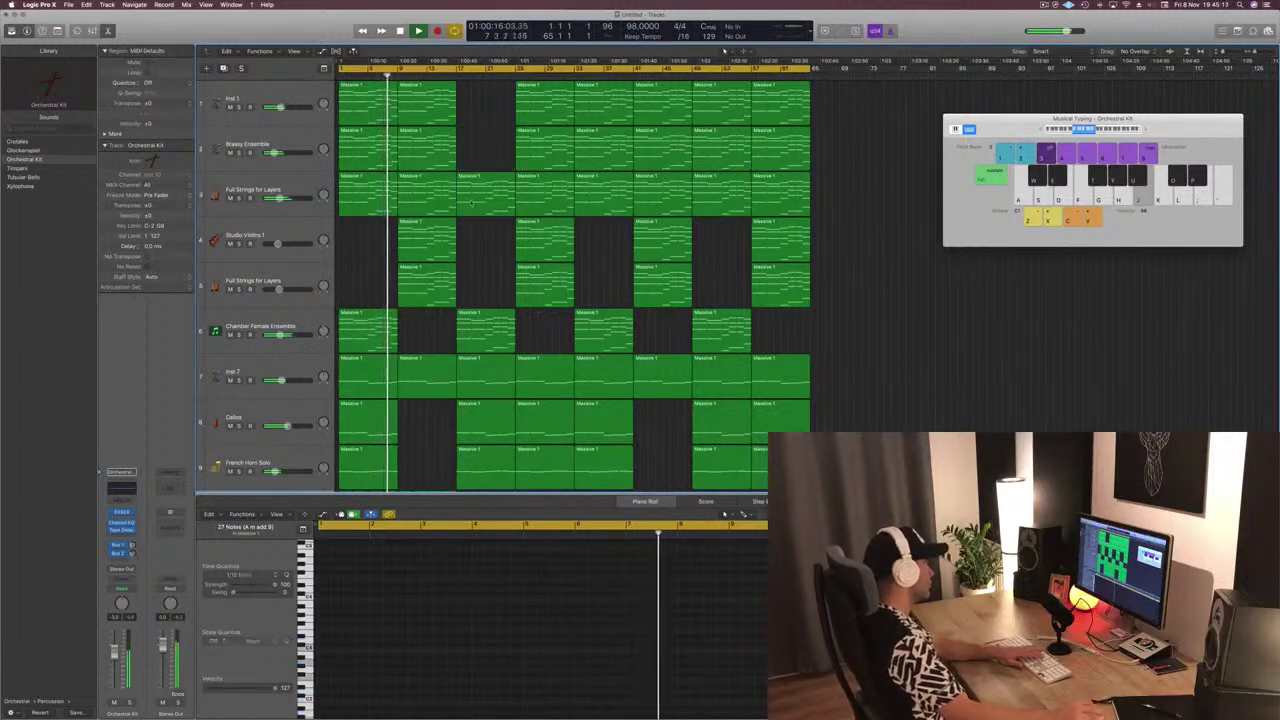
scroll(488, 273, down, 2)
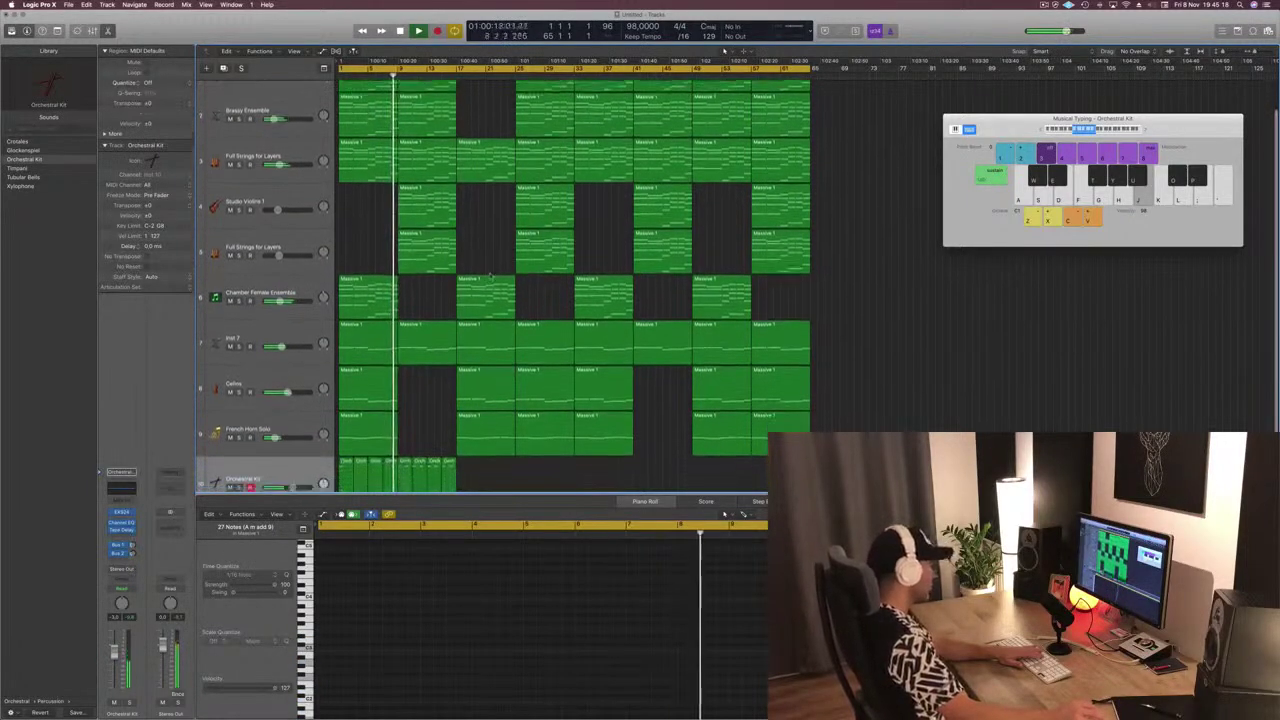
scroll(468, 388, down, 1)
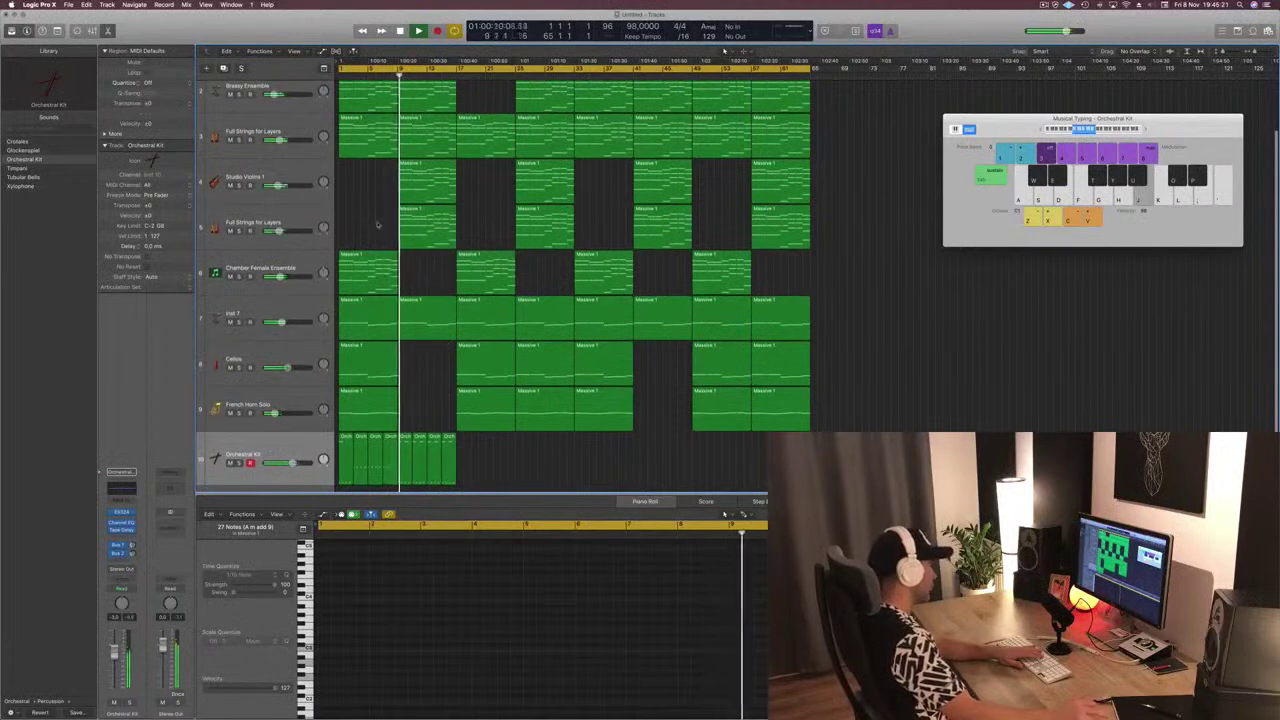
scroll(364, 218, up, 1)
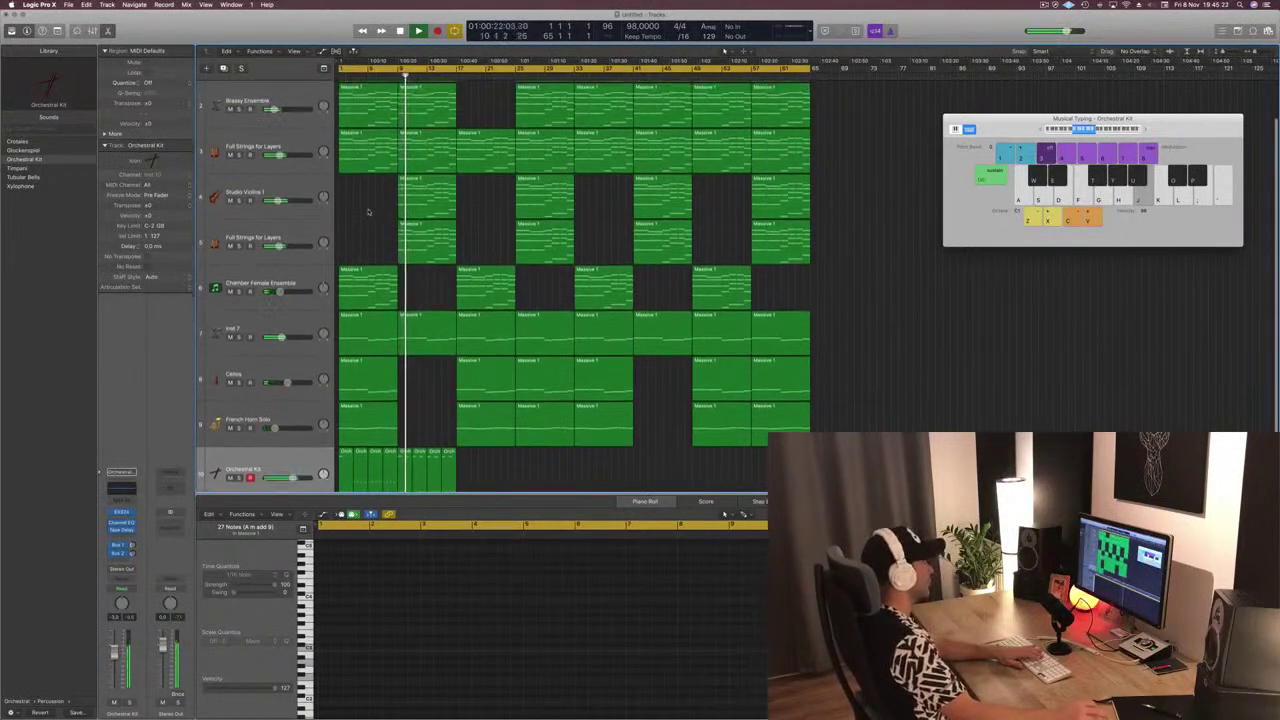
scroll(370, 226, down, 1)
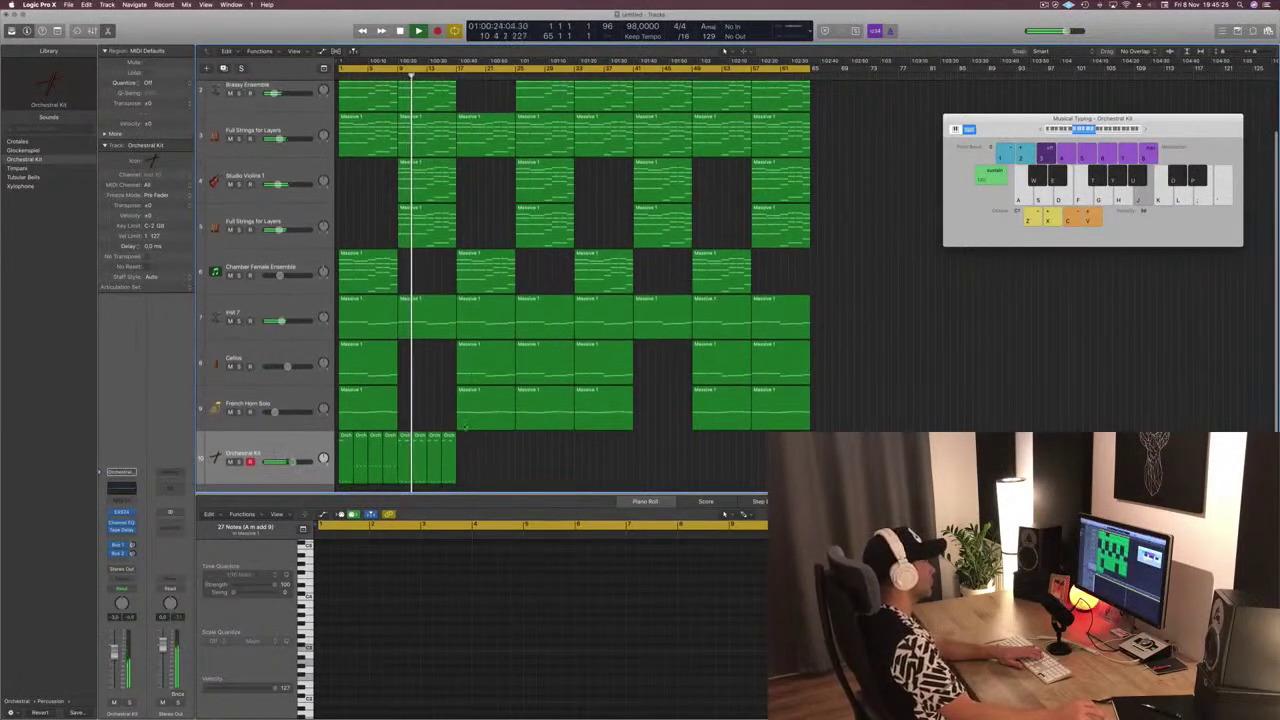
scroll(440, 280, up, 3)
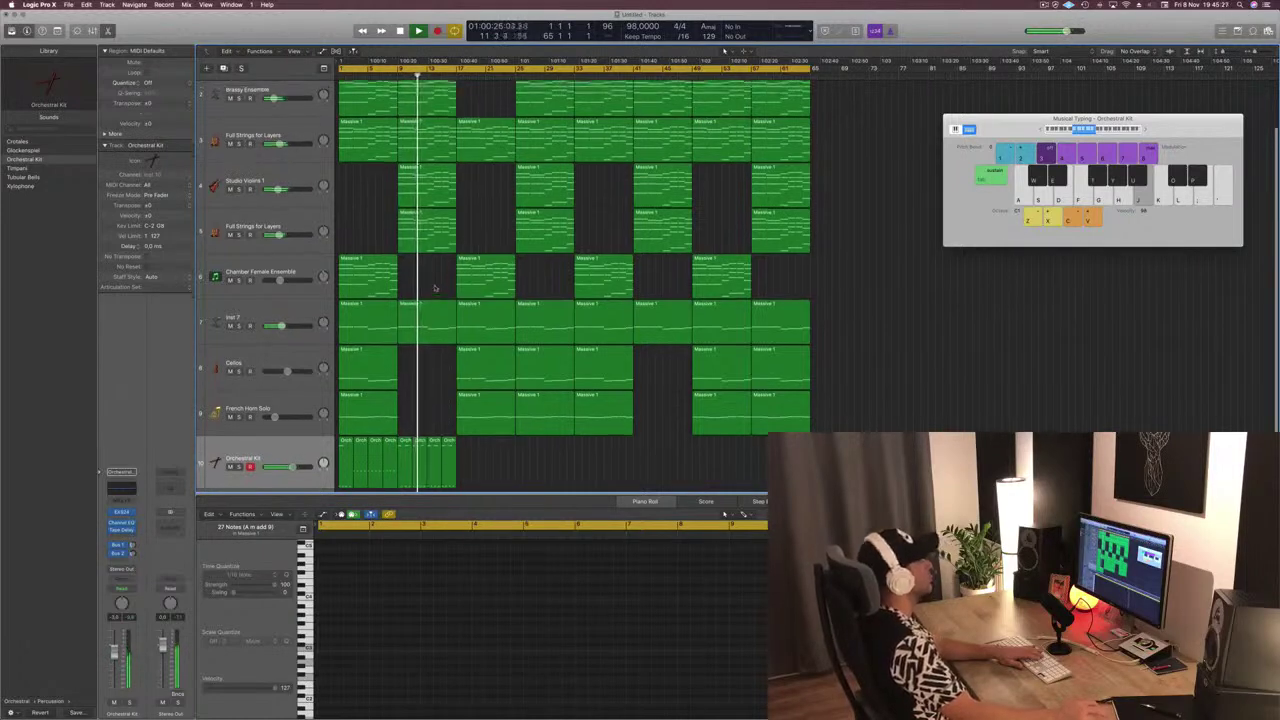
scroll(480, 241, down, 1)
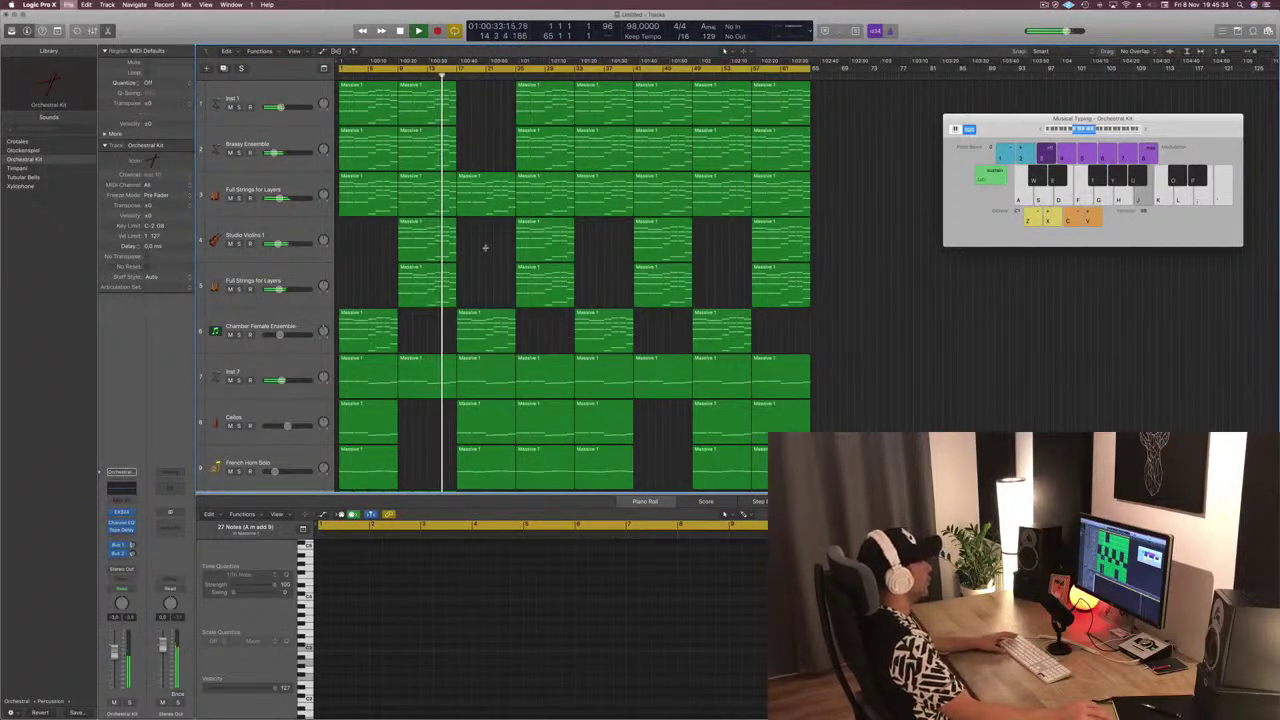
Save the project as Episode 24 in the Logic folder
key(super+s)
text(Bloops)
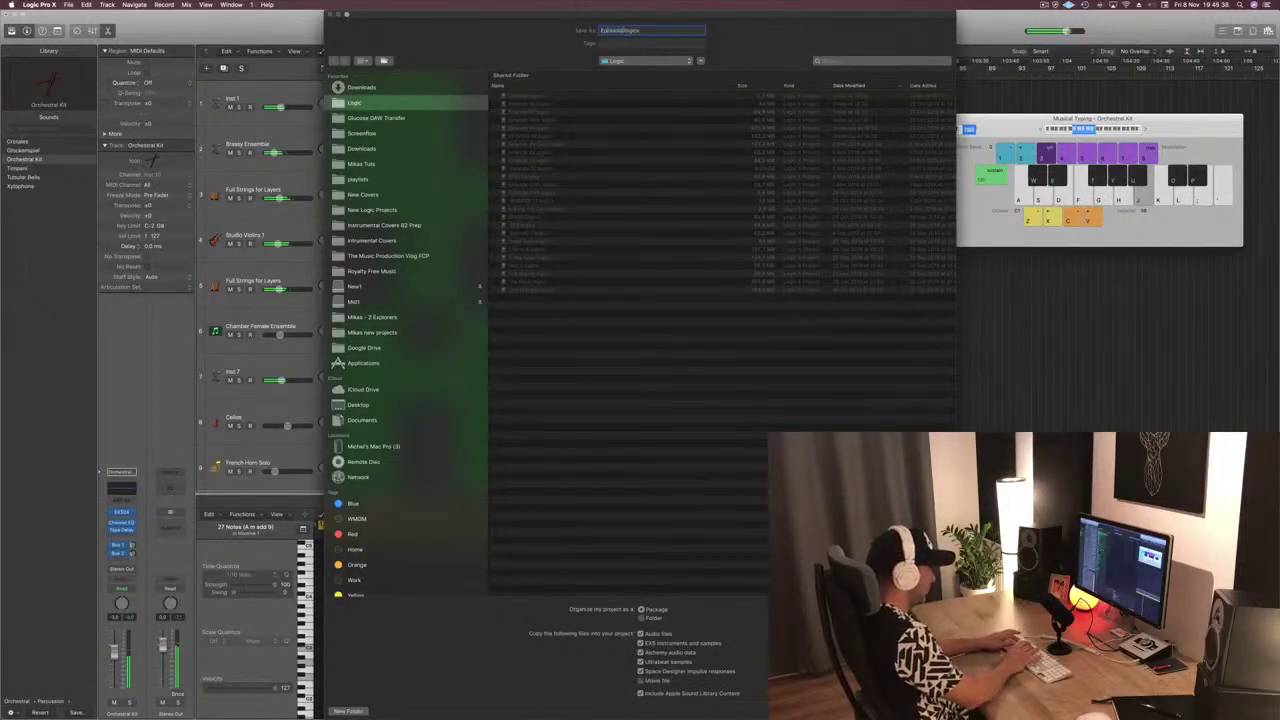
key(Return)
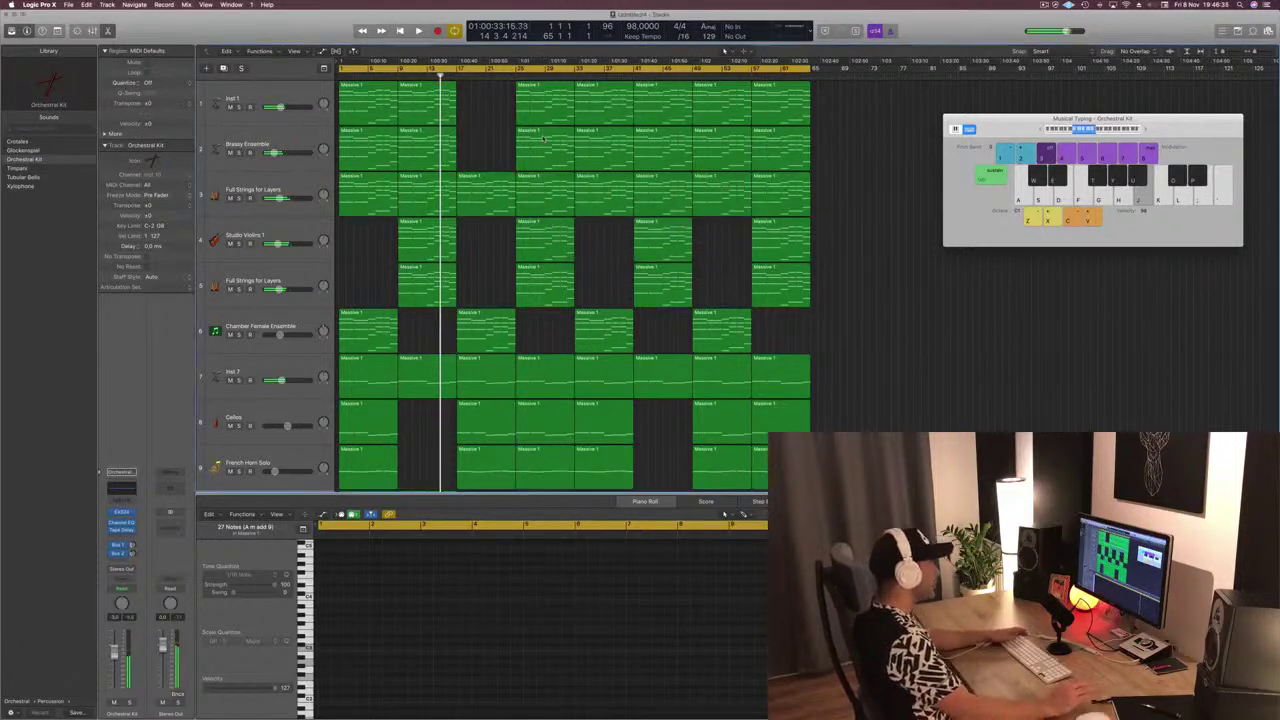
Play the saved arrangement from the start and listen to the section around bar 17
key(Return)
key(space)
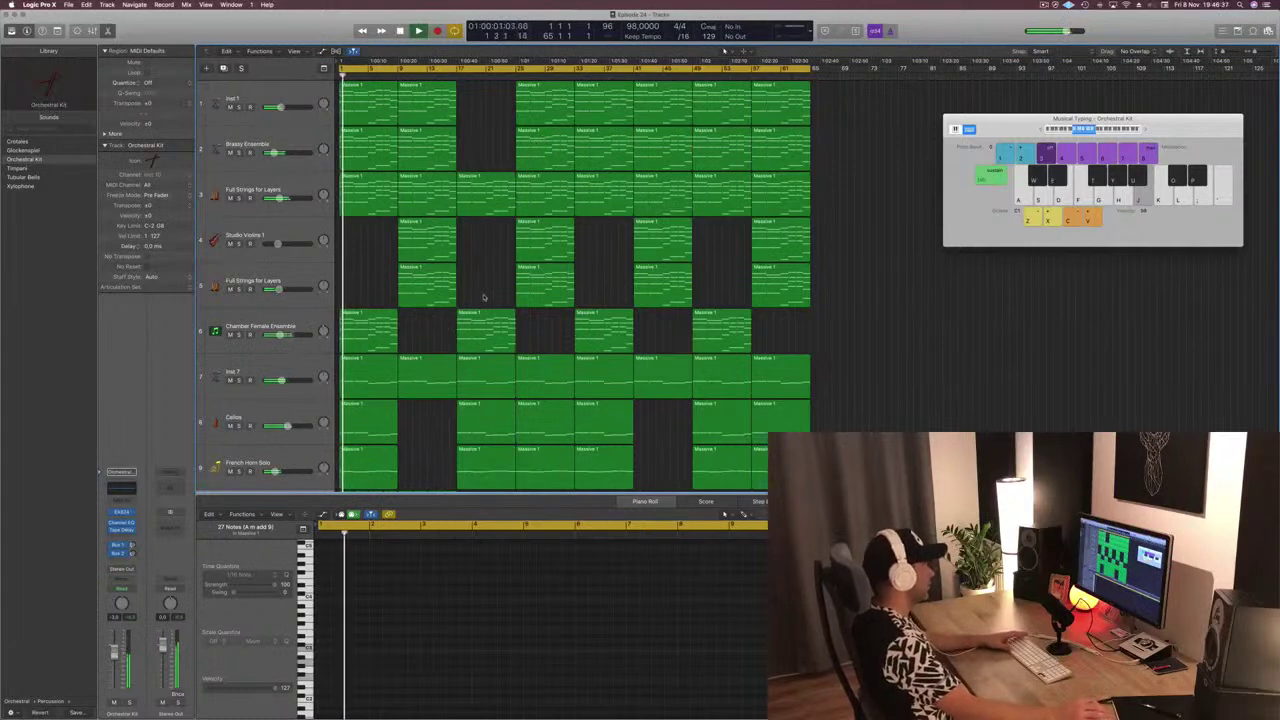
scroll(483, 297, down, 2)
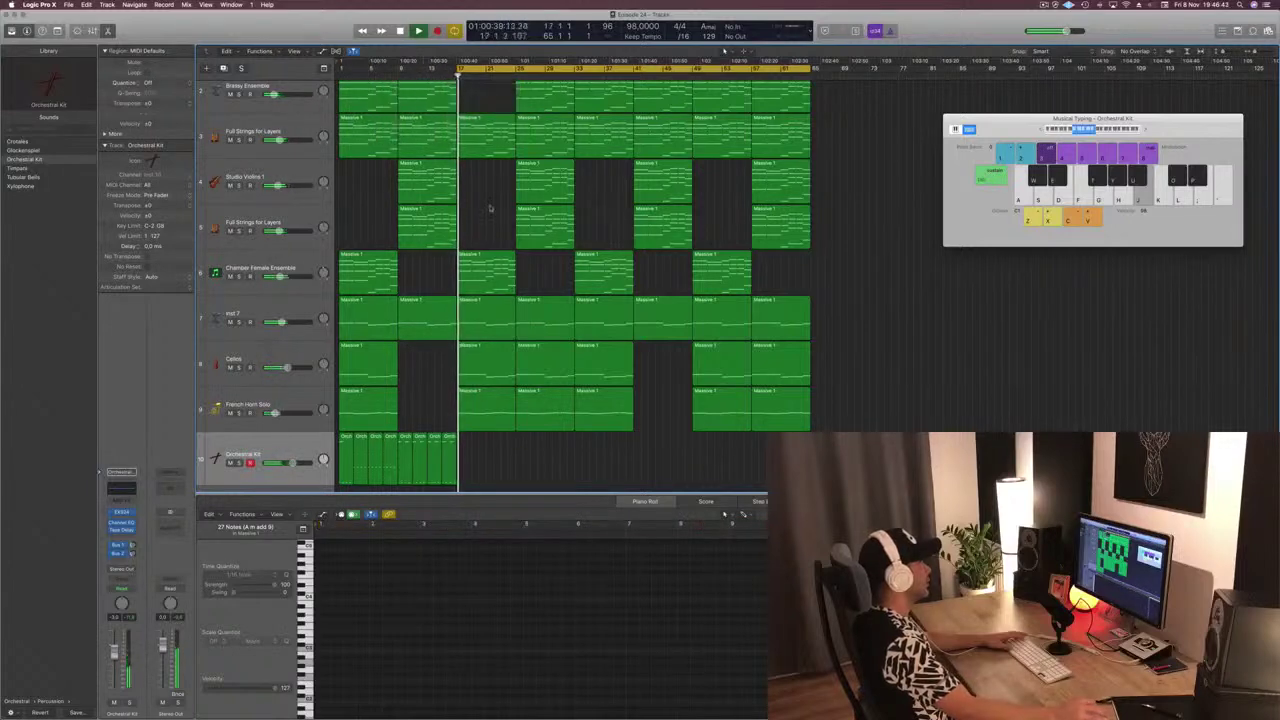
Raise the French Horn Solo track's volume and restart playback just before bar 17
scroll(487, 212, up, 2)
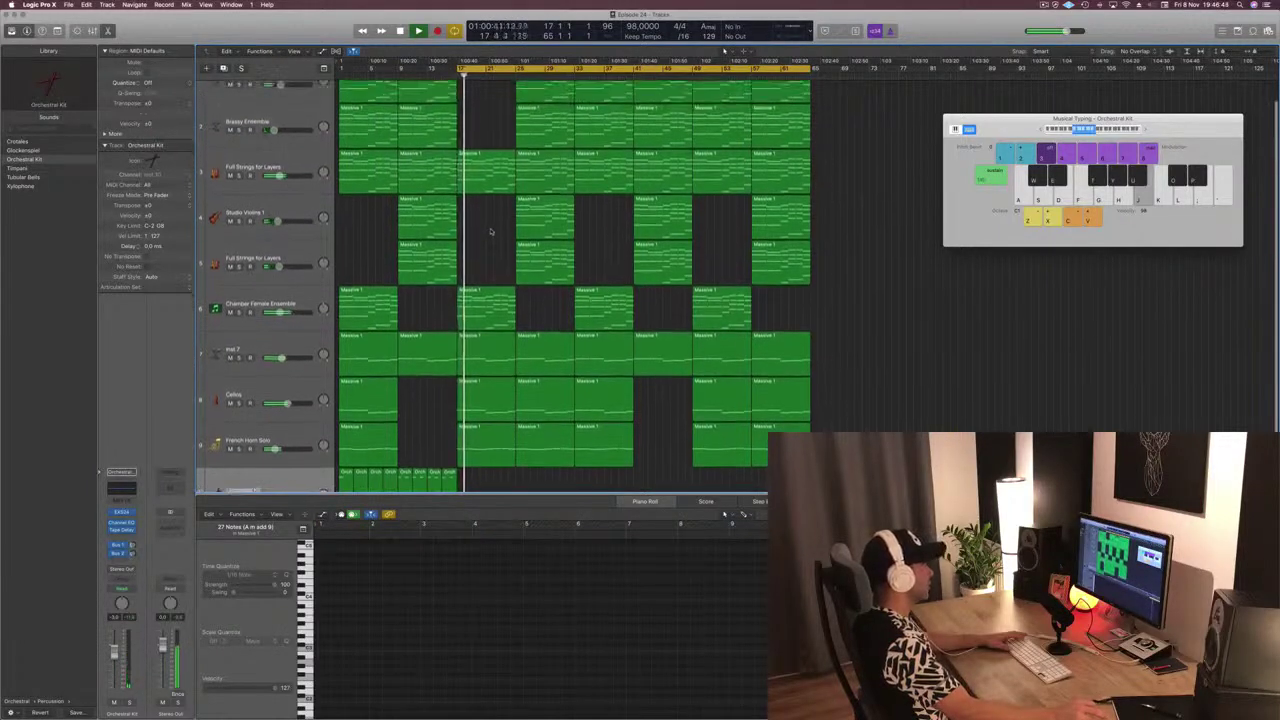
scroll(482, 228, down, 2)
scroll(482, 228, down, 1)
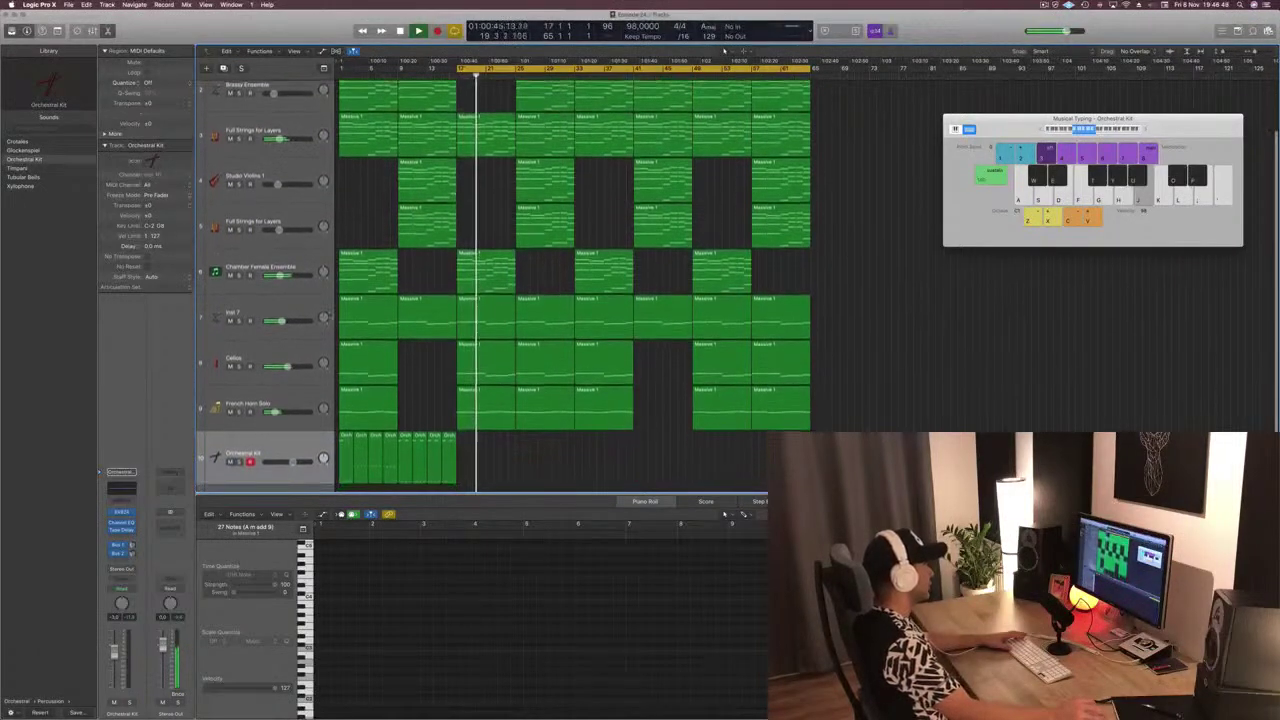
click(301, 395)
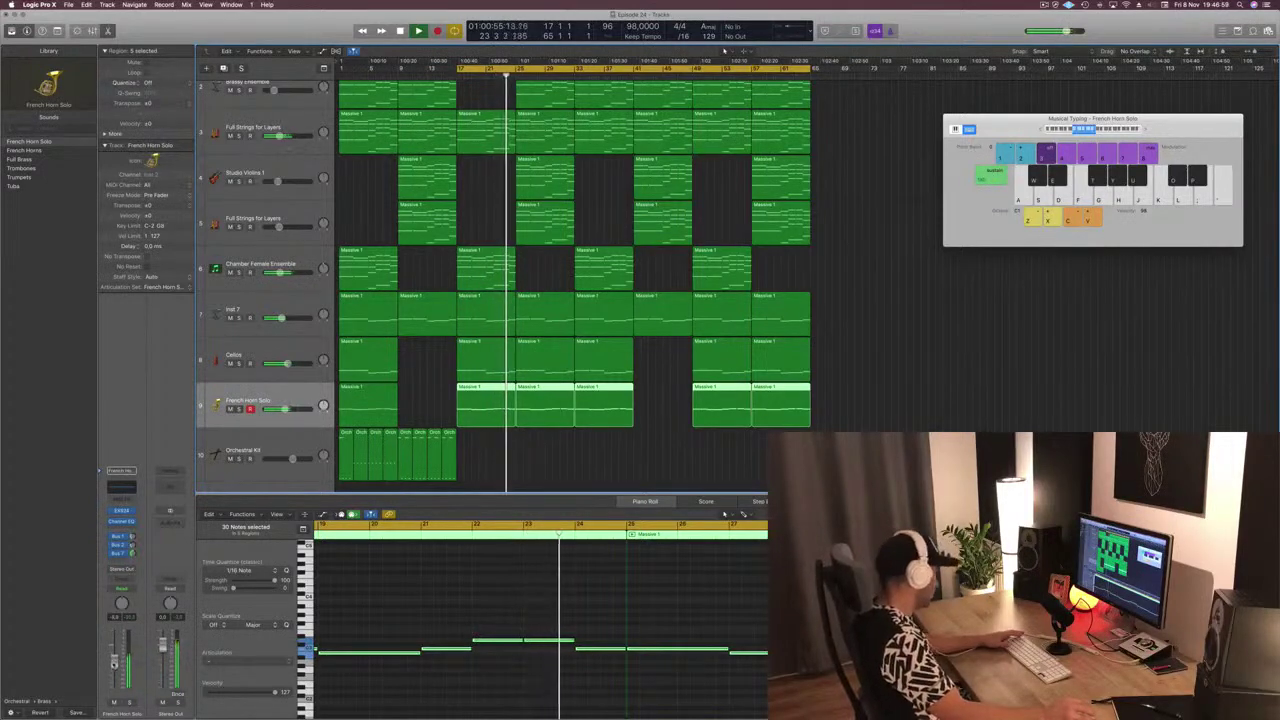
scroll(640, 193, up, 3)
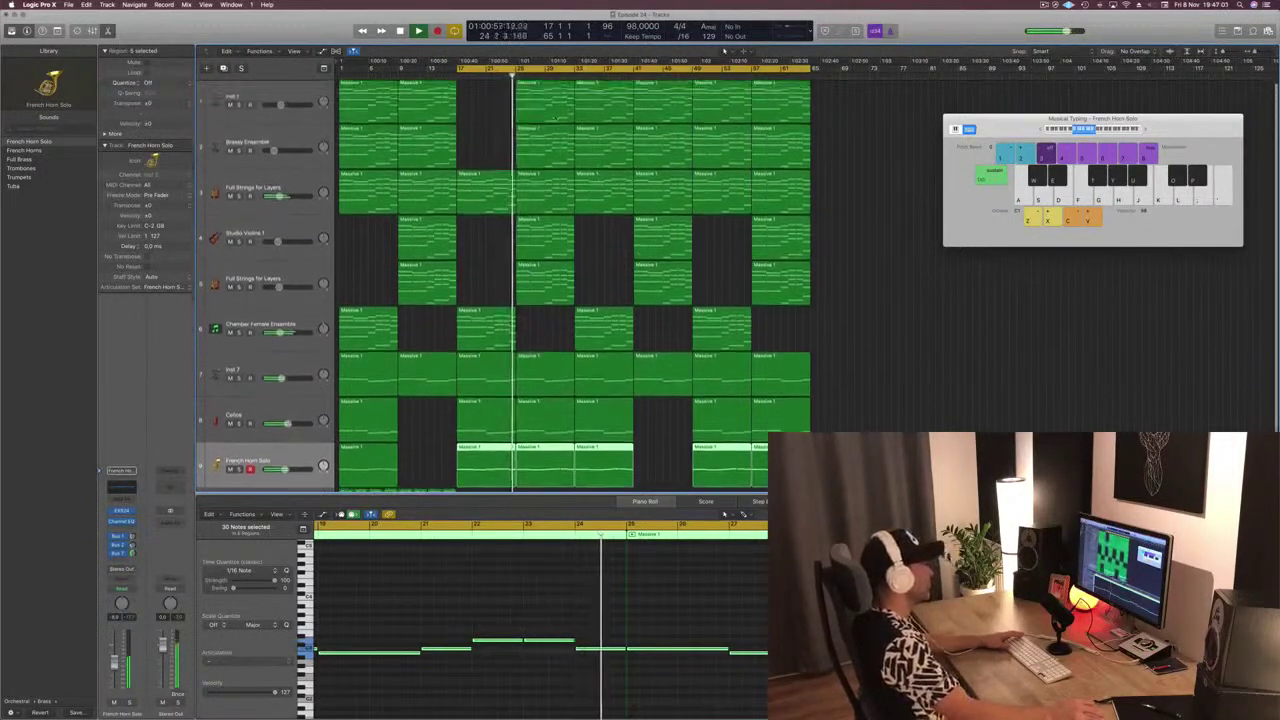
click(450, 75)
Copy the four Orchestral Kit regions of bars 9 to 16 to bar 25
scroll(499, 219, down, 2)
scroll(499, 219, down, 2)
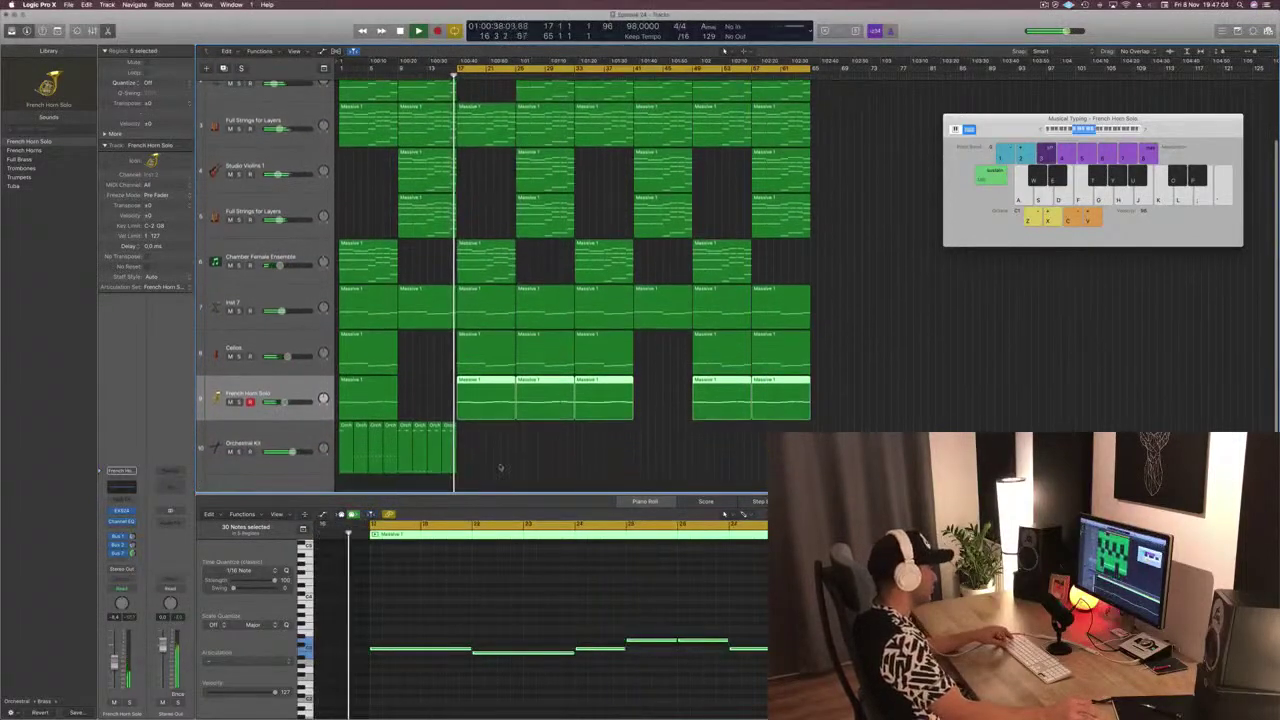
click(411, 455)
drag(411, 455, 522, 440)
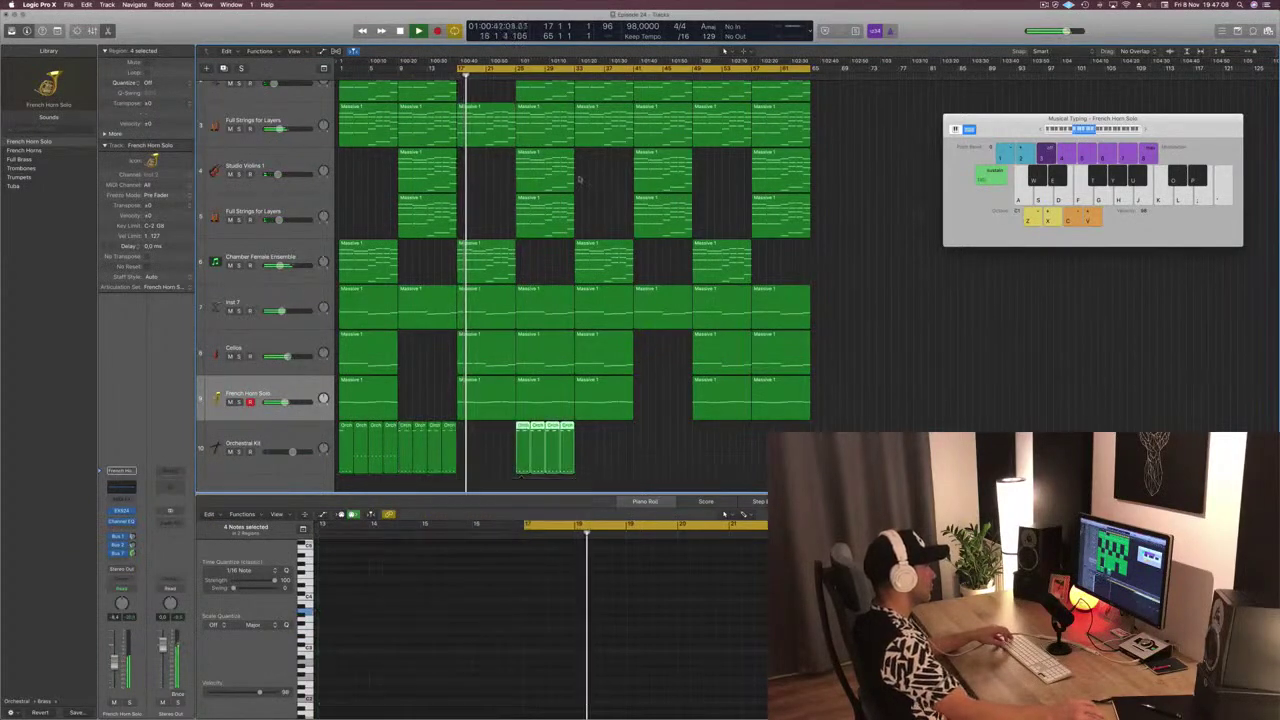
Delete the Cellos and Inst 7 regions that start at bar 25
click(537, 302)
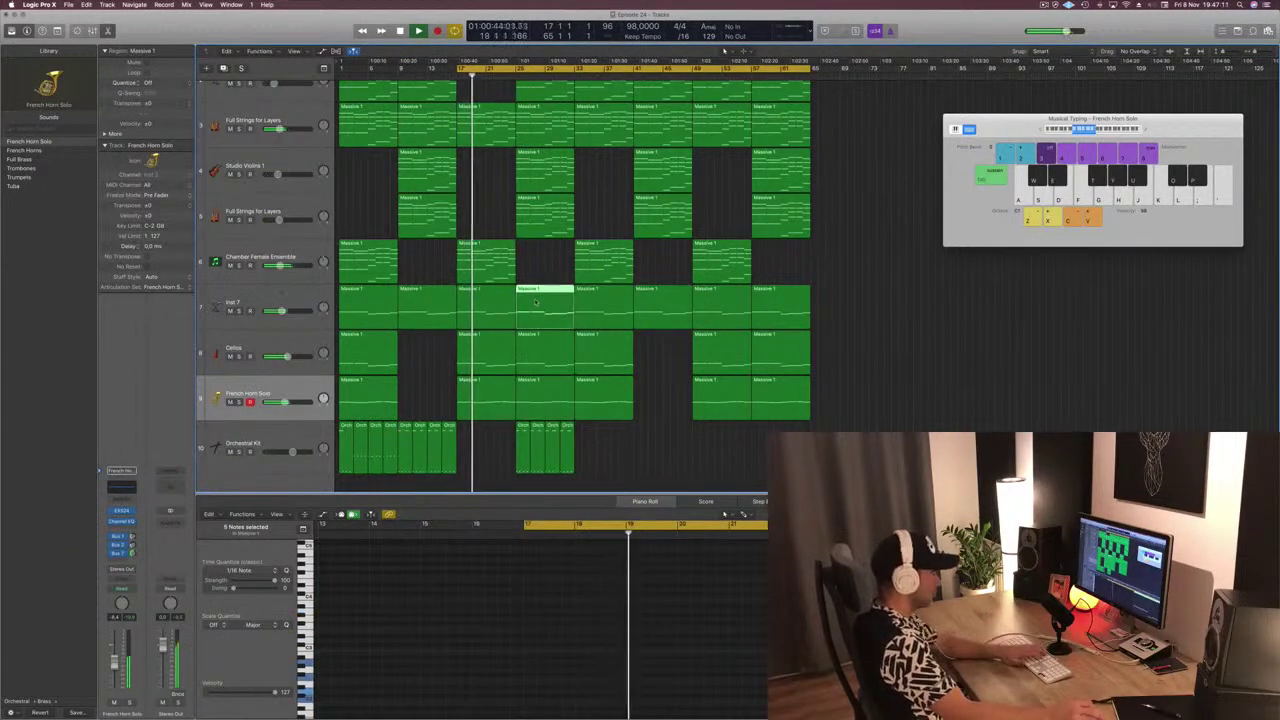
click(537, 348)
key(Delete)
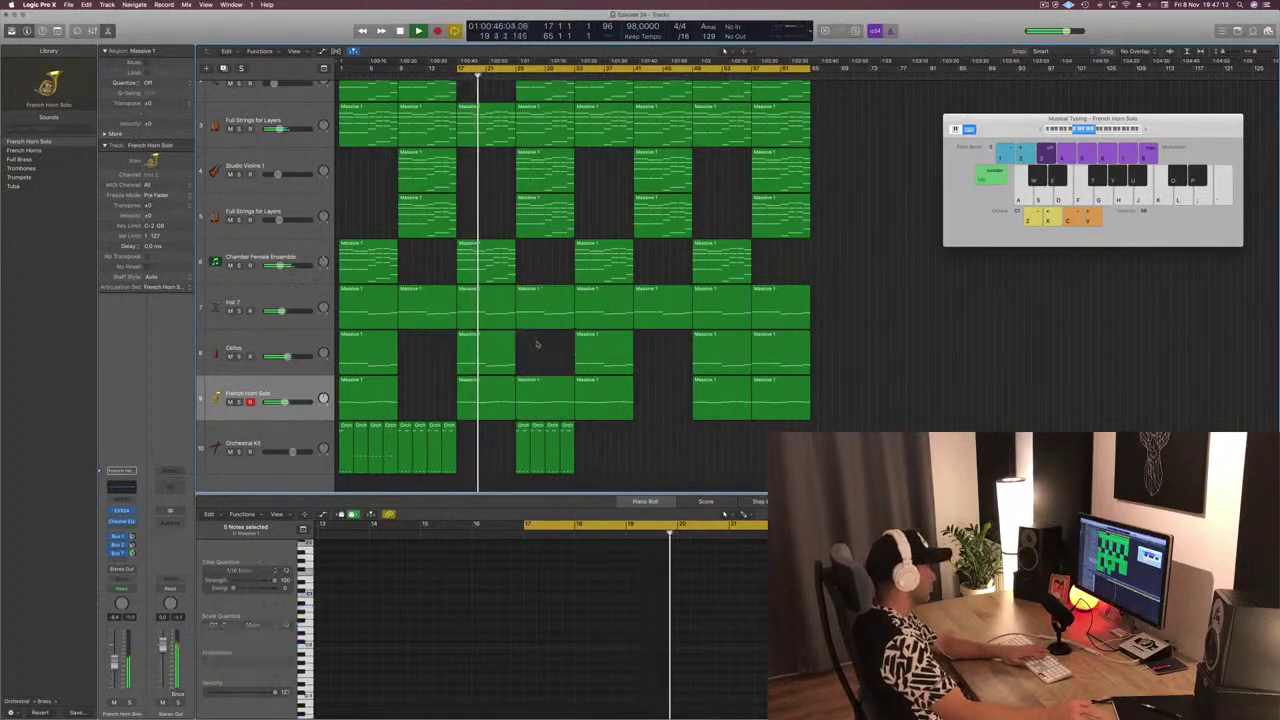
click(543, 304)
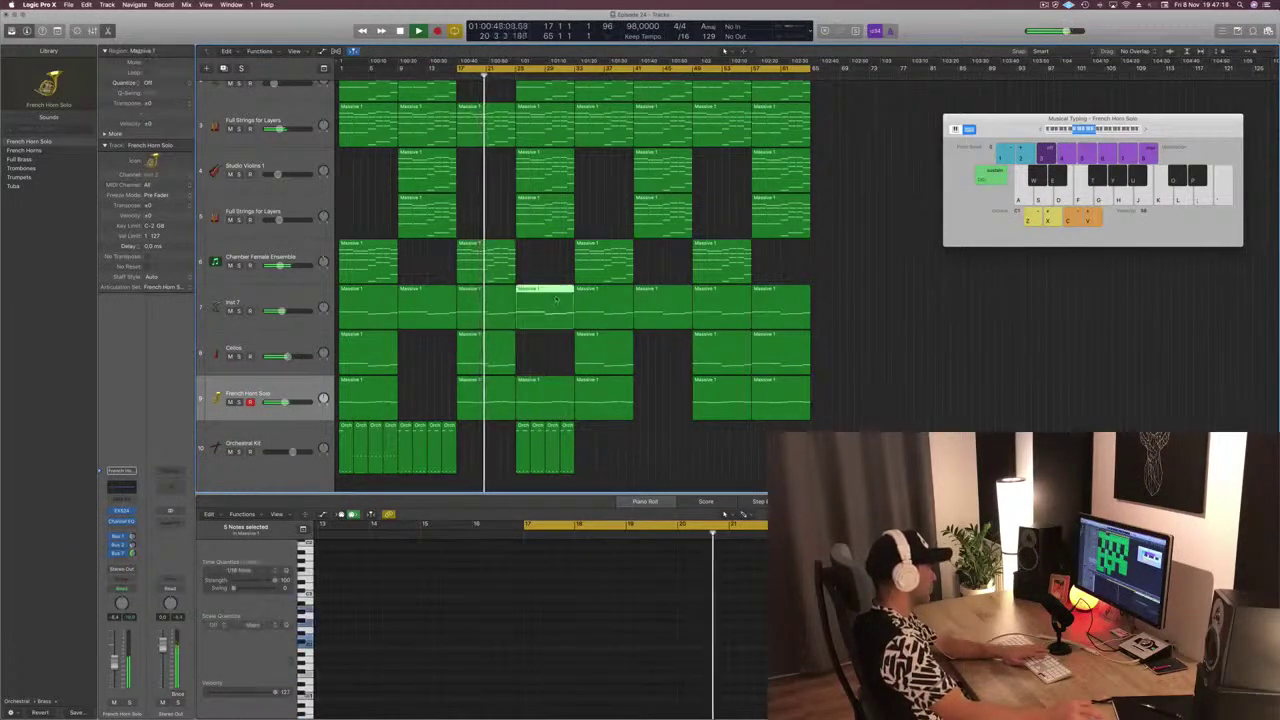
key(Delete)
Delete the Studio Violins 1 region and both Full Strings for Layers regions that start at bar 25
scroll(608, 204, up, 1)
scroll(607, 204, up, 2)
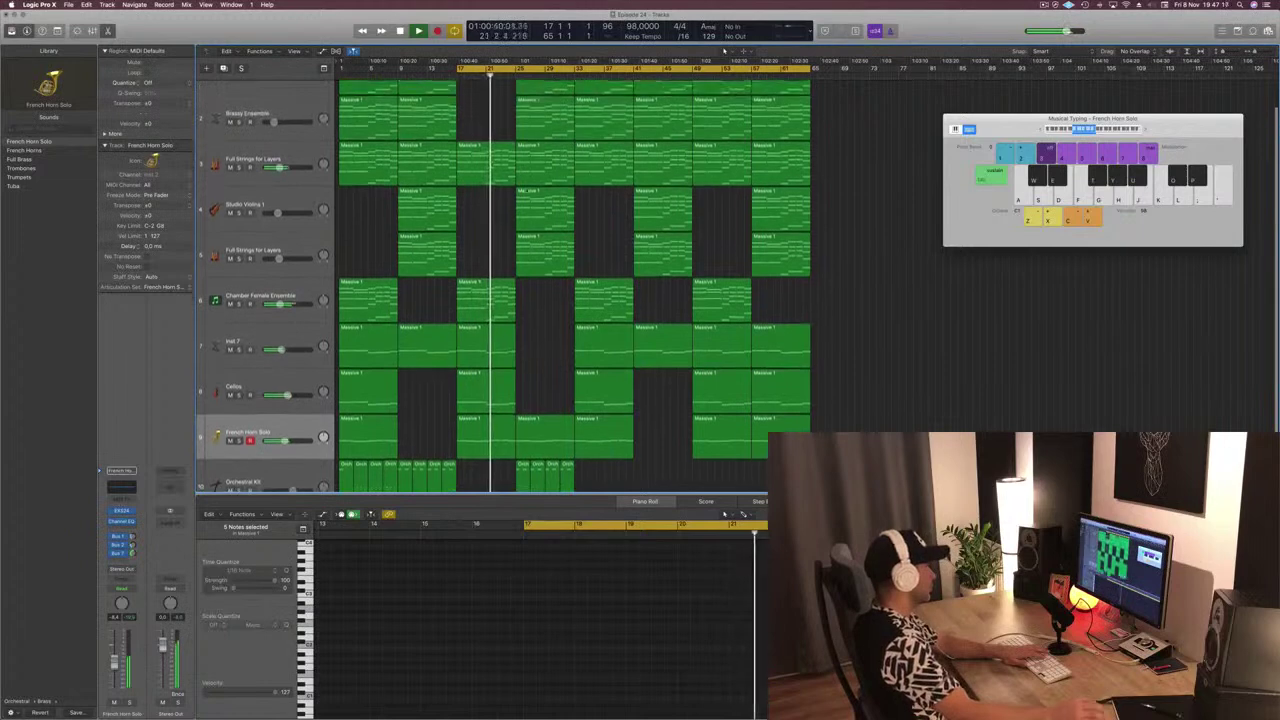
scroll(547, 190, down, 1)
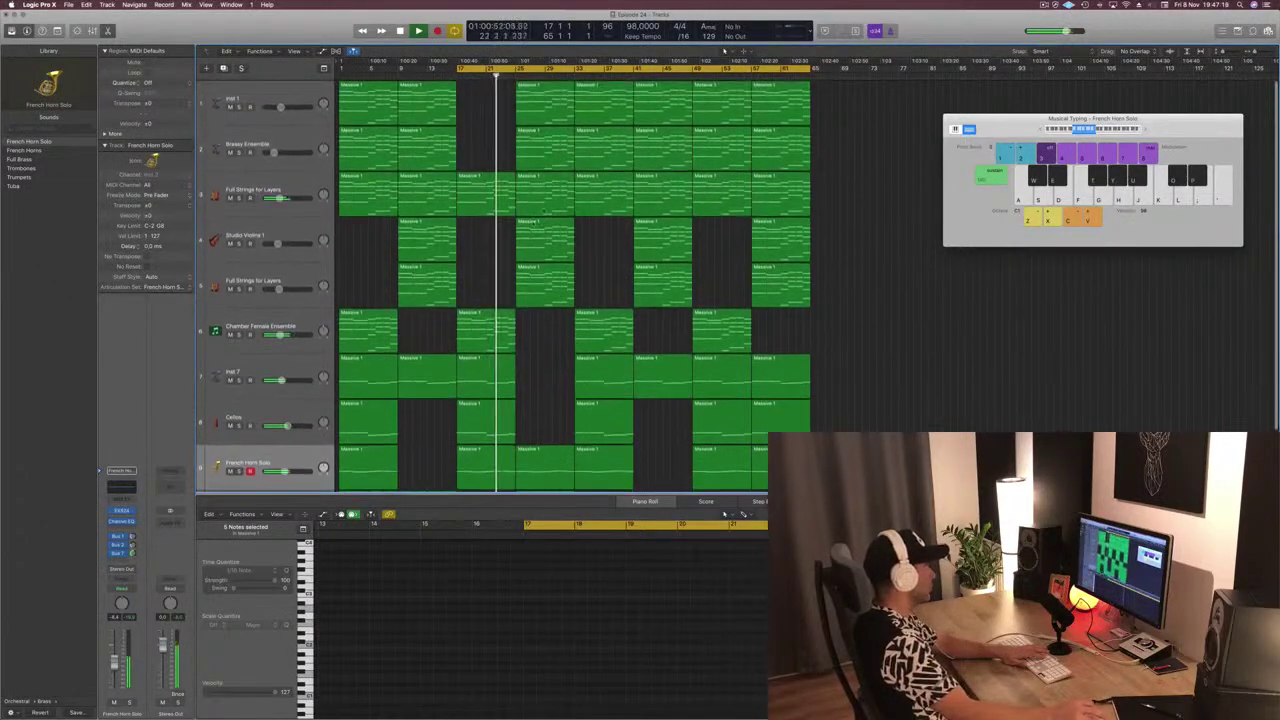
click(544, 205)
key(BackSpace)
click(545, 240)
key(BackSpace)
click(550, 278)
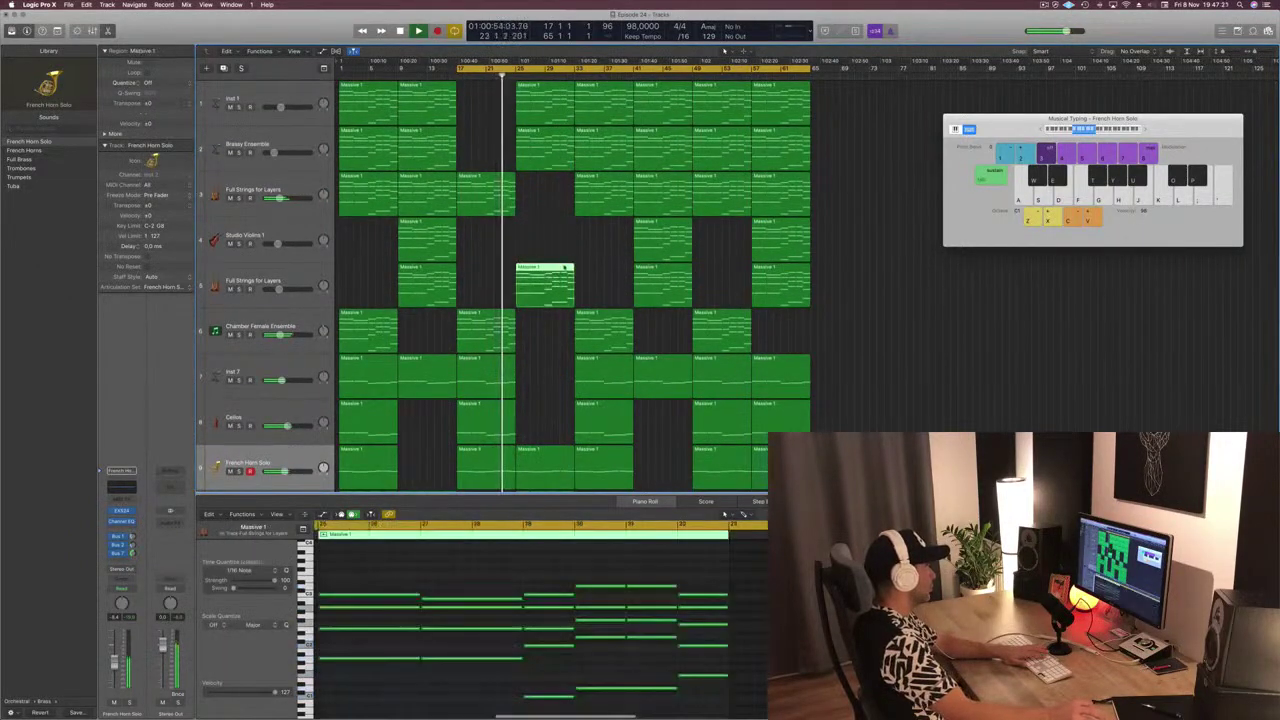
key(BackSpace)
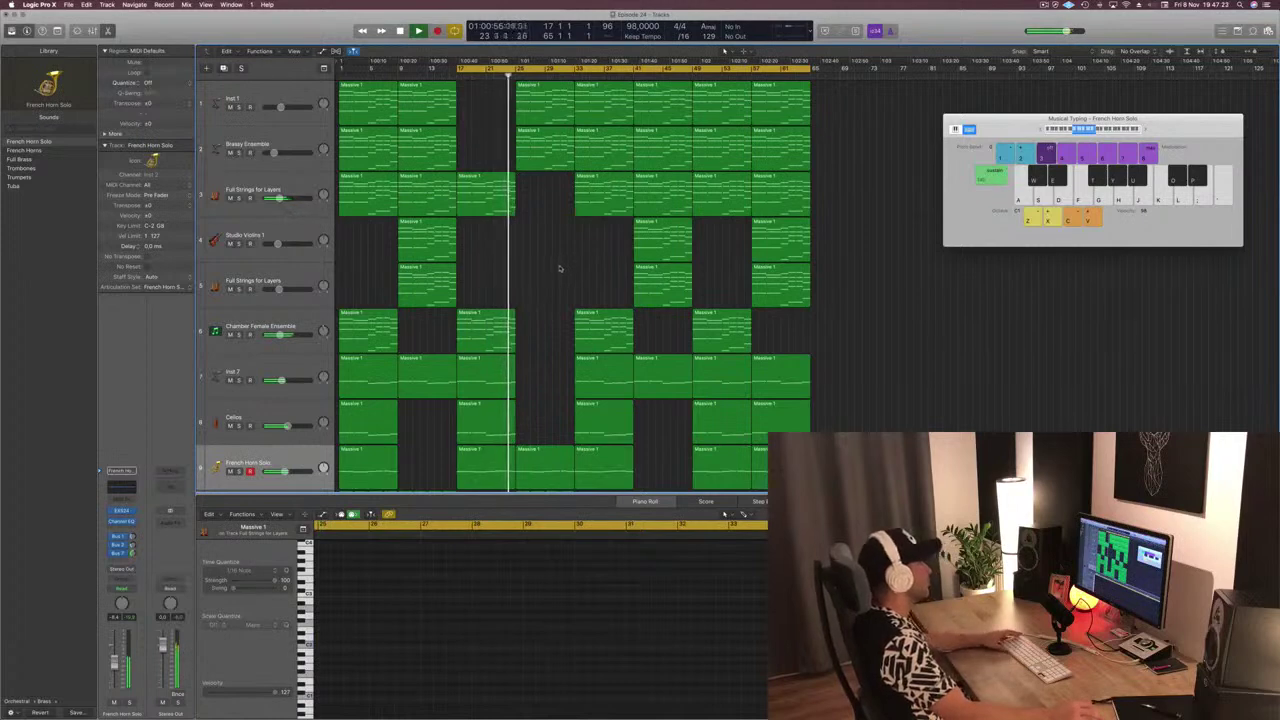
Delete the French Horn Solo region that starts at bar 25
scroll(558, 269, down, 3)
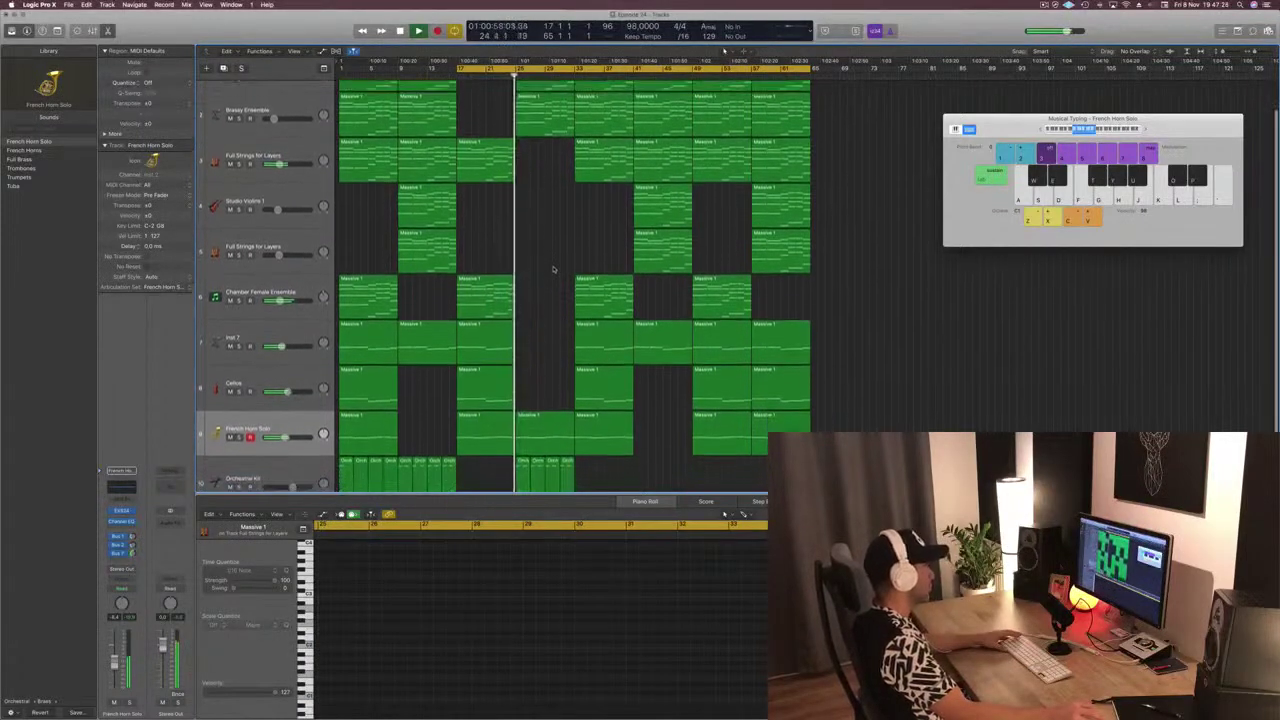
scroll(553, 269, down, 3)
scroll(557, 229, up, 6)
scroll(487, 154, down, 6)
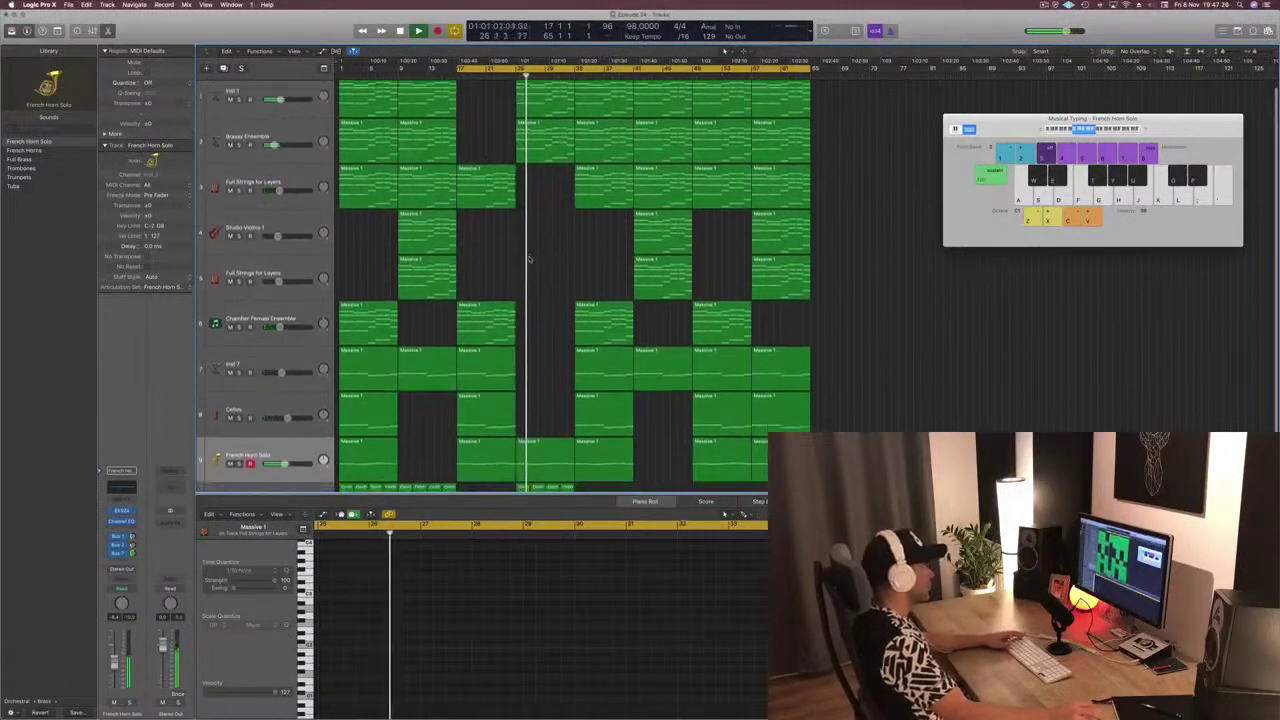
click(546, 388)
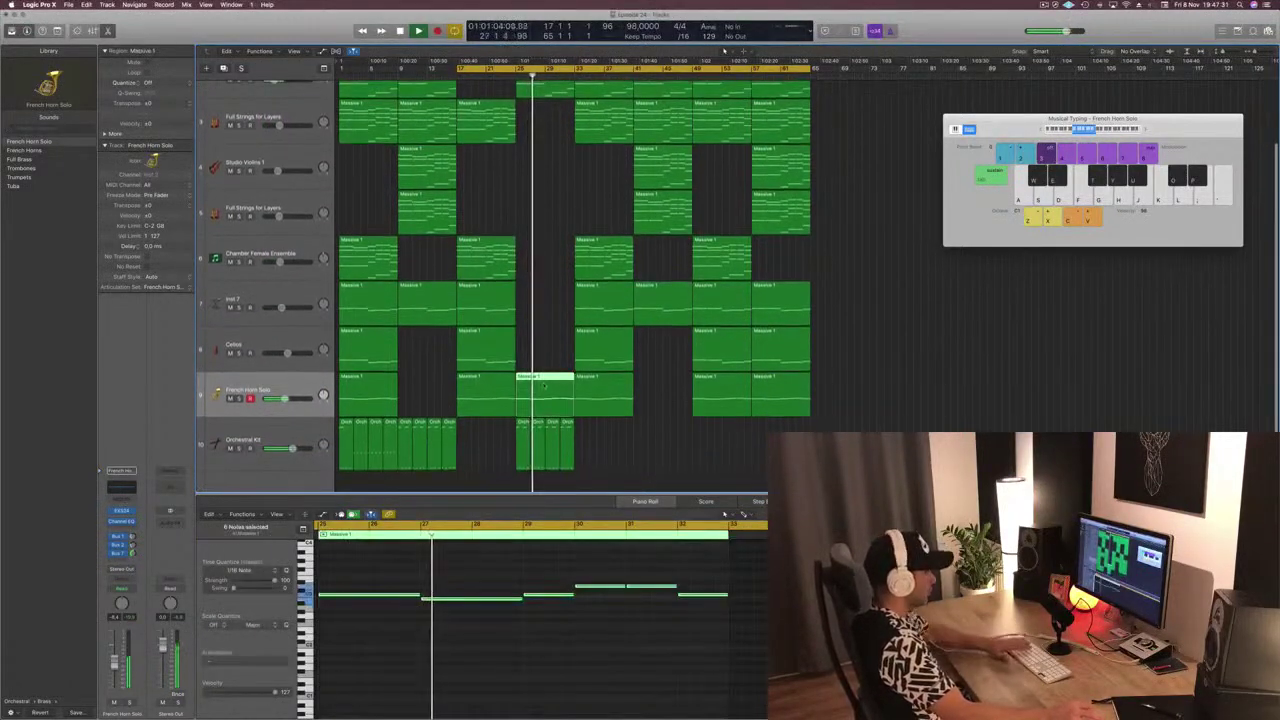
key(Delete)
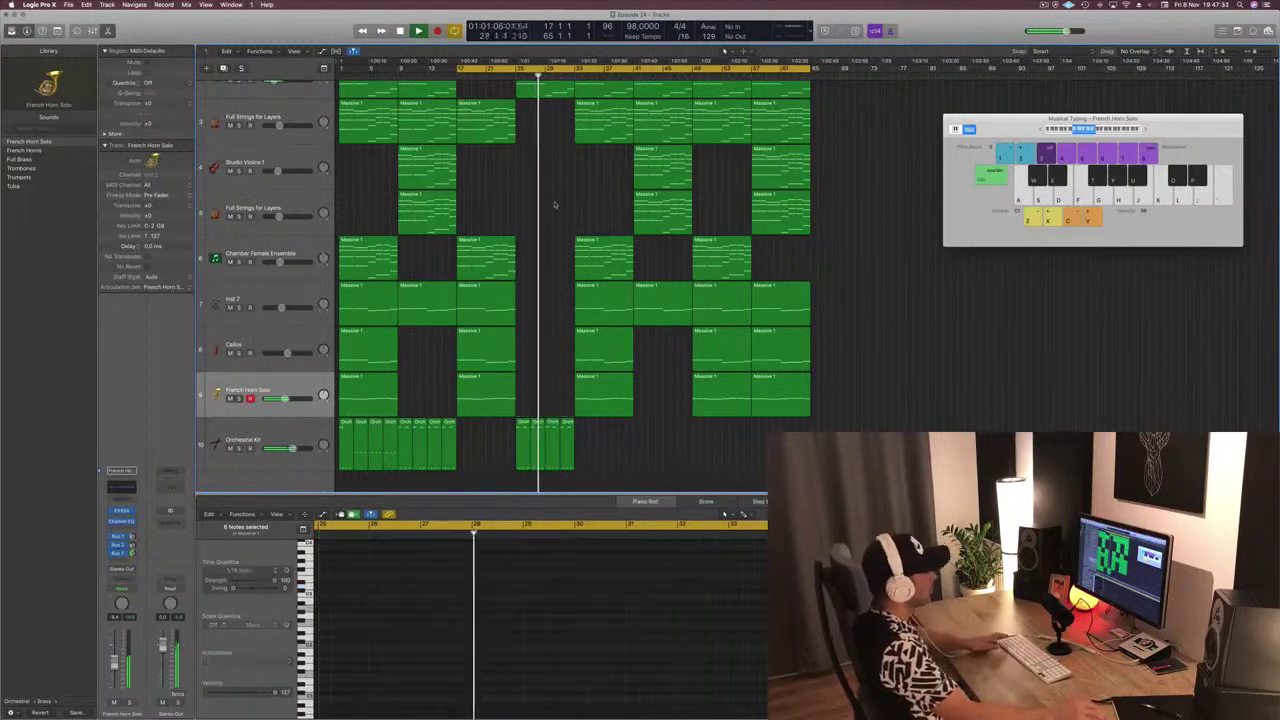
Play the arrangement from just before bar 25 to hear the thinned-out section
scroll(547, 230, up, 6)
scroll(547, 220, up, 2)
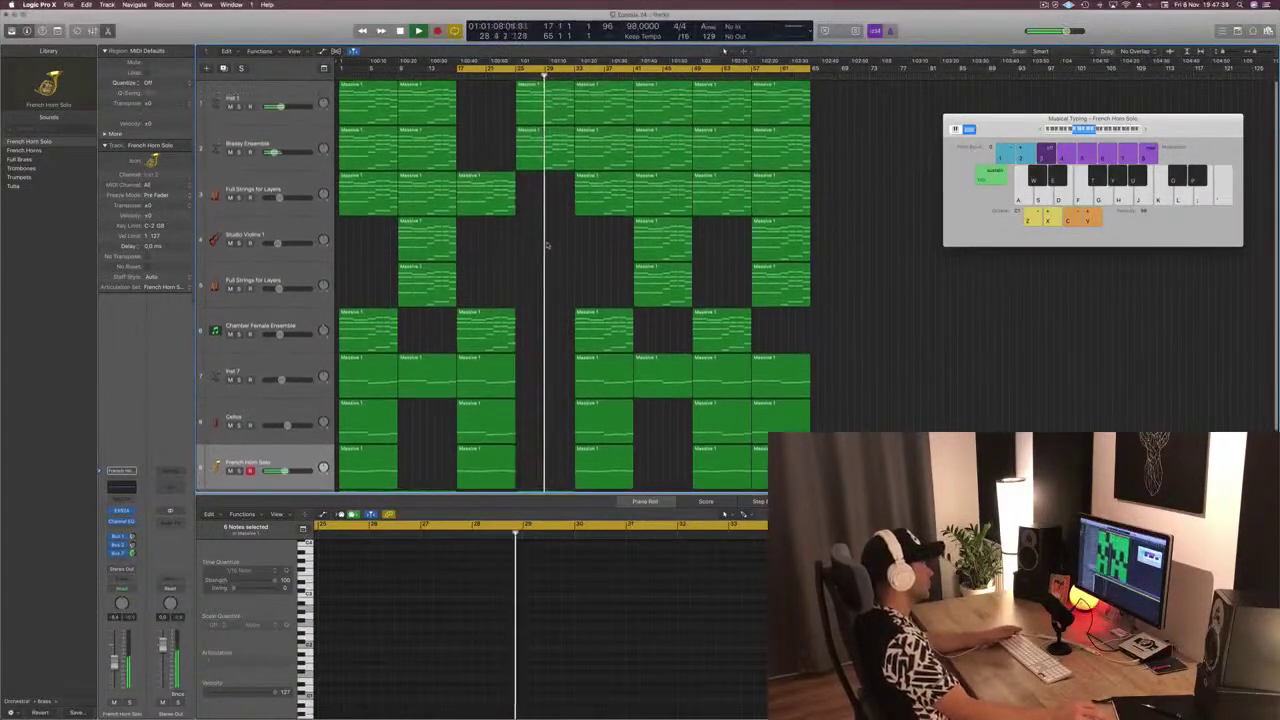
click(509, 73)
scroll(542, 216, down, 2)
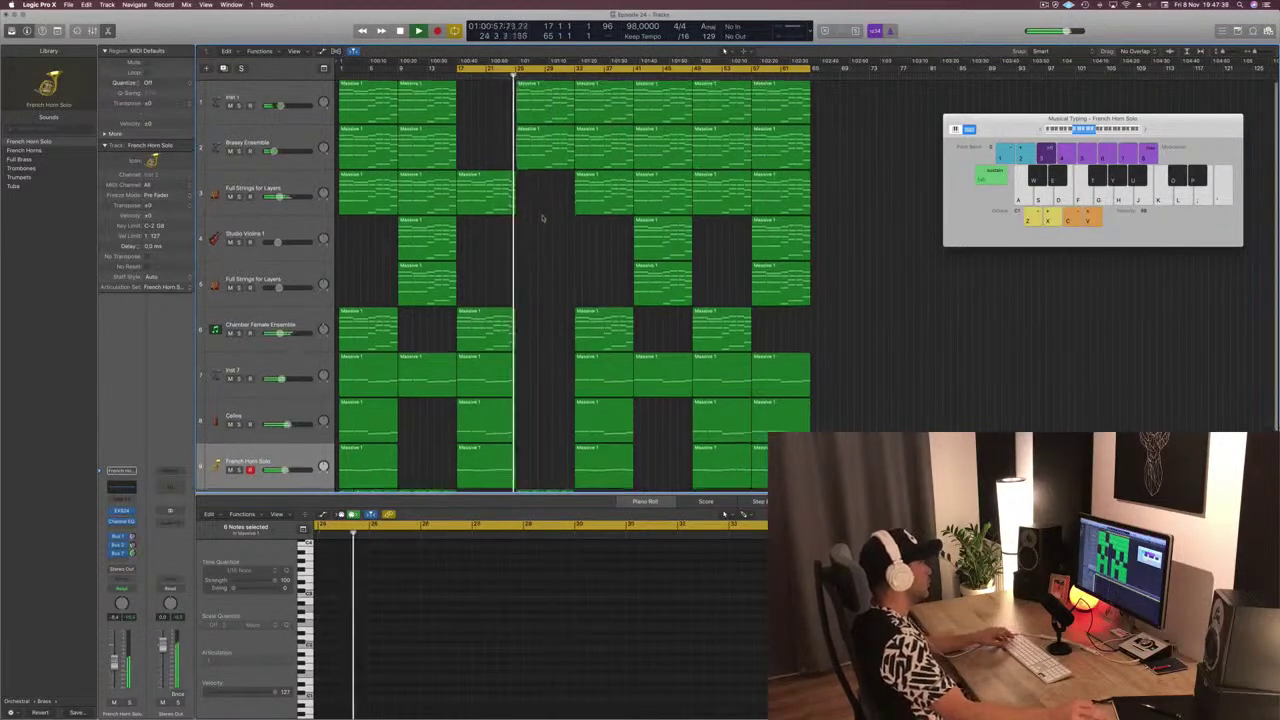
Copy the Chamber Female Ensemble region from bar 17 to bar 25 and shorten the copy's notes into short chords
click(500, 317)
drag(514, 318, 541, 319)
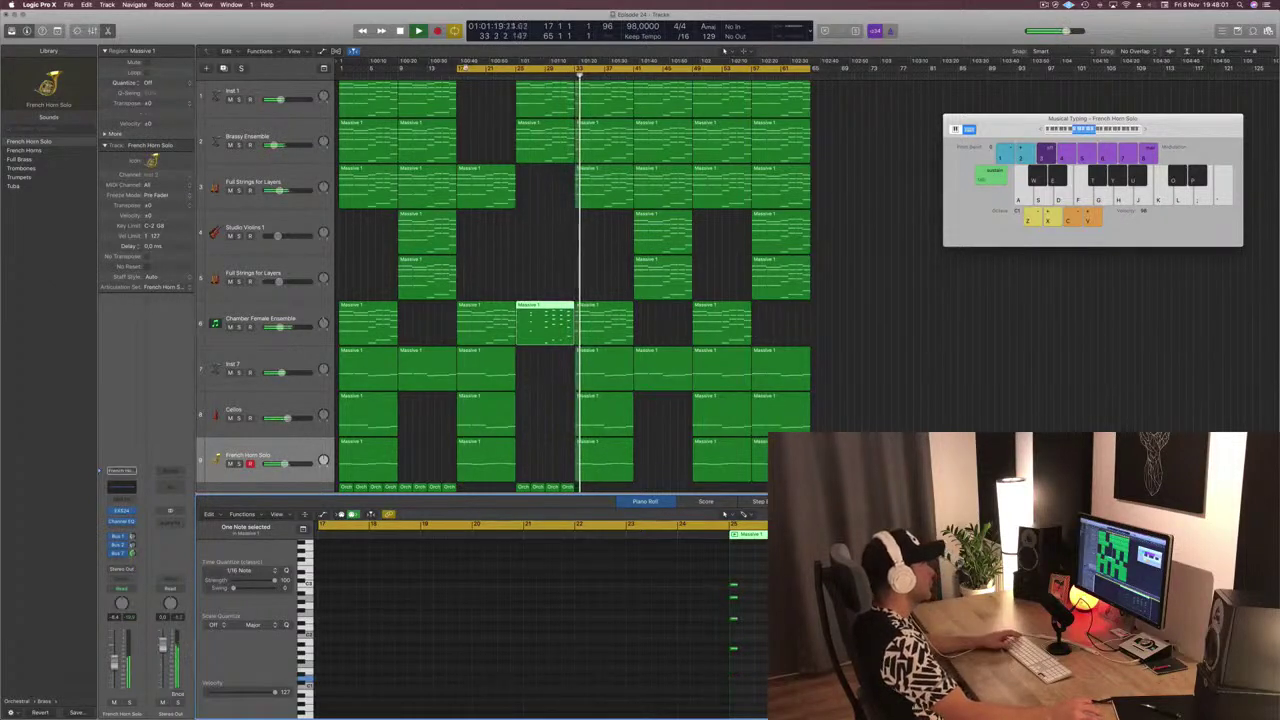
Move the cycle range's start to bar 25 and restart playback from there
drag(457, 71, 516, 71)
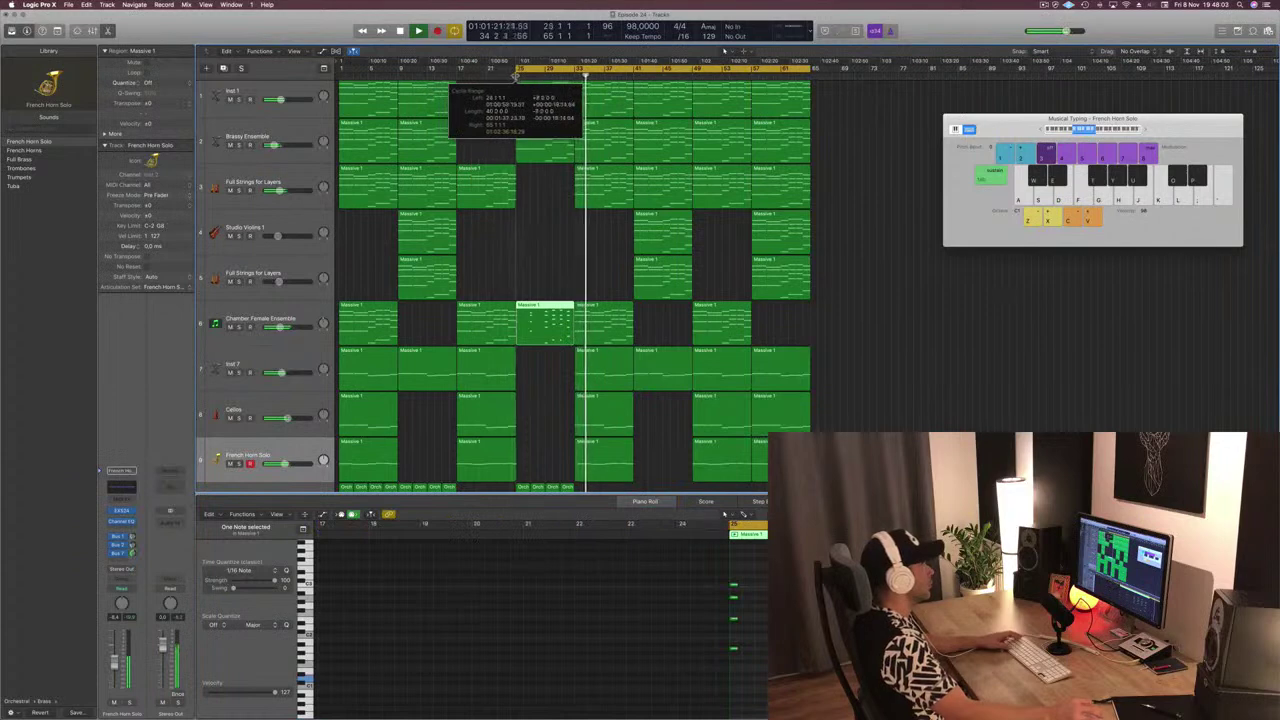
key(space)
key(space)
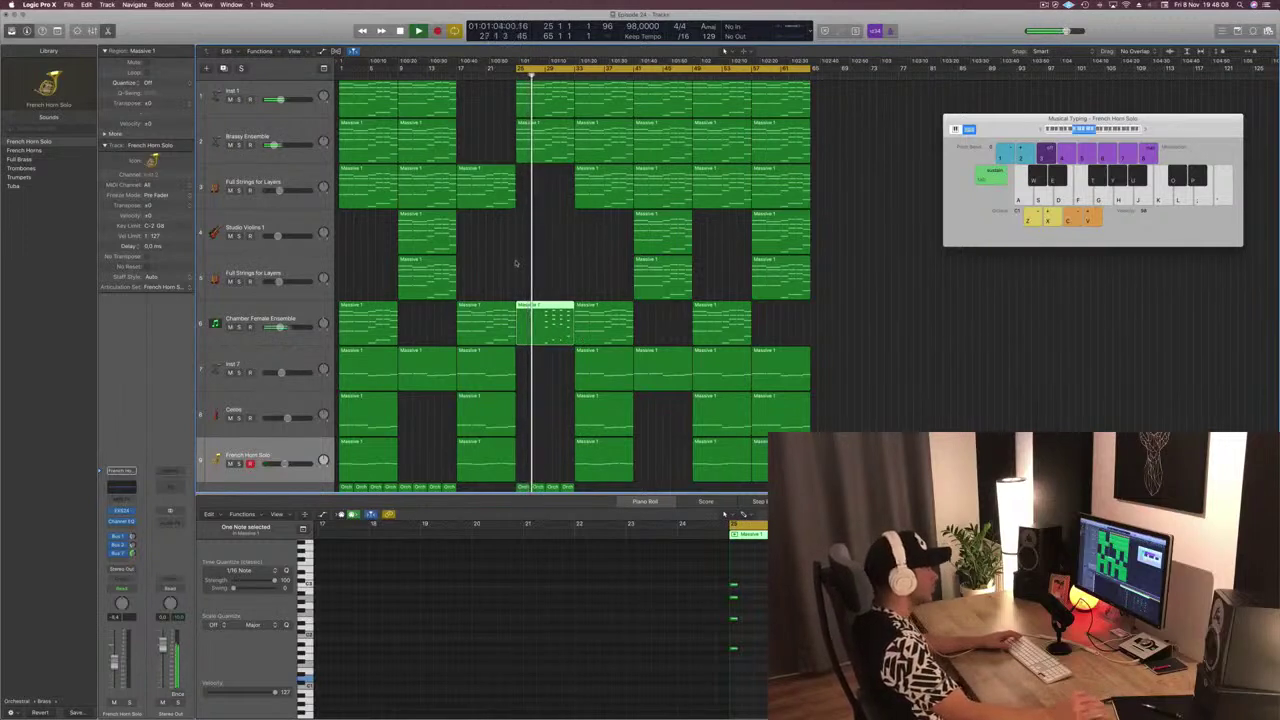
Adjust the notes of the short chords in the Chamber Female Ensemble region at bar 25, chord by chord
drag(810, 565, 860, 700)
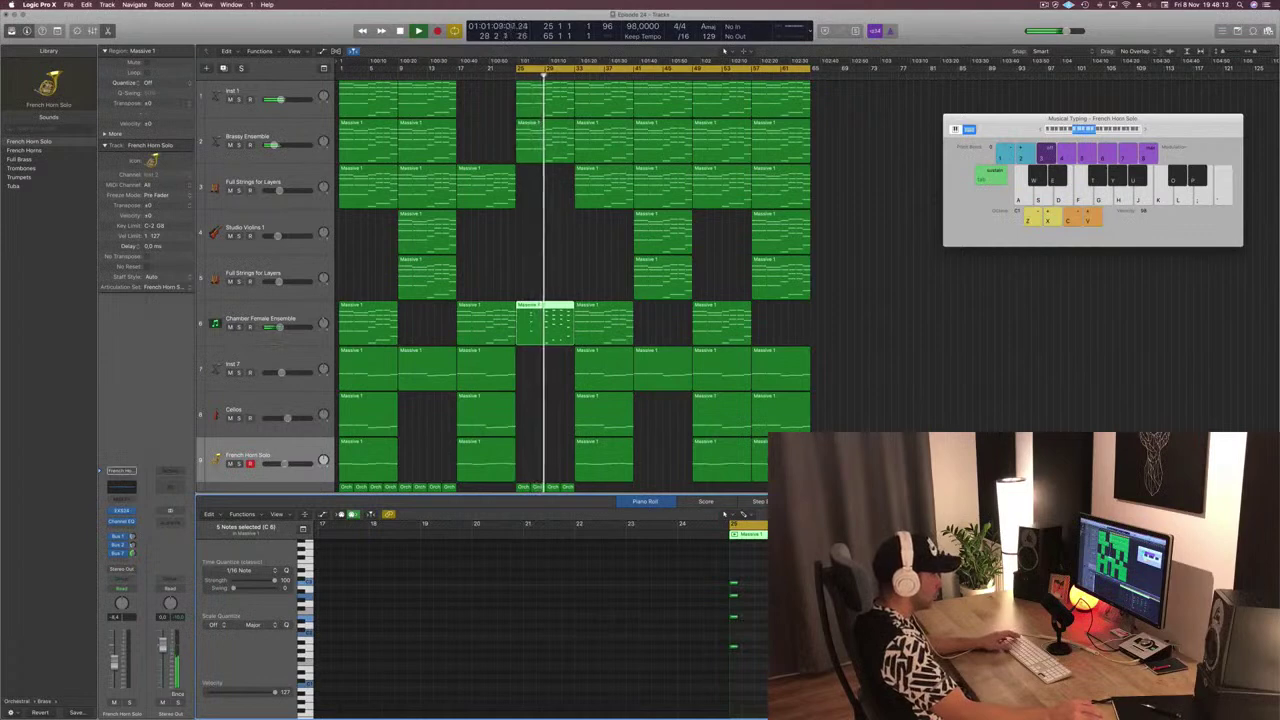
key(a)
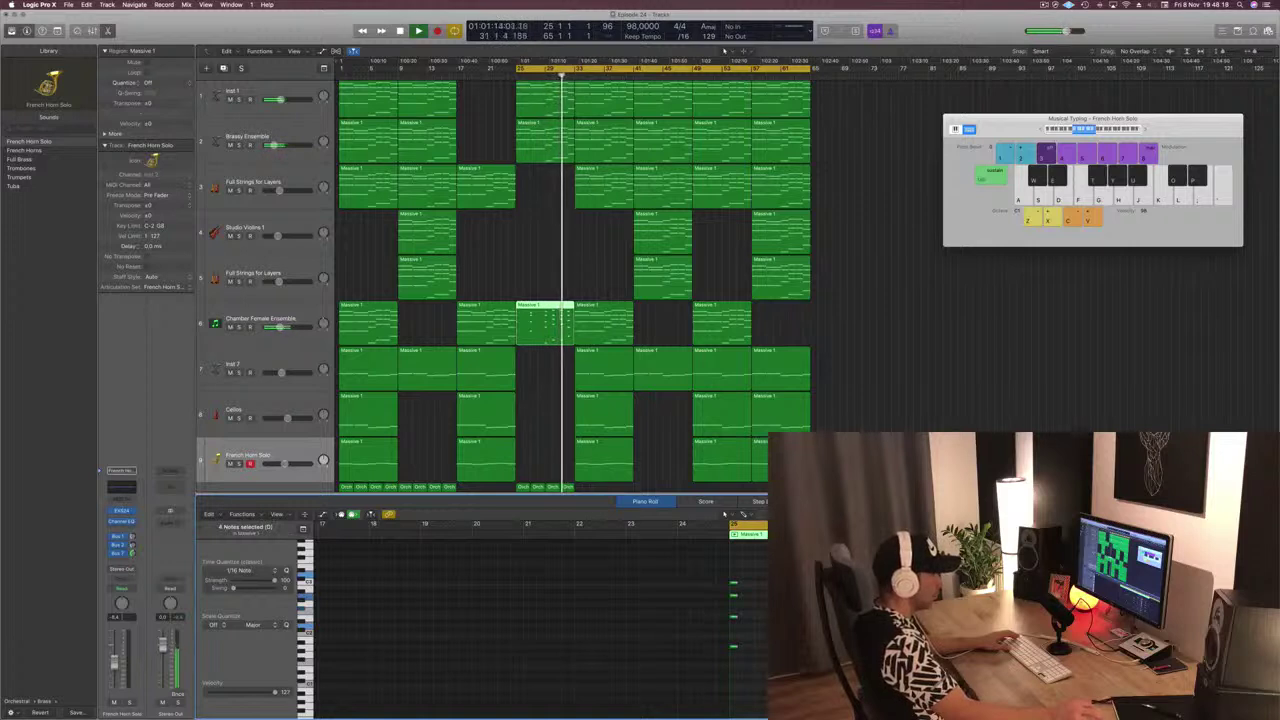
key(f)
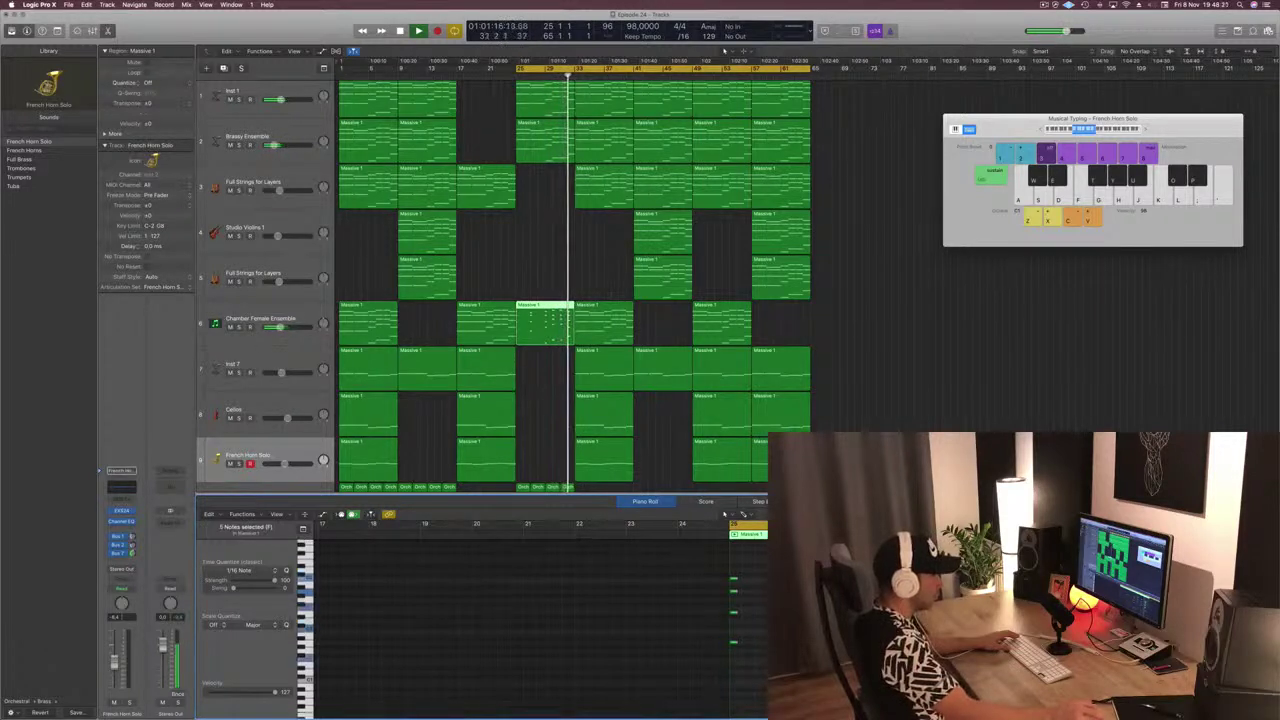
key(g)
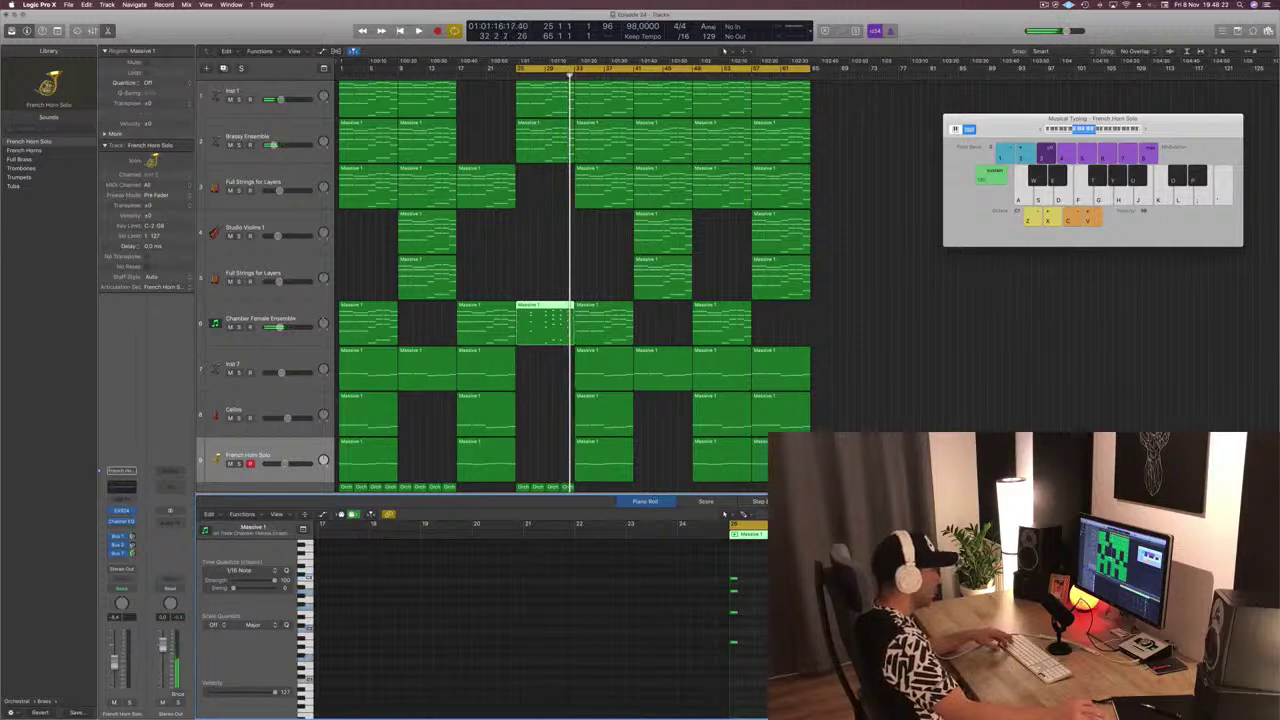
Duplicate all notes in the bar 25 Chamber Female Ensemble region about half a bar later and replay from bar 25
key(super+a)
drag(733, 579, 750, 583)
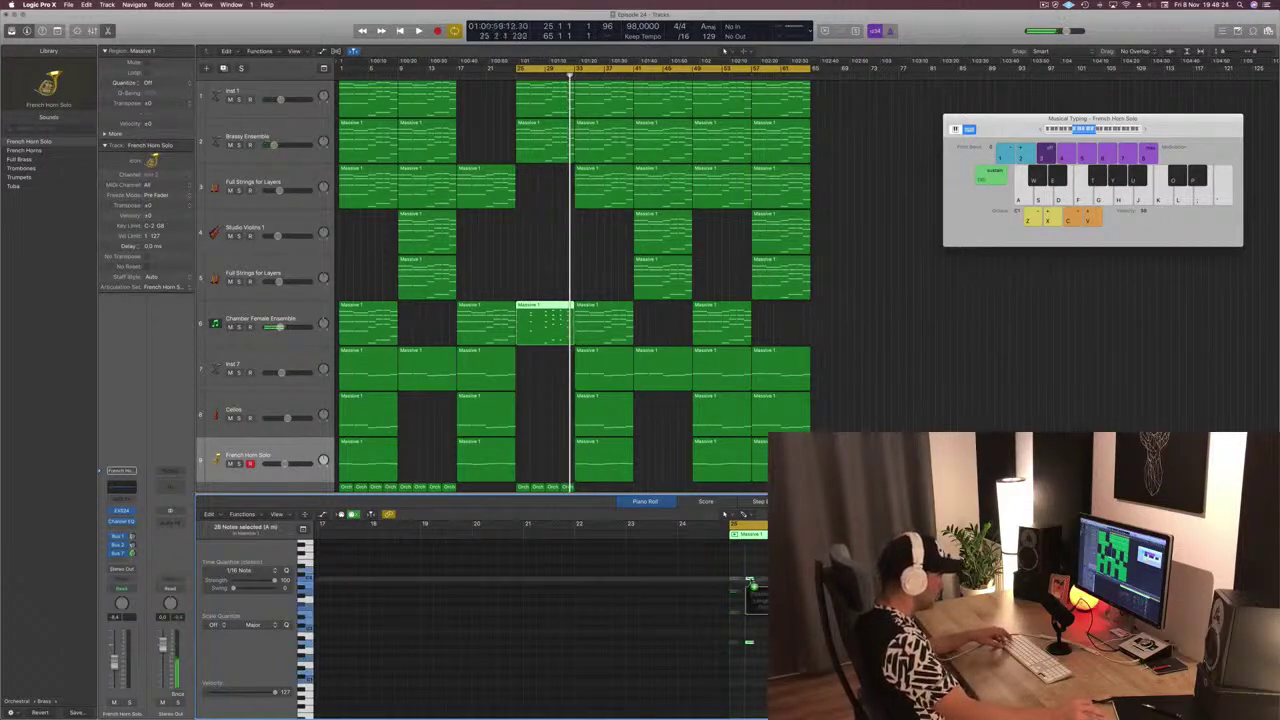
key(space)
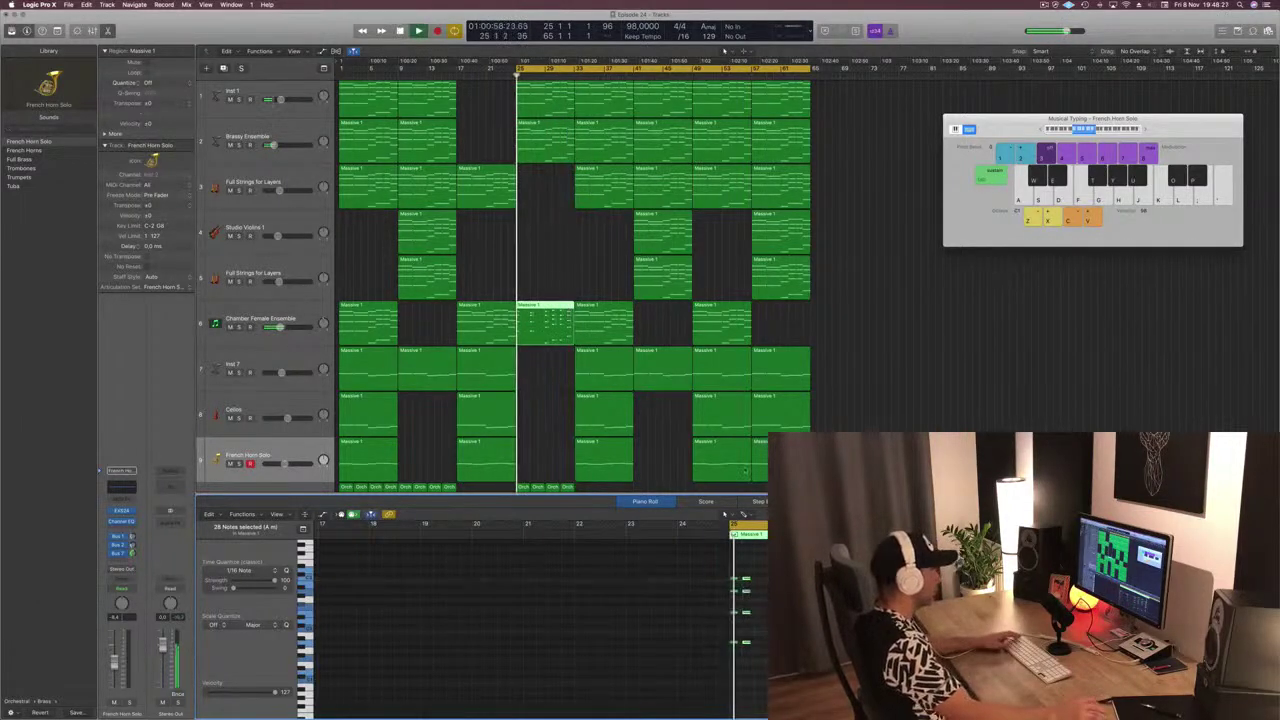
drag(746, 580, 759, 580)
key(space)
key(space)
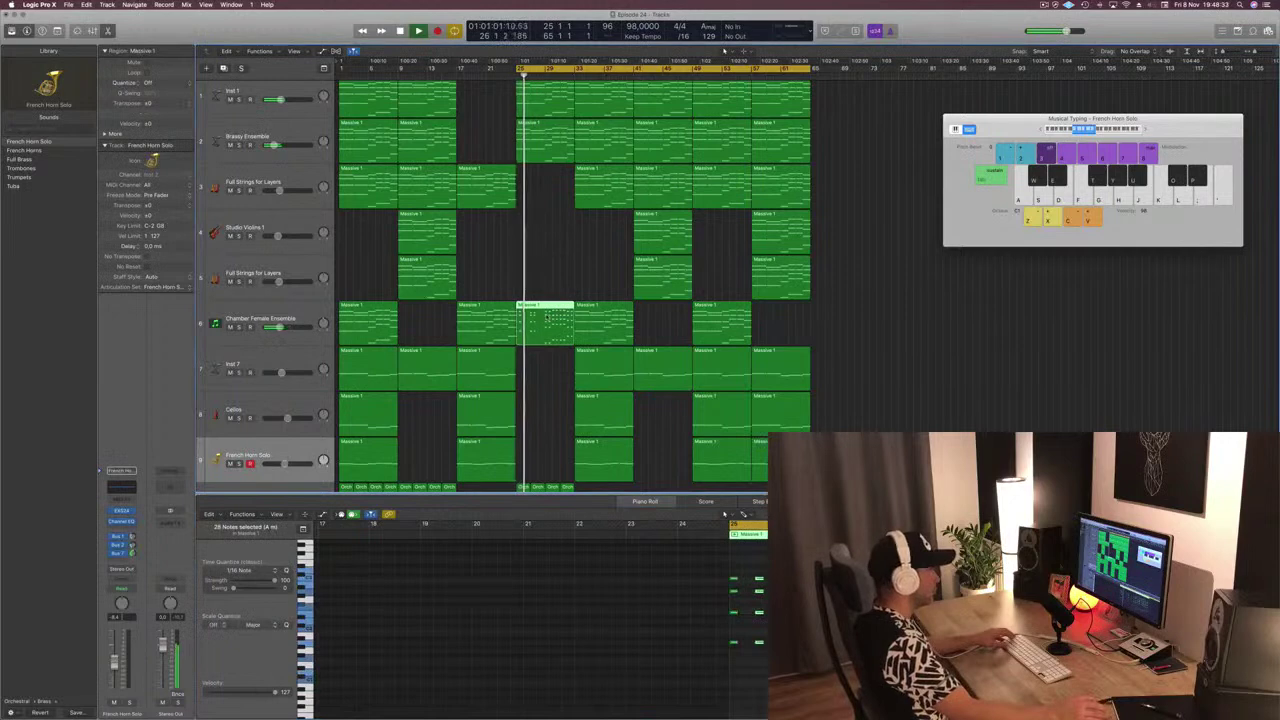
Listen to the section from bar 25 across the tracks and select the Chamber Female Ensemble track
click(547, 281)
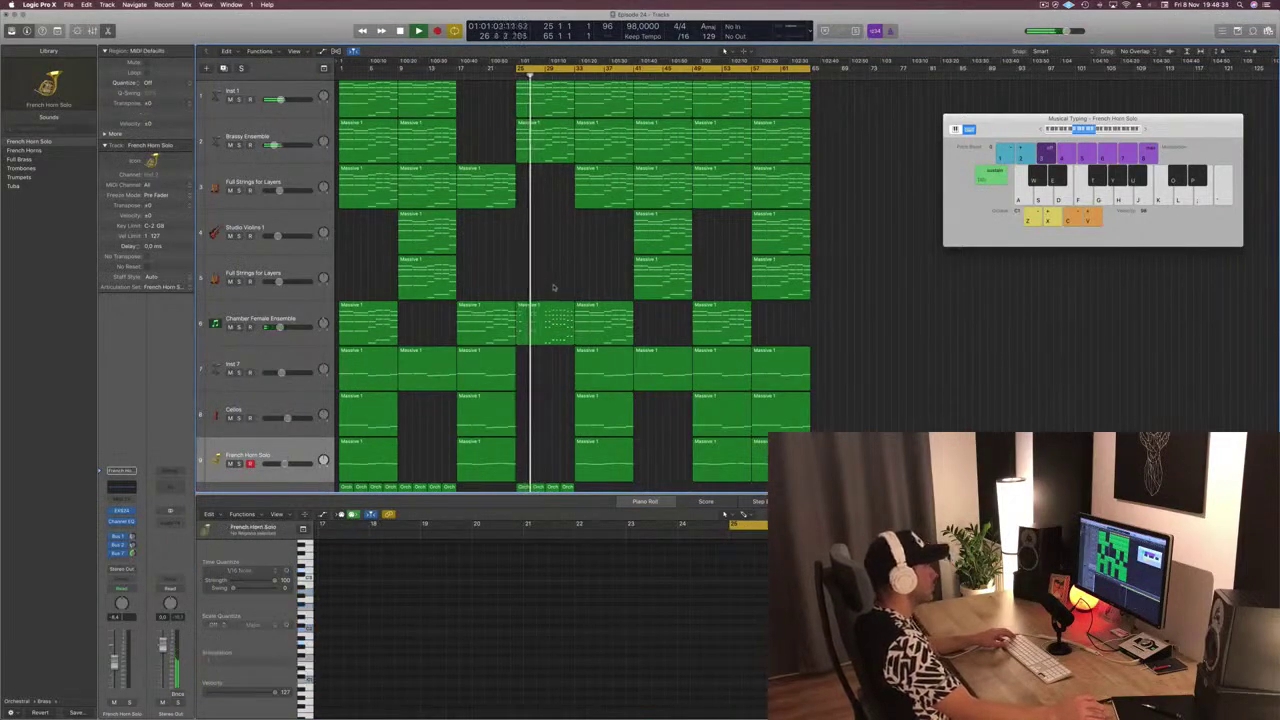
scroll(447, 287, down, 2)
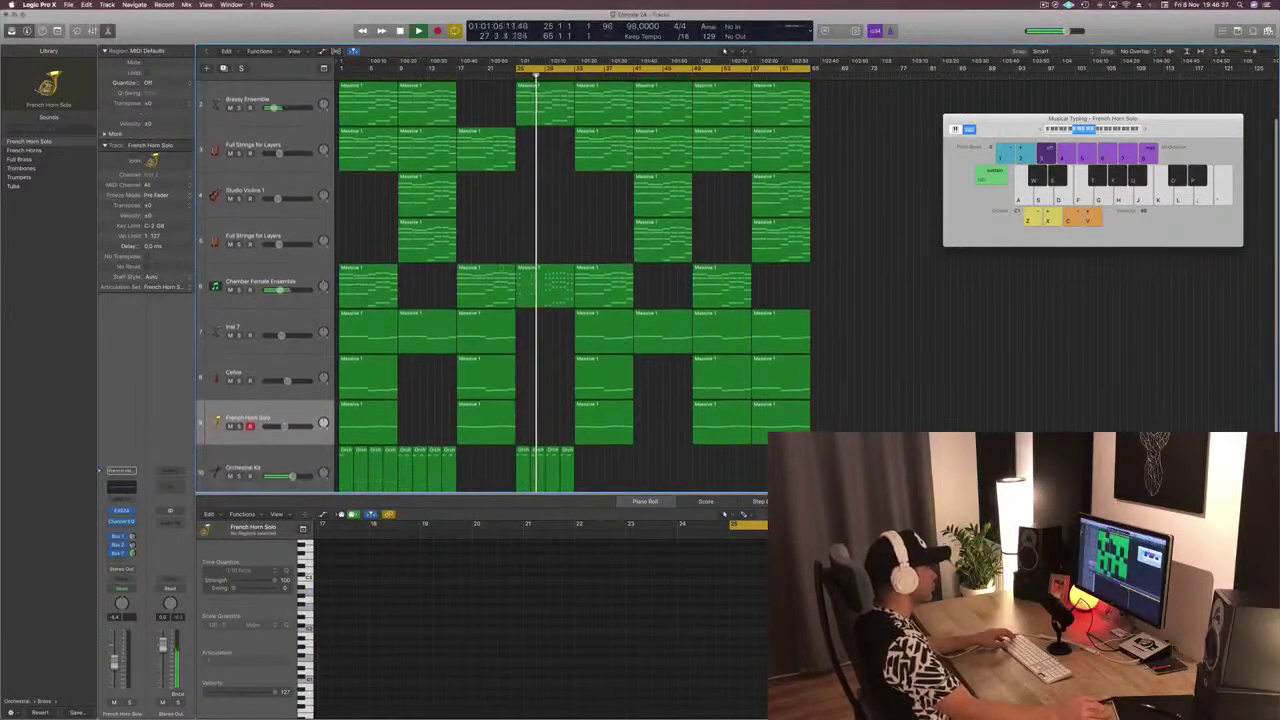
scroll(566, 241, down, 1)
scroll(571, 240, up, 1)
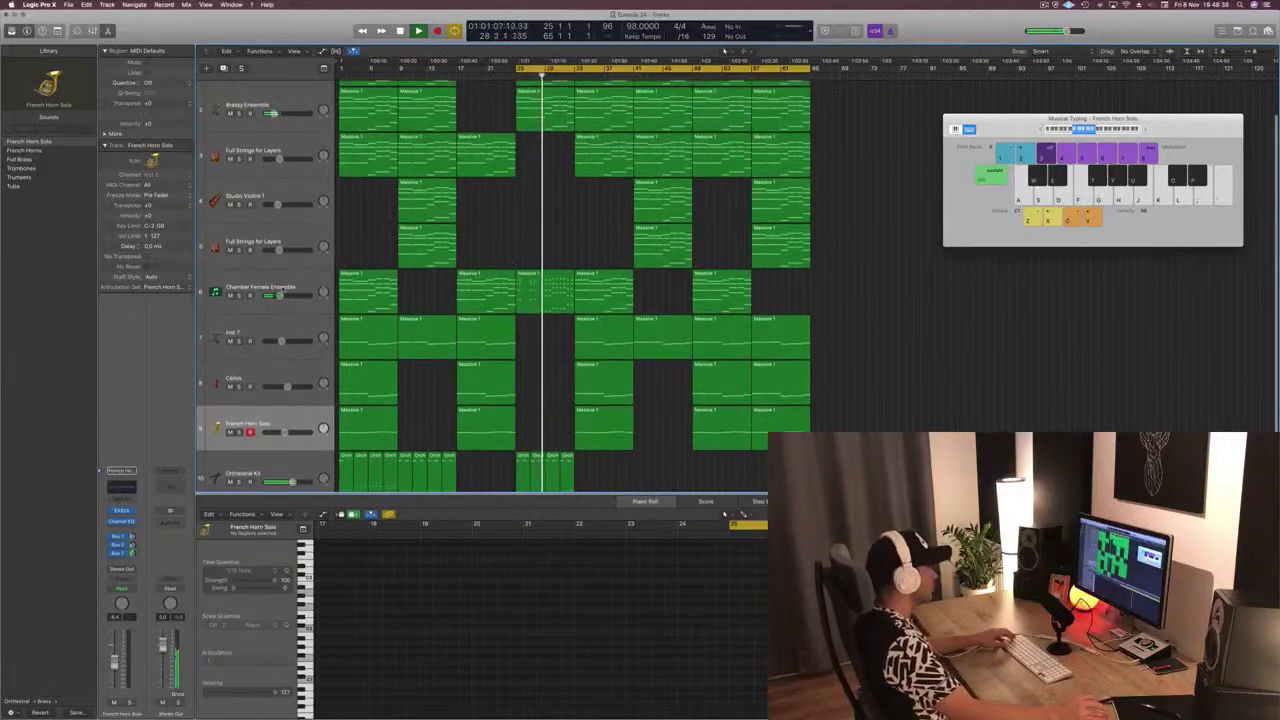
click(285, 288)
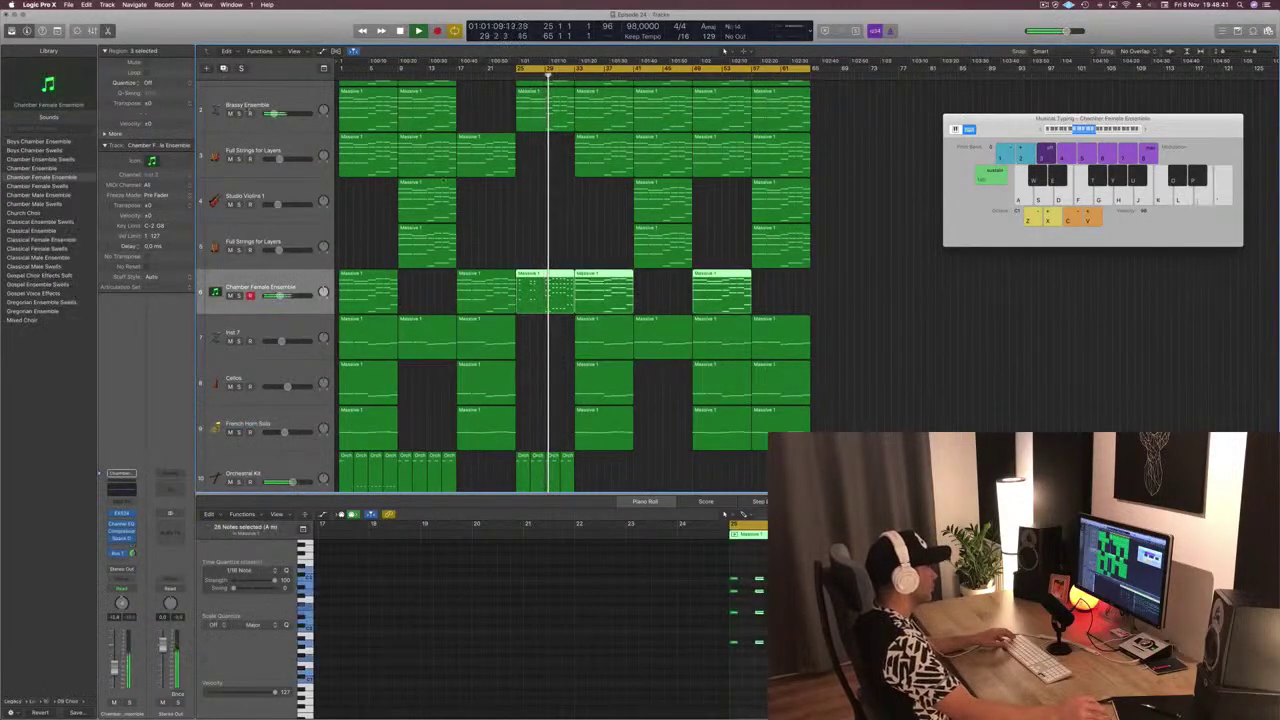
Delete the Cellos region and the Chamber Female Ensemble region at bar 33
click(529, 224)
scroll(529, 224, up, 2)
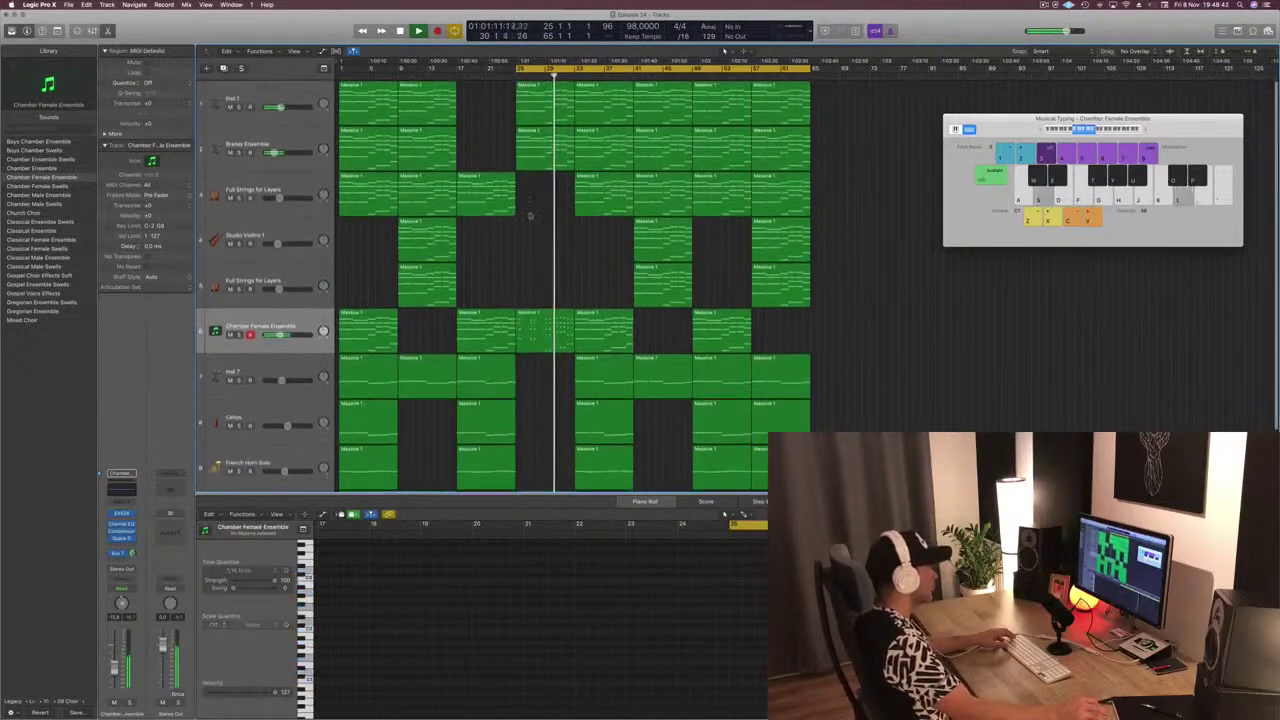
click(600, 192)
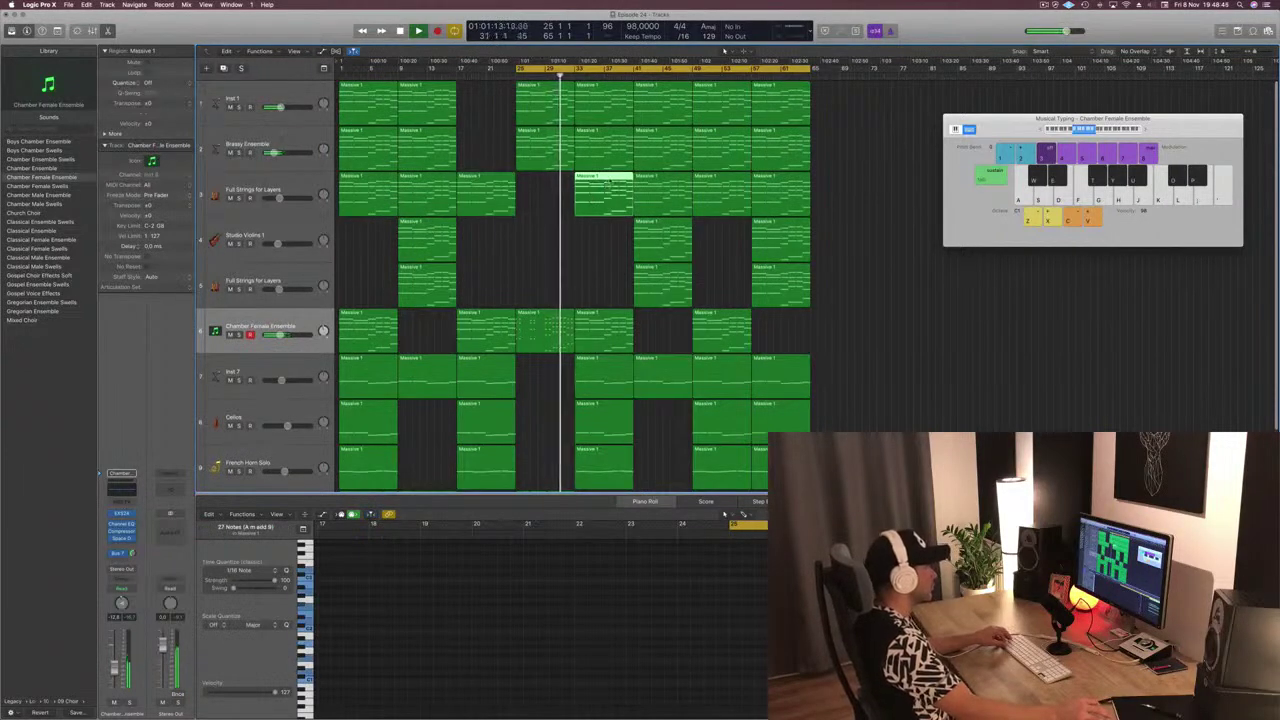
click(650, 235)
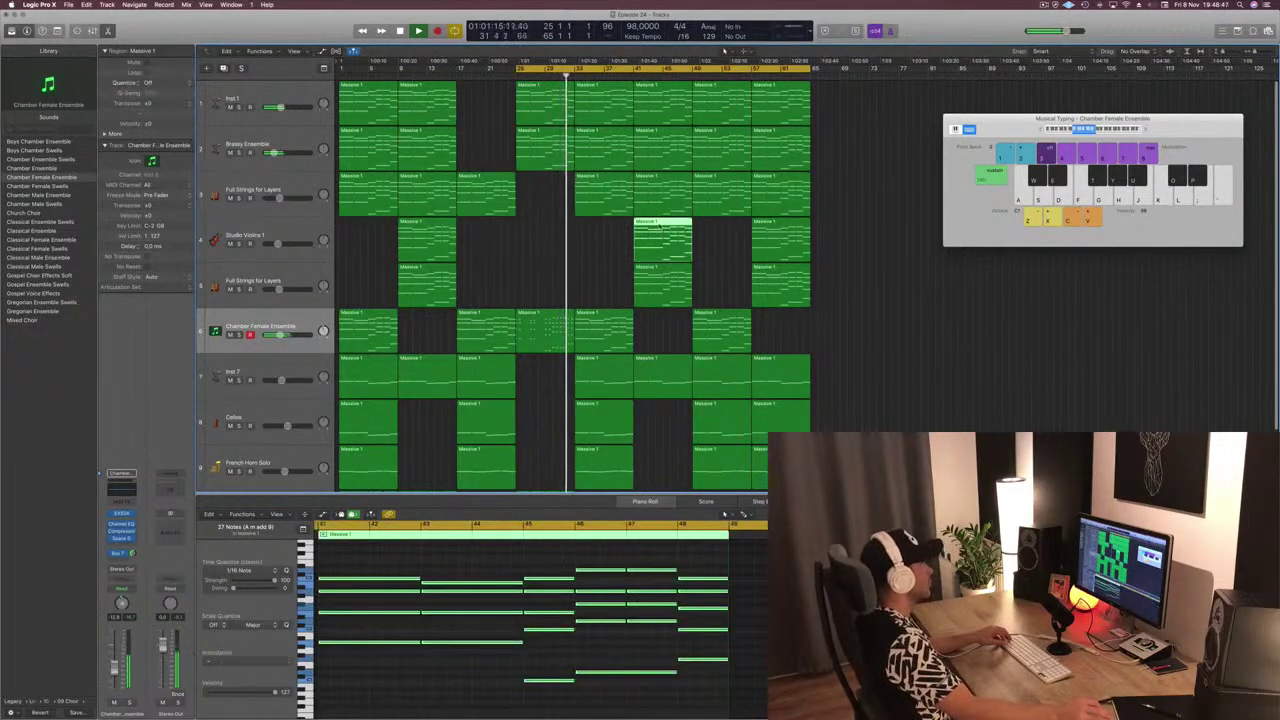
scroll(609, 348, down, 3)
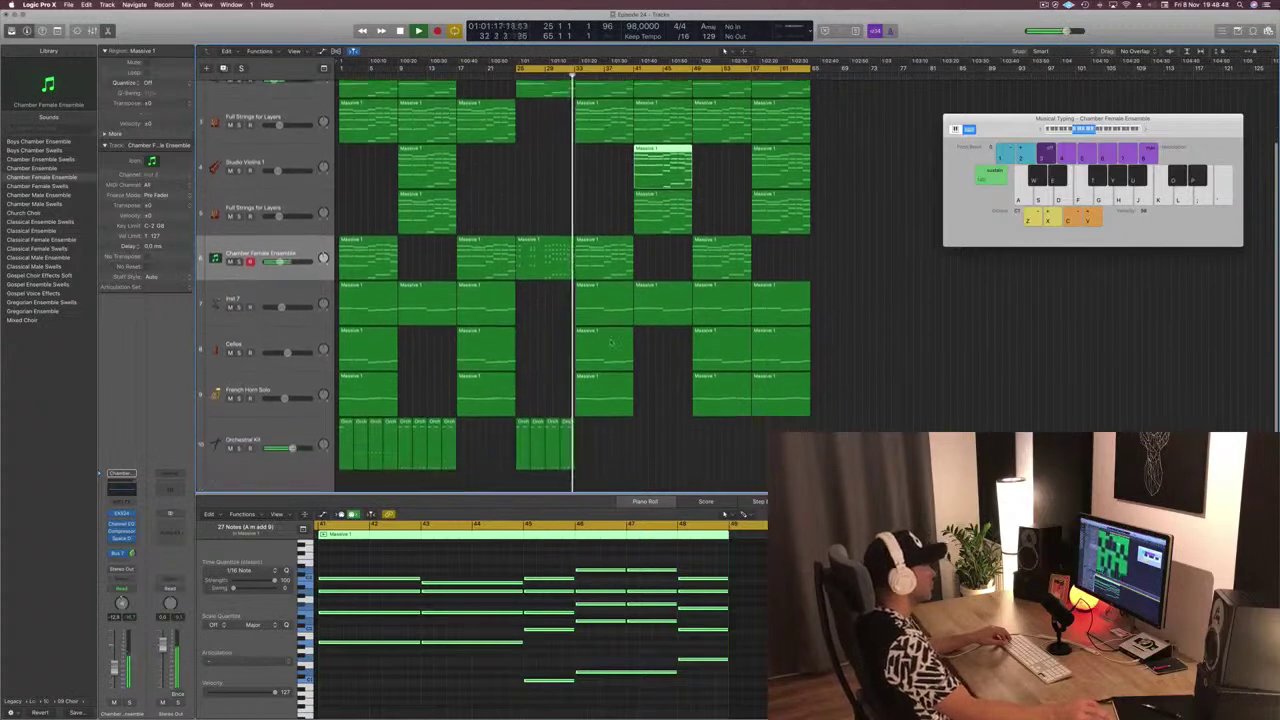
scroll(586, 318, up, 3)
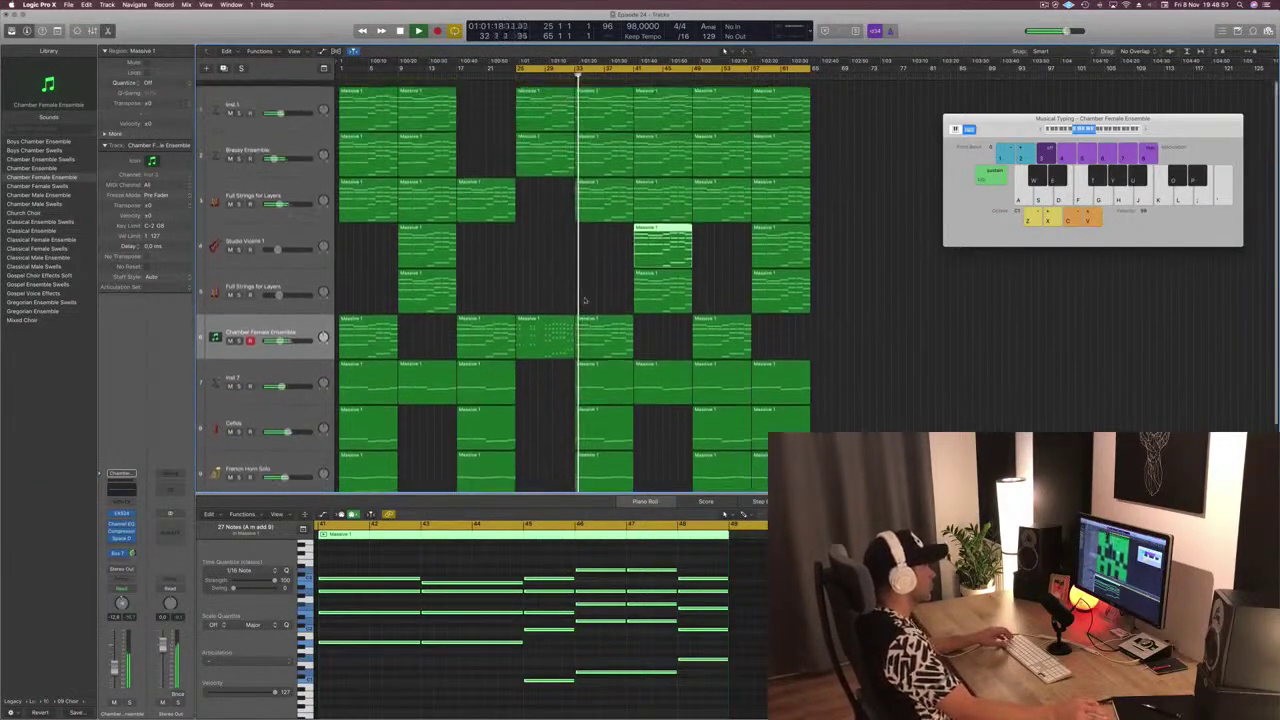
scroll(614, 330, down, 1)
click(608, 403)
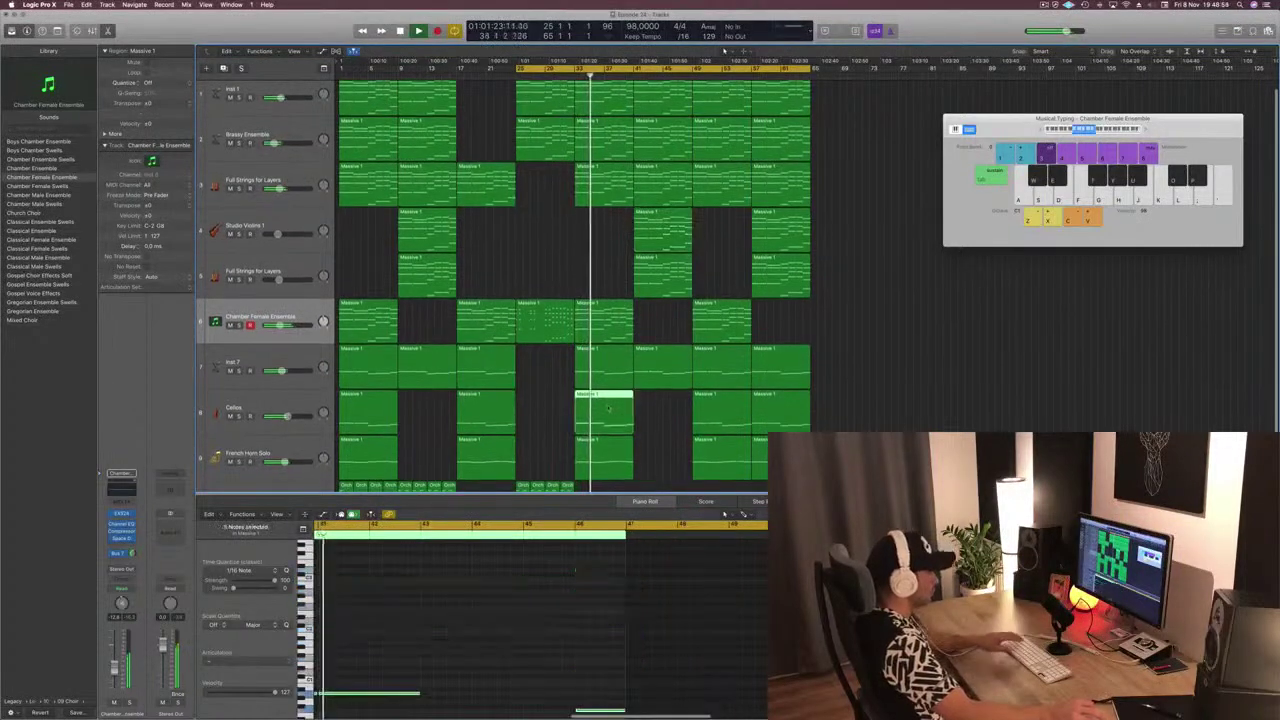
key(BackSpace)
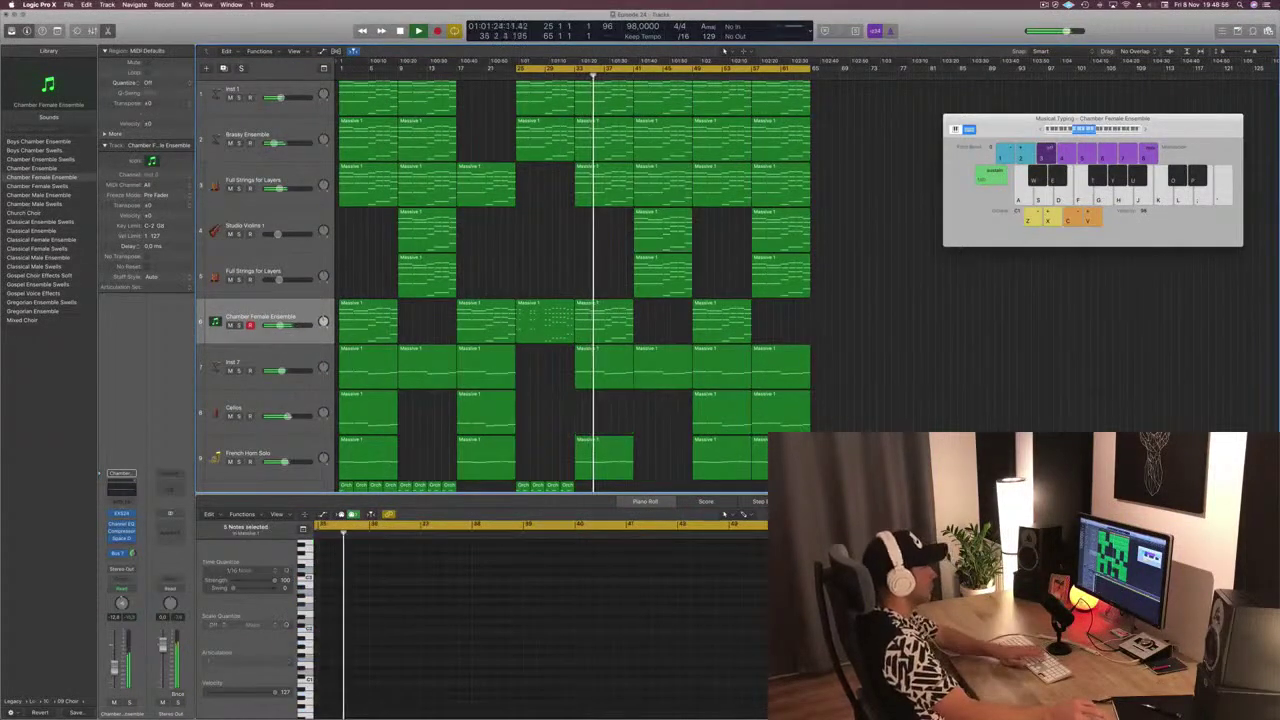
click(609, 304)
key(Delete)
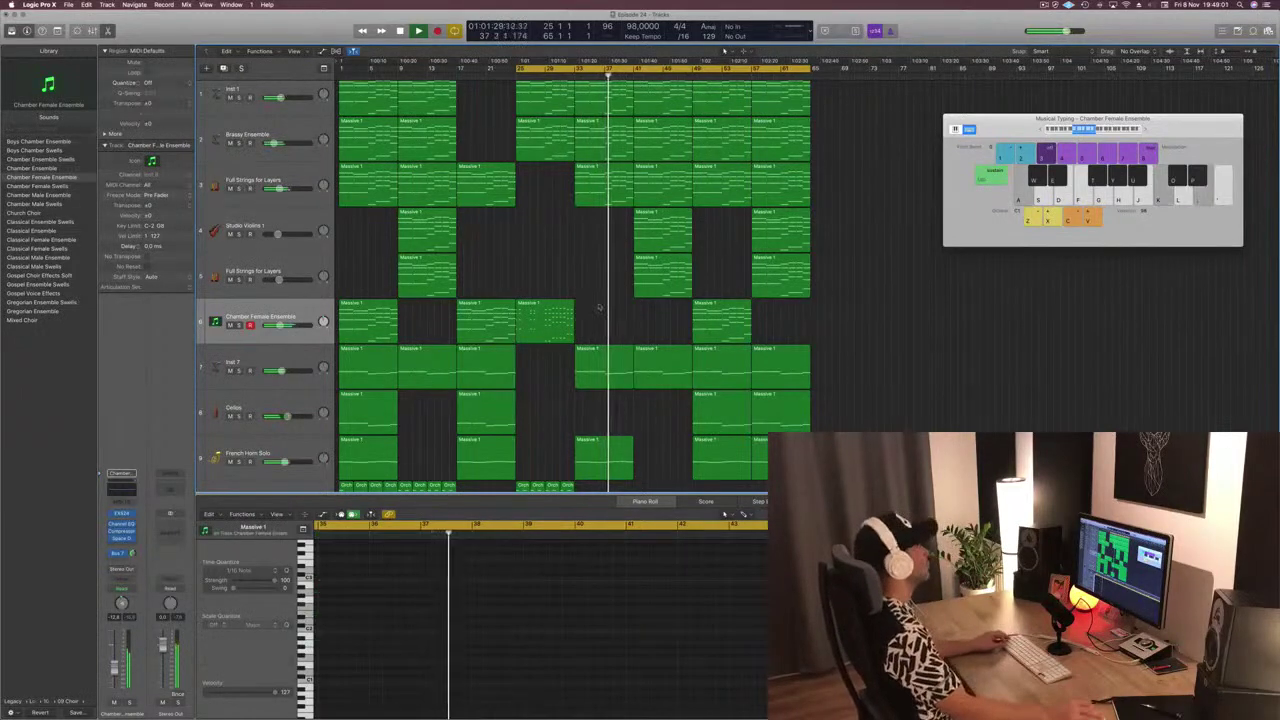
Copy the bar 25 Chamber Female Ensemble region to bar 33 and restart playback from bar 25
click(531, 303)
drag(532, 303, 590, 313)
key(space)
key(space)
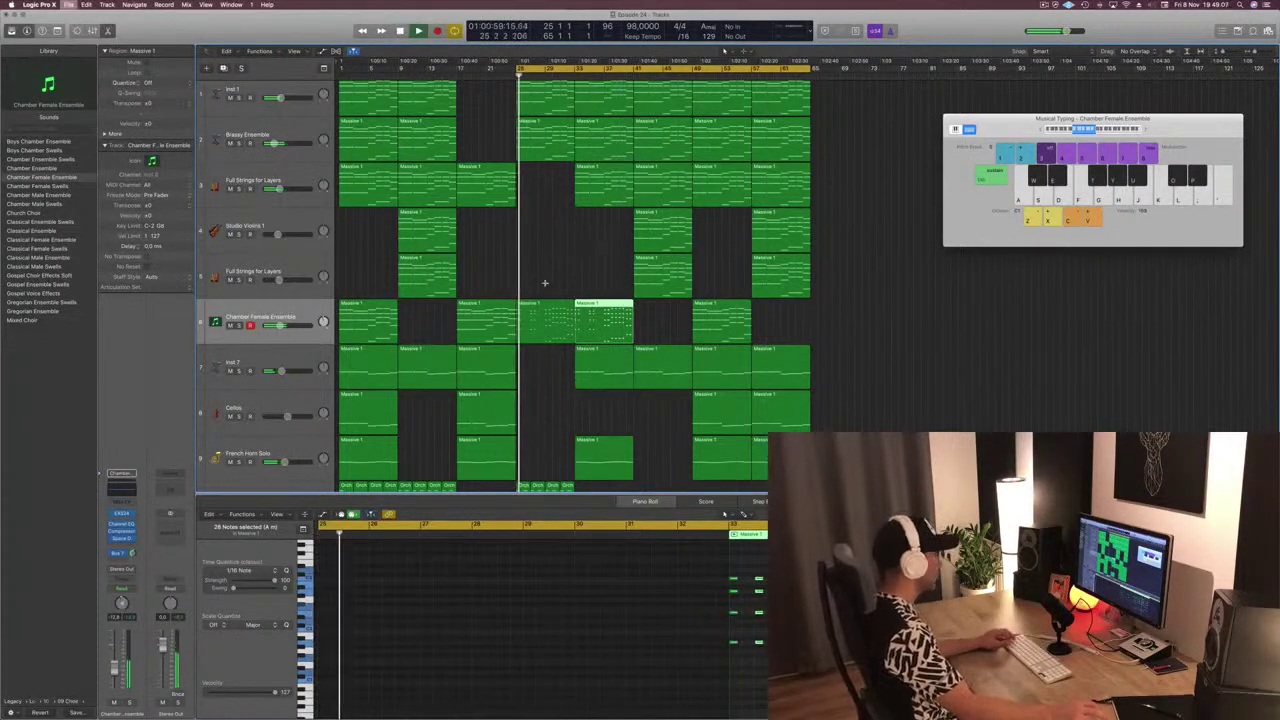
Show the toolbar and enlarge the row height of the Inst 1 track
scroll(516, 293, up, 1)
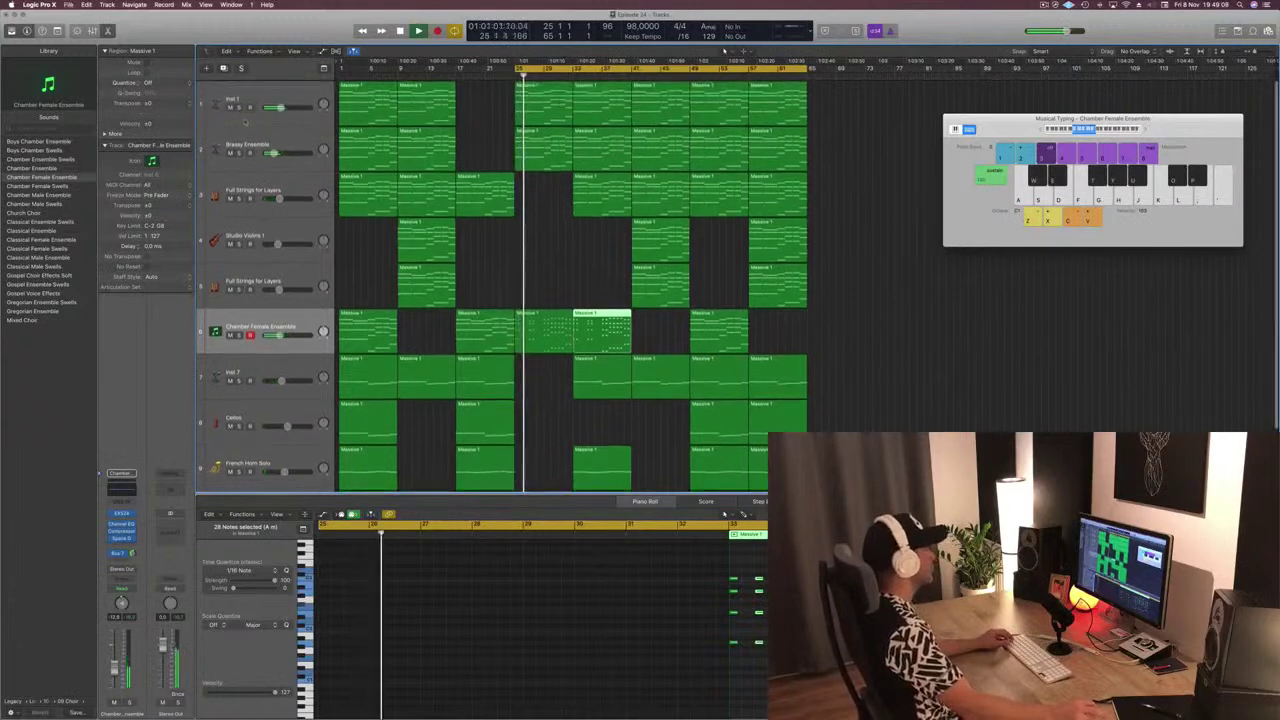
click(262, 99)
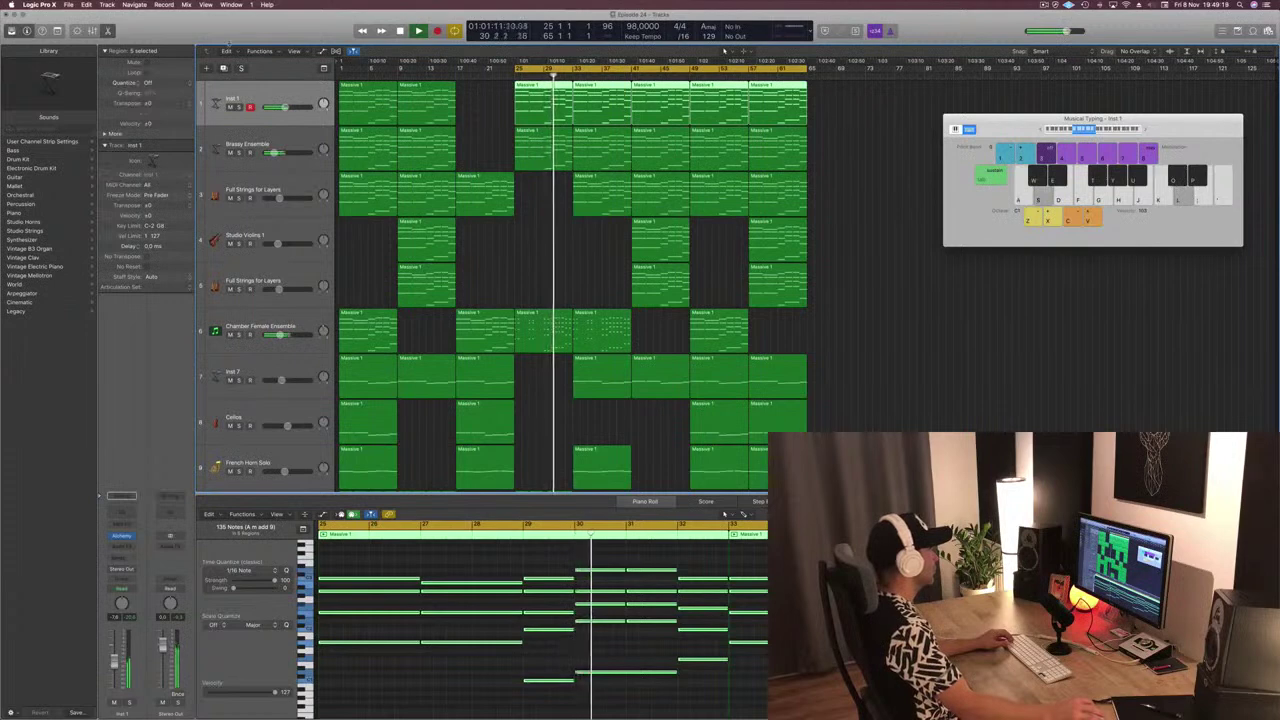
key(ctrl+alt+super+t)
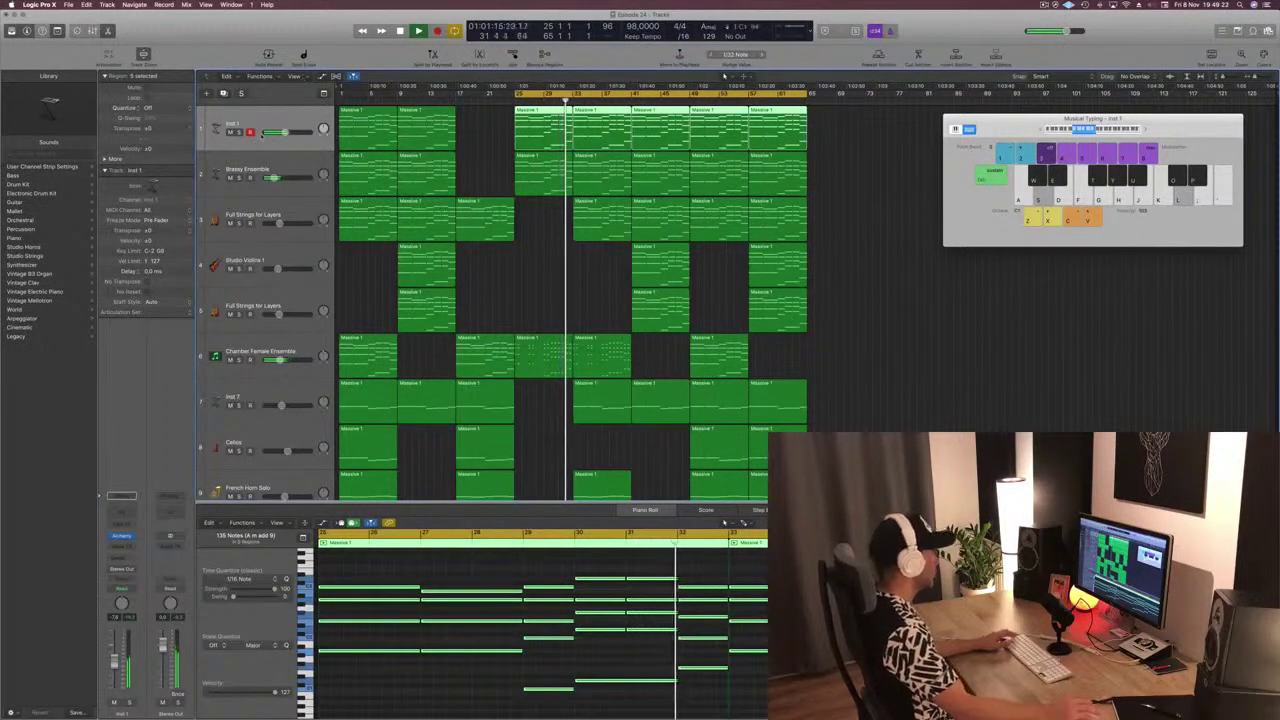
drag(226, 151, 226, 200)
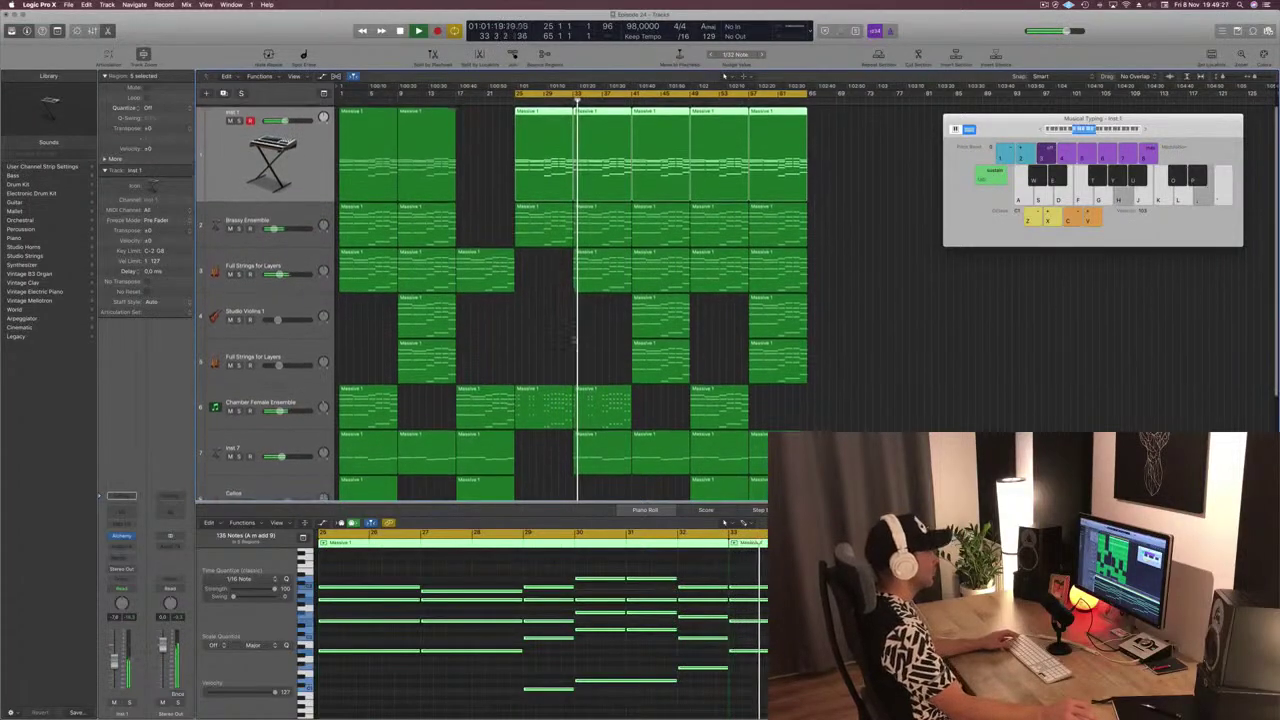
Delete the bar 33 region of the upper Full Strings for Layers track and replay from bar 25
click(598, 284)
key(Delete)
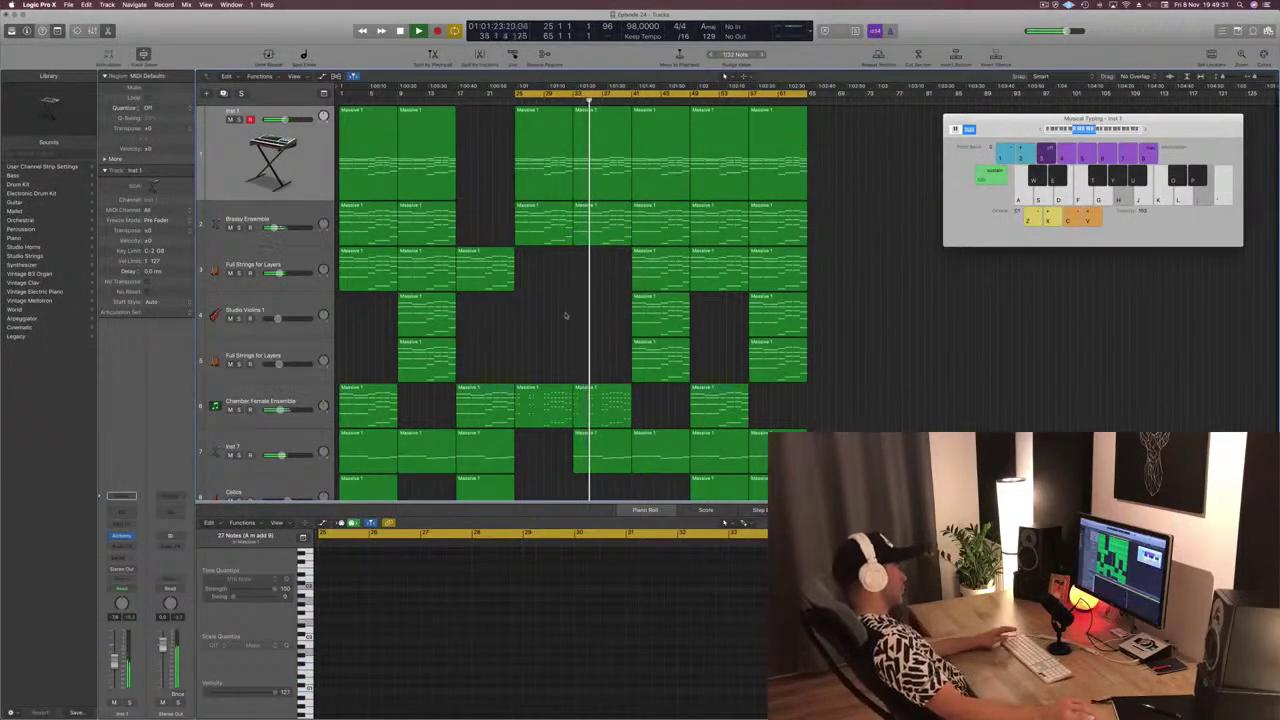
key(space)
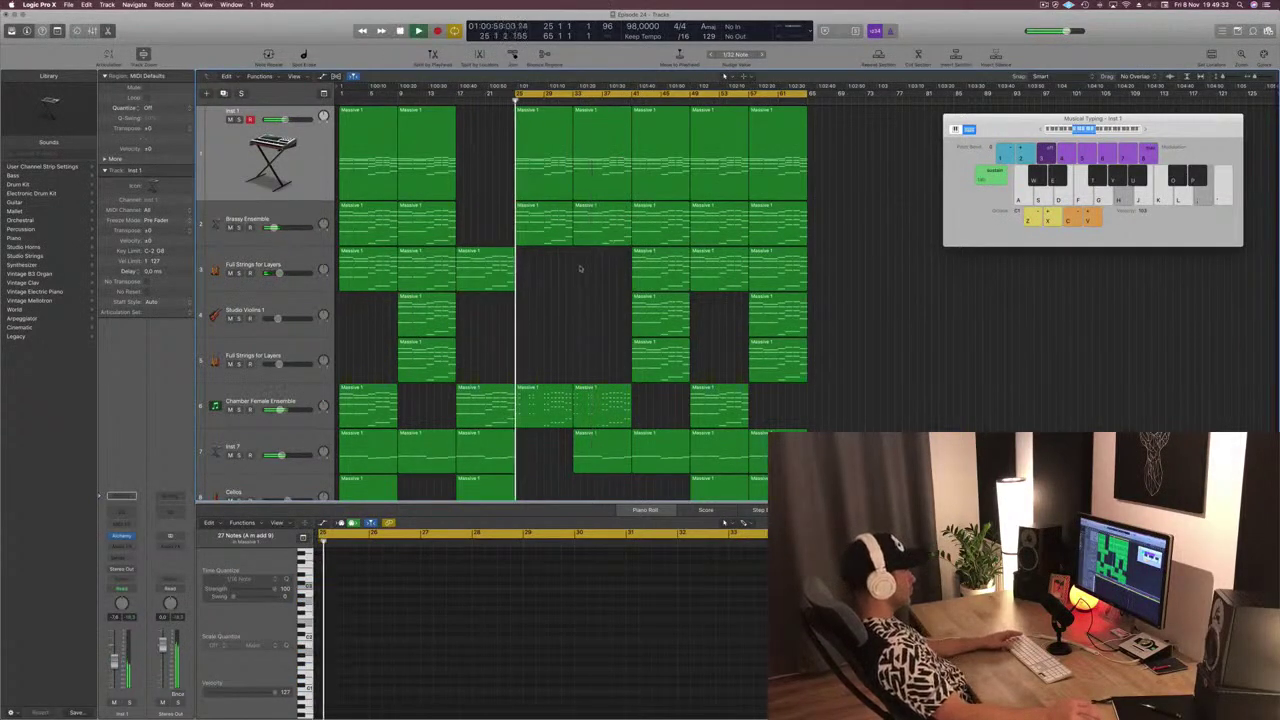
Delete the French Horn Solo region at bar 33 and copy the four bar 25 Orchestral Kit regions to bar 33
scroll(613, 242, down, 5)
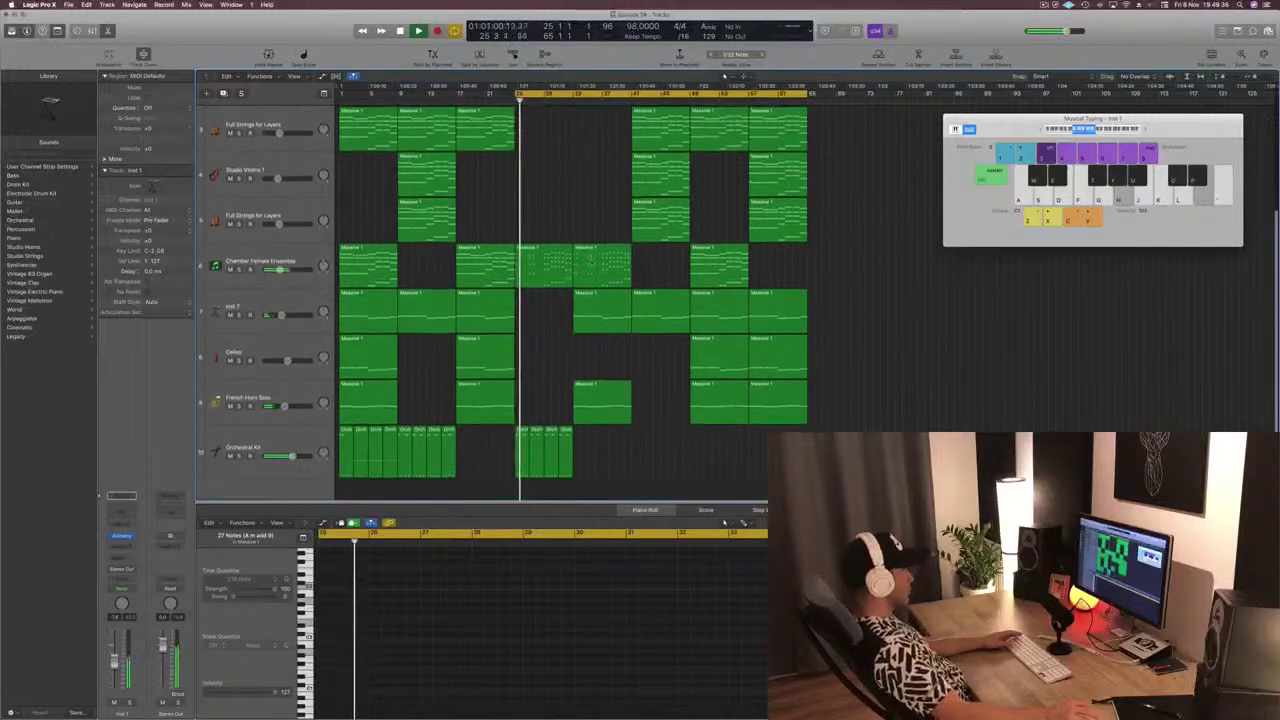
click(600, 402)
key(Delete)
mouse_move(598, 442)
mouse_down()
mouse_move(508, 464)
mouse_move(582, 444)
mouse_up()
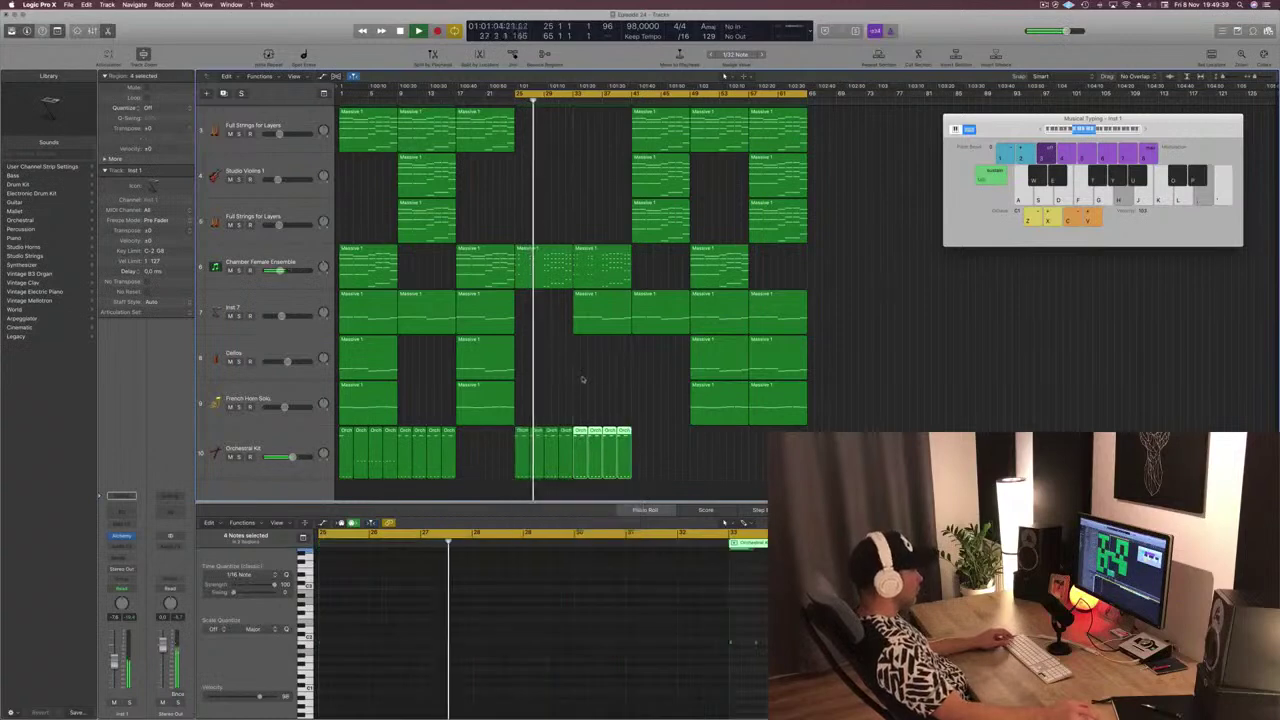
click(580, 355)
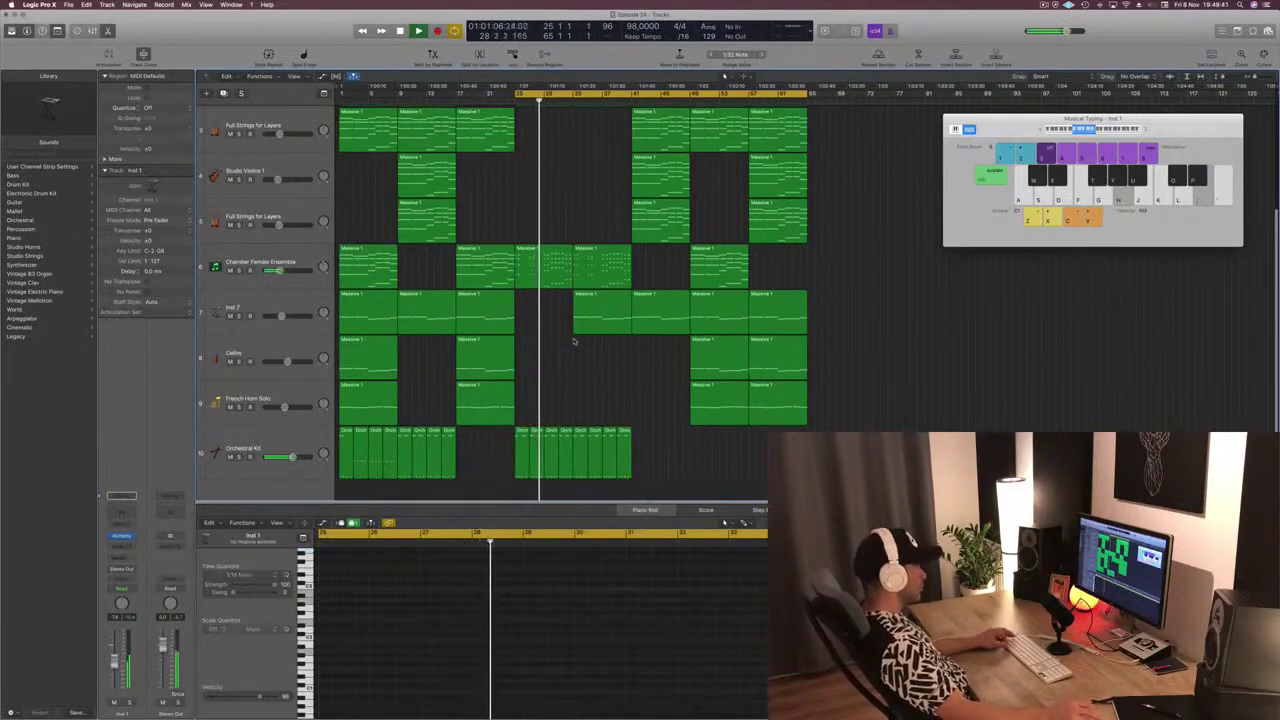
Stop playback and add a new track with the same settings as the Chamber Female Ensemble track, without its regions
click(298, 263)
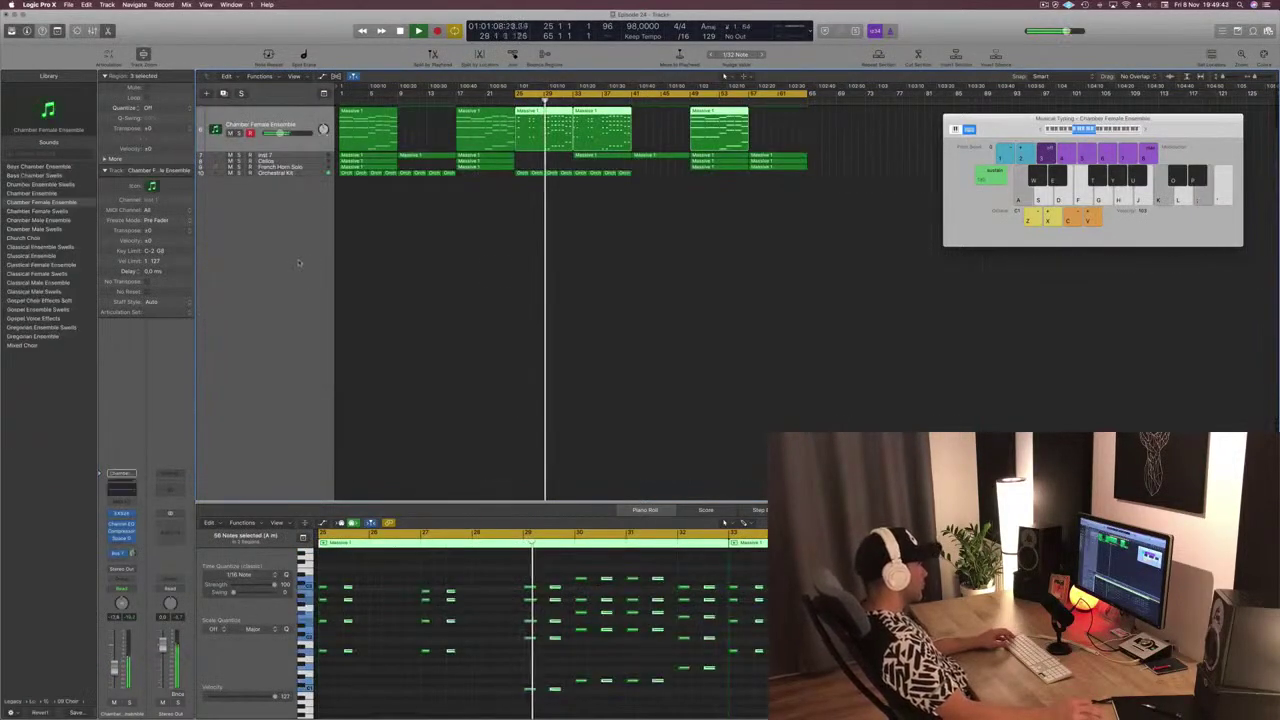
scroll(500, 280, up, 2)
key(super+Down)
key(super+Down)
key(super+Down)
key(super+Down)
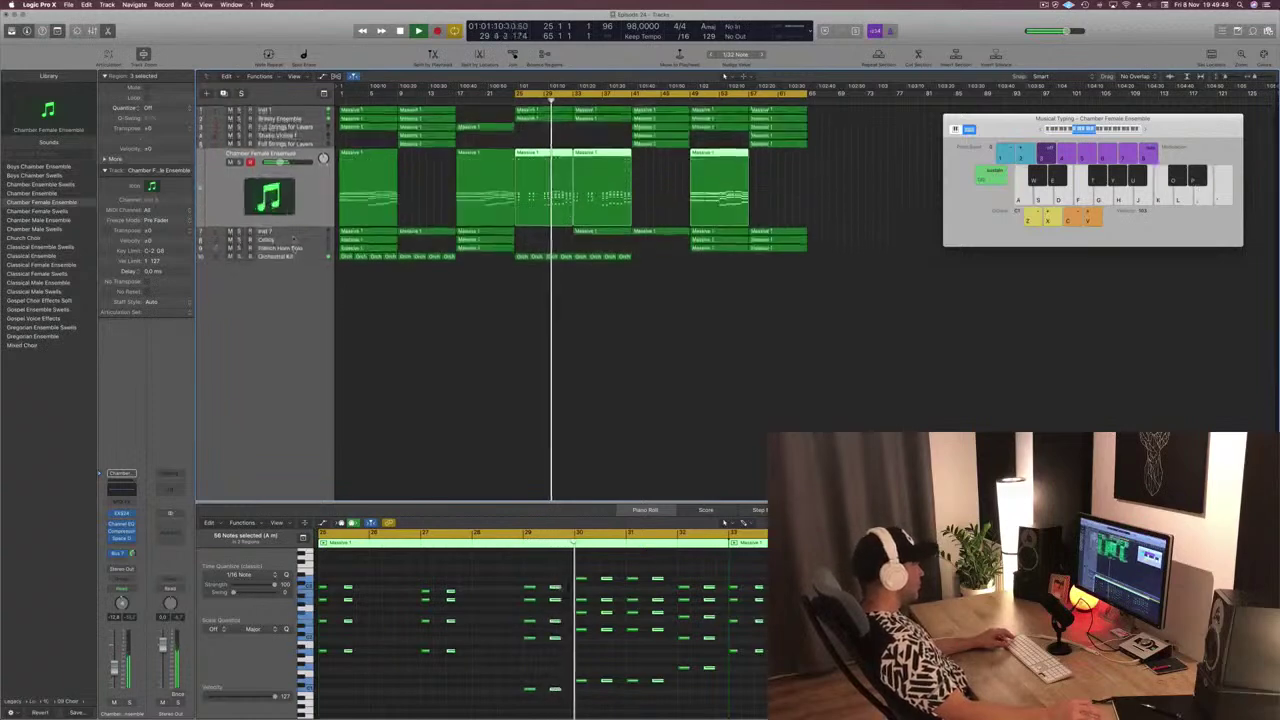
key(space)
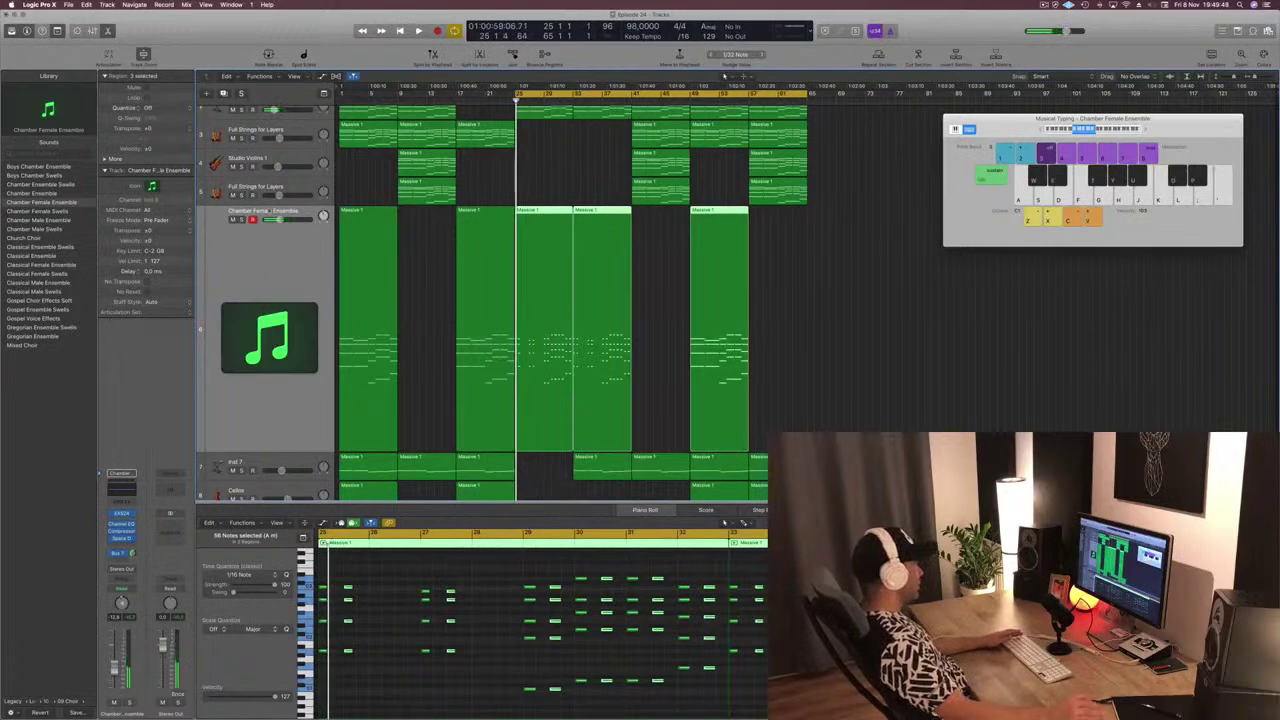
key(super+d)
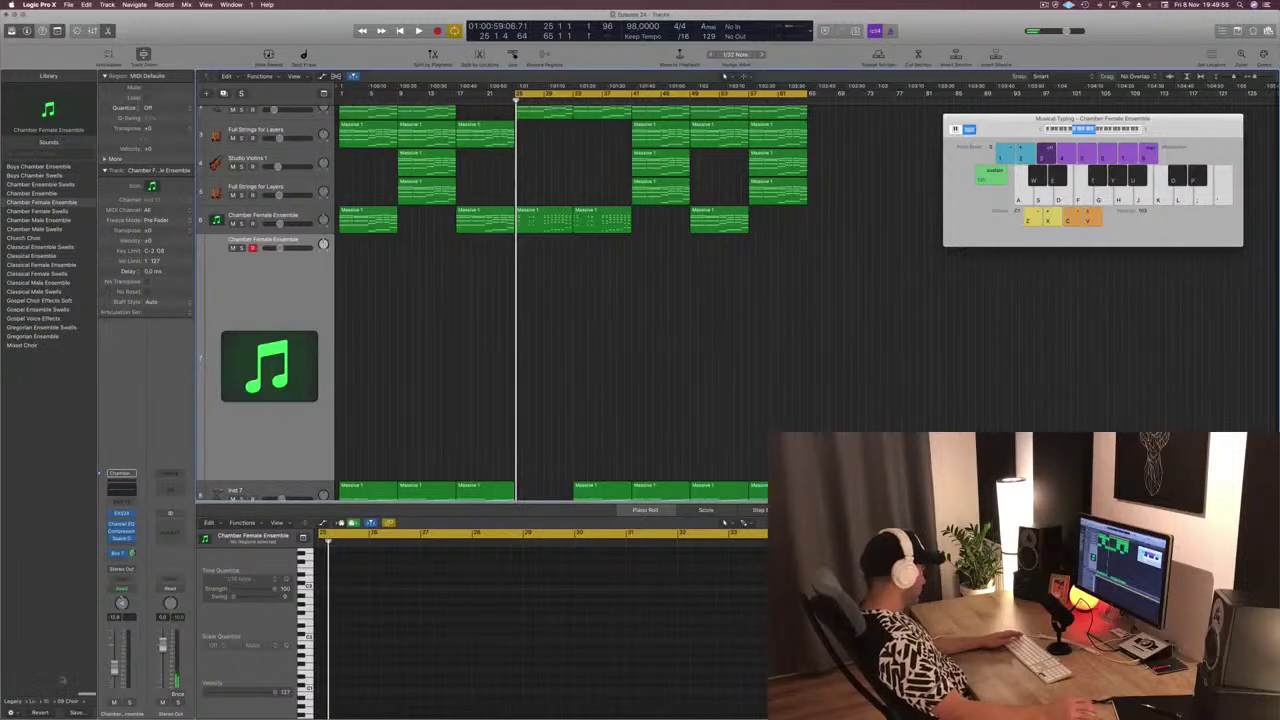
Load the Bosendorfer Grand Hall patch from the Orchestral concert grand pianos onto the new track
click(47, 702)
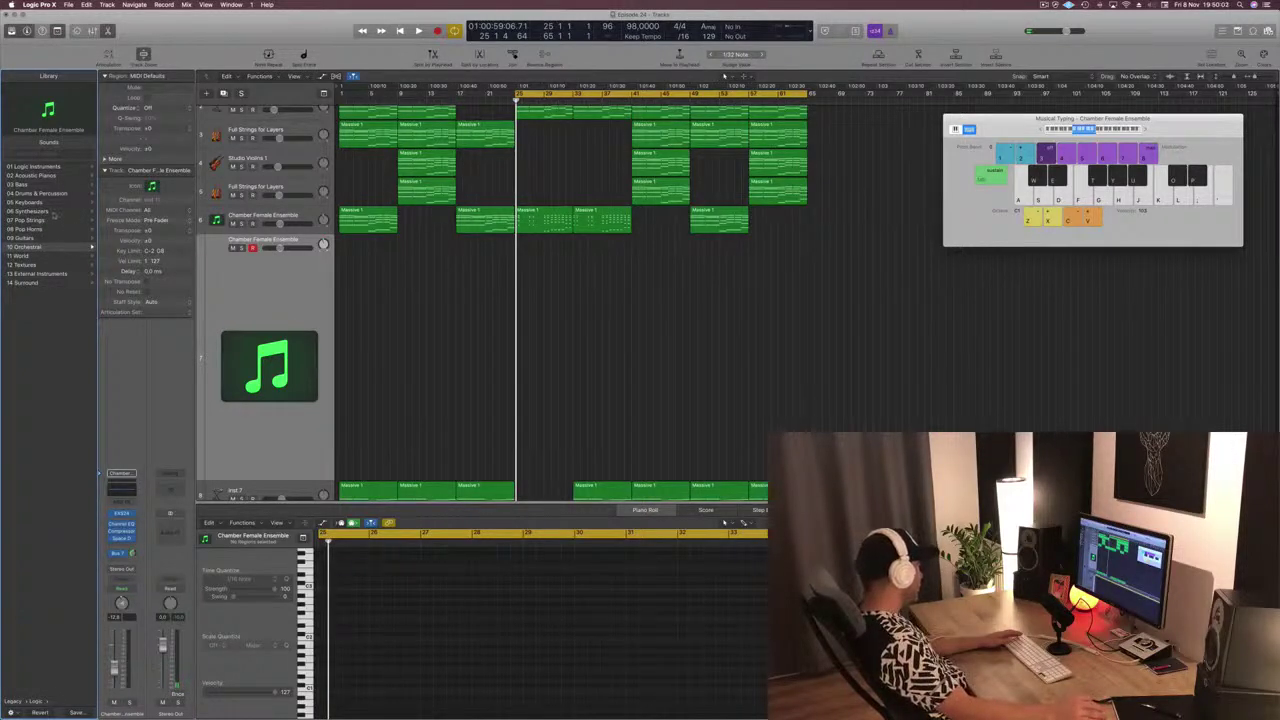
click(44, 247)
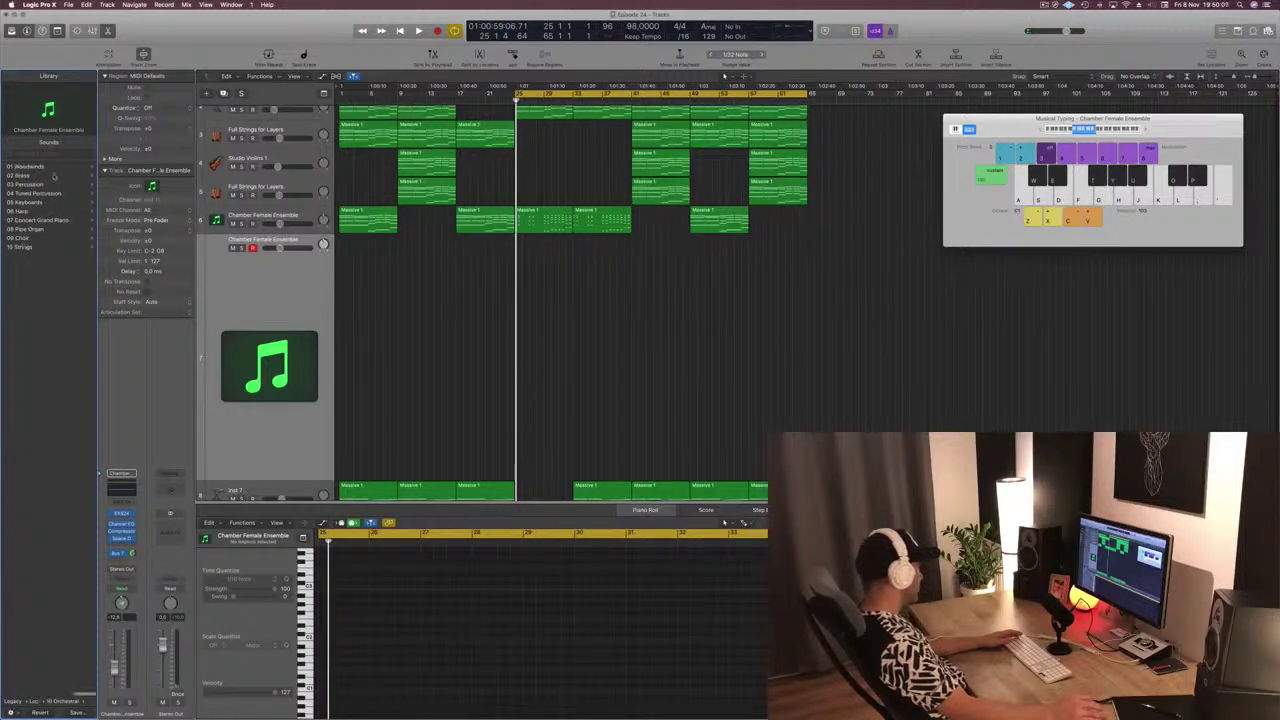
click(22, 219)
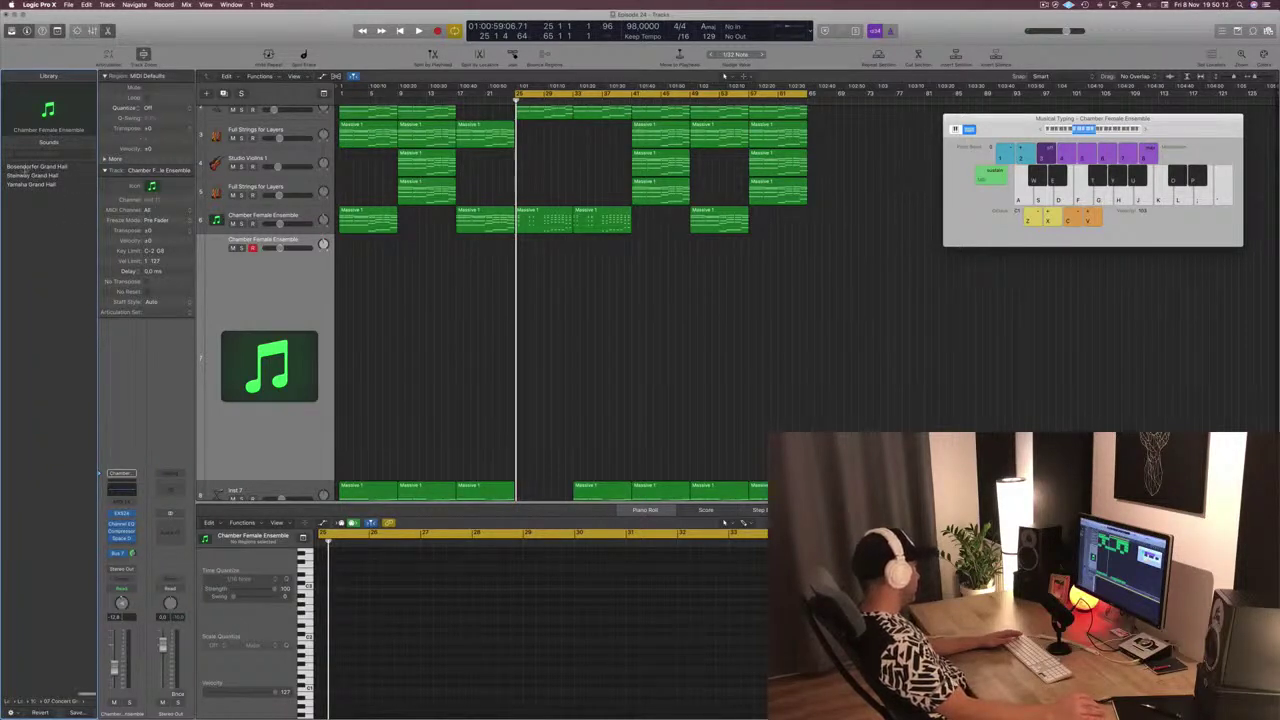
click(24, 167)
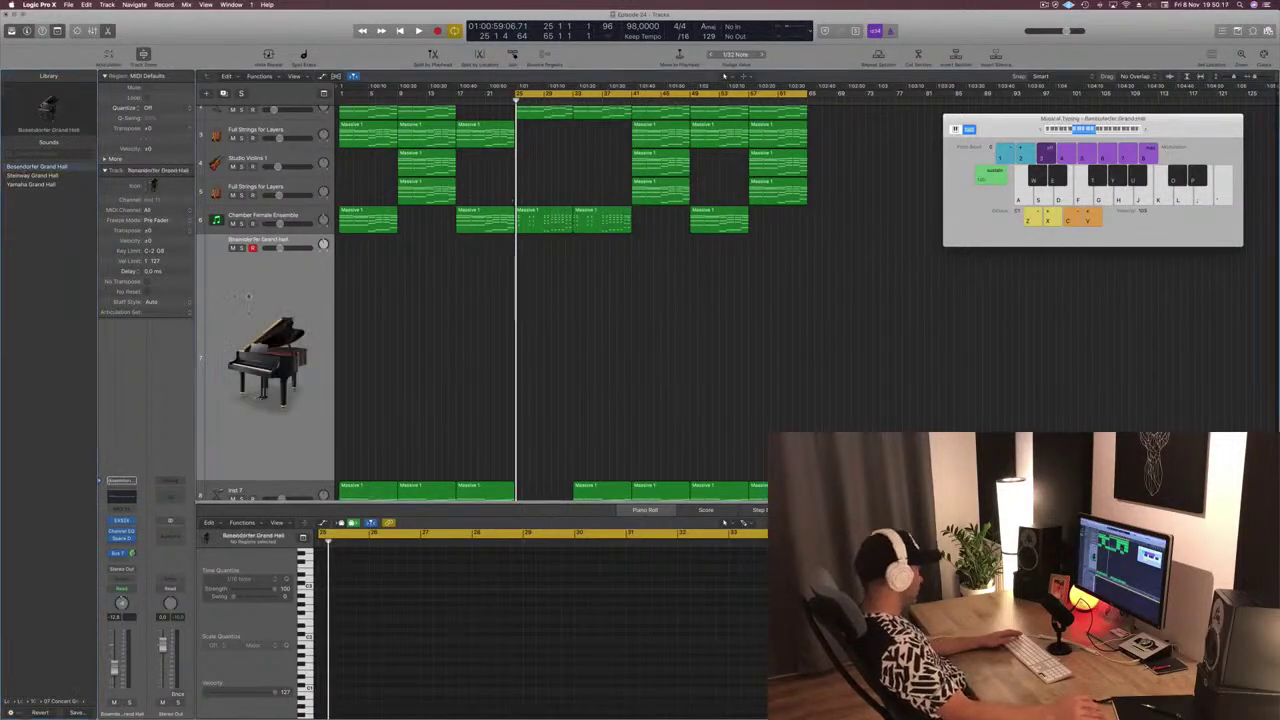
Add a send to Bus 7 (Aux 3) on the Bosendorfer Grand Hall channel
click(118, 558)
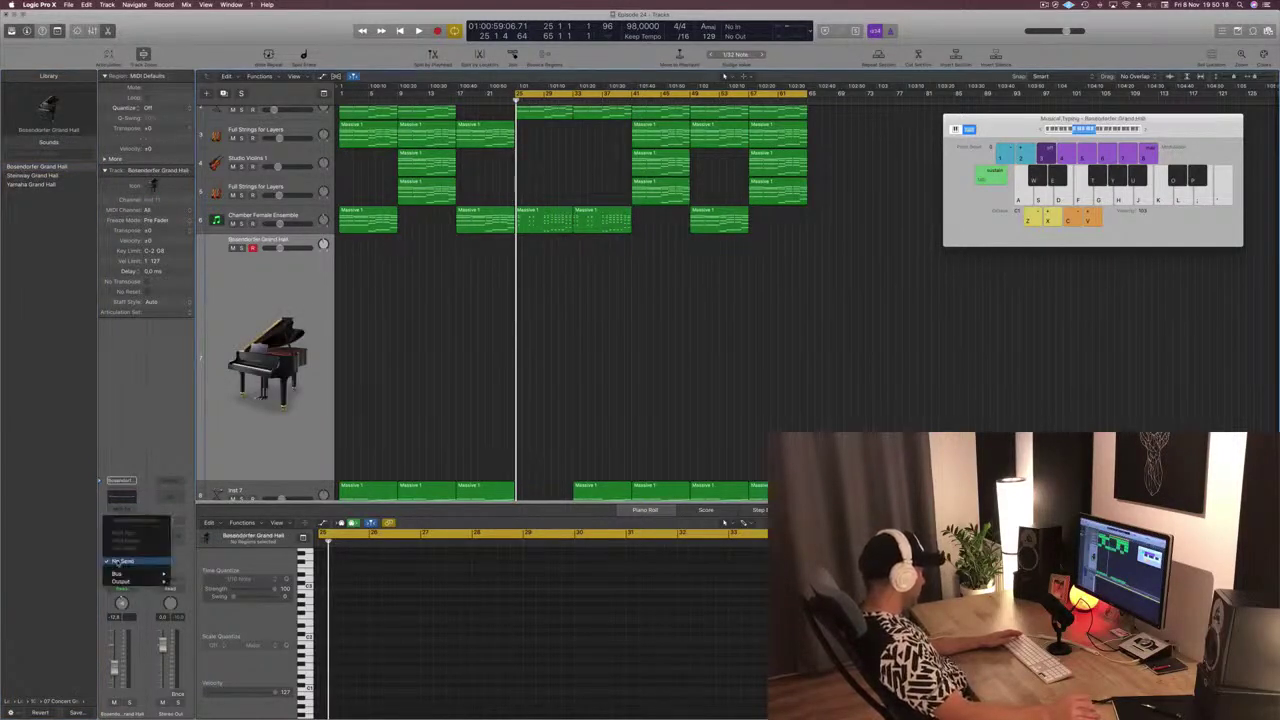
mouse_move(137, 573)
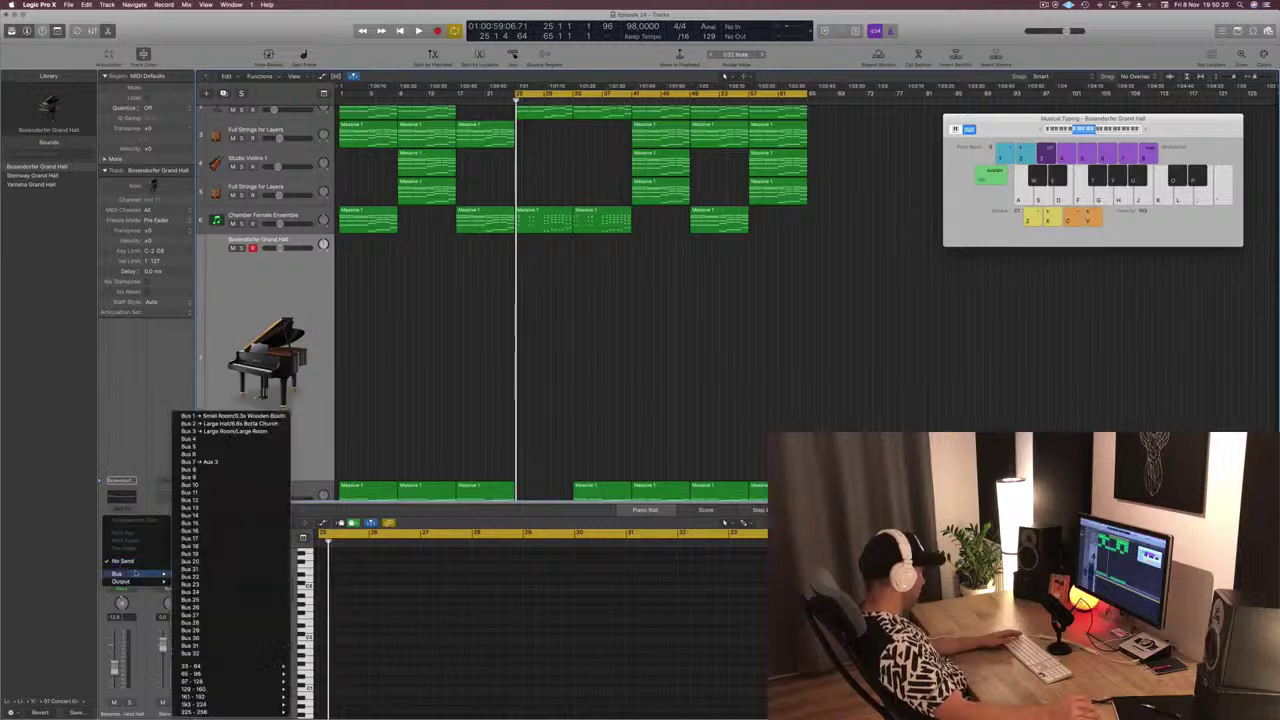
click(200, 461)
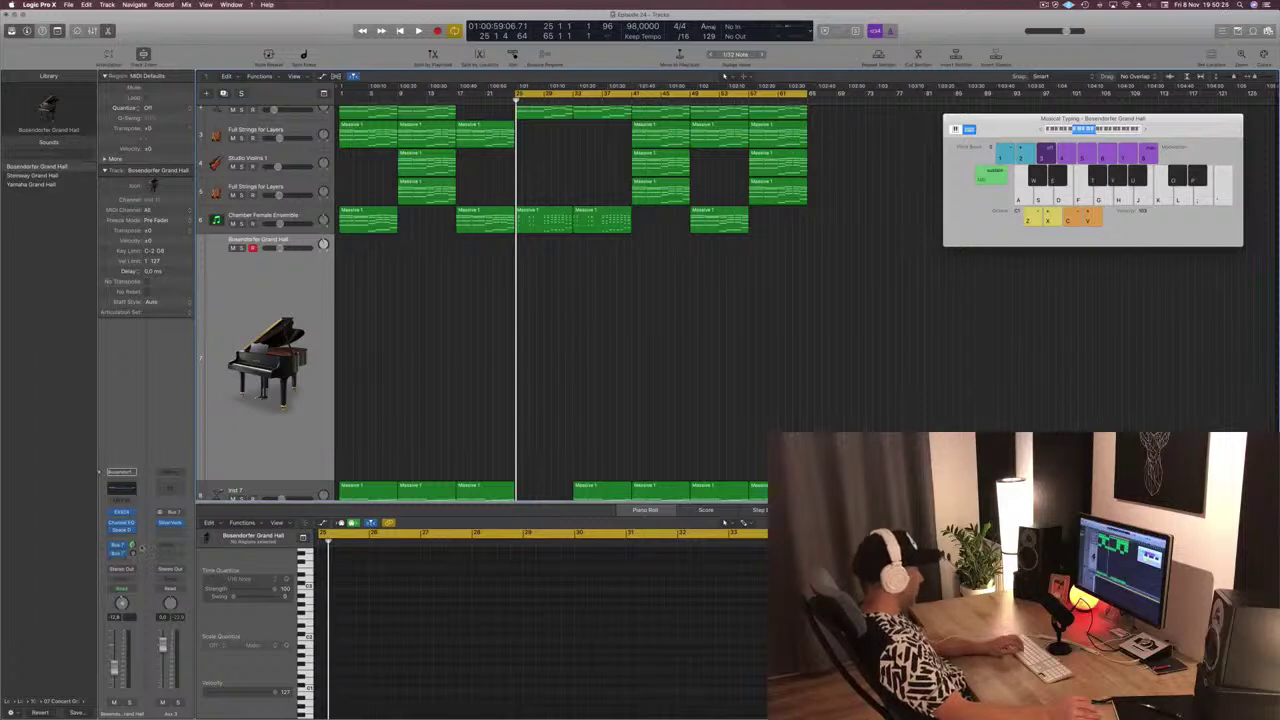
Return to the project start and try out notes on the grand piano in a higher octave
key(;)
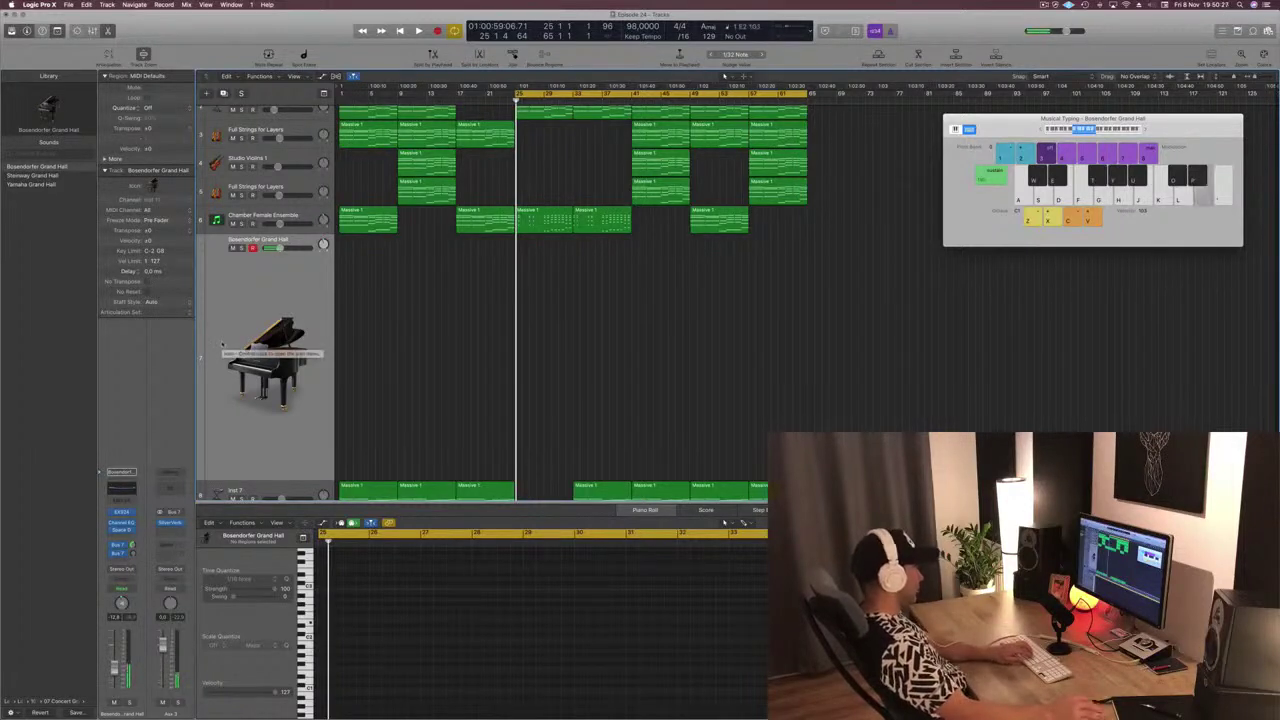
key(Return)
key(l)
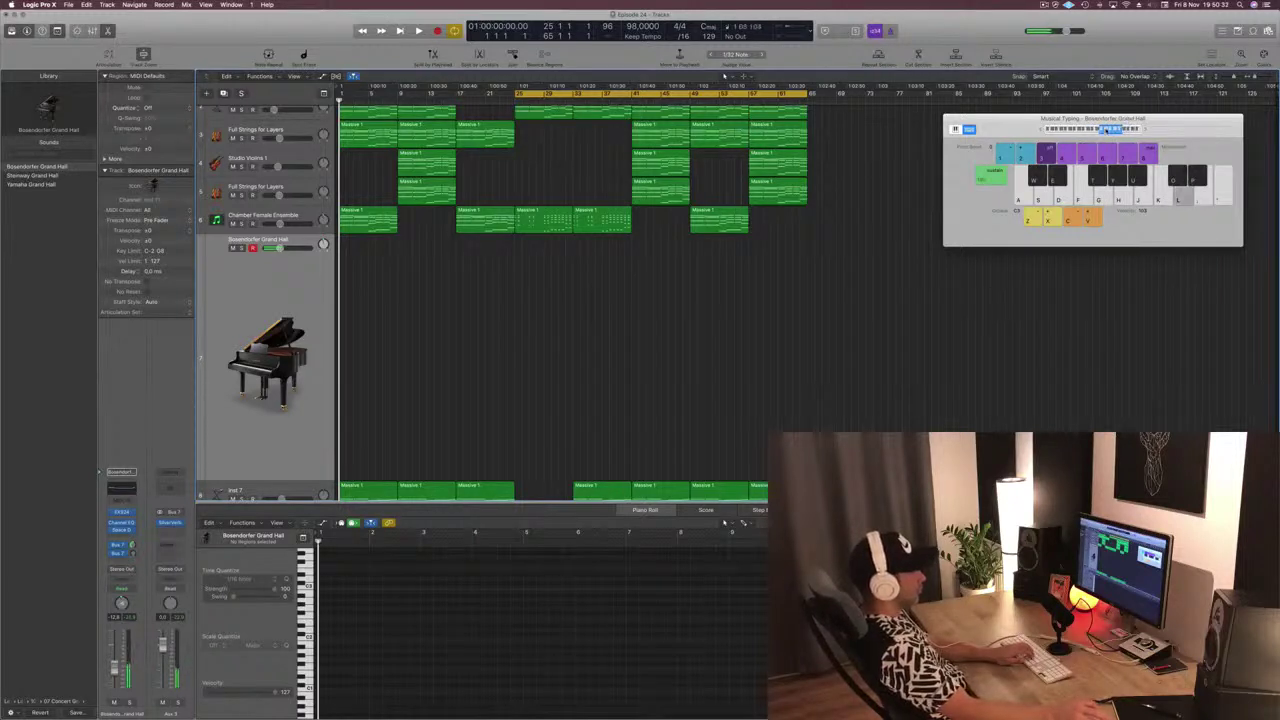
key(j)
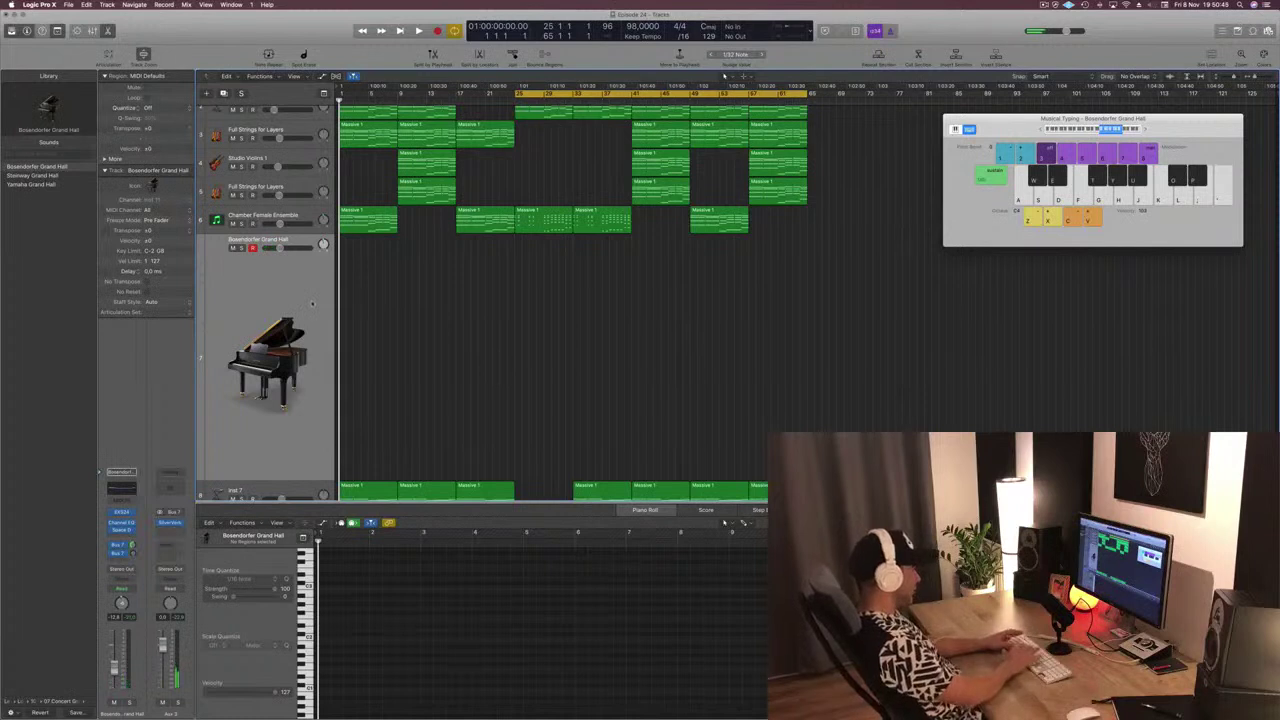
Record a melody of descending phrases on the Bosendorfer Grand Hall track from about bar 35 to bar 41, over the playing arrangement
key(space)
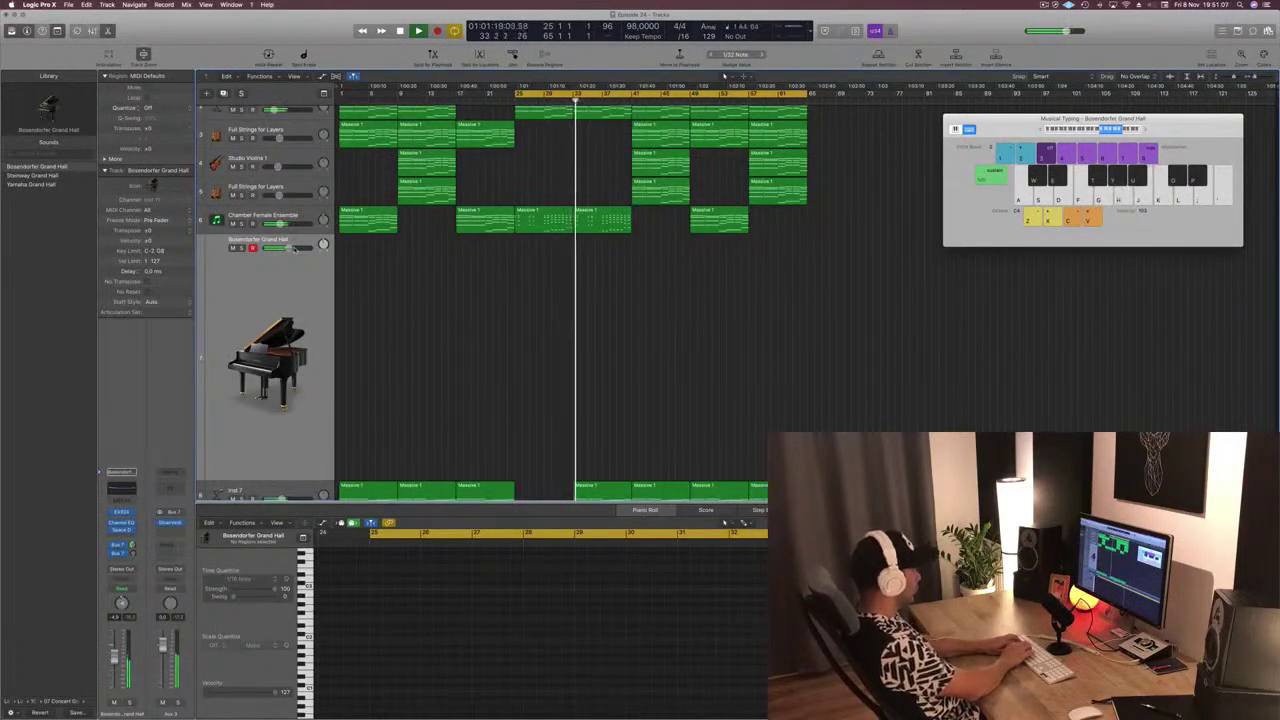
key(r)
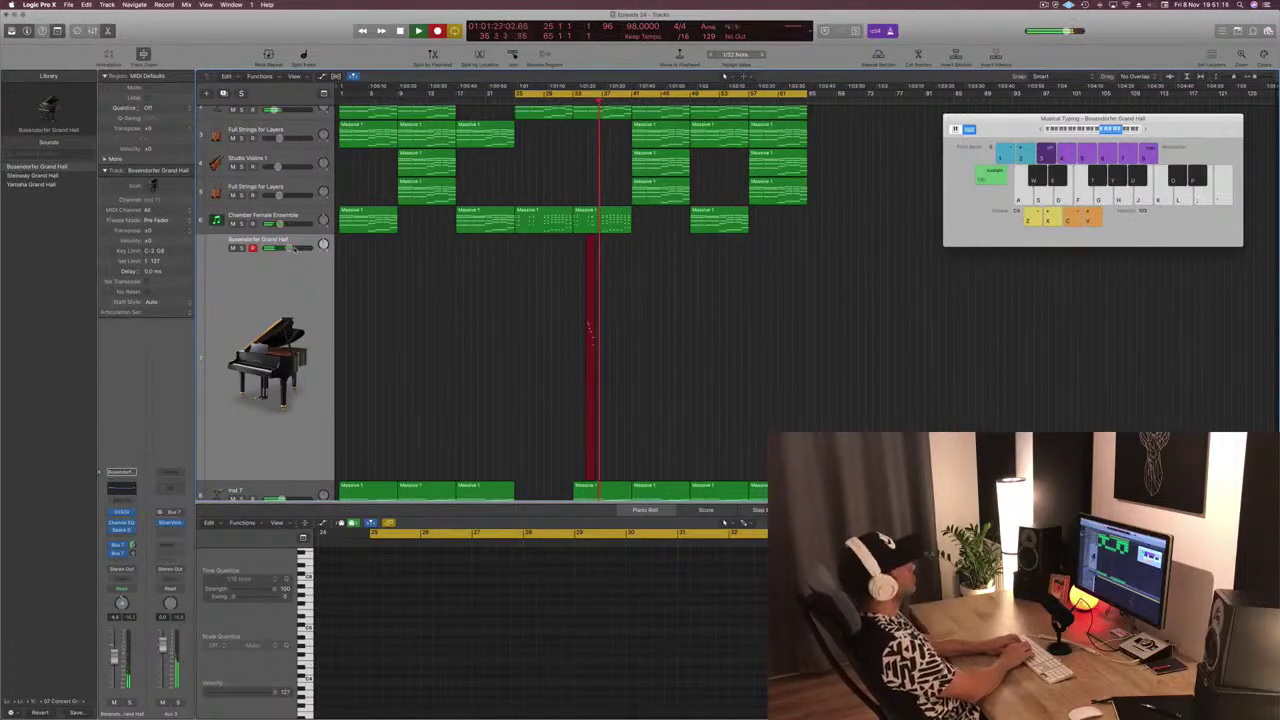
key(j)
key(h)
key(g)
key(d)
key(a)
key(d)
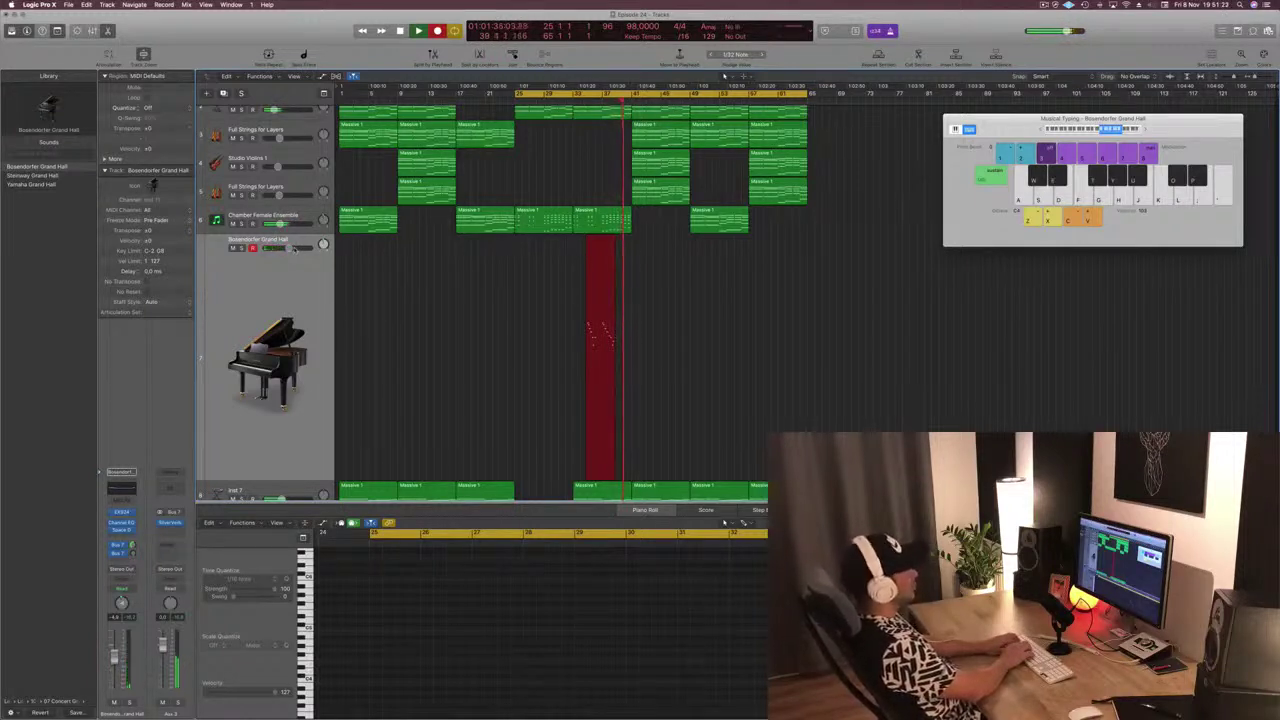
key(f)
key(s)
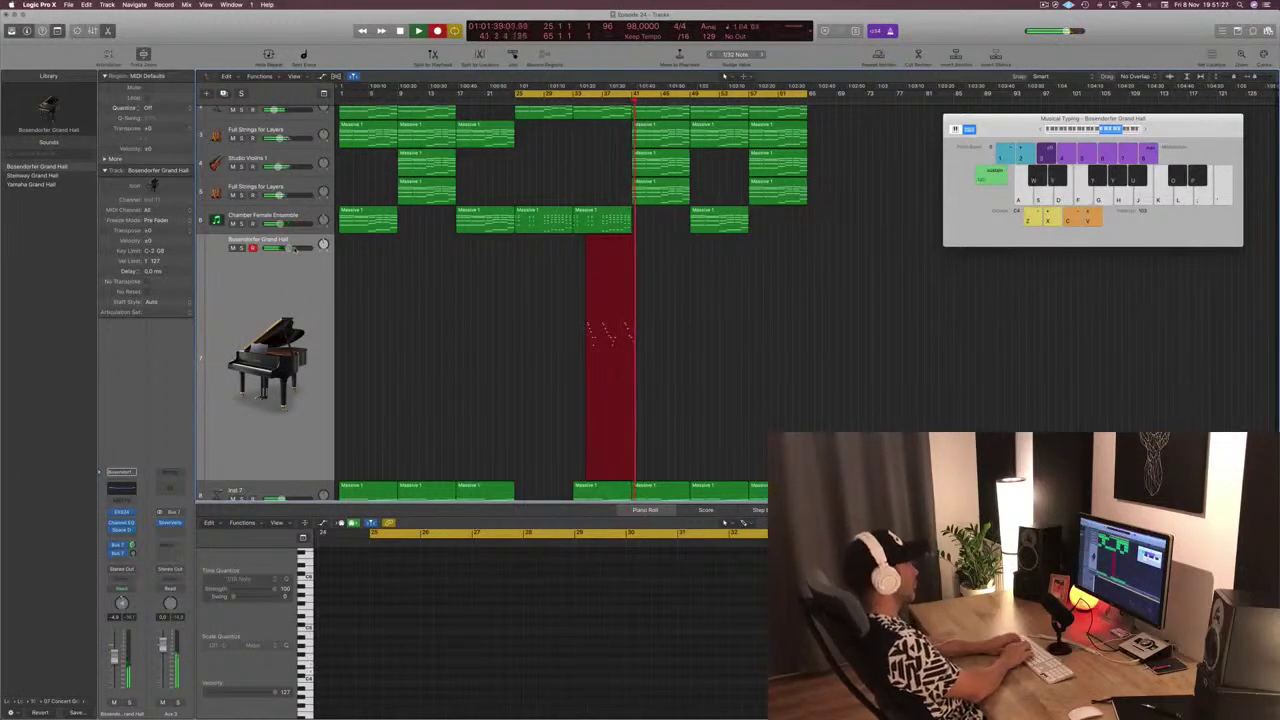
key(space)
key(space)
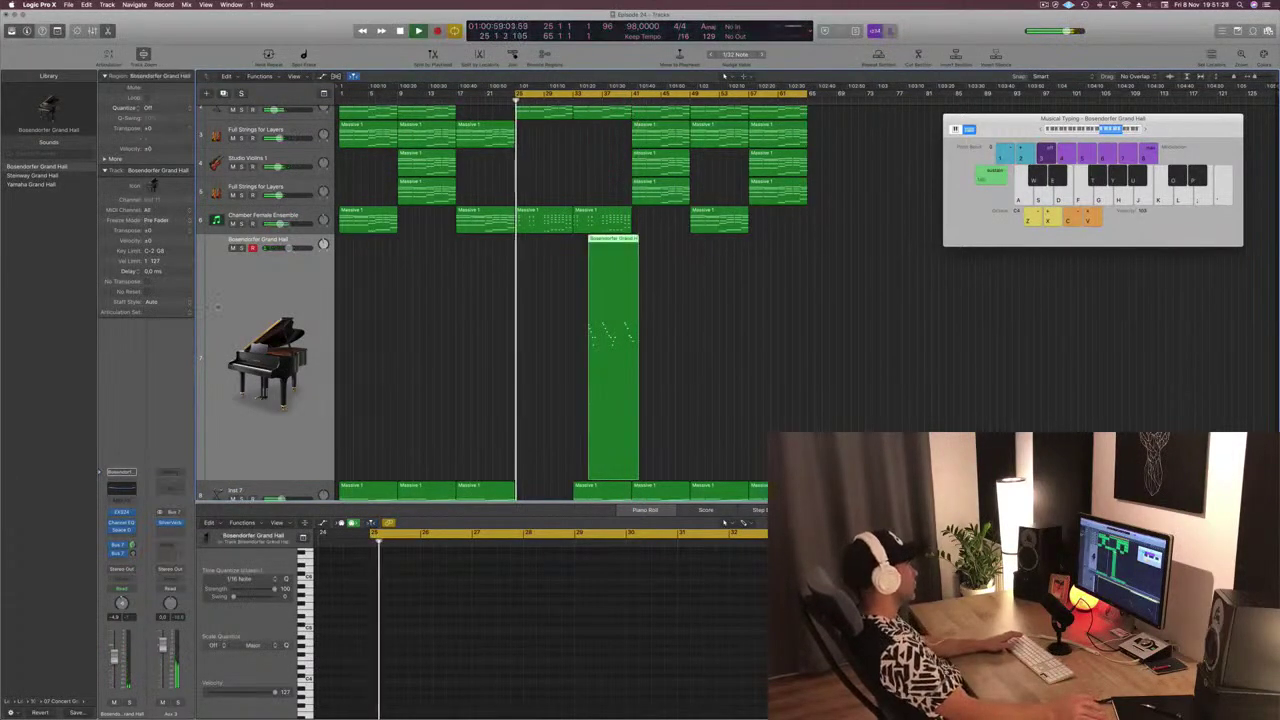
Move the recorded piano region to start at bar 25 and select all its notes in the Piano Roll
drag(624, 238, 556, 238)
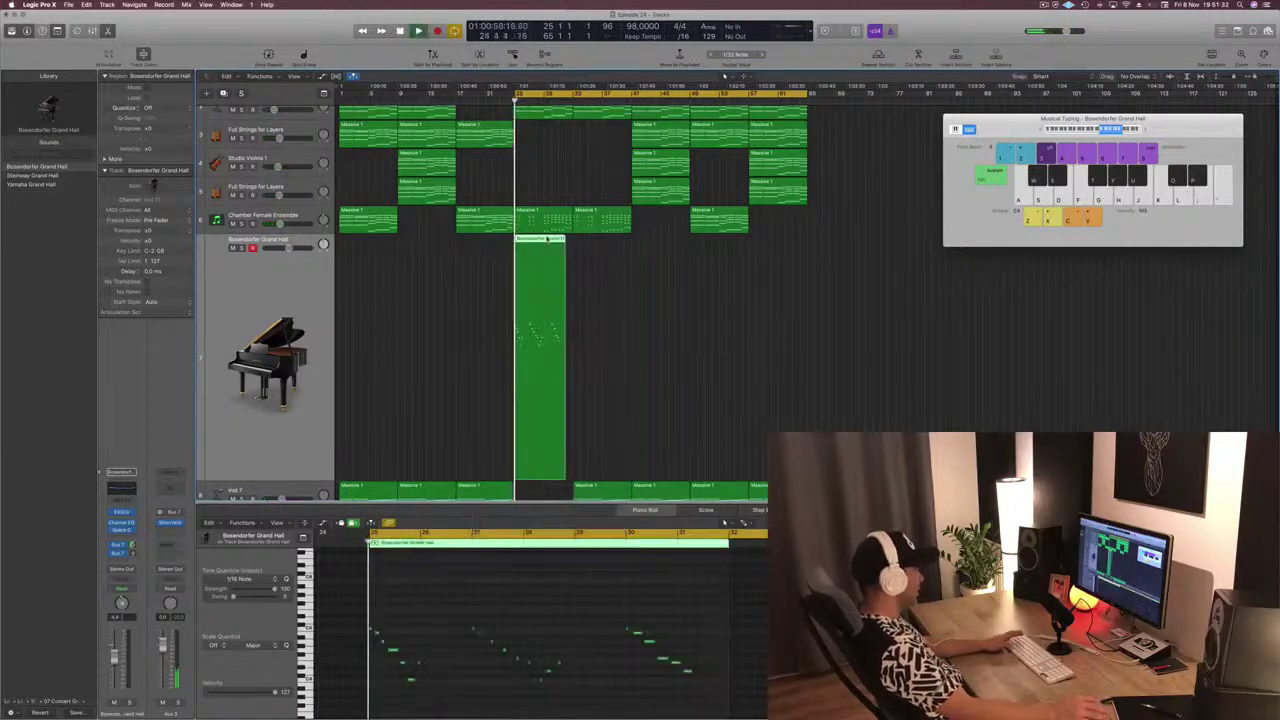
key(space)
key(space)
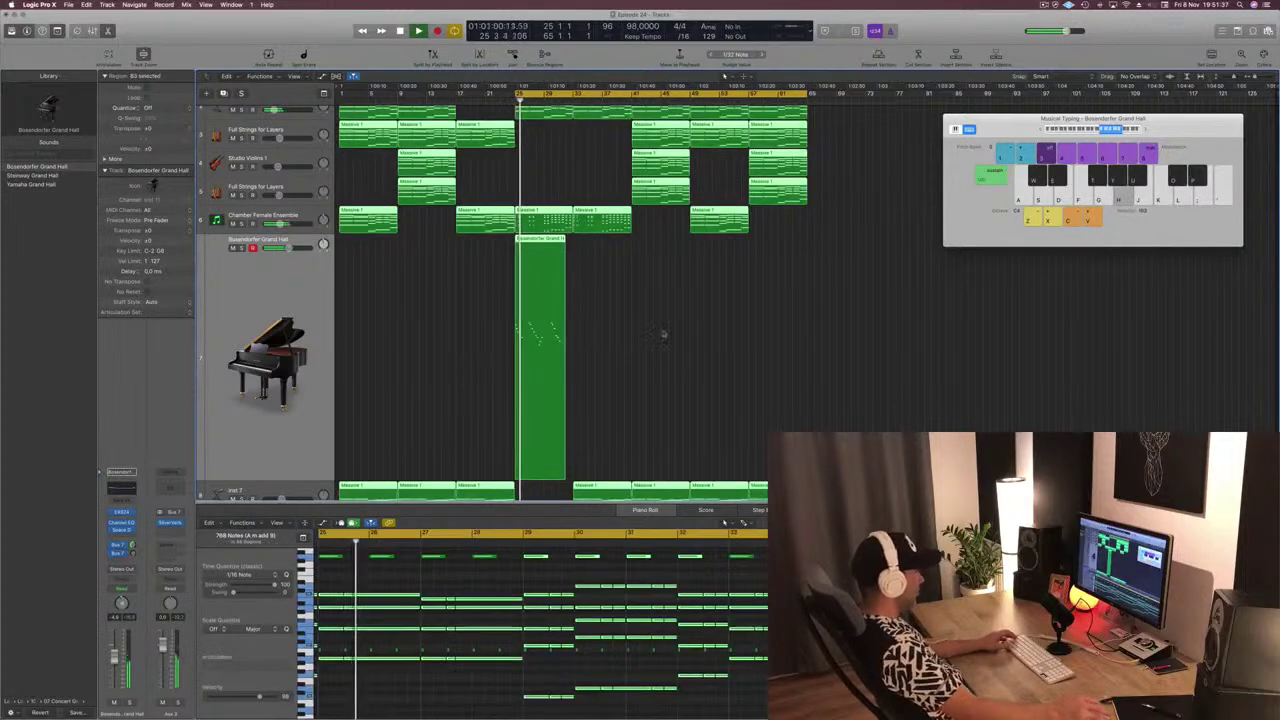
click(514, 591)
key(super+a)
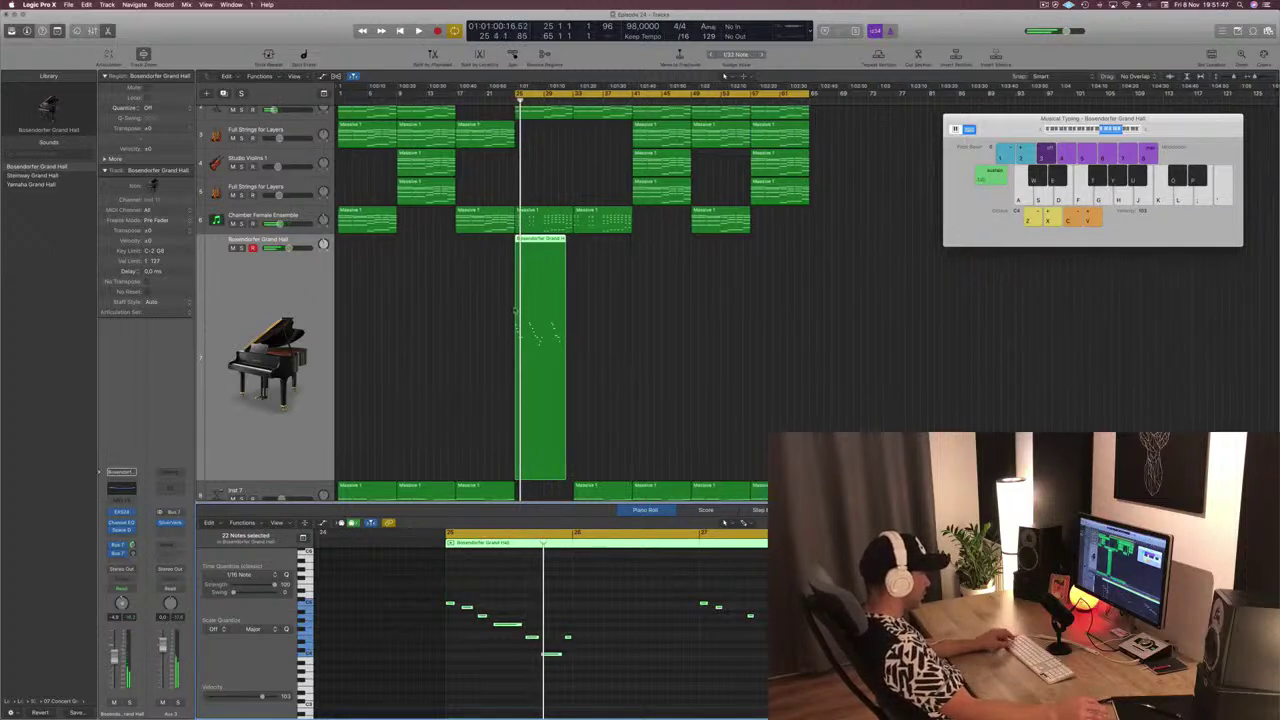
Split the piano region at bar 27, remove the first part and move the remaining part to bar 25
key(super+Right)
key(super+Right)
click(540, 245)
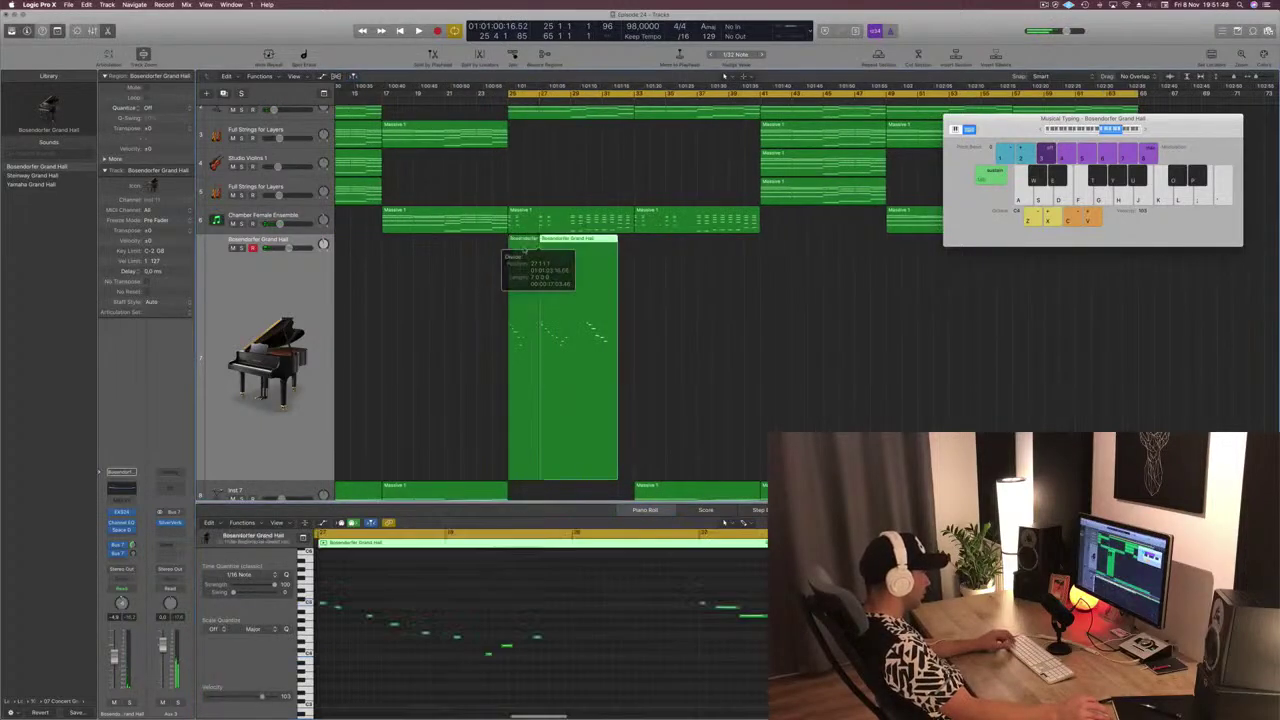
click(523, 243)
key(BackSpace)
drag(578, 240, 543, 238)
key(space)
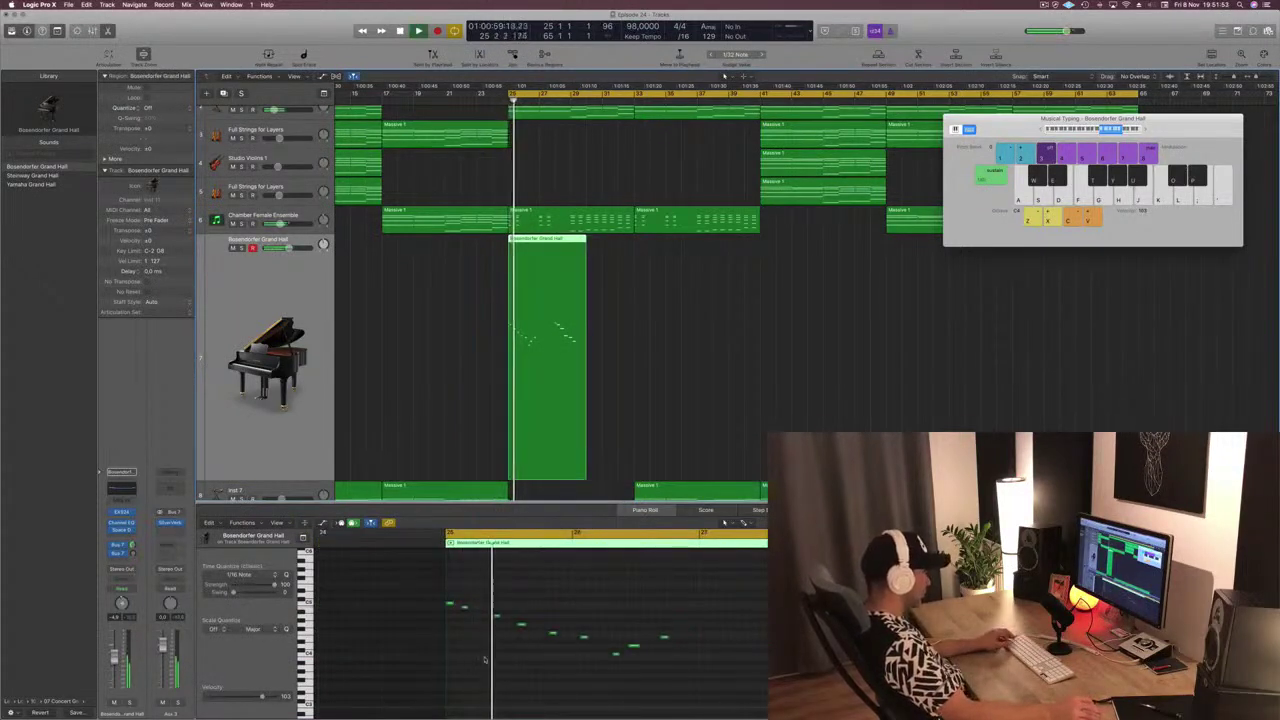
Adjust the timing of the melody's fourth and fifth notes in bar 25, moving the fourth later, while listening to the result
drag(529, 626, 541, 626)
key(super+Left)
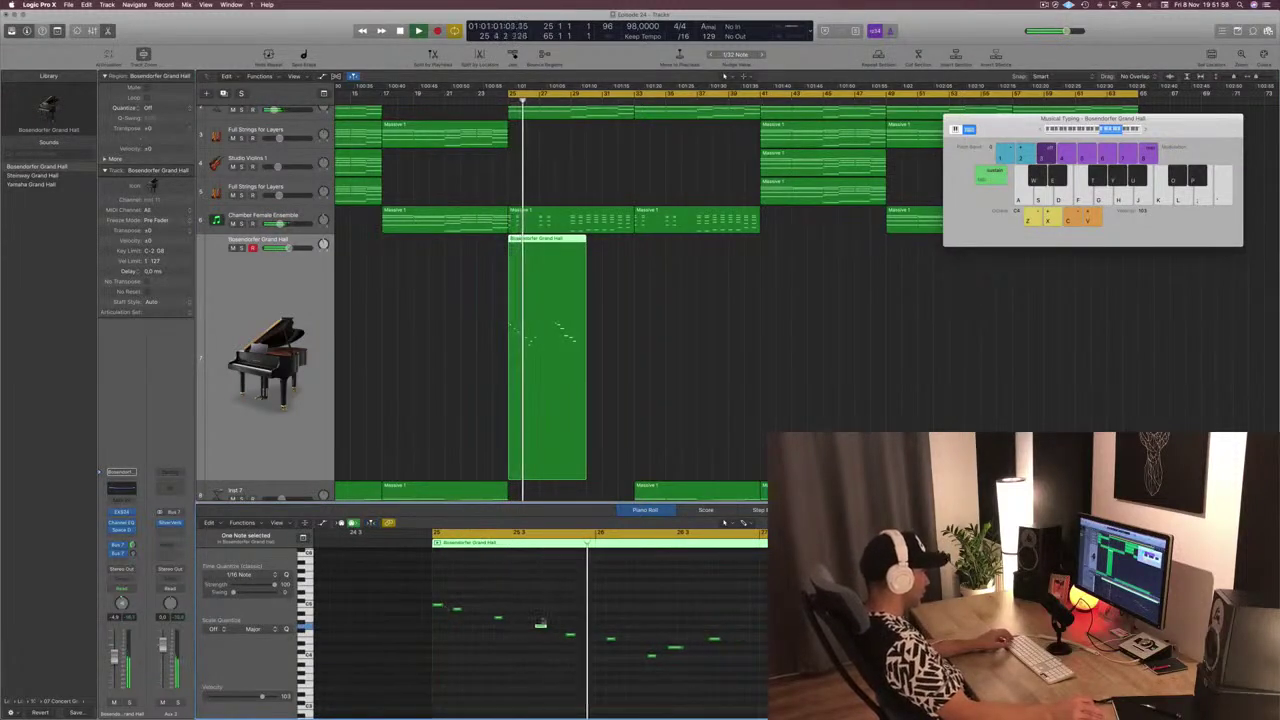
drag(570, 636, 561, 635)
key(space)
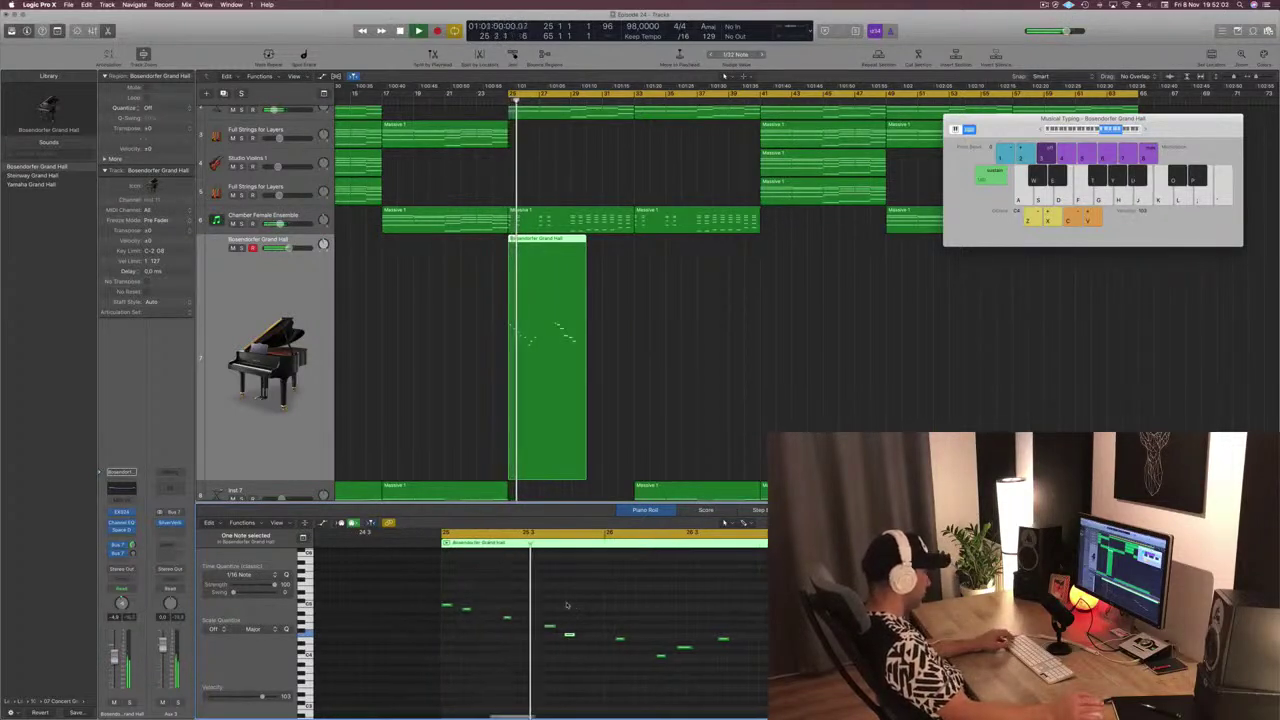
drag(571, 632, 581, 636)
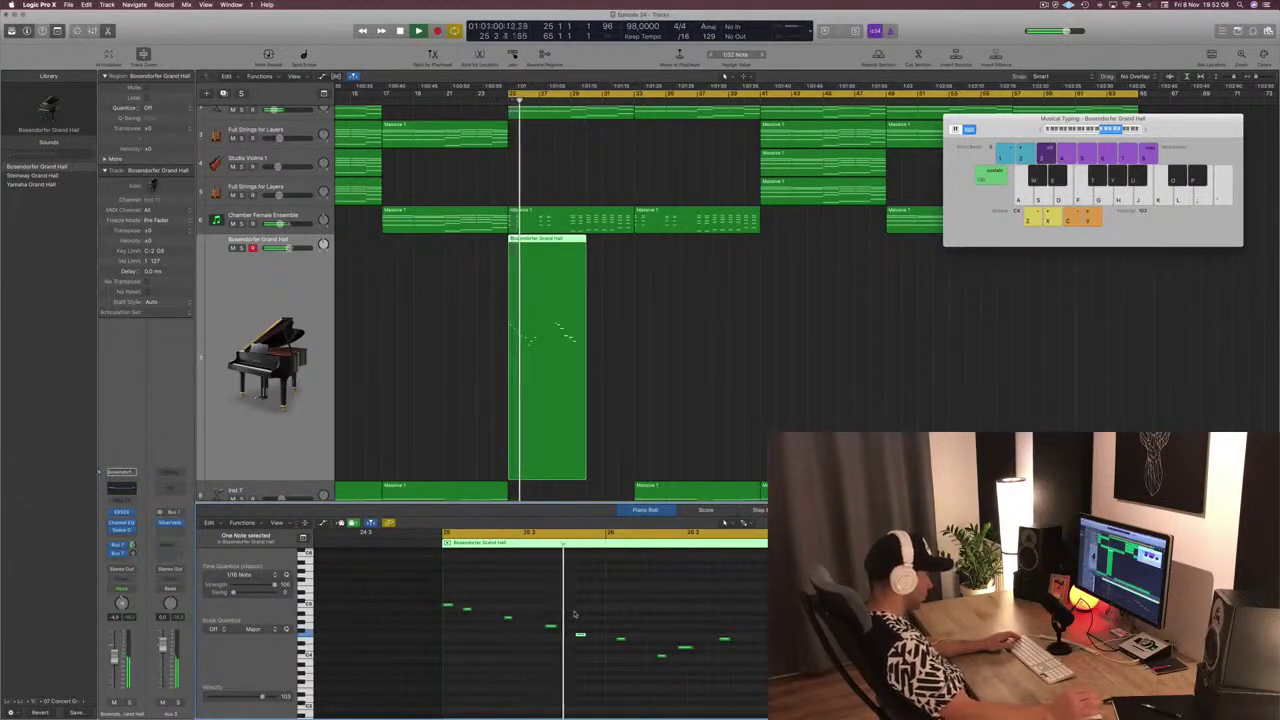
drag(578, 634, 568, 634)
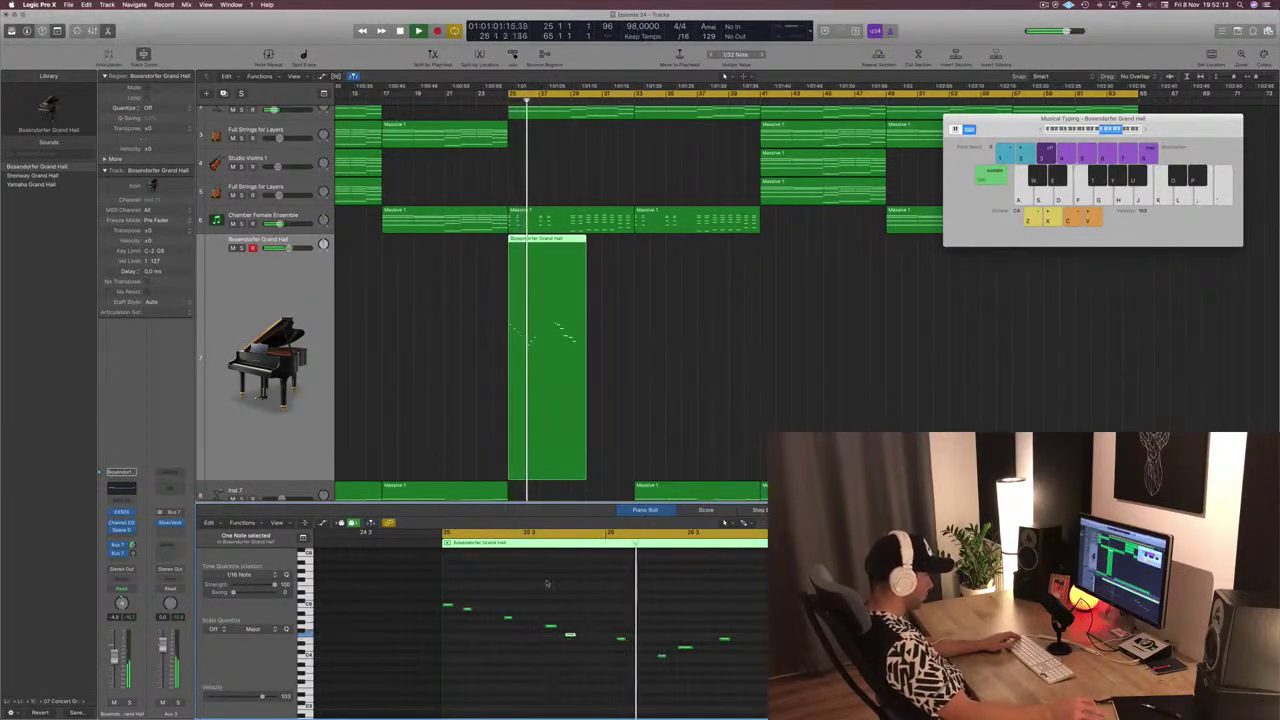
Select the melody's four notes in bar 26, shift them slightly earlier and play the phrase back
key(space)
drag(766, 700, 610, 640)
key(space)
key(space)
click(497, 603)
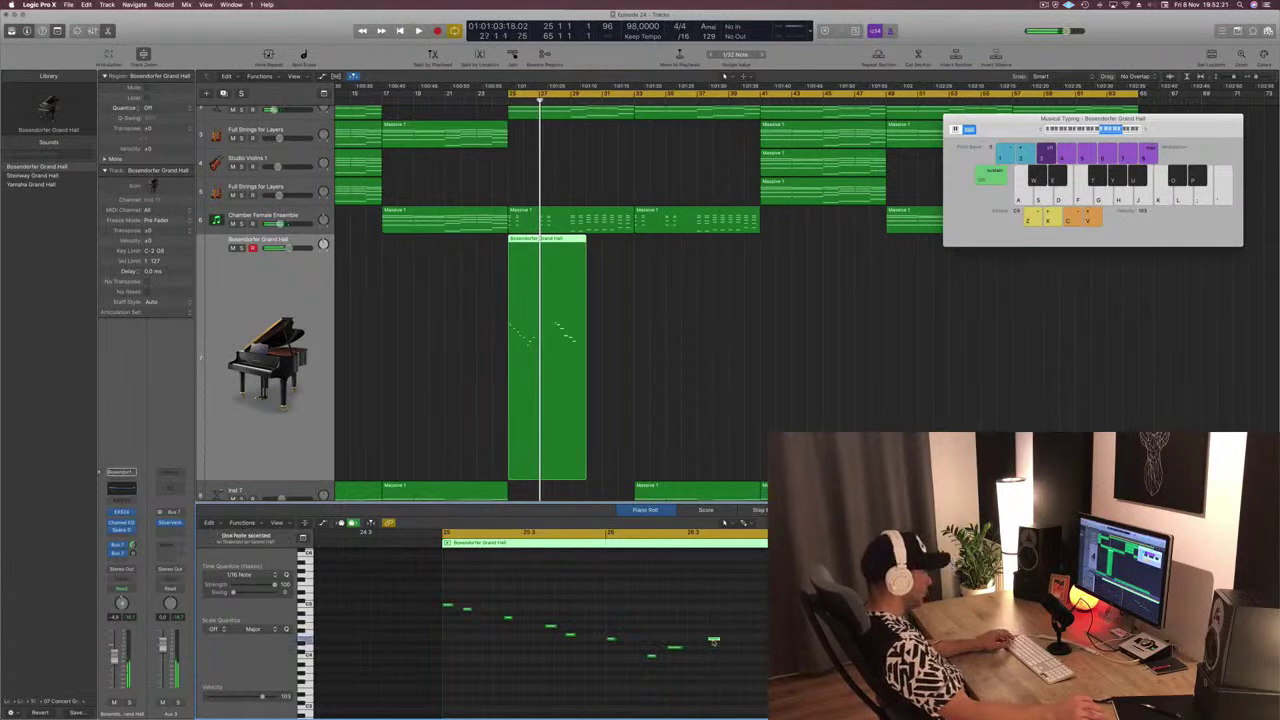
Copy the last note of bar 26 to a lower pitch just after it and nudge the copy slightly earlier
drag(714, 641, 745, 656)
key(space)
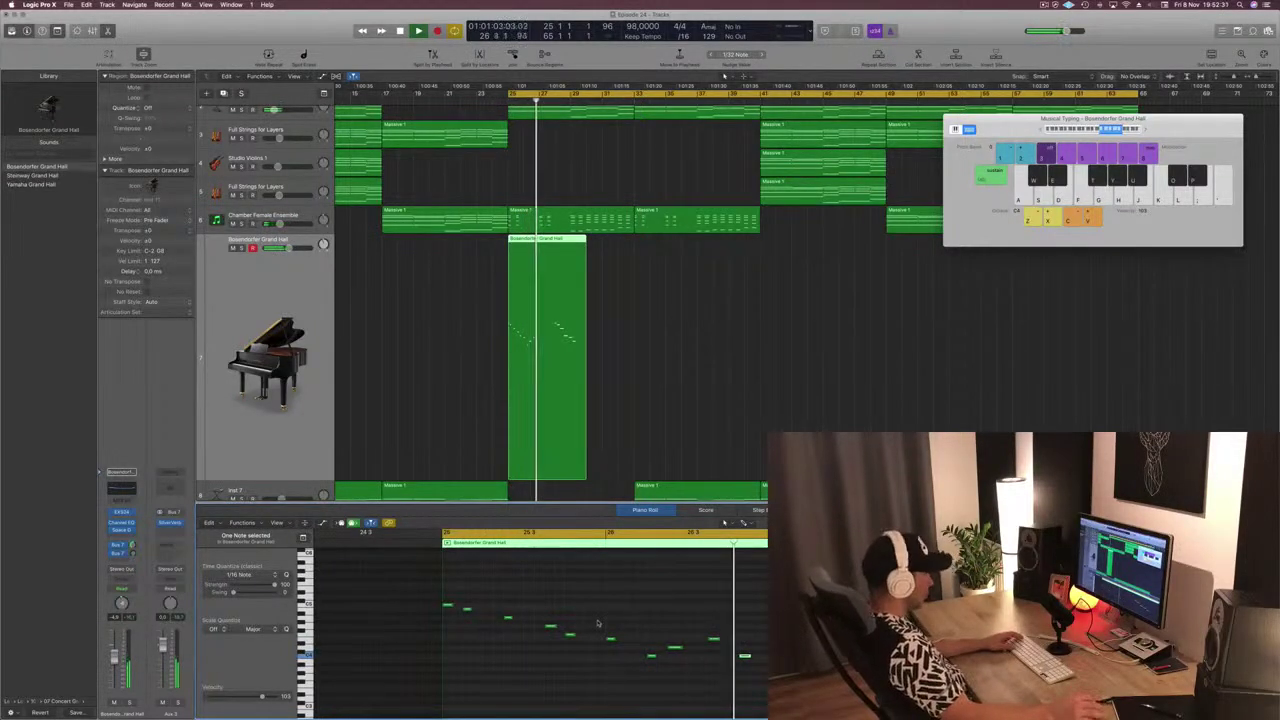
key(space)
drag(744, 656, 734, 656)
key(space)
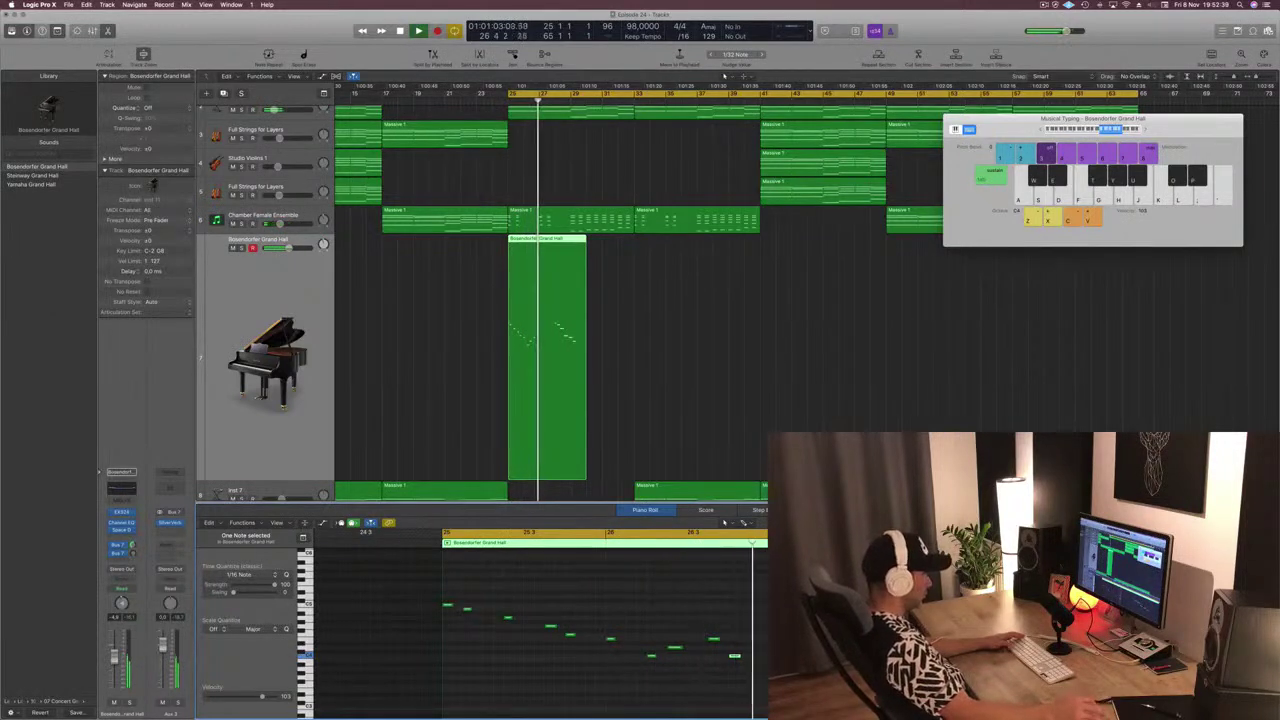
Copy the new low note to the start of bar 27 and try it at different pitches during playback
drag(736, 658, 764, 645)
click(729, 626)
key(space)
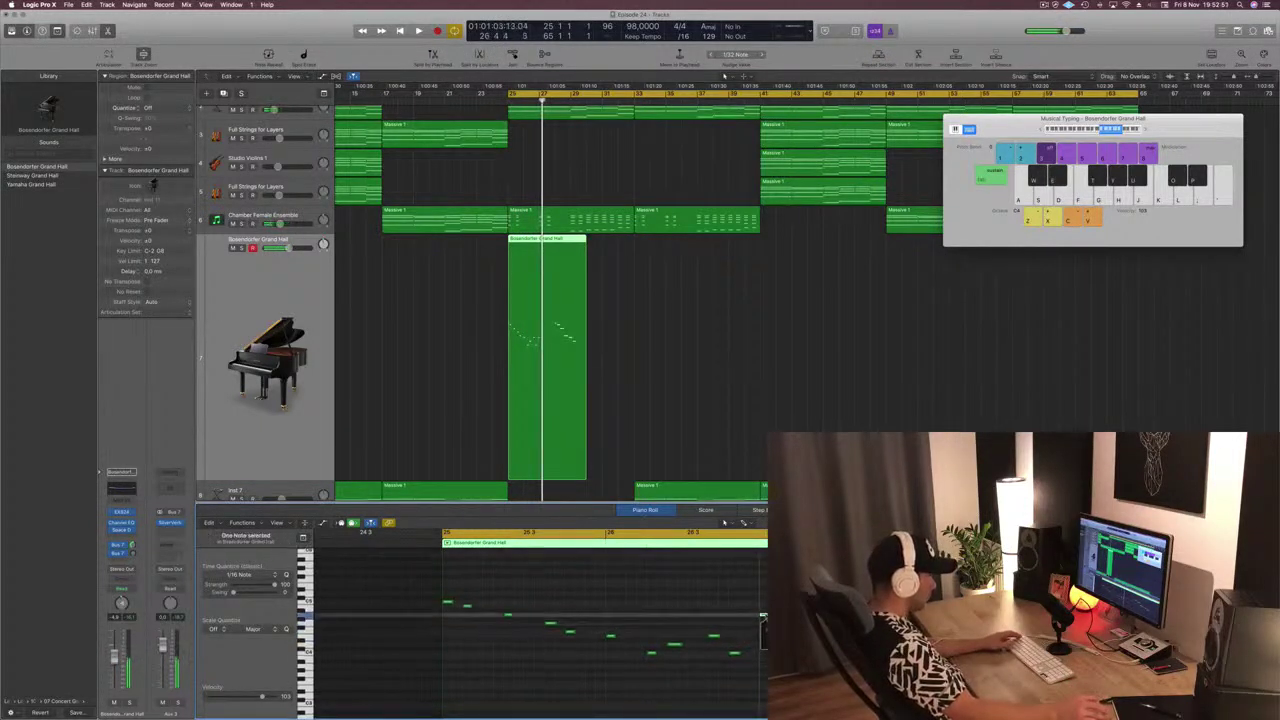
click(676, 624)
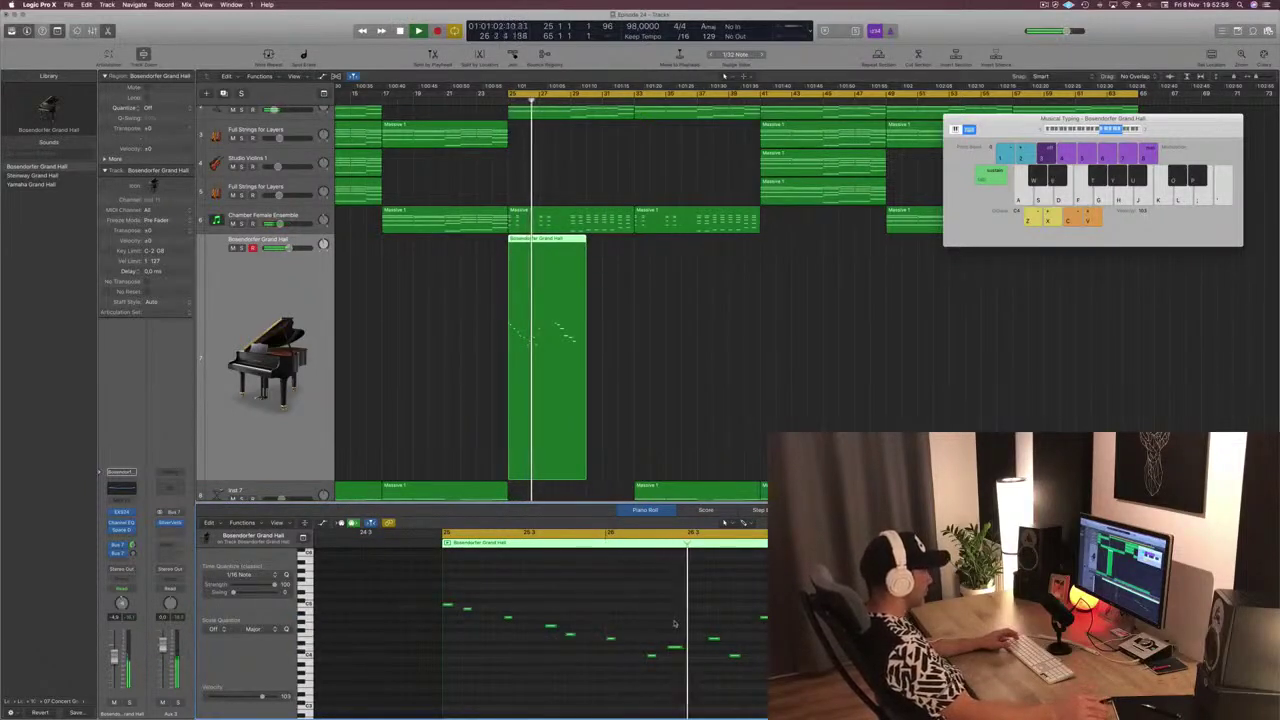
click(762, 657)
click(724, 610)
key(space)
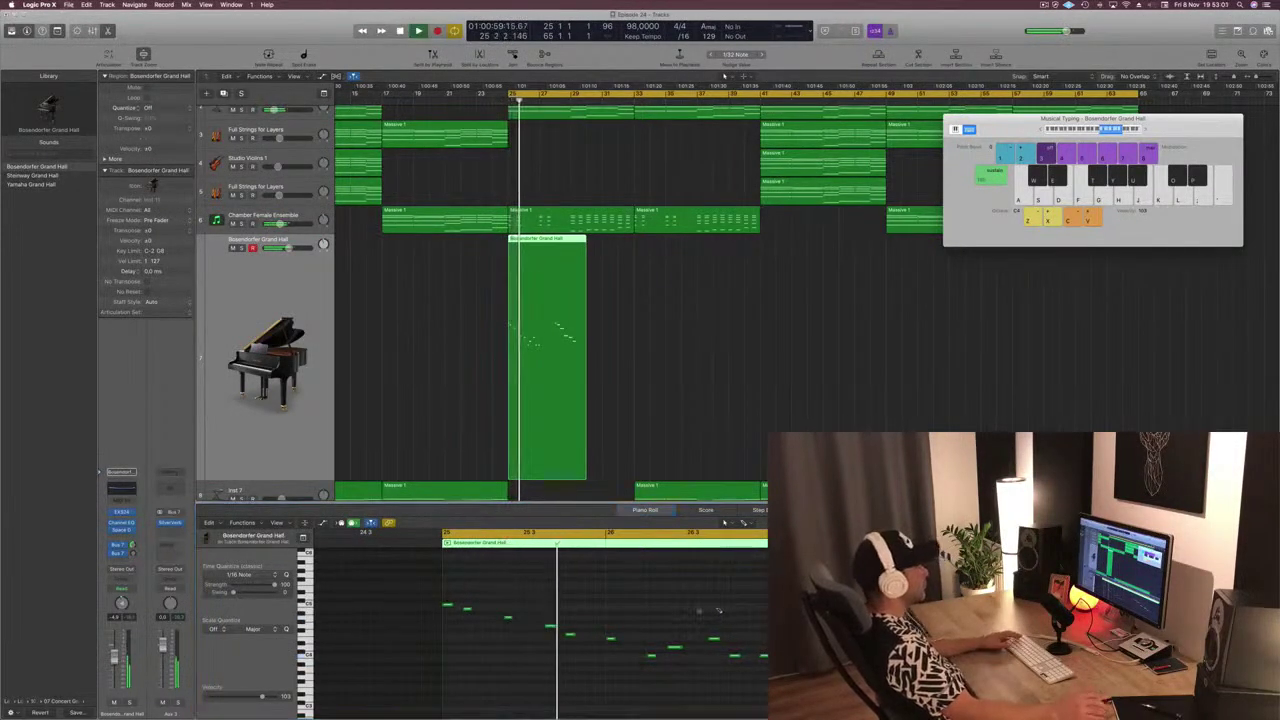
Save the project, lower the pitch of the note at bar 27 and play the phrase from bar 25
key(super+s)
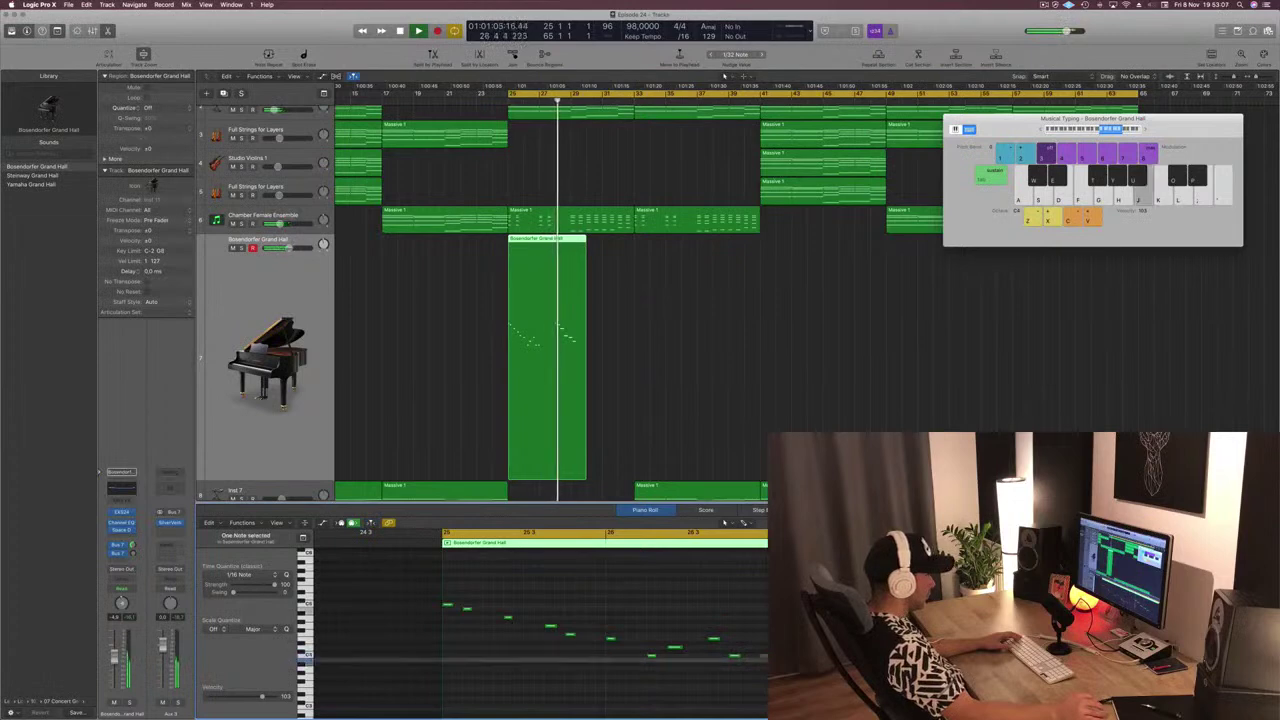
drag(770, 659, 770, 668)
key(space)
key(space)
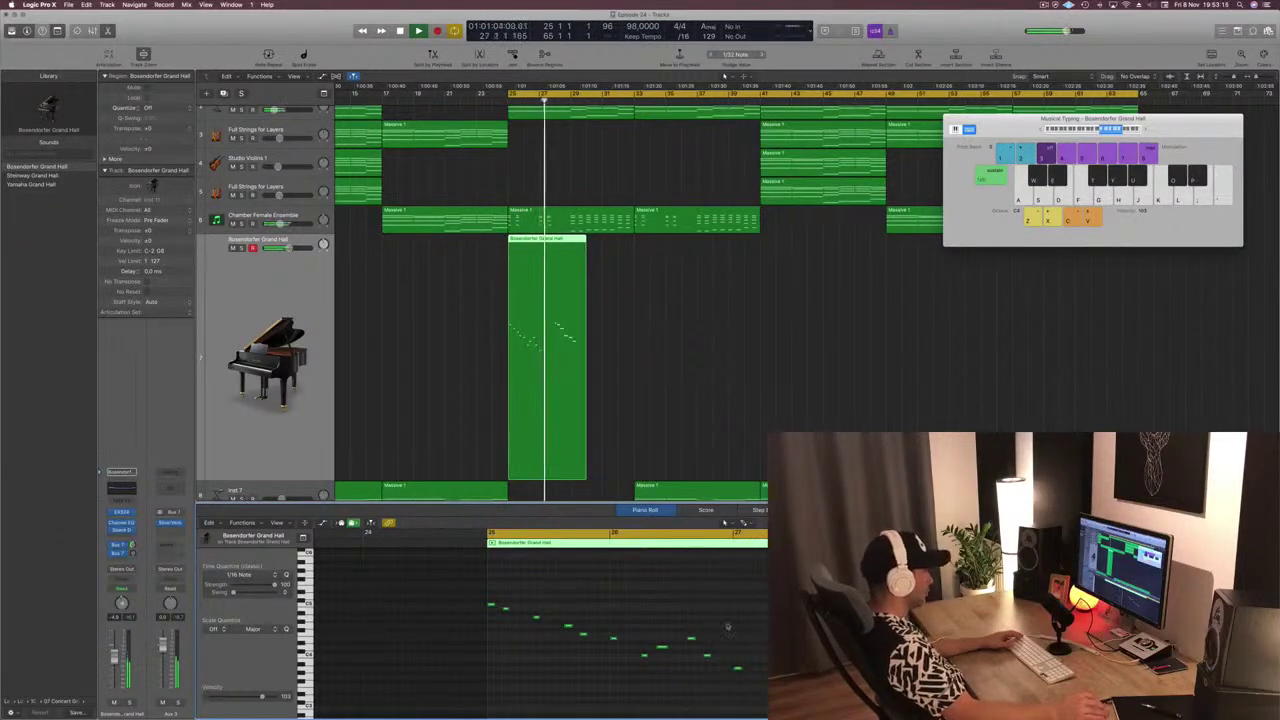
key(space)
key(space)
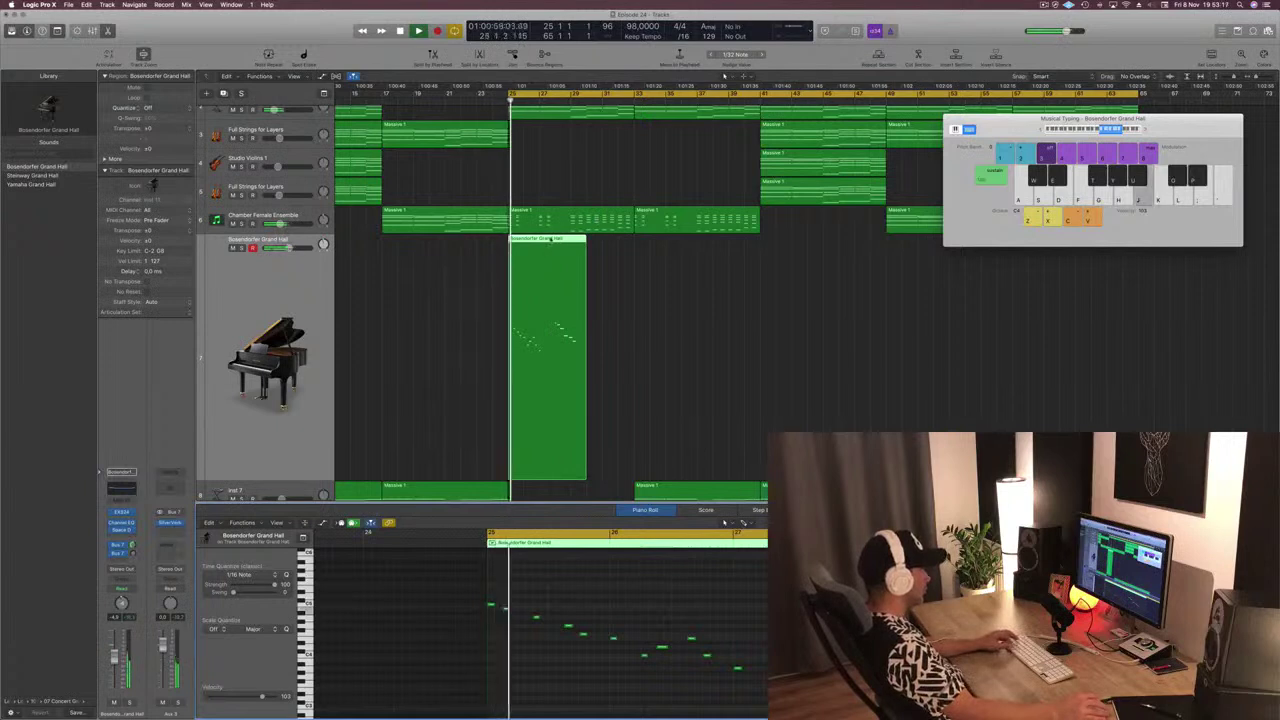
Split the piano region at bar 28, delete the part after it and listen to the shortened phrase
drag(510, 243, 554, 240)
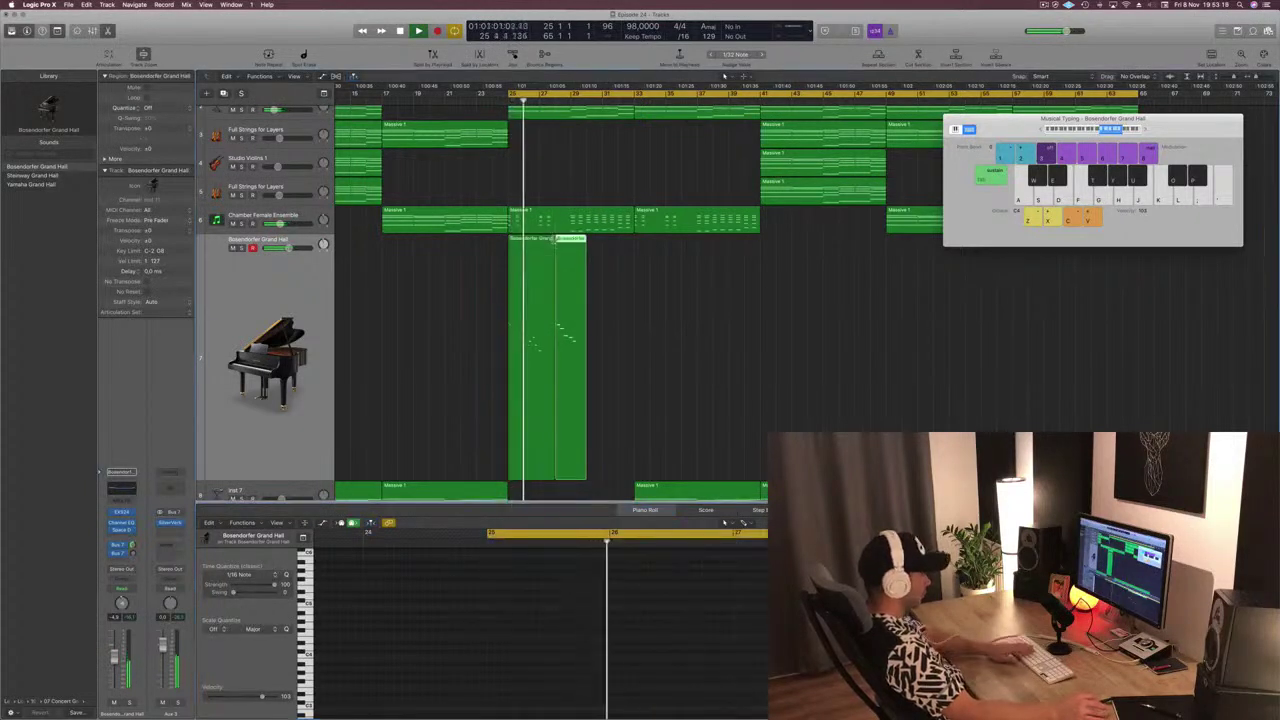
key(BackSpace)
click(532, 250)
key(space)
key(space)
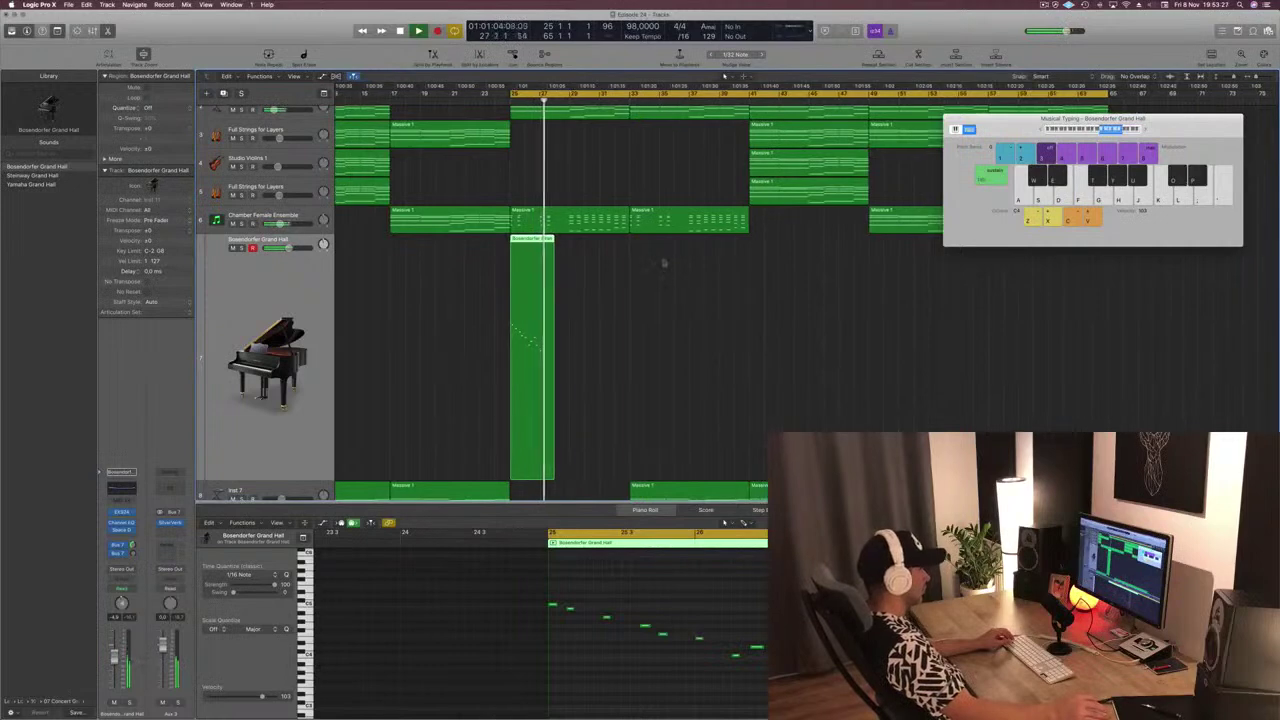
Copy the shortened piano region to bar 29 and play both regions from bar 25
drag(522, 239, 584, 247)
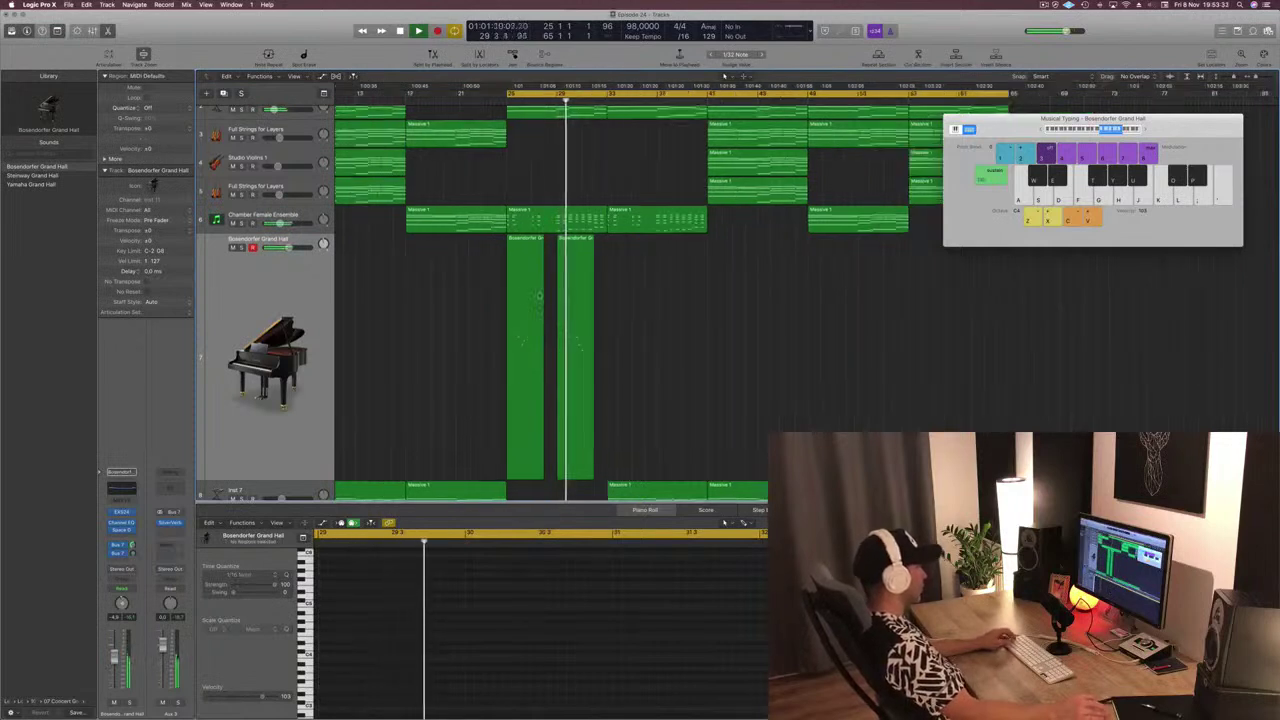
key(super+Right)
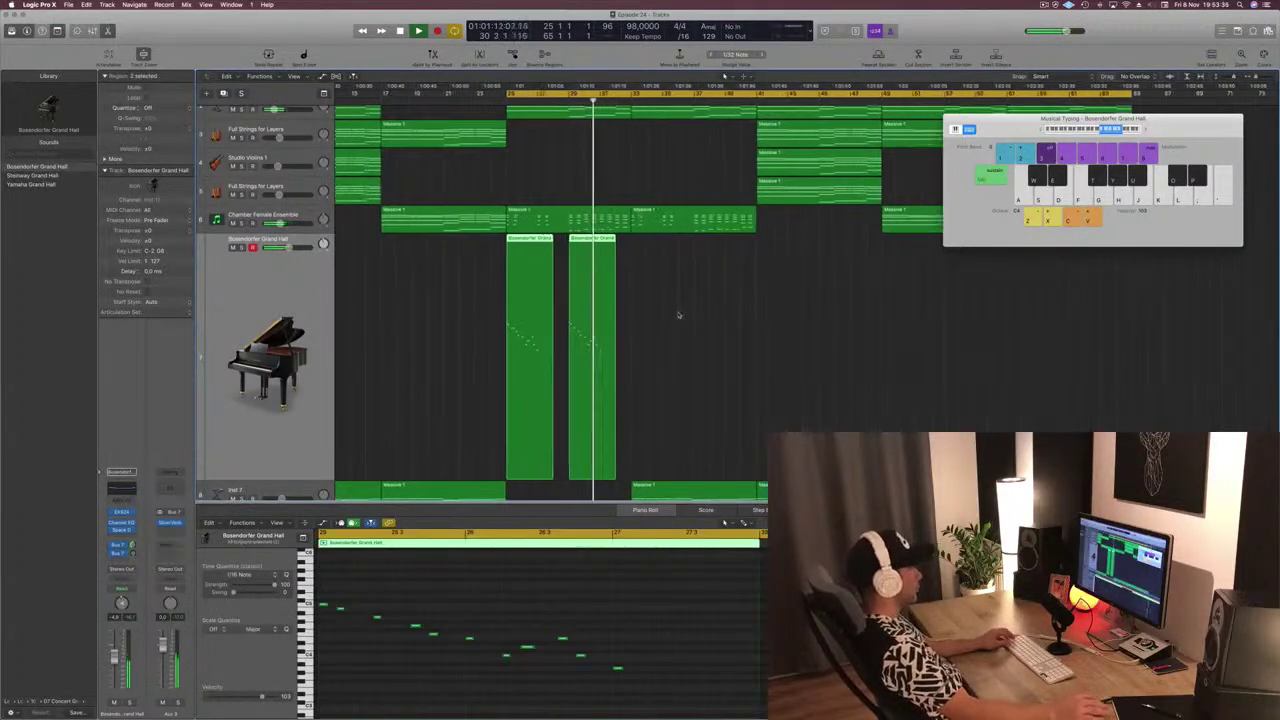
key(space)
key(space)
key(space)
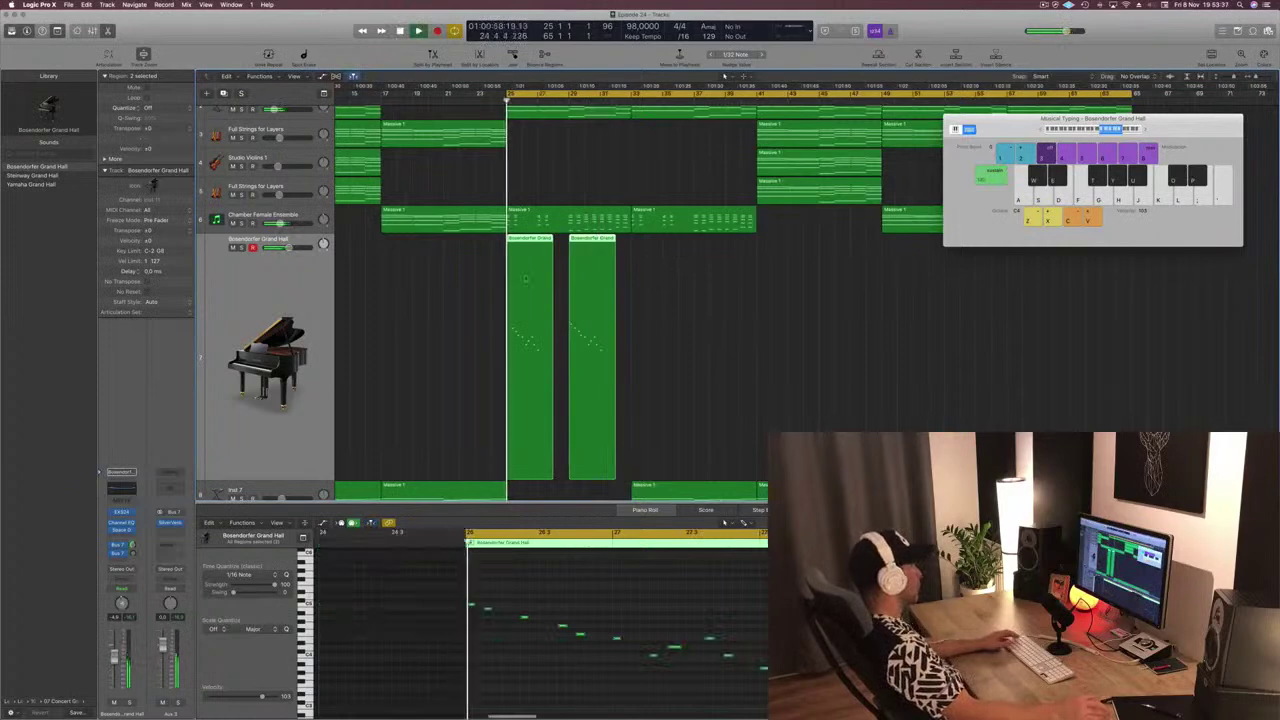
key(space)
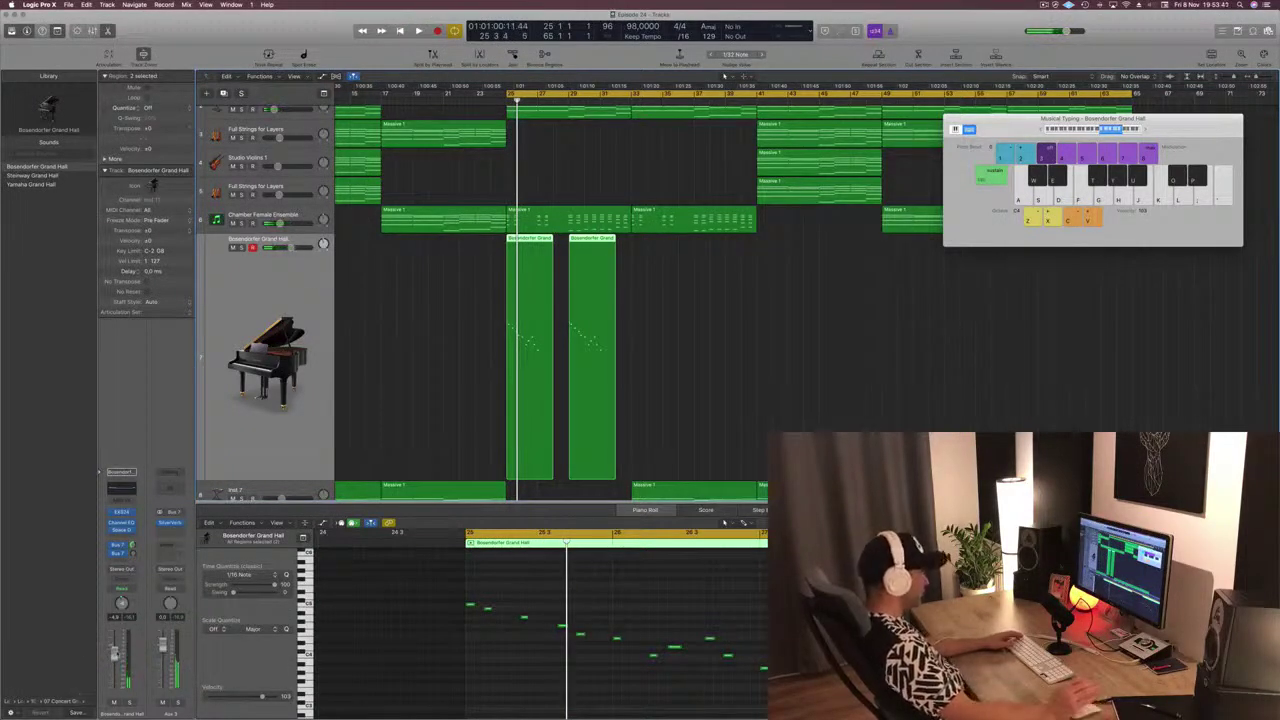
key(space)
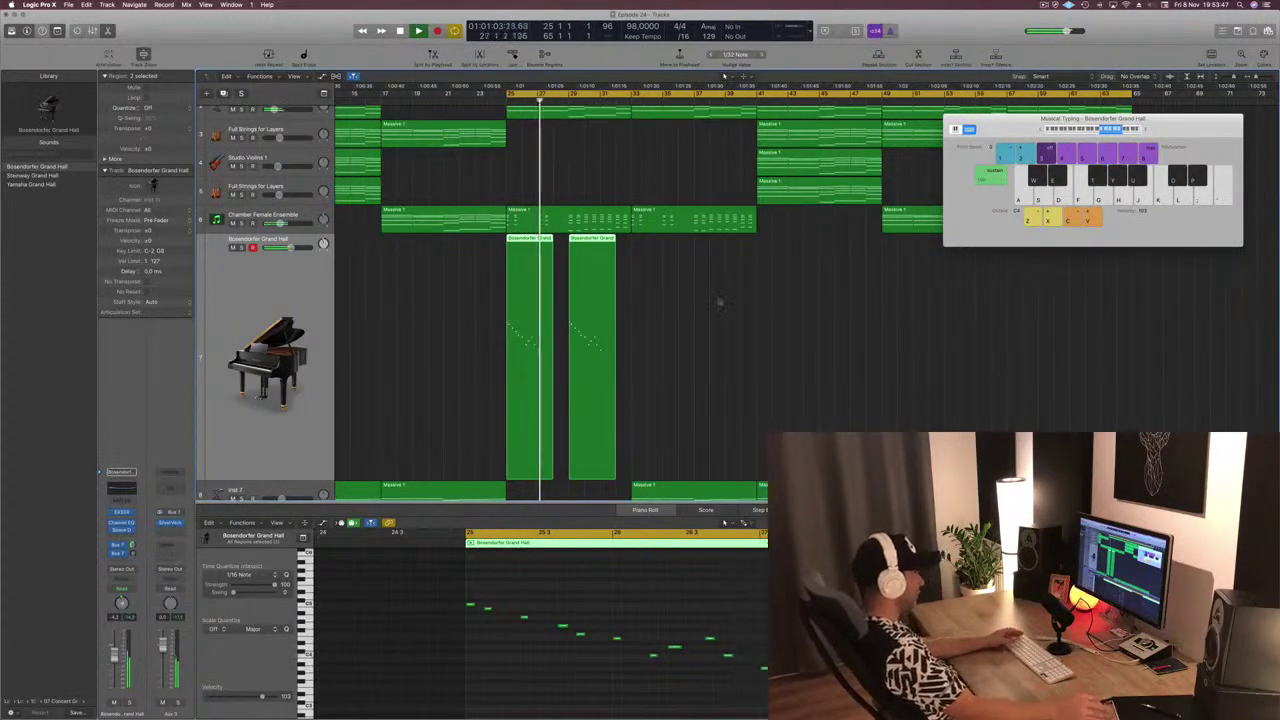
Copy the two piano regions to bars 33 and 37 and delete the female choir region at bar 33
click(708, 355)
click(592, 330)
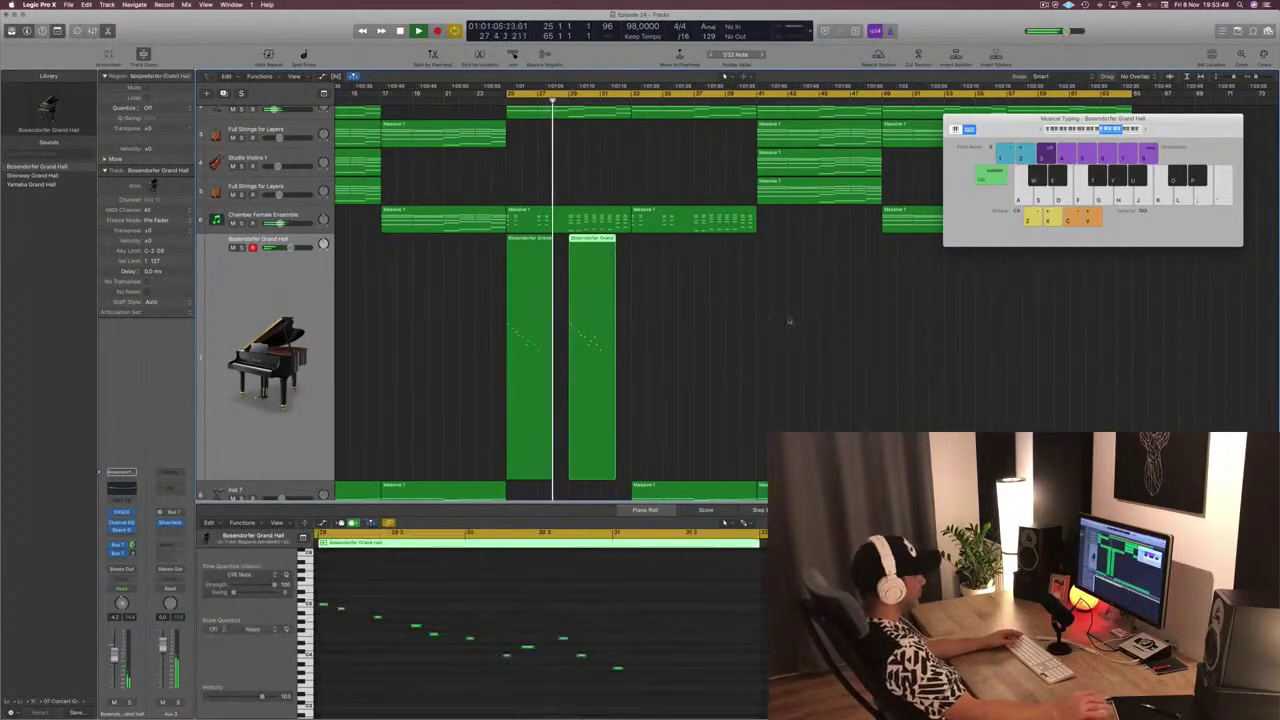
scroll(777, 326, up, 3)
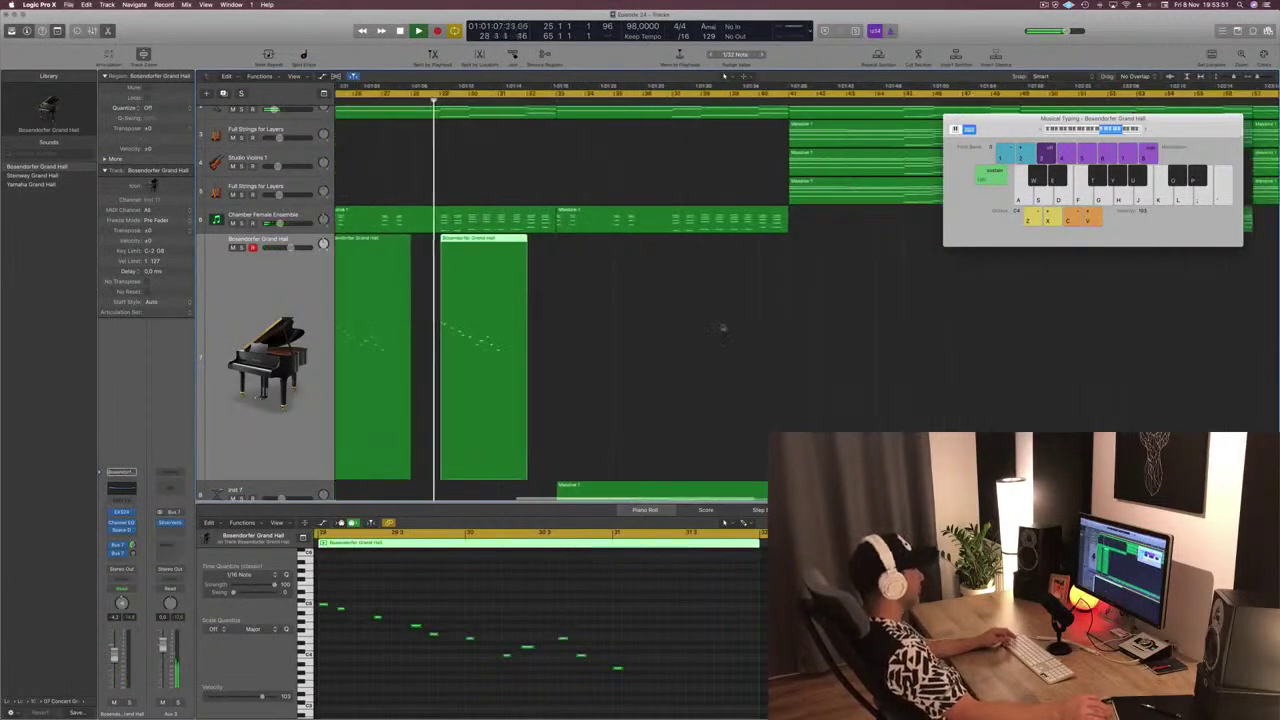
scroll(574, 336, down, 1)
key(super+Left)
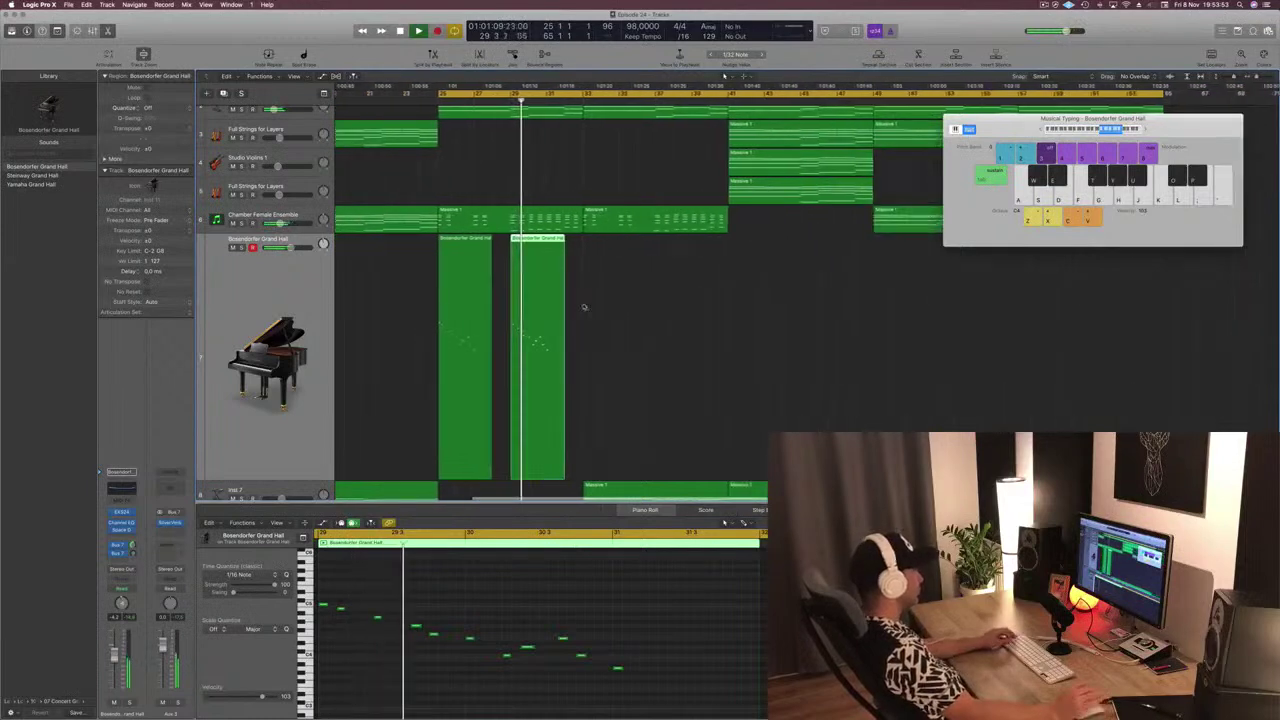
click(668, 278)
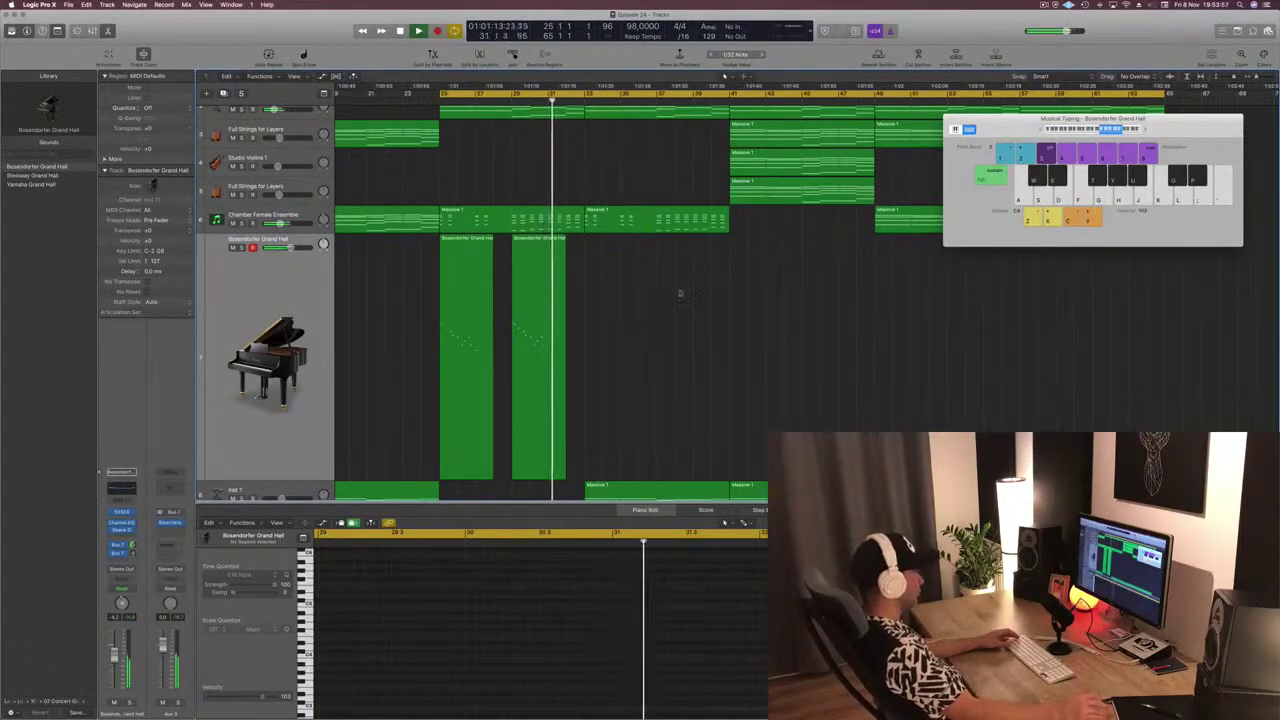
click(541, 249)
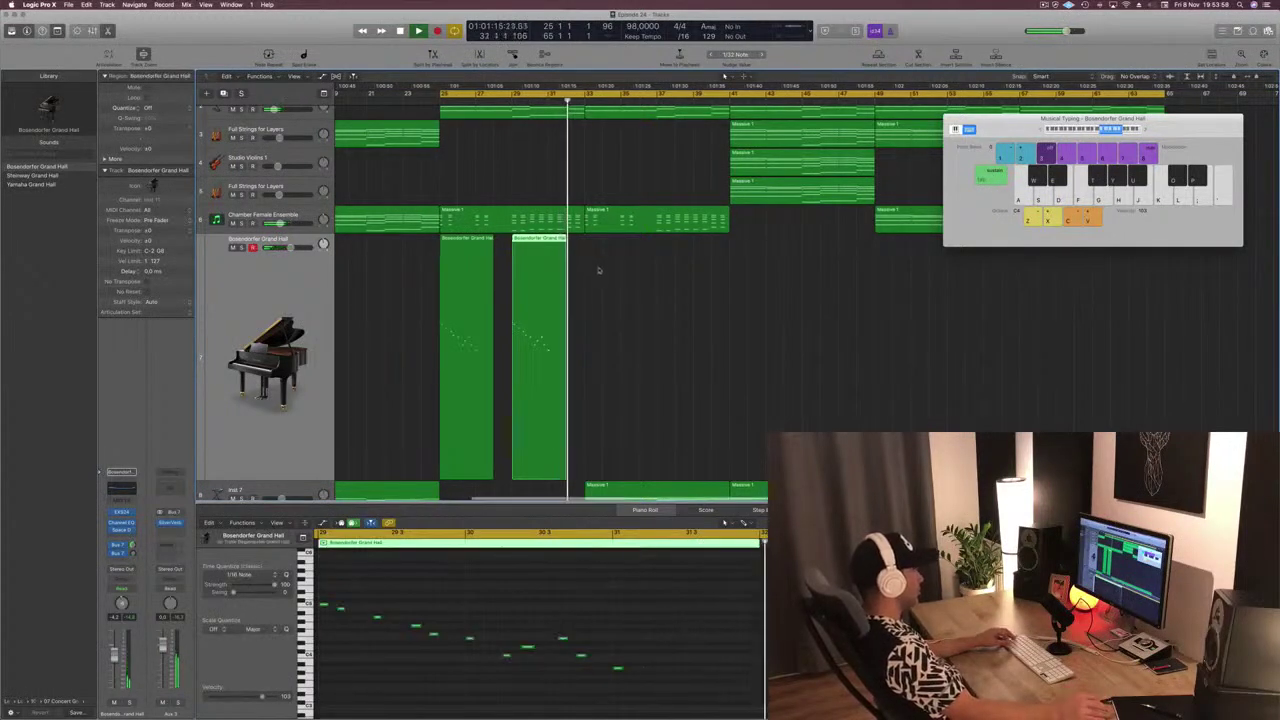
drag(585, 268, 606, 253)
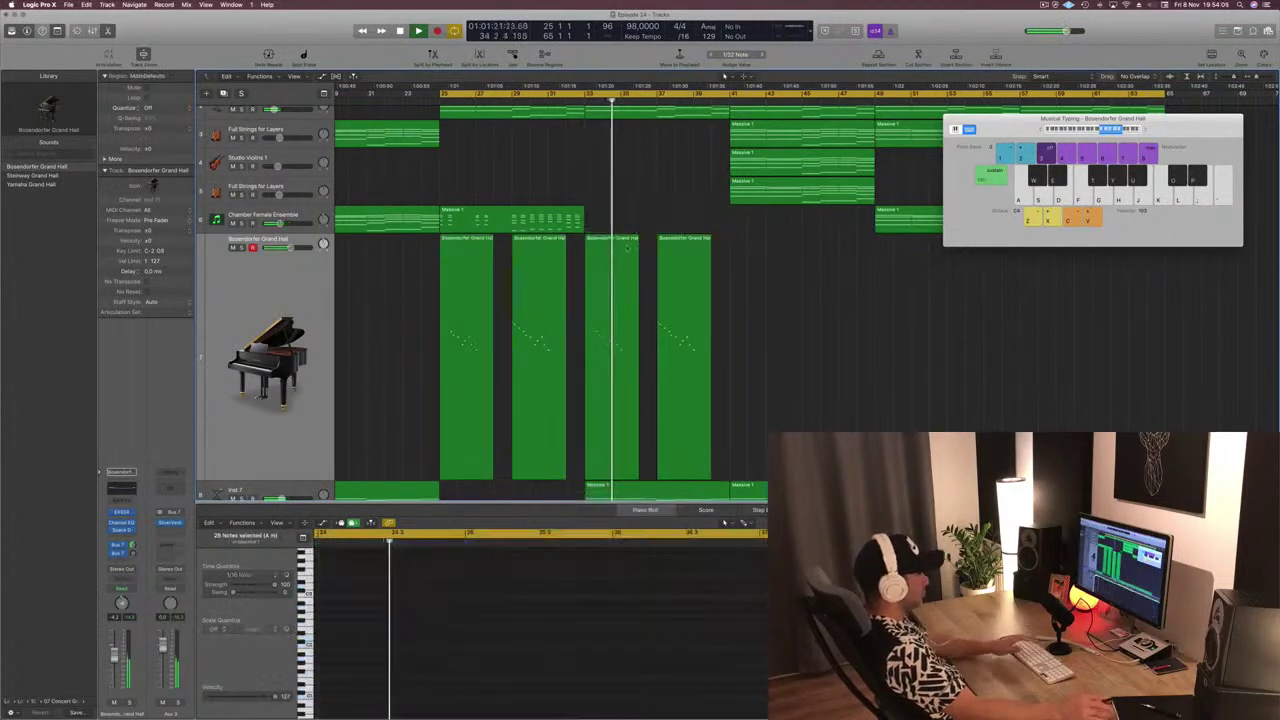
Select the Inst 1 track, show its volume automation and expand its additional automation lanes
scroll(627, 176, up, 3)
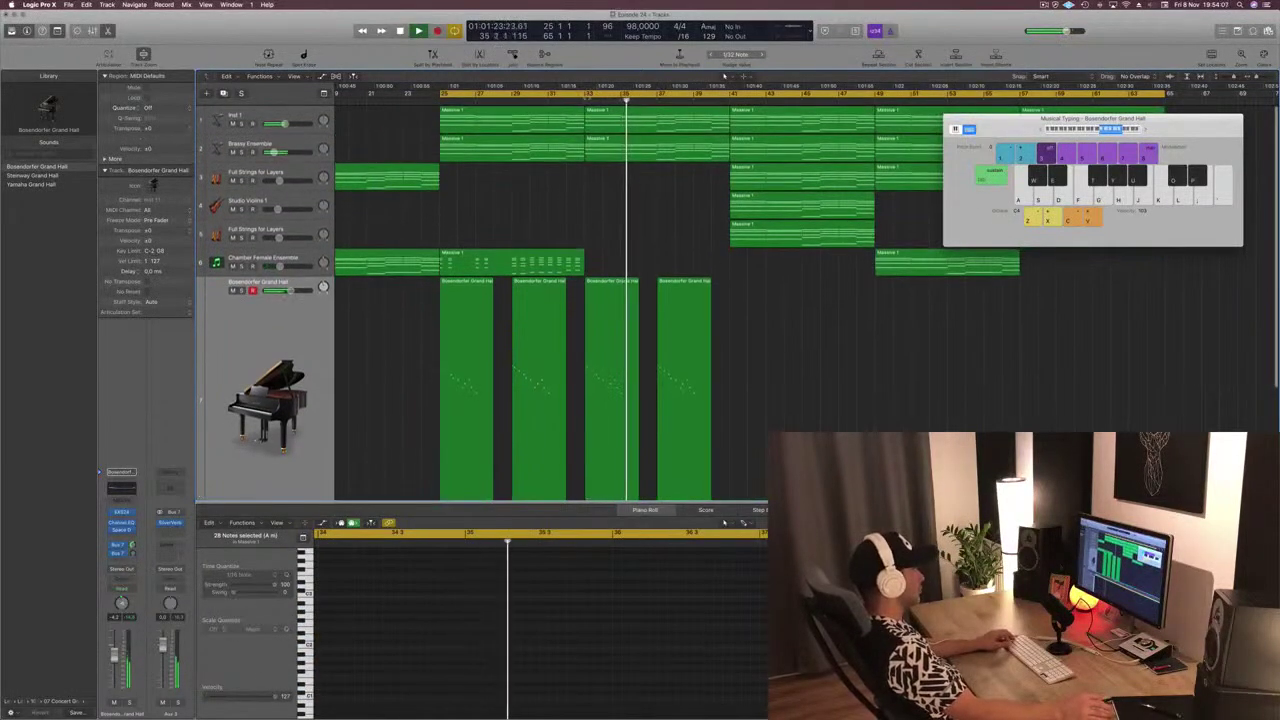
click(583, 101)
click(210, 114)
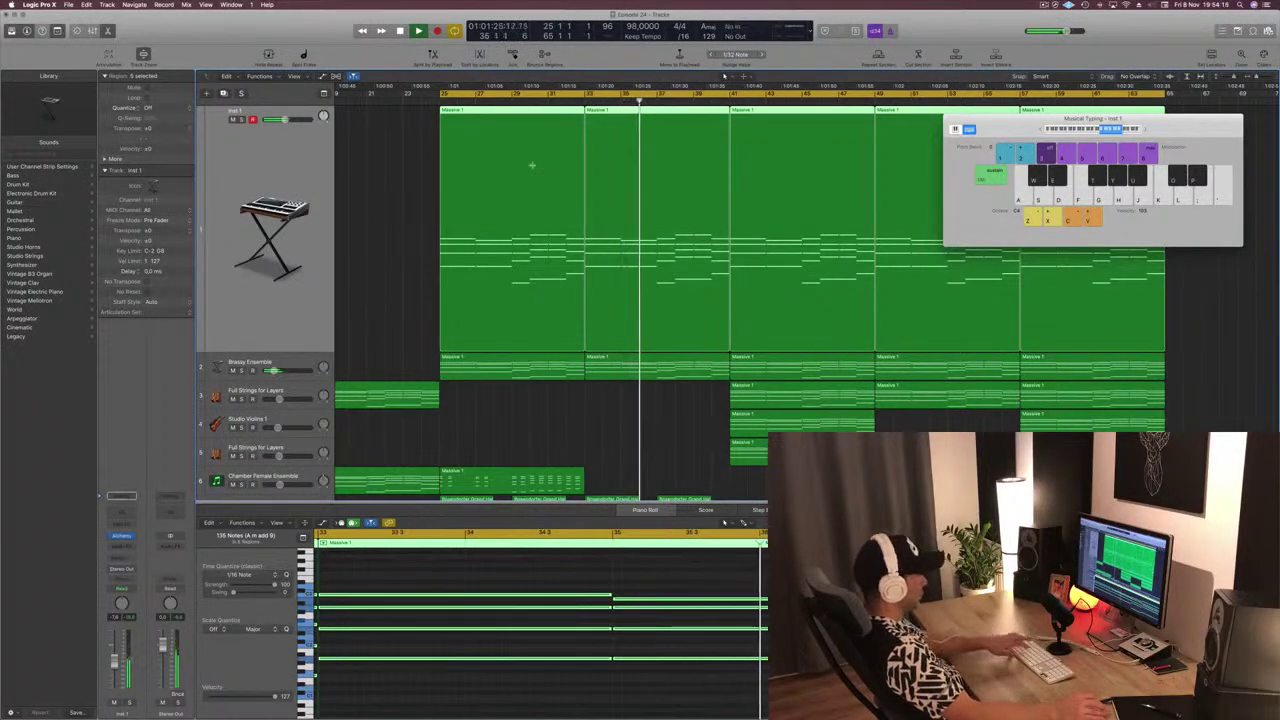
key(super+k)
key(a)
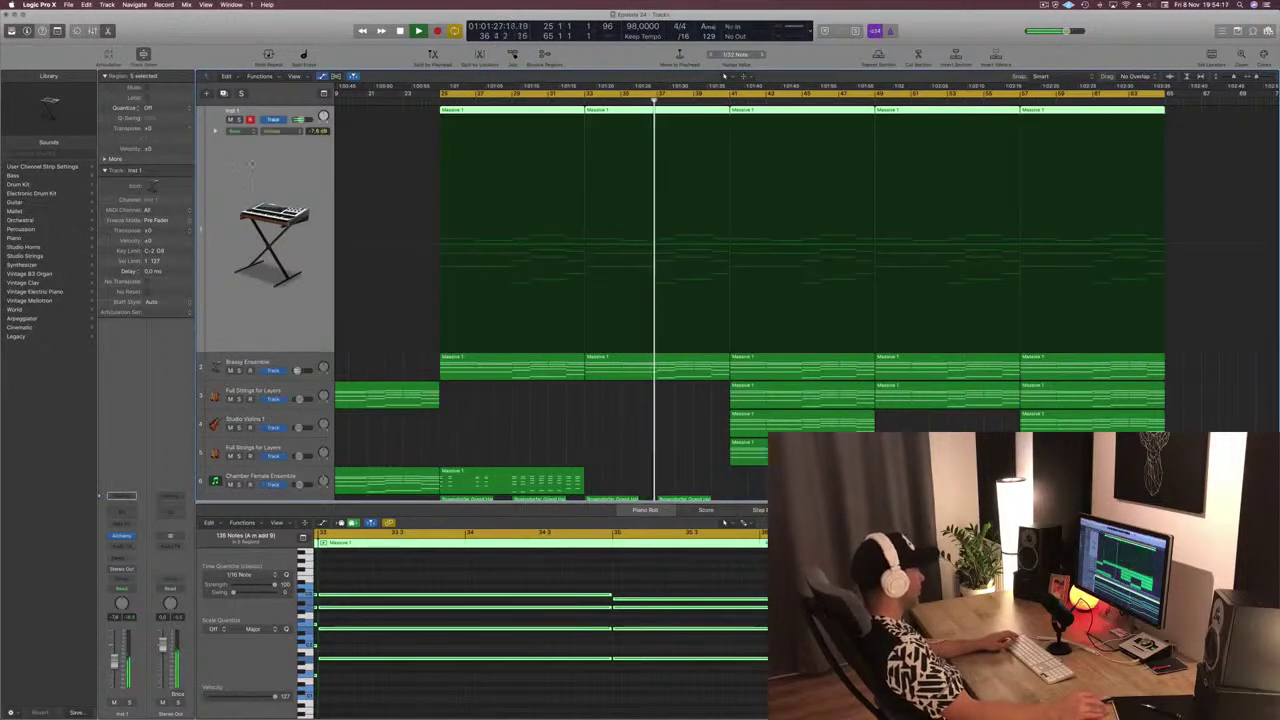
key(Return)
key(z)
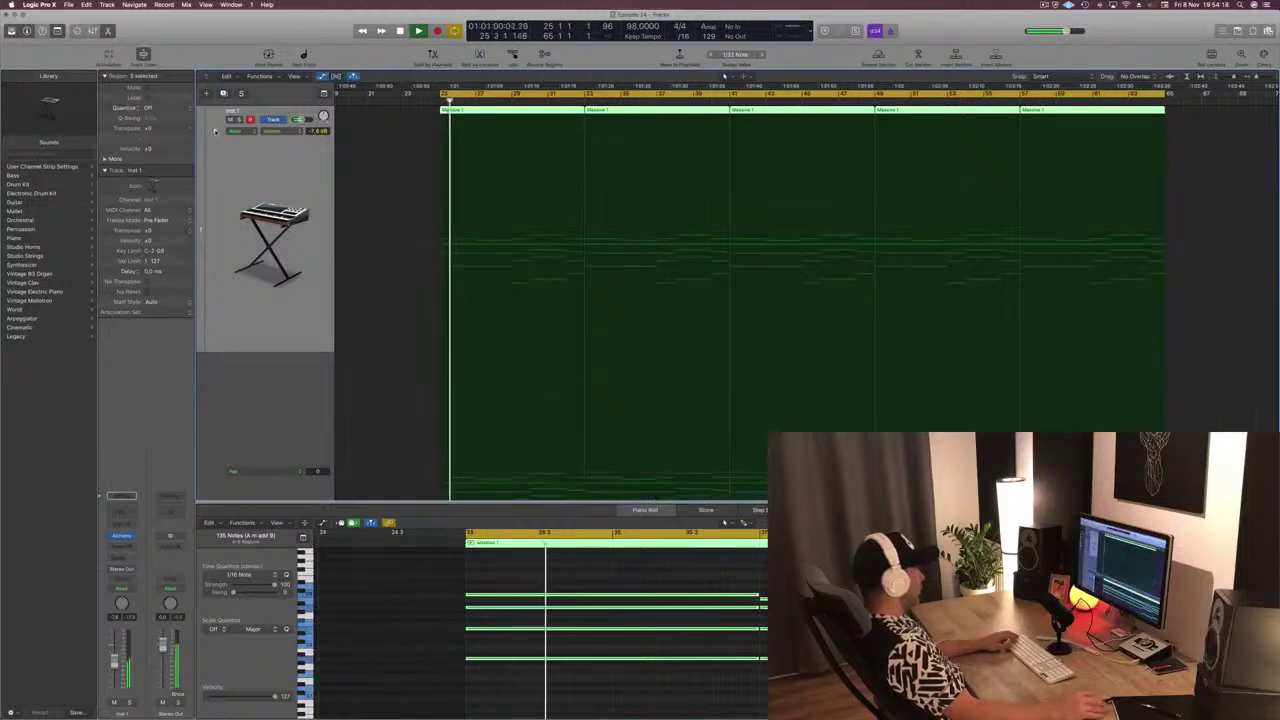
scroll(216, 131, down, 5)
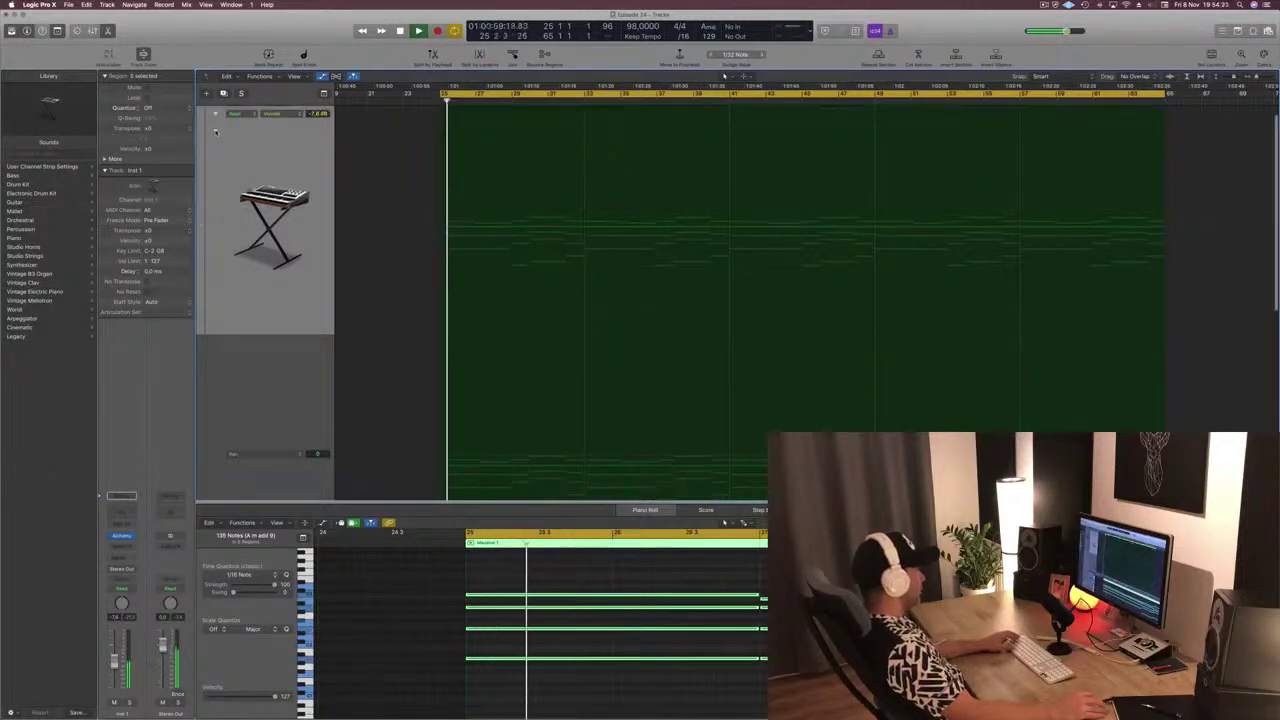
Create volume automation on the Inst 1 track and lower its level to about -13.7 dB
key(super+Up)
key(super+Up)
key(super+Up)
key(super+Up)
key(super+Up)
key(super+Up)
key(super+Up)
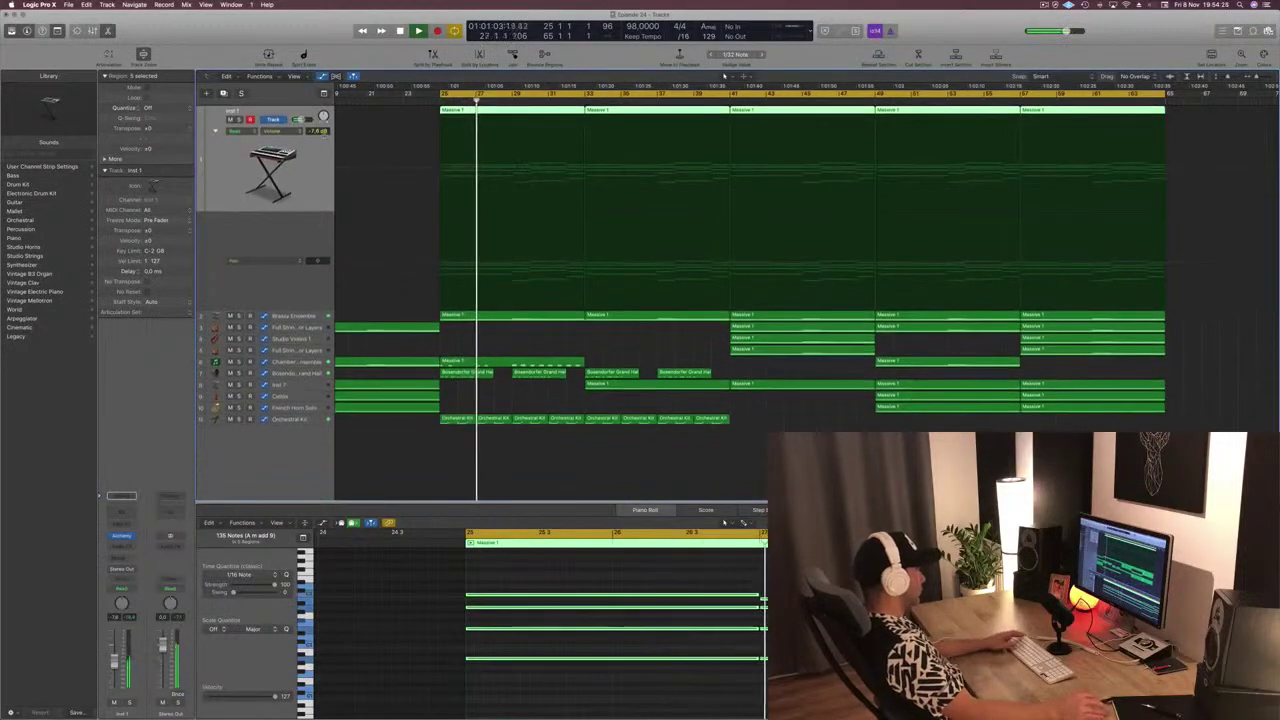
key(space)
key(space)
click(443, 166)
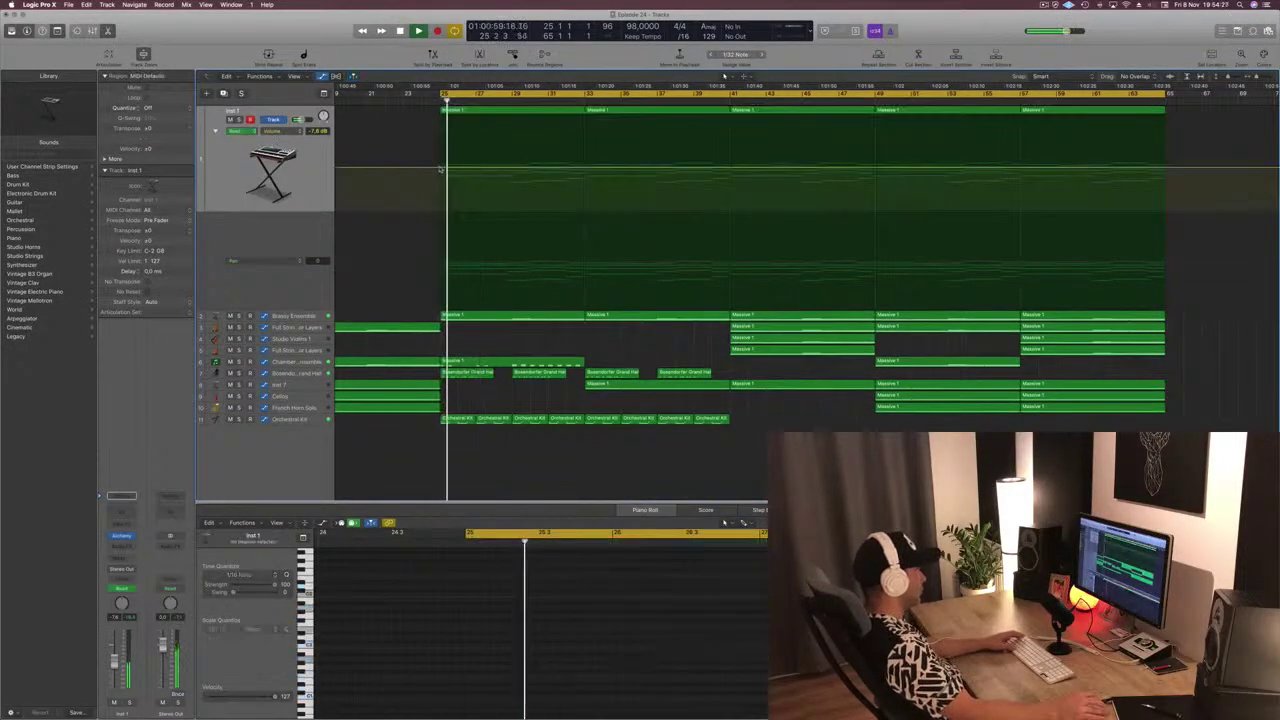
drag(441, 166, 440, 183)
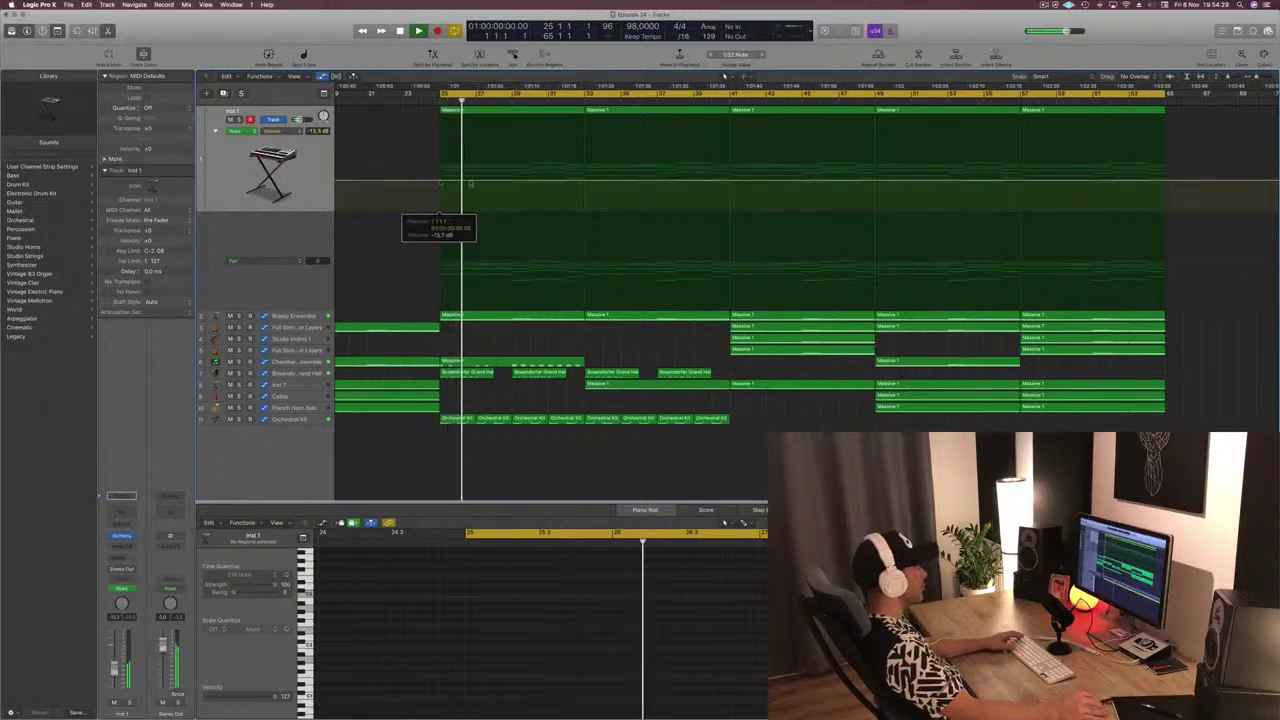
Shape the Inst 1 volume to hold about -12 dB until bar 17, rising to -4.5 dB at bar 33
click(588, 184)
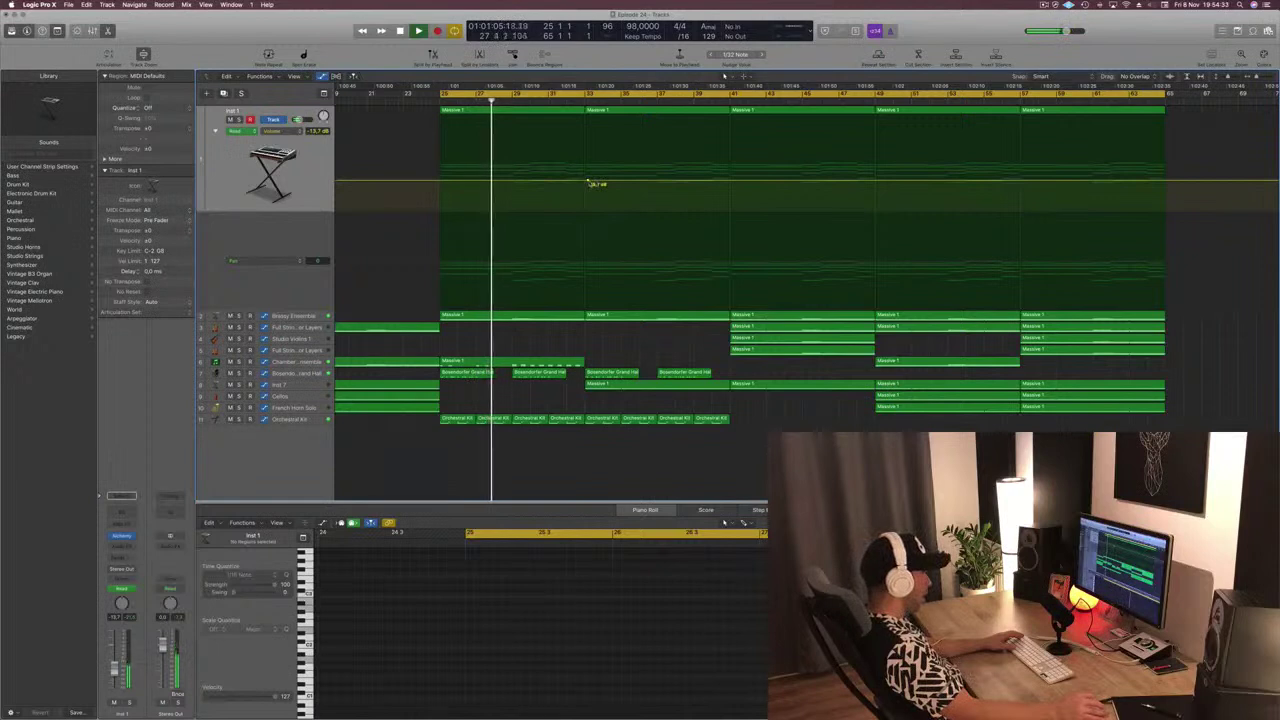
drag(588, 184, 588, 156)
scroll(551, 174, left, 4)
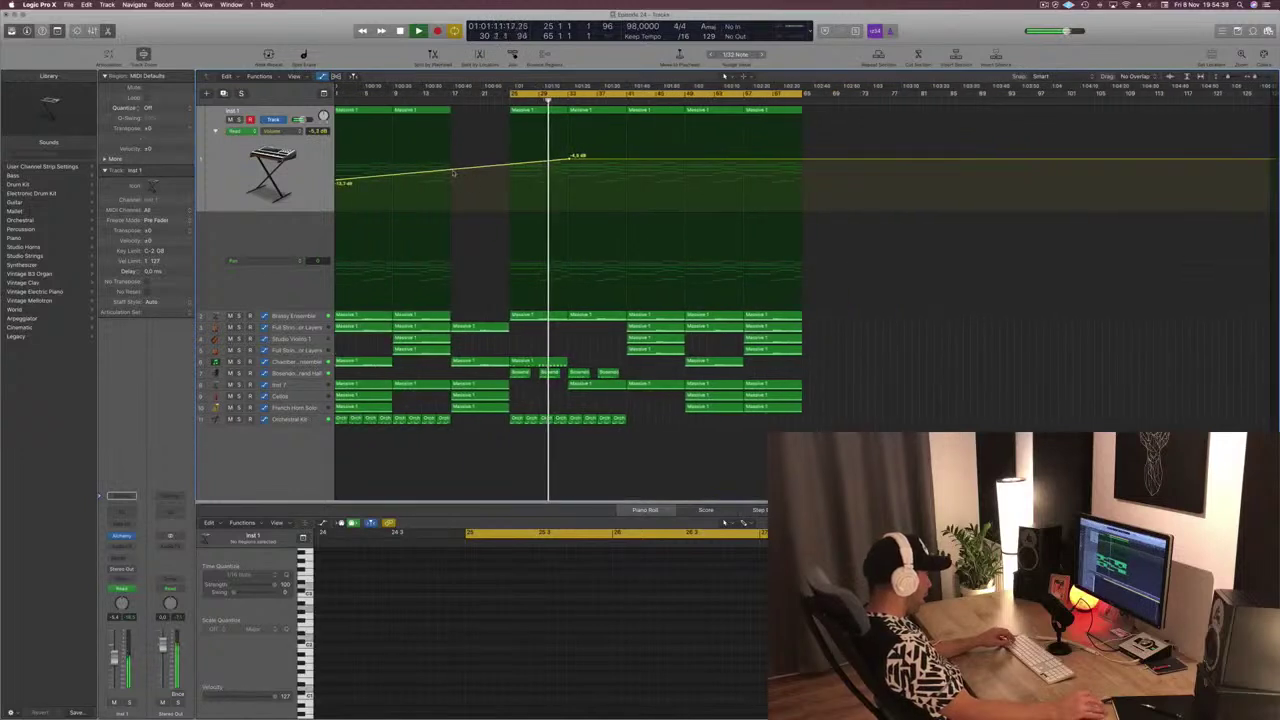
drag(459, 172, 455, 186)
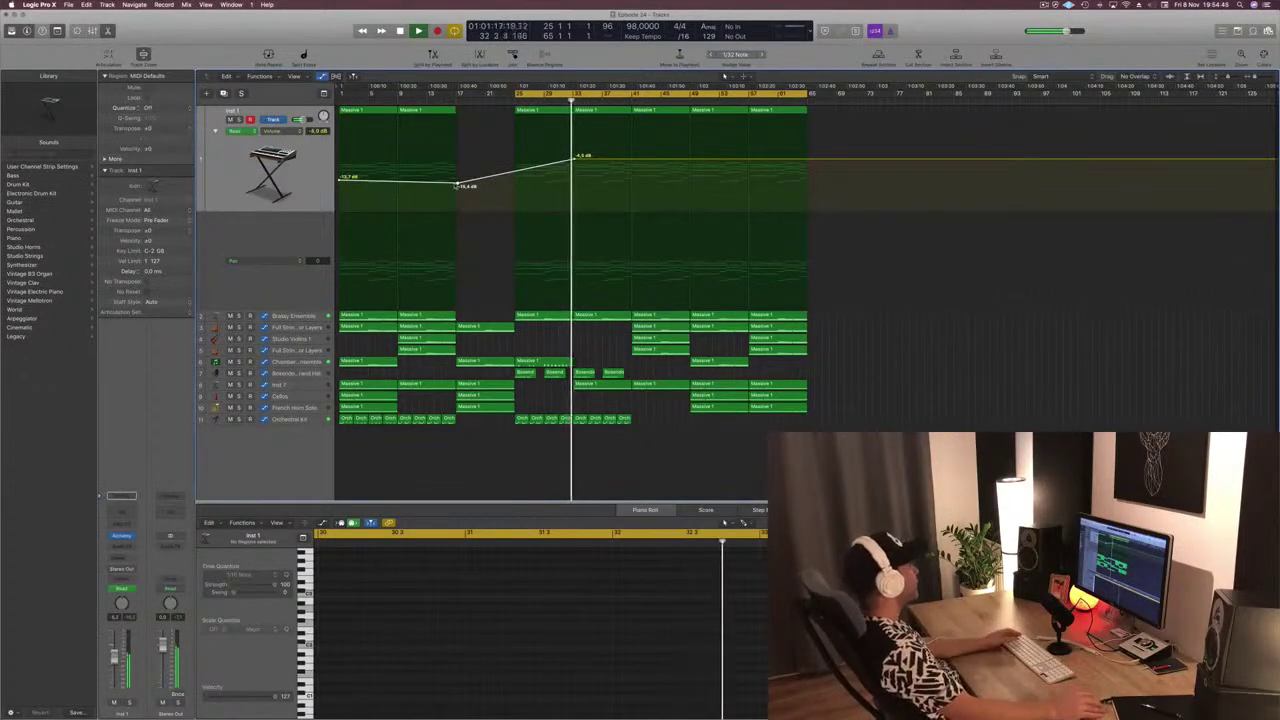
drag(457, 185, 458, 180)
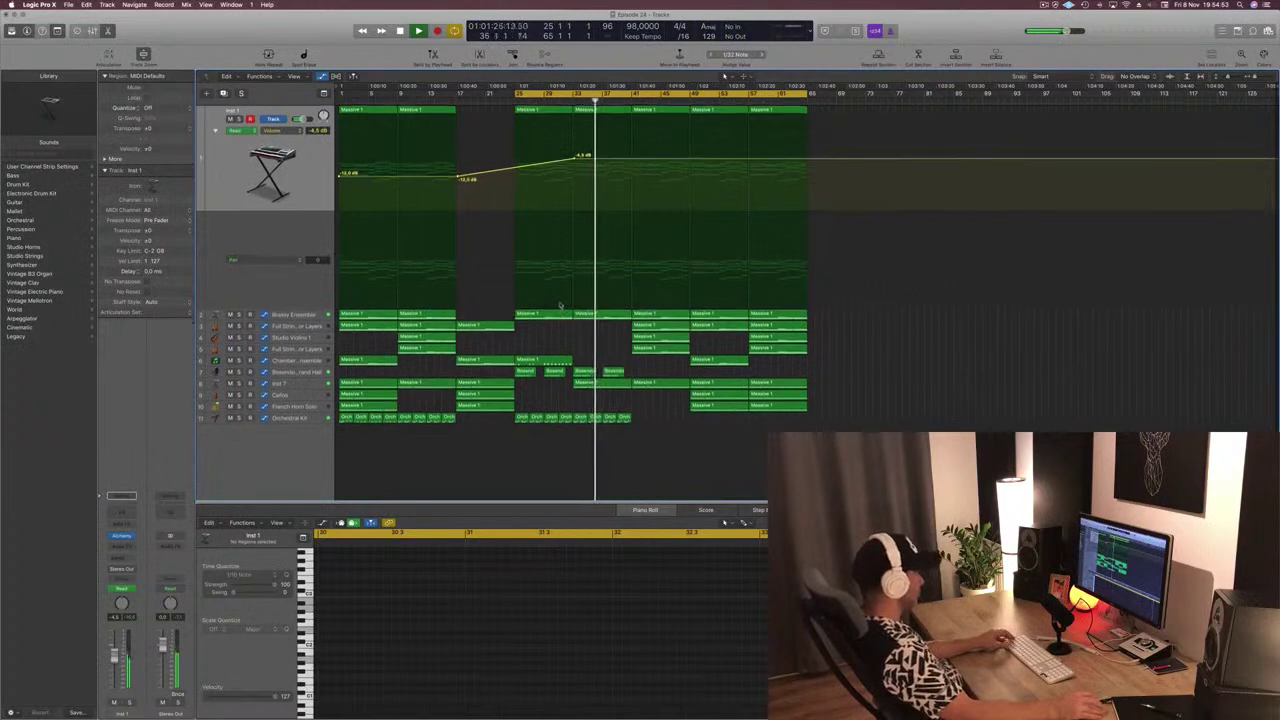
Add Inst 1 volume points at bars 40 and 41 so the level drops from -4.5 dB to about -12.4 dB
key(x)
key(x)
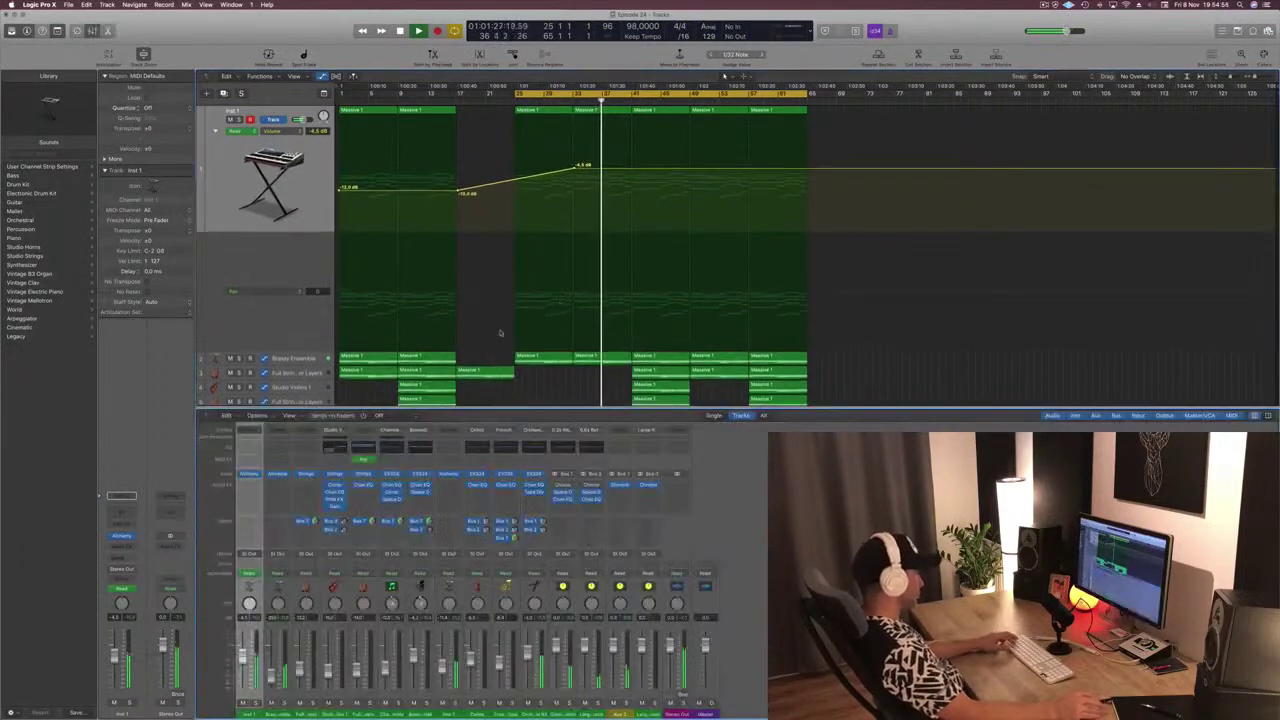
key(super+Right)
key(super+Right)
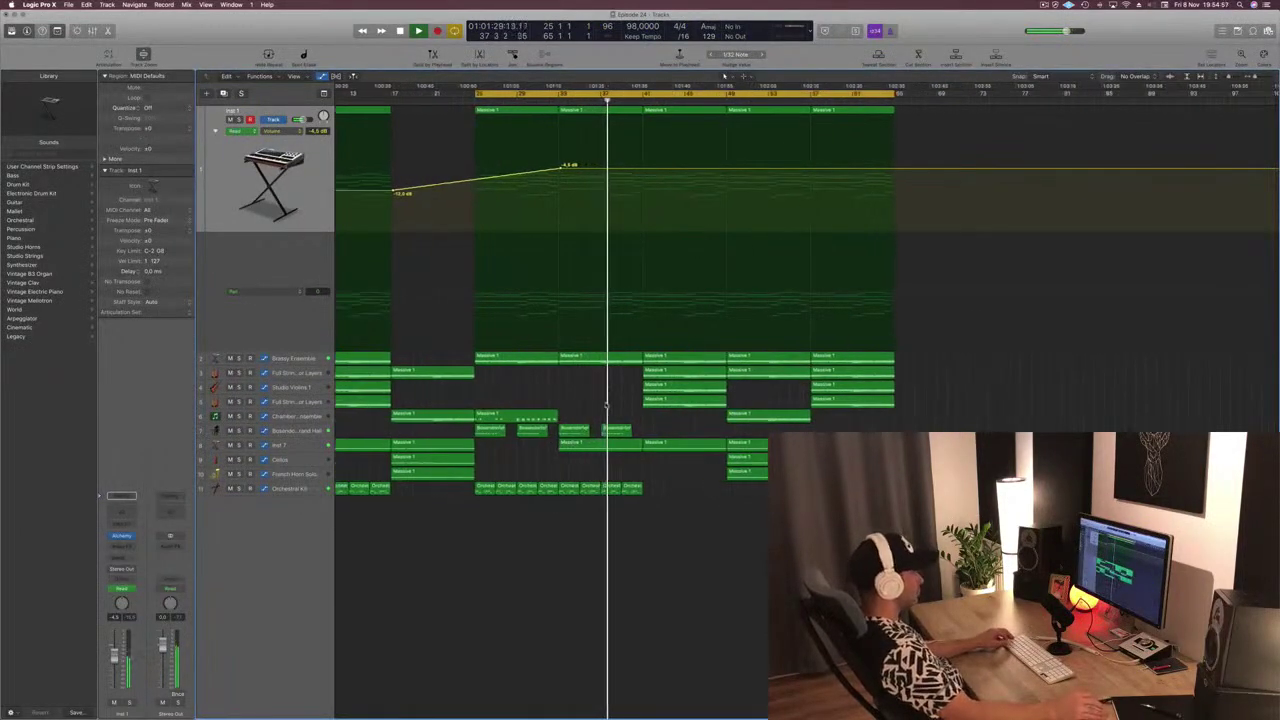
key(super+Down)
key(super+Down)
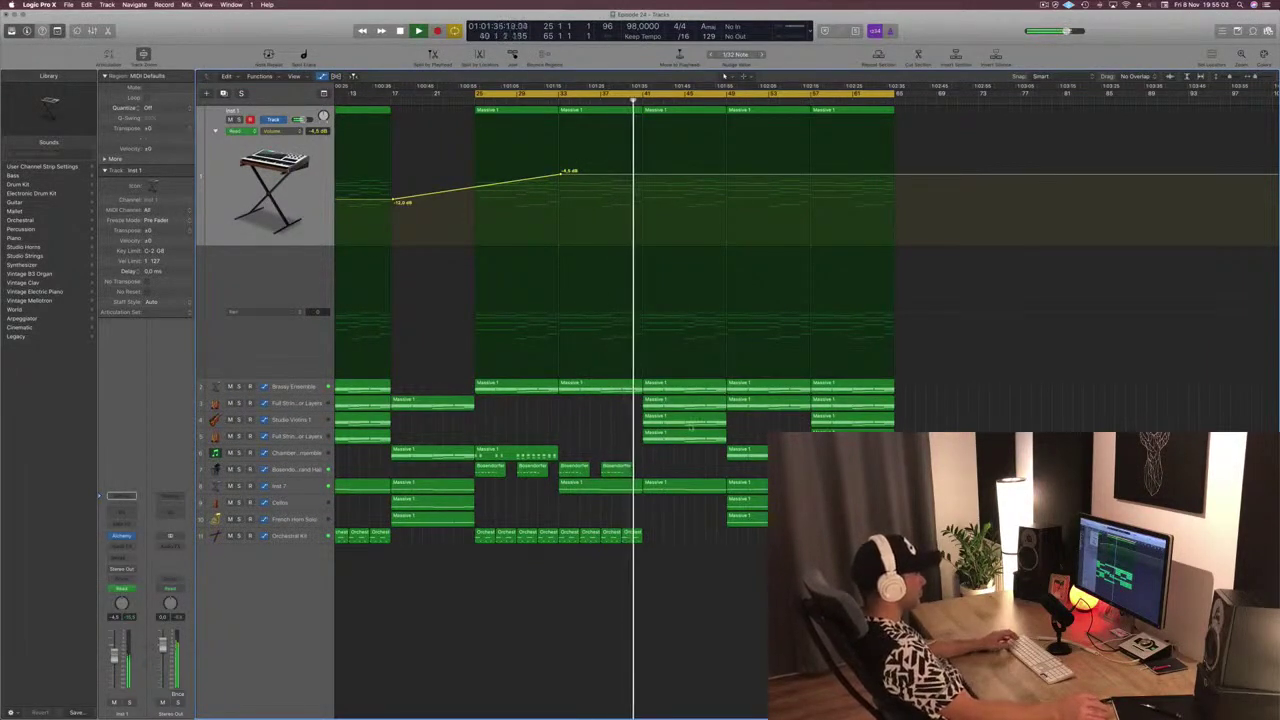
drag(621, 404, 685, 435)
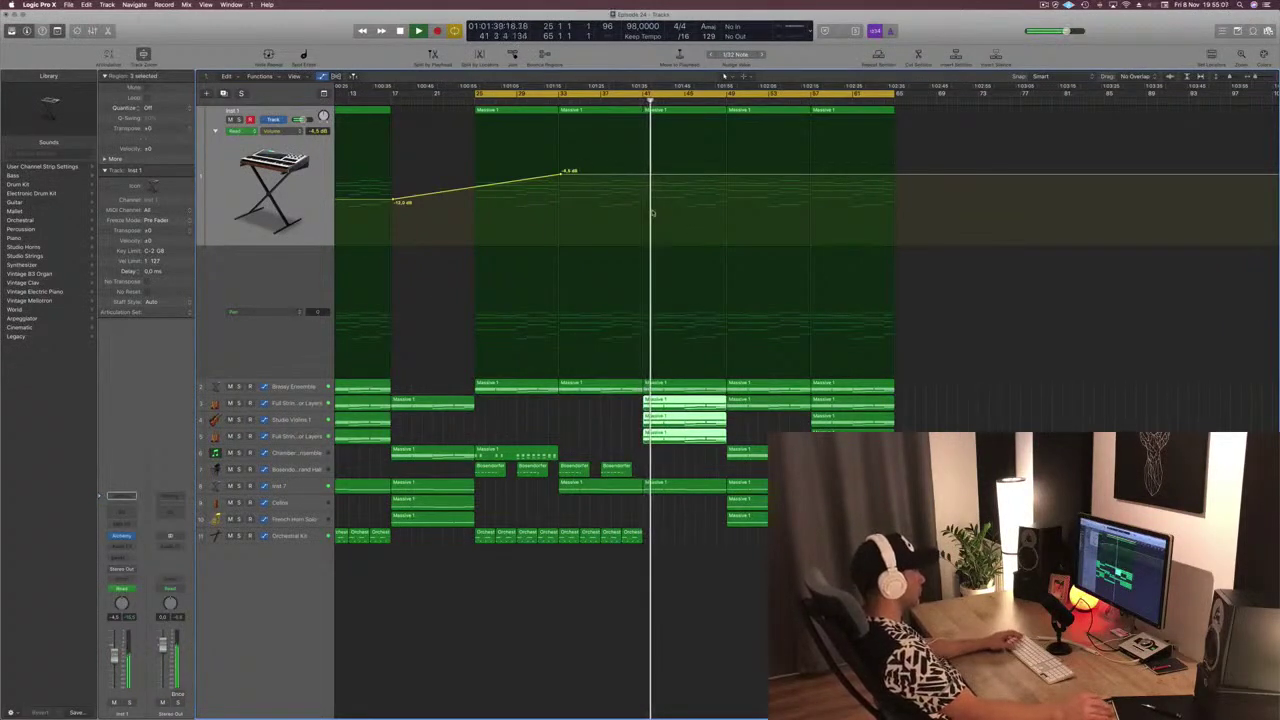
key(Return)
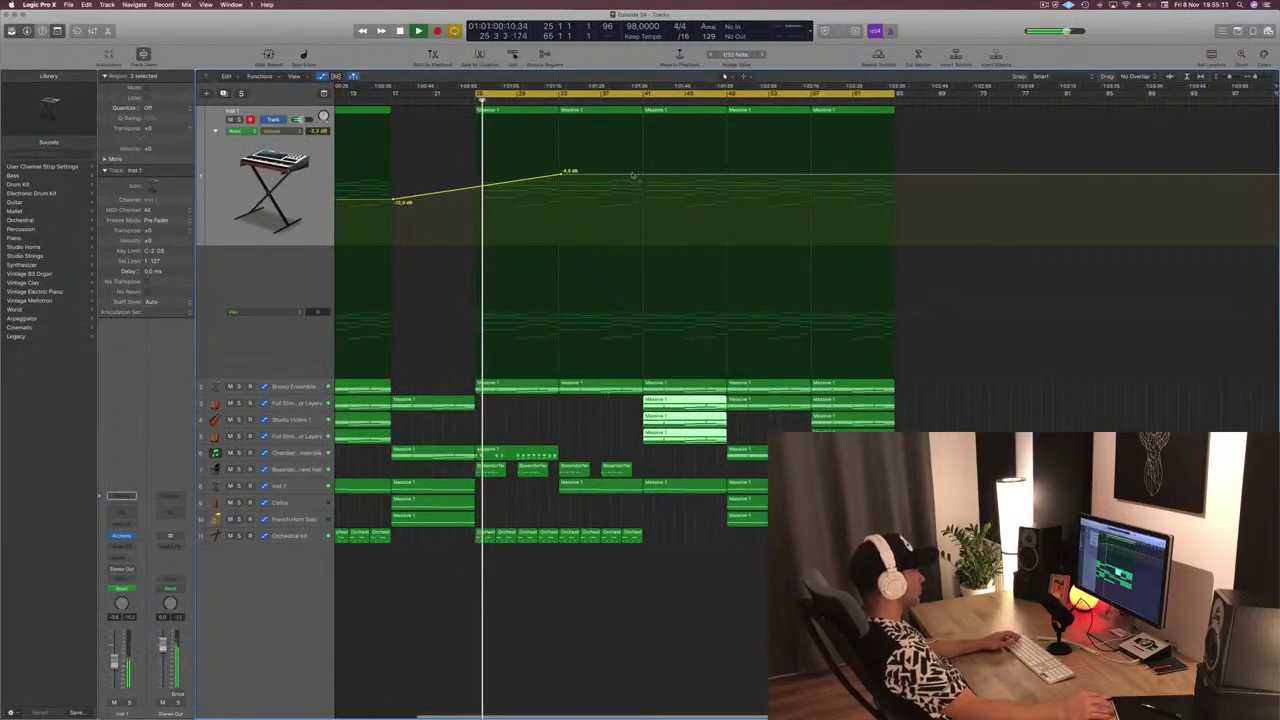
click(633, 176)
click(688, 113)
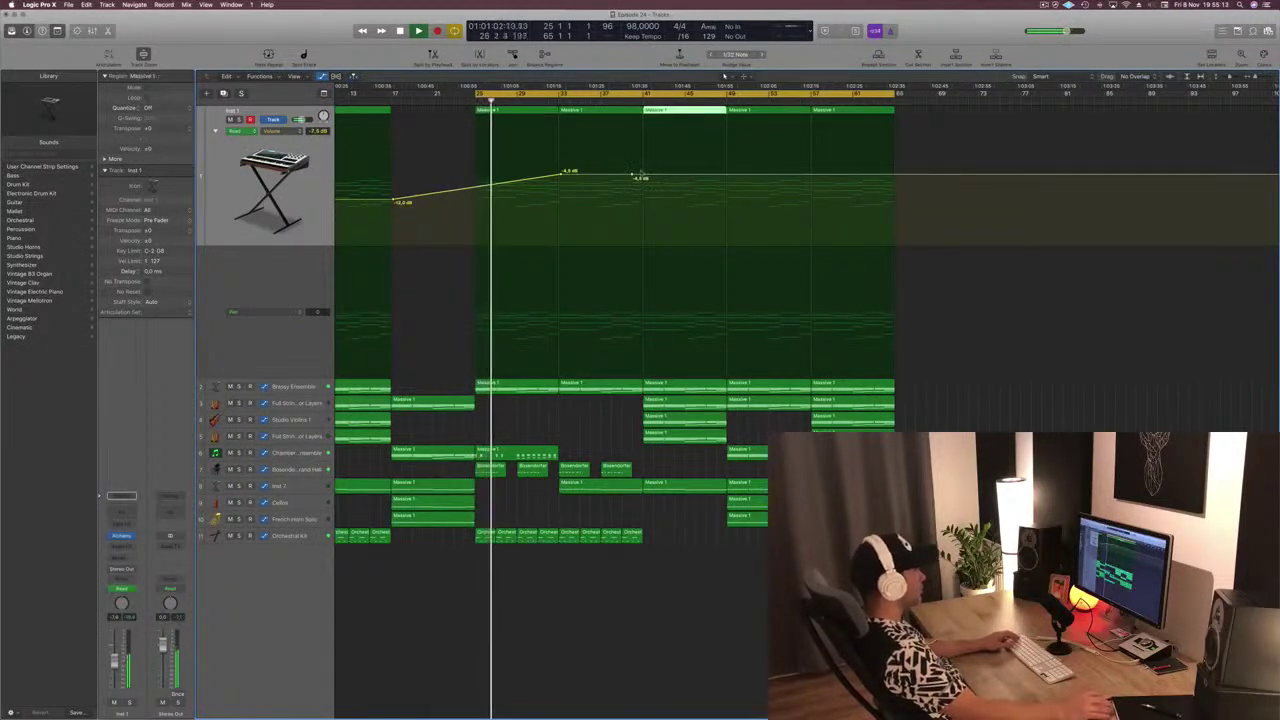
drag(640, 178, 643, 203)
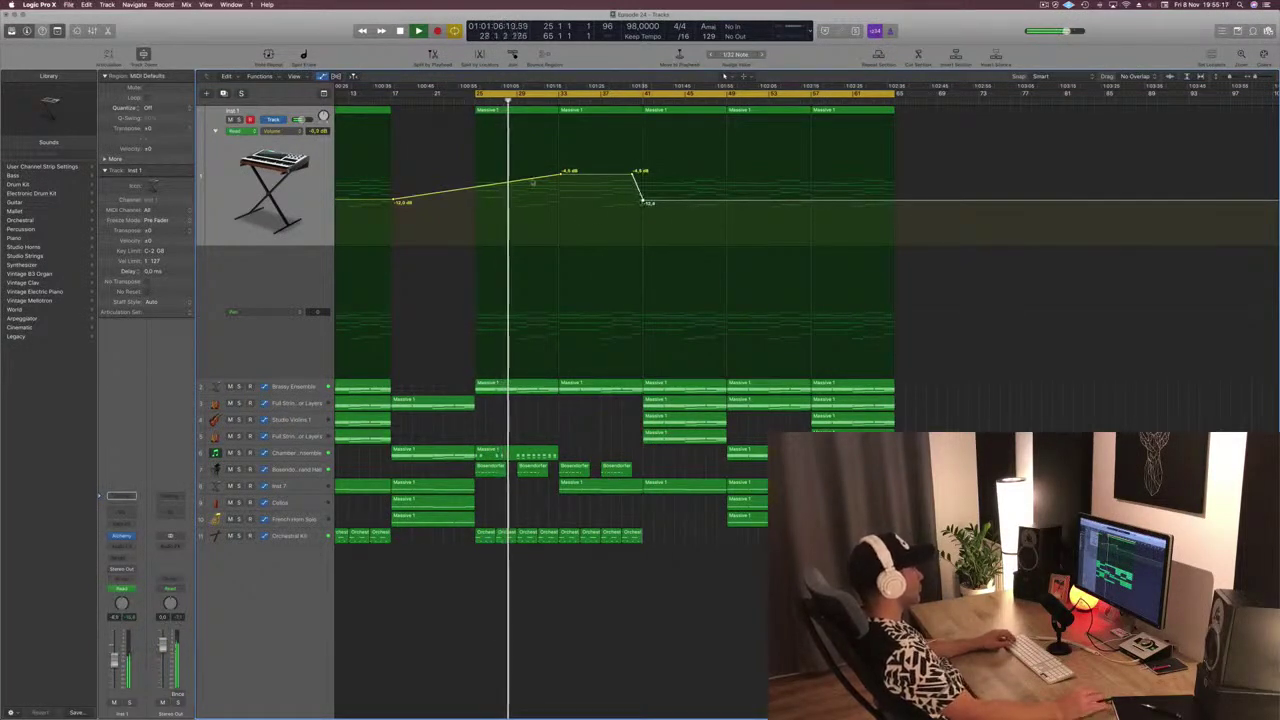
Align the end of the Inst 1 volume rise with bar 33 and collapse the track's extra automation lanes
key(super+Right)
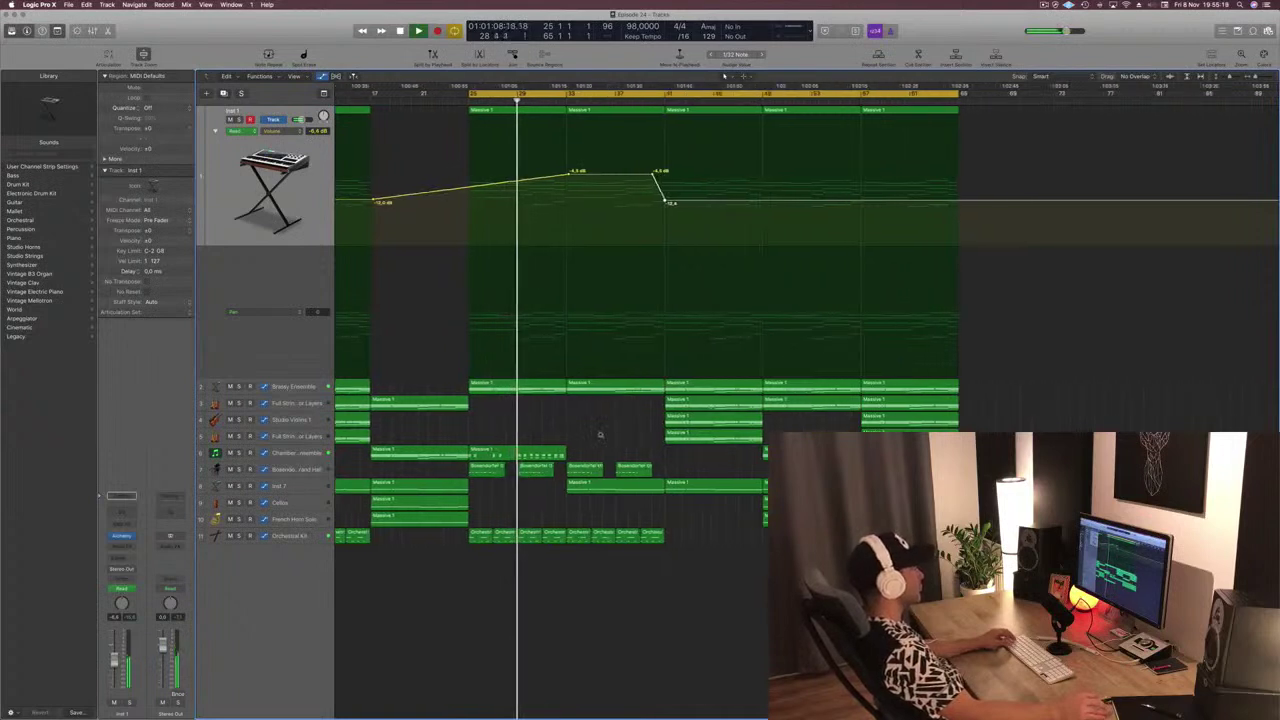
key(super+Left)
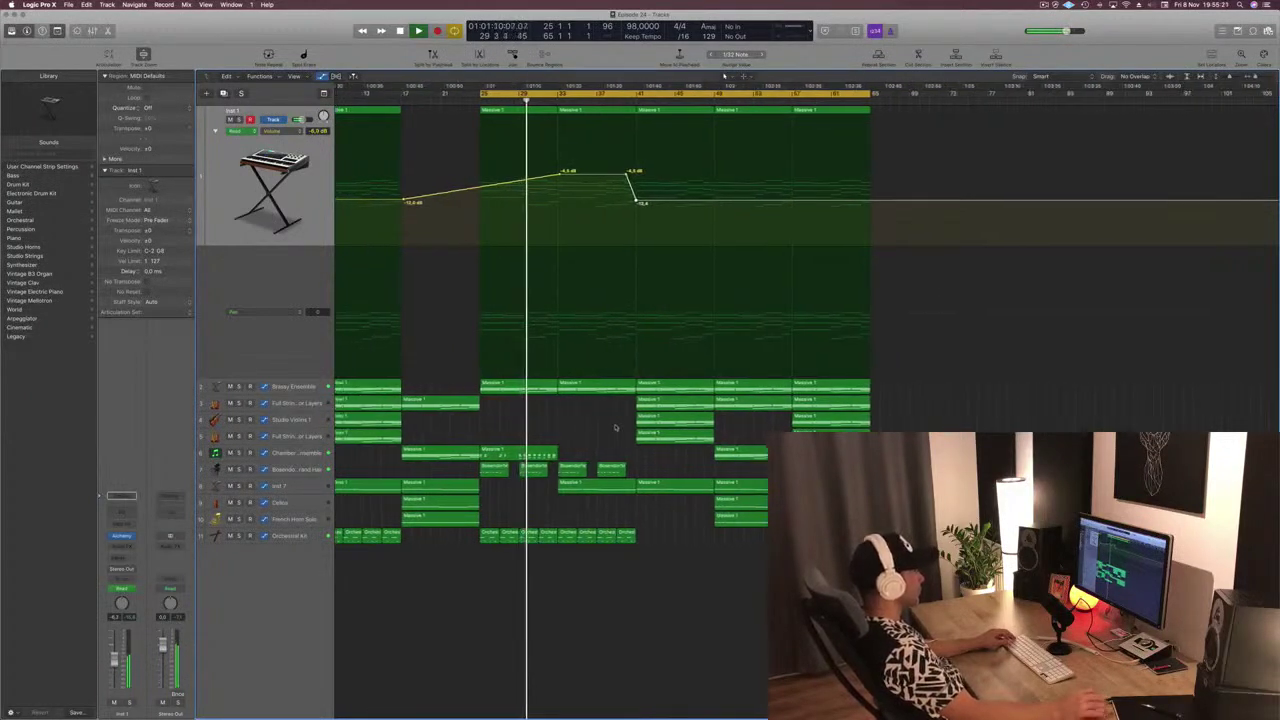
key(super+Left)
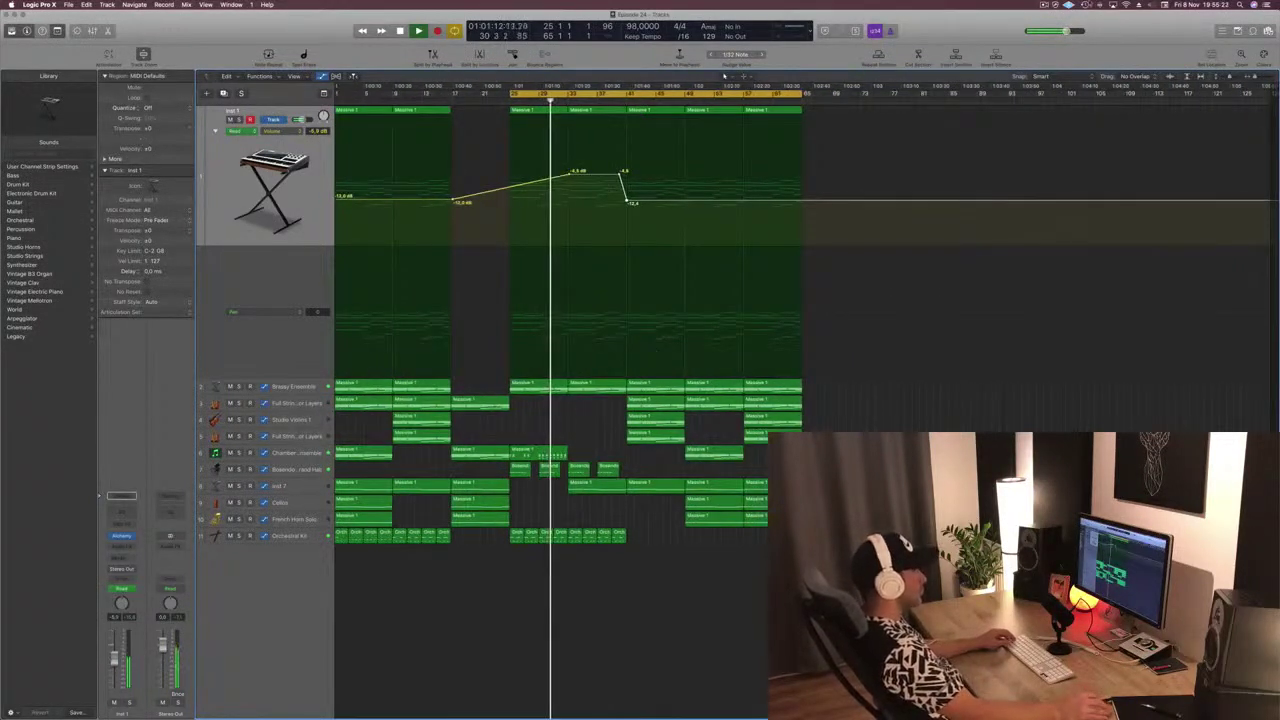
click(1040, 5)
click(948, 26)
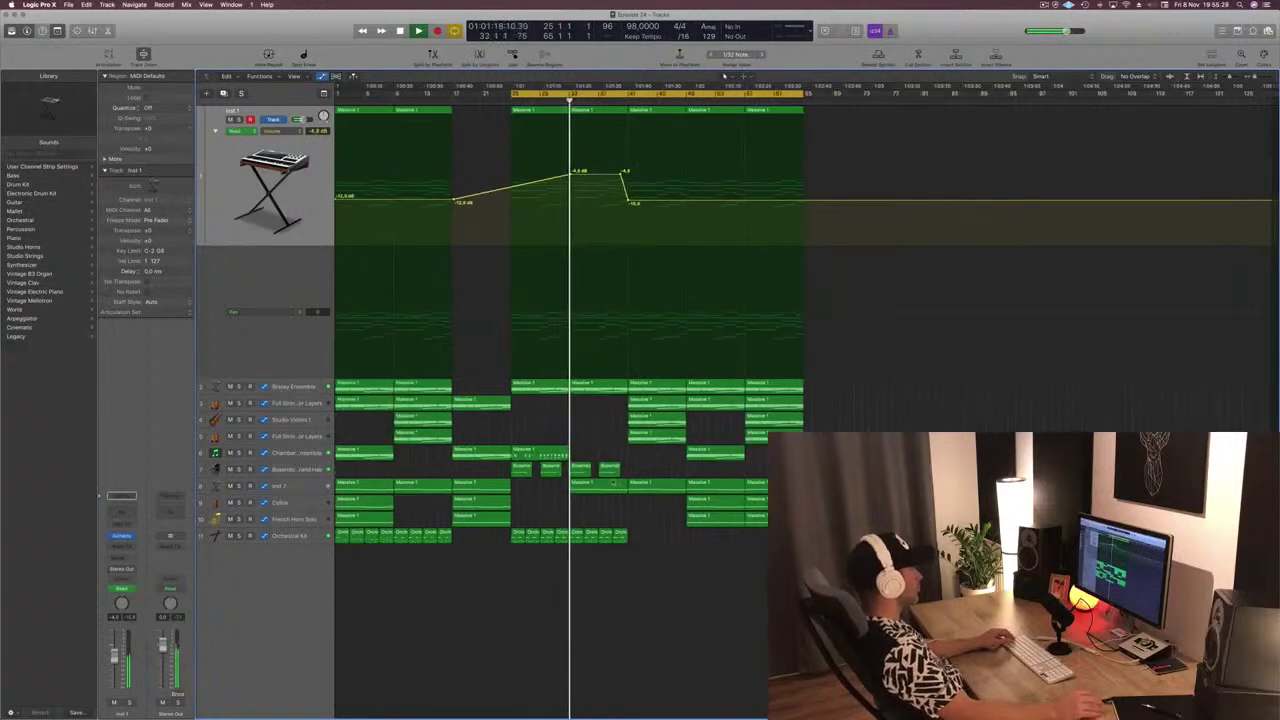
drag(571, 174, 569, 174)
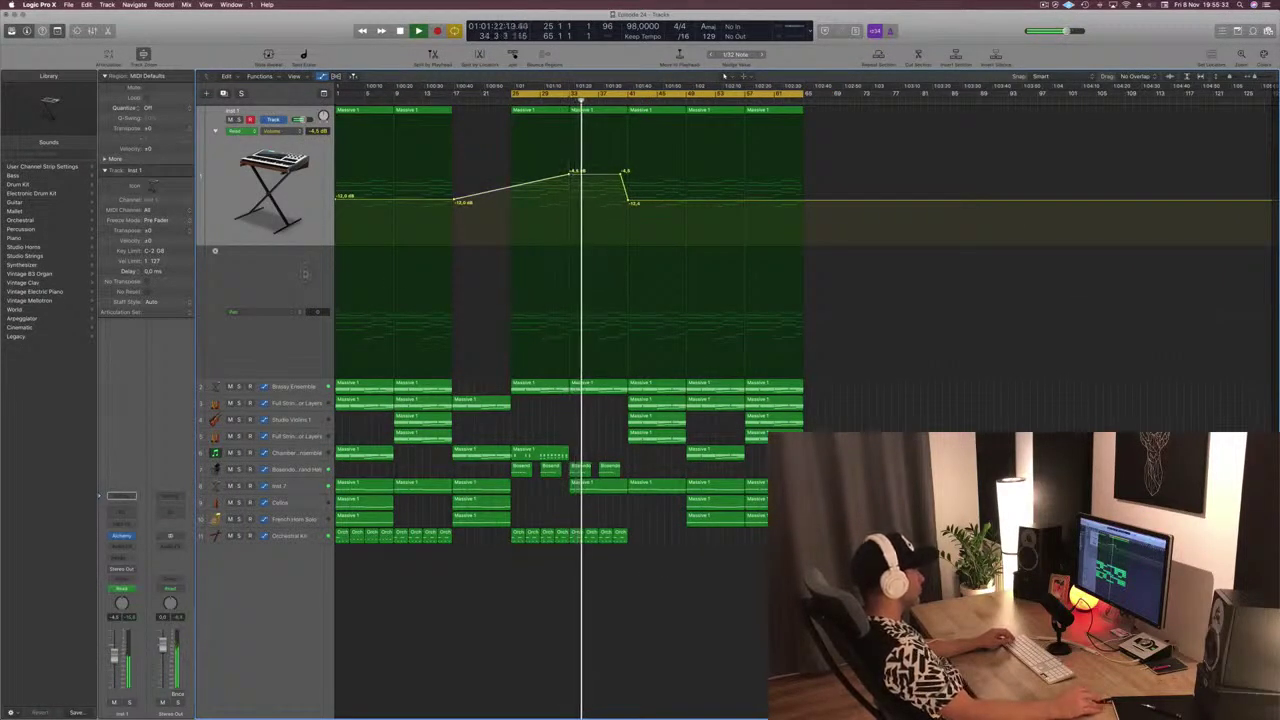
click(223, 134)
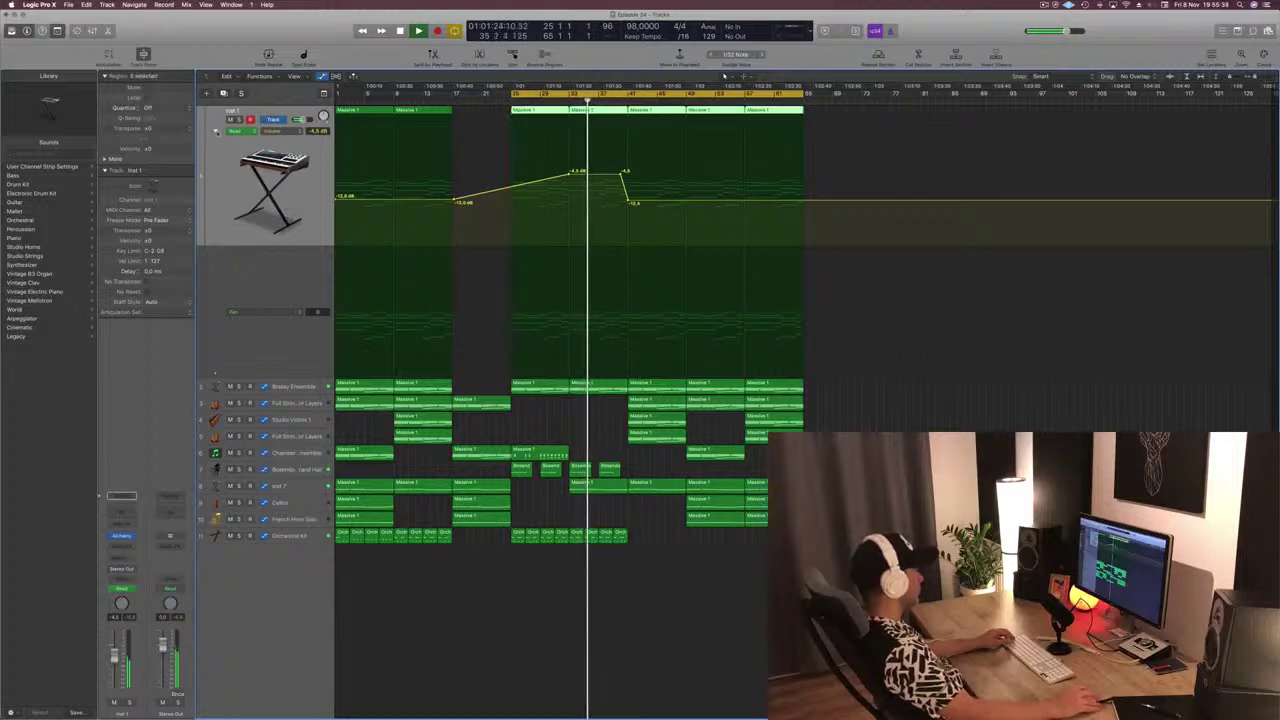
click(216, 131)
click(363, 229)
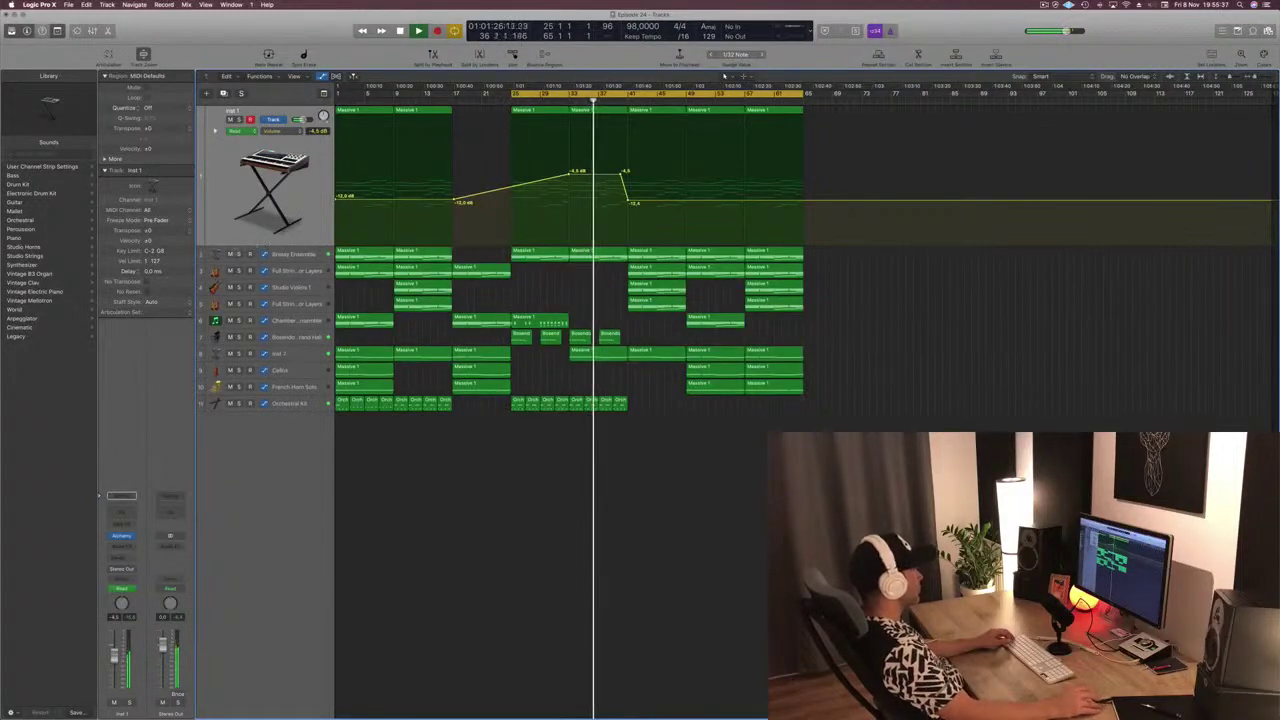
Toggle solo on the Brassy Ensemble track on and off and select the track to inspect its volume automation
click(240, 255)
click(240, 255)
click(222, 254)
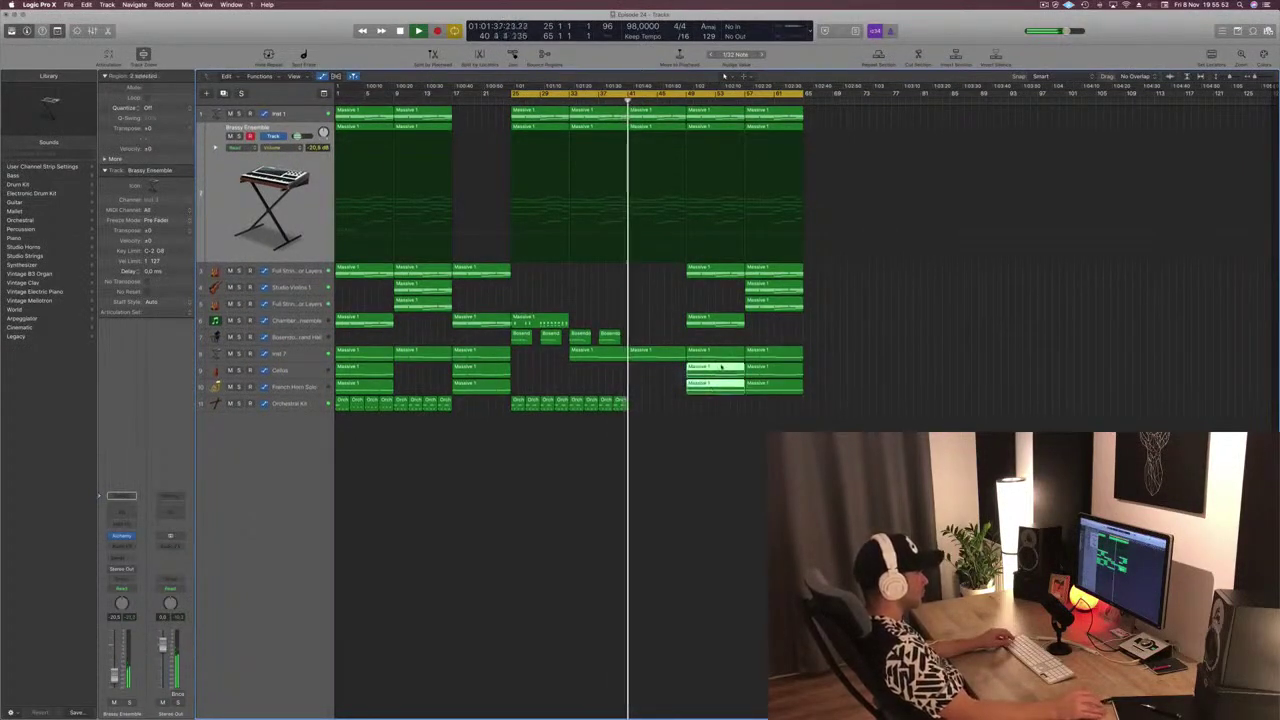
Replace the three string regions at bar 41 with a copy of the cello region from bar 49
drag(709, 368, 679, 368)
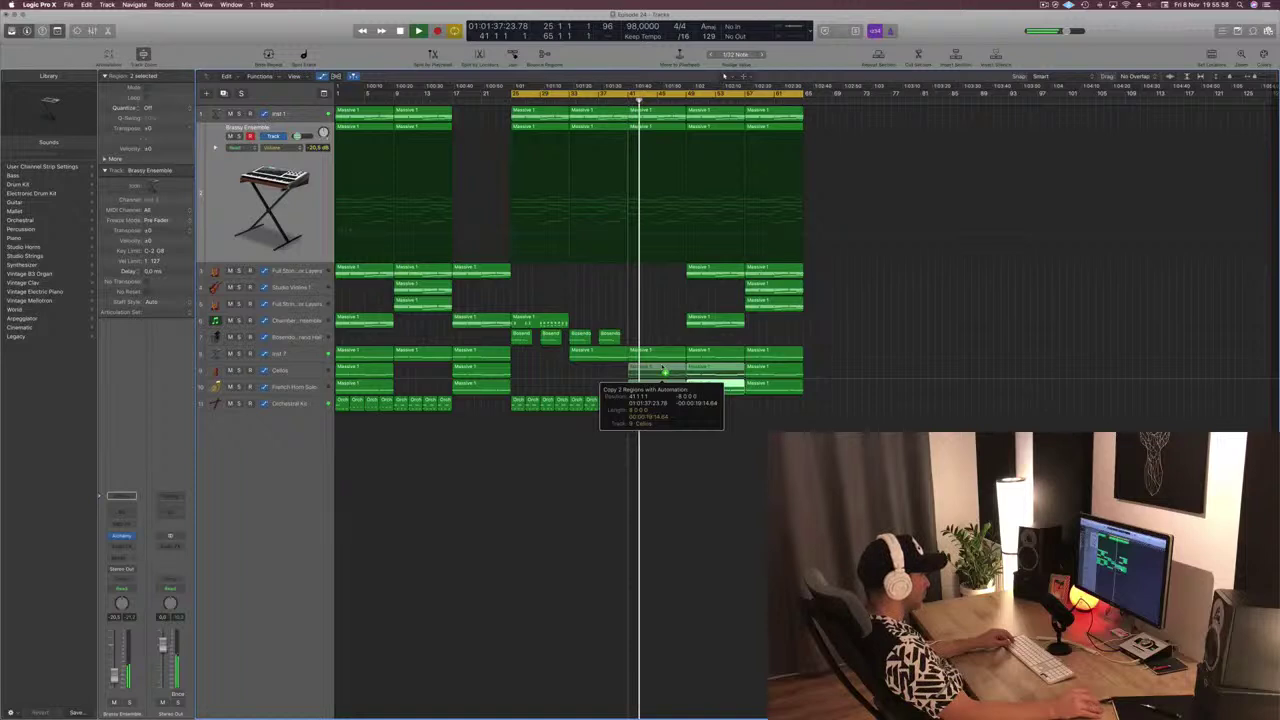
drag(665, 369, 663, 369)
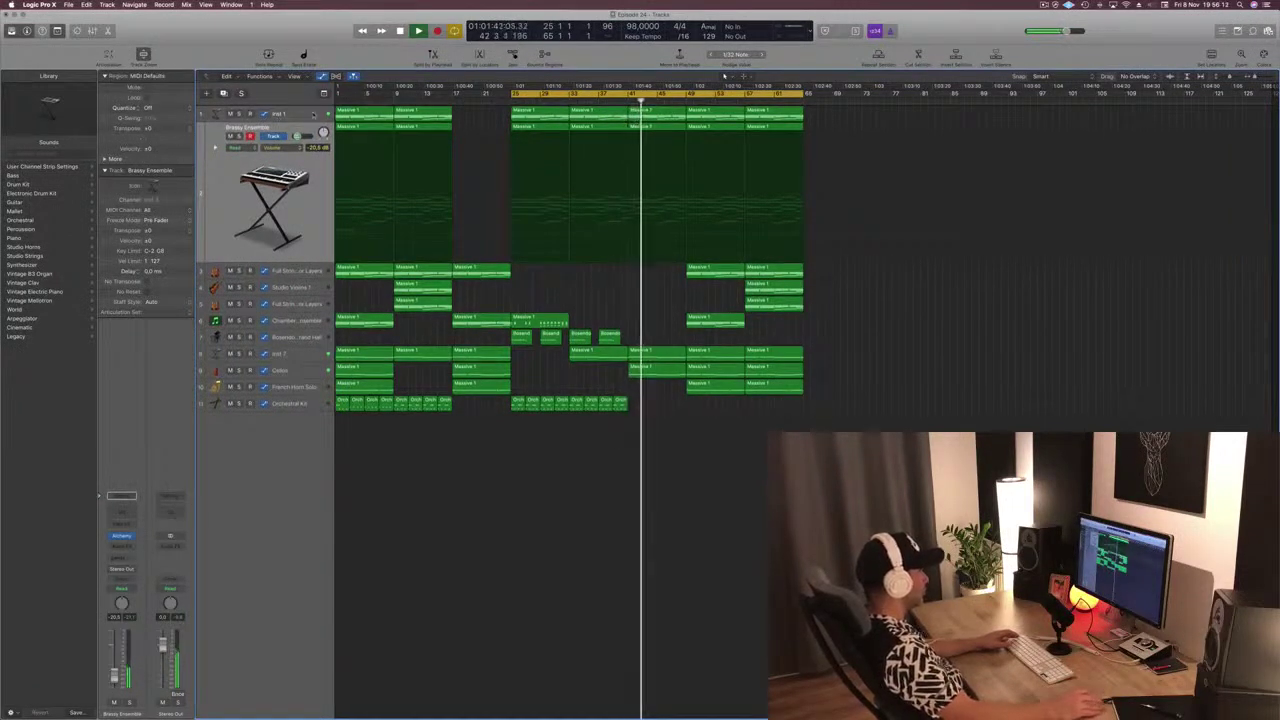
Add an Inst 1 volume point at bar 49 and raise it to about -4.5 dB so the level climbs from bar 41
click(313, 115)
click(684, 203)
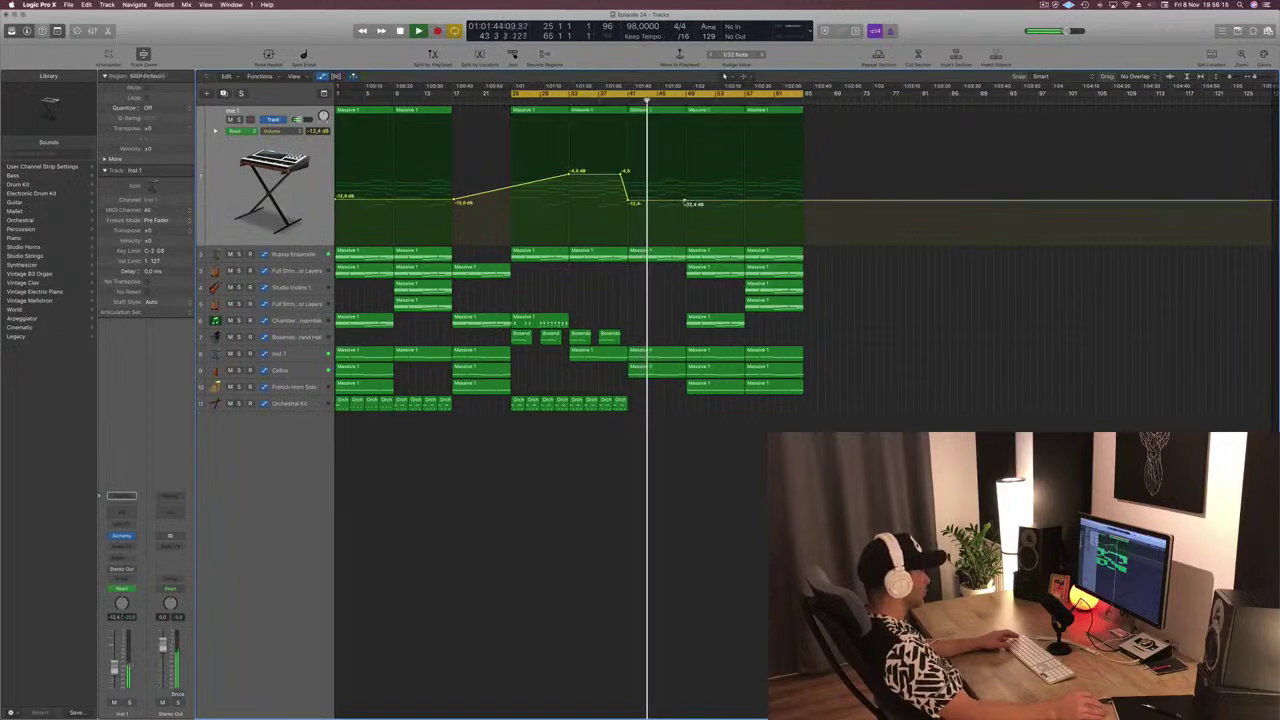
drag(684, 203, 684, 171)
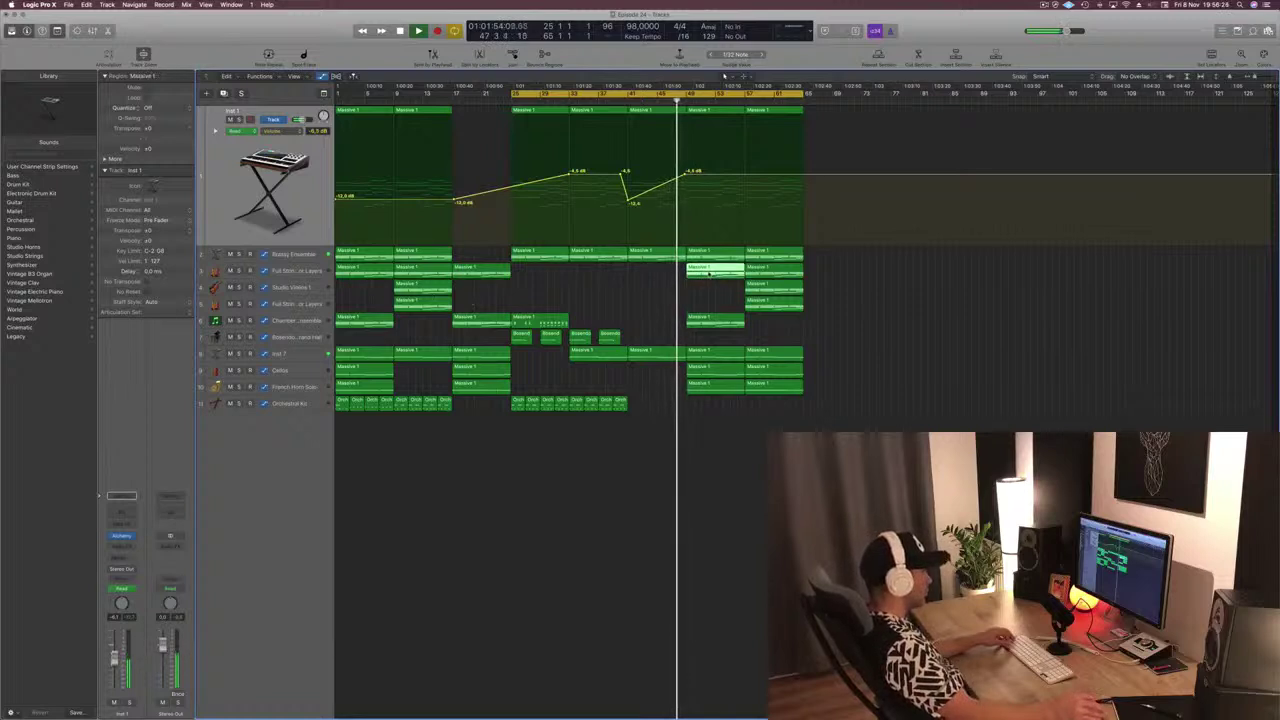
Replace the cello region at bar 41 with a copied string region from bar 49, trying the string tracks and settling on the Chamber Ensemble track
drag(709, 273, 662, 277)
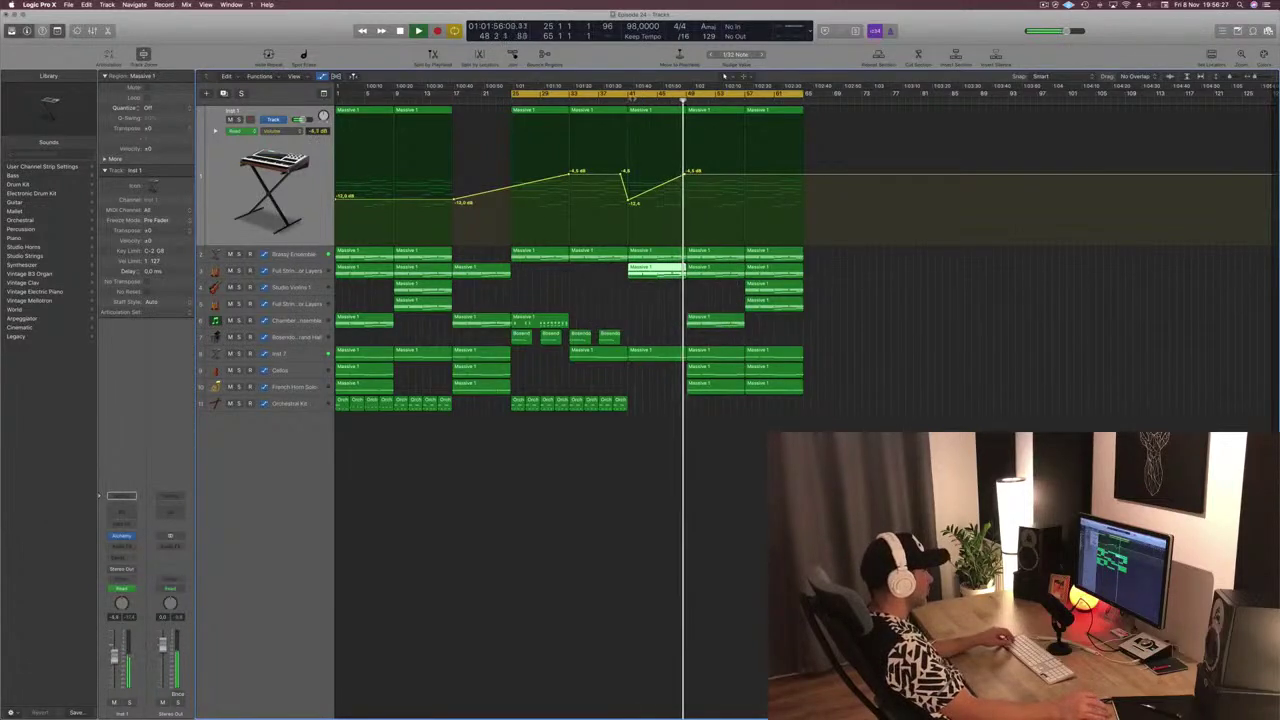
click(624, 100)
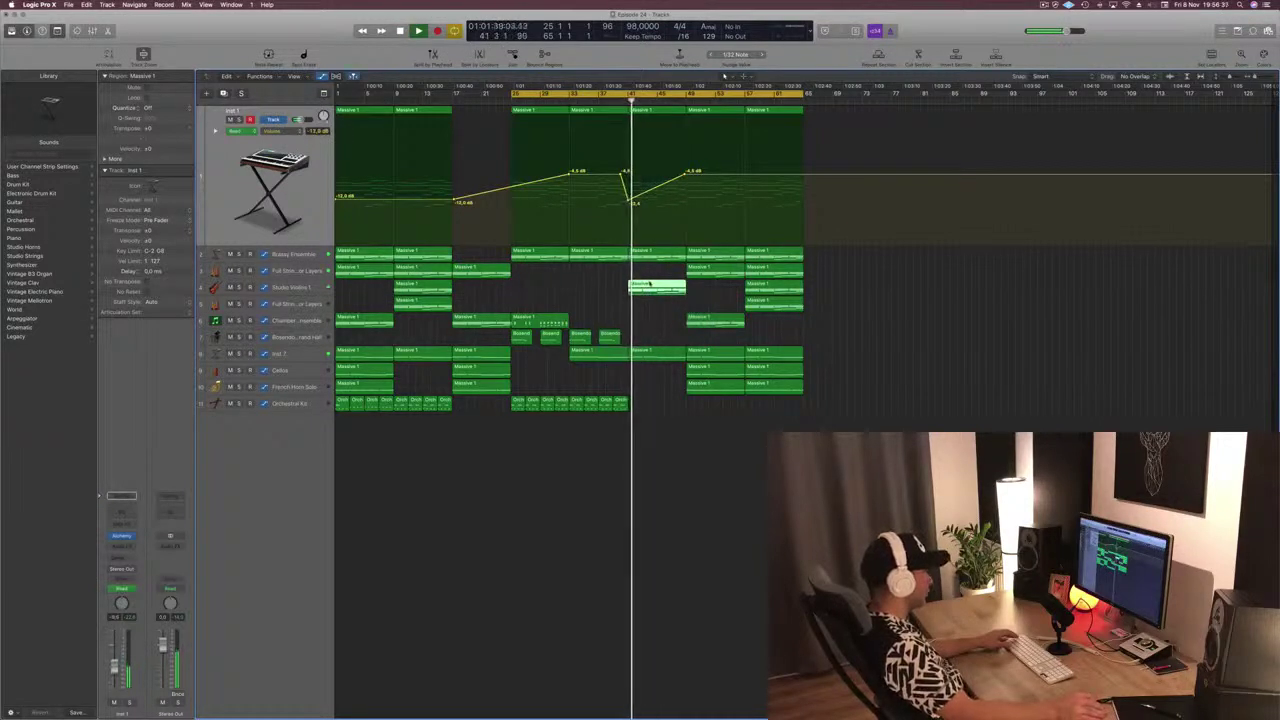
drag(650, 299, 650, 307)
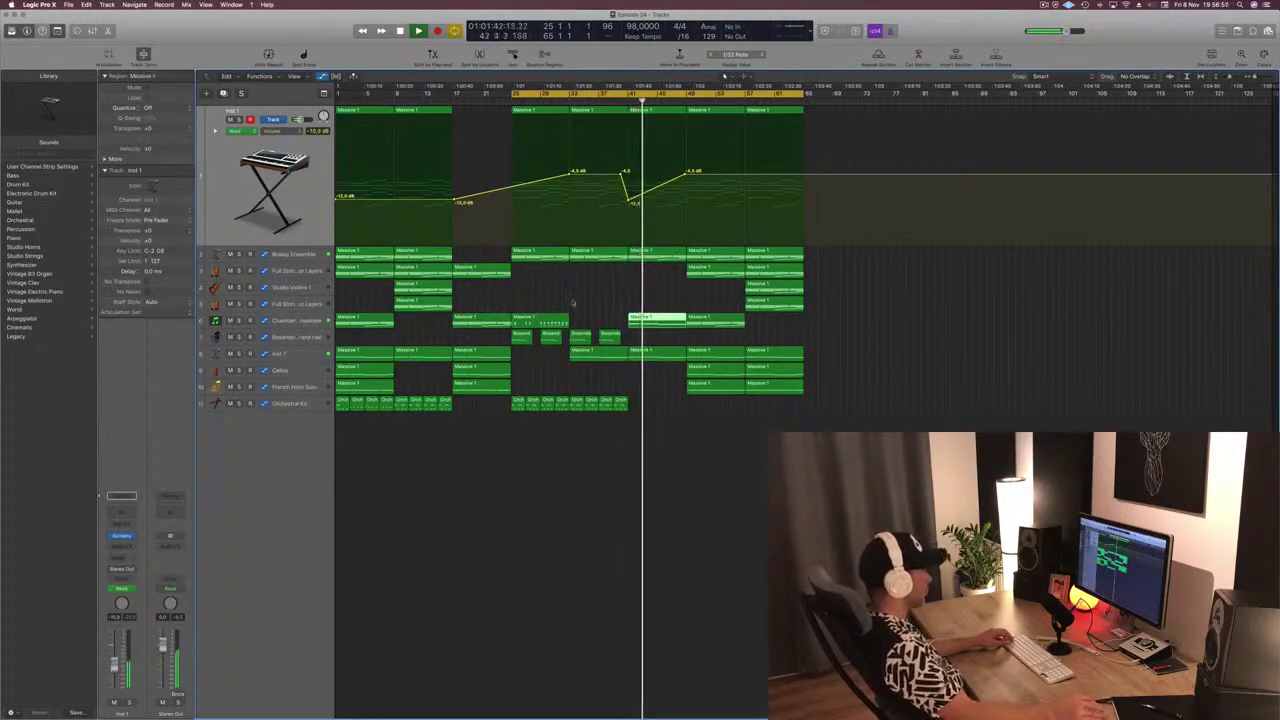
Transpose all notes of the Chamber Ensemble region at bar 41 up one octave, stop playback and deselect the region
double_click(664, 316)
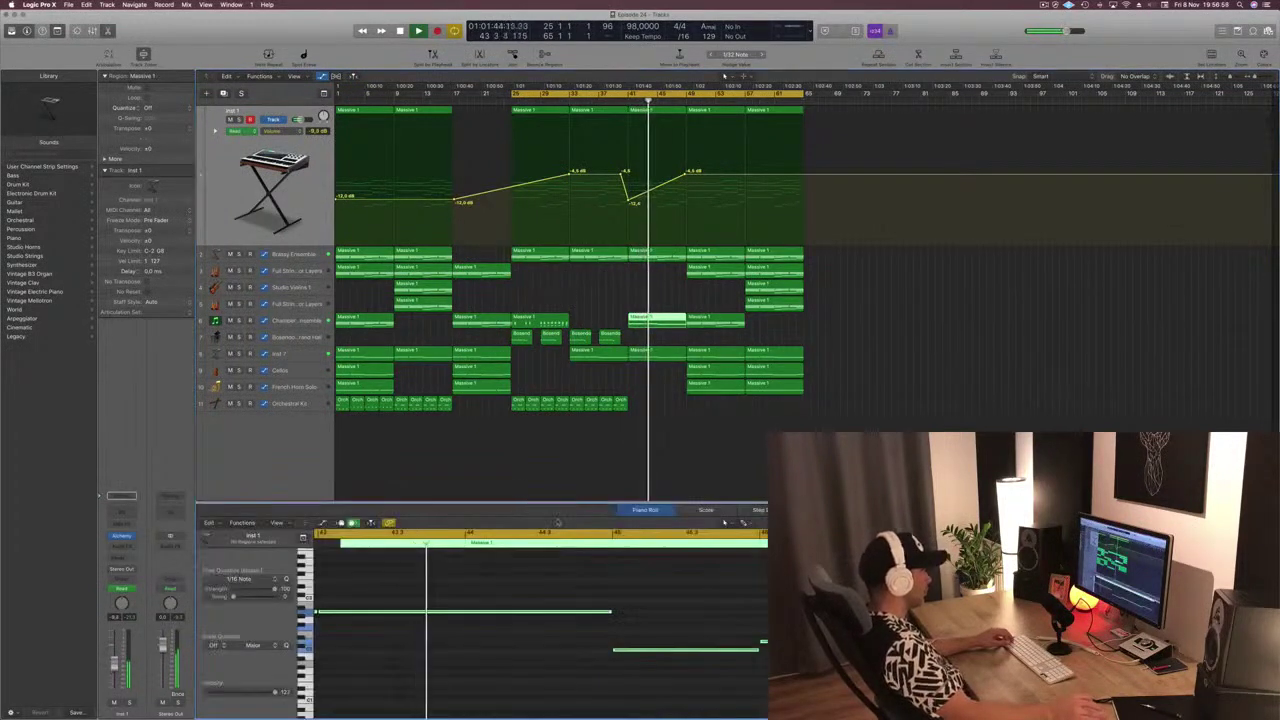
click(546, 645)
key(super+a)
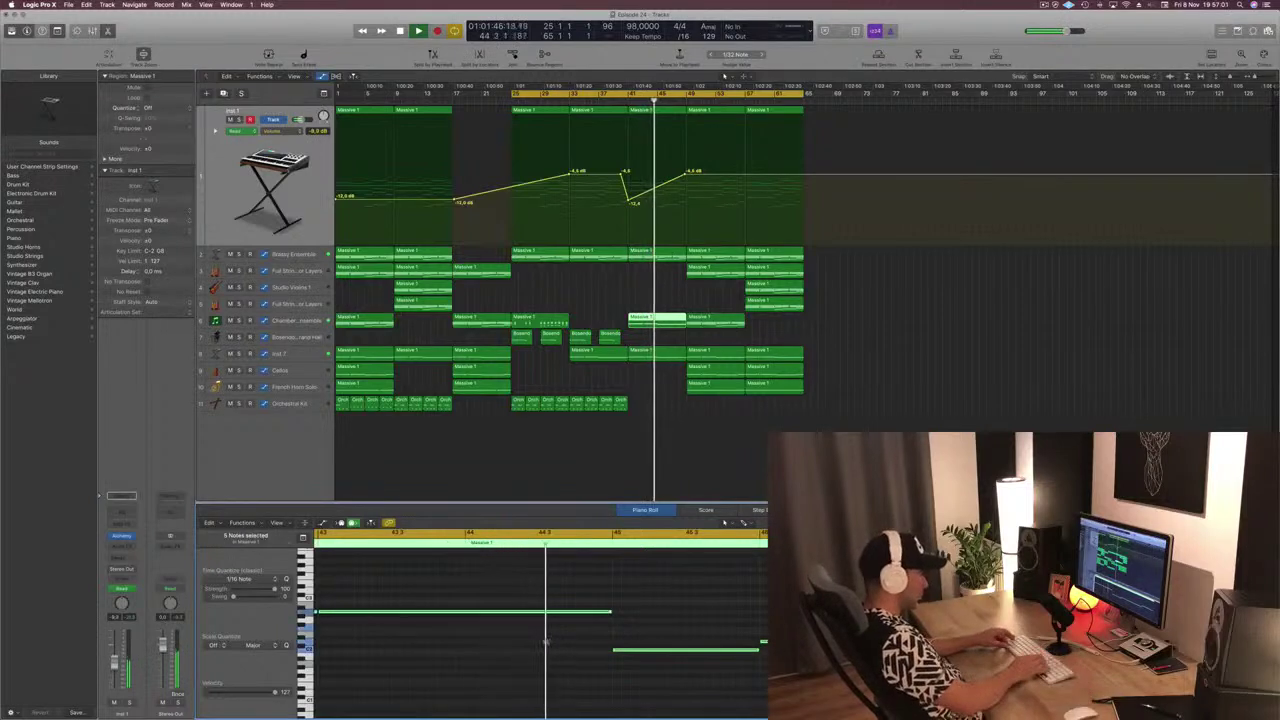
key(alt+shift+Up)
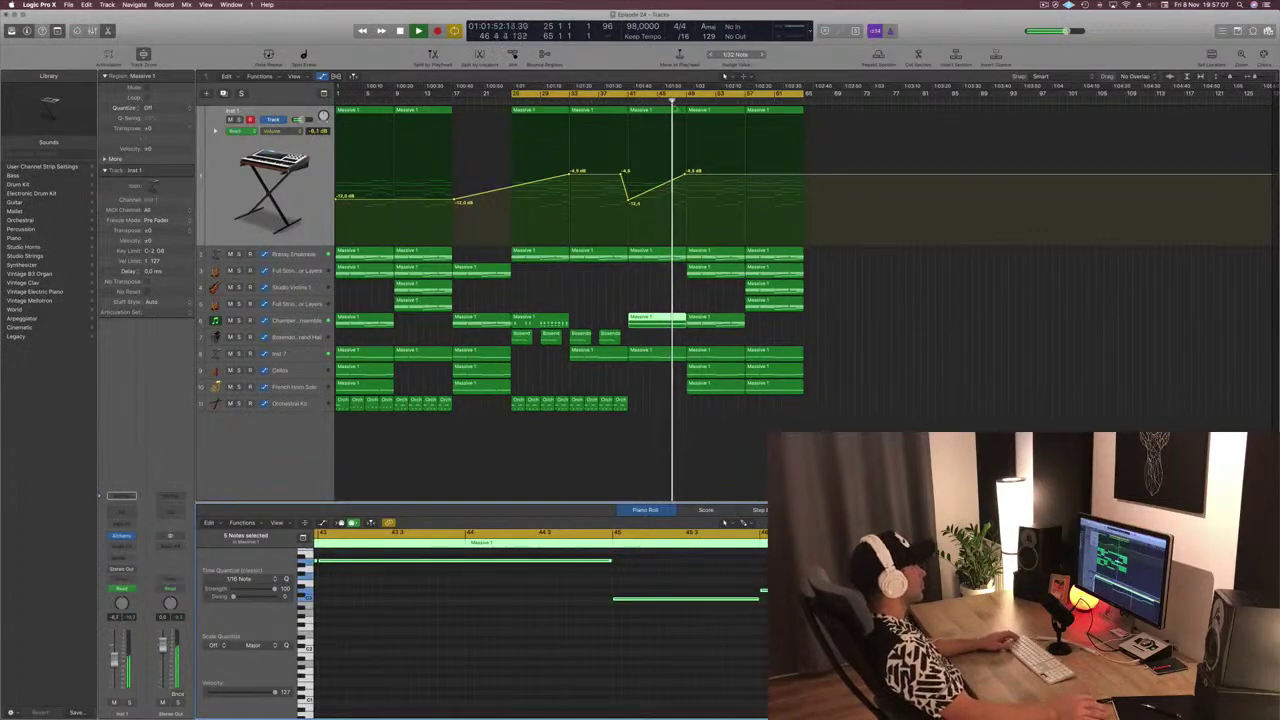
key(space)
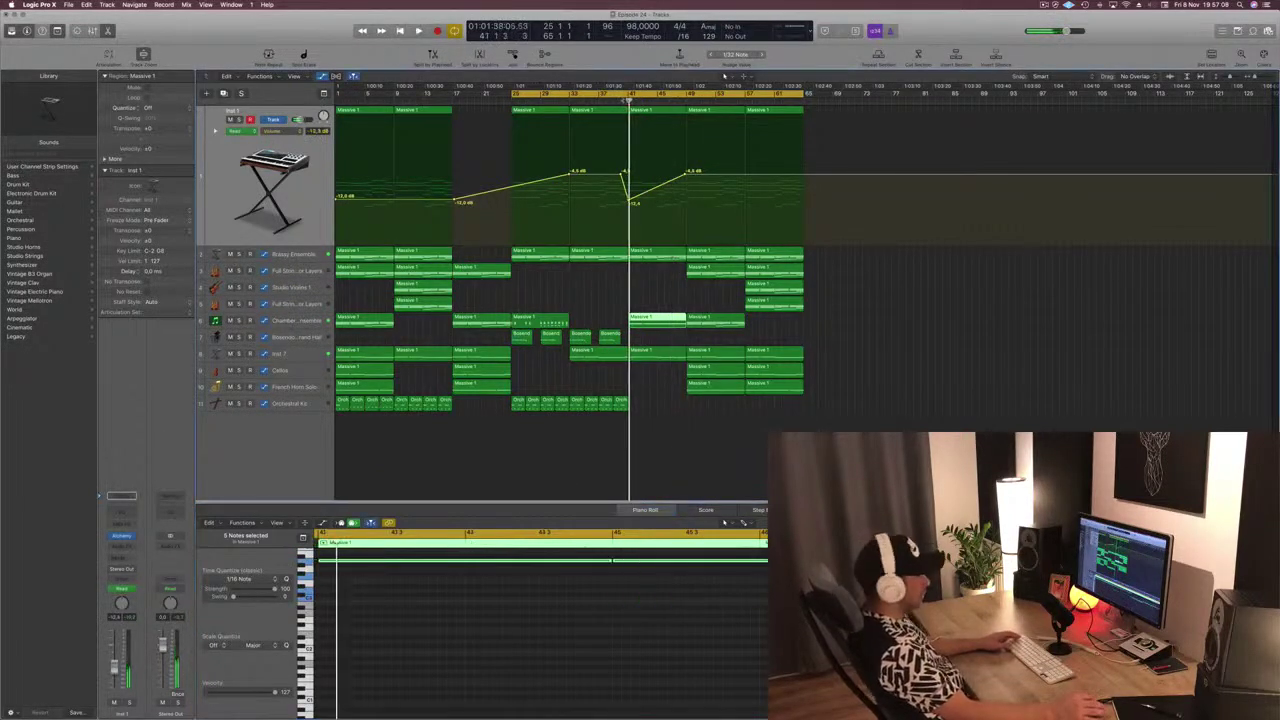
click(605, 281)
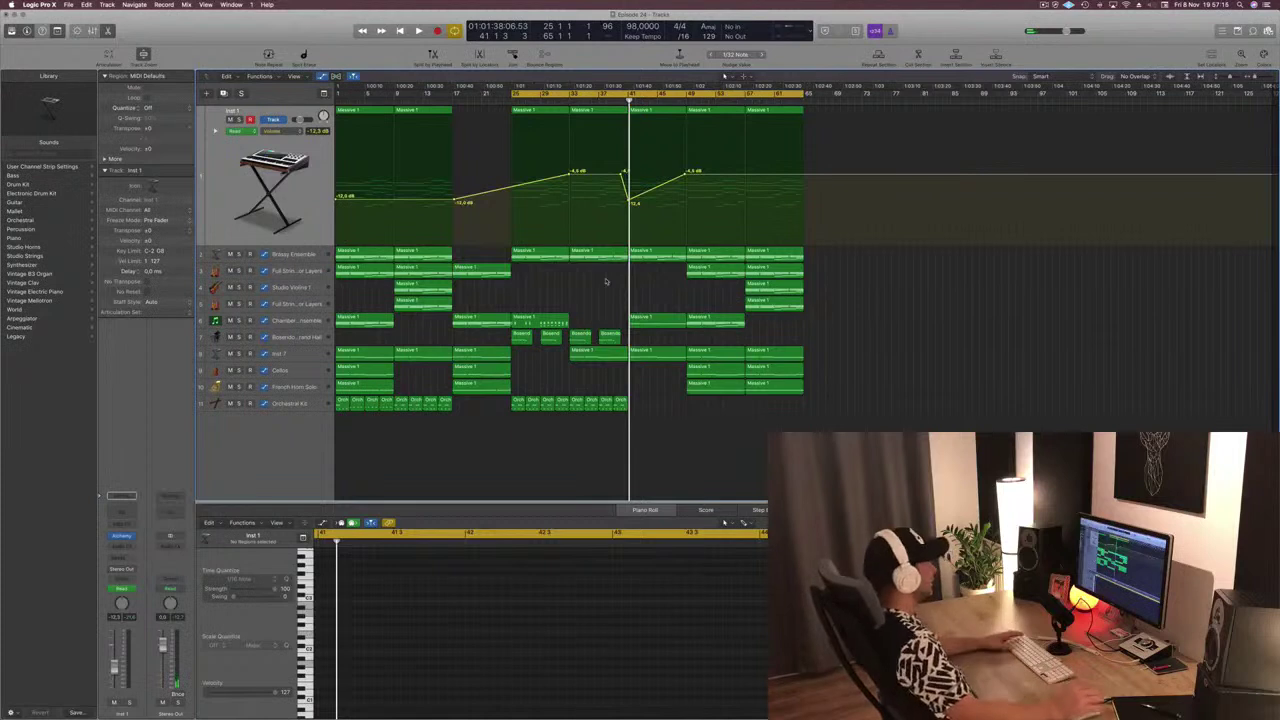
Extend the cycle range back to bar 1, play the arrangement from the beginning and save the project
key(space)
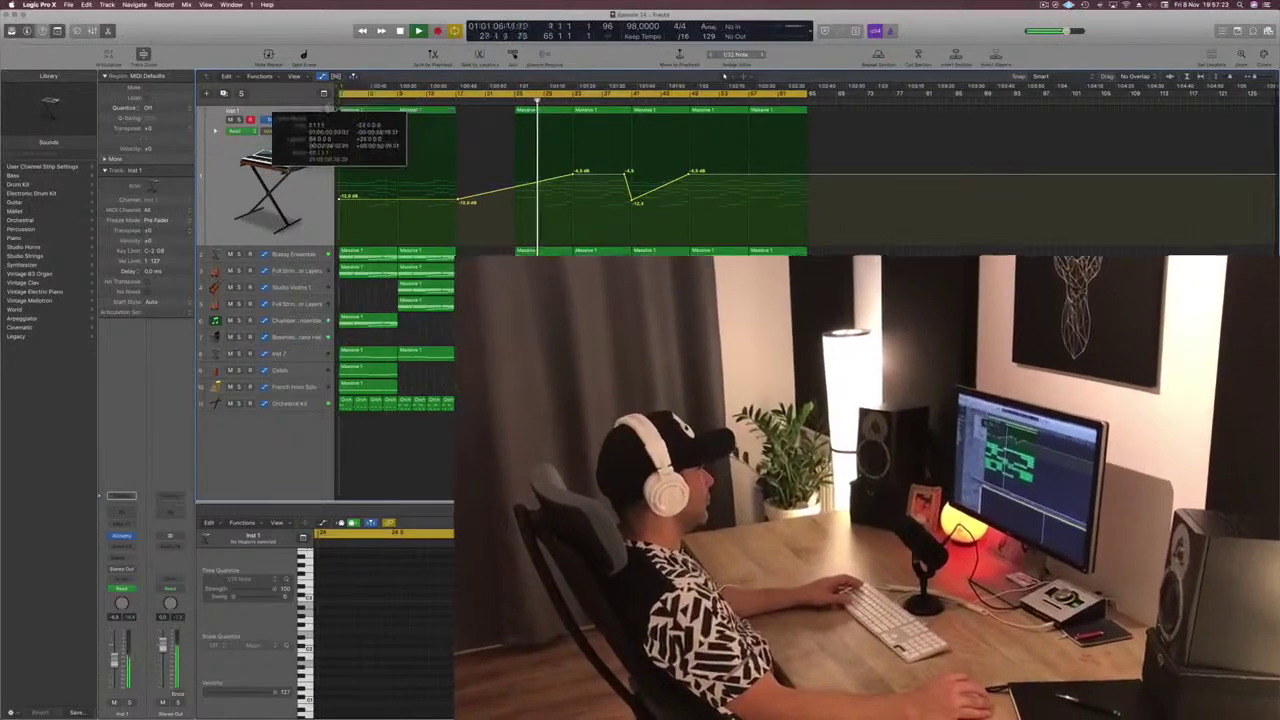
key(space)
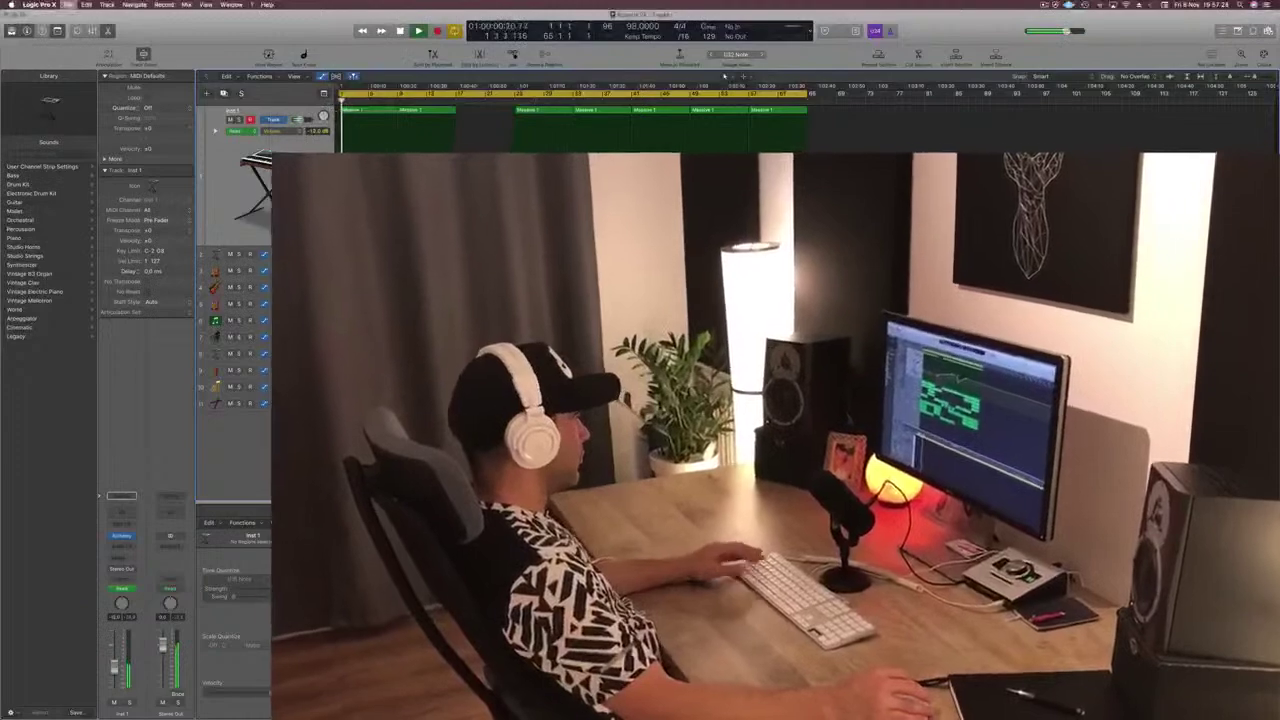
key(super+s)
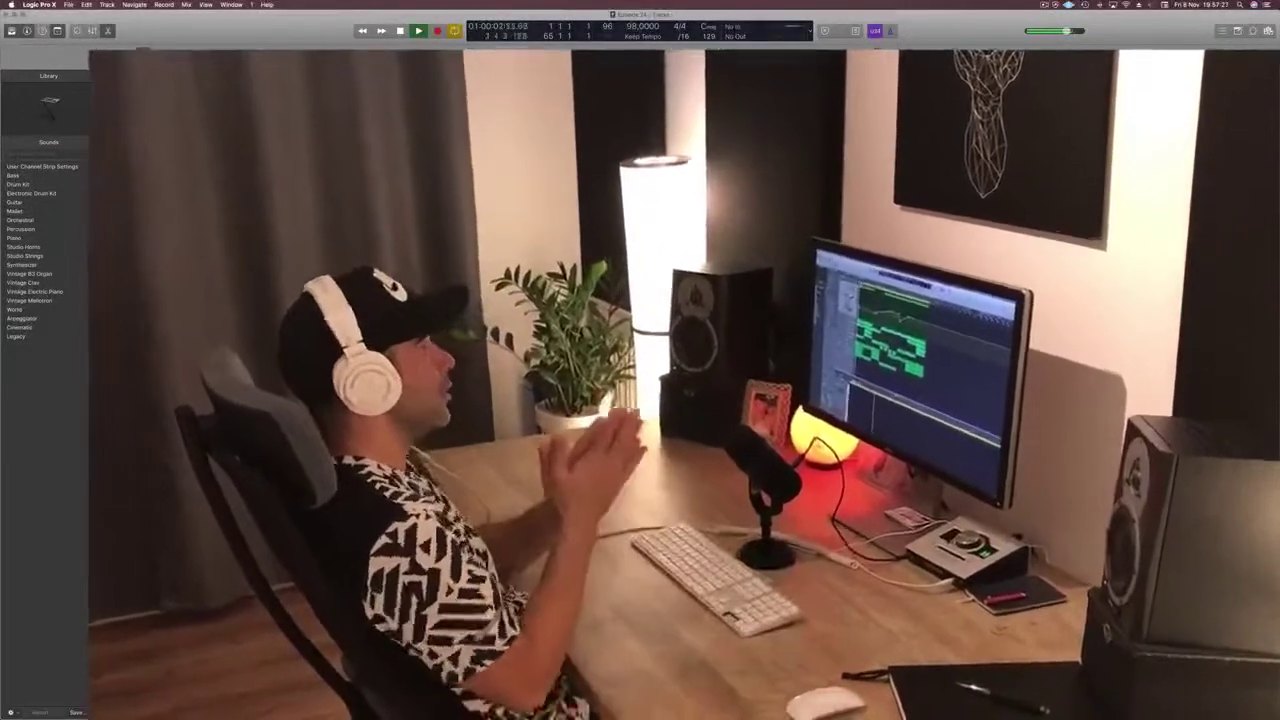